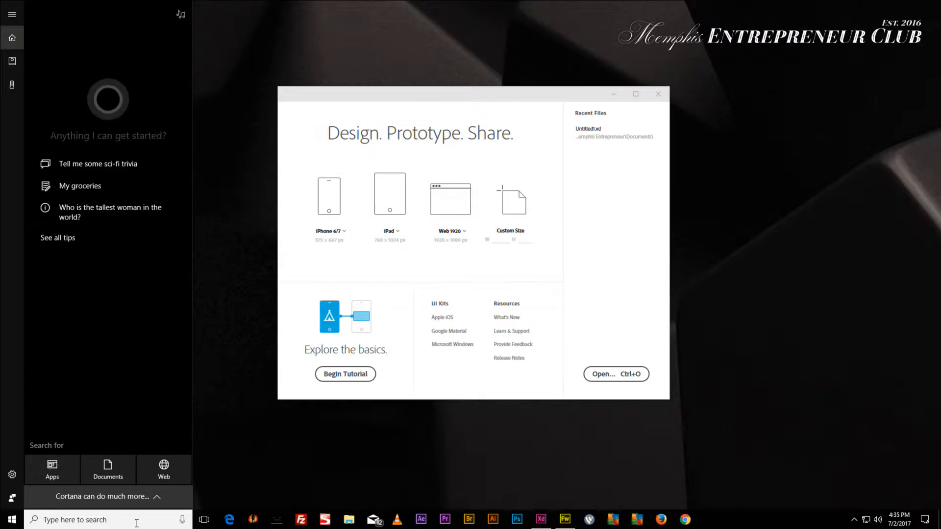
Open the Creative Cloud desktop app and show its list of apps.
text(creative)
key(Escape)
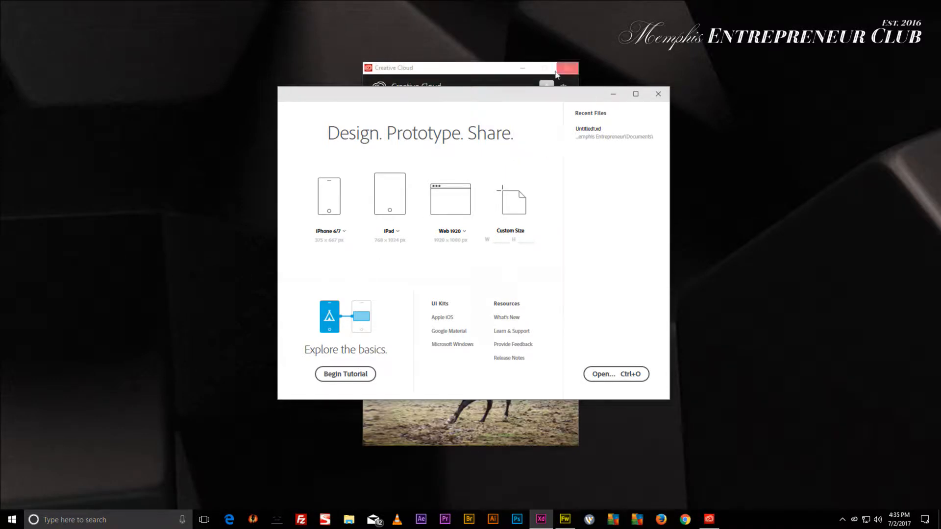
click(510, 68)
click(429, 115)
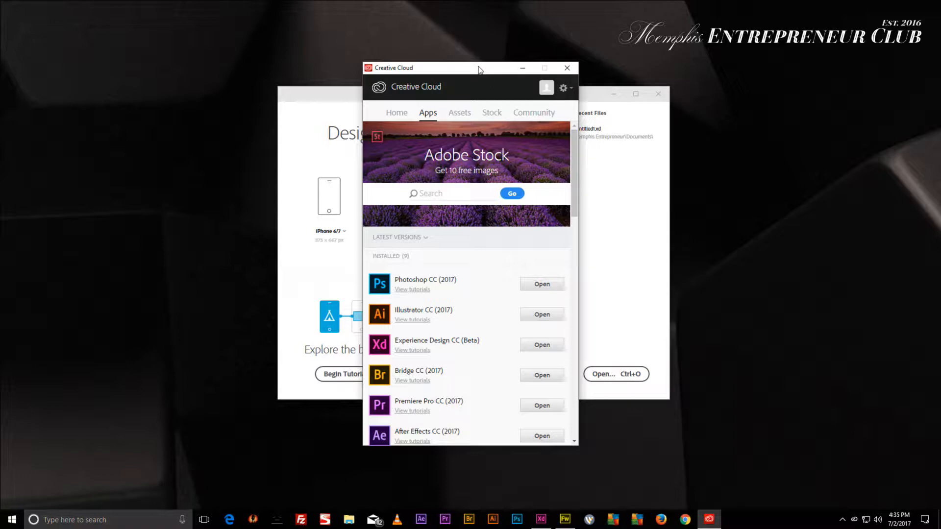
Look through the installed apps and the additional apps offered for installation, keeping the filter on All Apps.
scroll(489, 253, down, 3)
scroll(473, 215, down, 5)
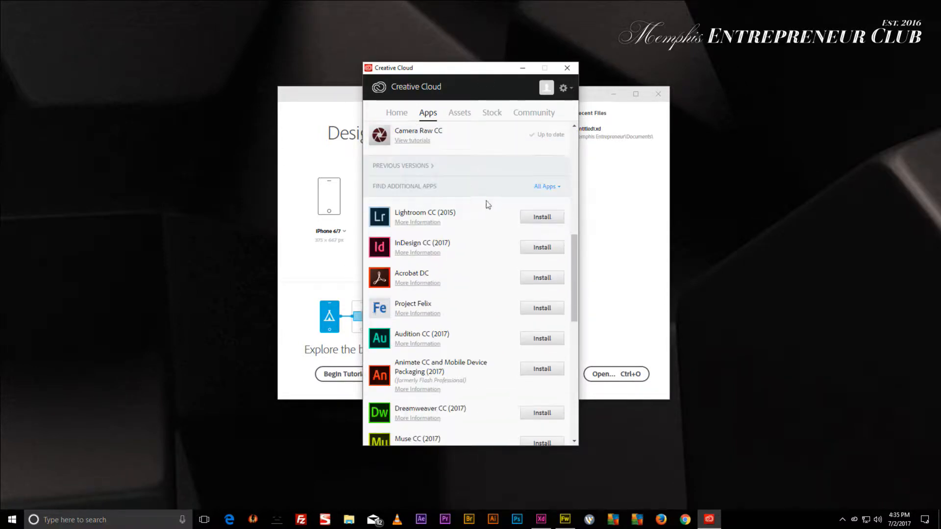
click(549, 186)
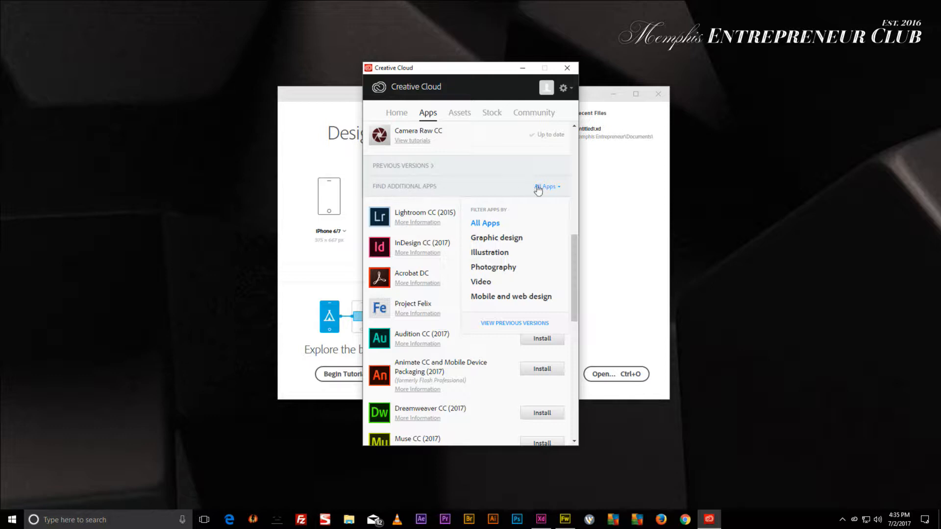
click(488, 224)
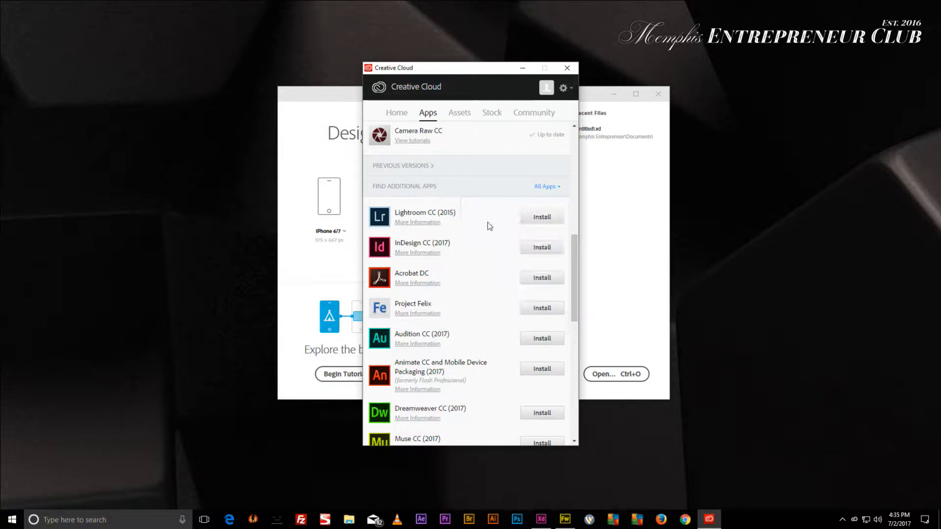
scroll(461, 216, down, 6)
scroll(448, 219, down, 3)
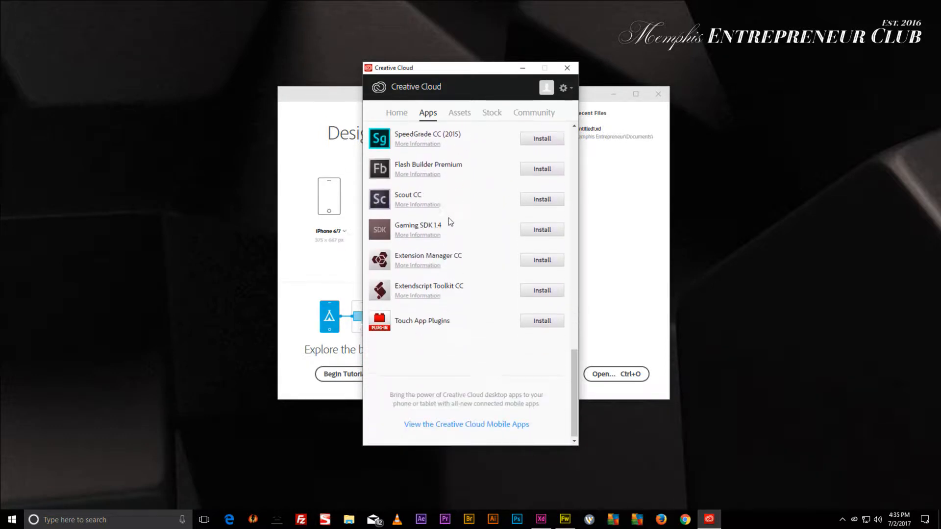
scroll(445, 217, up, 8)
scroll(444, 221, up, 3)
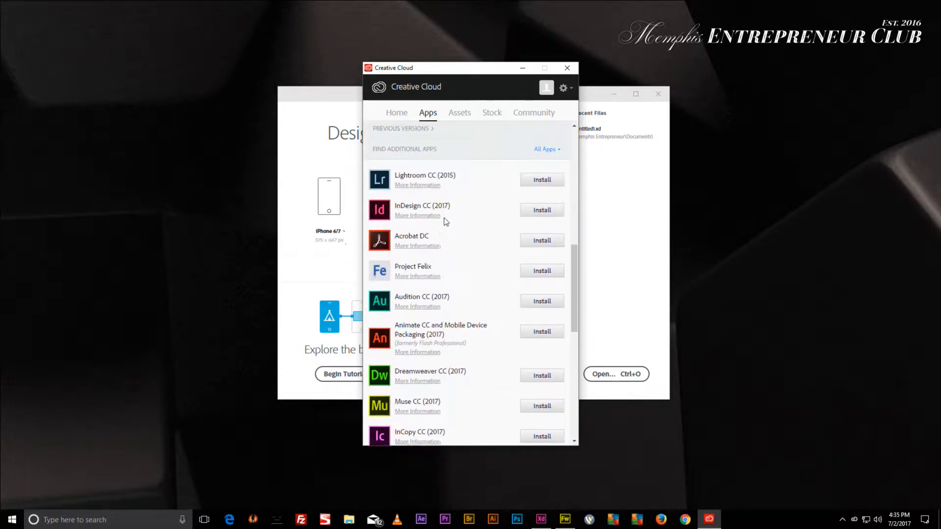
scroll(436, 221, down, 3)
scroll(430, 223, down, 5)
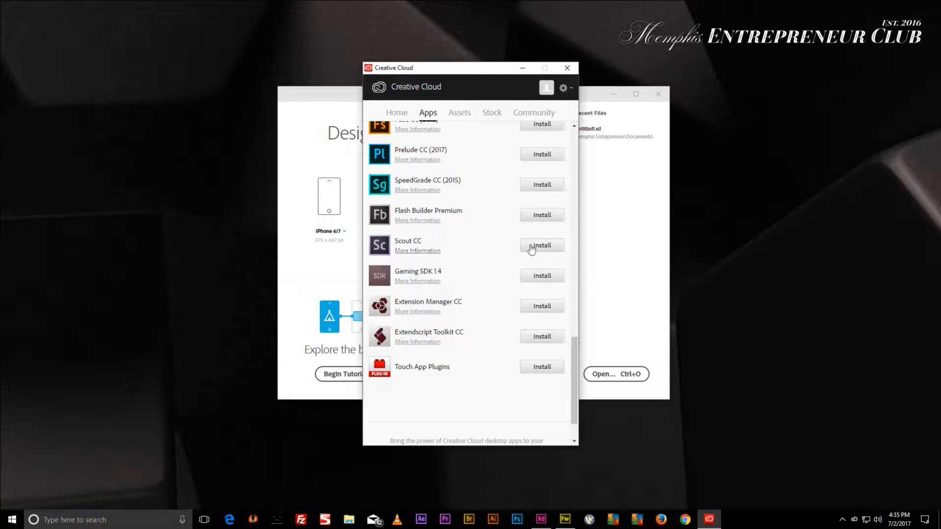
scroll(539, 191, up, 2)
scroll(539, 191, up, 6)
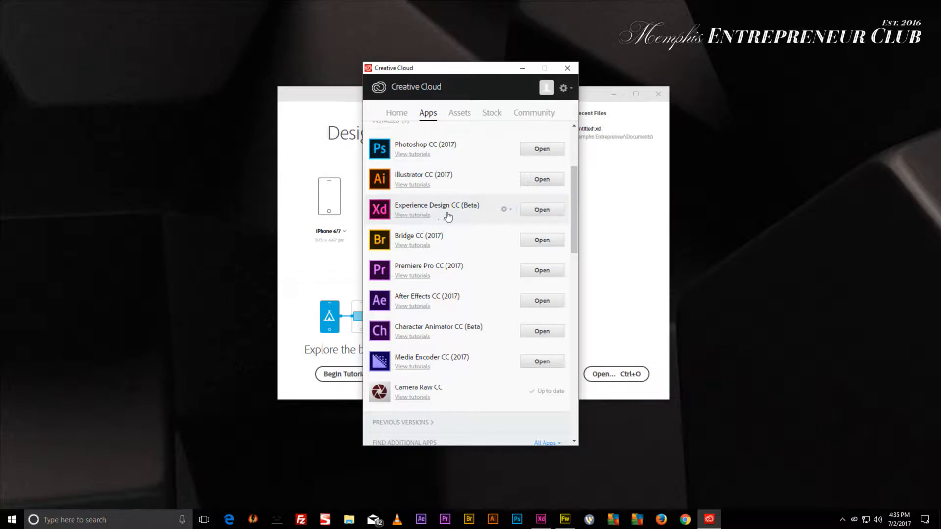
Filter the additional apps to previous versions and show the available Fireworks versions.
scroll(472, 220, down, 3)
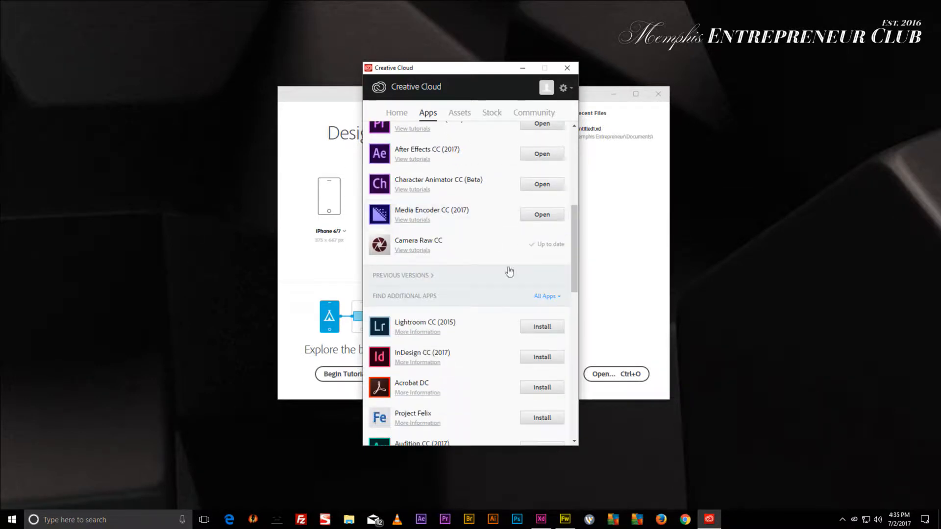
click(549, 298)
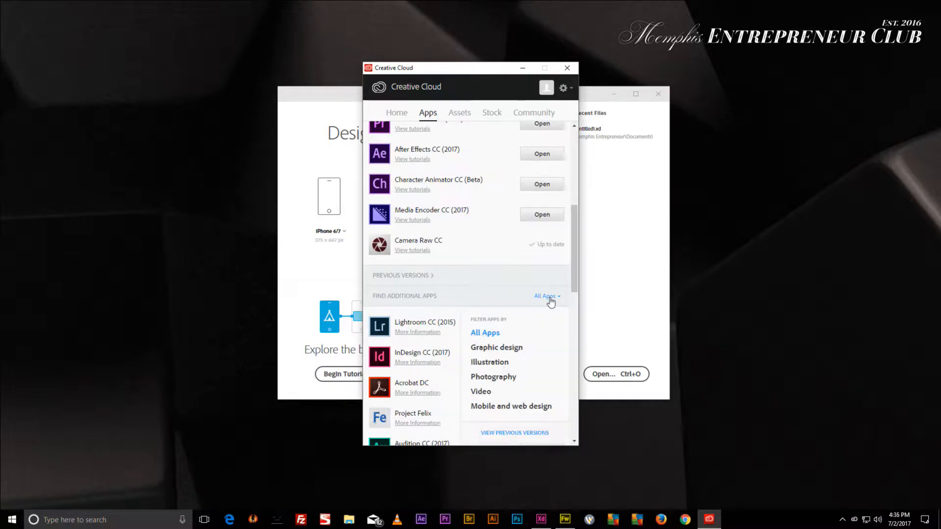
click(543, 331)
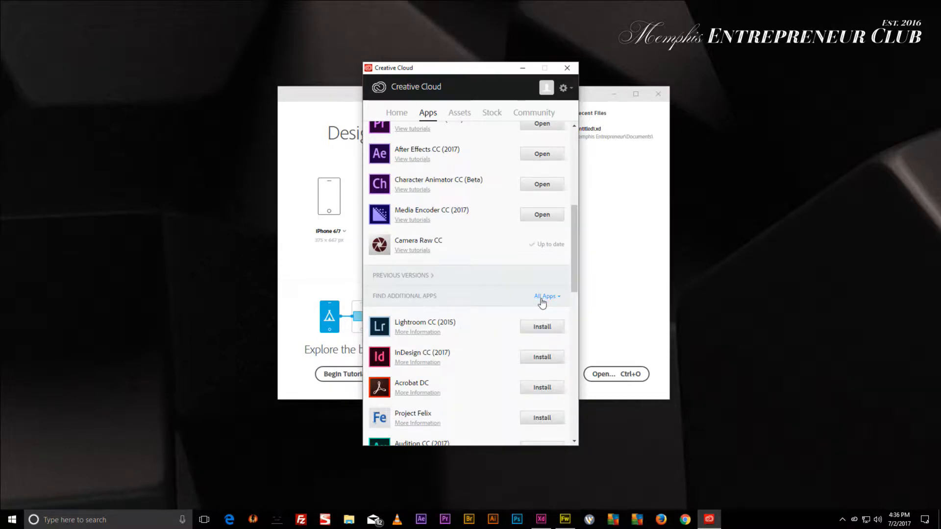
click(546, 298)
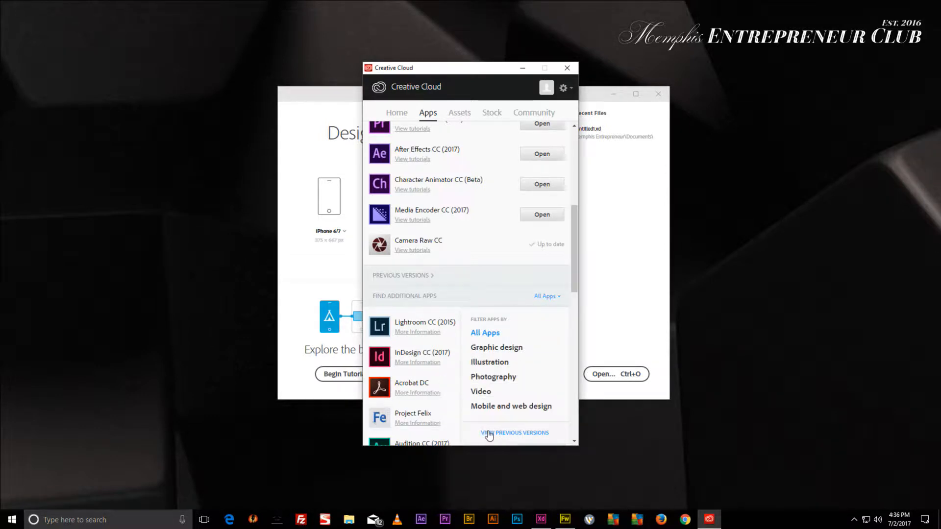
click(531, 434)
scroll(515, 350, down, 3)
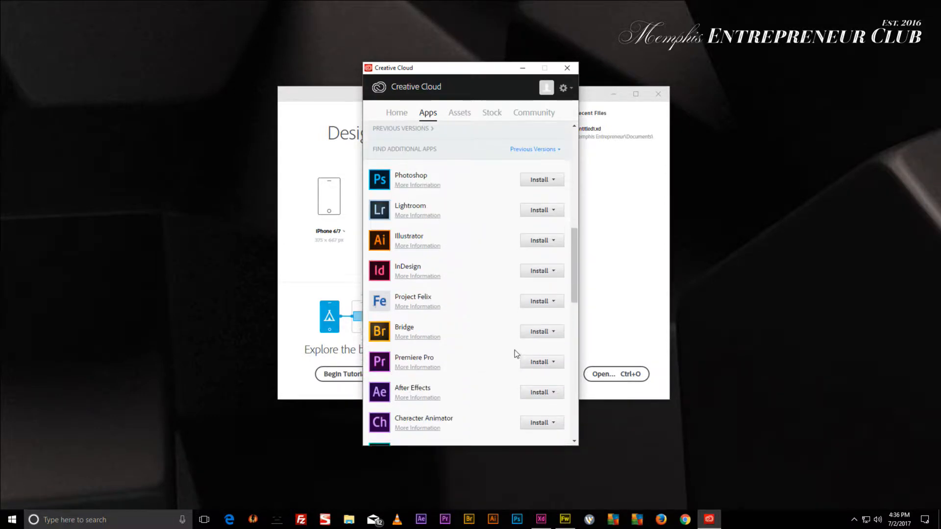
scroll(515, 349, down, 10)
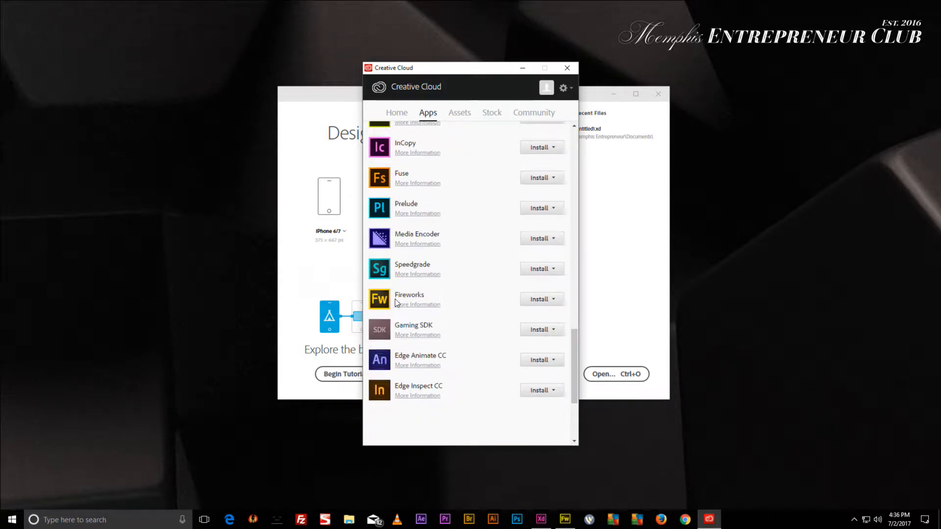
click(551, 301)
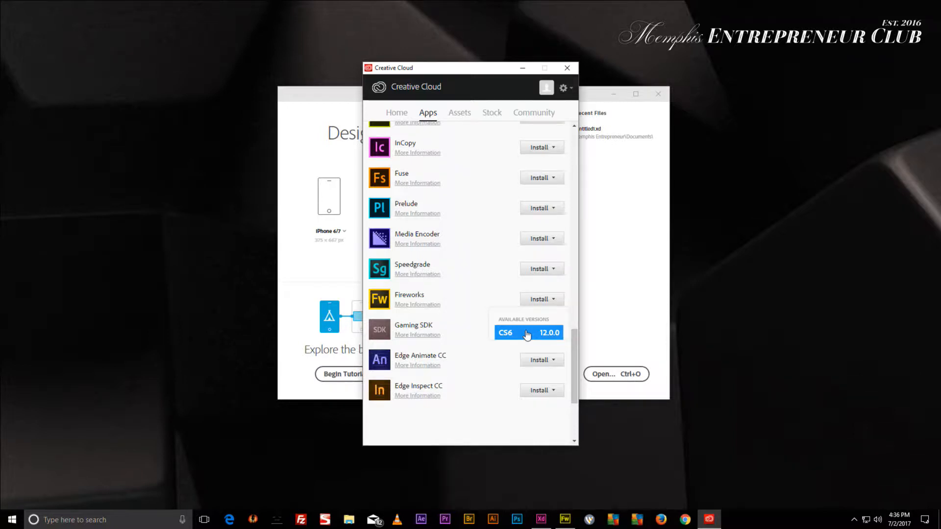
Go back to the installed apps and close the Creative Cloud window.
scroll(534, 318, up, 15)
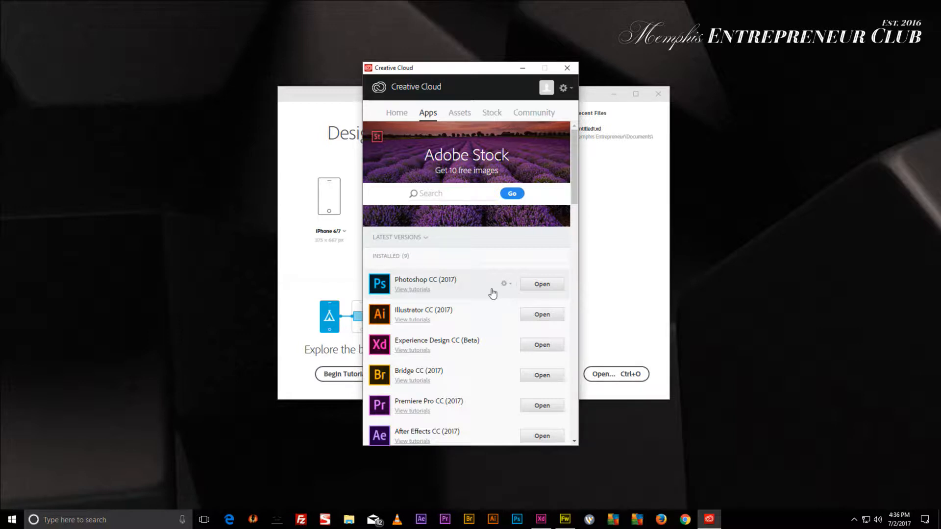
scroll(491, 290, down, 2)
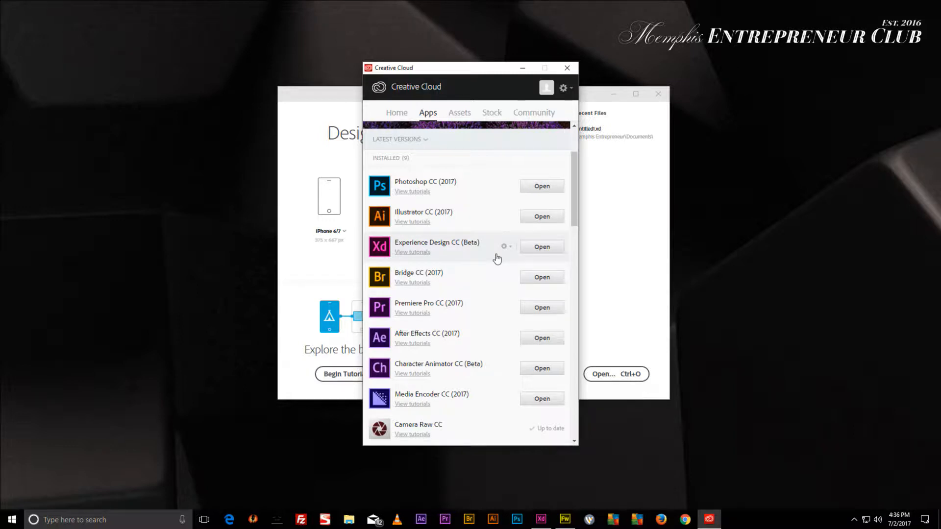
click(567, 68)
Create a custom-size document 1080 px wide and 1920 px high and maximize its window.
drag(537, 100, 529, 96)
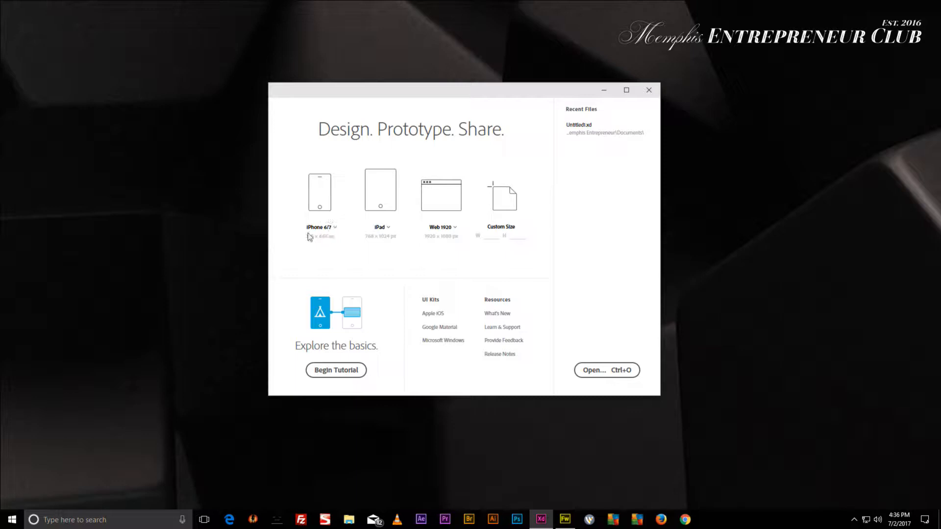
click(495, 235)
click(516, 238)
text(1920)
key(Return)
double_click(484, 89)
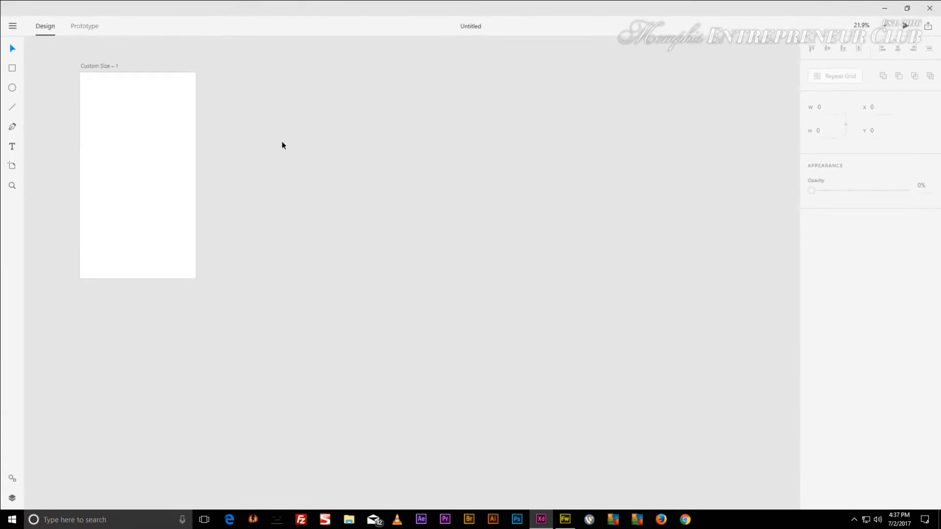
scroll(97, 170, up, 3)
drag(113, 113, 417, 228)
scroll(345, 191, down, 2)
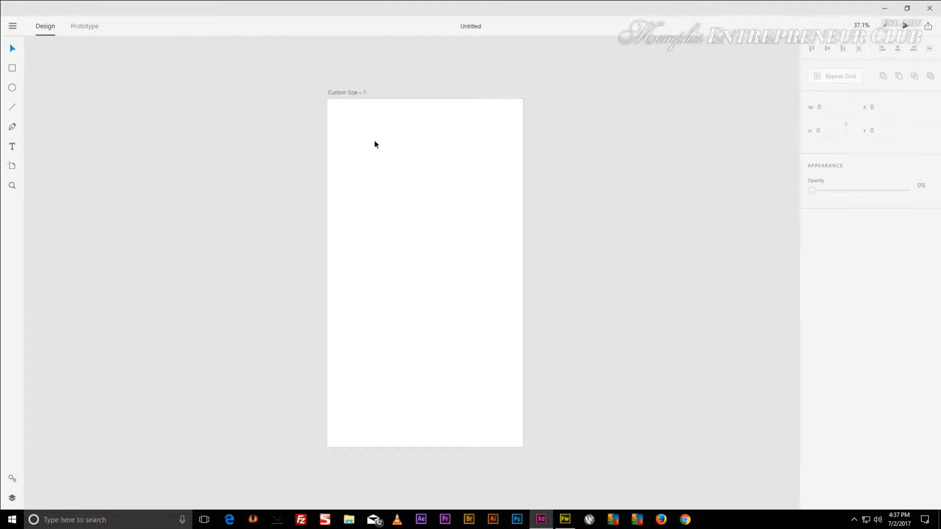
Switch to Adobe Fireworks and create a new white document 1080 pixels wide and 1920 pixels high.
click(891, 8)
click(563, 518)
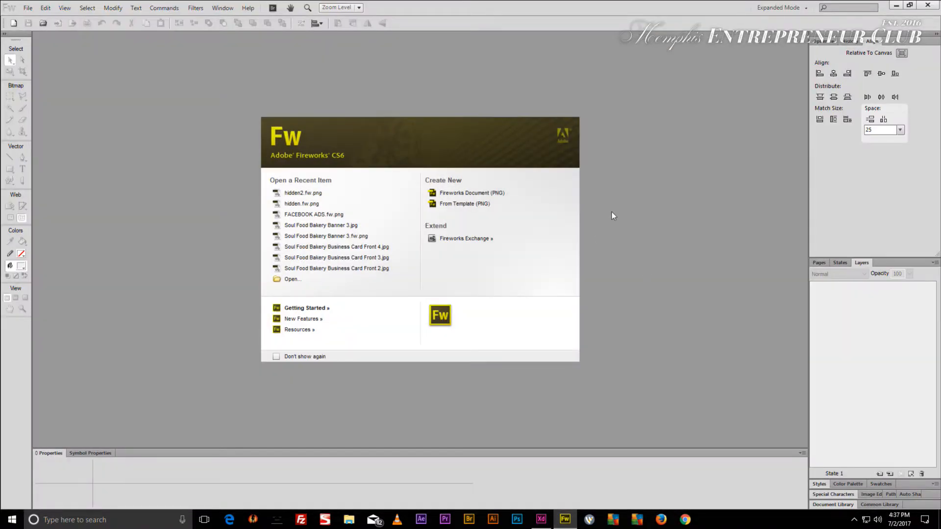
key(ctrl+n)
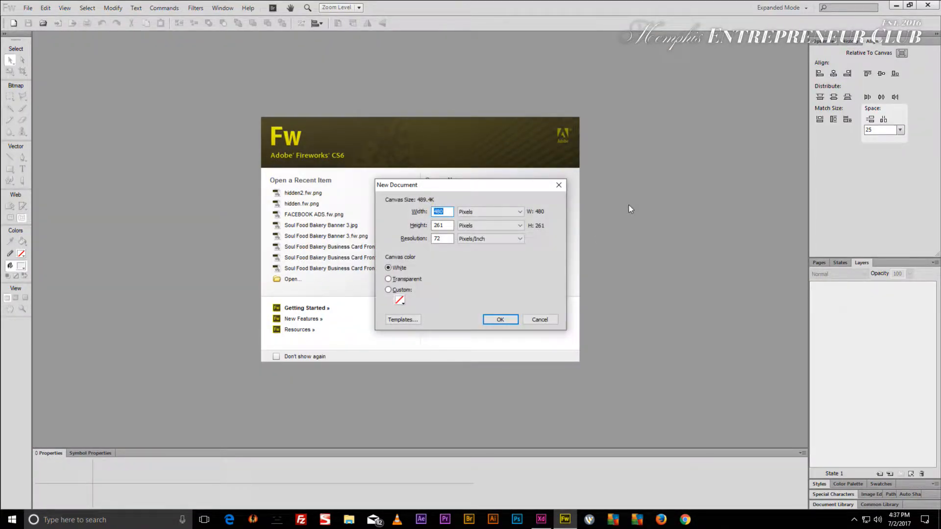
text(1080)
key(Tab)
text(1920)
key(Return)
key(ctrl+minus)
key(ctrl+minus)
key(ctrl+minus)
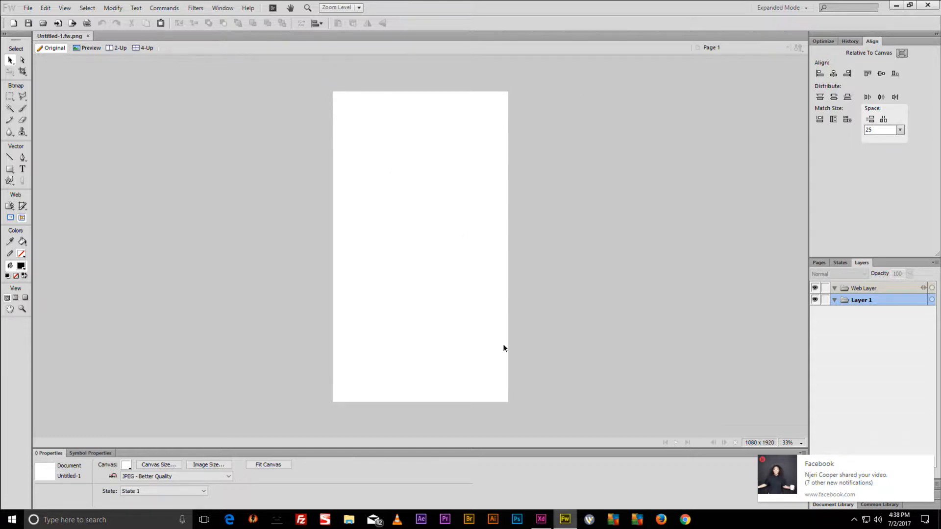
Minimize Fireworks and switch back to Adobe Experience Design.
click(896, 7)
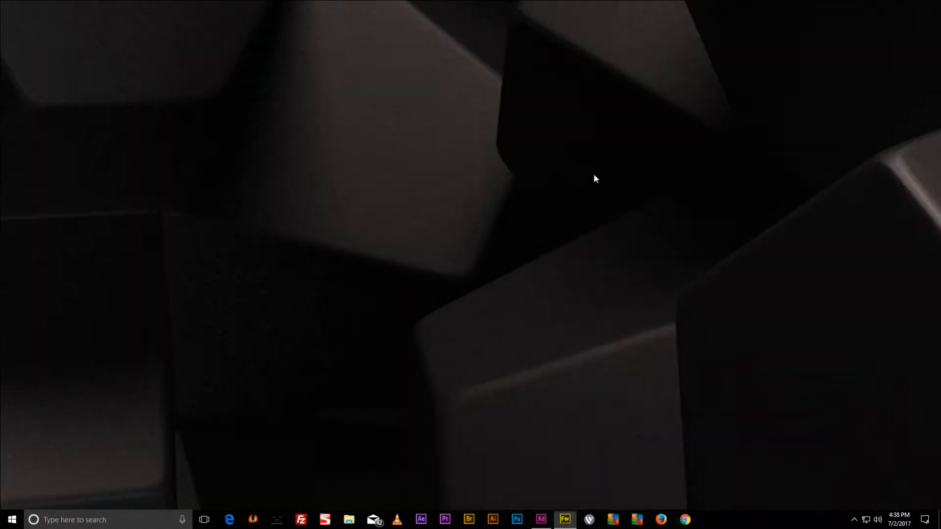
click(532, 523)
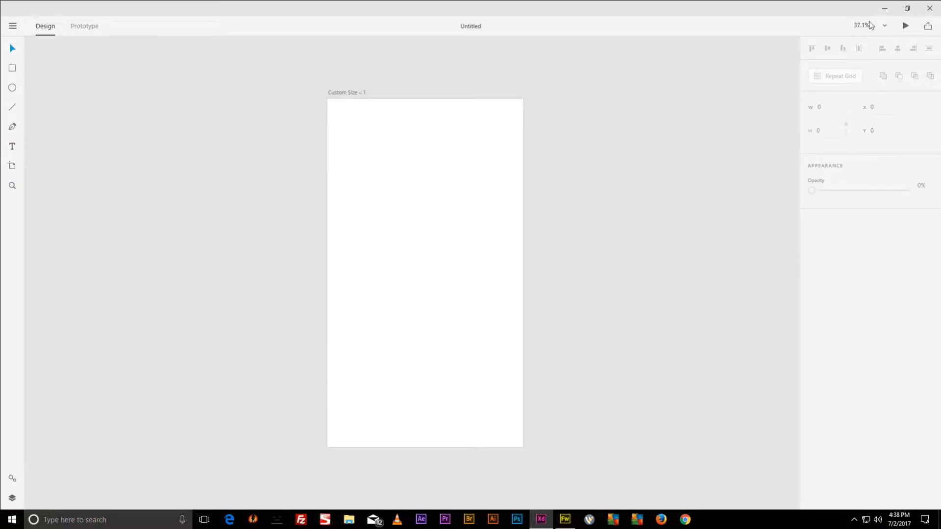
View the existing XD files and folders in Documents through the Open dialog, without opening any file.
click(13, 27)
click(13, 28)
click(13, 28)
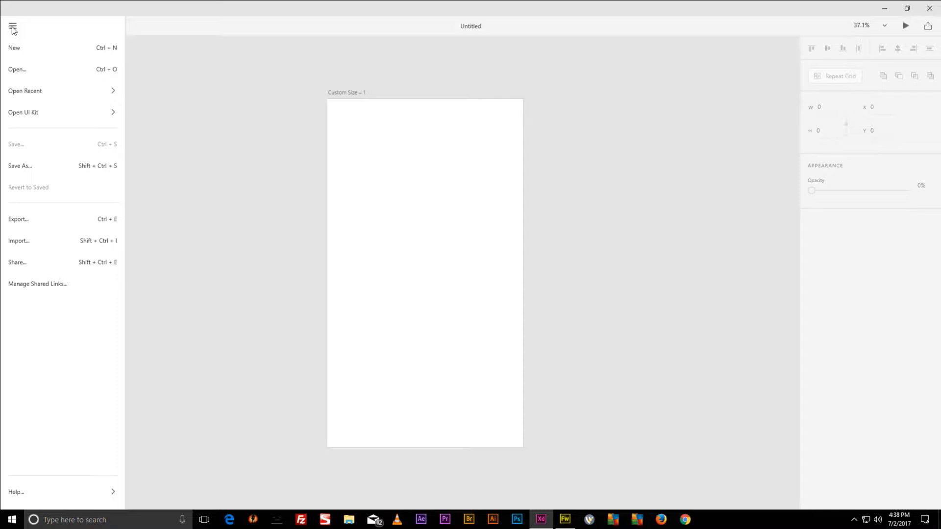
click(20, 70)
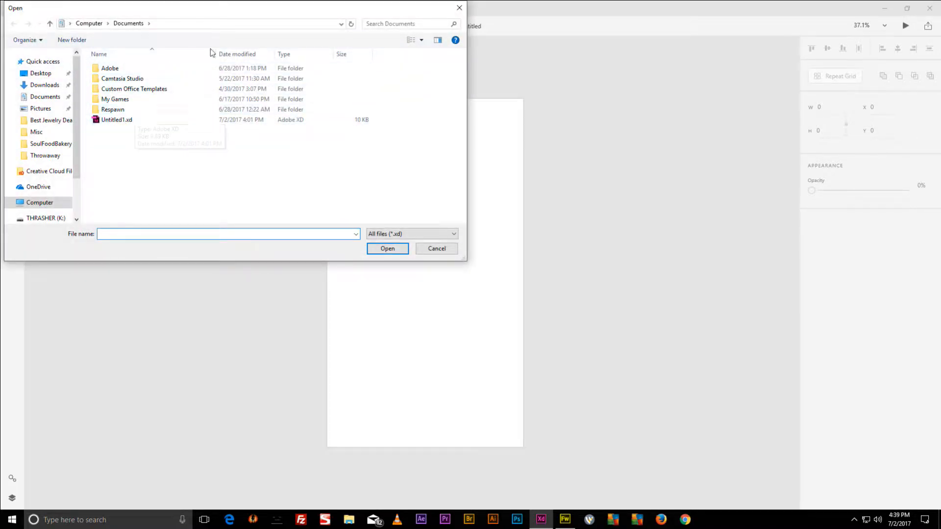
click(458, 8)
Open the Apple iOS UI kit.
click(13, 26)
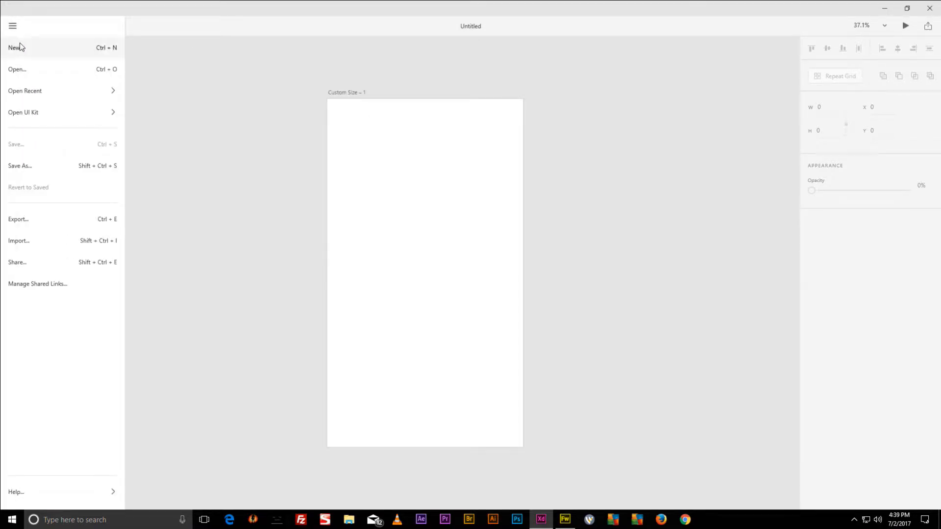
mouse_move(48, 112)
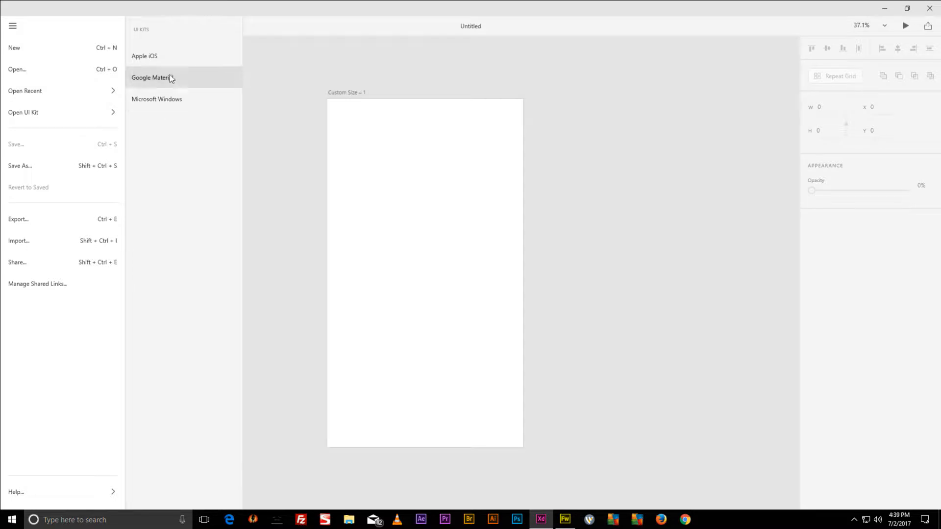
click(144, 57)
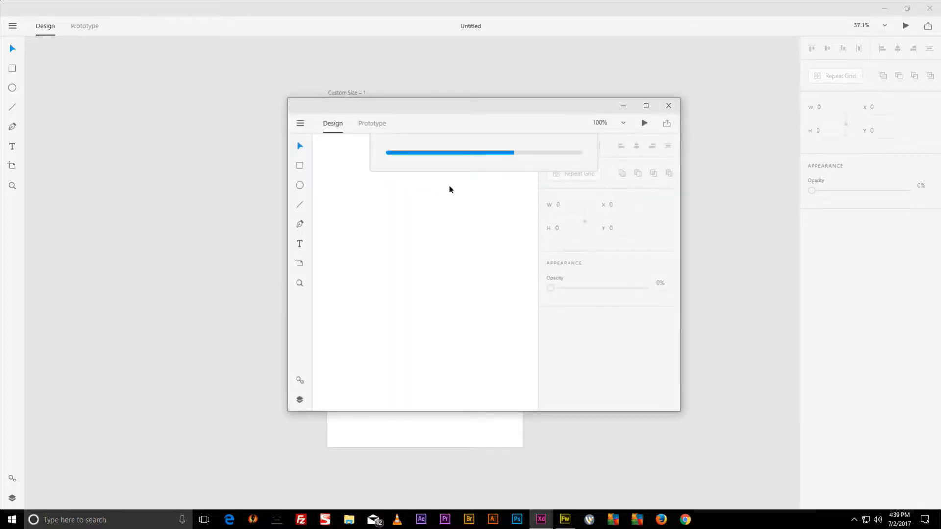
Arrange the untitled document and the apple-ios kit windows side by side, with the kit on the right half.
drag(490, 109, 745, 15)
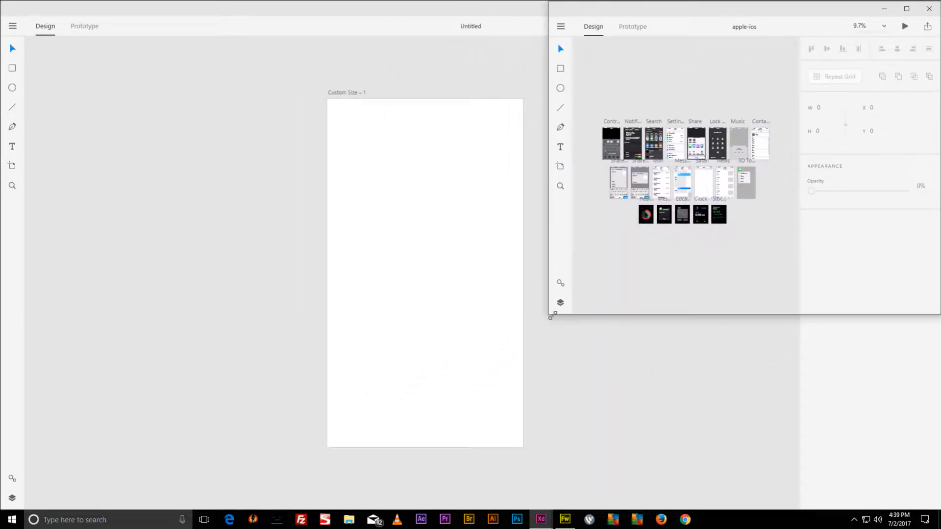
drag(549, 314, 467, 416)
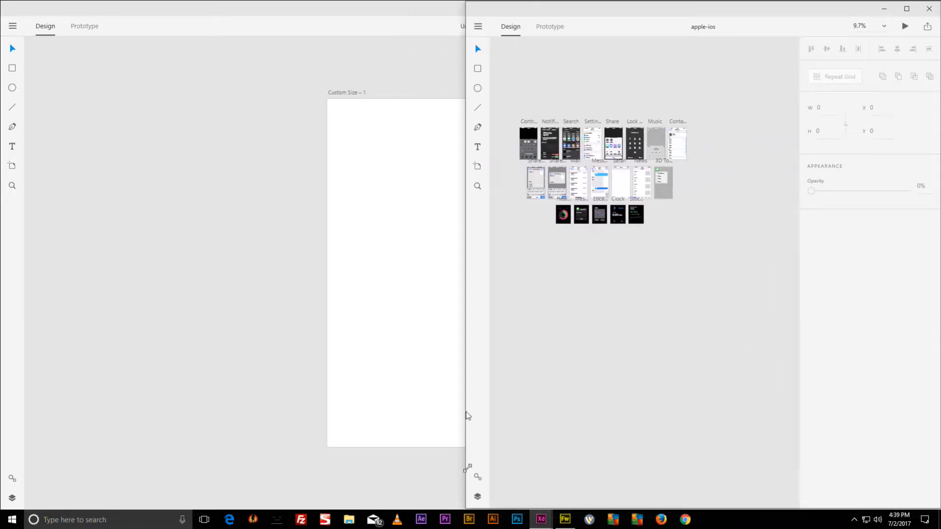
drag(731, 6, 939, 52)
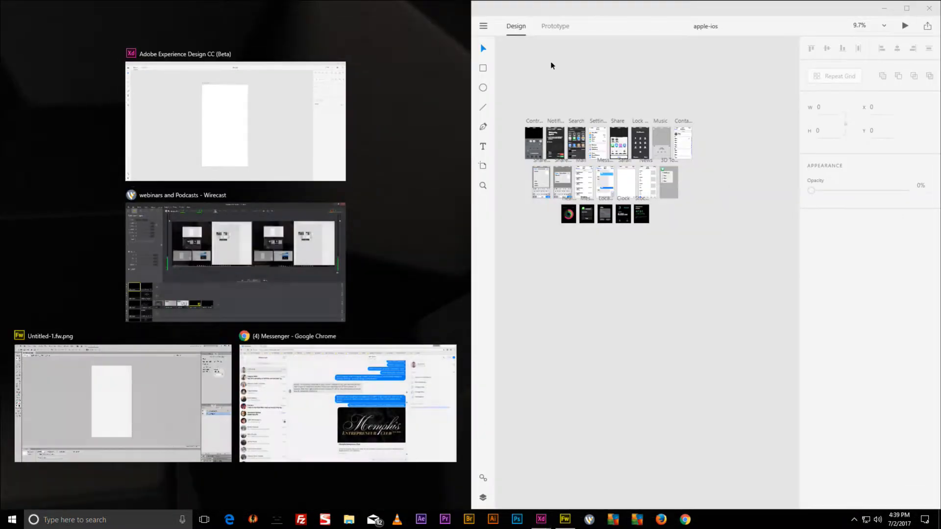
click(263, 113)
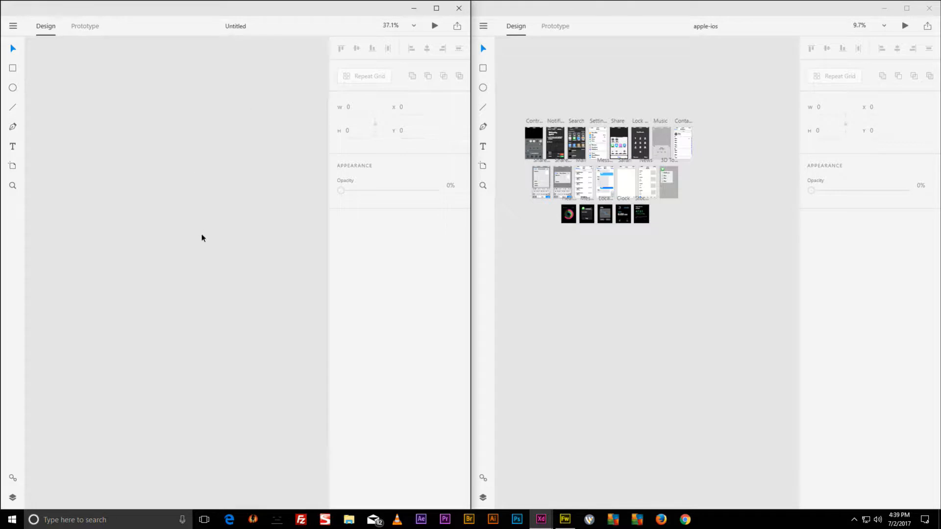
Zoom the untitled document so that its entire artboard fits in the view.
key(ctrl+0)
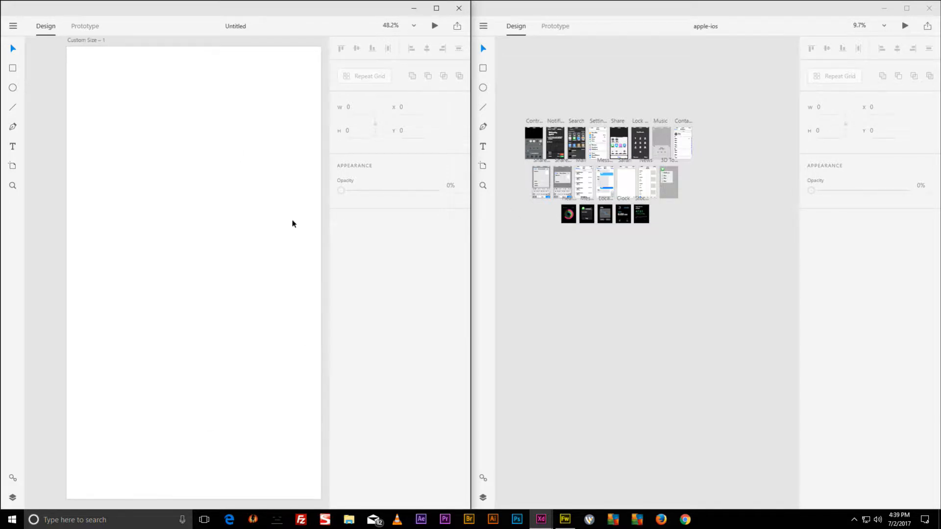
scroll(293, 223, down, 2)
drag(292, 221, 256, 231)
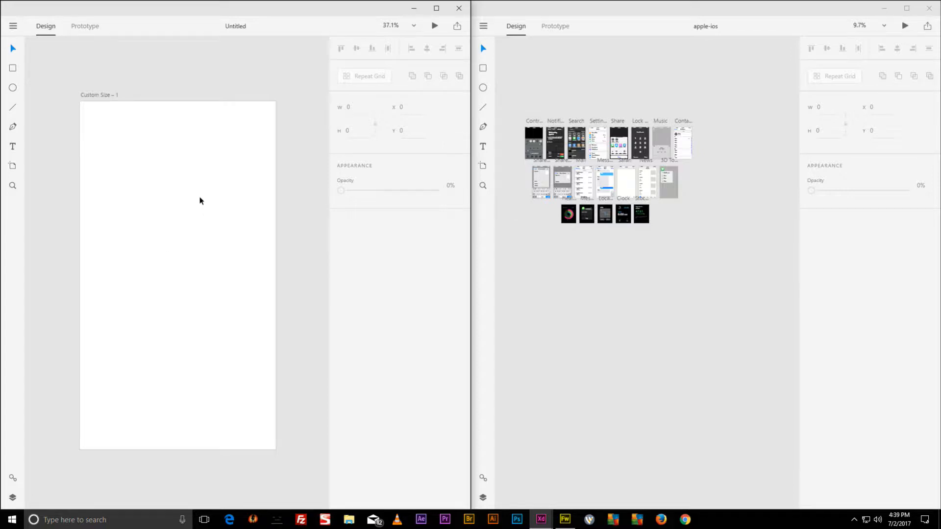
drag(200, 199, 76, 124)
drag(256, 265, 196, 252)
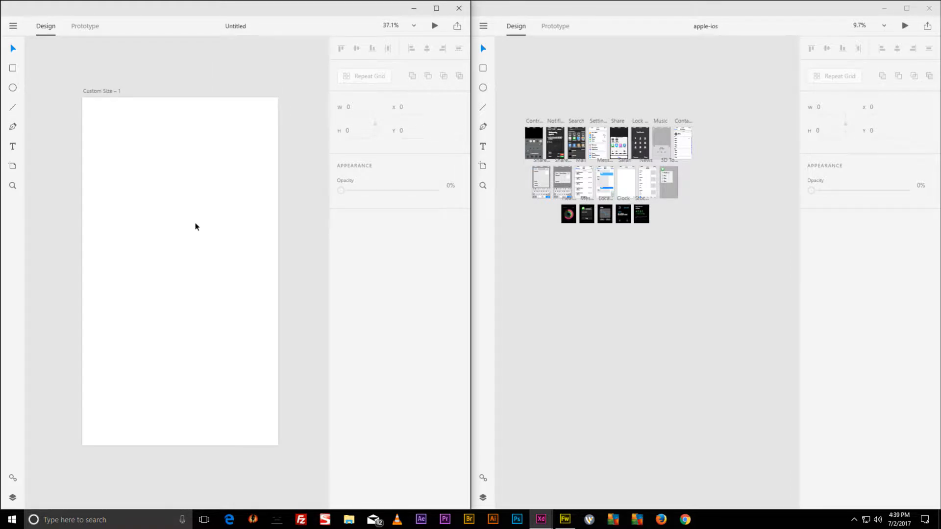
scroll(193, 228, up, 1)
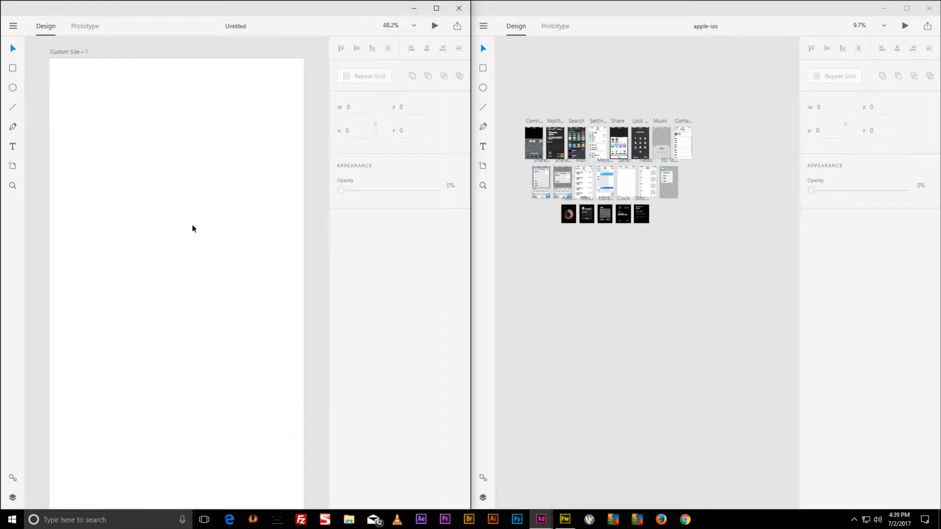
scroll(193, 228, down, 1)
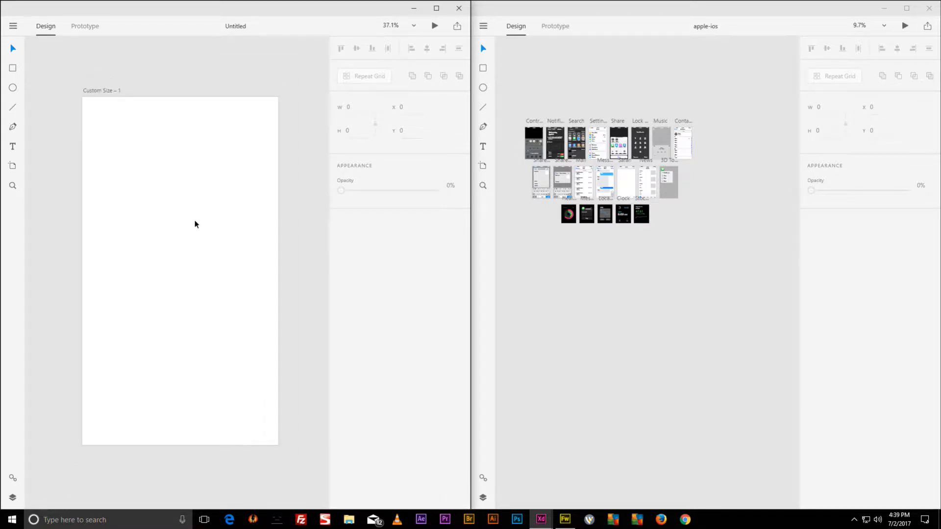
scroll(195, 224, up, 1)
scroll(194, 224, down, 1)
click(413, 26)
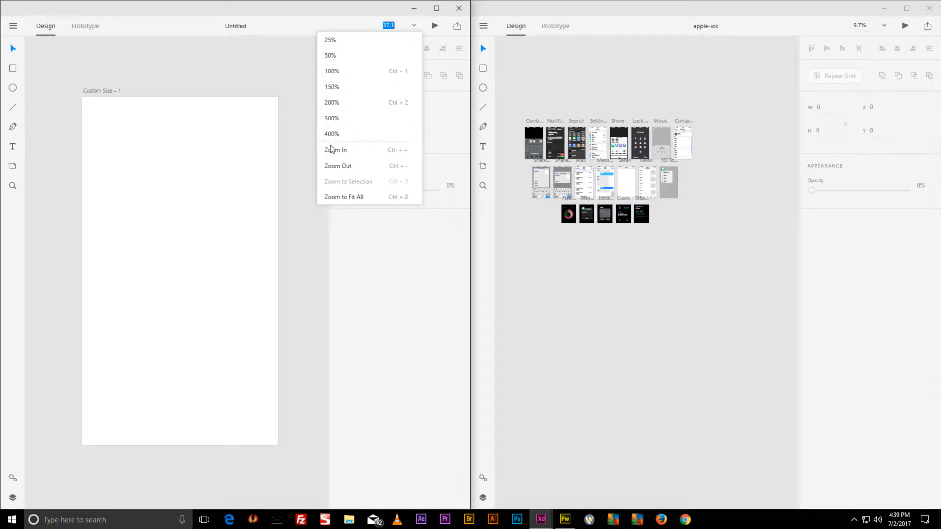
click(343, 201)
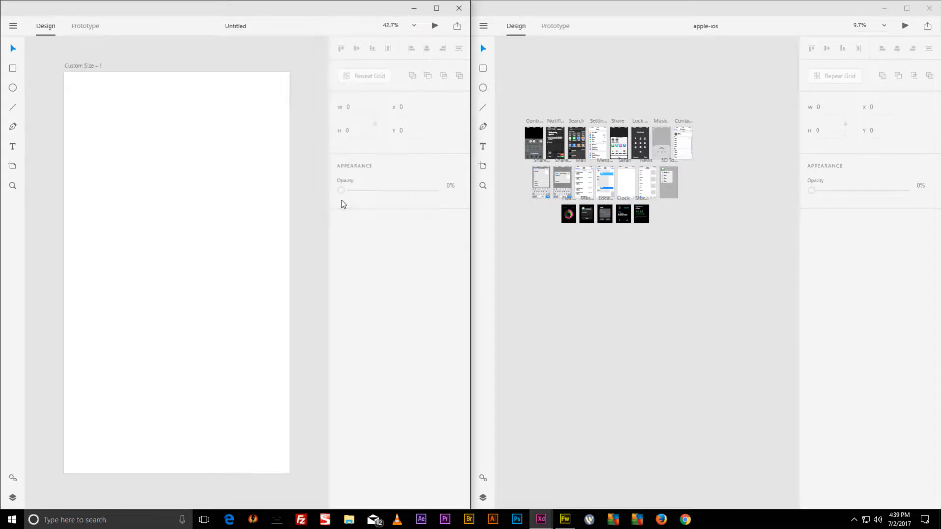
click(414, 27)
Fit all artboards of the apple-ios kit in view and take a close look at the Control Center screen.
click(528, 45)
click(884, 25)
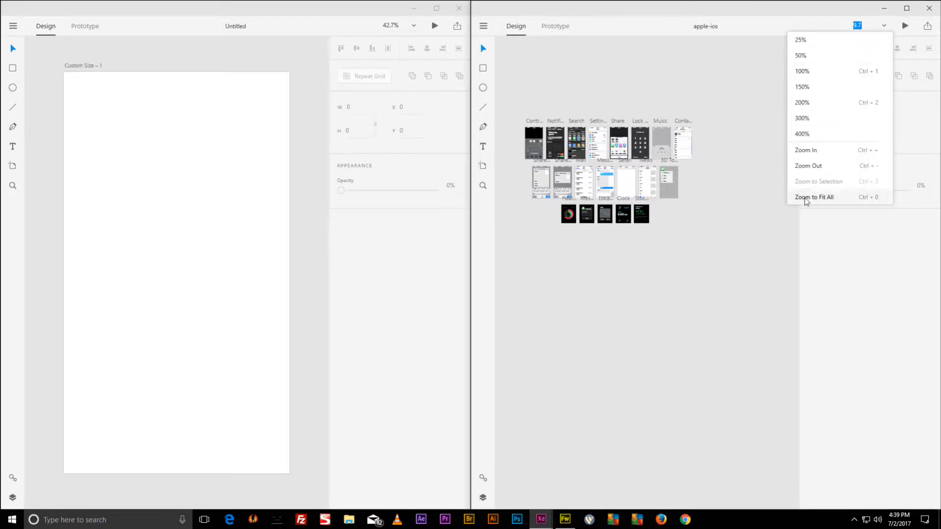
click(804, 197)
scroll(541, 198, up, 3)
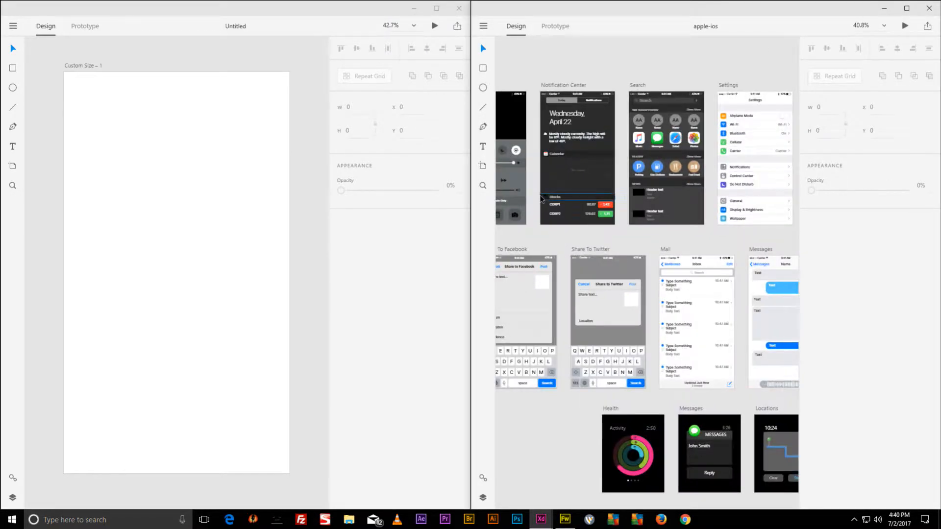
scroll(541, 198, up, 3)
scroll(645, 225, up, 3)
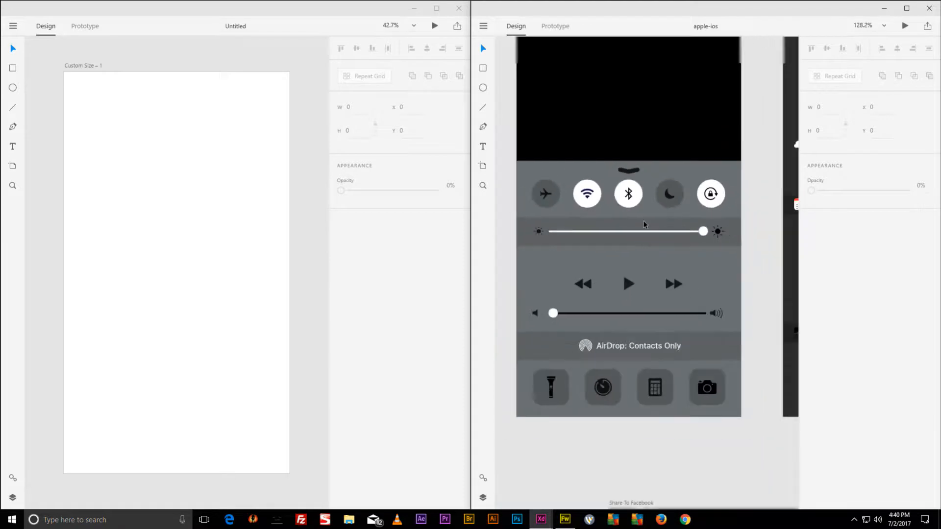
scroll(644, 225, down, 2)
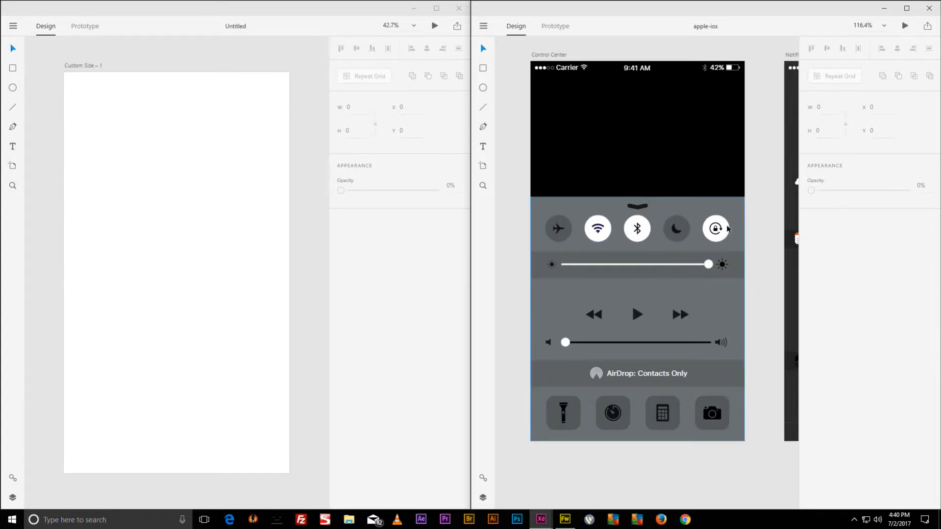
Examine the kit's upper row of screens, from Notification Center through Settings, Share, Lock Screen and Music to Contacts.
scroll(686, 165, right, 10)
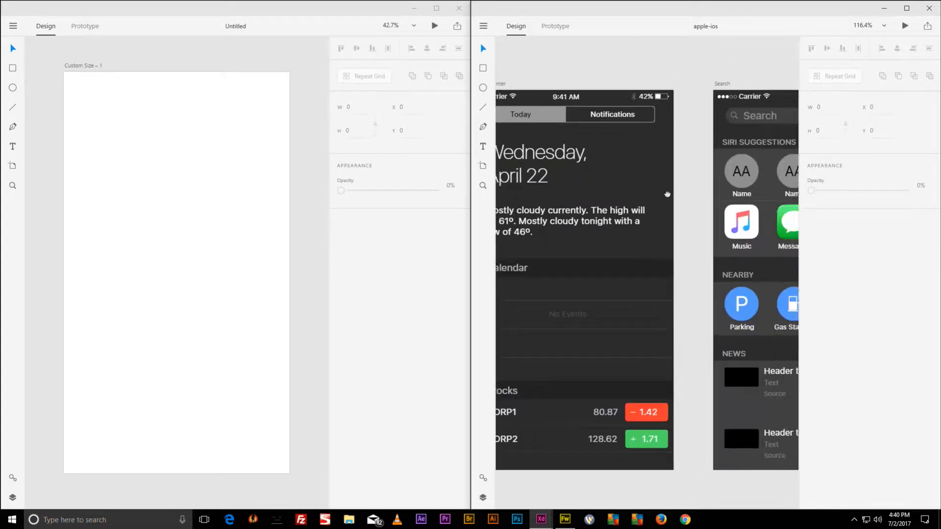
scroll(548, 191, right, 10)
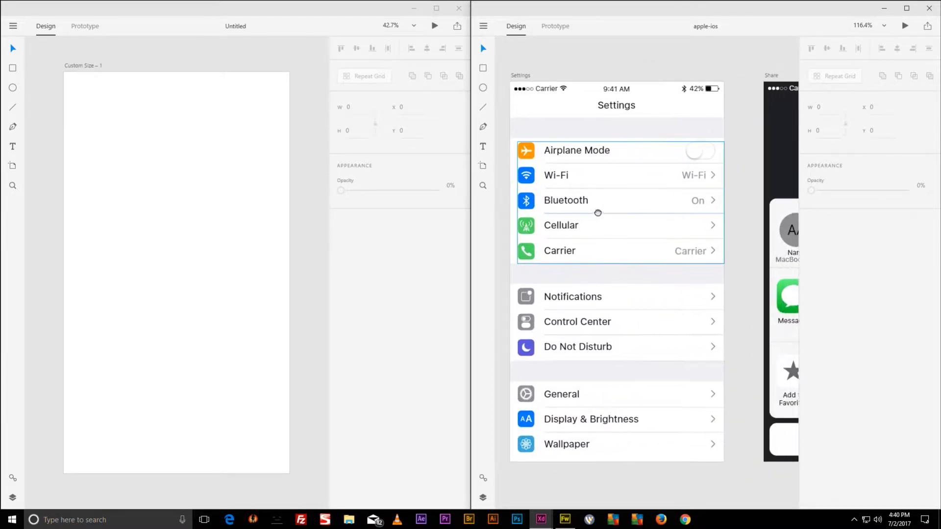
scroll(611, 219, right, 5)
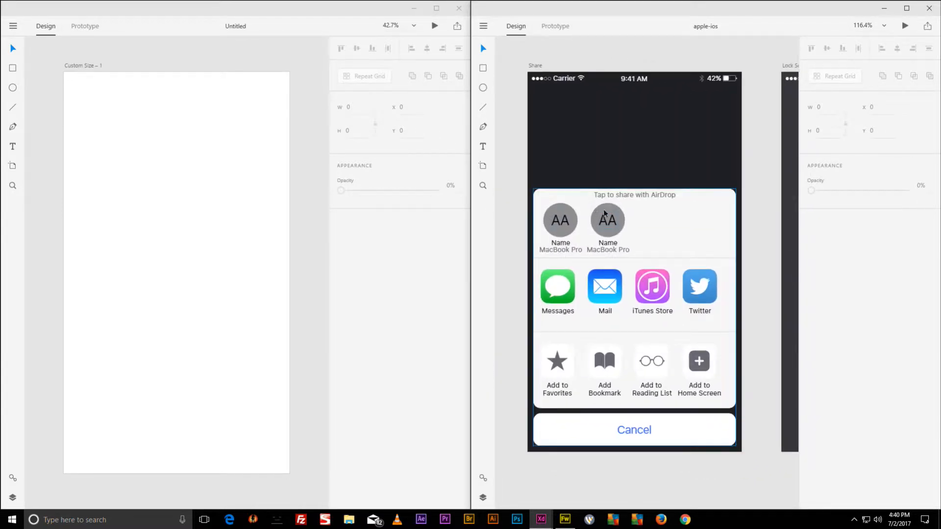
scroll(618, 213, right, 10)
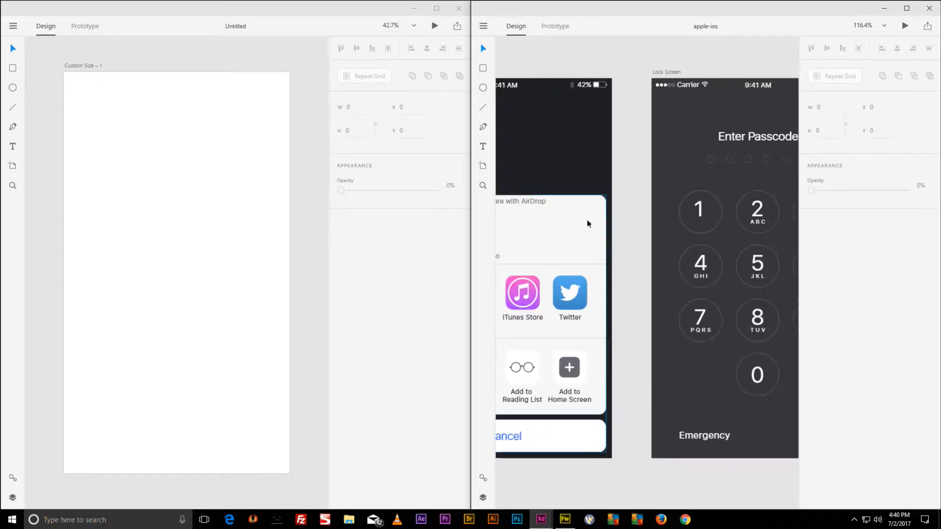
scroll(722, 238, right, 10)
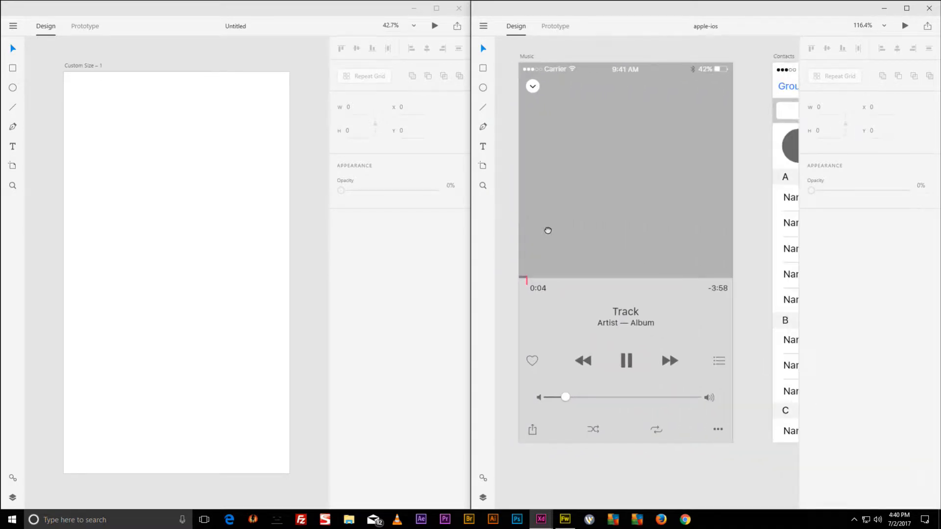
scroll(651, 247, right, 8)
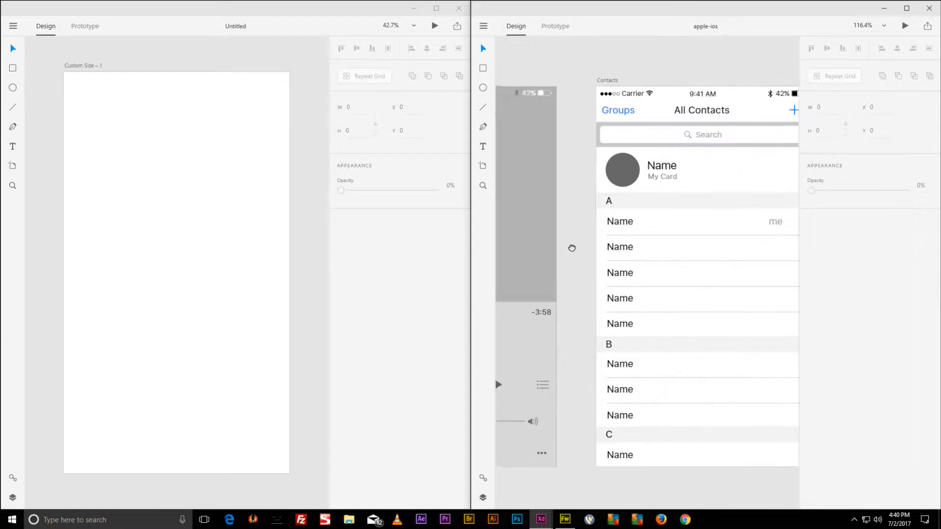
scroll(616, 250, left, 4)
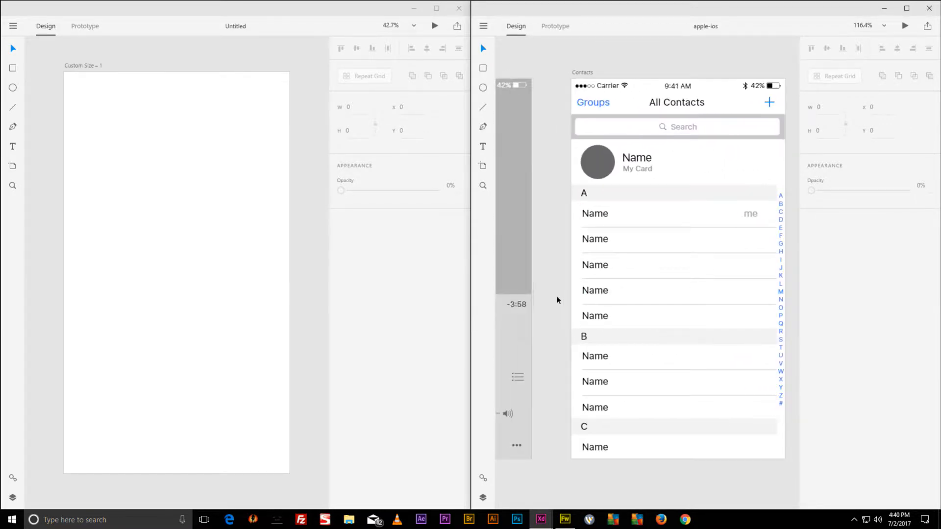
Examine the kit's second row of screens, from the New Message pop-up back through News, Messages and Mail to Share To Twitter.
scroll(557, 300, down, 15)
scroll(557, 300, left, 5)
scroll(600, 143, right, 3)
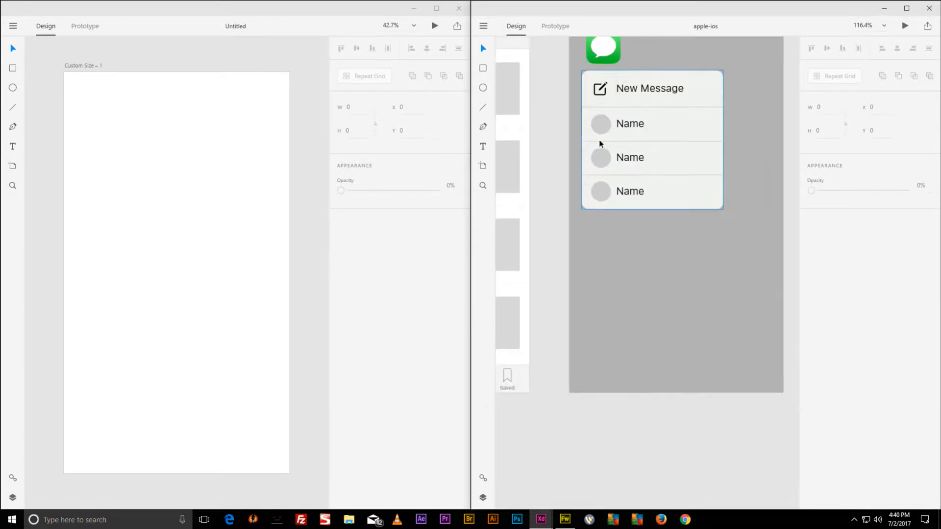
scroll(601, 143, up, 10)
scroll(550, 227, left, 3)
scroll(607, 175, right, 3)
scroll(518, 170, left, 6)
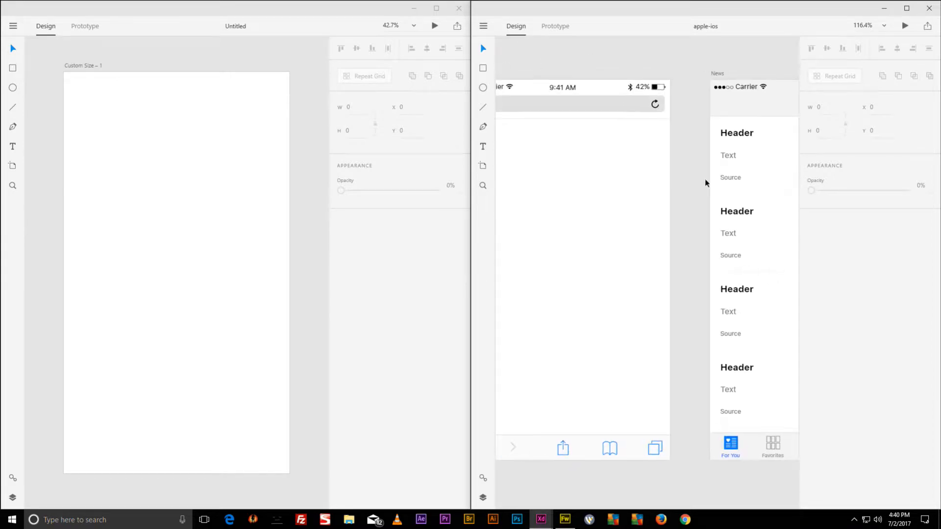
scroll(705, 183, left, 8)
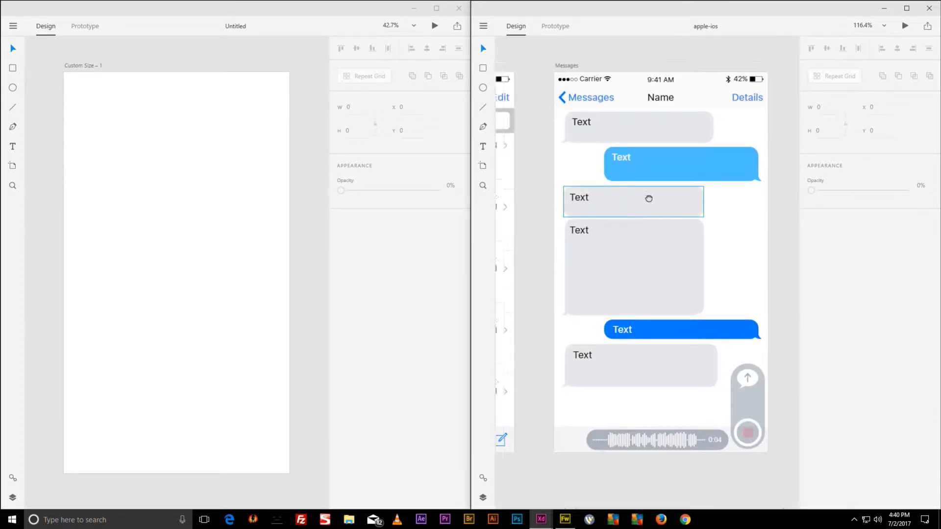
scroll(648, 198, left, 10)
scroll(727, 180, right, 3)
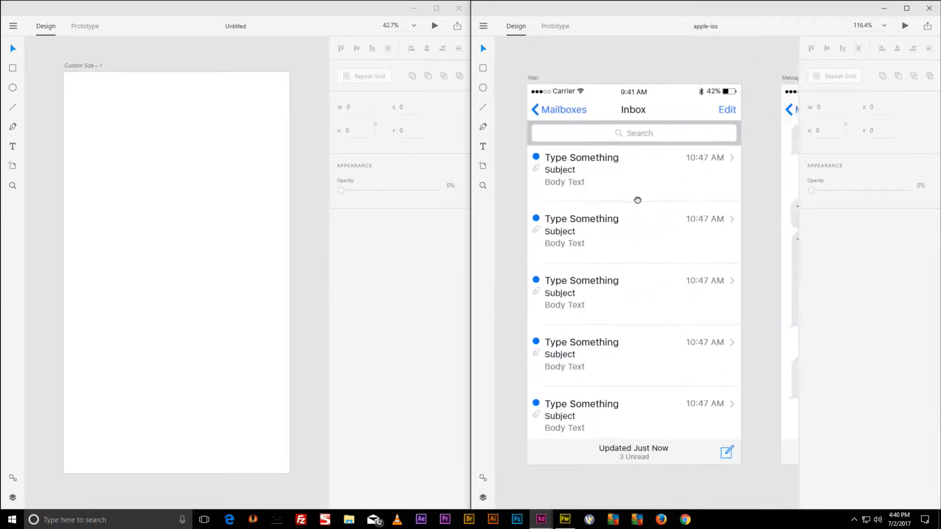
scroll(637, 200, left, 10)
scroll(749, 182, right, 2)
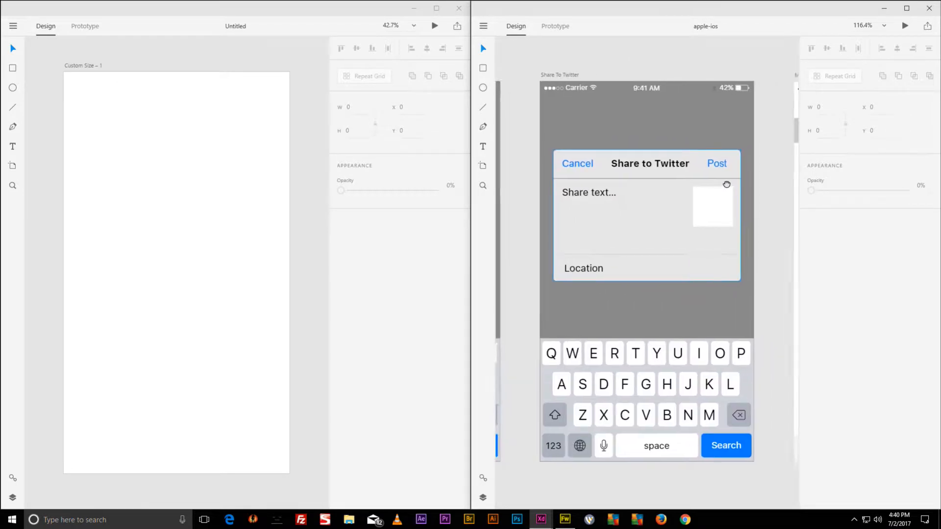
scroll(726, 184, down, 1)
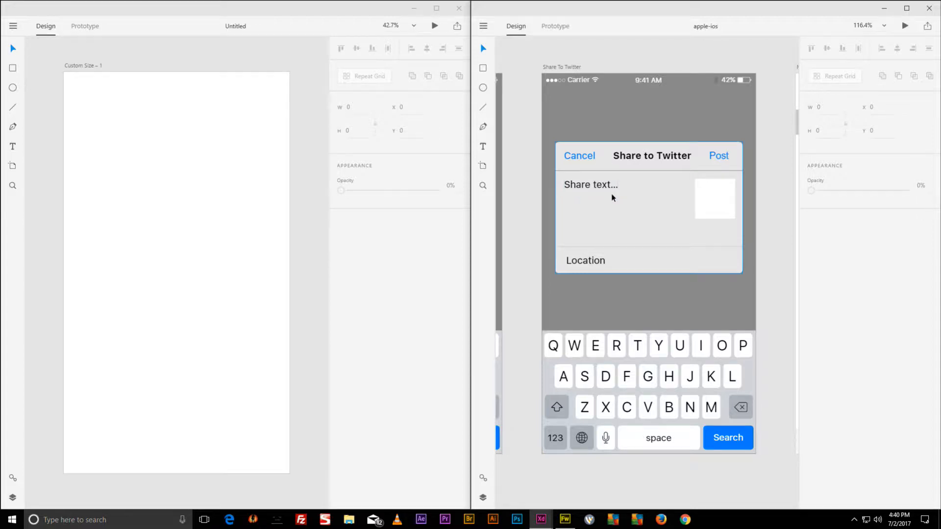
Return to the kit's Control Center screen and view it in full.
drag(611, 195, 689, 206)
scroll(690, 206, left, 10)
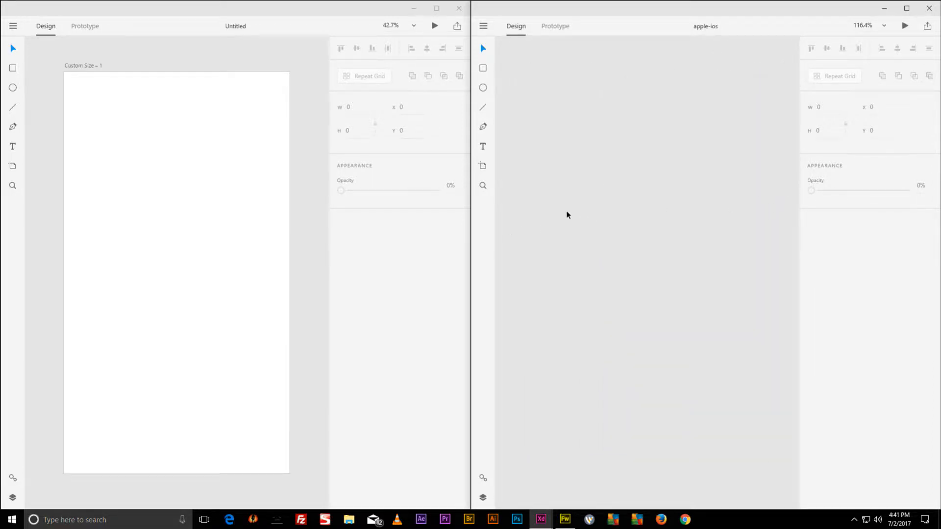
scroll(567, 214, right, 10)
scroll(563, 258, up, 10)
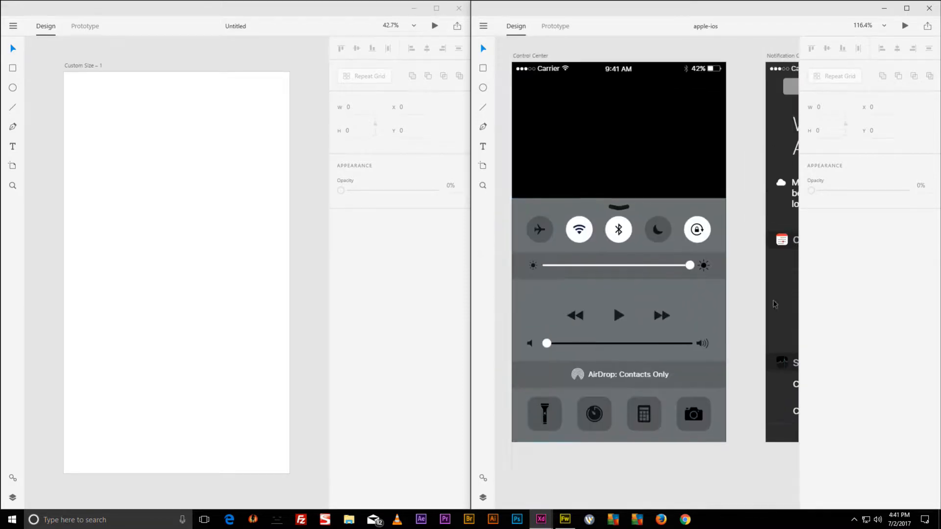
drag(545, 275, 561, 293)
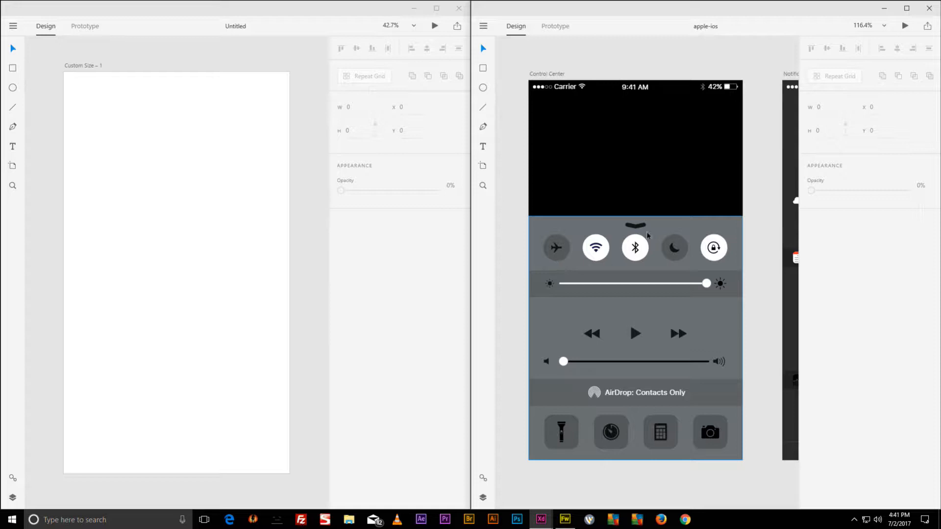
Switch to Fireworks and try to make the white canvas of the untitled document transparent.
click(565, 518)
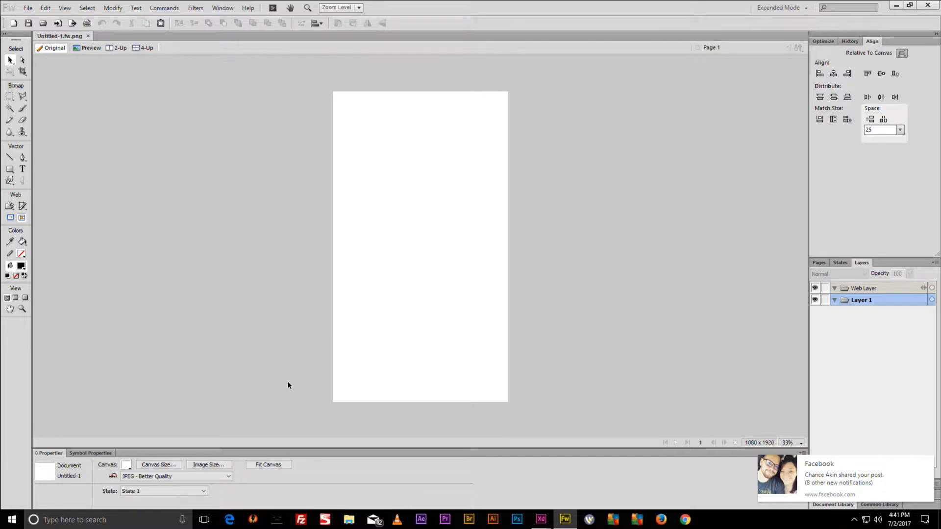
click(126, 465)
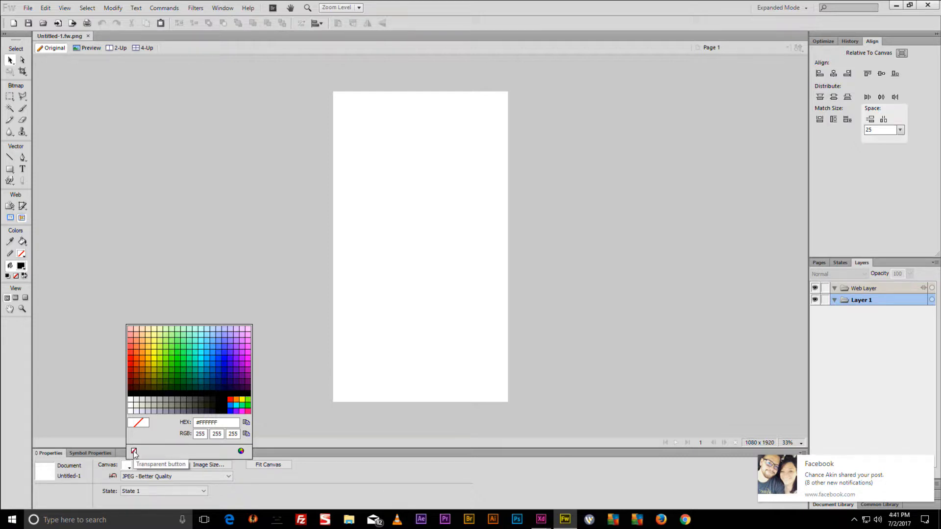
click(134, 451)
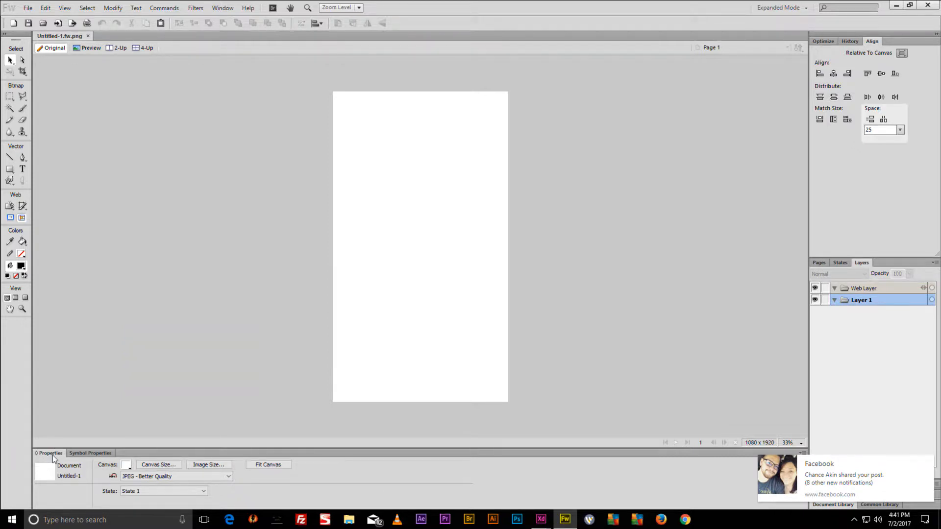
drag(52, 455, 46, 482)
click(49, 478)
mouse_move(581, 37)
mouse_down()
mouse_move(410, 227)
mouse_move(560, 120)
mouse_move(599, 25)
mouse_move(586, 36)
mouse_up()
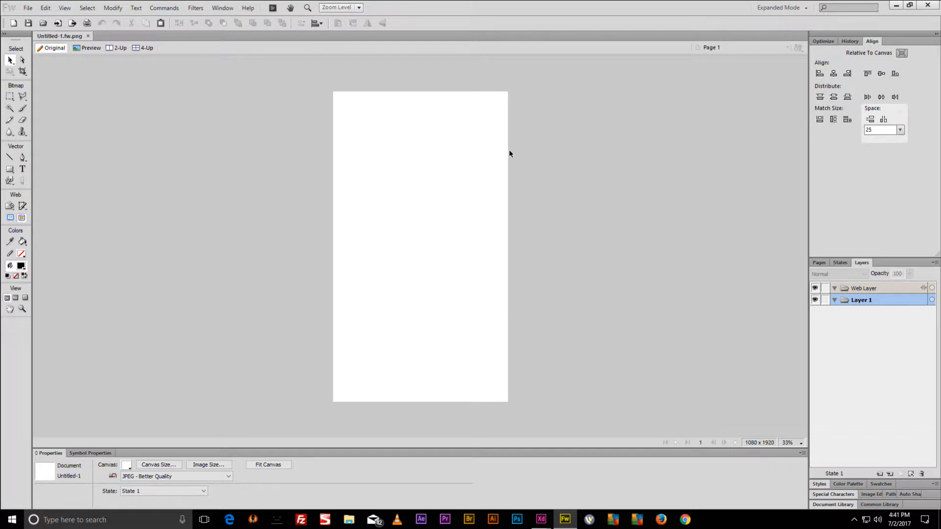
drag(546, 109, 309, 319)
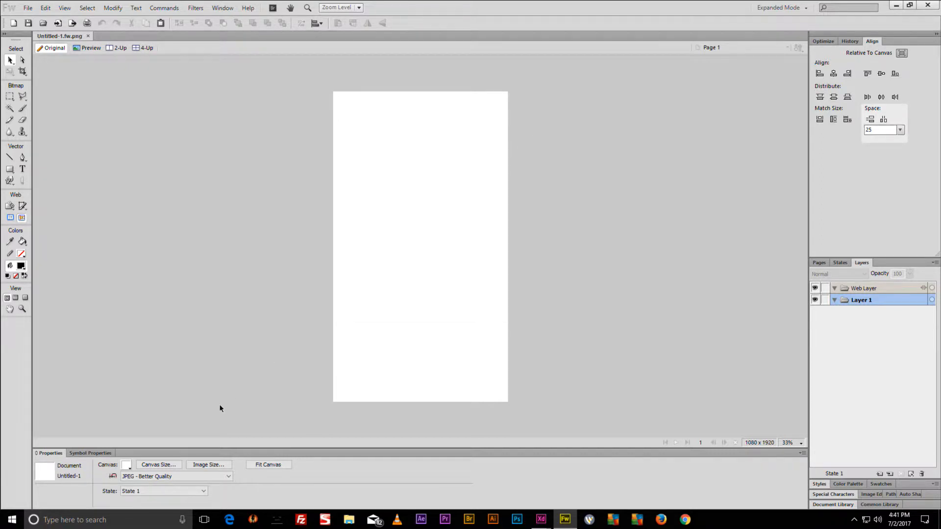
Try green and black (#000000) as the canvas colour, and finally make the canvas transparent.
click(126, 464)
click(185, 367)
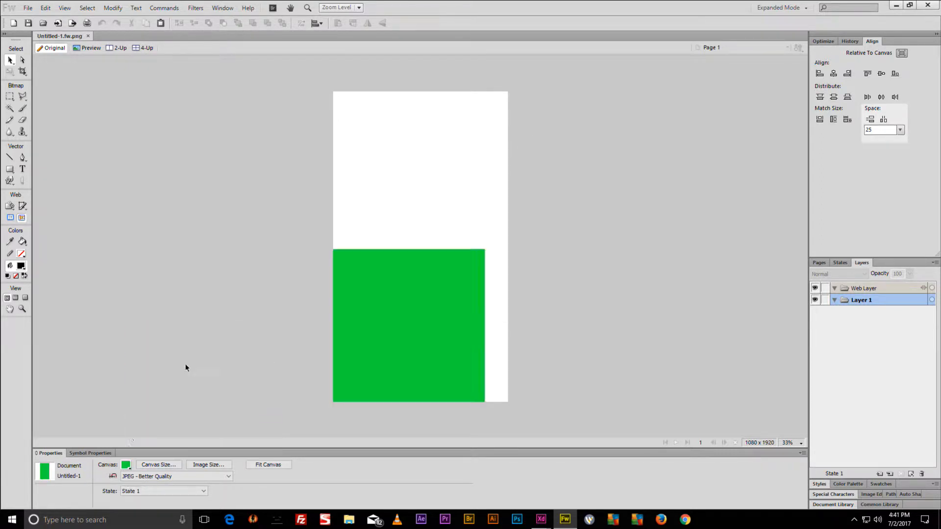
click(126, 464)
click(220, 410)
click(126, 463)
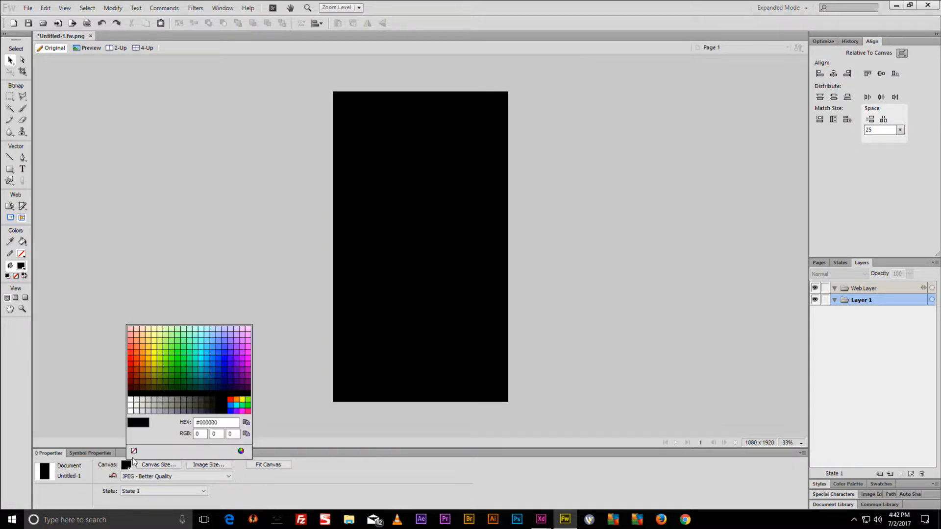
click(134, 451)
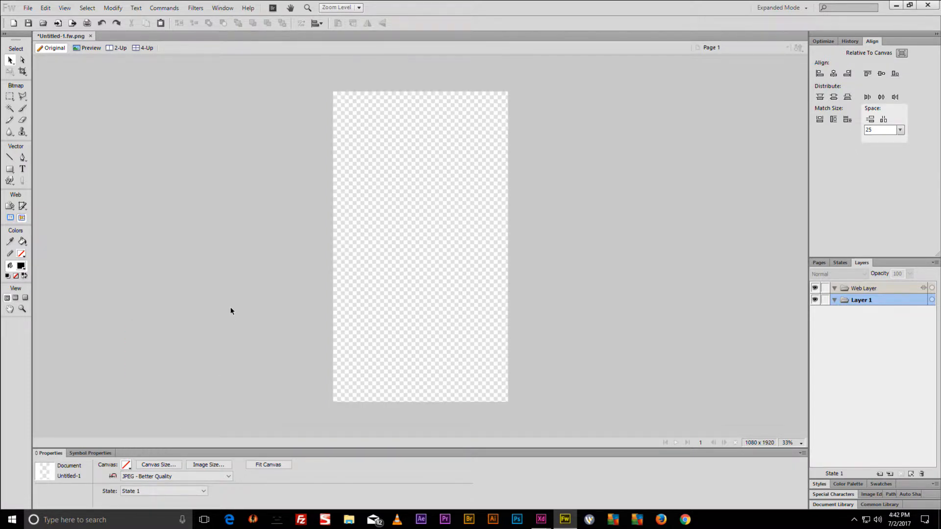
Add the text HI near the middle of the canvas and colour it blue.
key(ctrl+2)
key(ctrl+0)
click(23, 170)
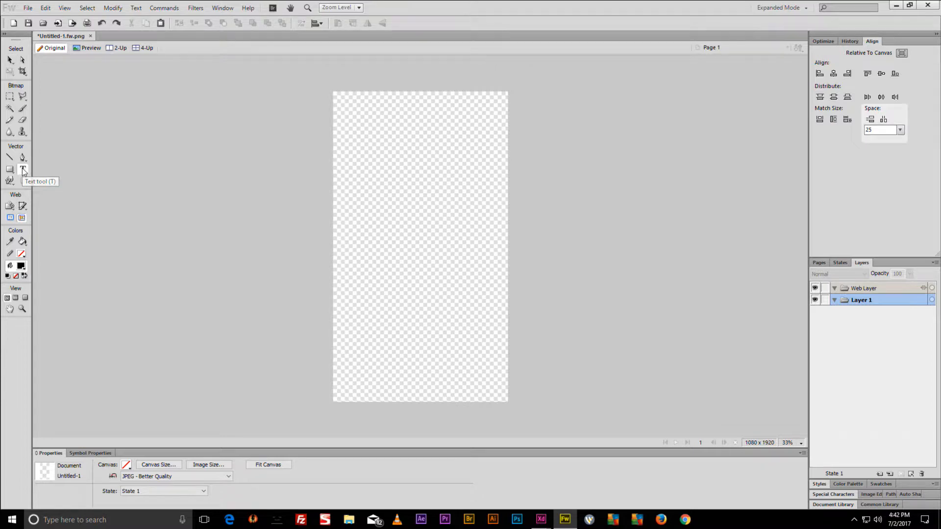
click(393, 235)
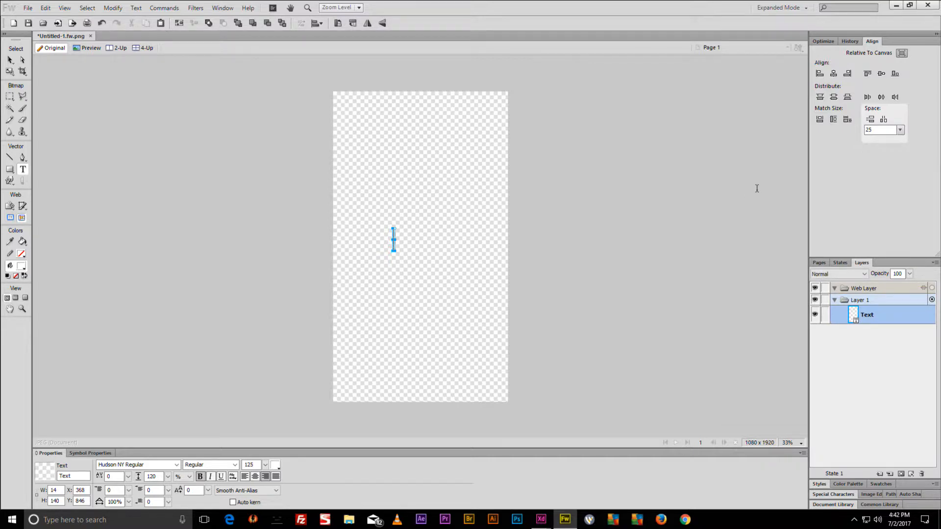
click(10, 59)
drag(409, 172, 314, 323)
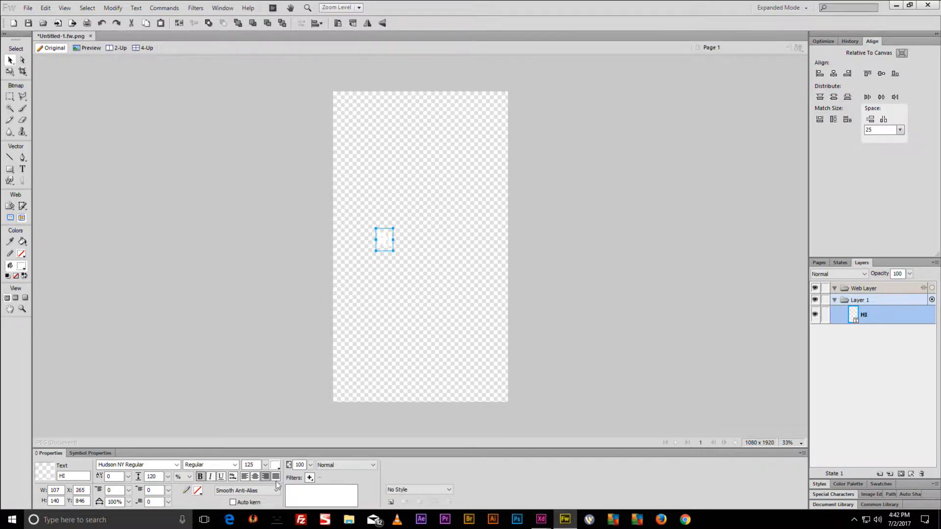
click(276, 466)
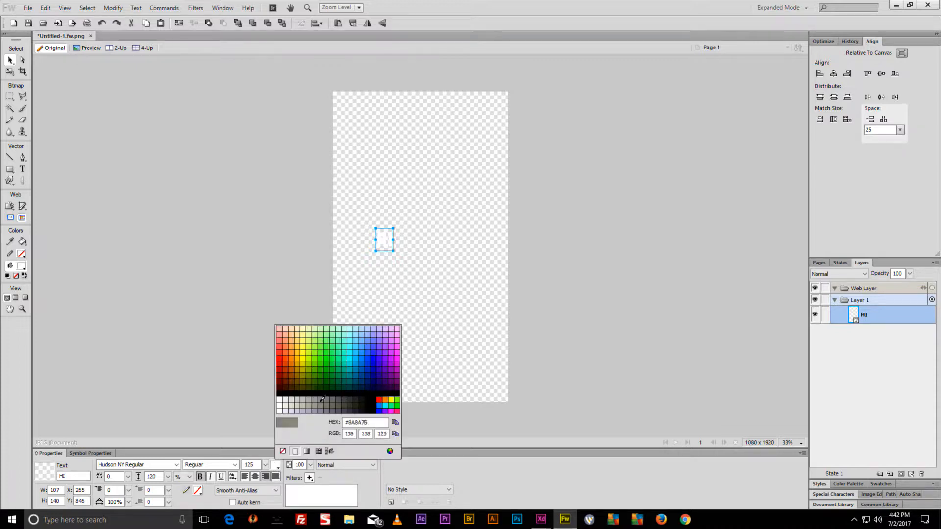
click(356, 368)
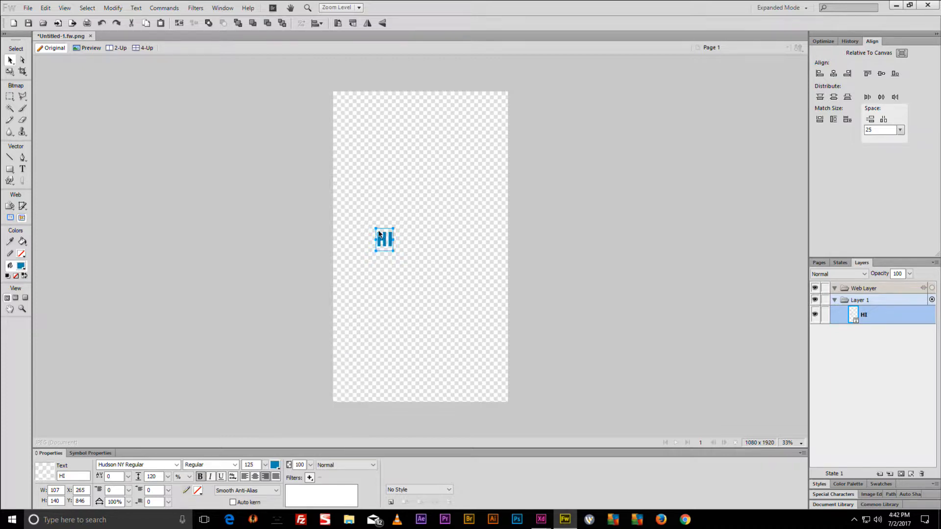
Enlarge the HI text to about 448 × 590 px and centre it on the canvas.
key(ctrl+t)
drag(393, 229, 460, 169)
key(Return)
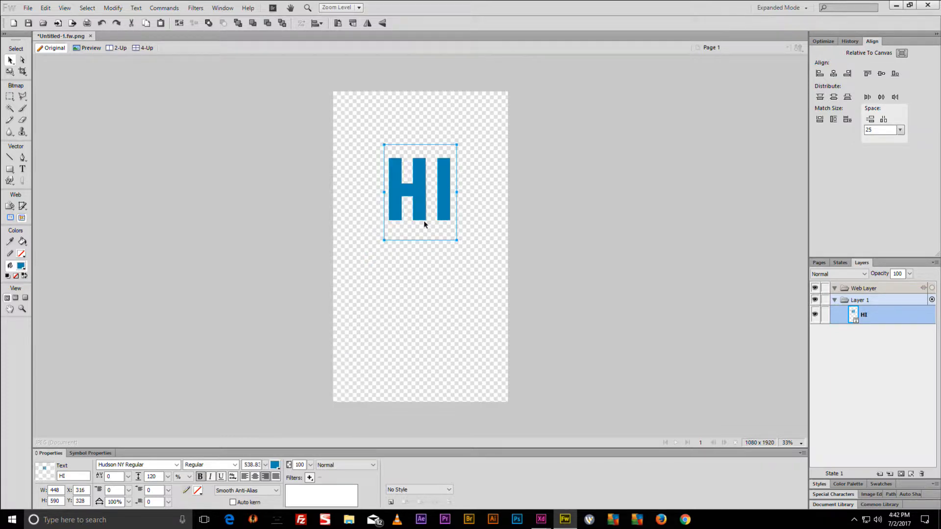
drag(424, 224, 425, 279)
click(486, 204)
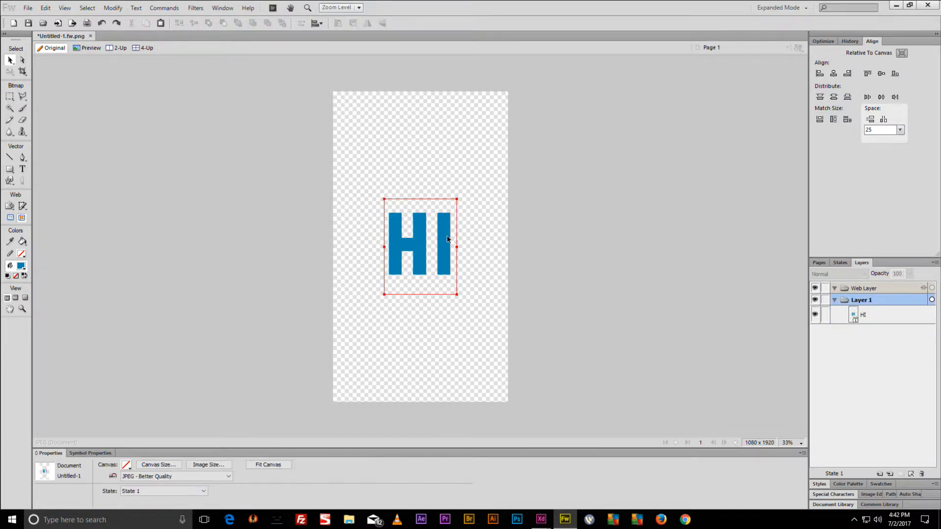
Convert the HI text to paths and ungroup the two letters.
right_click(447, 239)
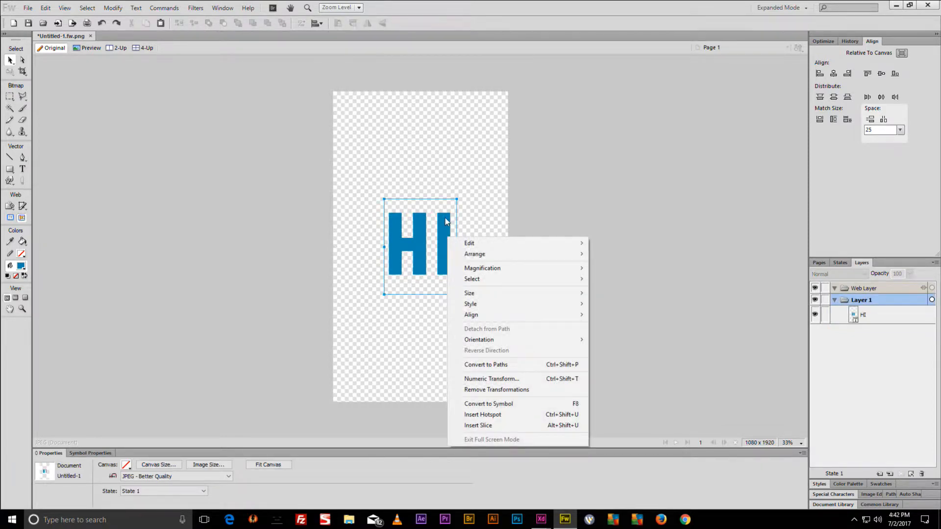
click(488, 366)
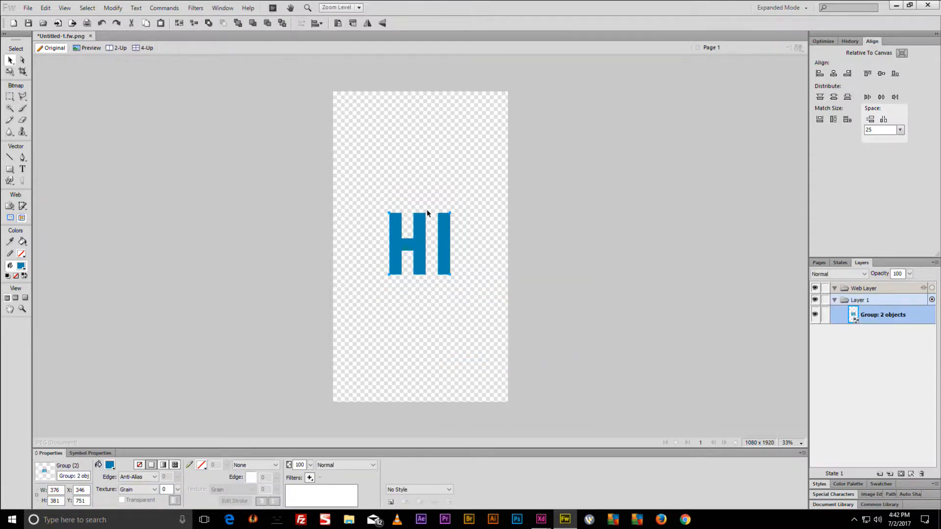
key(ctrl+shift+g)
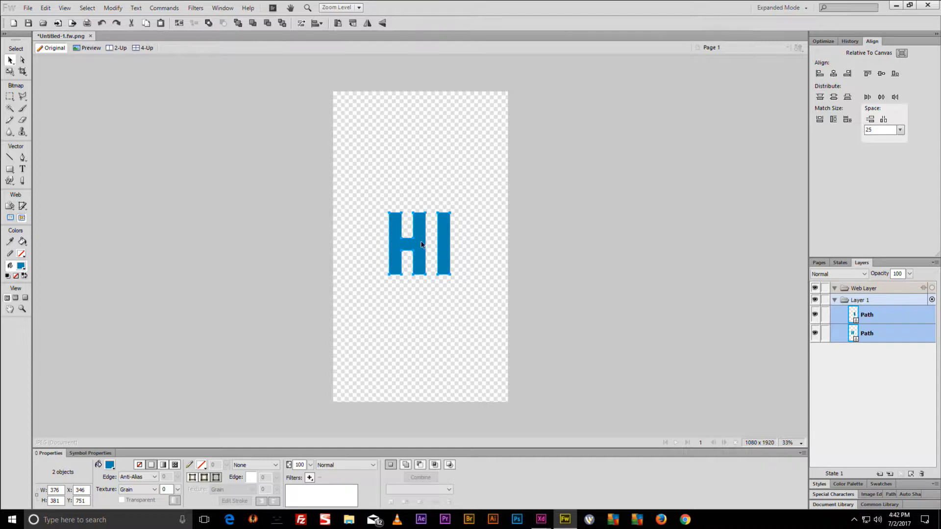
Try moving the I and the H apart, and undo both moves.
click(458, 206)
drag(443, 230, 499, 159)
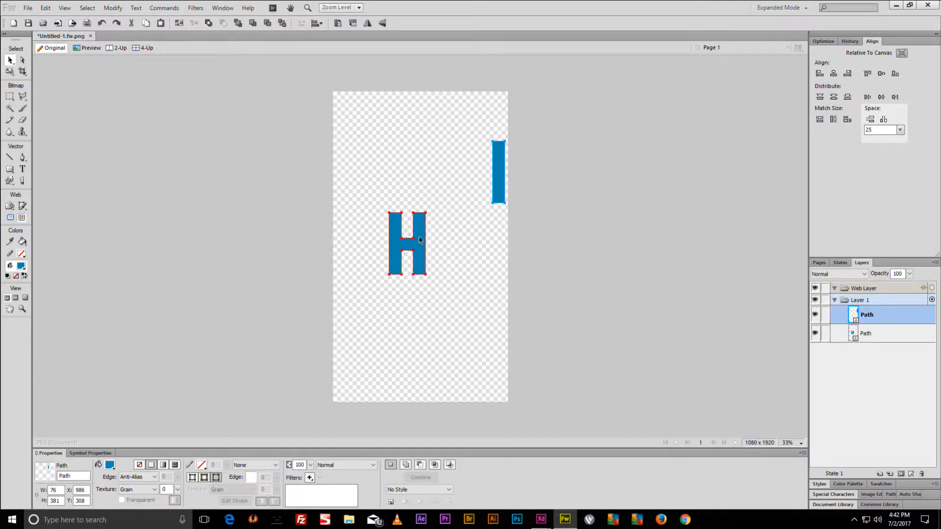
drag(420, 240, 385, 328)
key(ctrl+z)
key(ctrl+z)
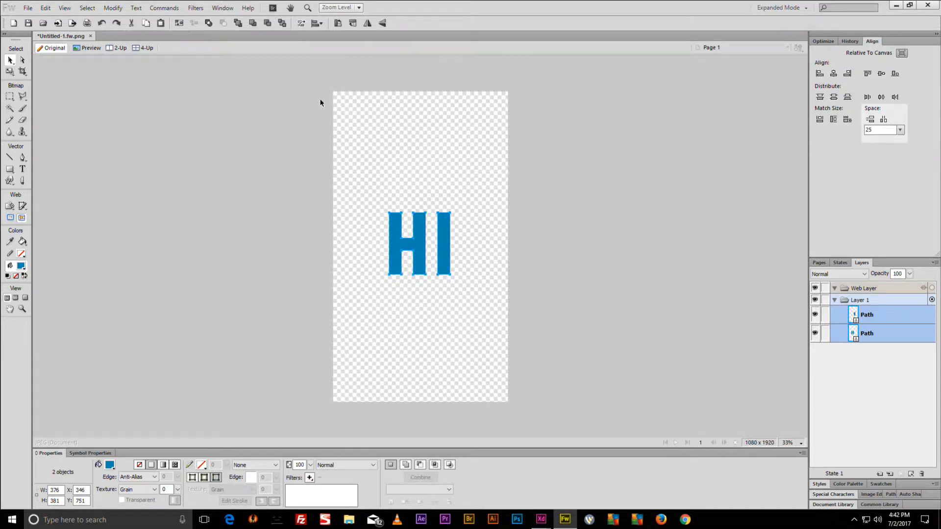
Combine the H and I paths into a single path and centre it on the canvas.
click(113, 8)
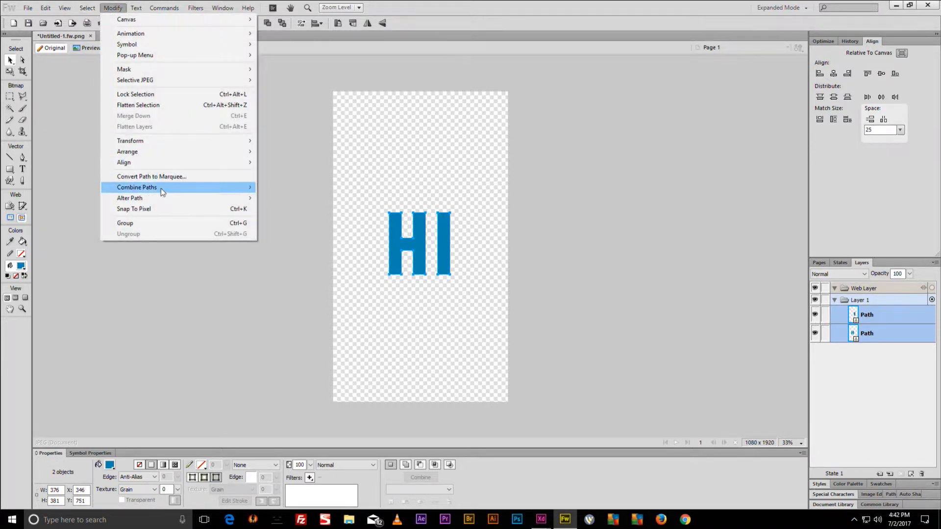
mouse_move(162, 188)
click(308, 212)
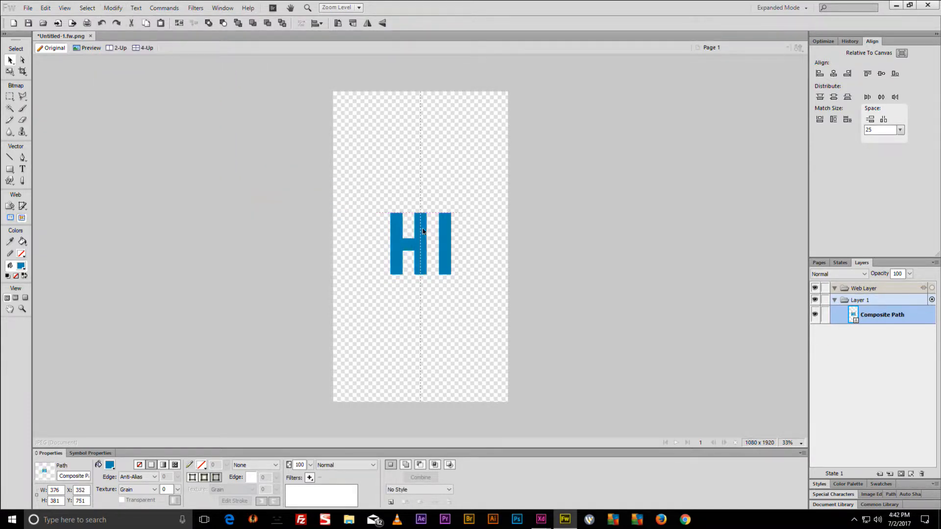
mouse_move(423, 231)
mouse_down()
mouse_move(459, 173)
mouse_move(407, 220)
mouse_move(419, 234)
mouse_up()
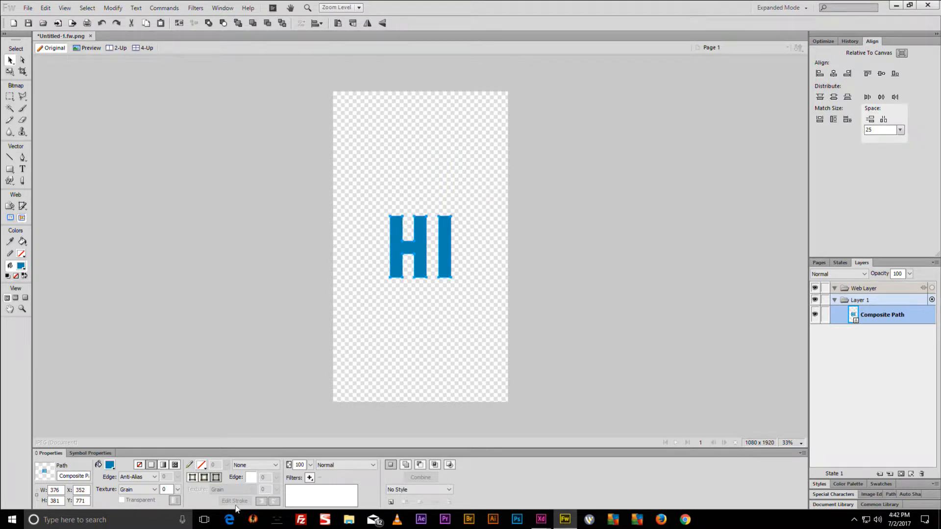
Try a cyan fill on the combined HI path, and finally set its fill to magenta.
click(110, 464)
key(Escape)
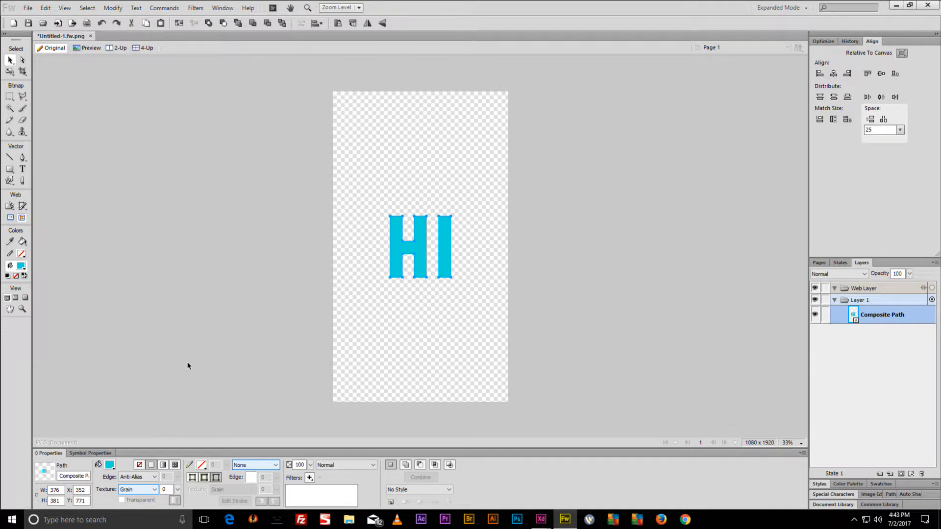
click(225, 322)
click(396, 245)
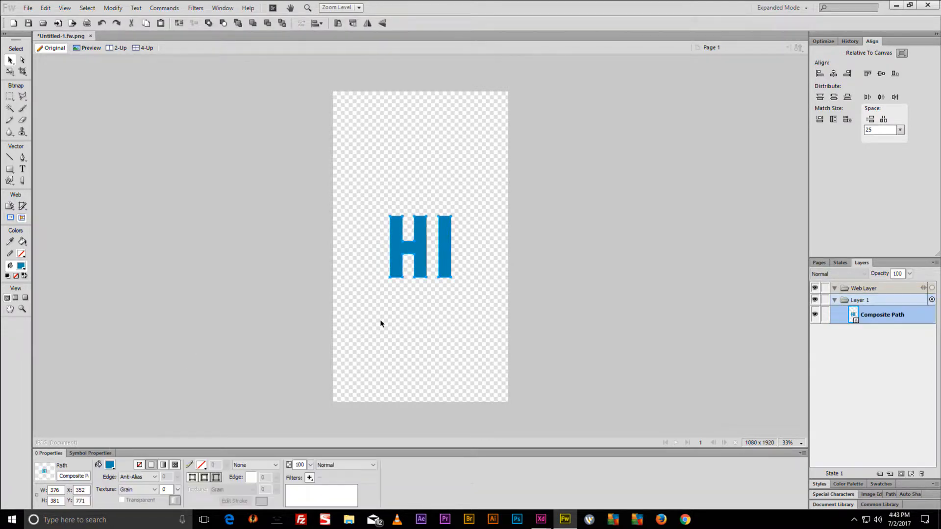
click(110, 465)
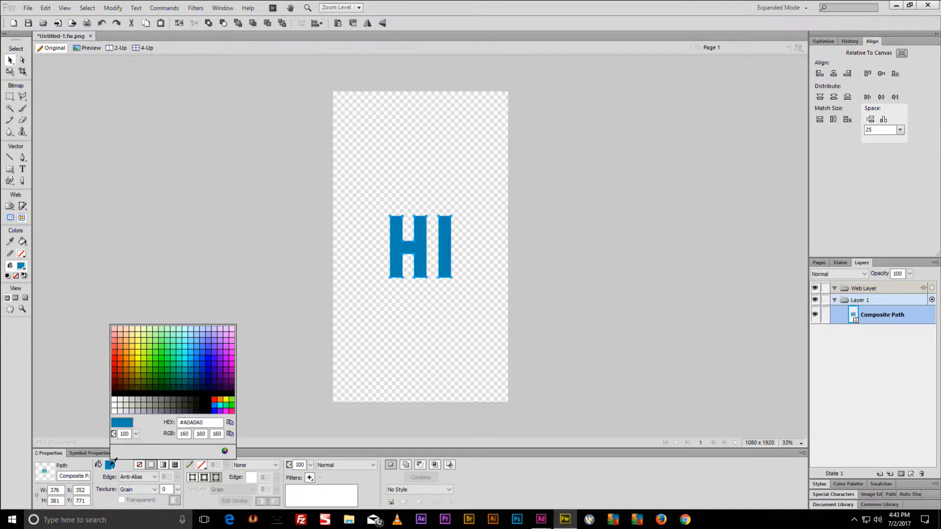
click(232, 353)
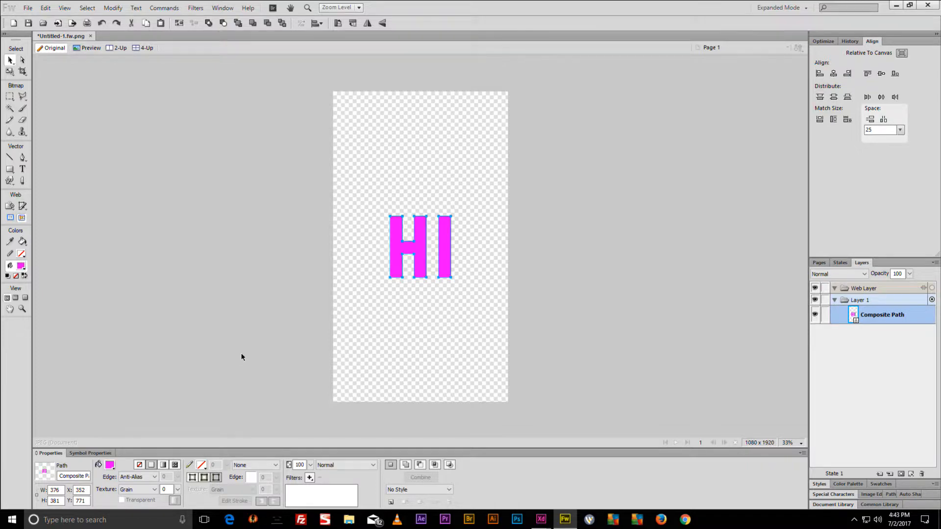
Check how the combined HI path selects from the H, the I and a marquee around both letters.
click(294, 279)
click(396, 264)
click(434, 247)
click(444, 245)
click(466, 233)
click(396, 267)
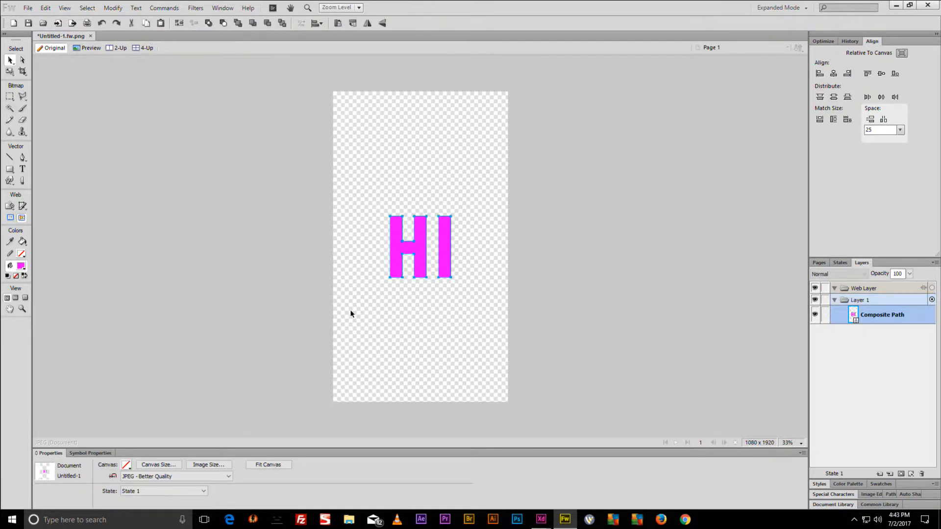
click(478, 196)
drag(482, 202, 349, 302)
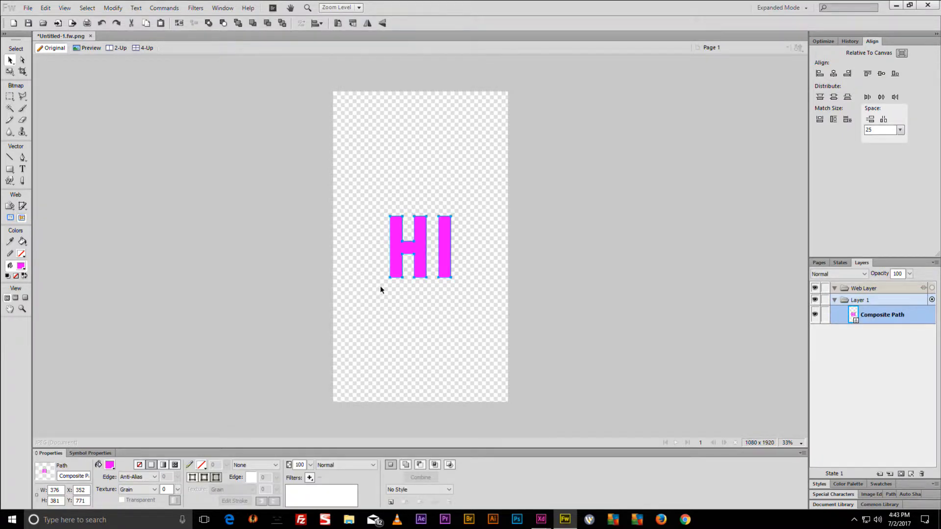
Copy the HI path, switch to Adobe Experience Design and paste it onto the 1080 × 1920 artboard.
click(474, 227)
drag(484, 192, 368, 335)
mouse_move(541, 519)
click(510, 478)
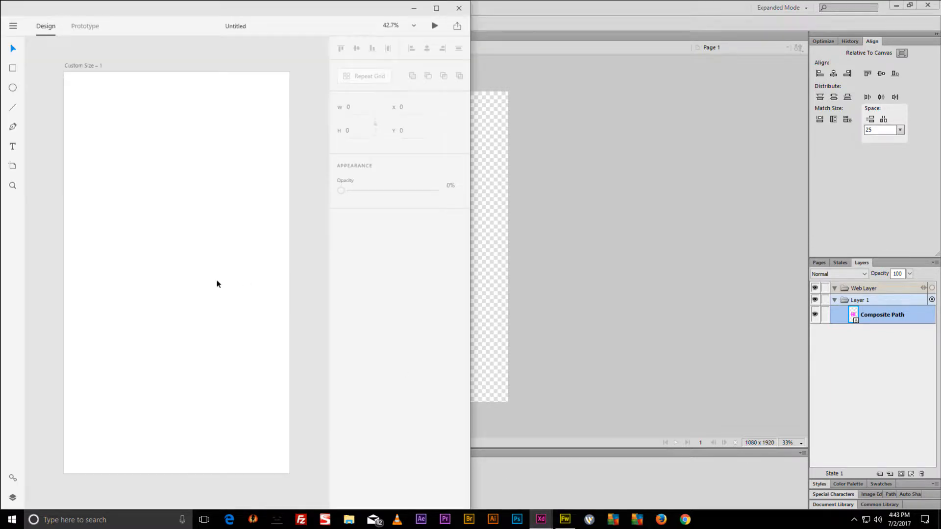
click(186, 231)
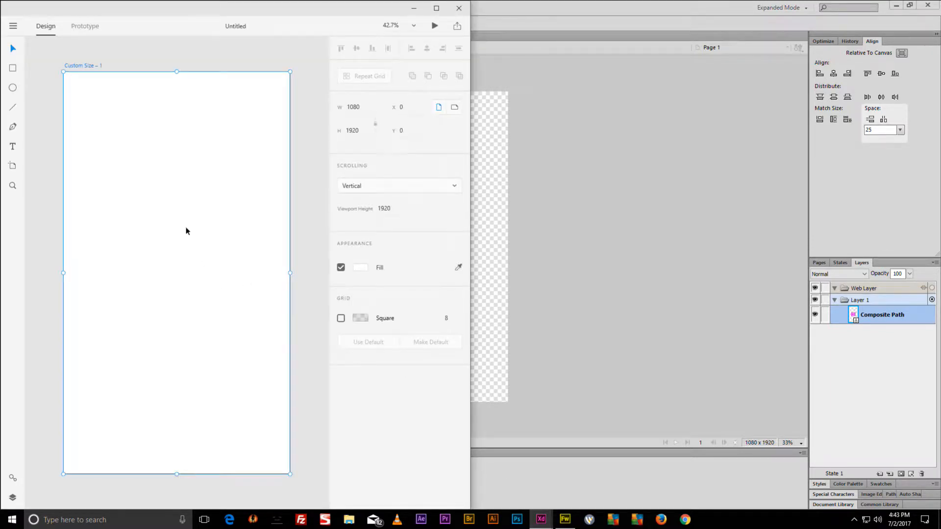
key(ctrl+v)
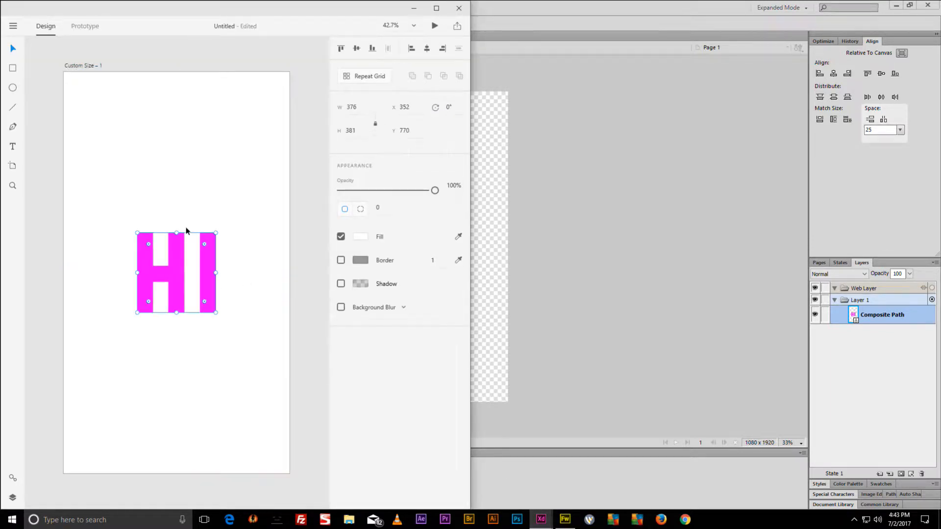
Set the fill of the pasted HI object to #CBAFAF.
click(228, 245)
click(208, 255)
mouse_move(207, 256)
mouse_down()
mouse_move(258, 276)
mouse_move(225, 232)
mouse_move(202, 257)
mouse_move(214, 252)
mouse_up()
click(340, 238)
click(360, 237)
drag(260, 211, 231, 183)
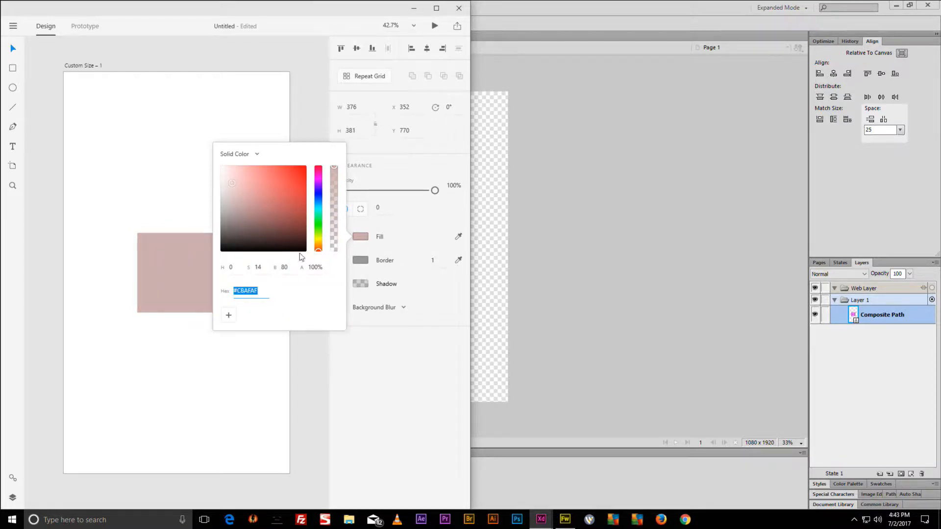
Delete the pasted HI object from the artboard.
click(226, 129)
mouse_move(202, 267)
mouse_down()
mouse_move(204, 168)
mouse_move(192, 240)
mouse_move(198, 268)
mouse_up()
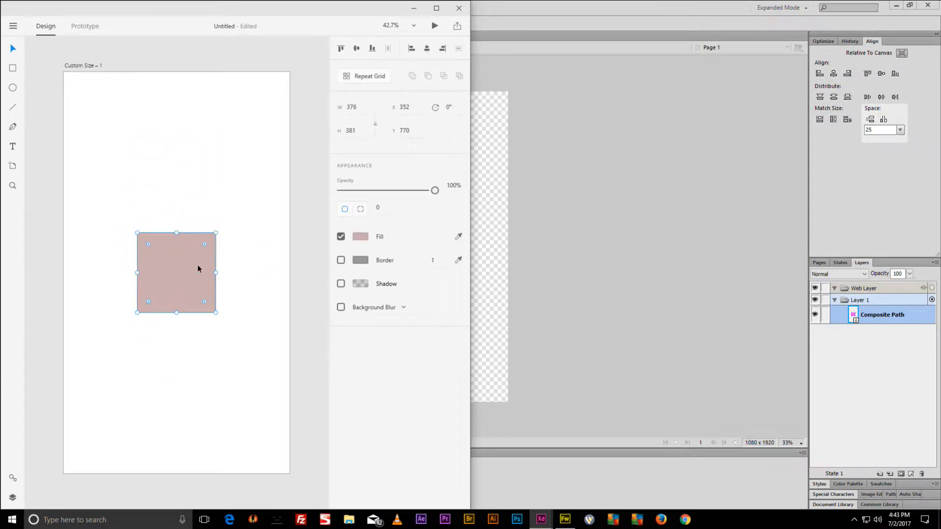
key(Delete)
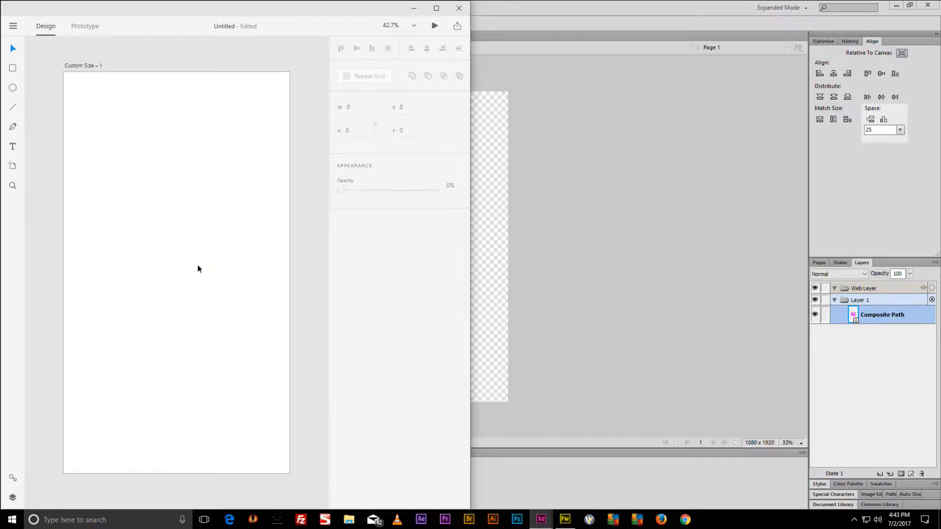
scroll(191, 248, down, 3)
scroll(185, 252, down, 2)
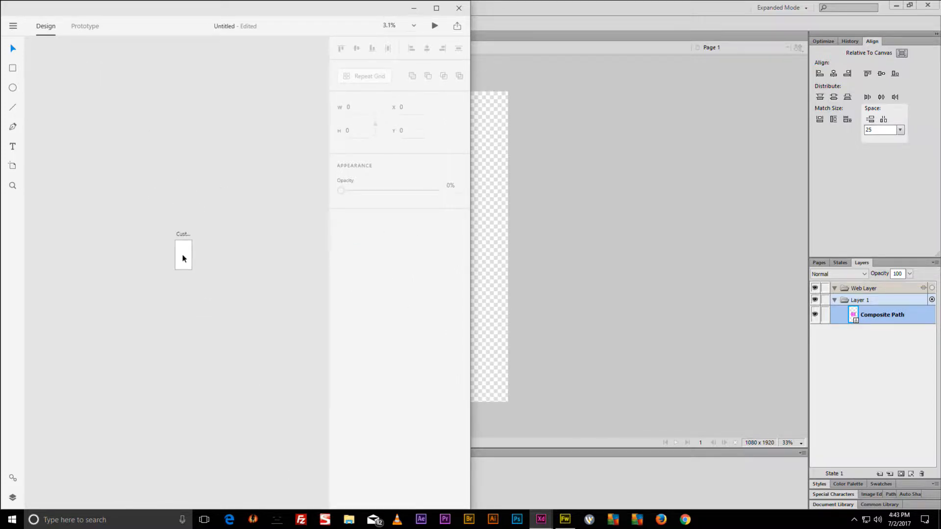
scroll(180, 256, up, 6)
scroll(182, 262, down, 2)
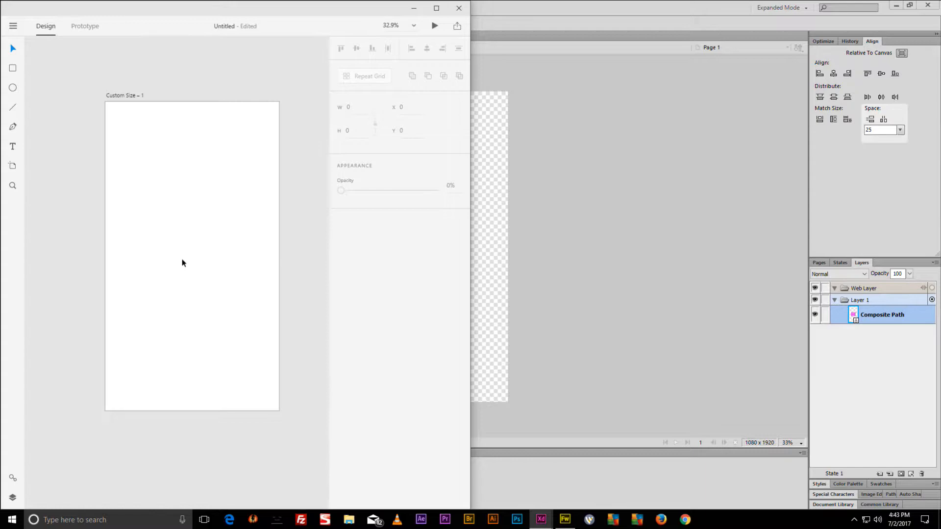
Switch back to Fireworks, start saving the document and create a folder named HI APP on the desktop.
click(690, 269)
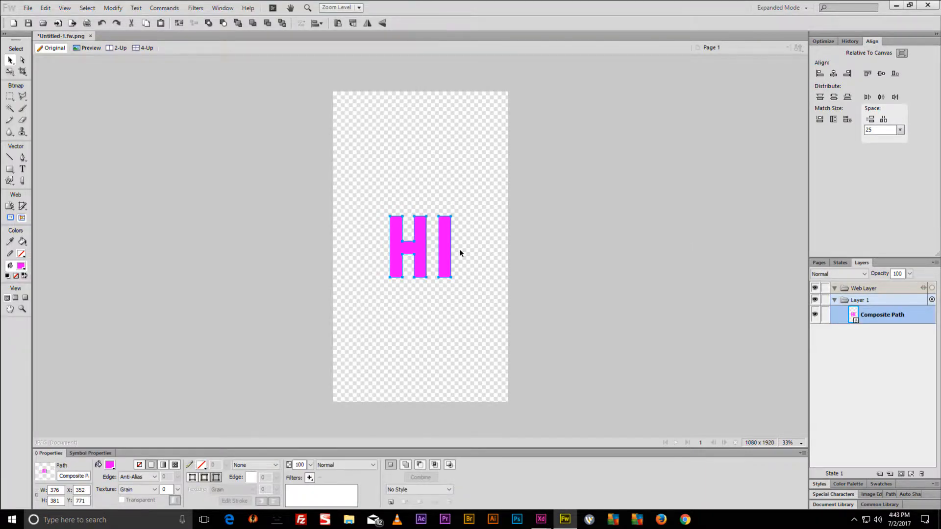
key(ctrl+s)
click(209, 31)
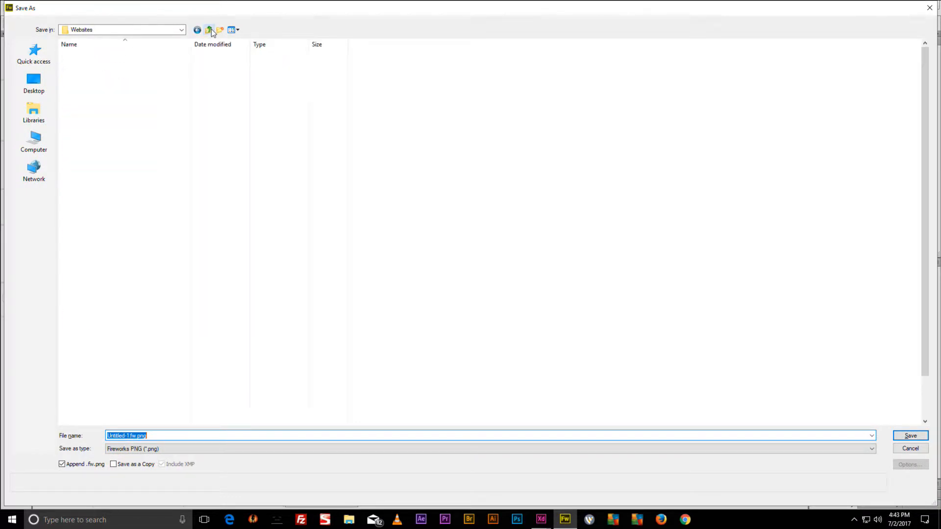
click(210, 30)
click(219, 31)
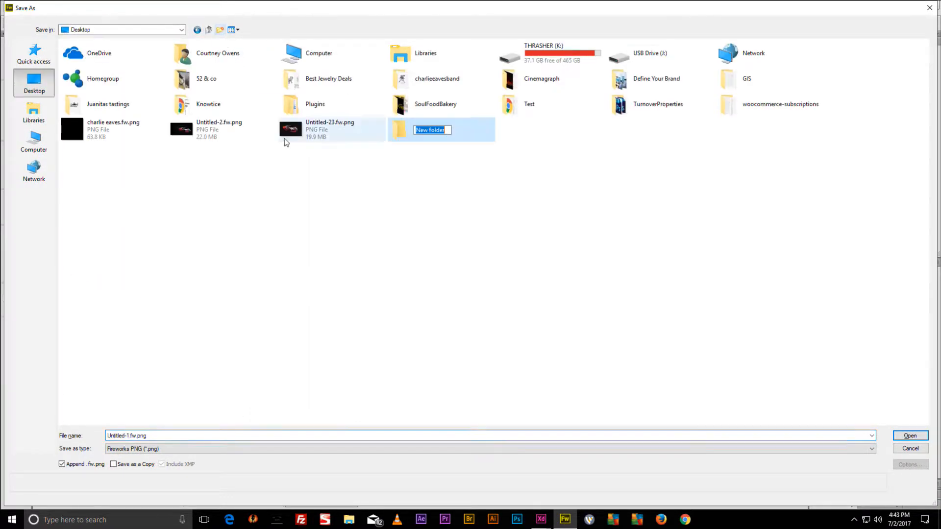
text(HI APP)
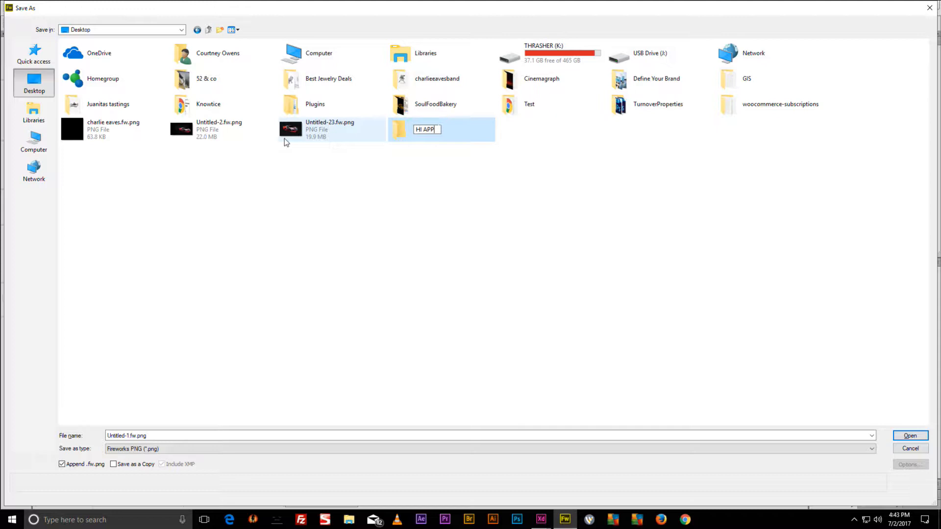
key(Return)
Create a folder named Assets inside the HI APP folder and open it as the save location.
double_click(439, 119)
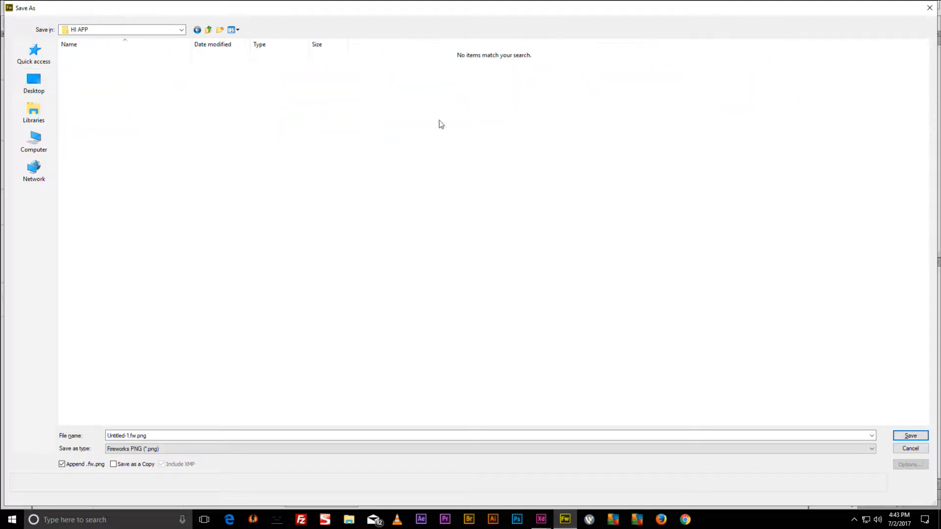
click(218, 30)
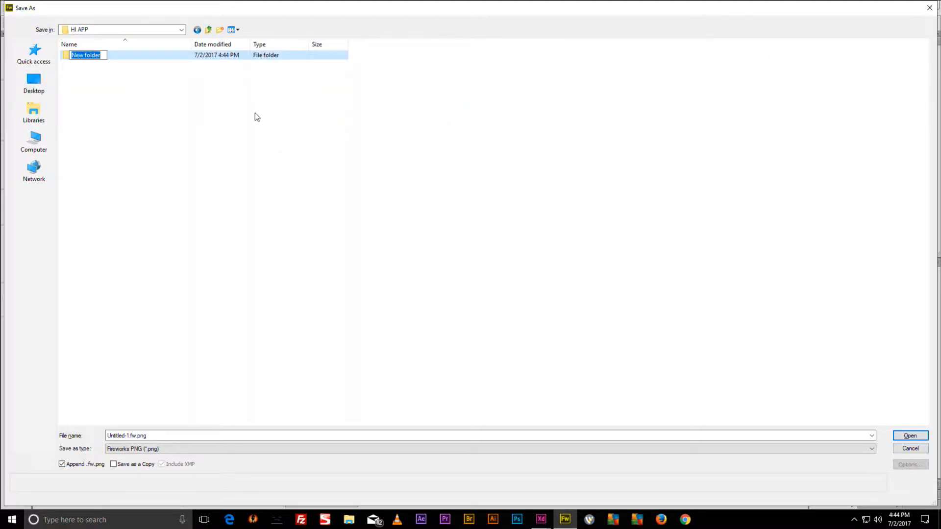
text(Assets)
key(Return)
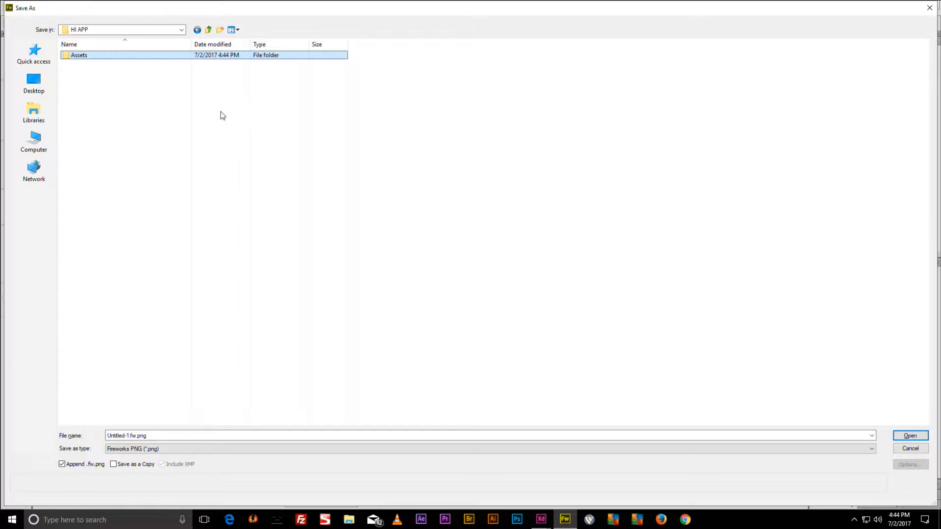
double_click(77, 57)
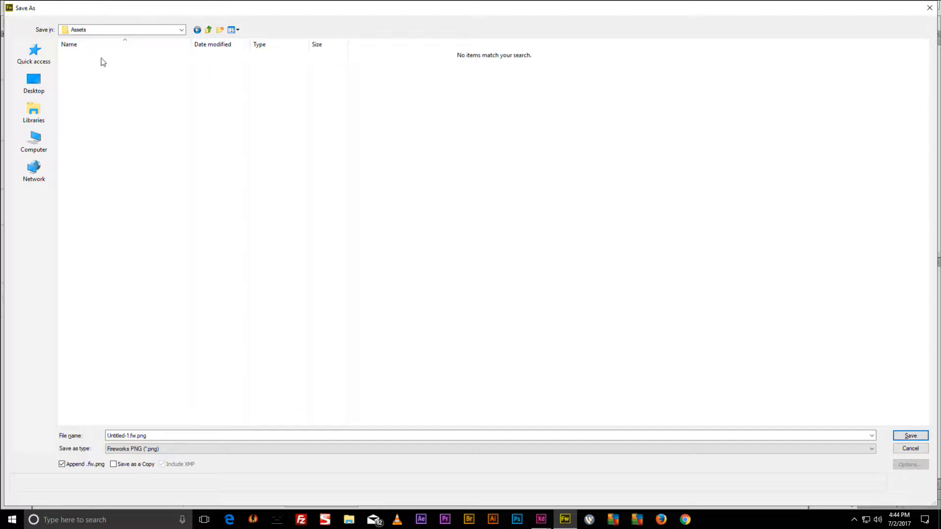
Save a copy of the document in the Assets folder as an Illustrator 8 file named Hi Logo.
click(153, 435)
click(150, 450)
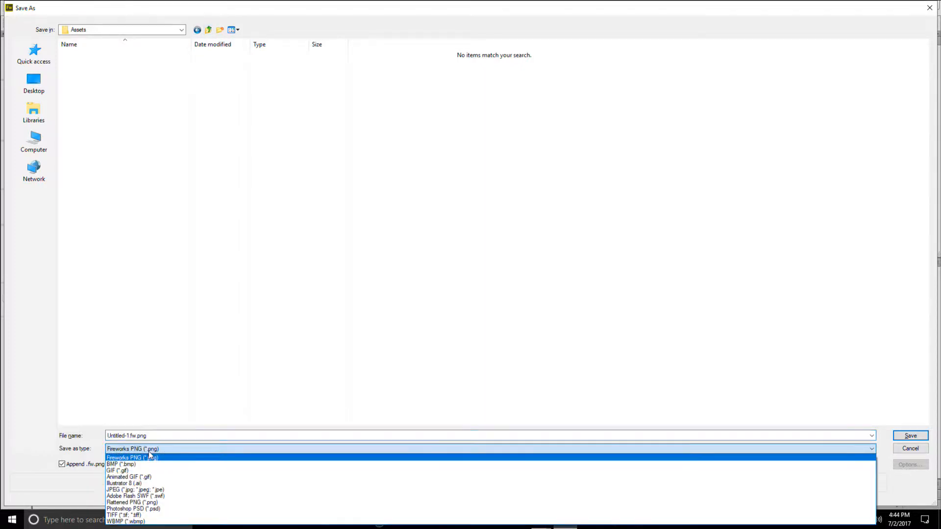
click(127, 484)
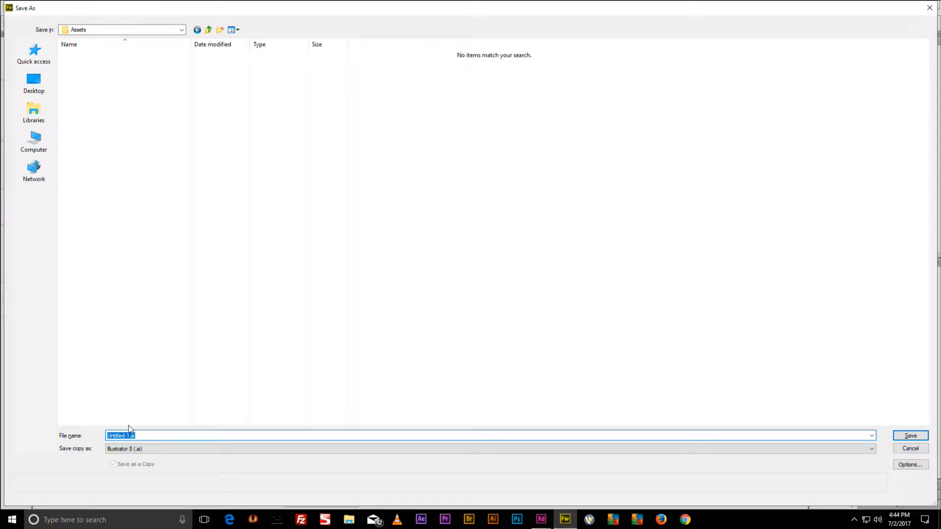
drag(728, 7, 518, 143)
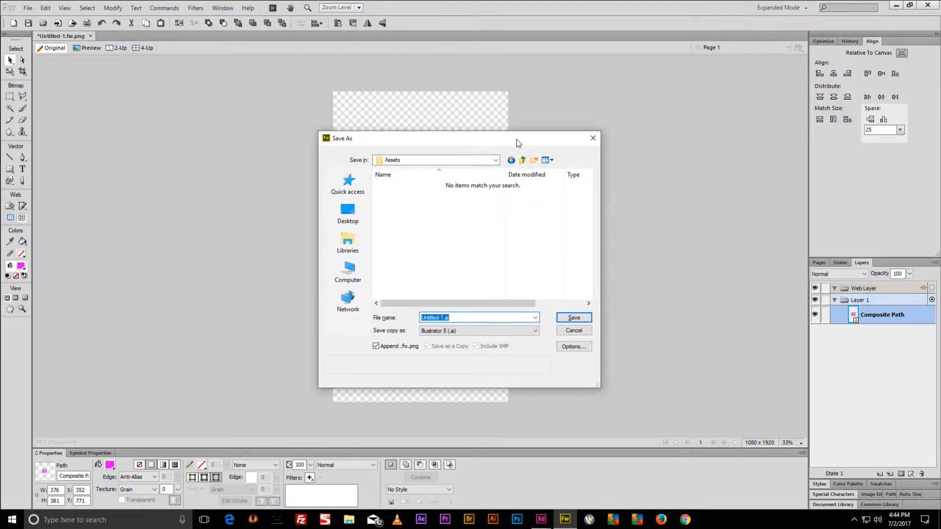
double_click(517, 141)
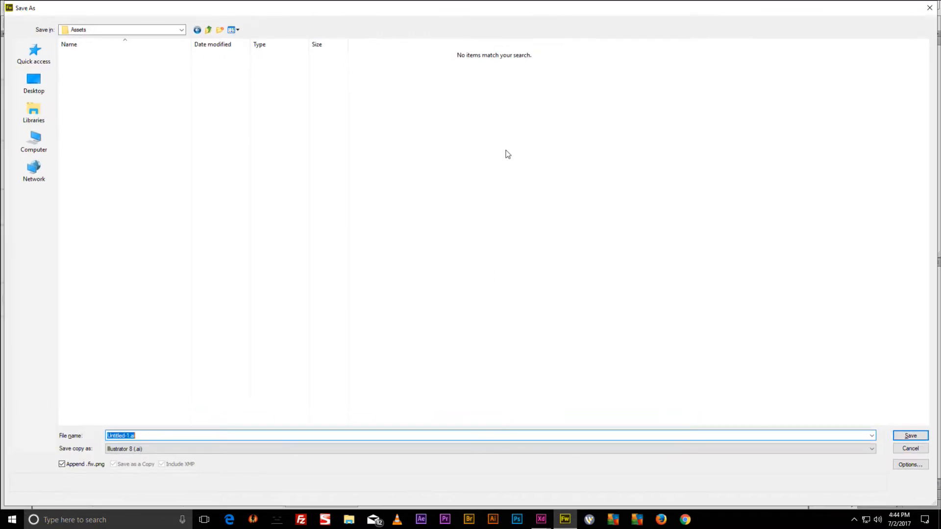
click(165, 445)
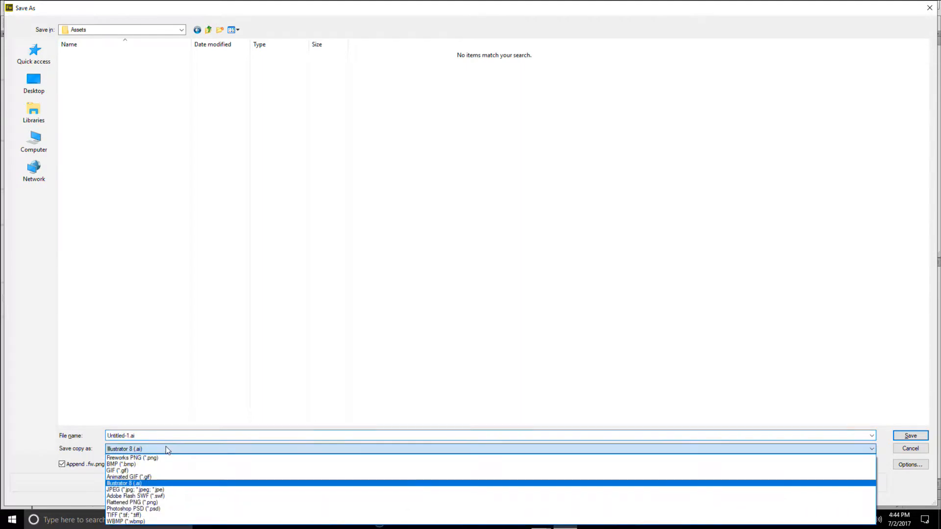
click(173, 437)
click(174, 435)
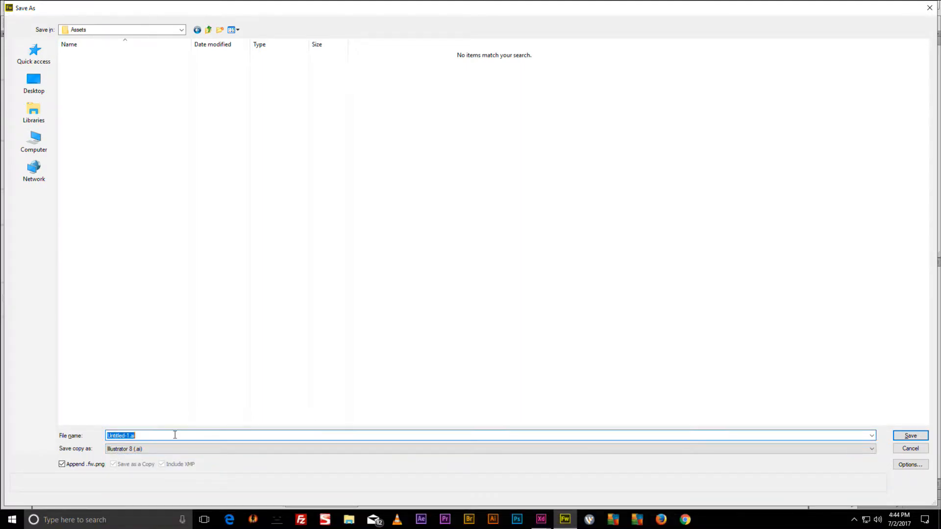
text(Hi Logo)
key(Return)
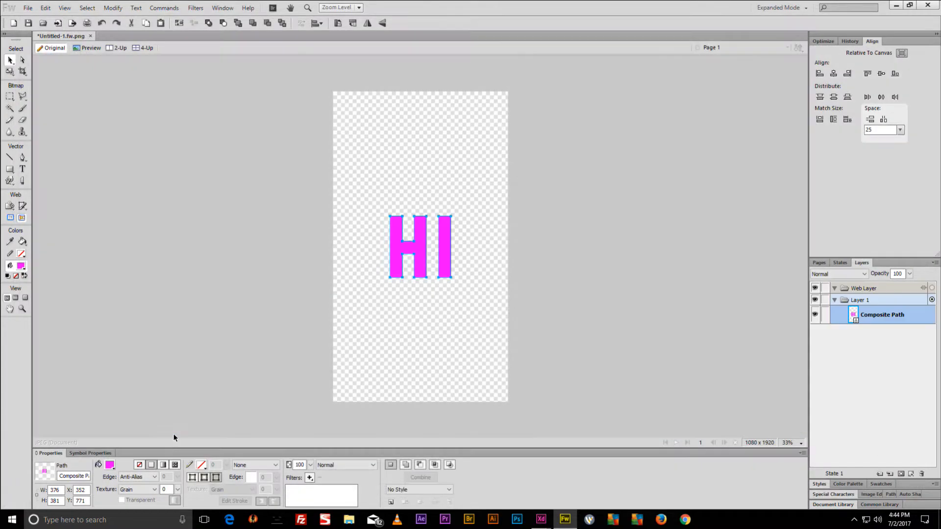
Switch to Adobe Experience Design and try to import the logo from the Assets folder inside HI APP.
click(900, 7)
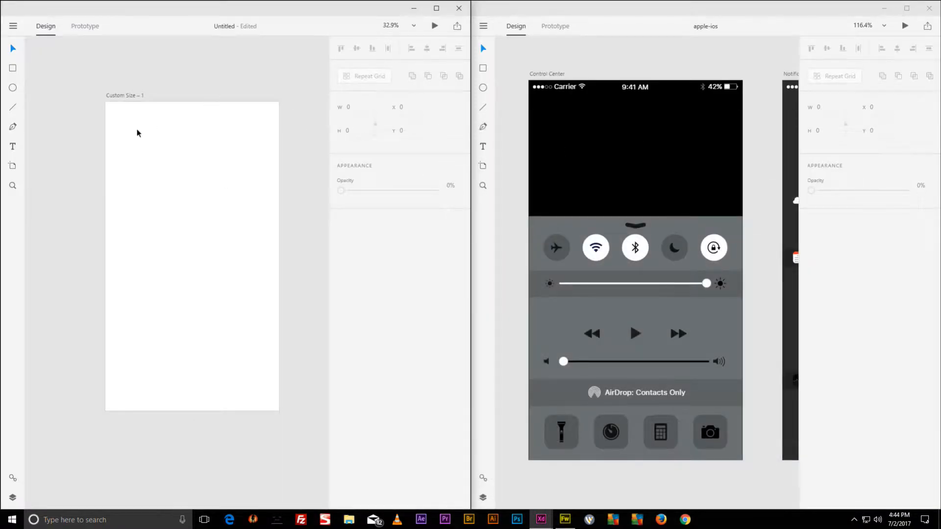
click(14, 27)
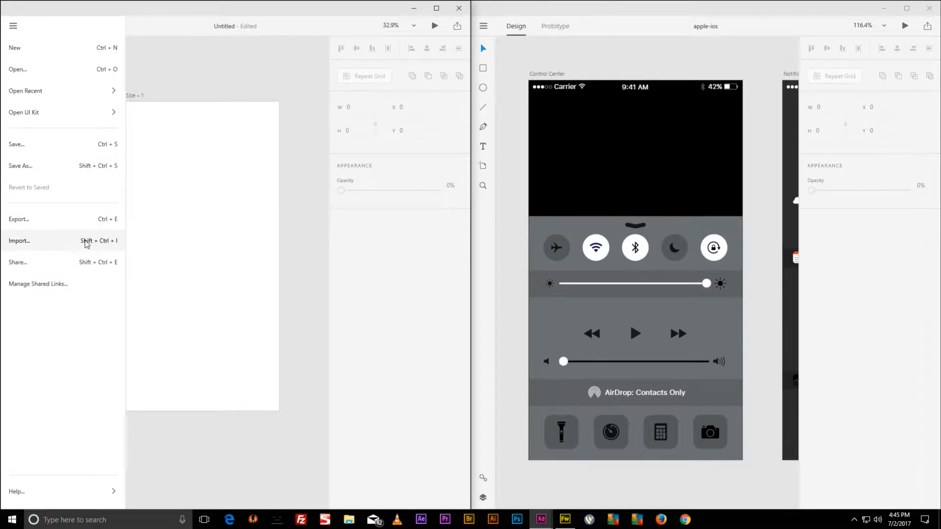
click(57, 242)
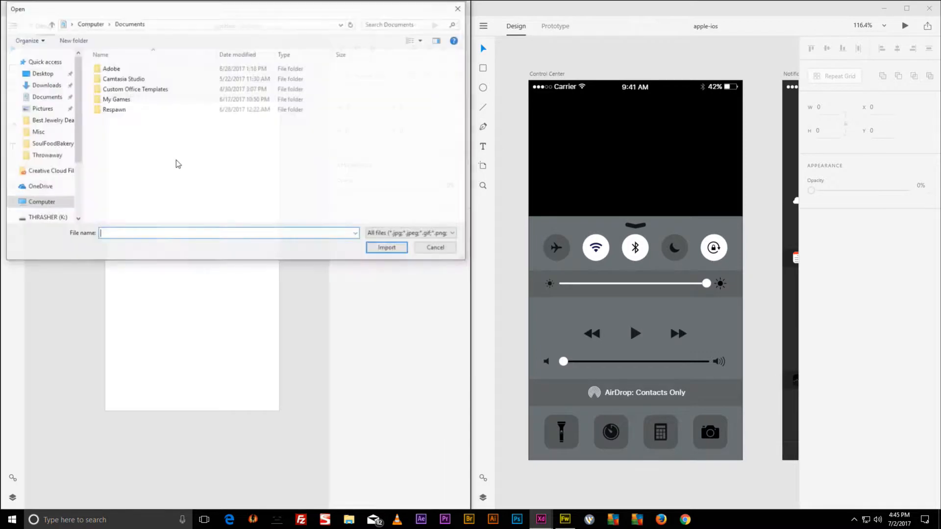
click(70, 24)
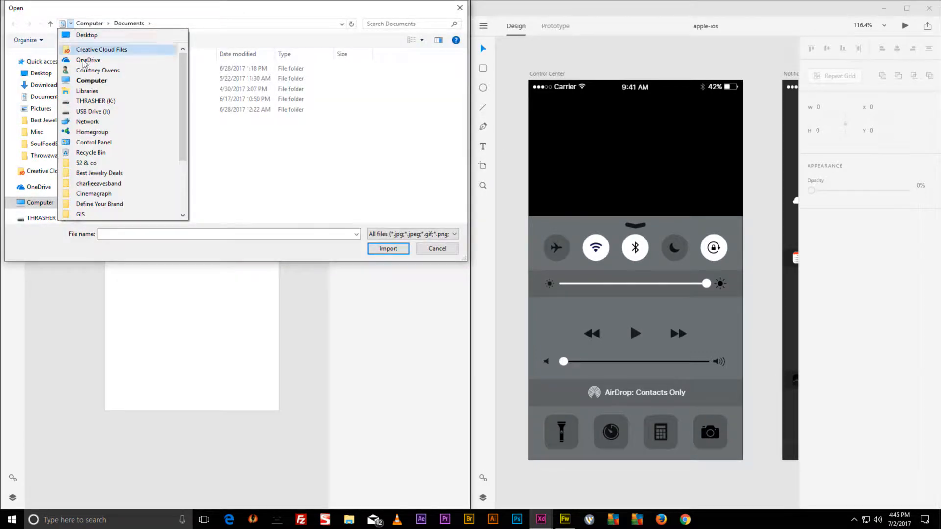
scroll(88, 147, down, 3)
click(87, 142)
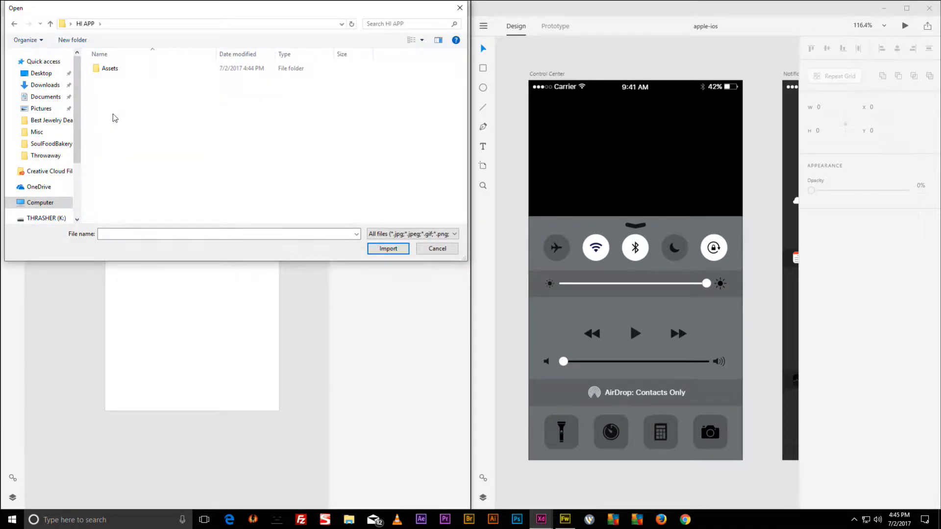
double_click(113, 70)
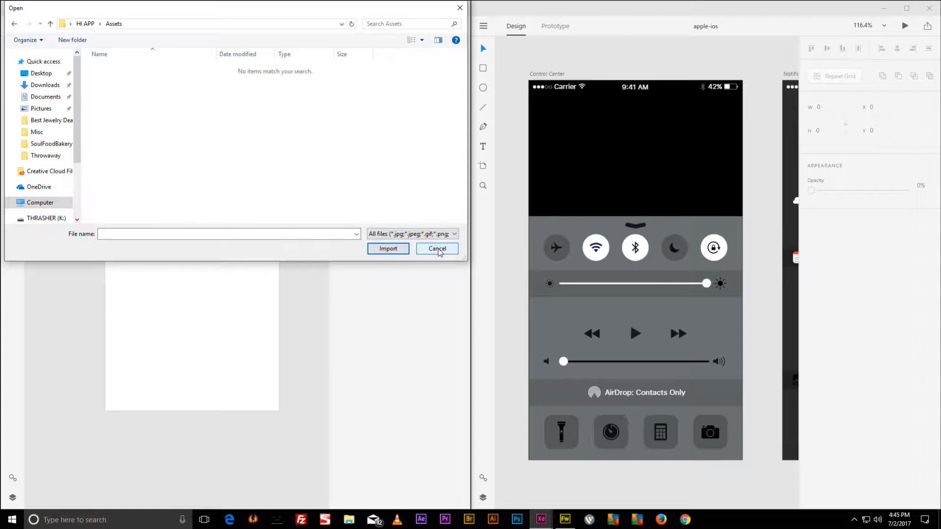
Check which file formats can be imported, and close the import dialog without choosing a file.
click(449, 234)
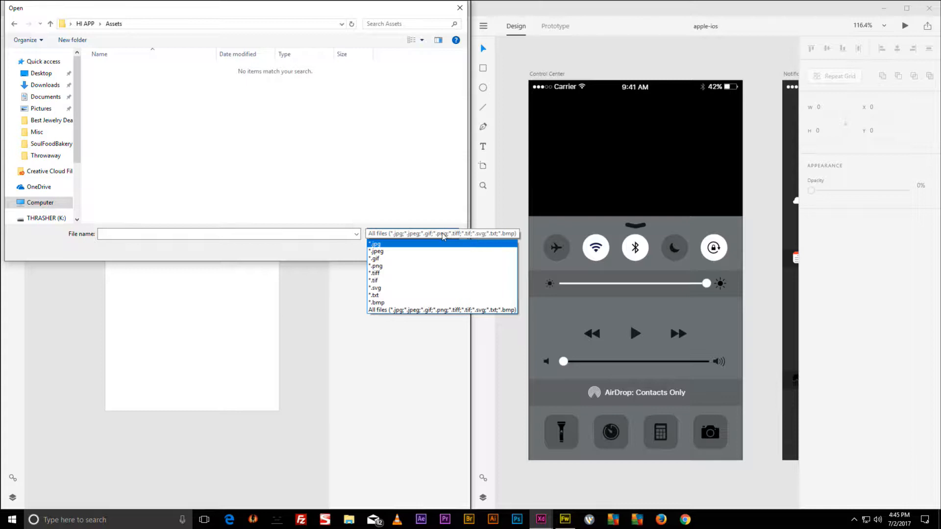
click(387, 164)
click(460, 8)
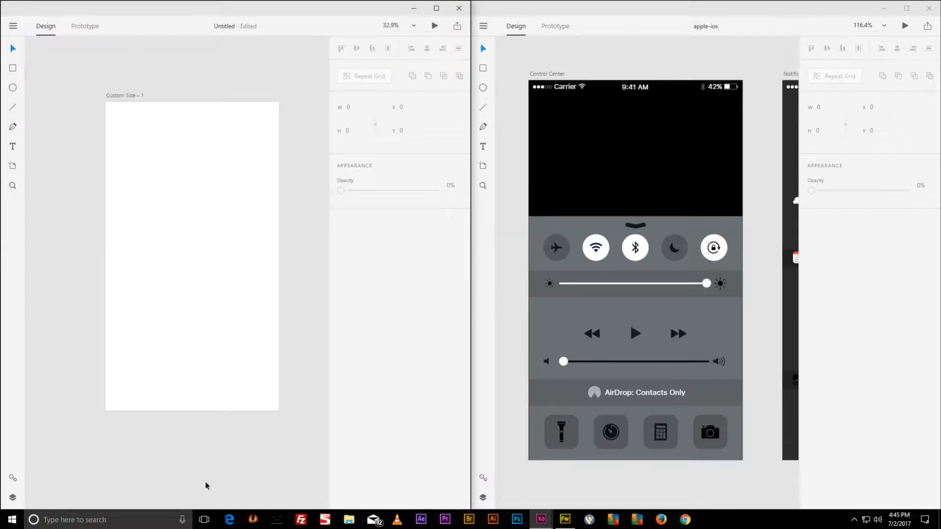
Switch back to Fireworks, check which file formats the document can be saved in, and cancel the save.
click(564, 521)
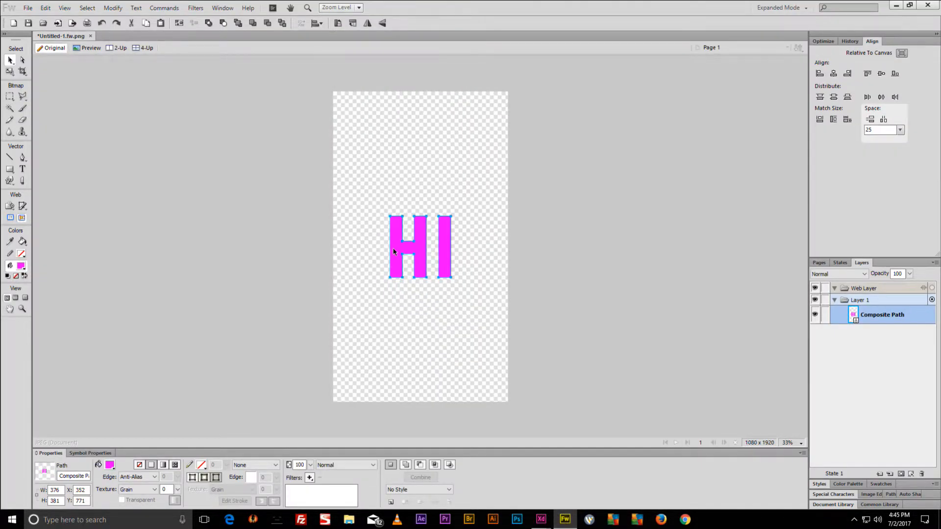
key(ctrl+shift+s)
click(148, 449)
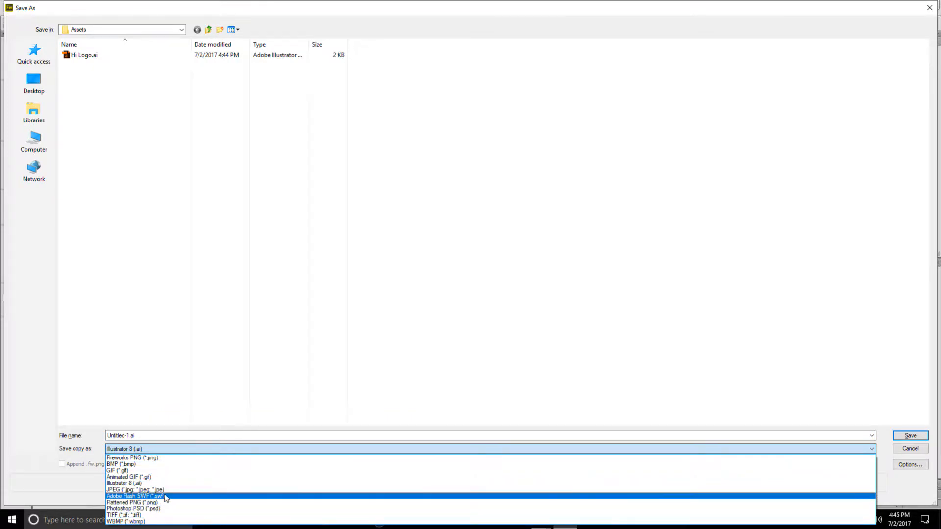
click(216, 365)
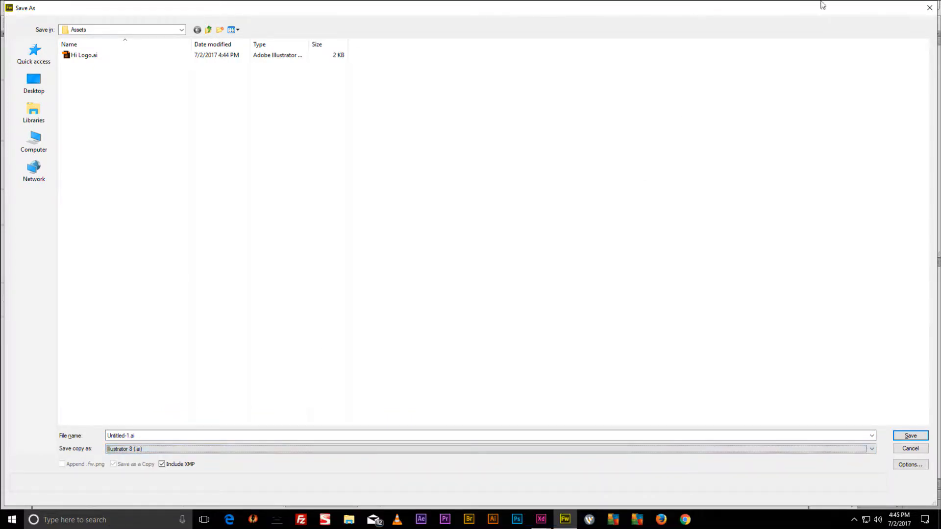
click(926, 9)
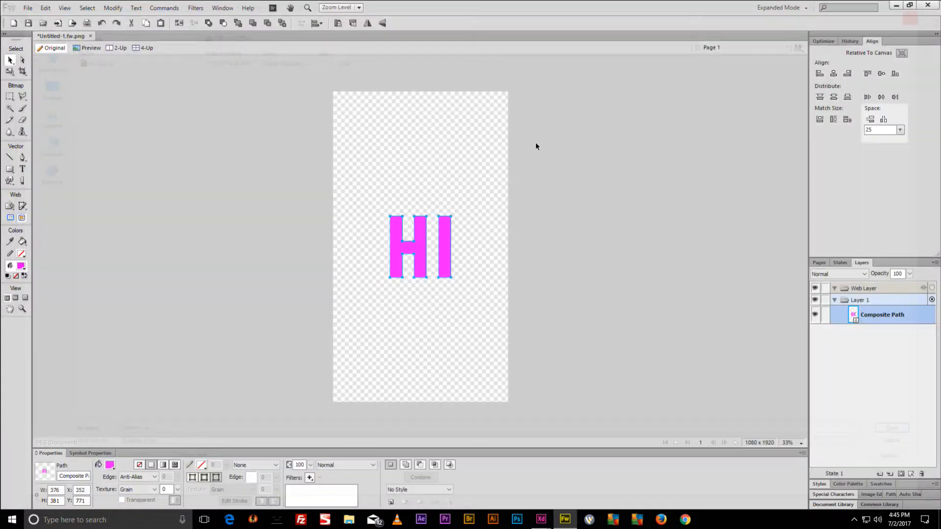
Switch to File Explorer and open Hi Logo.ai from the desktop's HI APP > Assets folder in Illustrator.
click(349, 520)
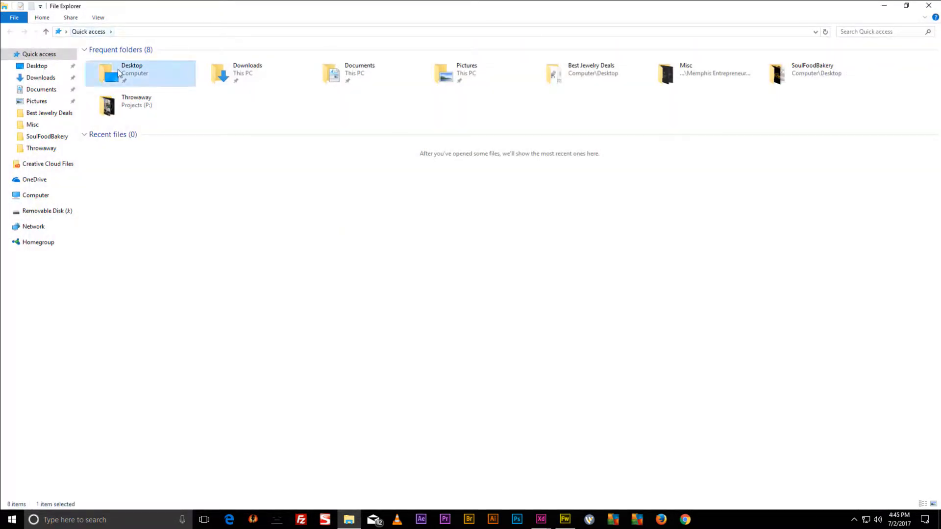
double_click(118, 69)
double_click(108, 123)
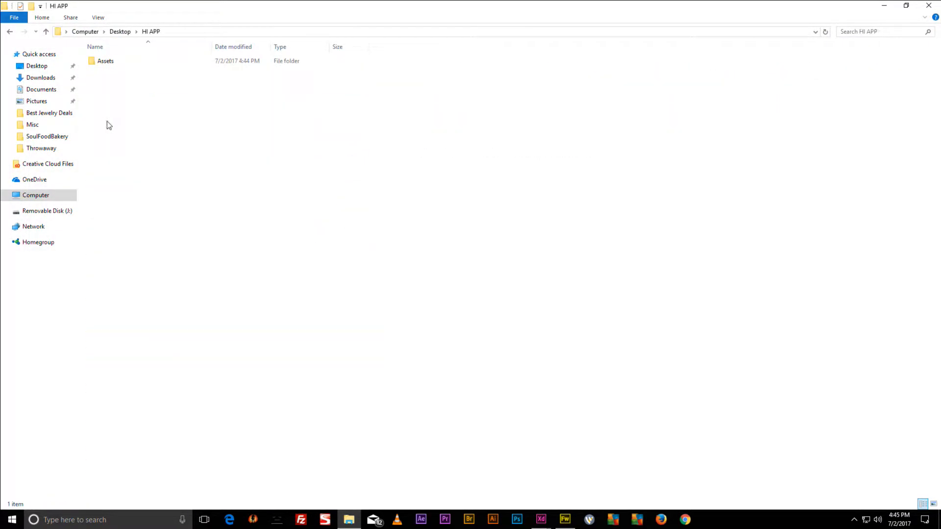
double_click(102, 63)
click(105, 60)
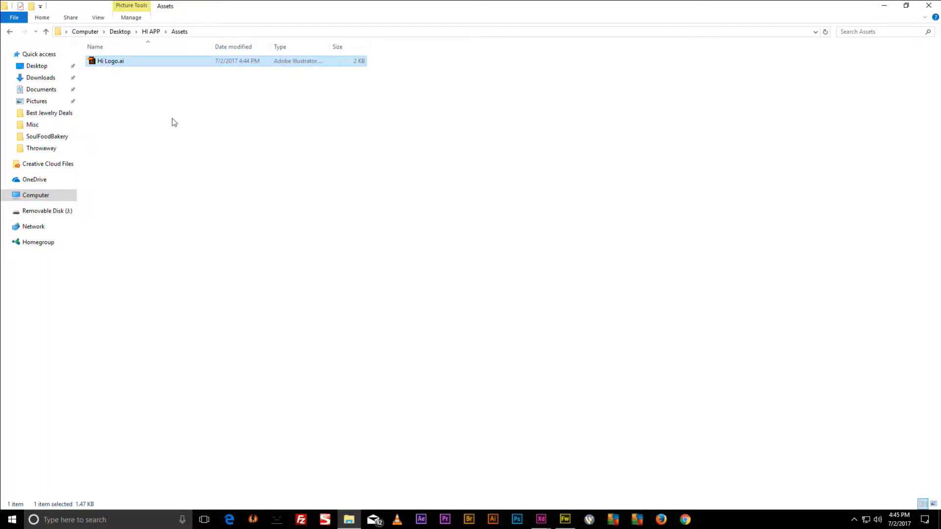
key(Return)
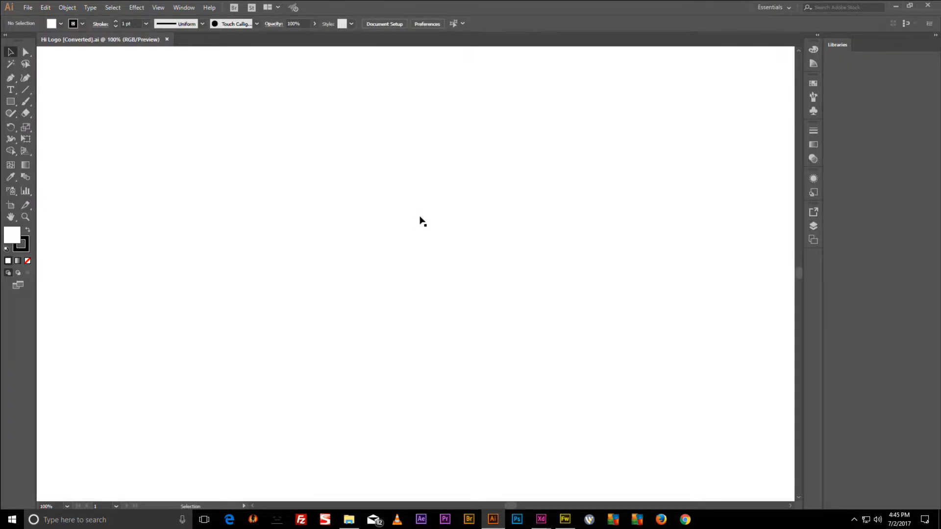
Save the logo in the Assets folder as Hi Logo [Converted].svg, using the SVG 1.1 profile with embedded images.
scroll(419, 222, down, 6)
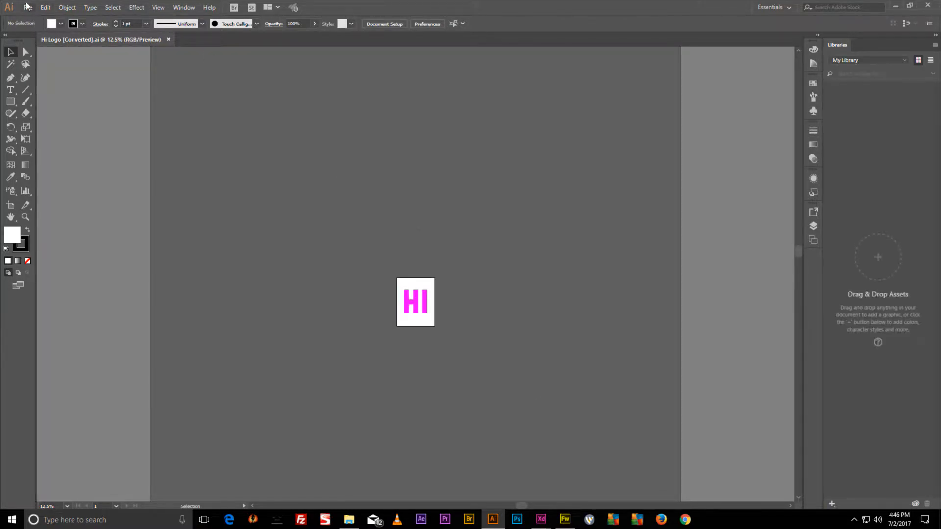
click(28, 7)
click(67, 99)
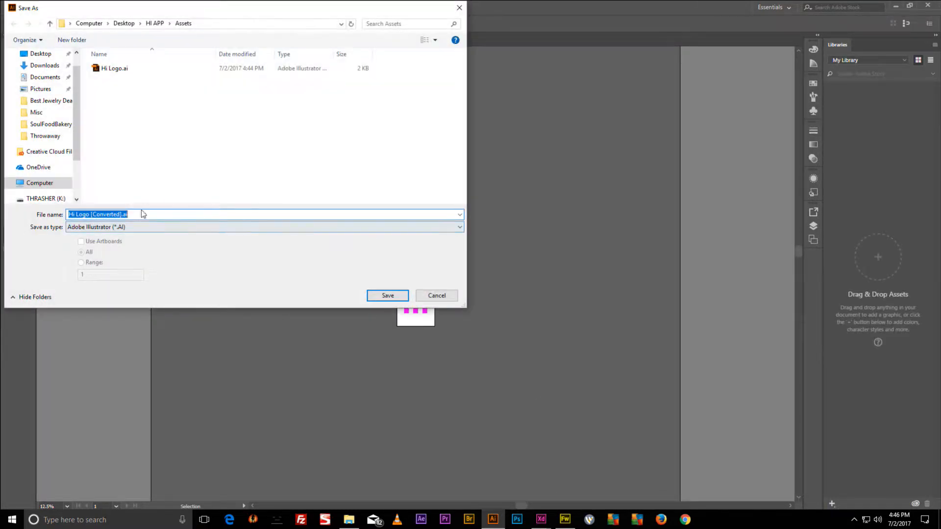
click(130, 228)
click(103, 267)
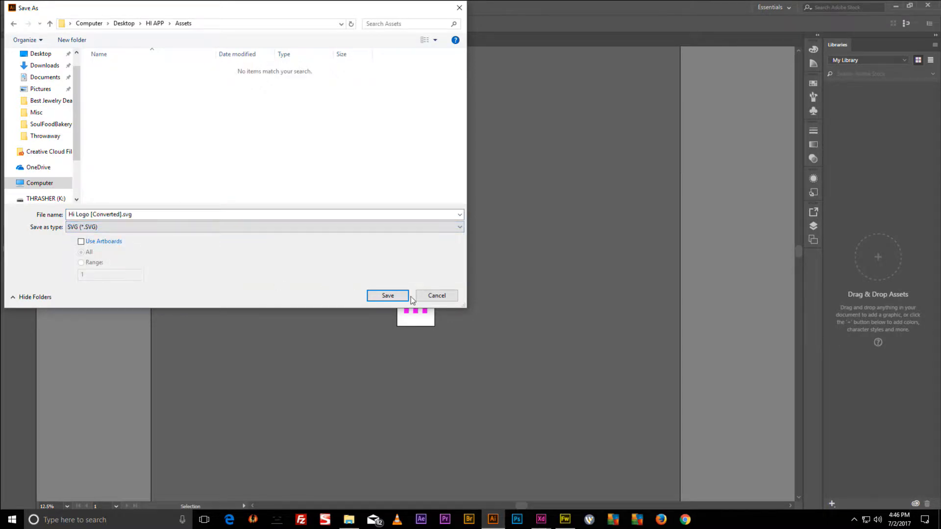
click(387, 296)
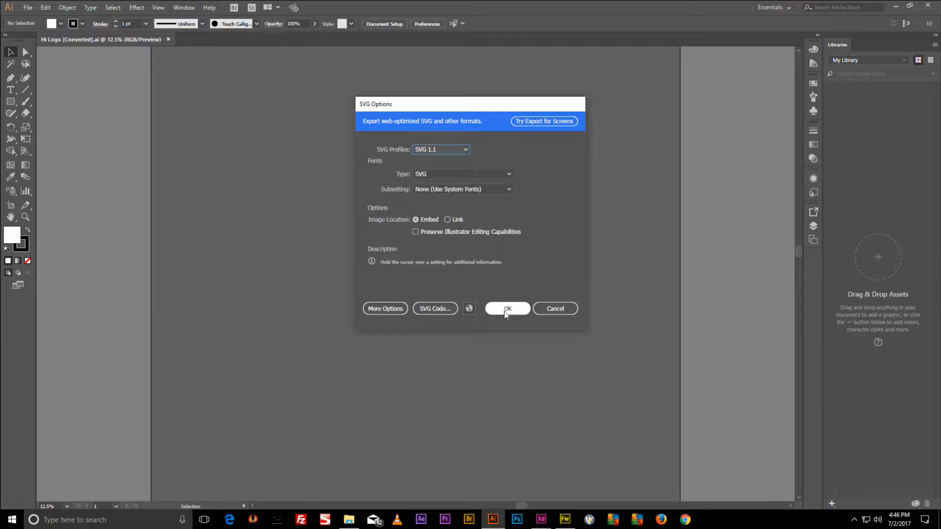
click(506, 309)
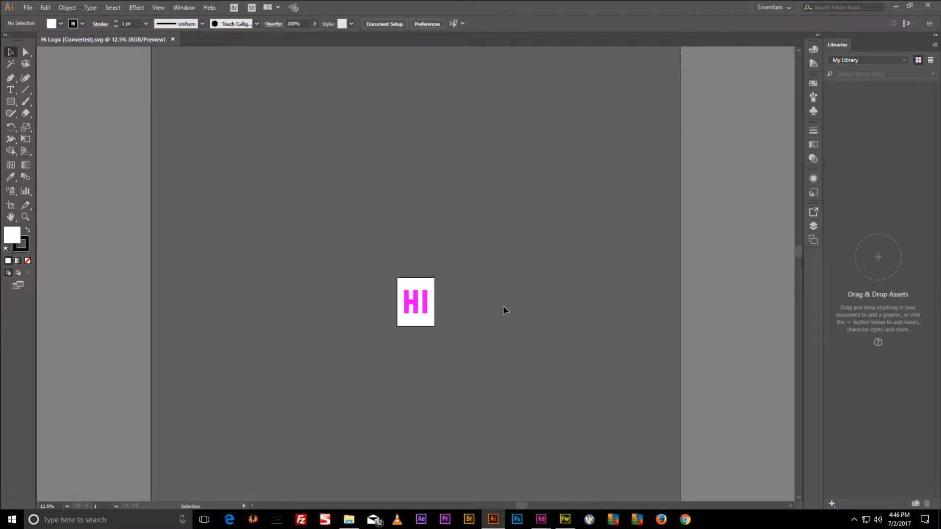
Clear away the Illustrator, File Explorer and Fireworks windows to return to the blank artboard in Adobe Experience Design.
click(892, 5)
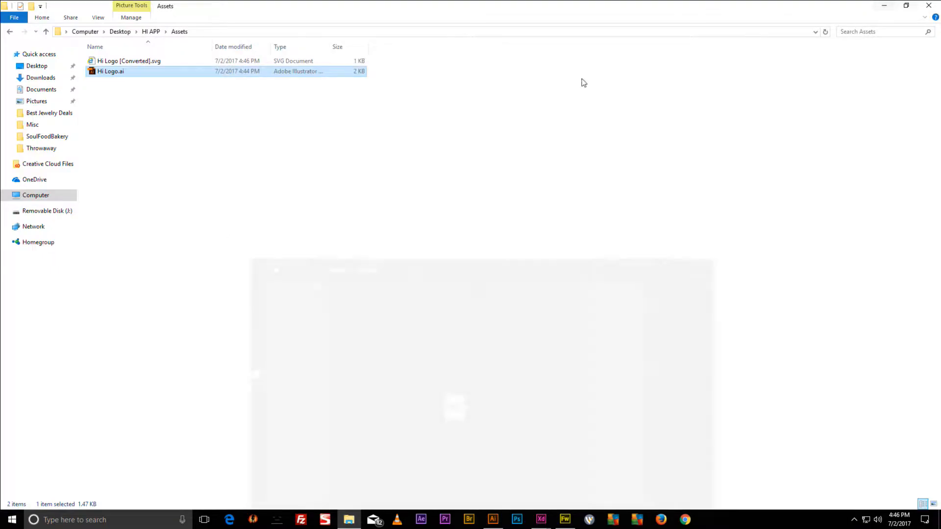
click(921, 5)
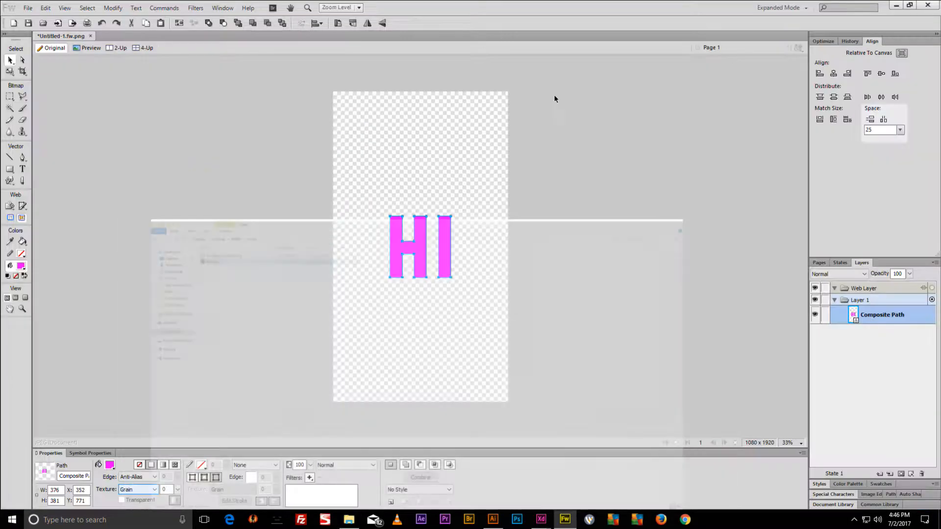
click(250, 155)
click(894, 5)
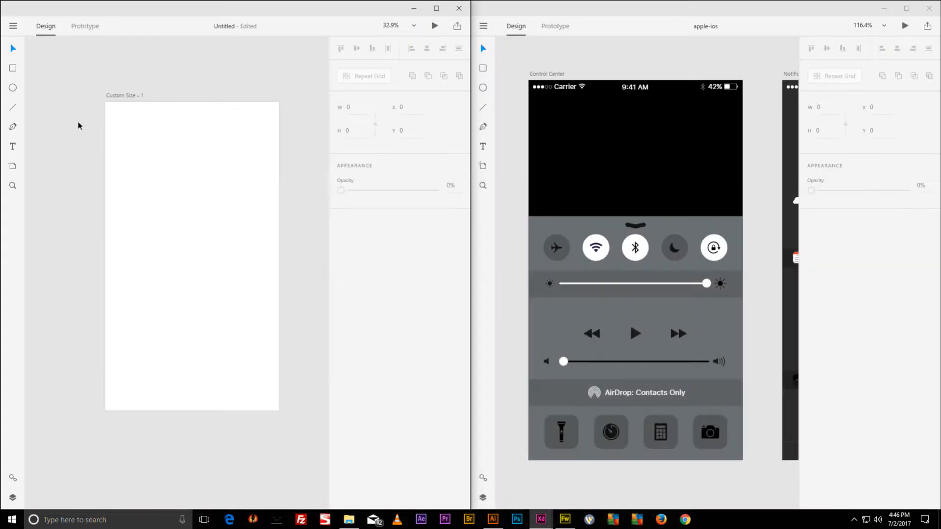
Import Hi Logo [Converted].svg from the desktop's HI APP > Assets folder and center the logo on the artboard.
click(13, 26)
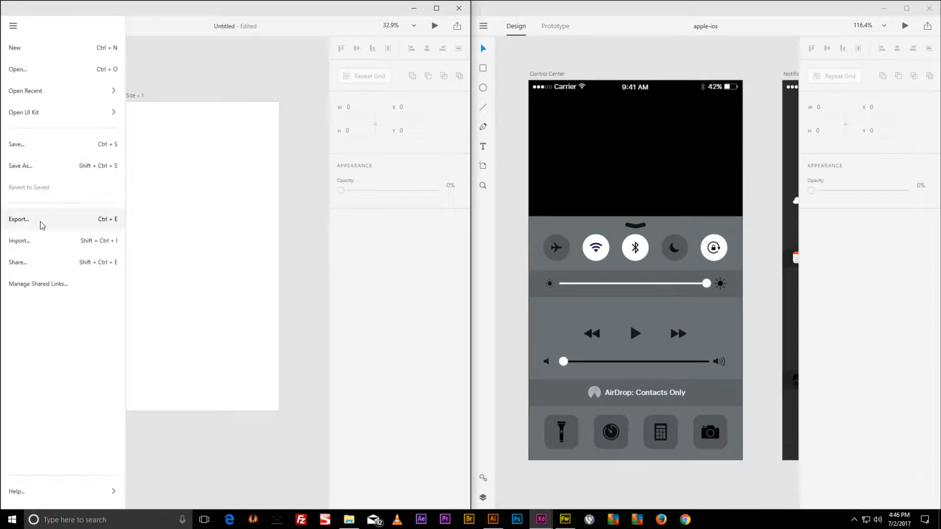
click(33, 241)
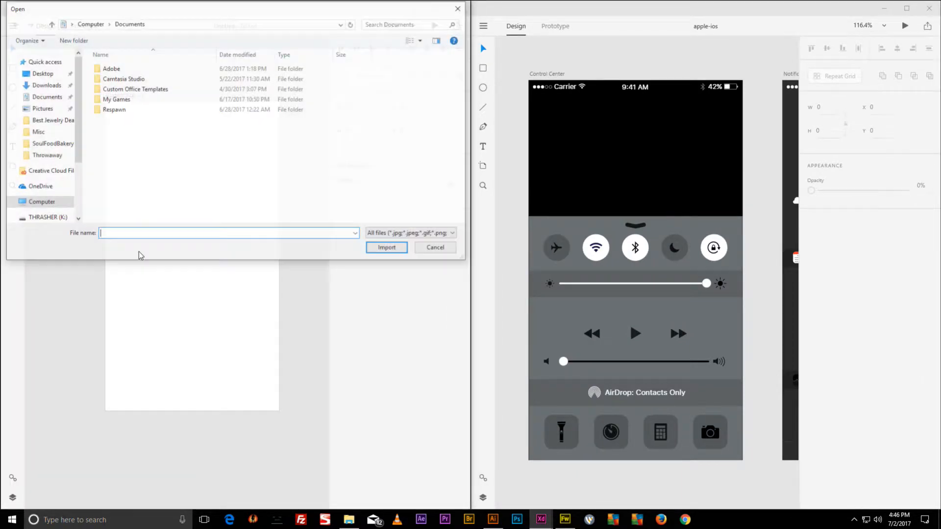
click(90, 23)
double_click(123, 86)
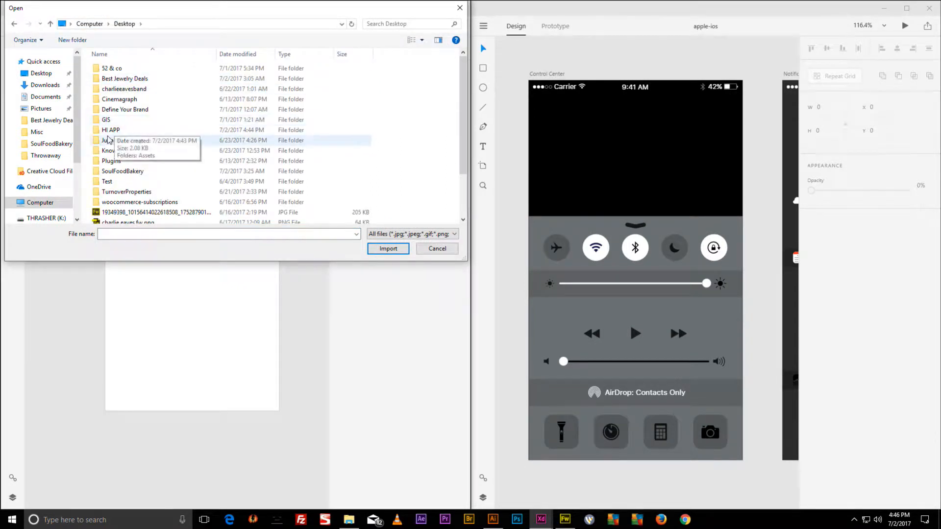
double_click(110, 130)
click(113, 73)
double_click(113, 73)
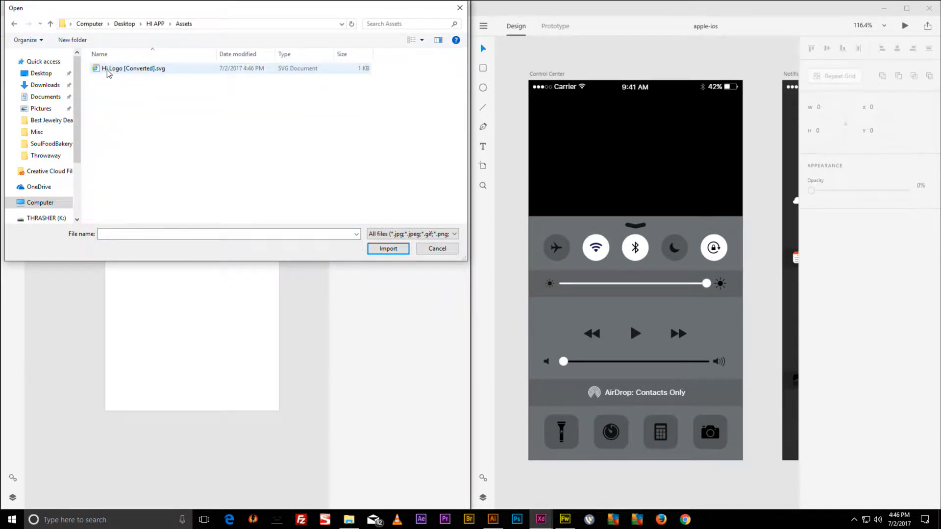
double_click(107, 69)
drag(202, 264, 214, 247)
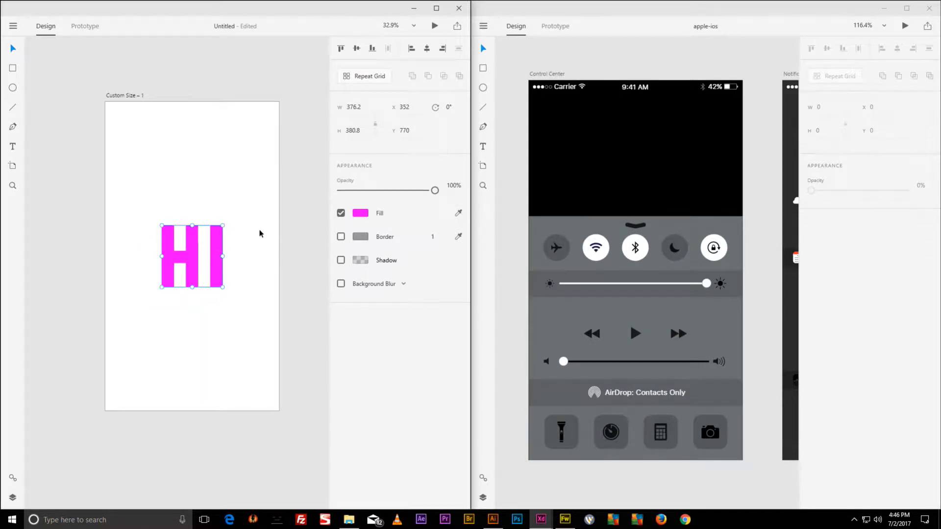
Try a darker magenta fill, #BB13BB, on the HI logo and undo the color change.
click(362, 214)
click(254, 162)
mouse_move(236, 164)
mouse_down()
mouse_move(267, 183)
mouse_move(263, 167)
mouse_move(297, 164)
mouse_up()
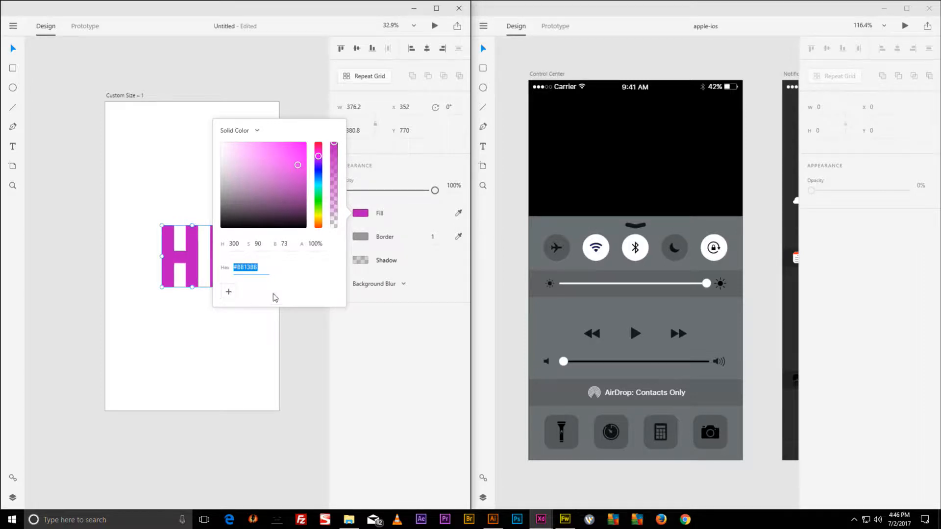
click(265, 323)
key(ctrl+z)
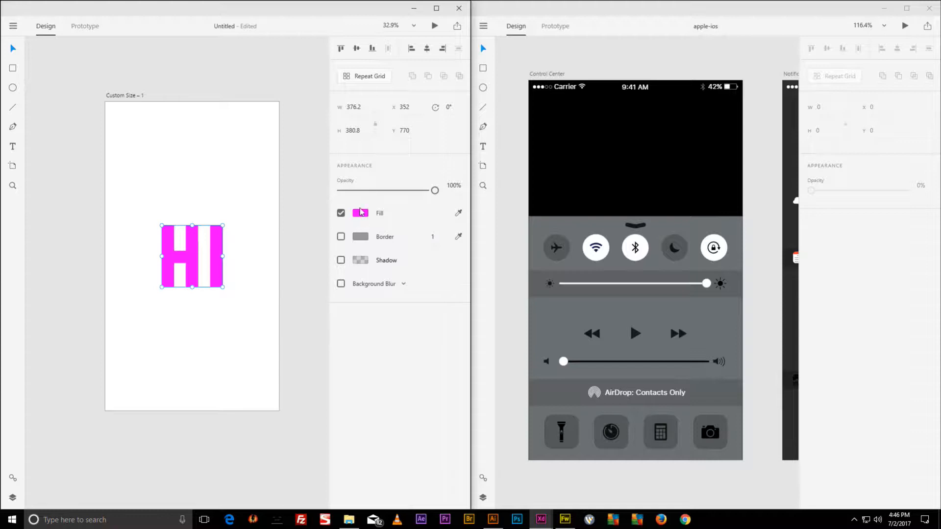
click(290, 156)
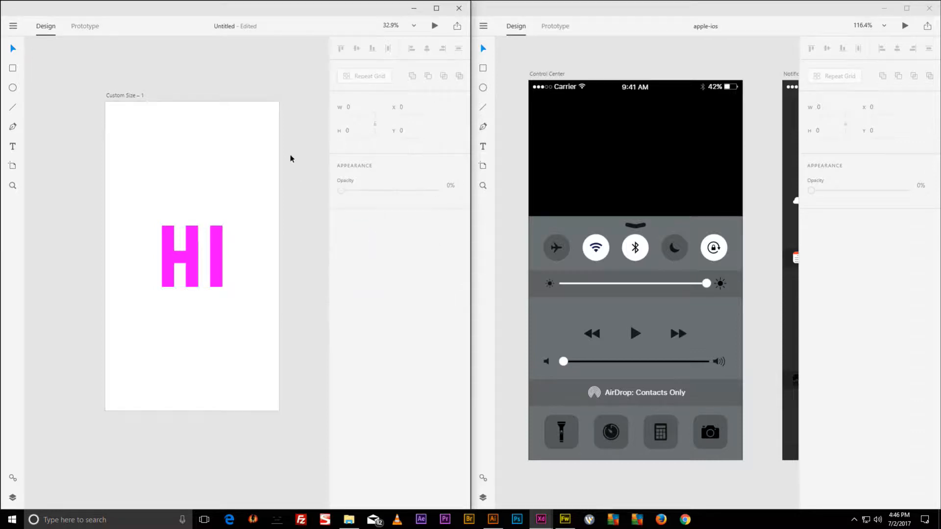
Fill the artboard background with solid yellow, #FFF700.
click(254, 169)
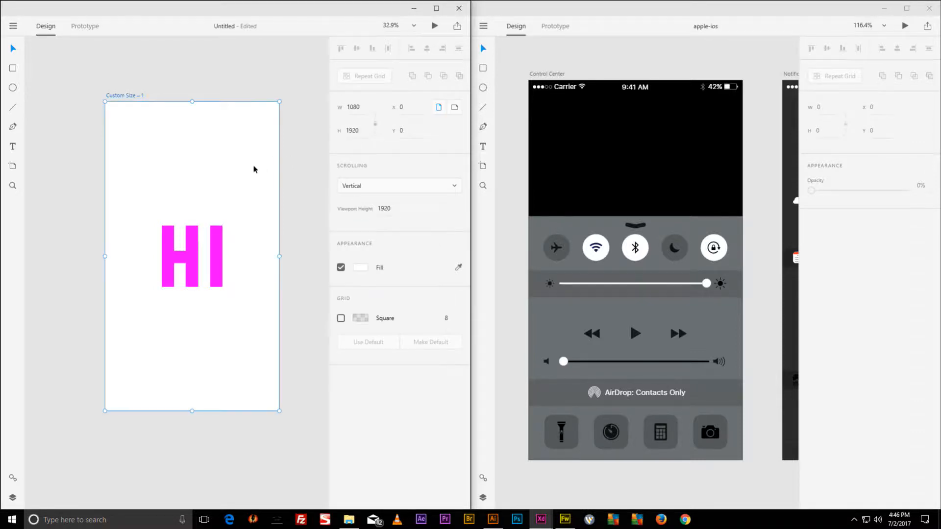
click(360, 267)
mouse_move(318, 282)
mouse_down()
mouse_move(318, 258)
mouse_move(318, 270)
mouse_up()
click(304, 198)
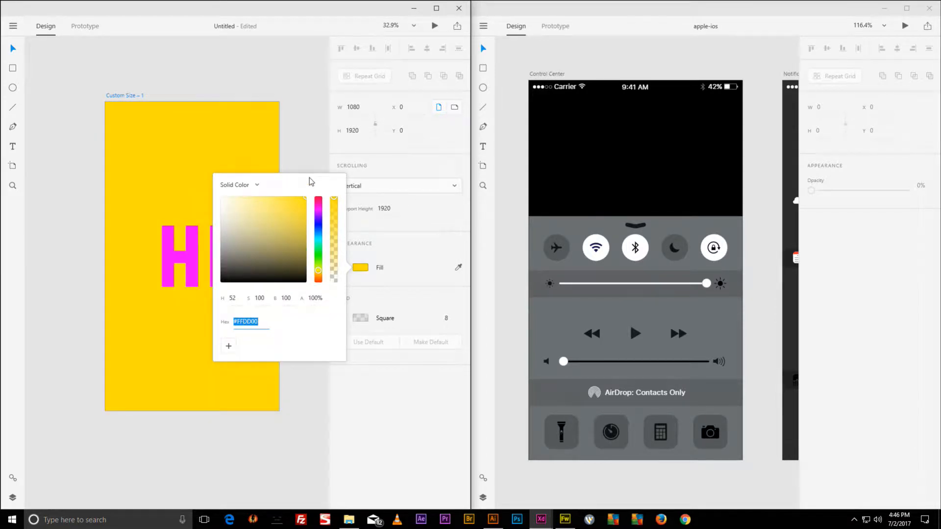
click(318, 272)
drag(319, 272, 318, 268)
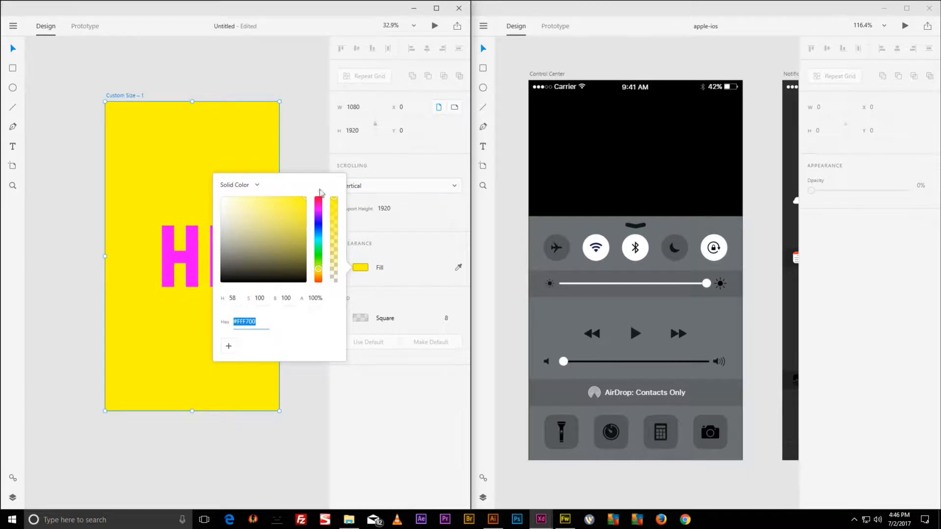
click(319, 145)
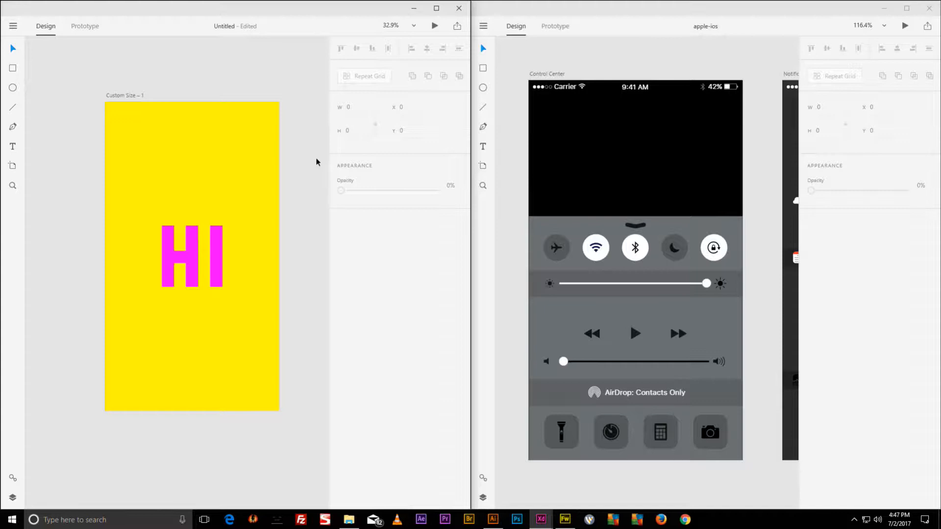
Rename the artboard Splash Screen and dismiss the Layers tip.
click(213, 243)
click(303, 199)
click(123, 96)
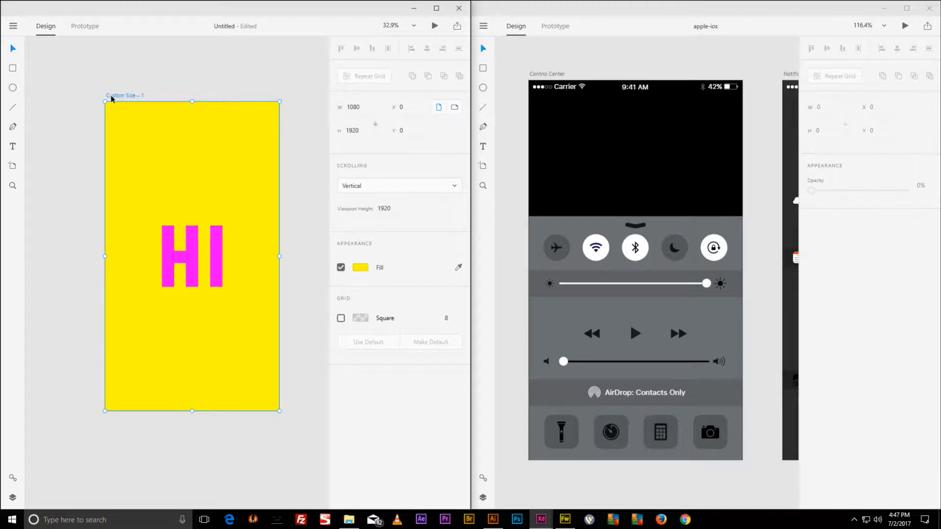
double_click(112, 96)
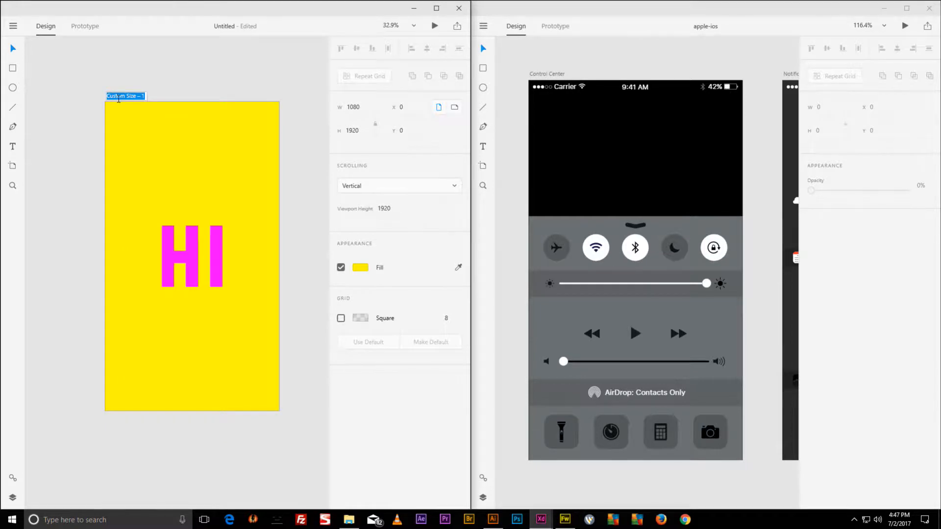
text(sh Screen)
key(Return)
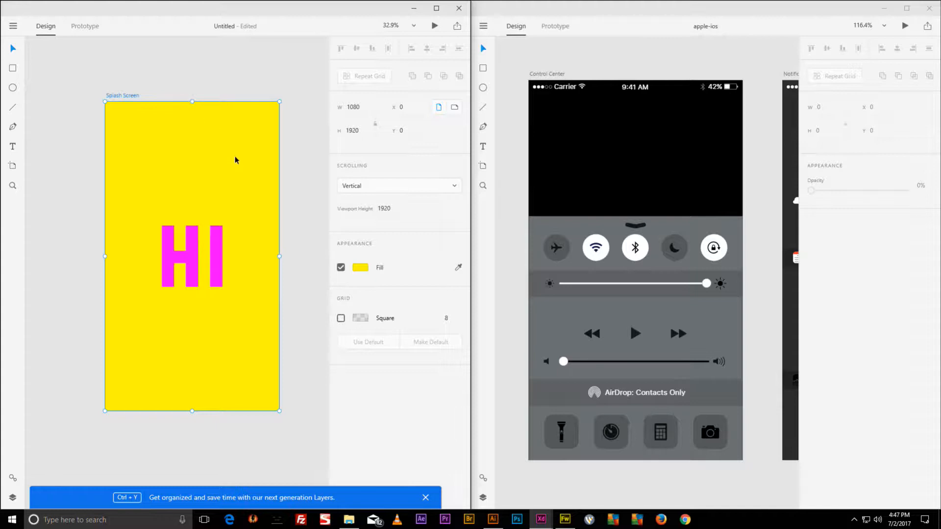
click(425, 497)
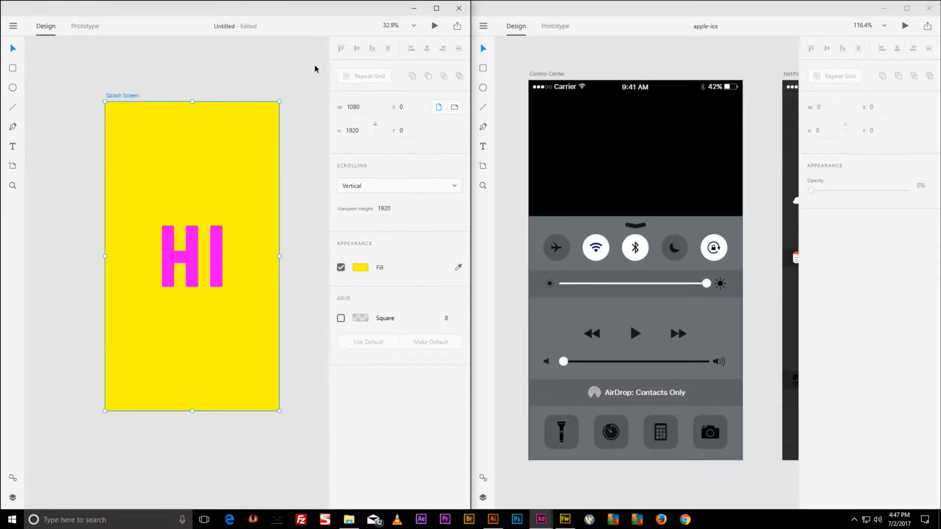
click(299, 73)
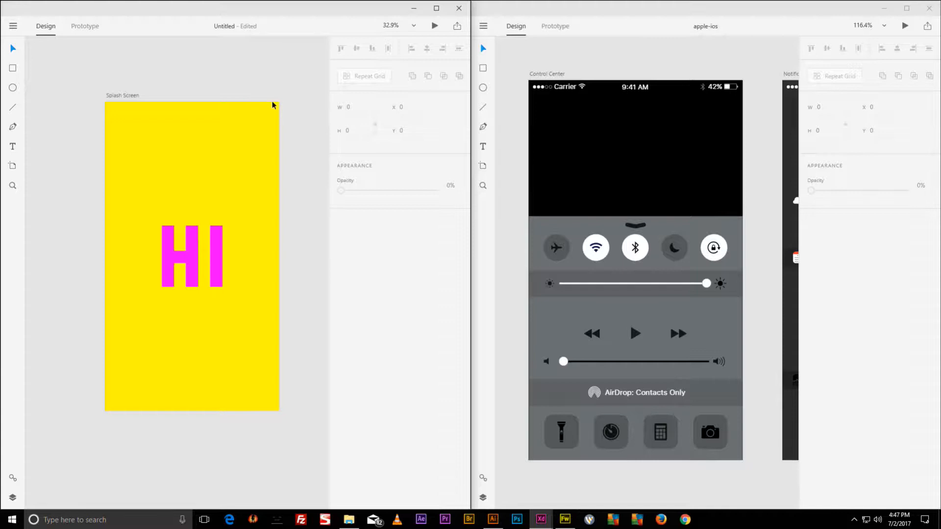
Move the Splash Screen artboard to about X -662, Y 562 and duplicate it alongside.
click(116, 96)
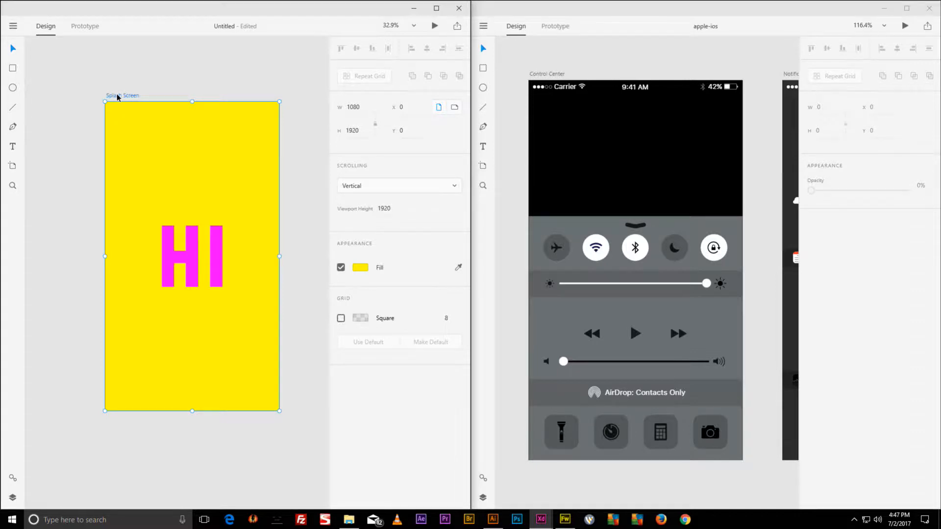
scroll(100, 89, down, 4)
drag(111, 92, 72, 132)
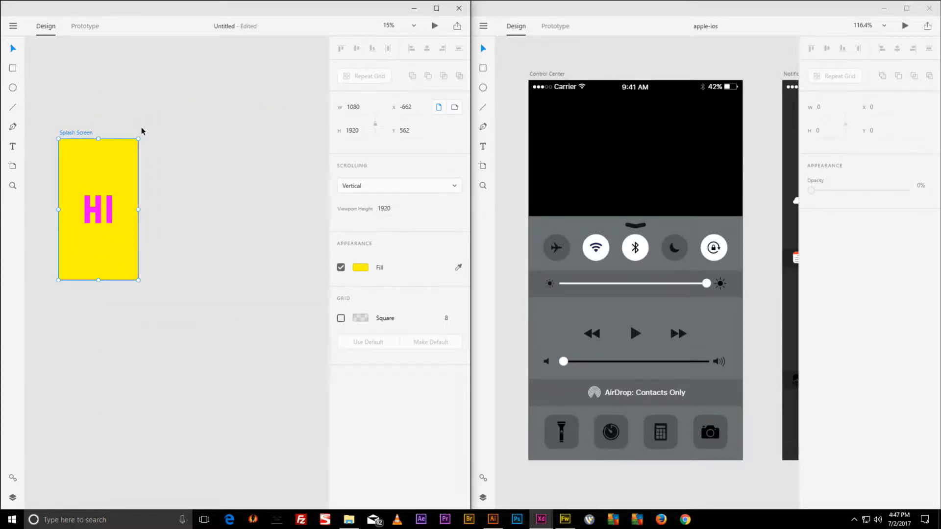
key(ctrl+d)
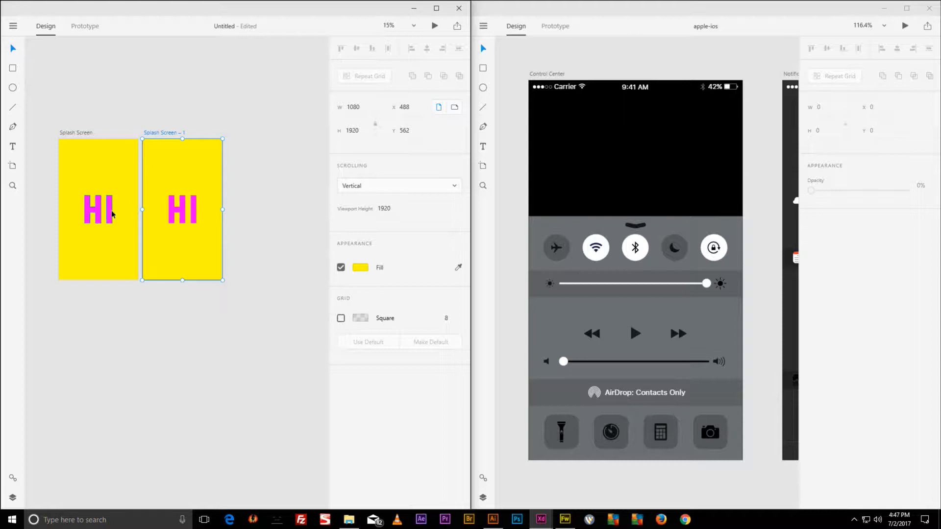
Rename the duplicated splash screen artboard Home.
click(170, 209)
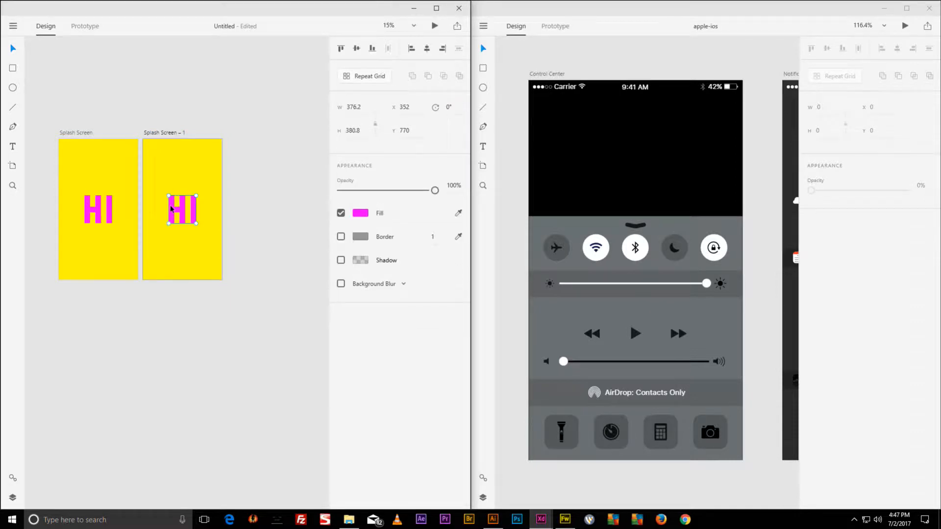
scroll(171, 206, up, 5)
scroll(173, 201, down, 3)
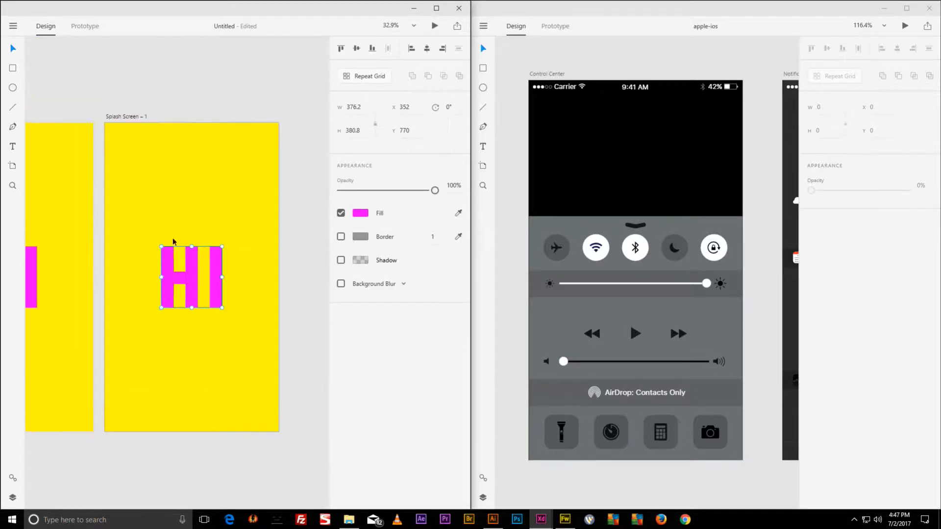
click(132, 118)
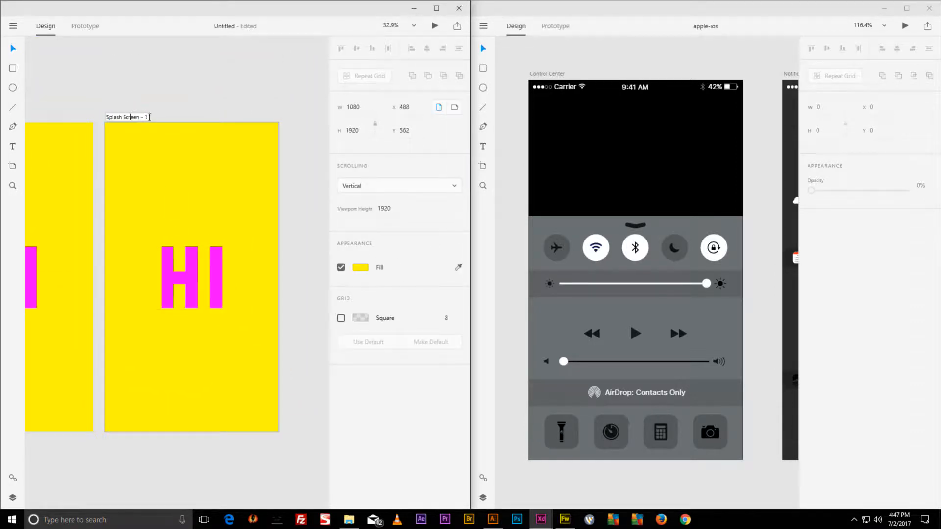
drag(149, 117, 91, 121)
text(Home)
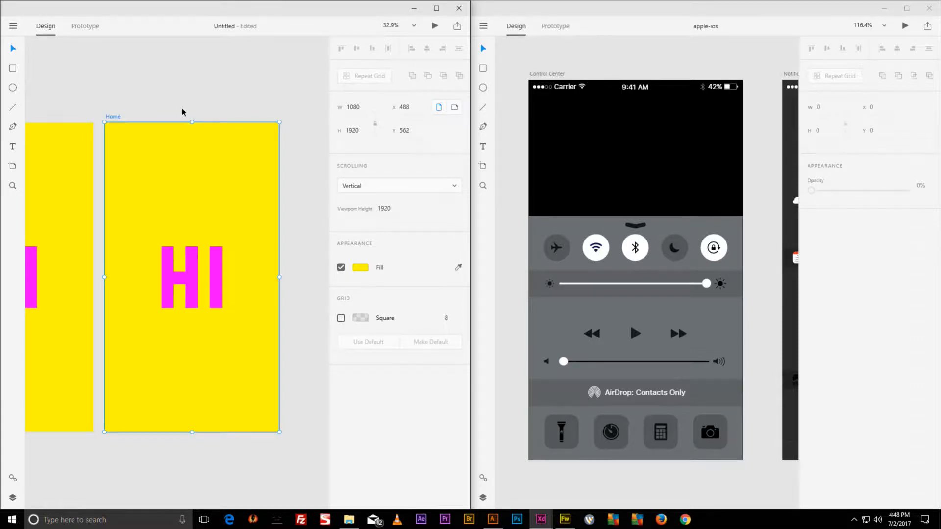
Shrink the HI logo on the Home artboard and place it centered near the artboard's top edge.
click(191, 265)
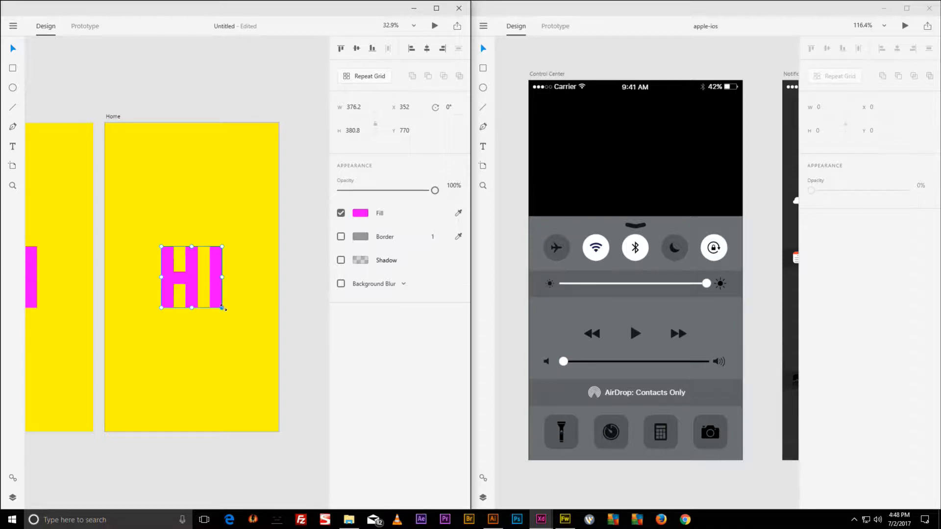
drag(223, 307, 191, 158)
click(214, 92)
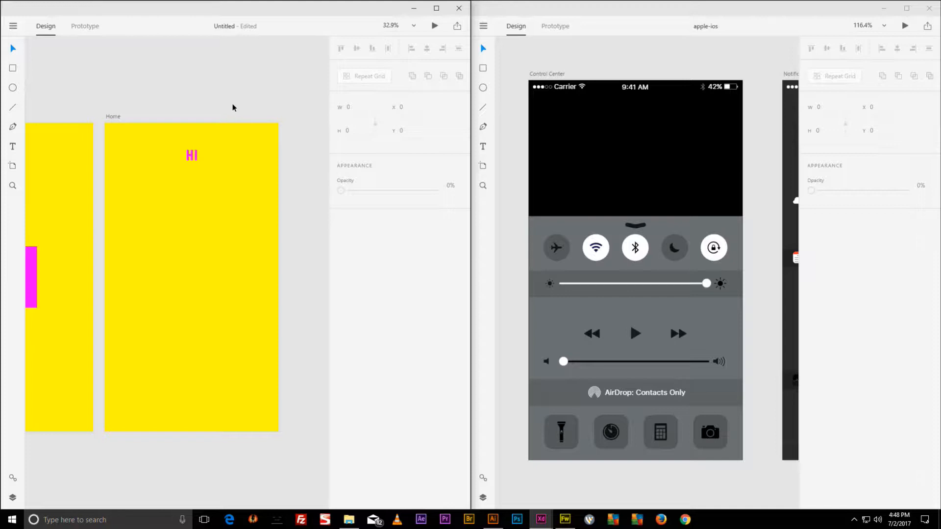
In the apple-ios document, try moving the gray control panel up within the Control Center artboard and undo the move.
click(625, 14)
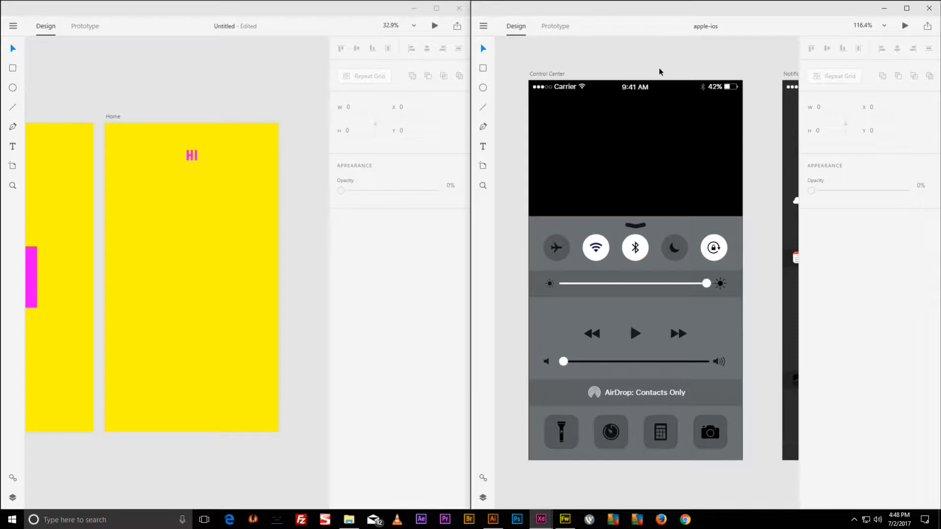
click(715, 88)
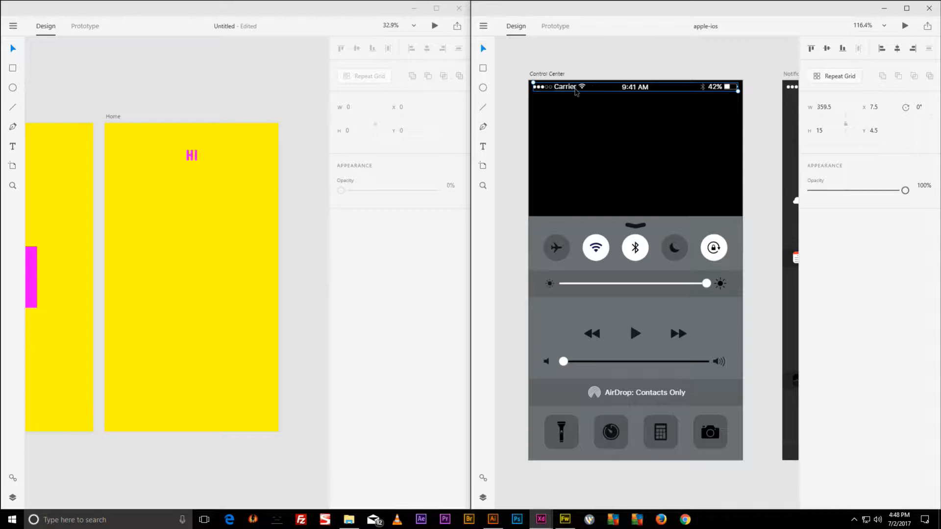
key(Escape)
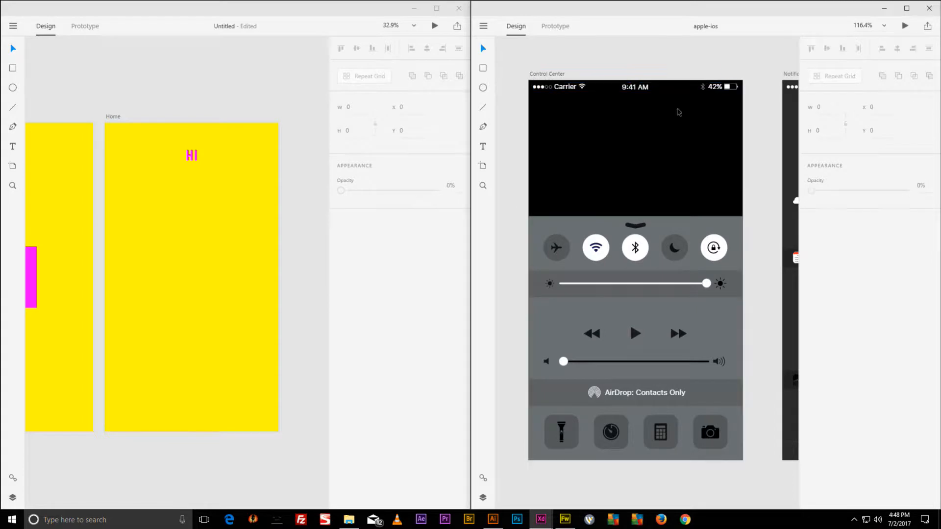
click(734, 229)
drag(731, 225, 706, 160)
key(ctrl+z)
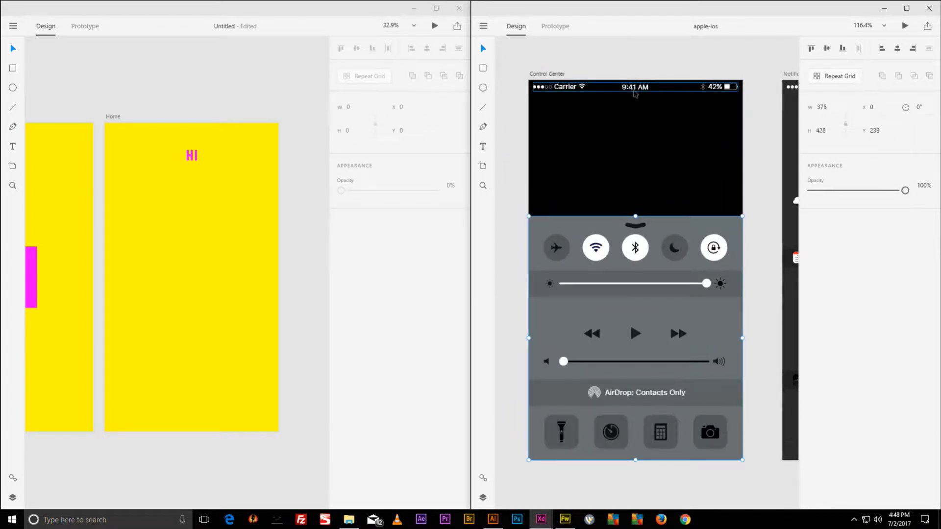
Copy the control panel and status bar from Control Center onto the Home artboard and move them to its lower-right corner, at X 705, Y 1257.5.
shift+click(634, 90)
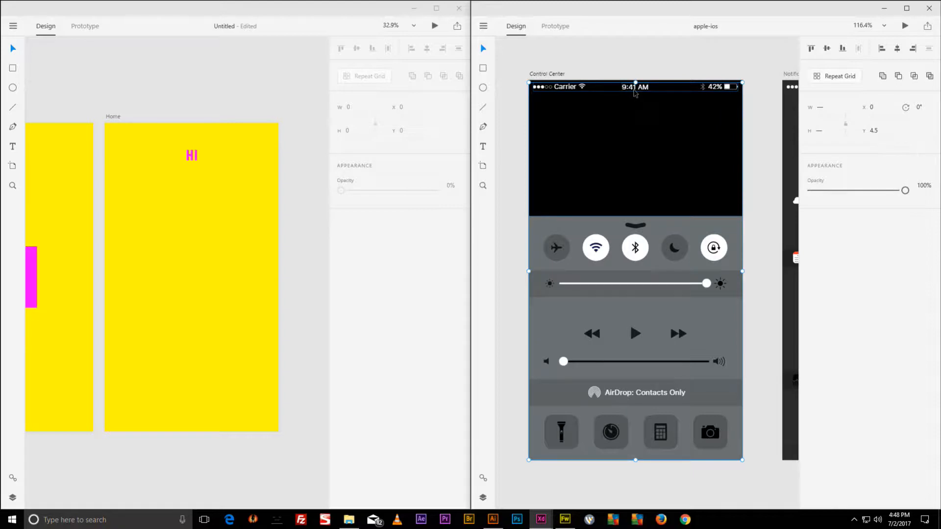
click(219, 145)
click(117, 121)
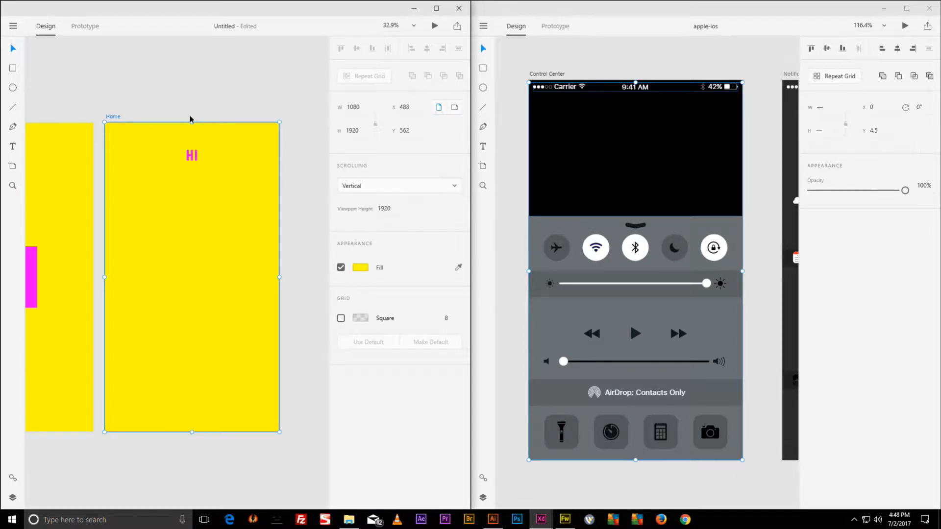
key(ctrl+v)
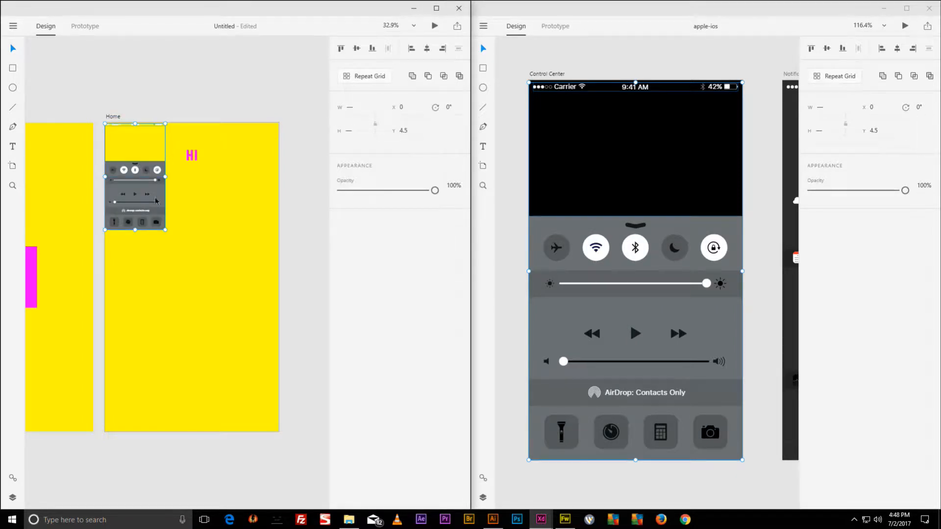
drag(159, 194, 221, 294)
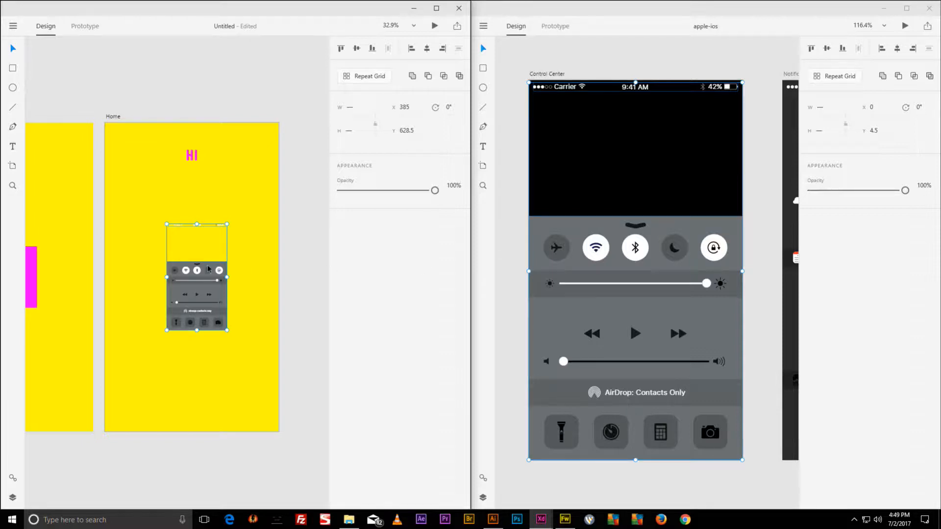
drag(208, 290, 252, 372)
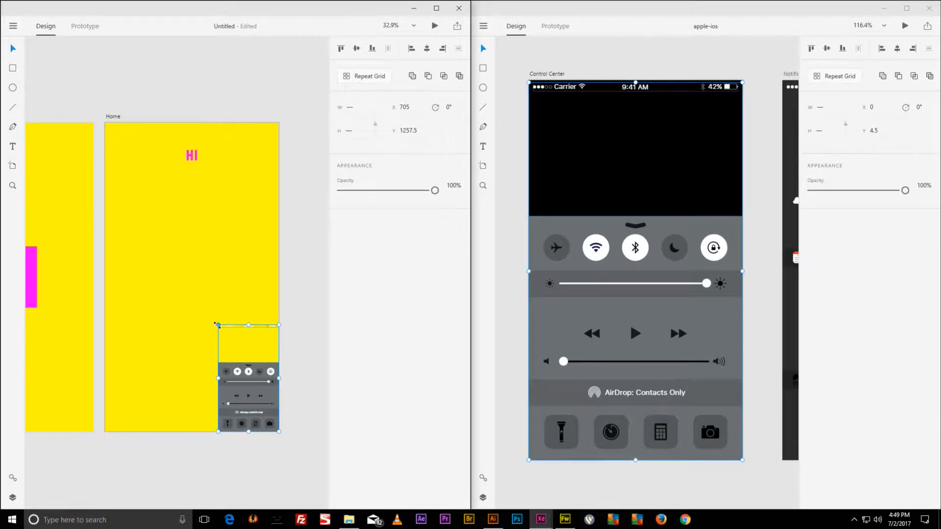
Enlarge the copied Control Center elements to fill the Home artboard's width and delete the gray control panel, keeping the status bar.
drag(217, 324, 103, 124)
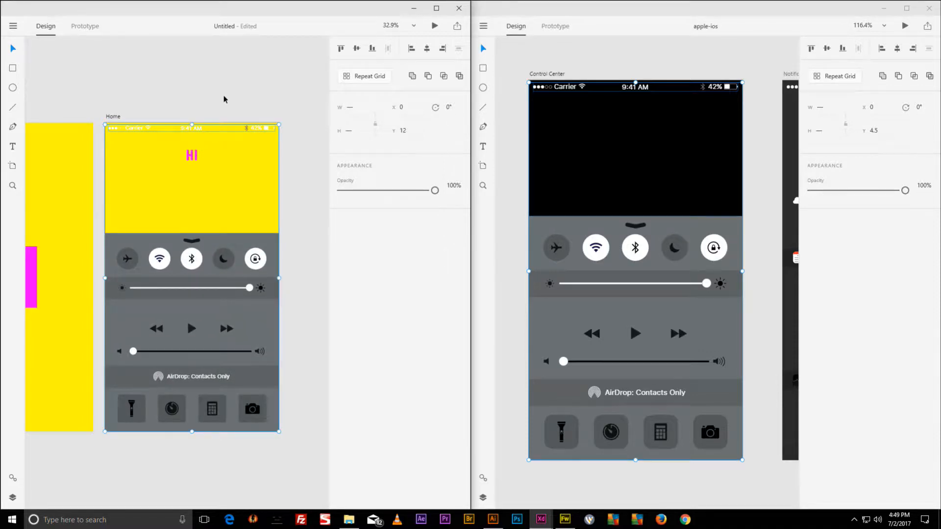
click(304, 115)
click(259, 256)
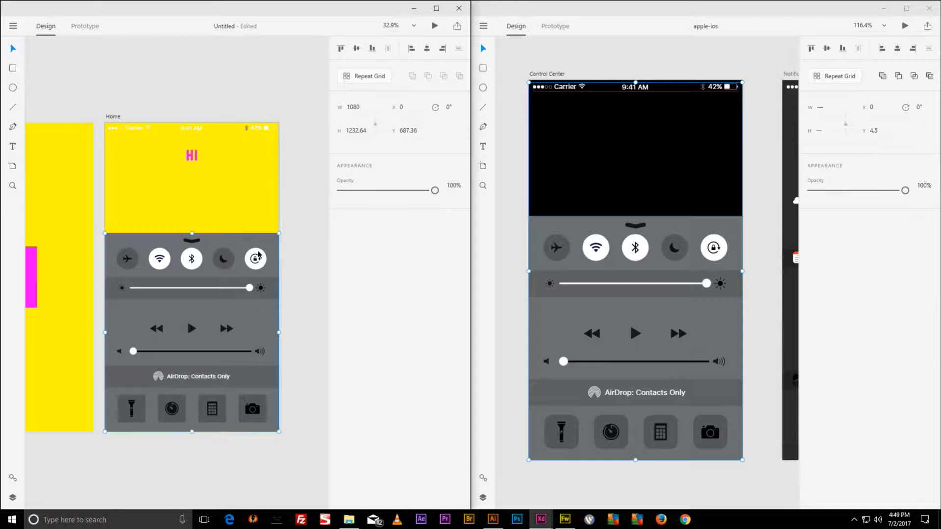
key(Delete)
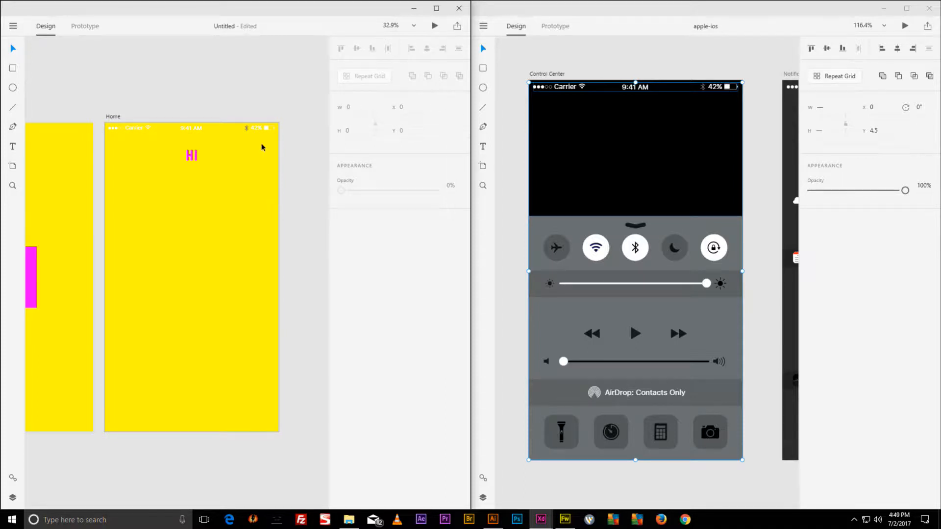
Set the fill of the 9:41 AM text in the Home artboard's status bar to black, #000000.
click(252, 131)
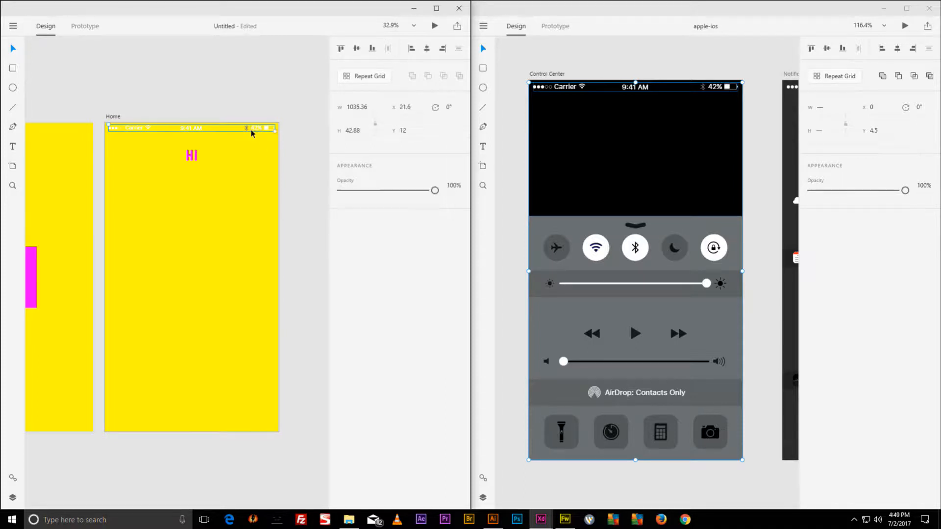
double_click(197, 132)
scroll(198, 131, up, 4)
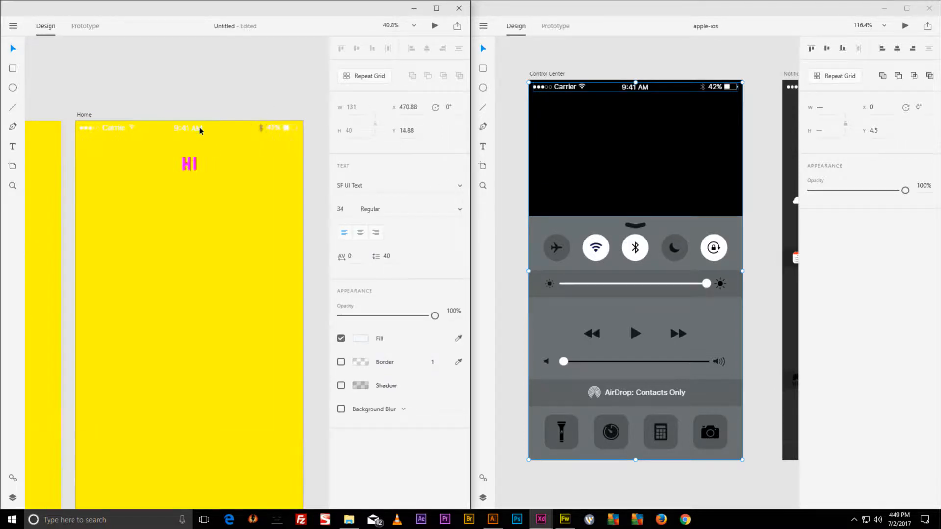
scroll(198, 130, down, 2)
double_click(220, 34)
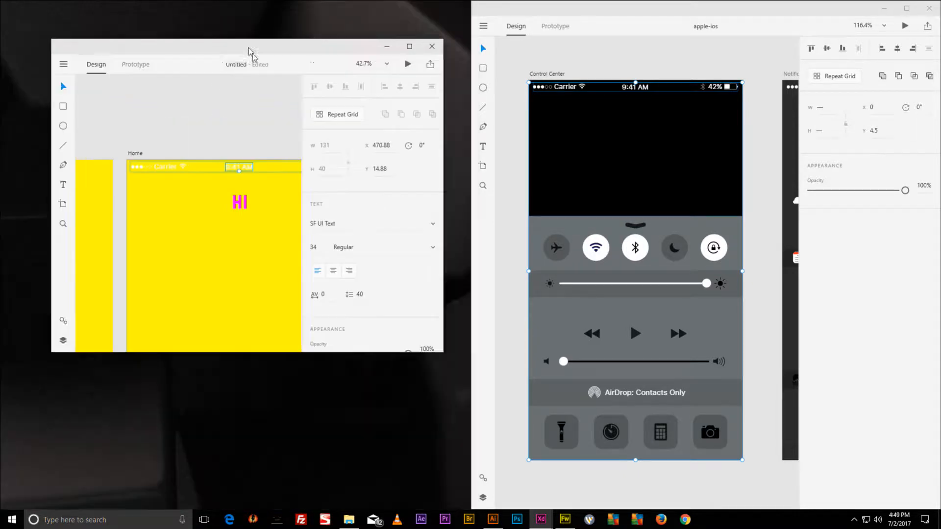
scroll(172, 176, up, 5)
scroll(189, 172, up, 3)
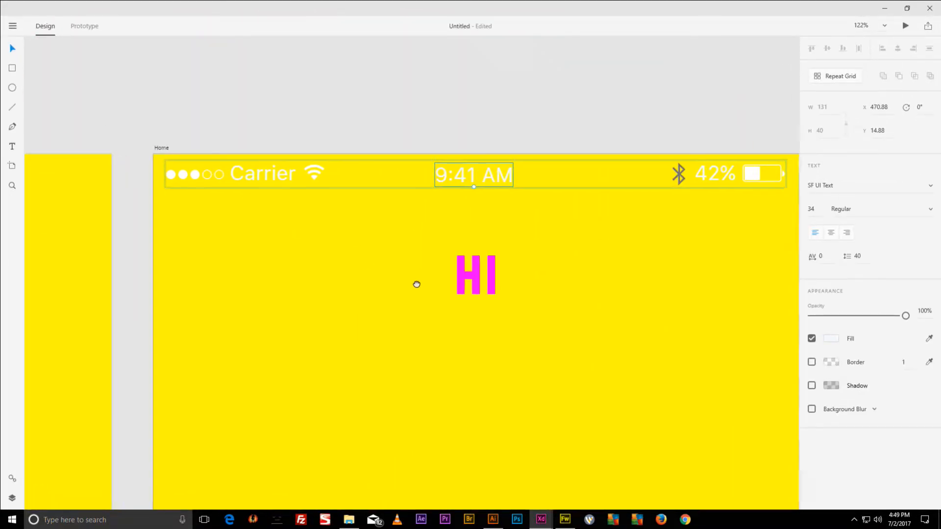
double_click(411, 133)
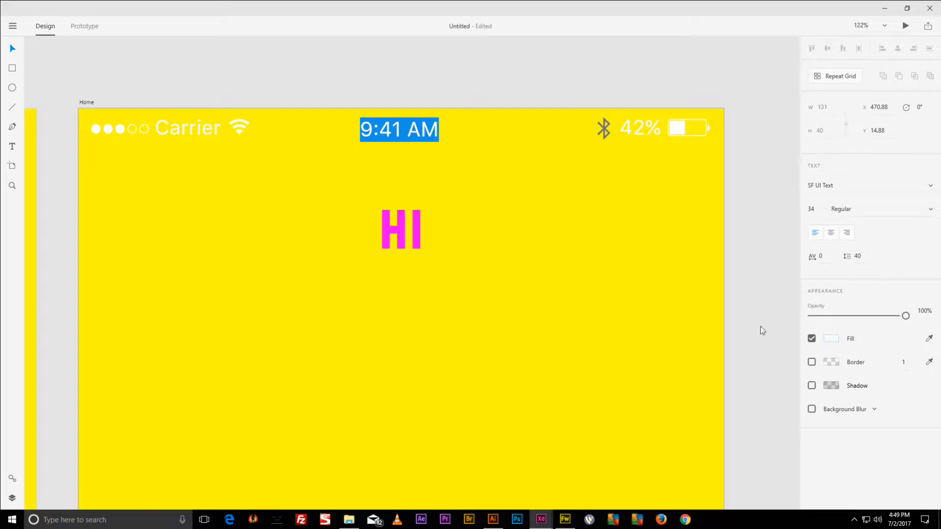
click(831, 338)
drag(721, 321, 643, 373)
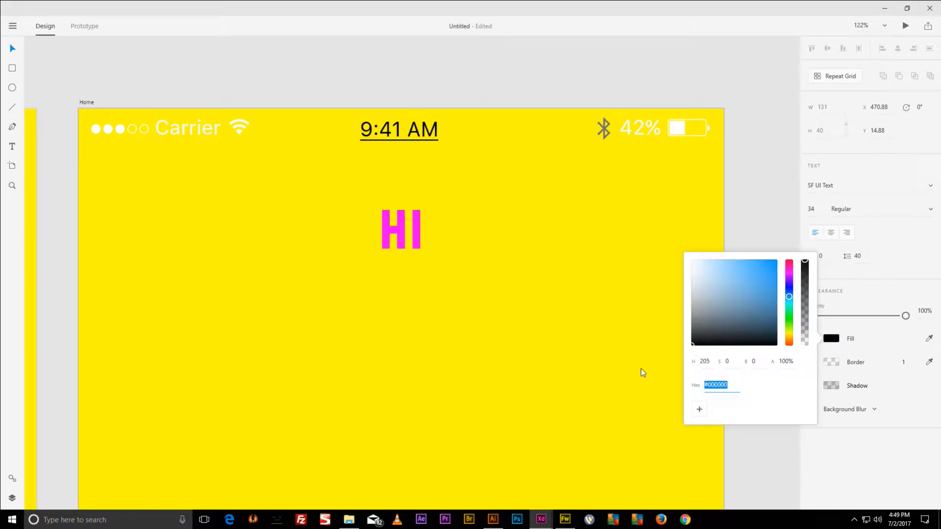
key(Escape)
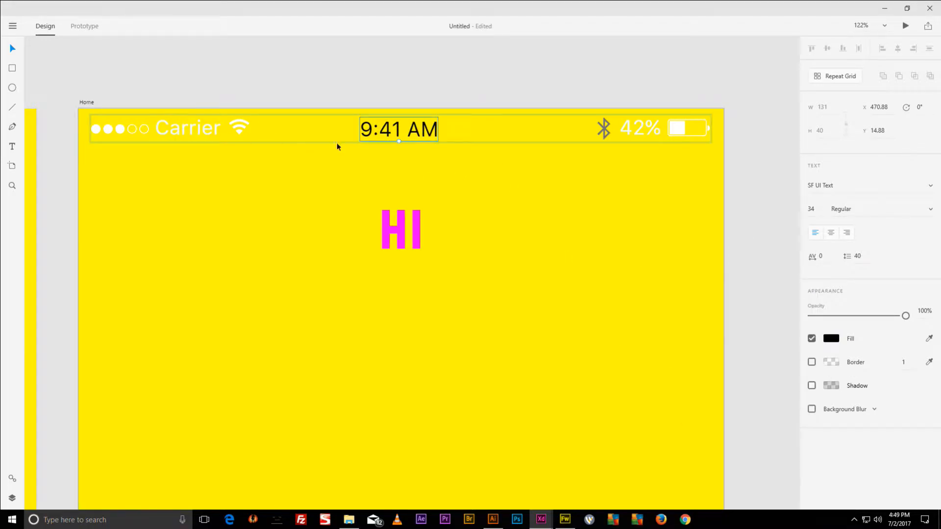
Recolor the Carrier text in the status bar to black, #000000.
double_click(195, 130)
key(Escape)
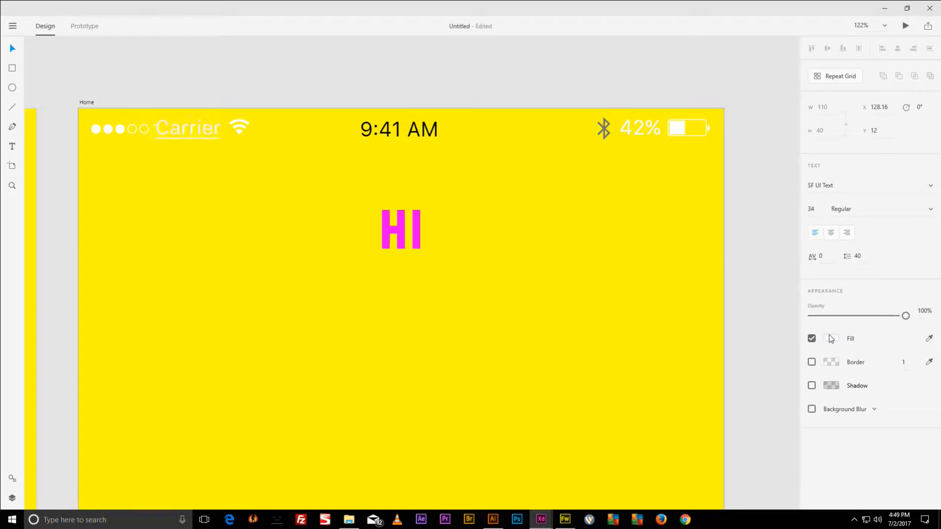
click(831, 338)
click(721, 325)
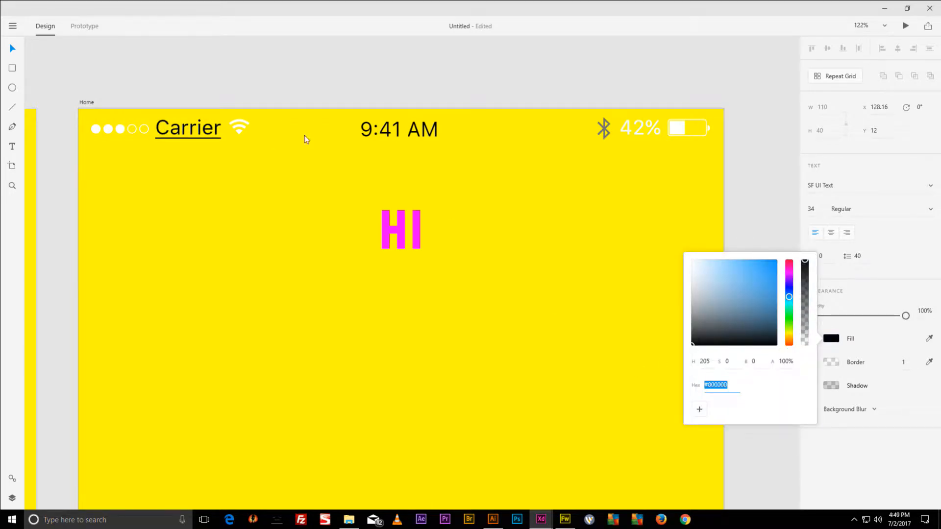
Select all five signal-strength dots inside the status bar group and set their fill to black, #000000.
click(130, 130)
double_click(129, 131)
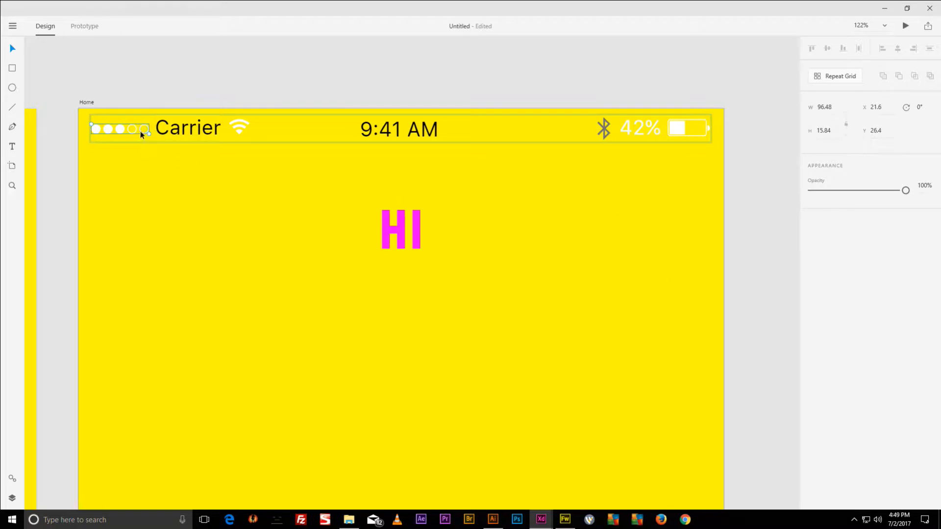
double_click(141, 133)
click(119, 129)
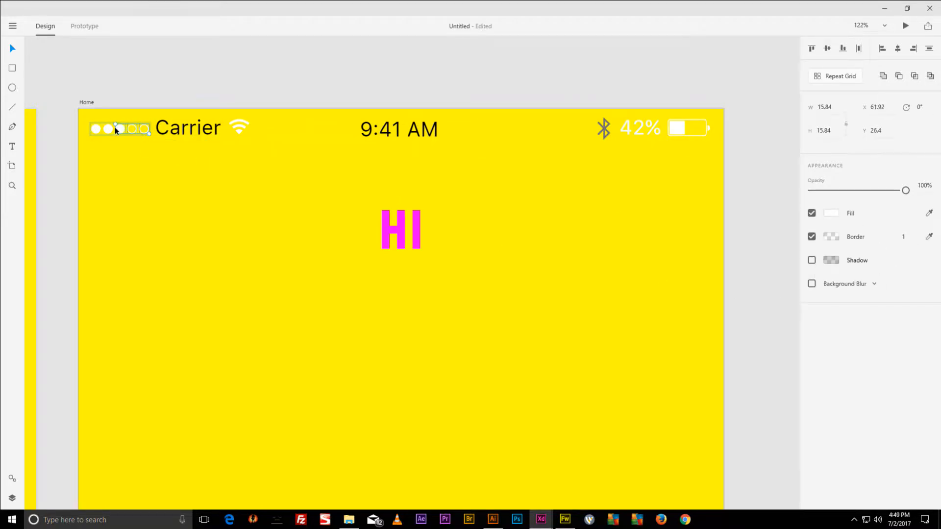
click(96, 129)
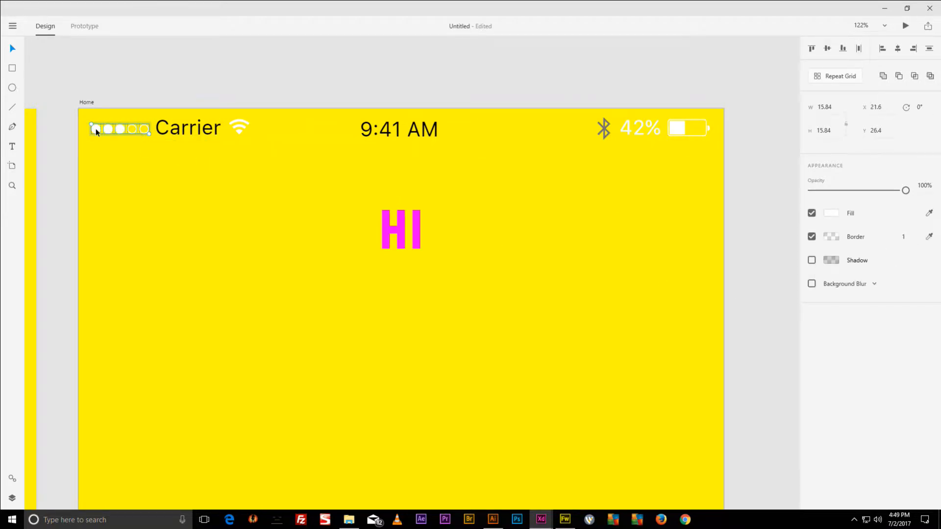
click(825, 216)
click(745, 226)
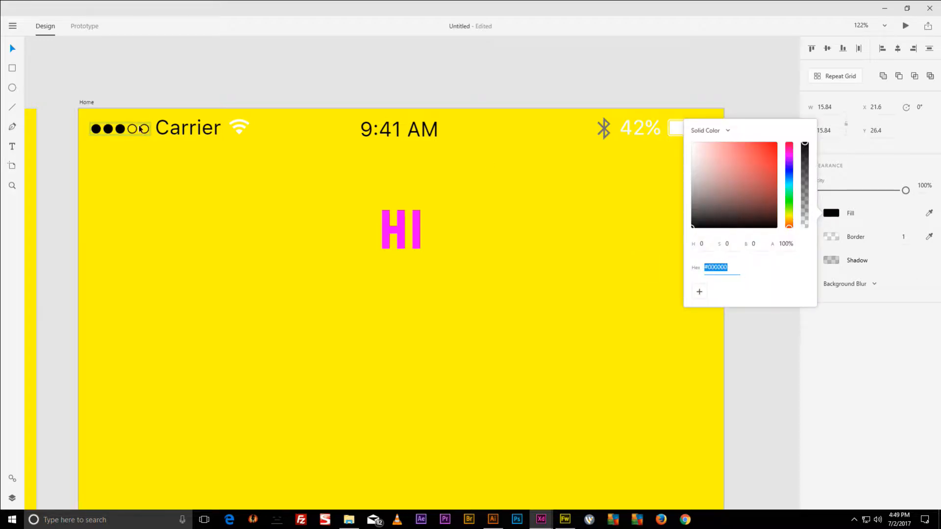
Change the status bar's Wi-Fi icon fill to black, #000000.
click(236, 128)
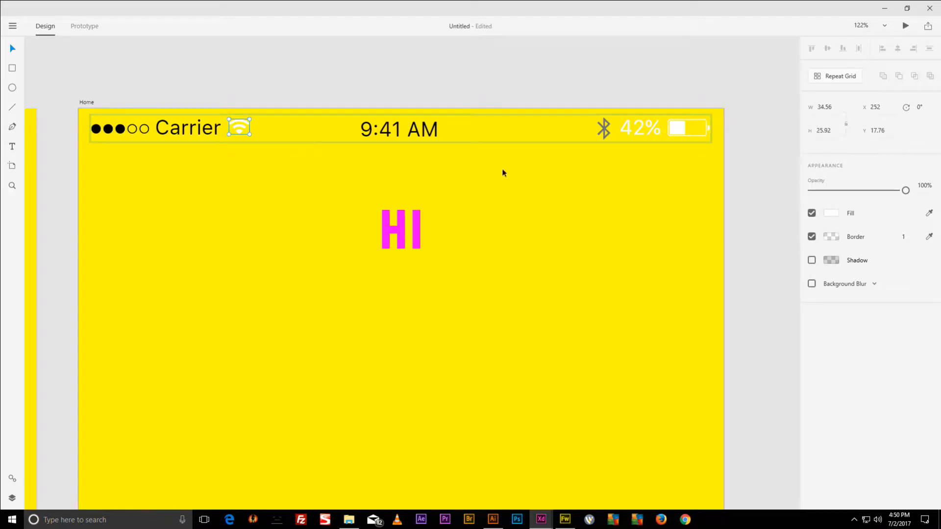
click(830, 213)
drag(711, 224, 619, 235)
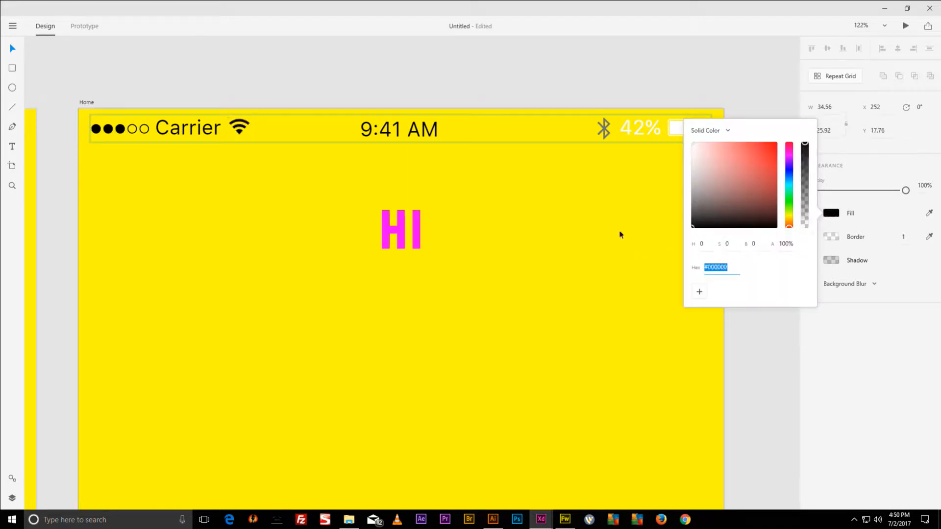
Make the 42% battery percentage text in the status bar black.
click(586, 126)
click(629, 128)
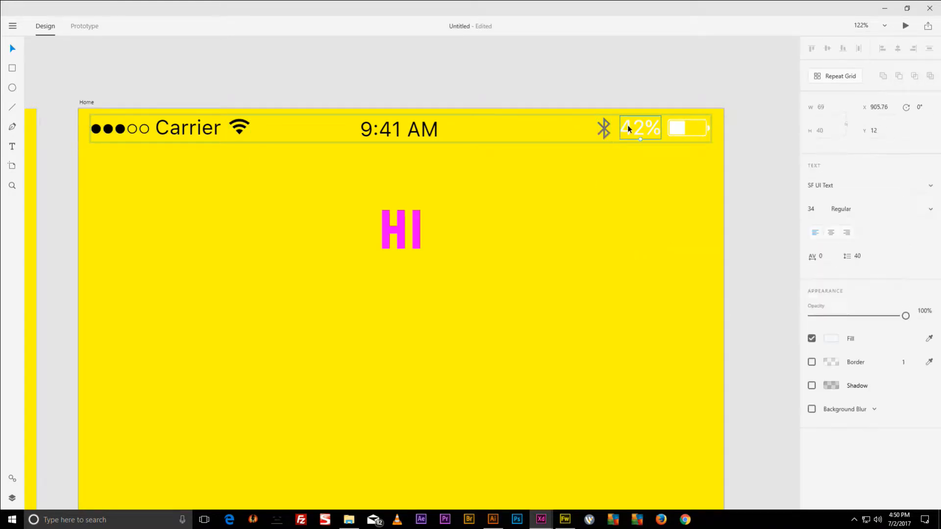
double_click(637, 127)
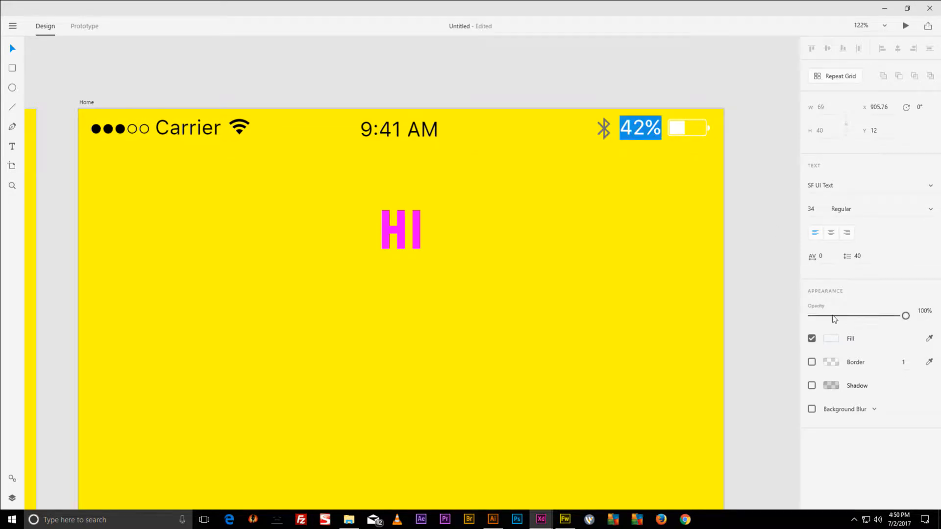
click(831, 339)
drag(744, 311, 711, 325)
Select all parts of the battery icon in the status bar and set their fill to black, #000000.
click(681, 128)
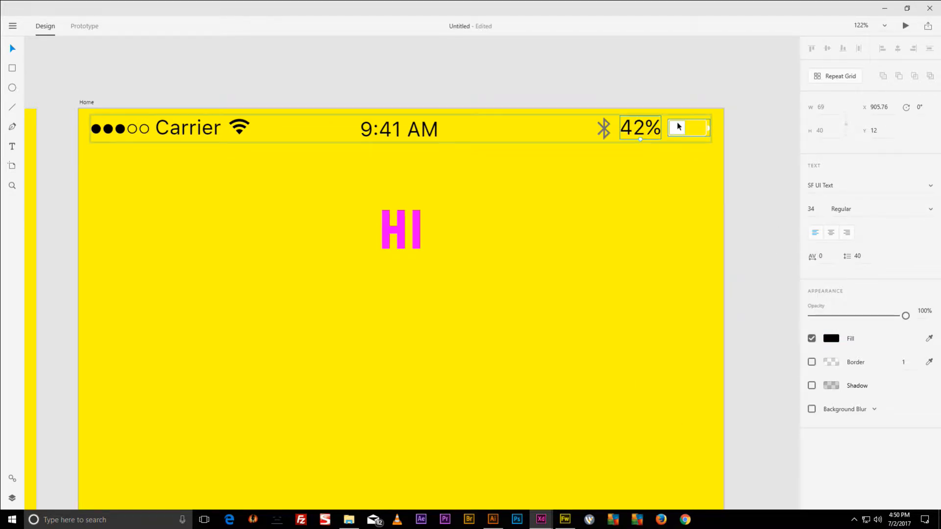
double_click(708, 131)
shift+click(709, 130)
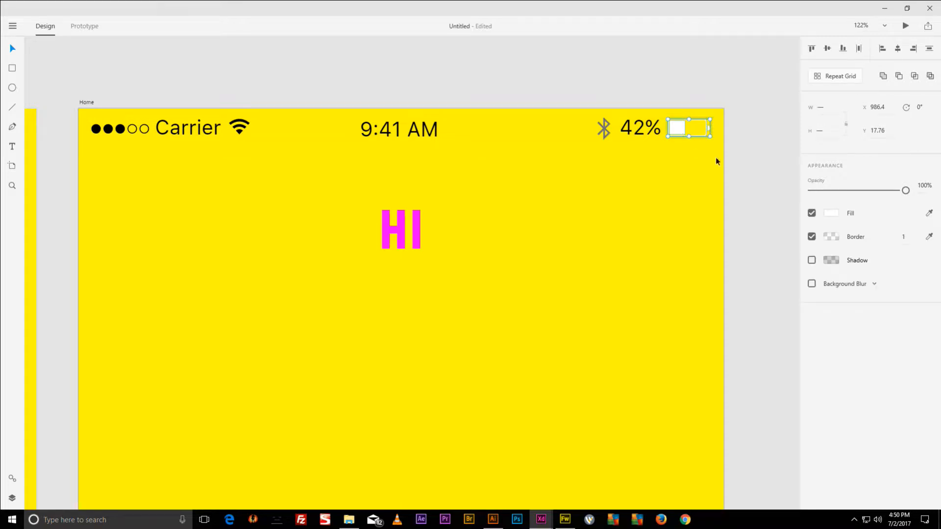
click(830, 214)
click(738, 210)
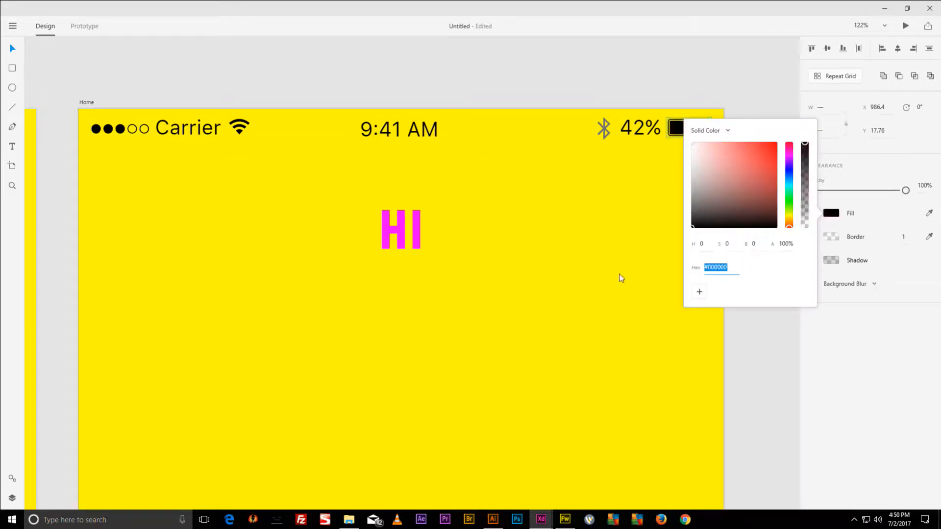
click(656, 91)
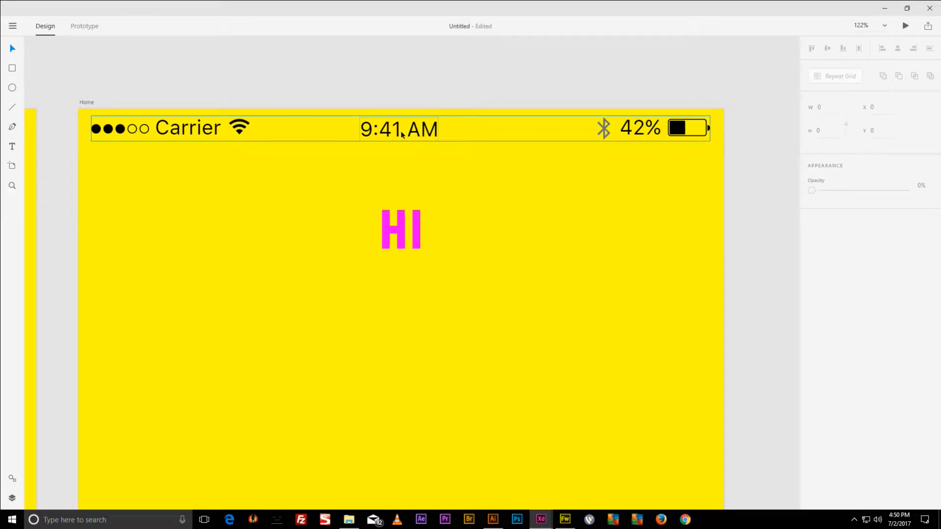
Move the small HI logo on the Home artboard up, closer beneath the status bar, keeping it horizontally centered.
scroll(481, 201, down, 4)
scroll(481, 203, down, 2)
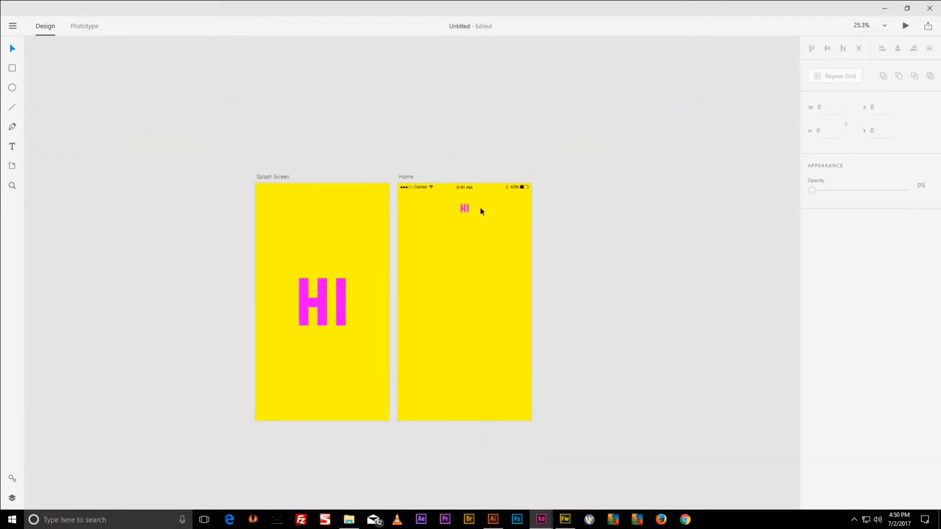
scroll(481, 206, up, 4)
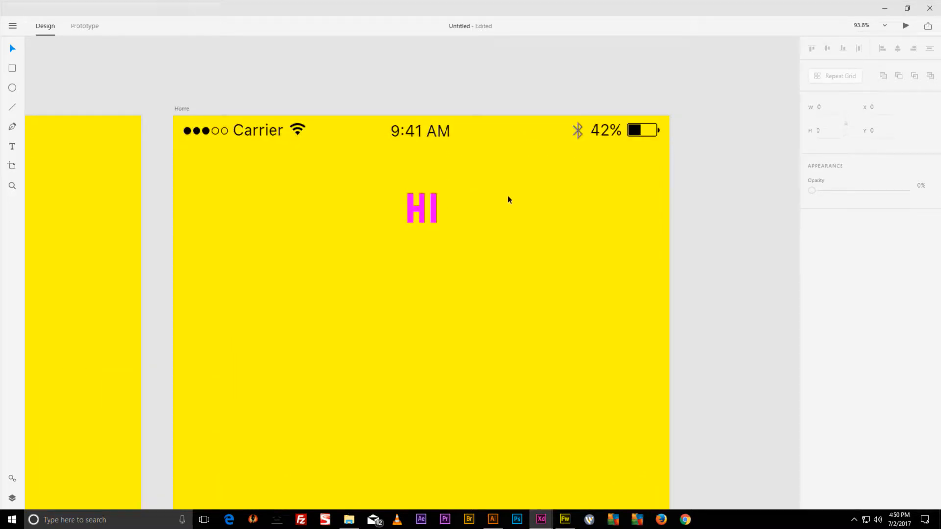
scroll(502, 200, down, 2)
scroll(490, 196, down, 4)
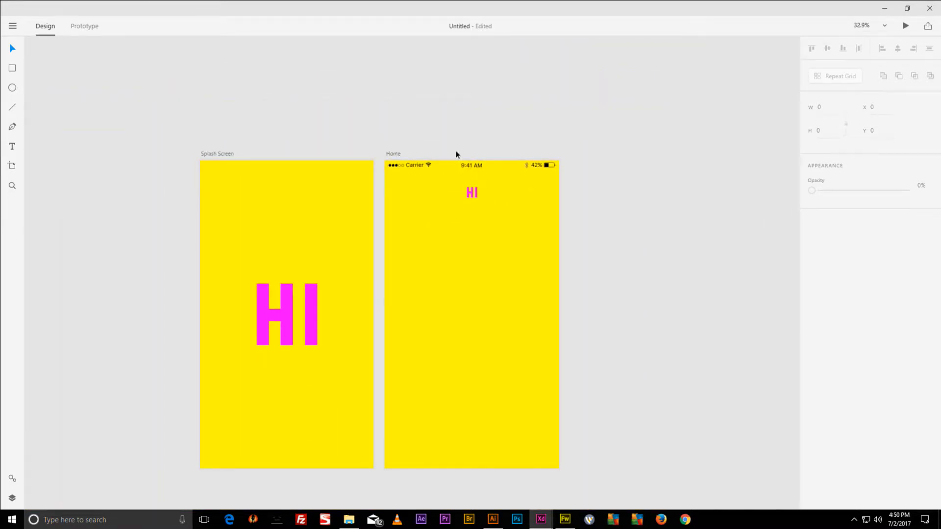
click(393, 154)
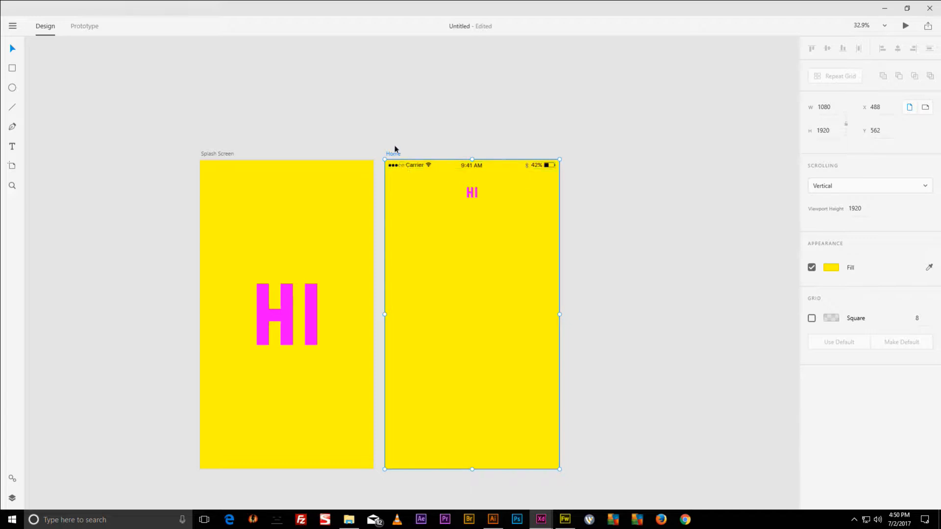
click(470, 196)
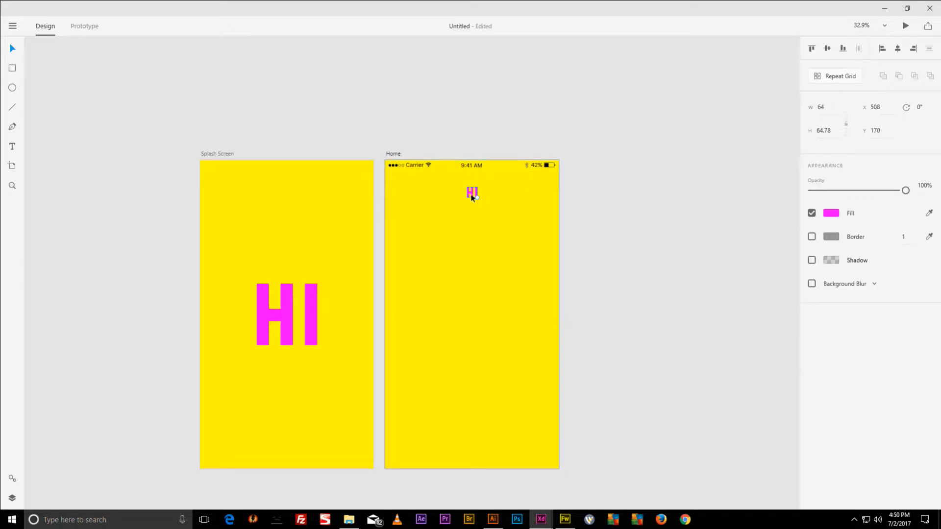
drag(469, 193, 468, 182)
click(532, 138)
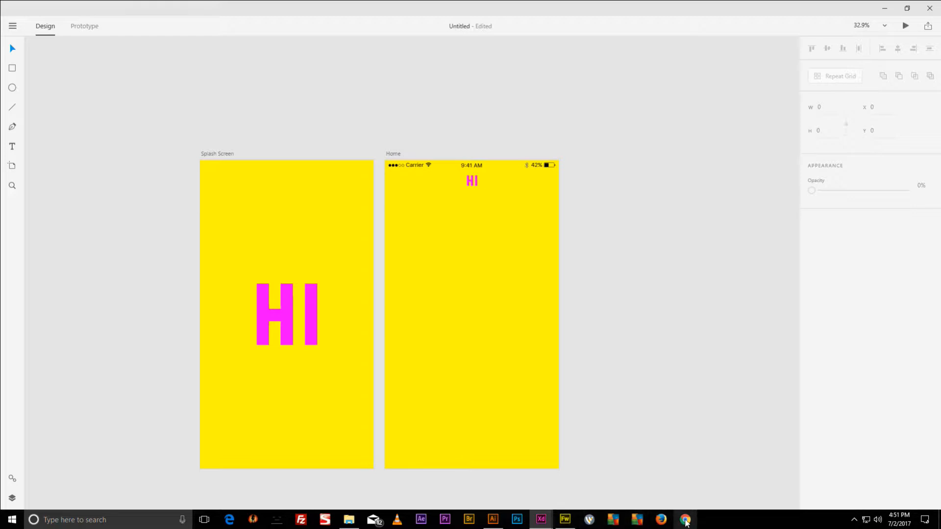
Switch to Chrome, search Google Images for "hi" and look through the results.
click(685, 520)
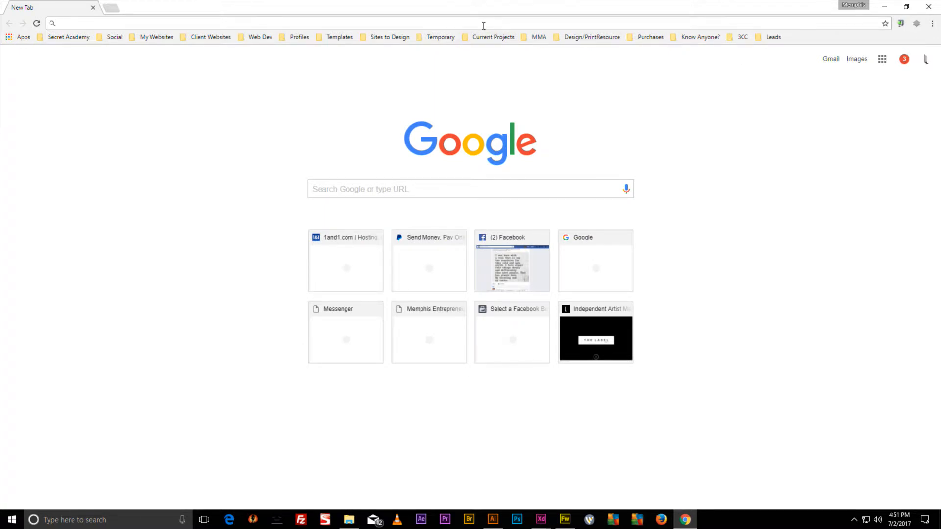
text(hi)
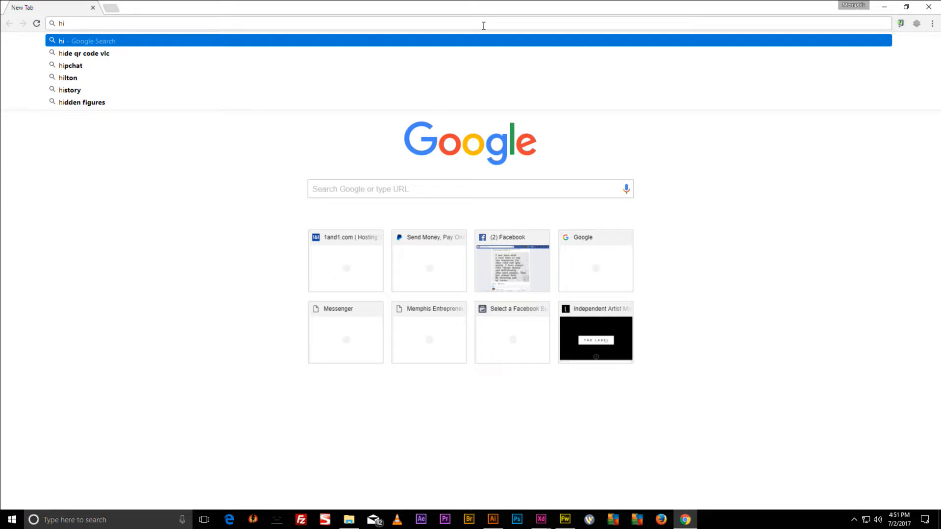
key(Return)
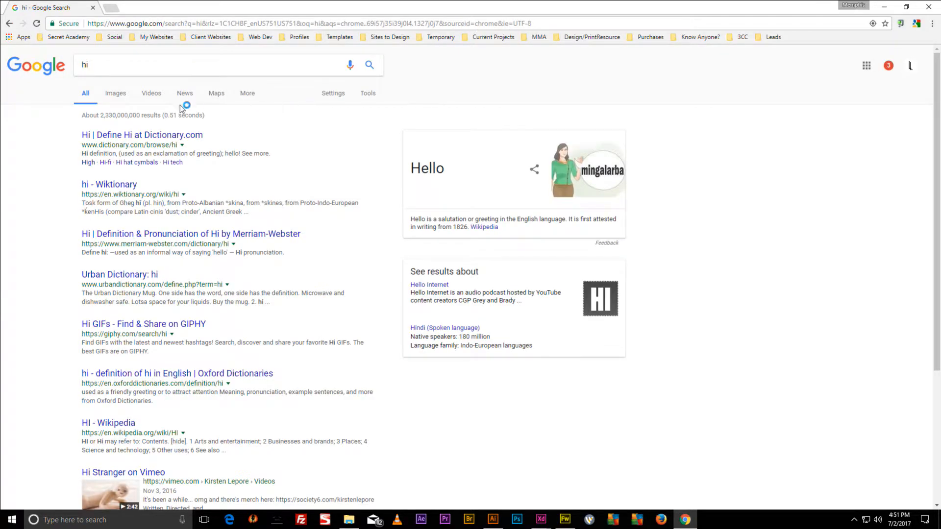
click(114, 93)
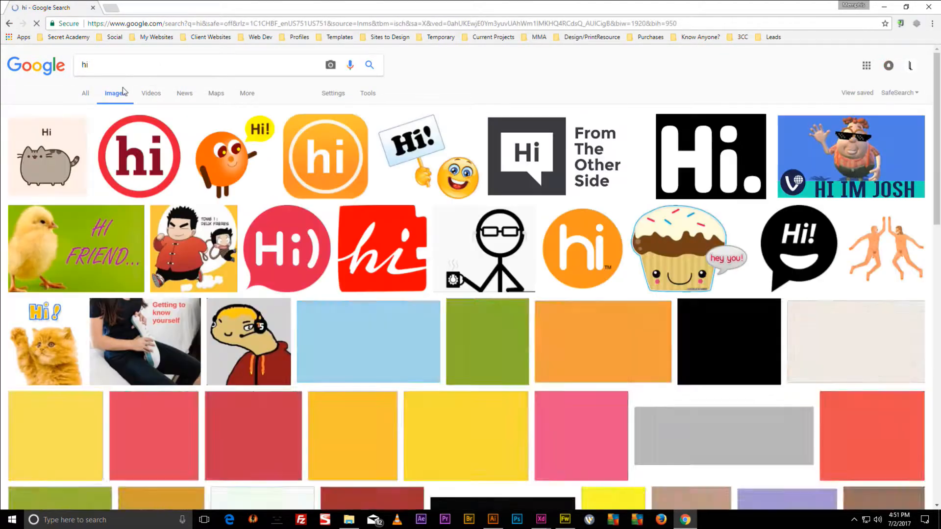
scroll(255, 137, down, 2)
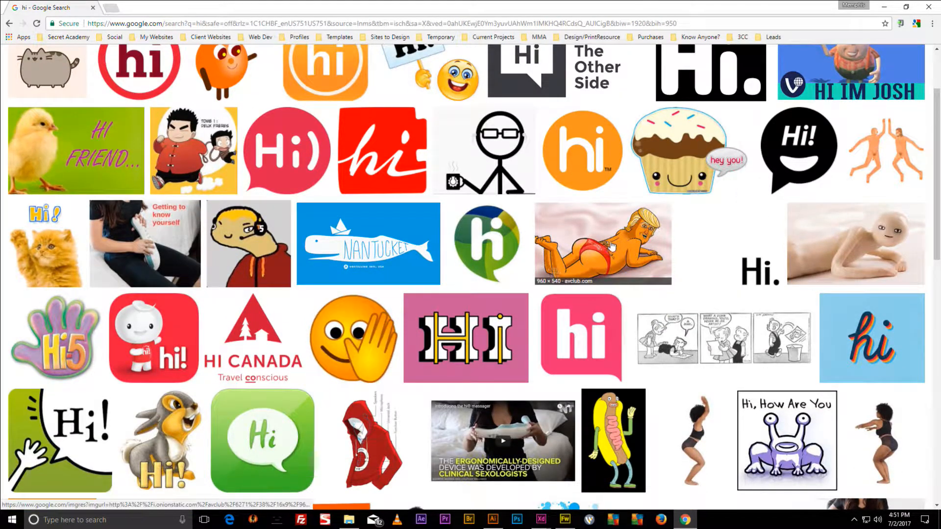
Look through the Google Images results for a speech bubble image containing a greeting.
scroll(406, 242, down, 5)
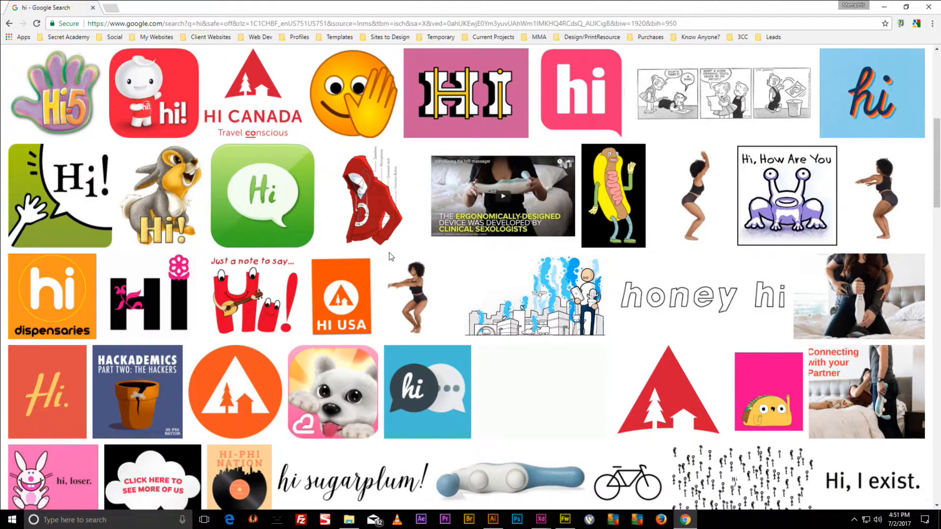
scroll(386, 258, down, 5)
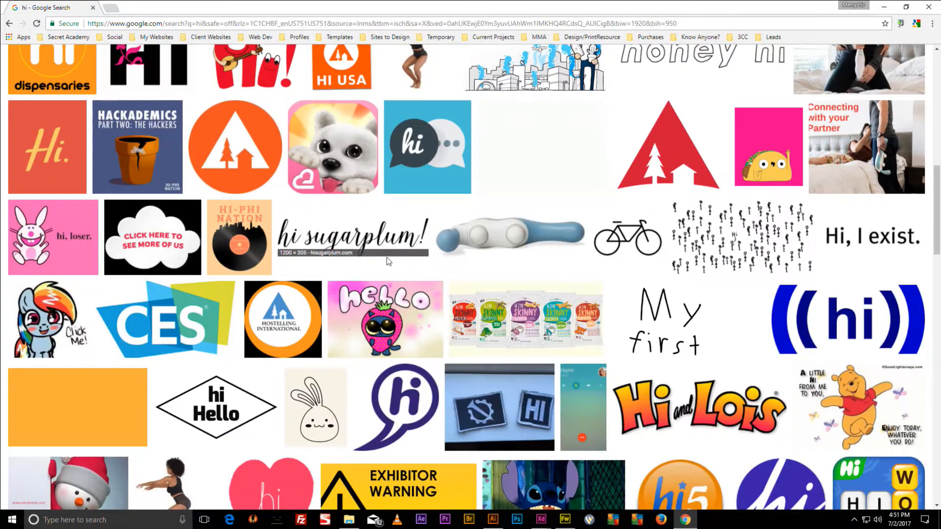
scroll(385, 238, down, 4)
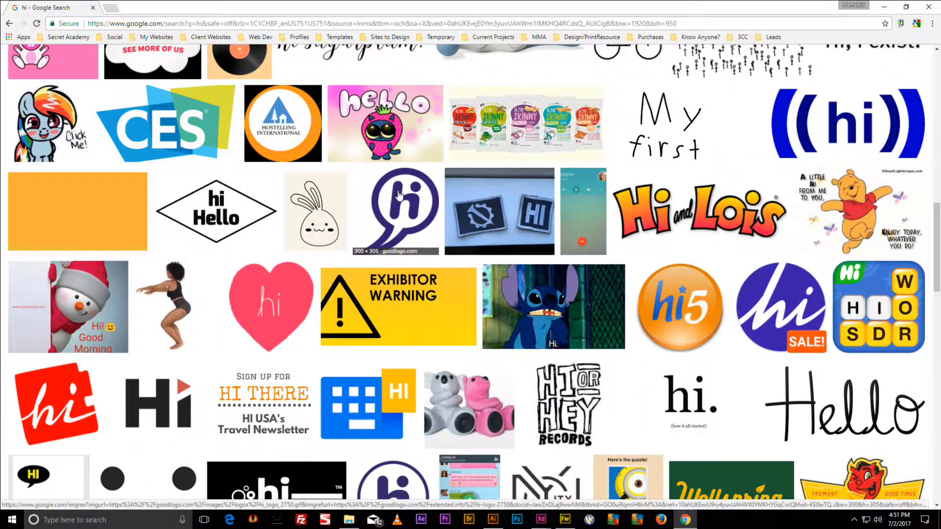
scroll(388, 214, down, 6)
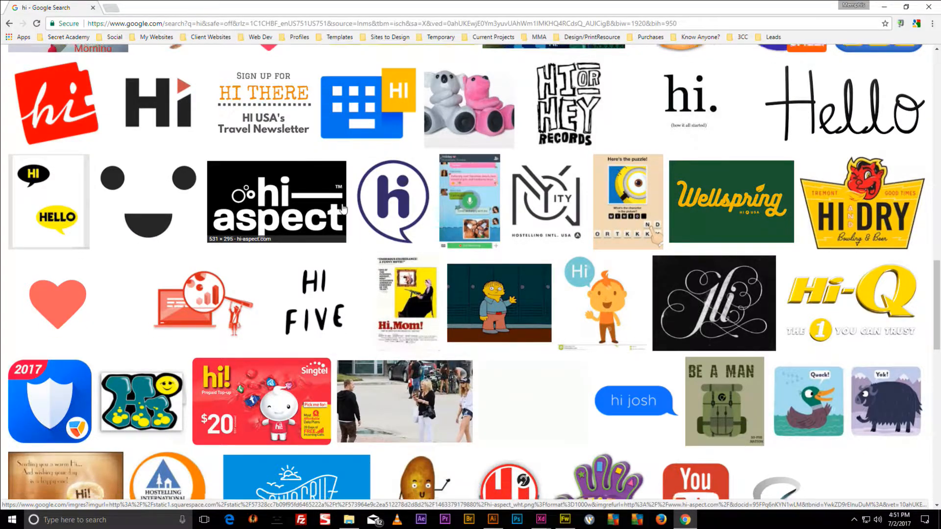
scroll(343, 209, down, 4)
scroll(343, 208, down, 7)
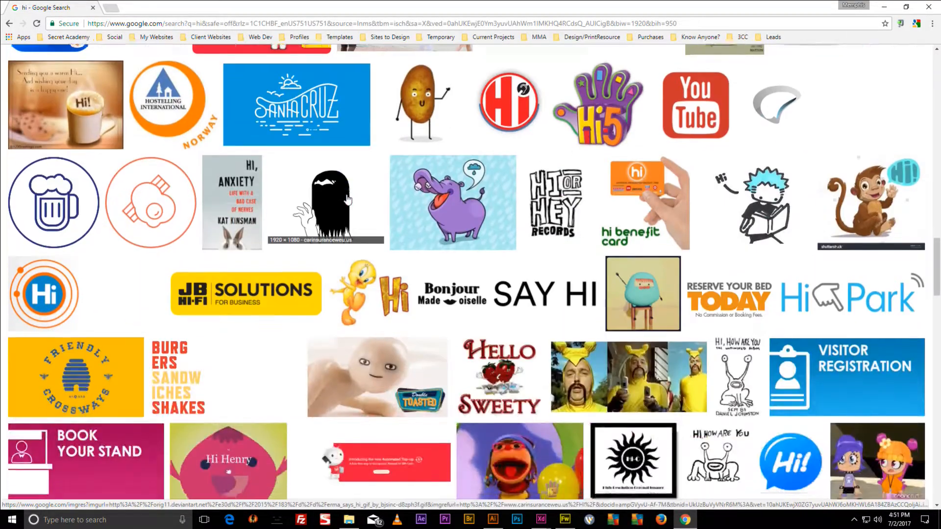
scroll(347, 196, down, 5)
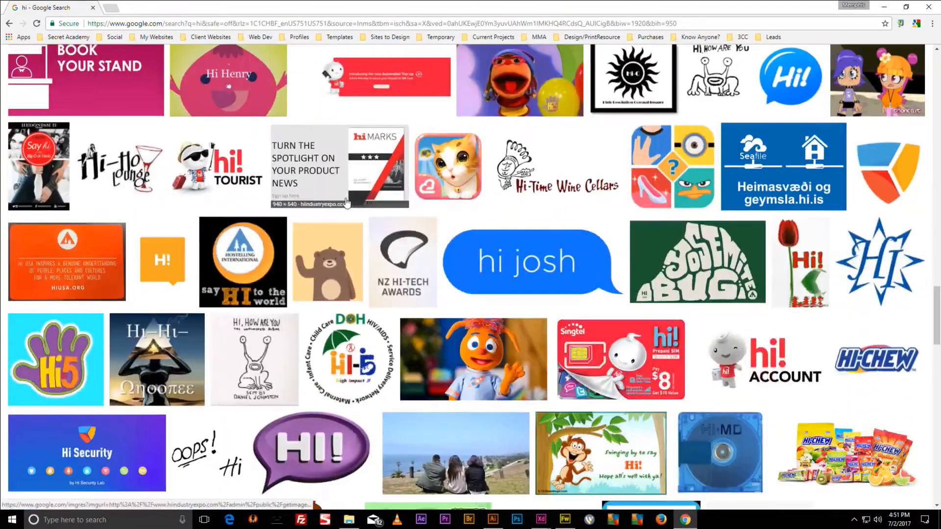
scroll(346, 202, down, 2)
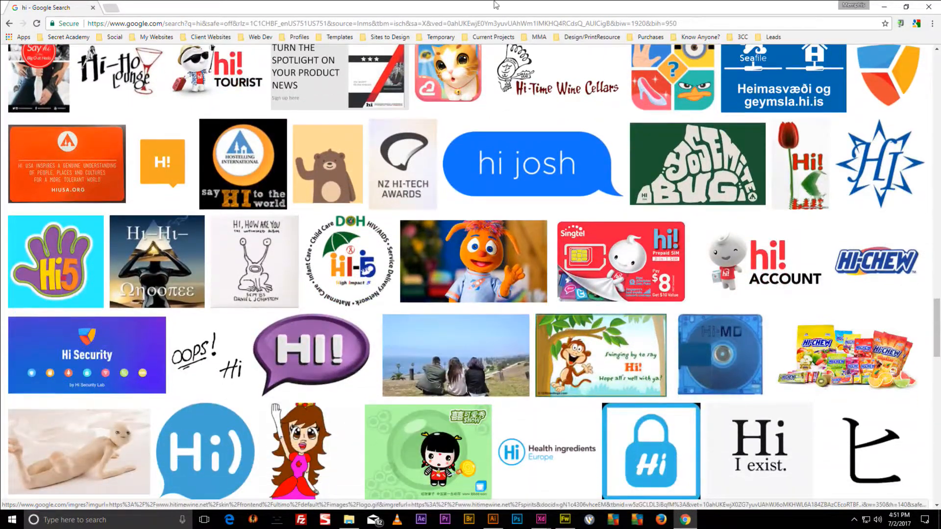
Place the blue speech bubble thumbnail from the Chrome image results on the Splash Screen artboard above the HI logo.
drag(636, 7, 863, 61)
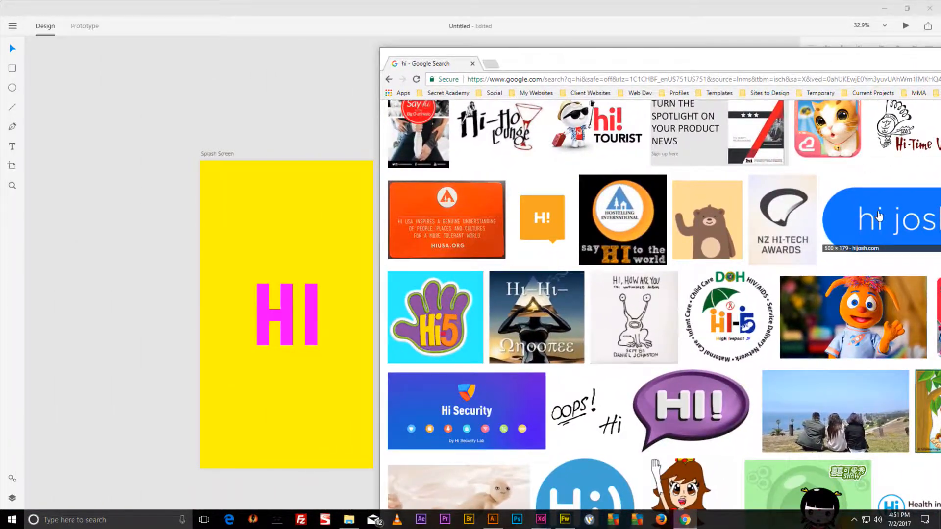
drag(884, 216, 307, 240)
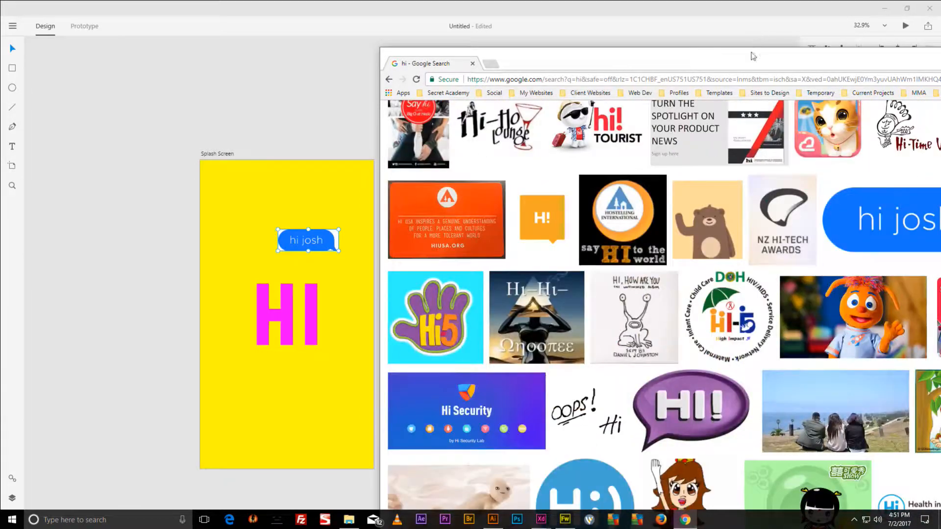
drag(753, 55, 470, 33)
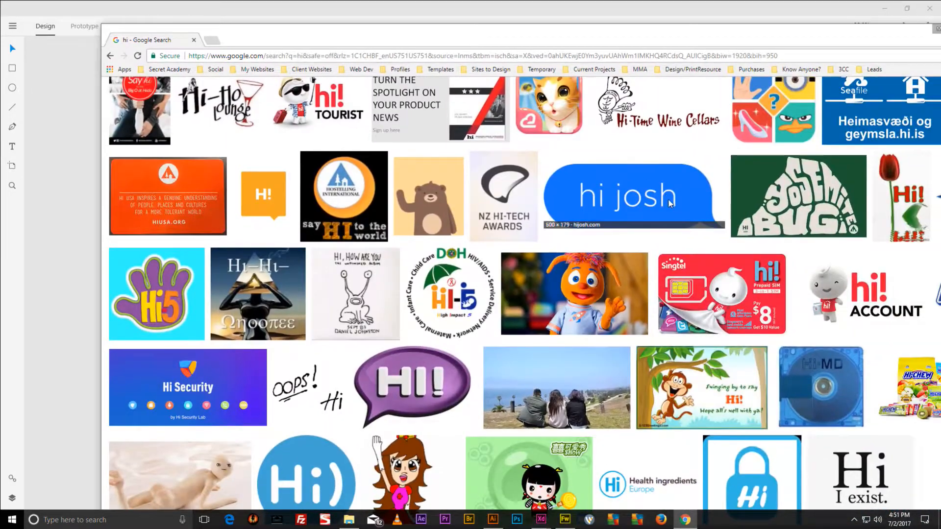
Place the larger preview version of the blue speech bubble on the Splash Screen artboard and close the preview in Chrome.
click(668, 199)
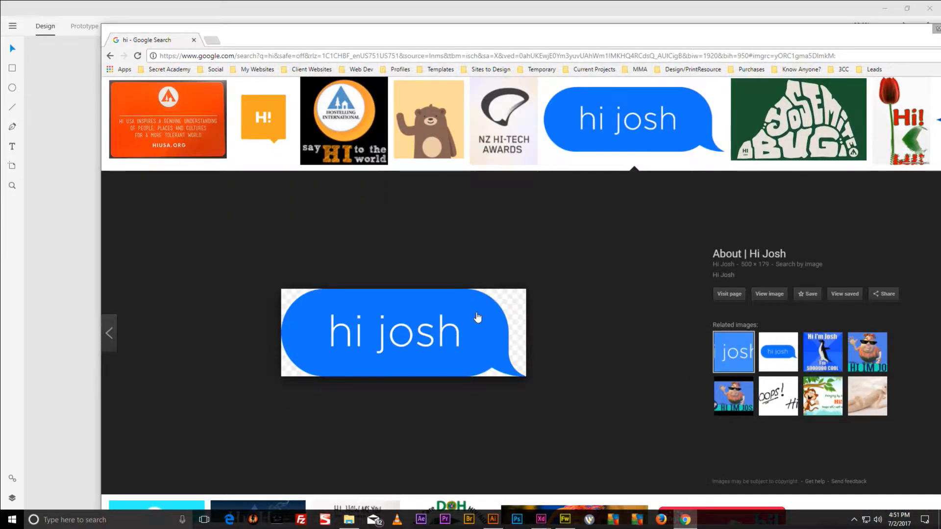
drag(440, 39, 789, 57)
drag(711, 324, 260, 229)
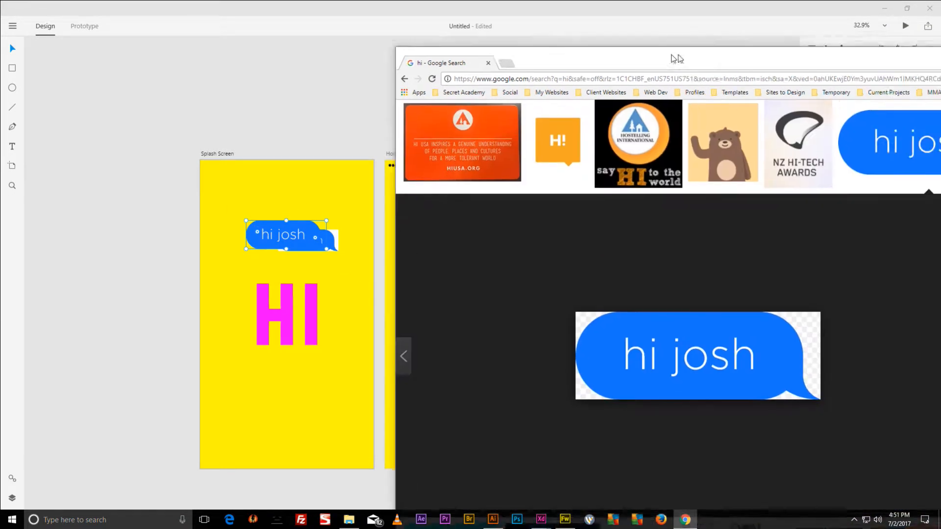
drag(734, 54, 431, 1)
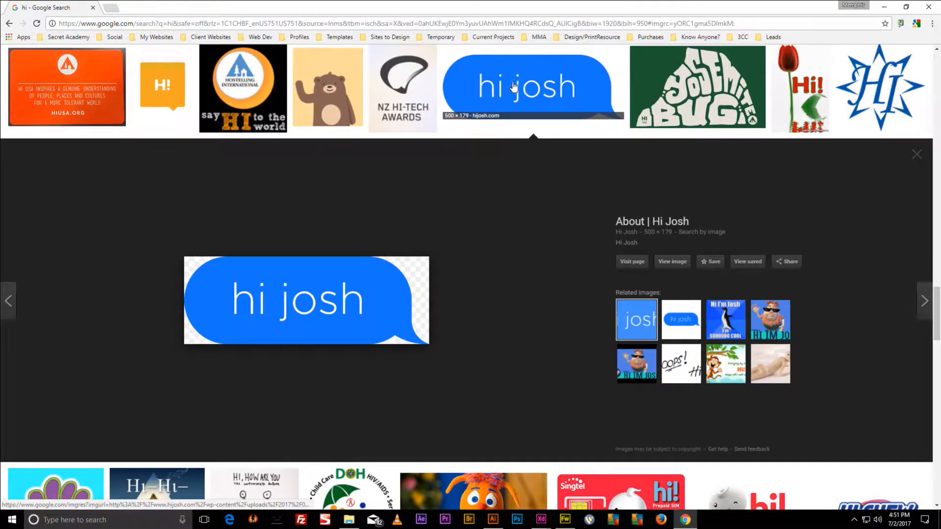
scroll(517, 83, up, 3)
click(522, 238)
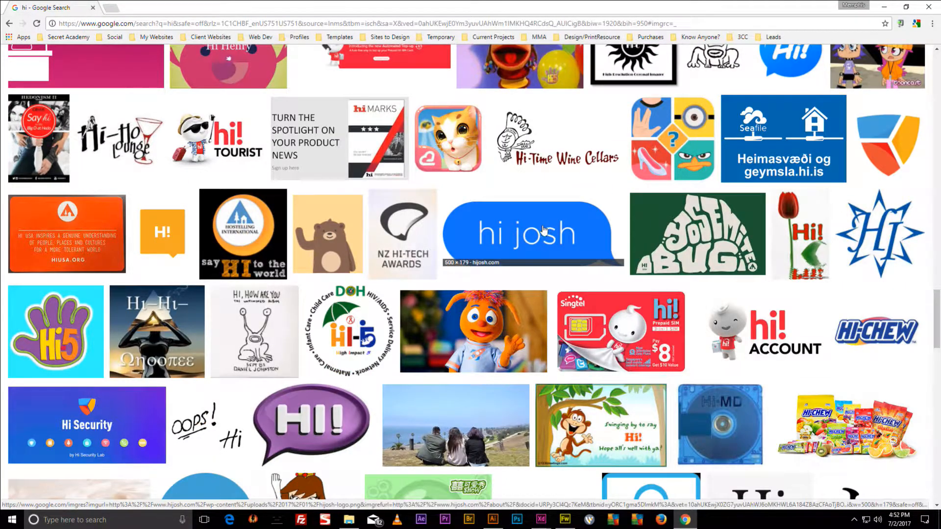
key(super+Down)
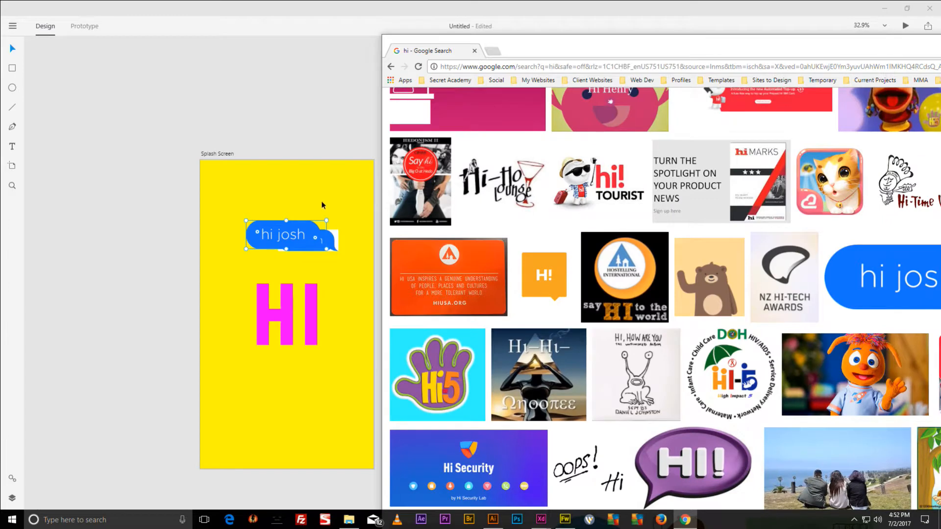
Move the smaller white-backed speech bubble aside for comparison and delete both speech bubble images from the Splash Screen.
click(323, 5)
scroll(271, 303, up, 3)
scroll(271, 302, up, 2)
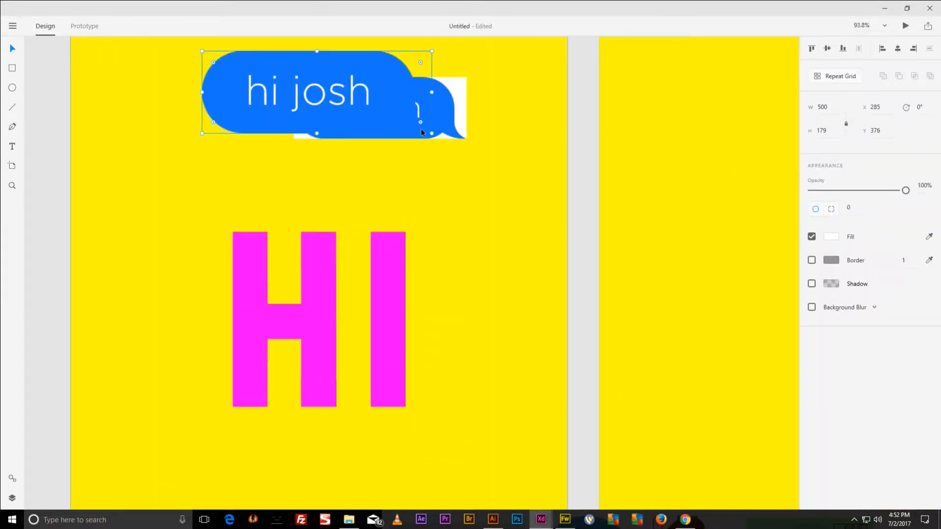
drag(422, 128, 523, 164)
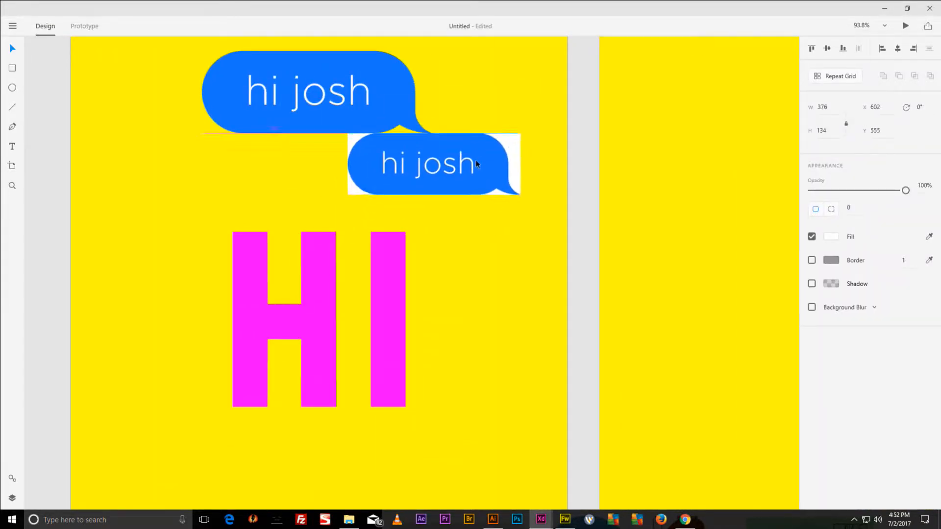
key(Delete)
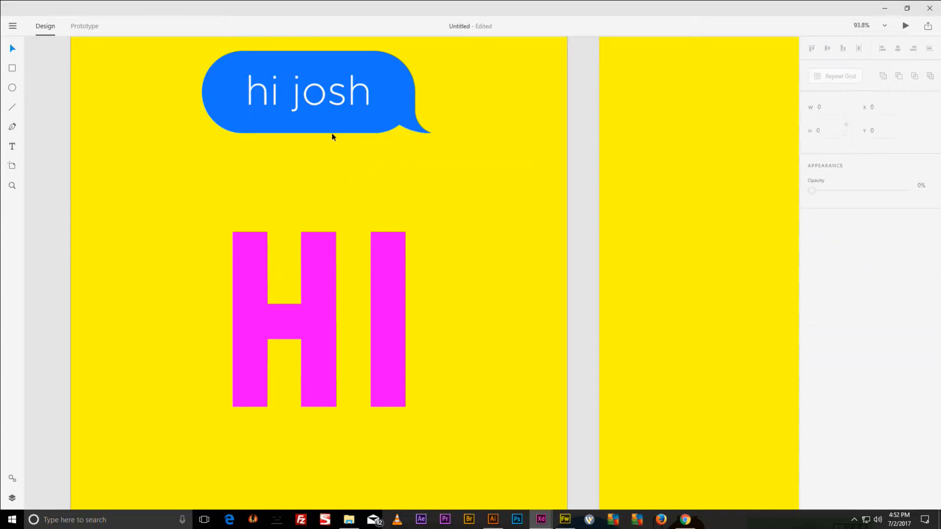
click(373, 117)
key(Delete)
Switch to Chrome, reopen the larger preview of the blue speech bubble and reduce the browser to a floating window.
click(885, 7)
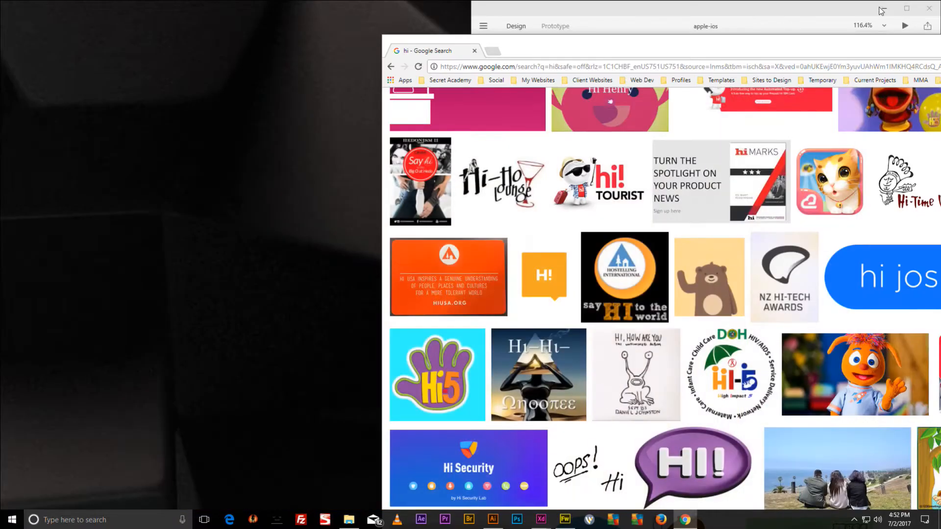
double_click(753, 51)
click(501, 227)
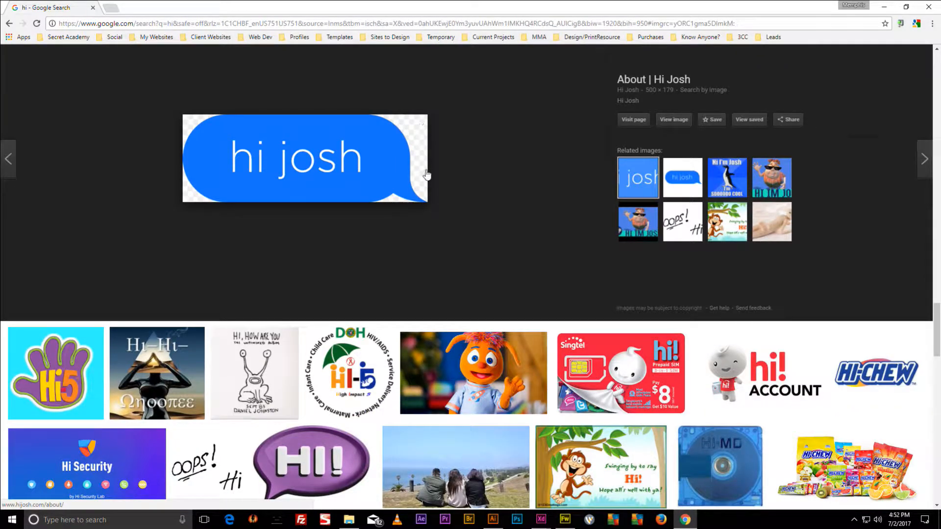
double_click(430, 5)
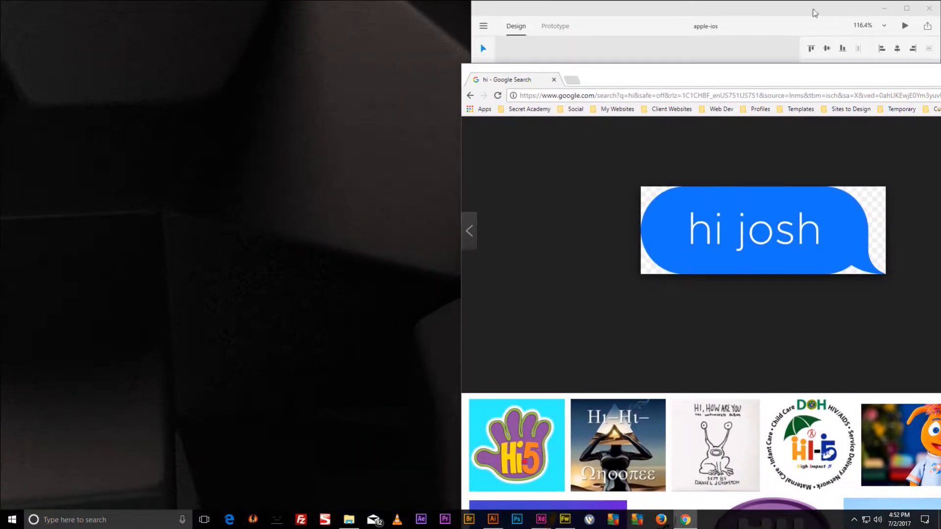
Bring up the untitled Adobe XD document behind Chrome and place the transparent speech bubble from the preview on the Home artboard.
click(754, 15)
click(883, 9)
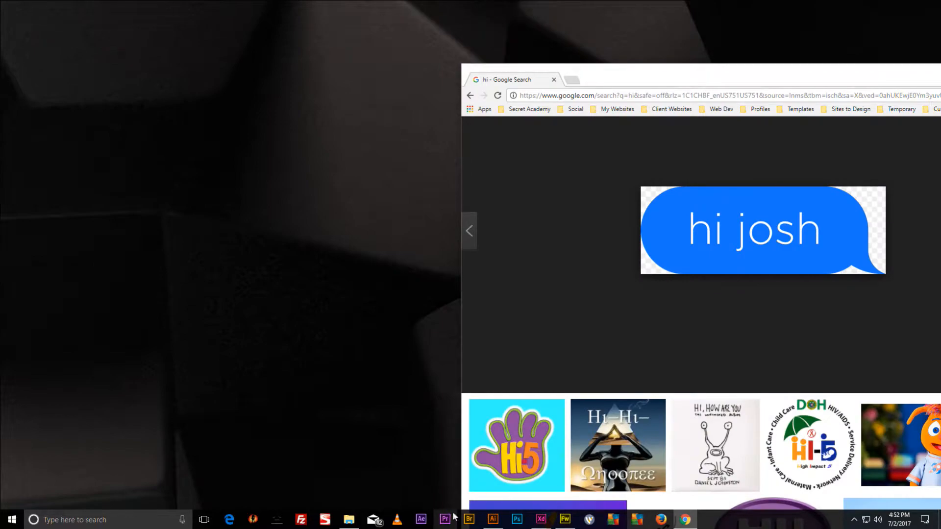
mouse_move(542, 518)
click(538, 485)
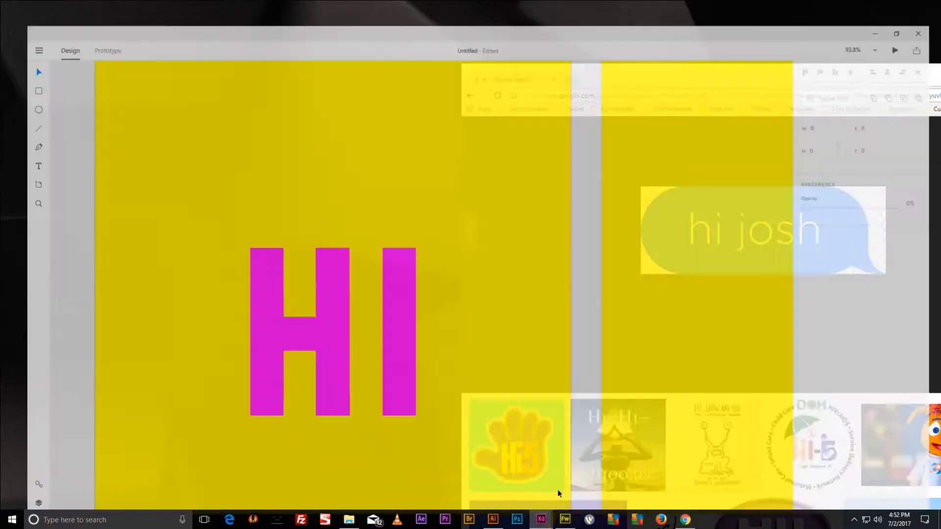
key(alt+Tab)
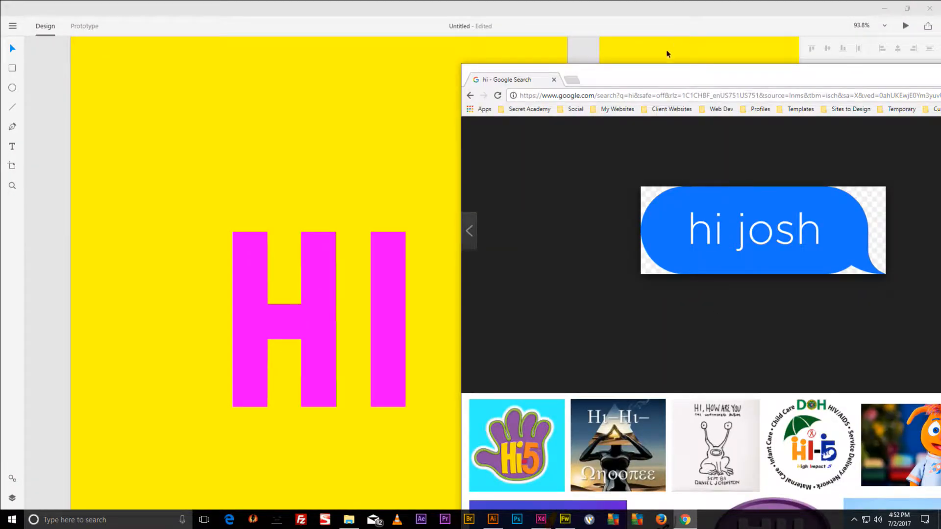
drag(689, 83, 549, 270)
drag(612, 422, 669, 137)
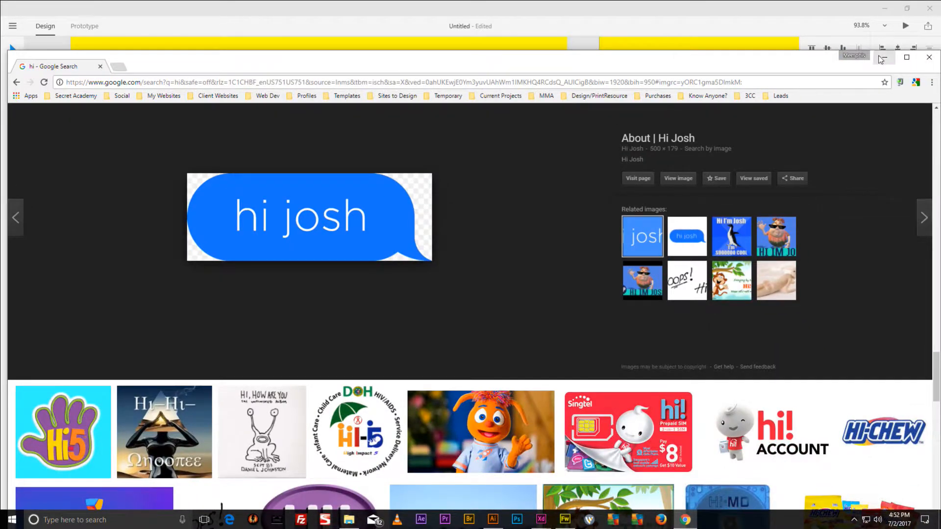
Move the blue speech bubble on the Home artboard up beneath the small HI logo, horizontally centered, at about X 290, Y 292.
click(733, 4)
scroll(674, 101, down, 4)
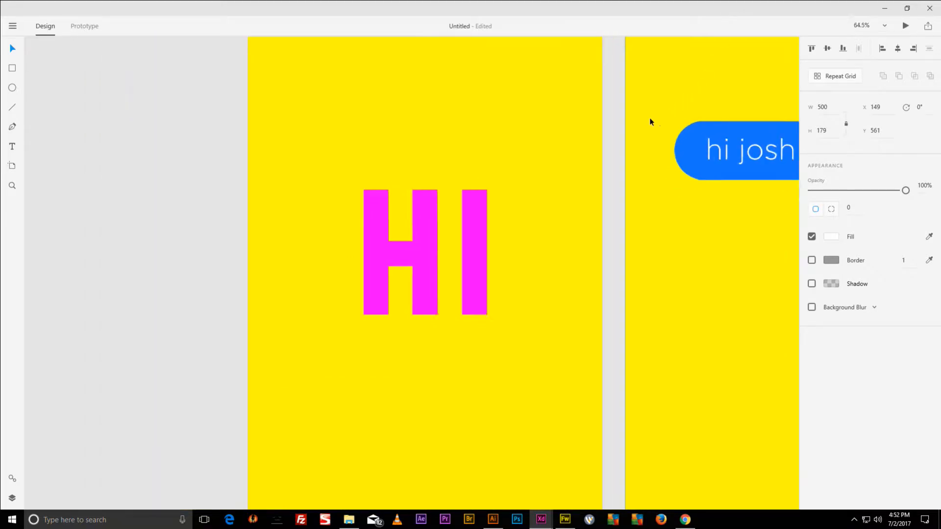
drag(648, 120, 180, 267)
scroll(413, 265, down, 2)
scroll(414, 266, up, 2)
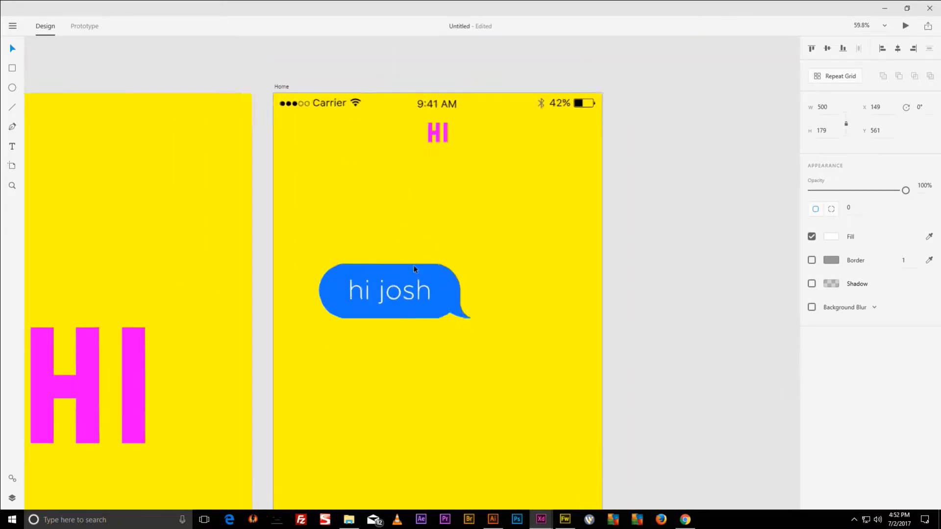
drag(417, 286, 455, 207)
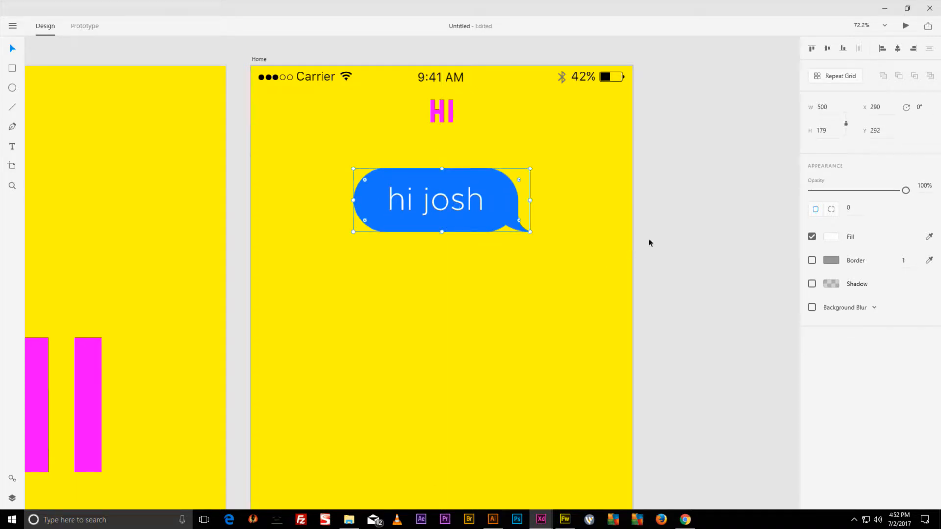
click(689, 197)
scroll(672, 190, down, 1)
scroll(649, 203, up, 2)
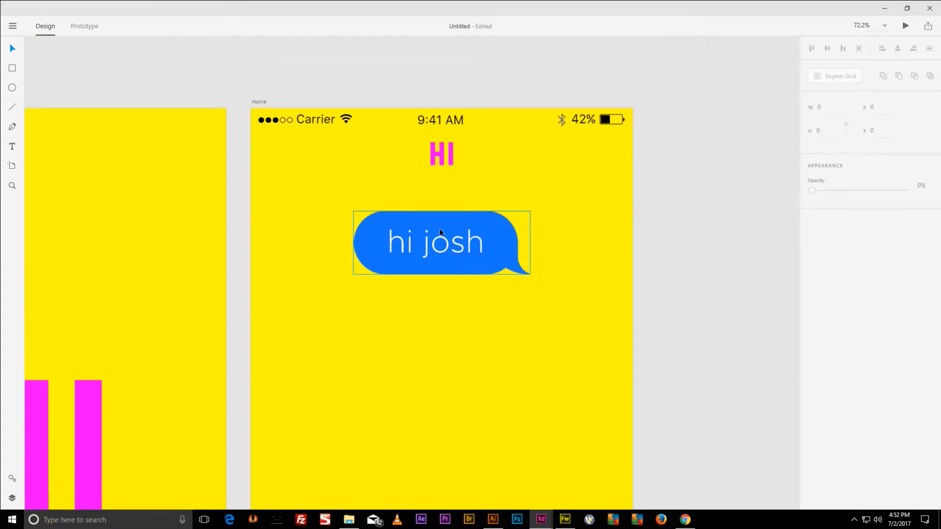
scroll(439, 229, down, 2)
scroll(438, 225, up, 2)
scroll(438, 228, down, 2)
scroll(440, 227, down, 1)
scroll(443, 210, up, 2)
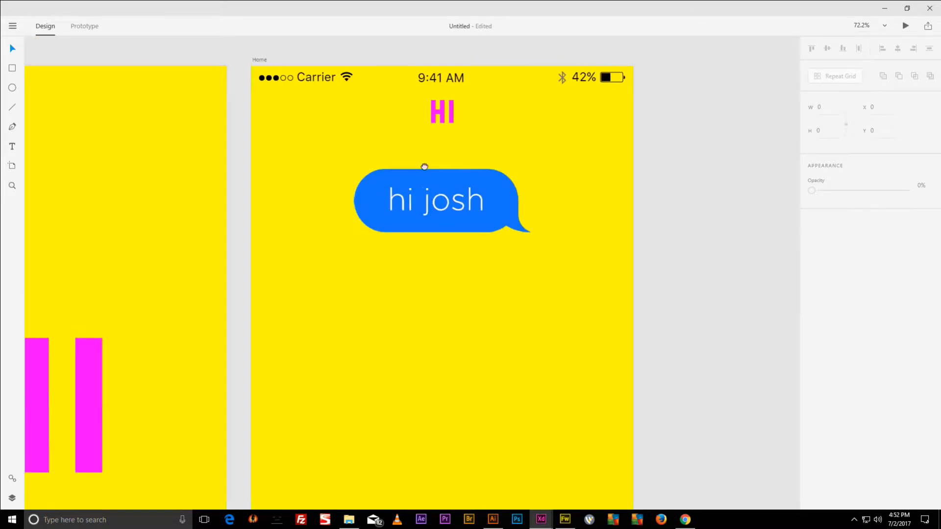
Select the large HI logo on the Splash Screen and switch to Prototype mode, dismissing its introduction.
scroll(642, 219, down, 3)
drag(594, 195, 536, 118)
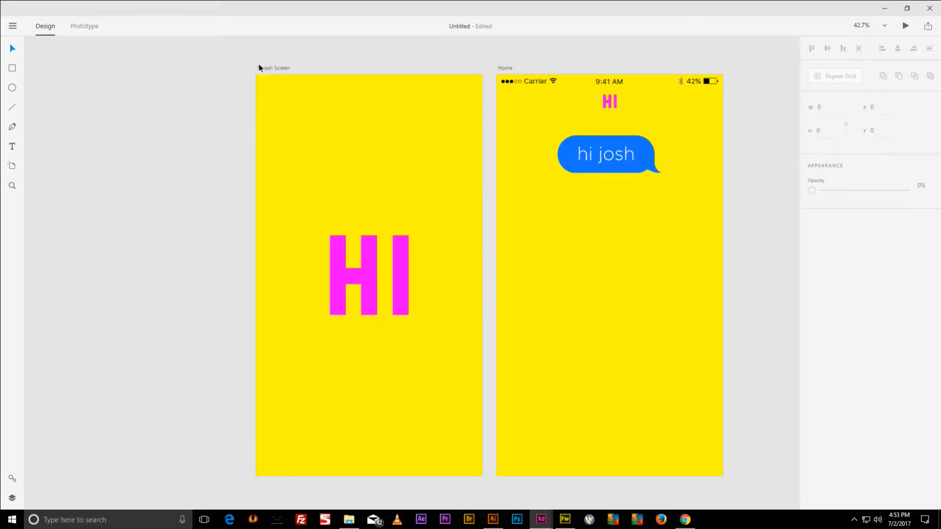
click(405, 249)
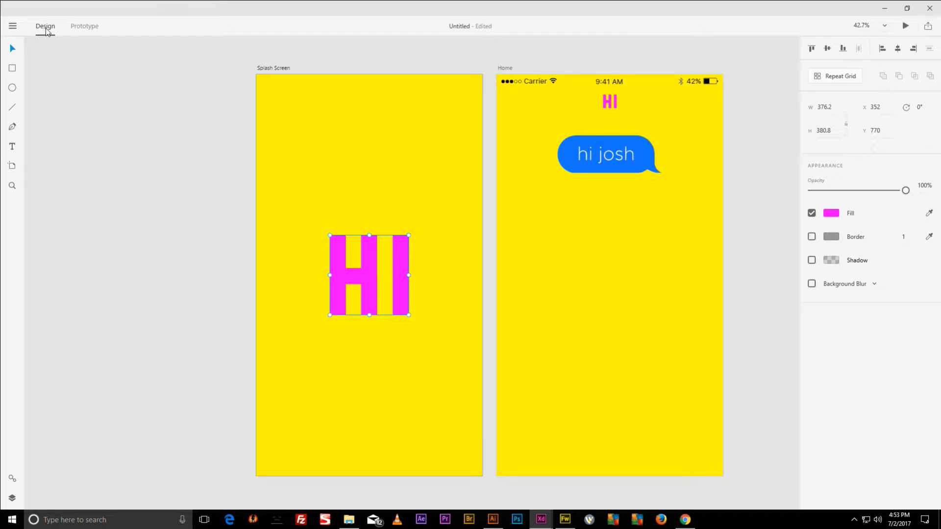
click(88, 27)
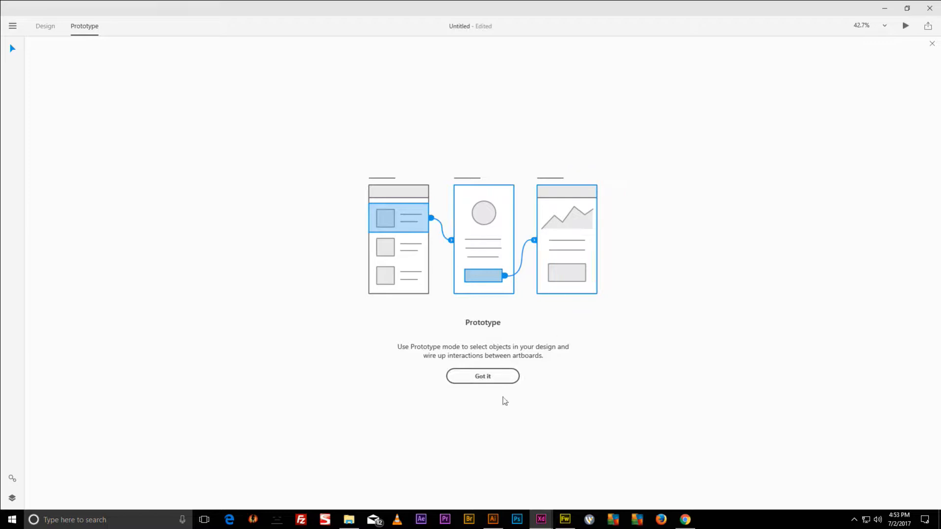
click(500, 376)
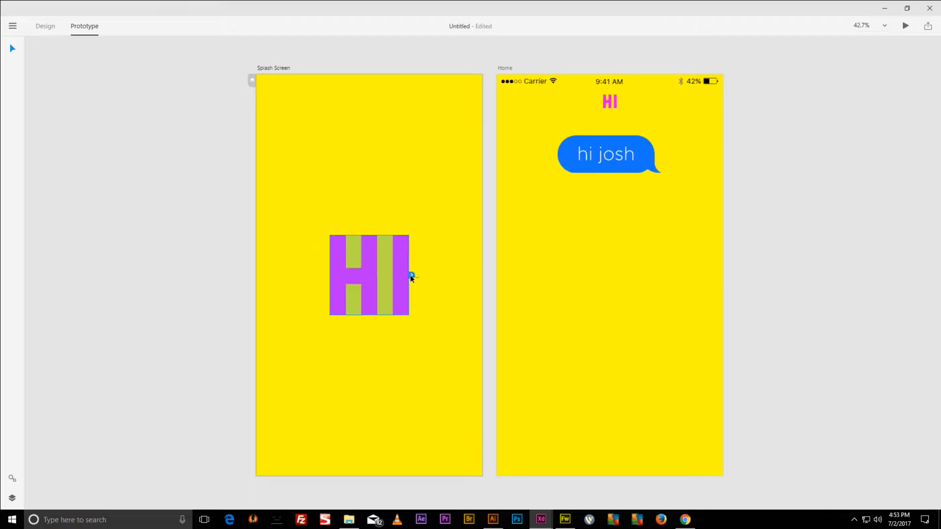
Link the large HI logo on the Splash Screen to the Home artboard as its prototype target.
drag(412, 278, 495, 181)
click(516, 152)
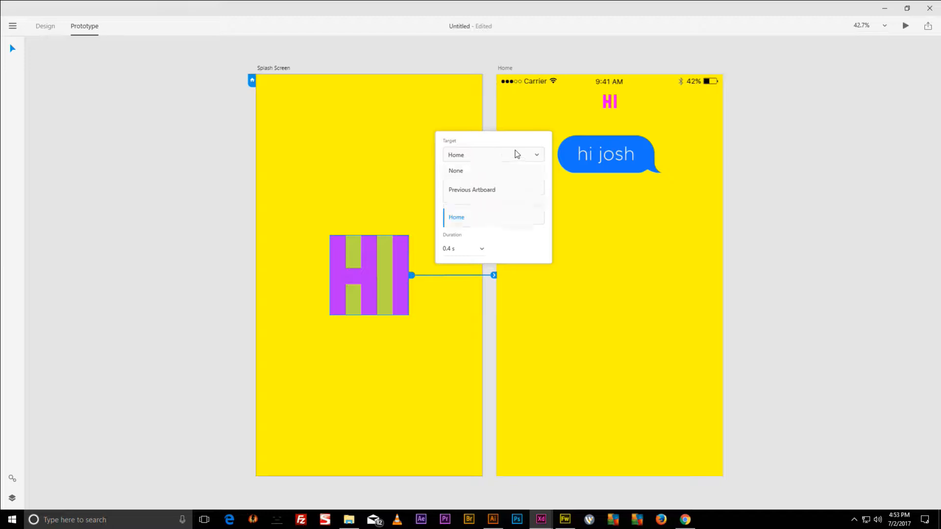
click(515, 155)
Set the transition of the logo's link to the Home artboard to Push Up.
click(499, 189)
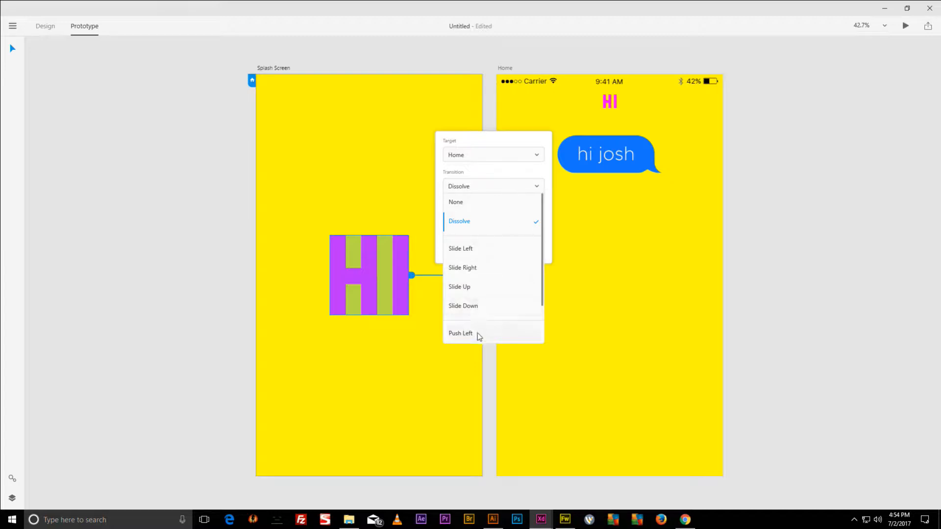
scroll(504, 296, down, 1)
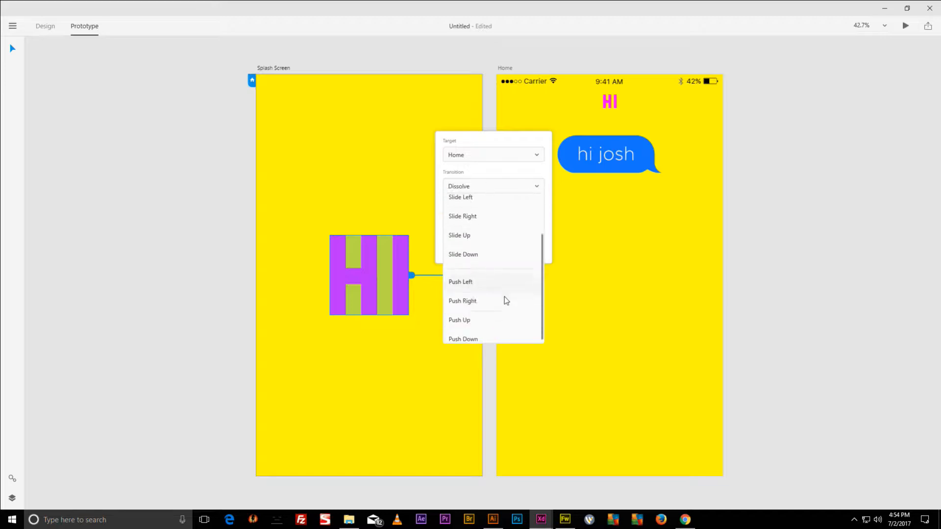
click(516, 178)
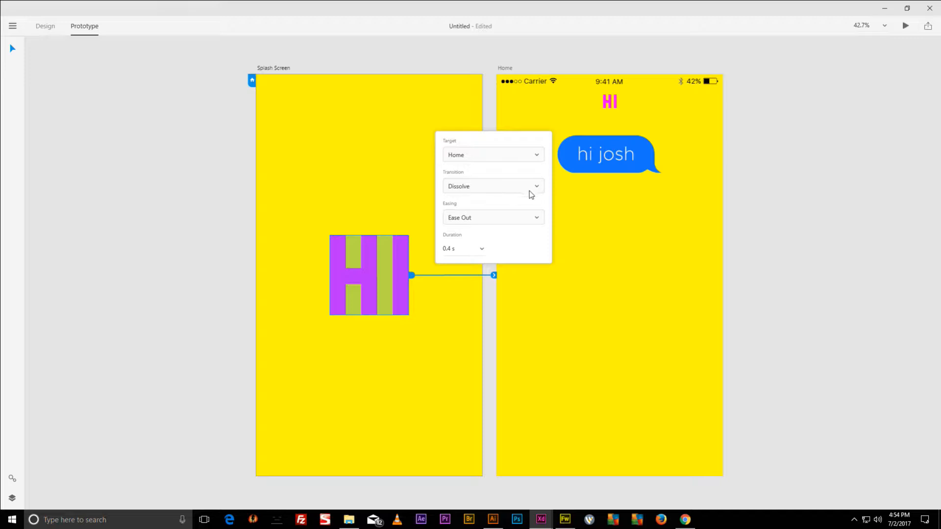
click(504, 189)
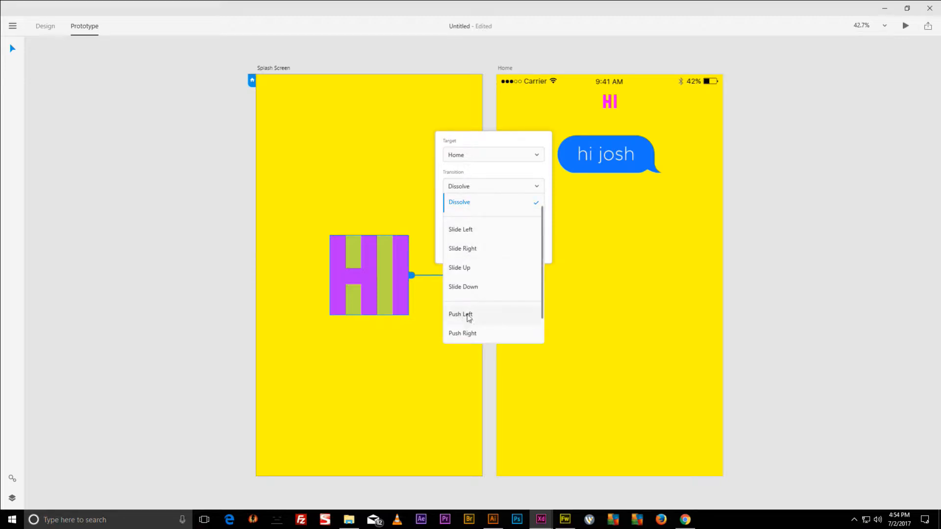
scroll(468, 317, down, 2)
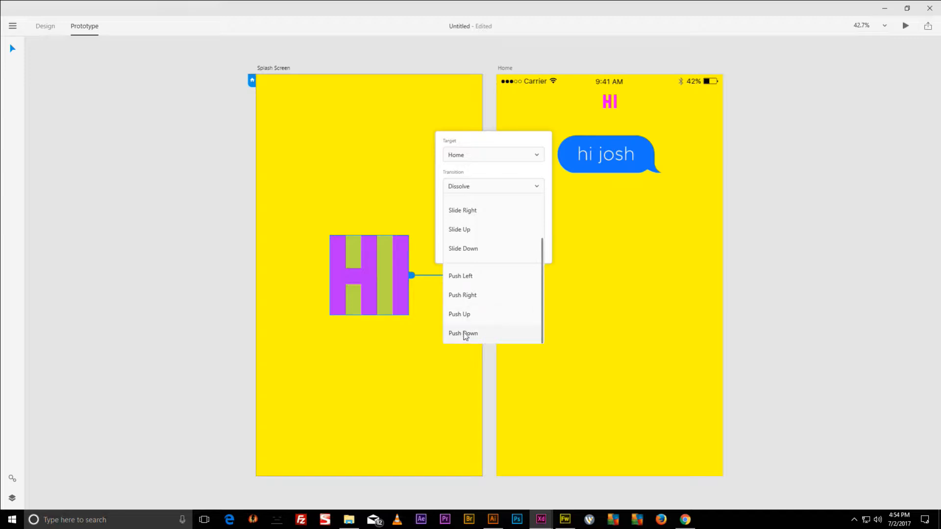
click(468, 315)
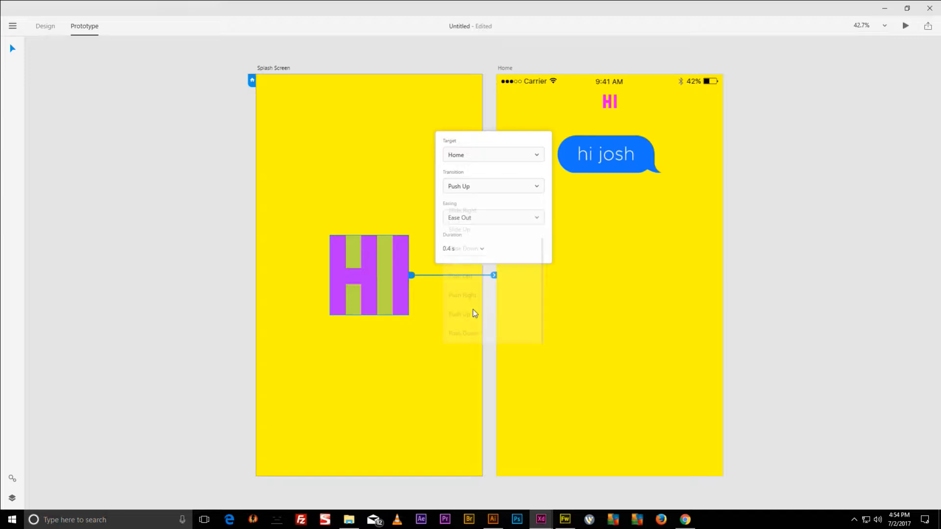
Set the link's easing to Ease In-Out and its duration to 1 s, and close the link settings.
click(526, 216)
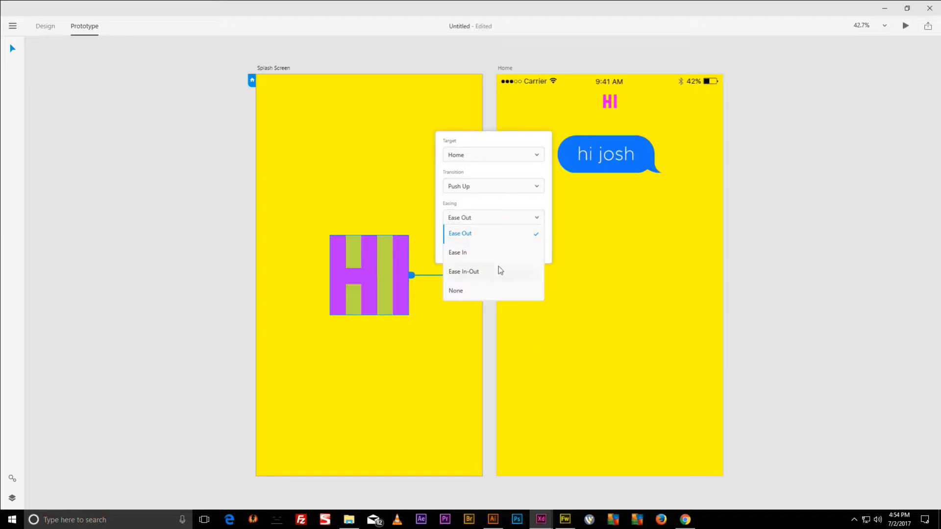
click(471, 272)
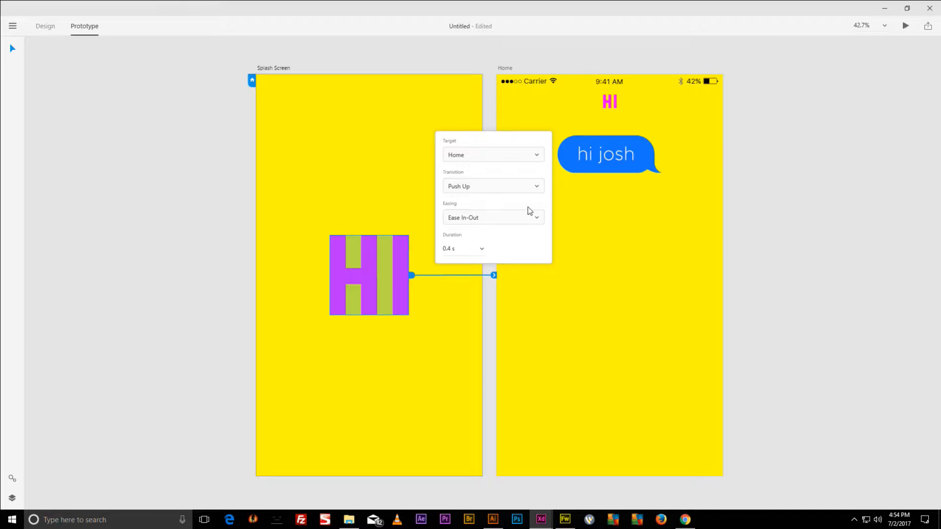
click(482, 250)
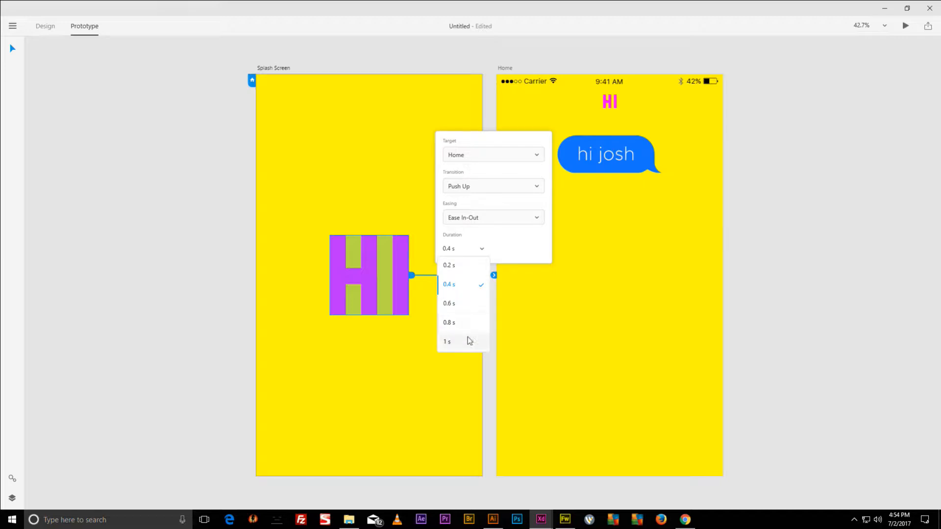
click(455, 345)
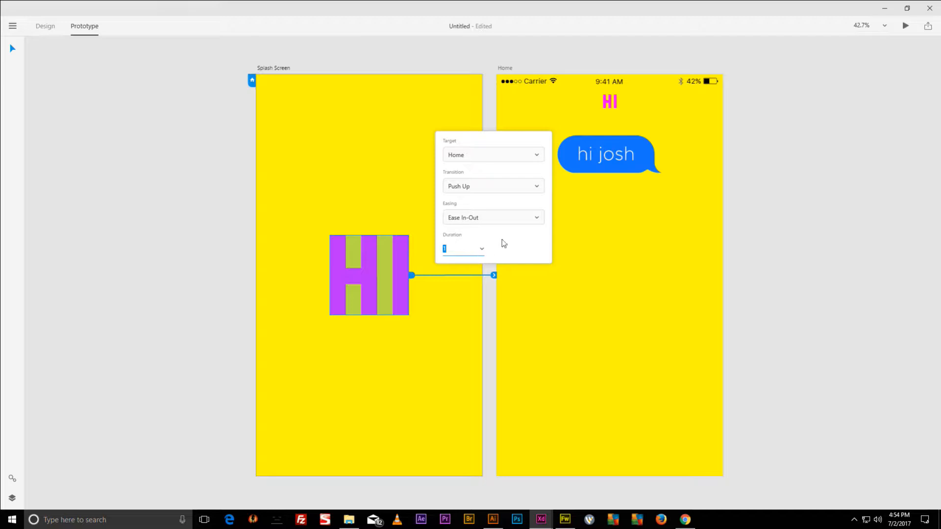
click(770, 154)
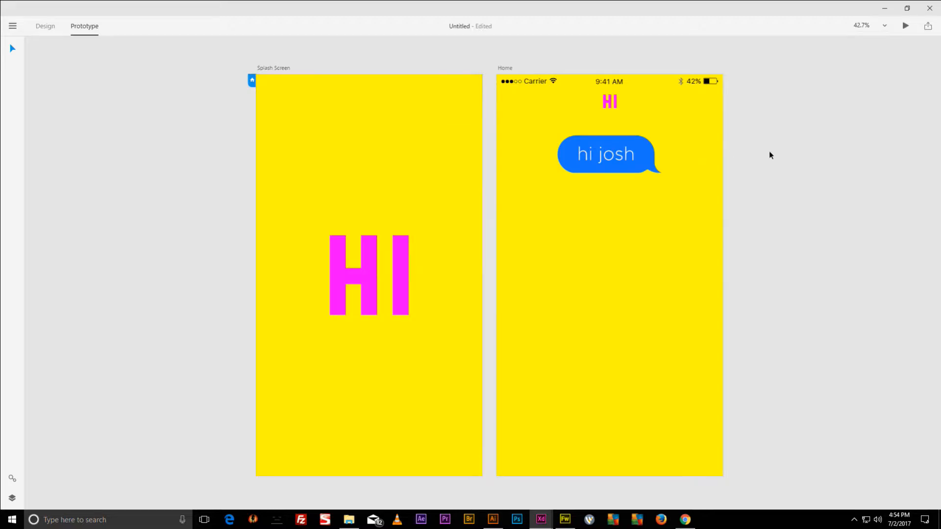
Preview the prototype, test the logo's link from the Splash Screen to Home, and close the preview.
click(905, 27)
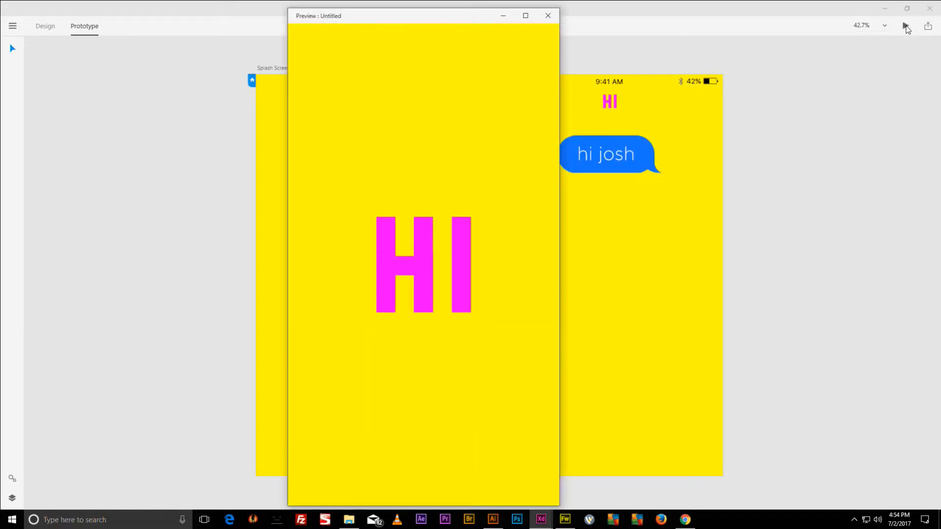
drag(400, 20, 459, 12)
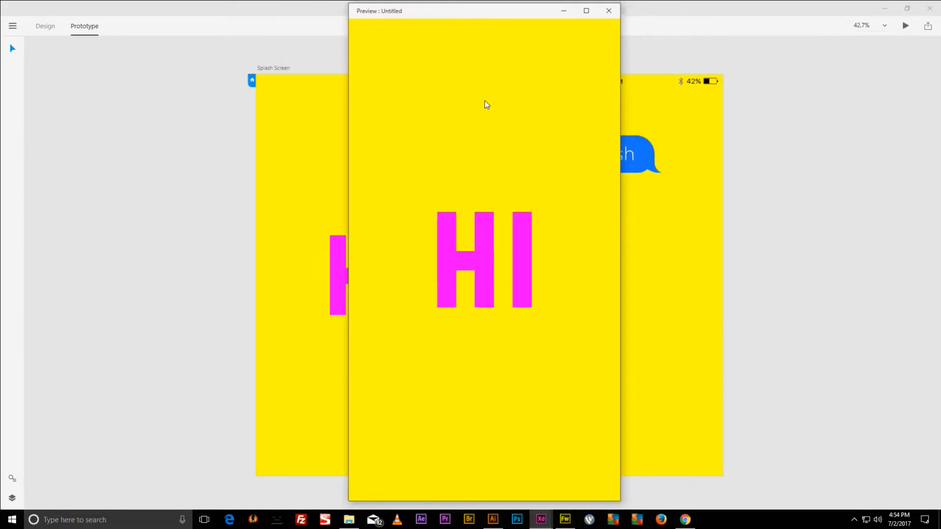
click(480, 242)
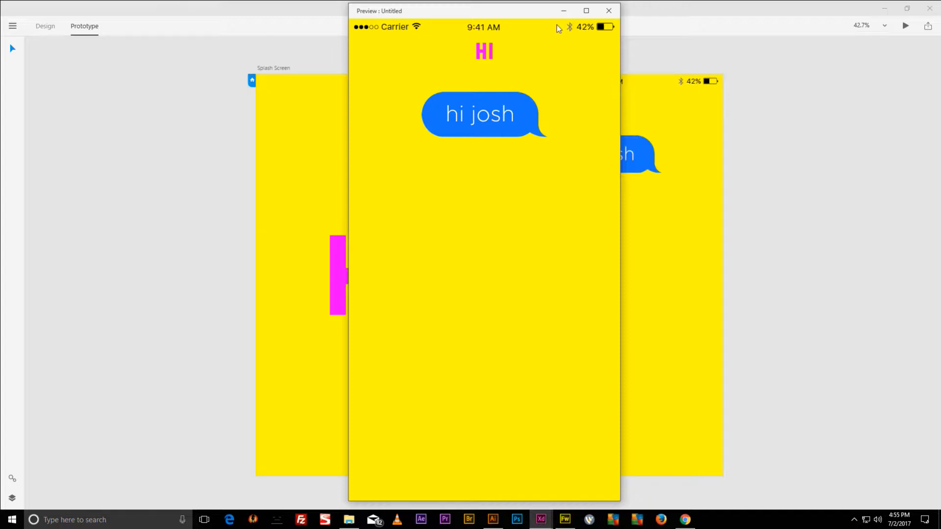
click(609, 11)
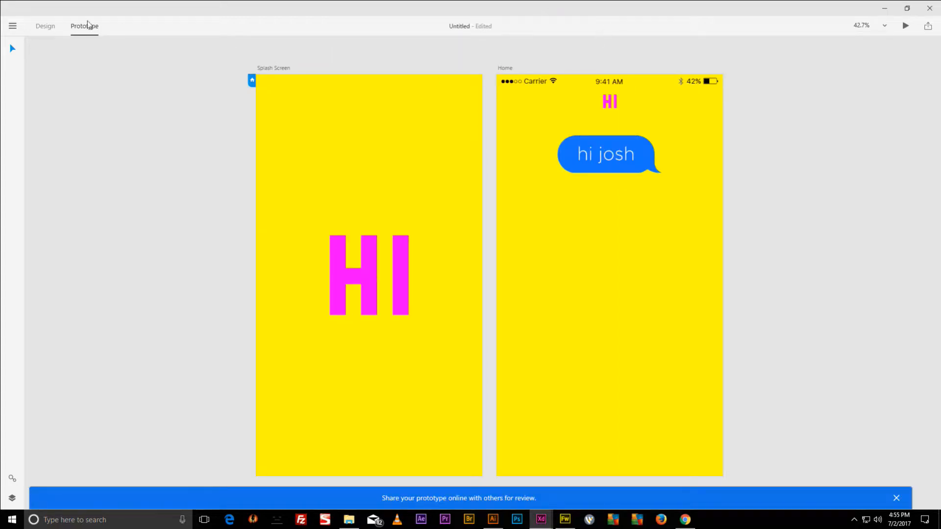
Return to Design mode and begin saving the document under a new name, creating and opening a Projects folder inside HI APP on the Desktop.
click(44, 27)
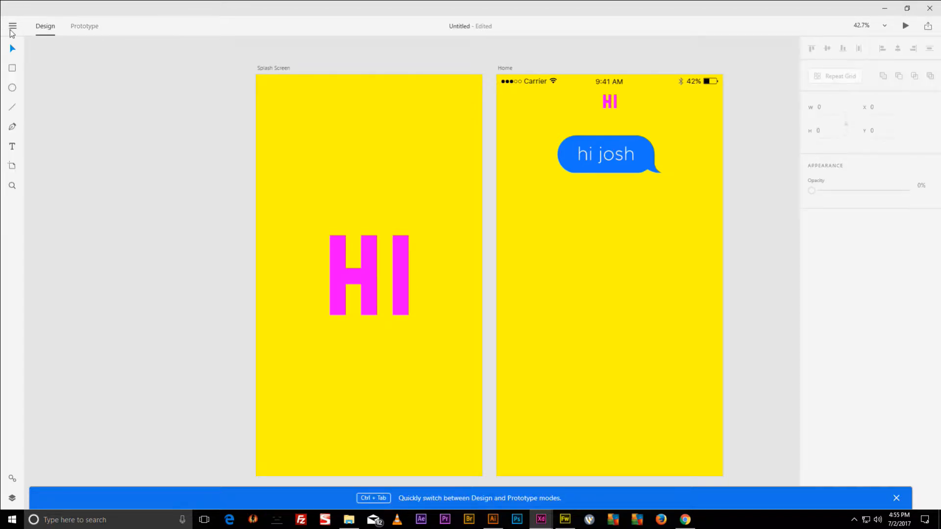
click(13, 28)
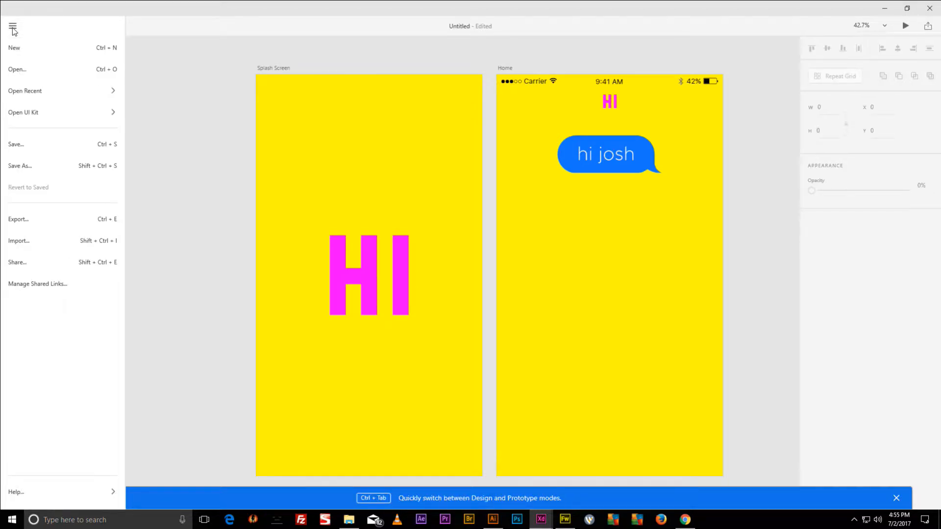
click(22, 166)
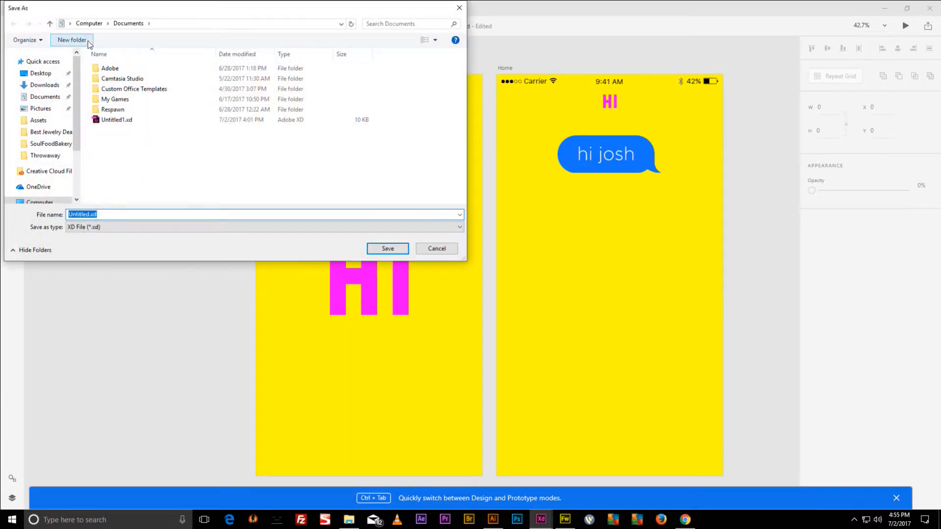
click(89, 24)
double_click(102, 85)
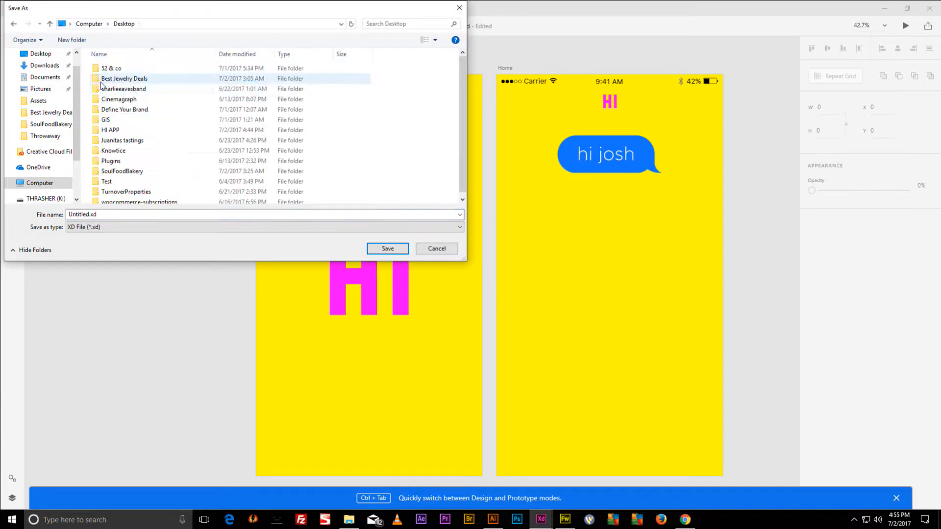
double_click(107, 130)
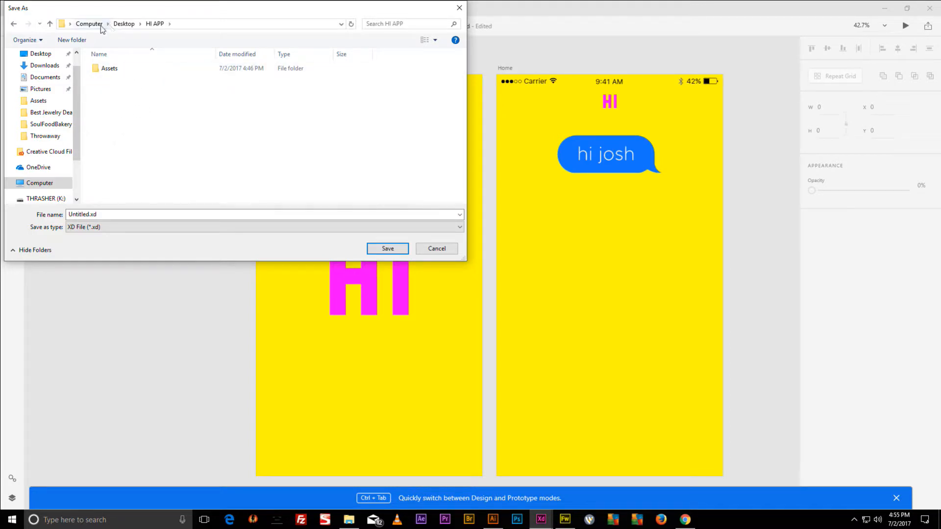
click(72, 40)
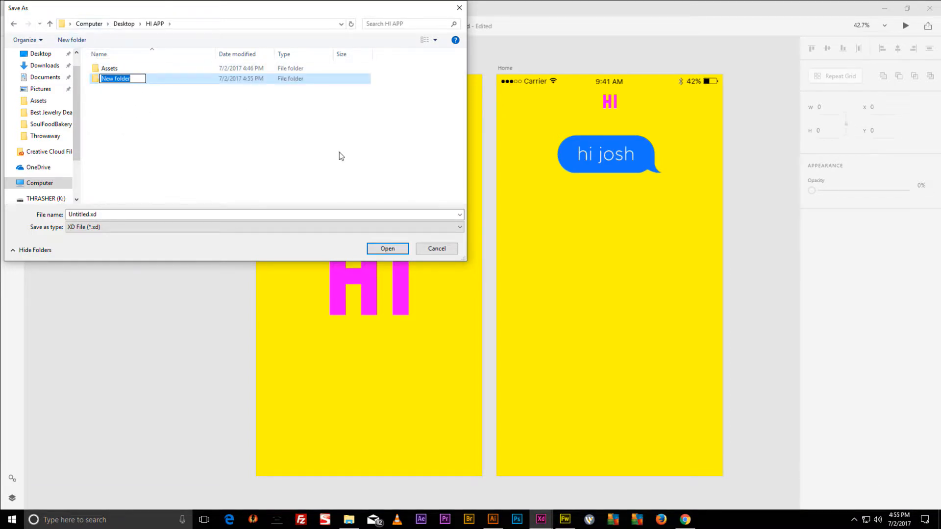
text(Projects)
key(Return)
double_click(111, 80)
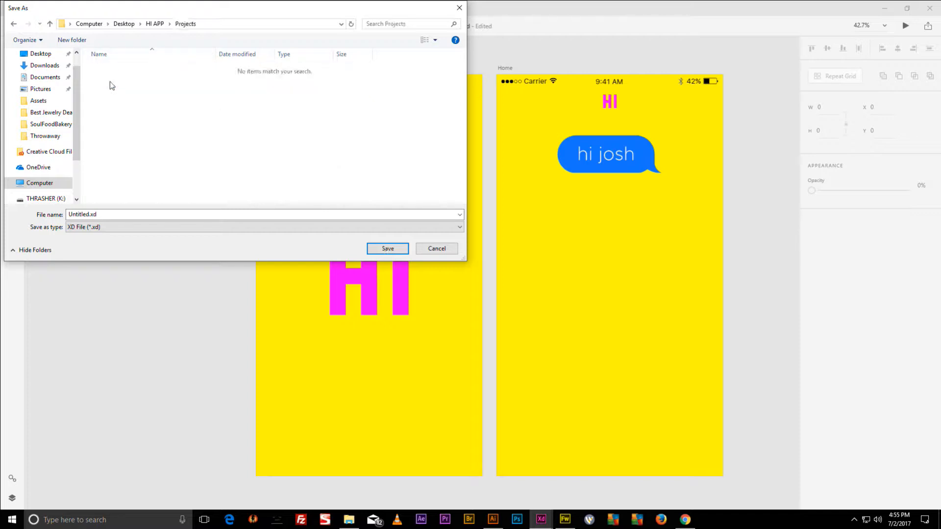
Save the document as HI 0.1 in the Projects folder.
click(111, 214)
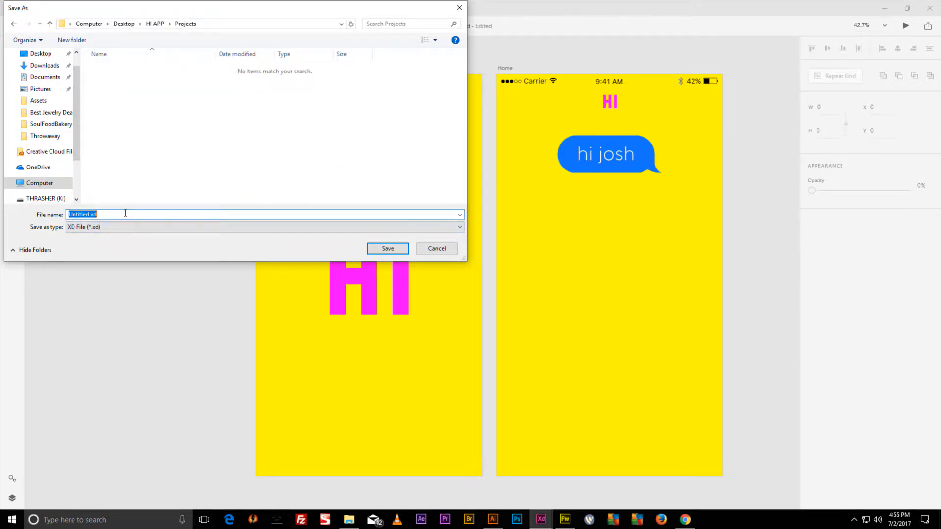
text(HI 0.1)
click(388, 248)
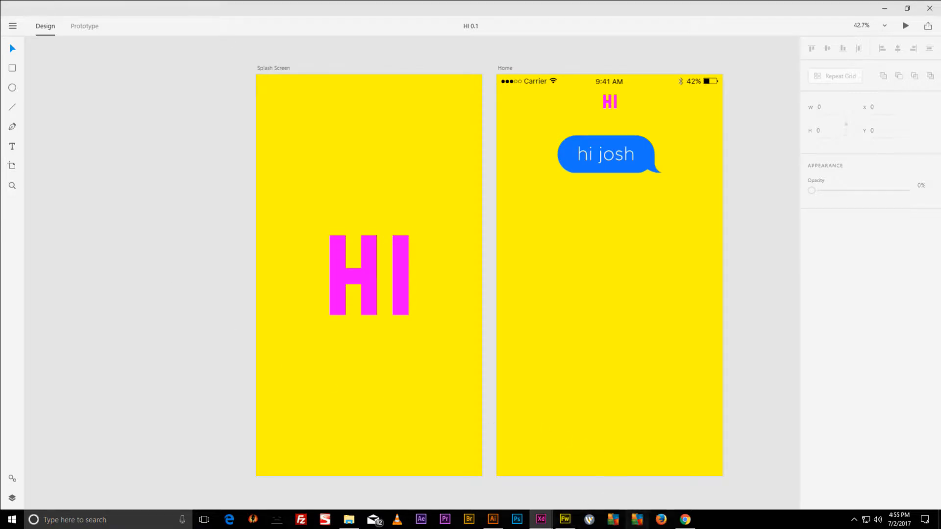
Open the Creative Cloud desktop app, move its window clear of the Splash Screen artboard, and show its Home page.
click(854, 520)
click(844, 499)
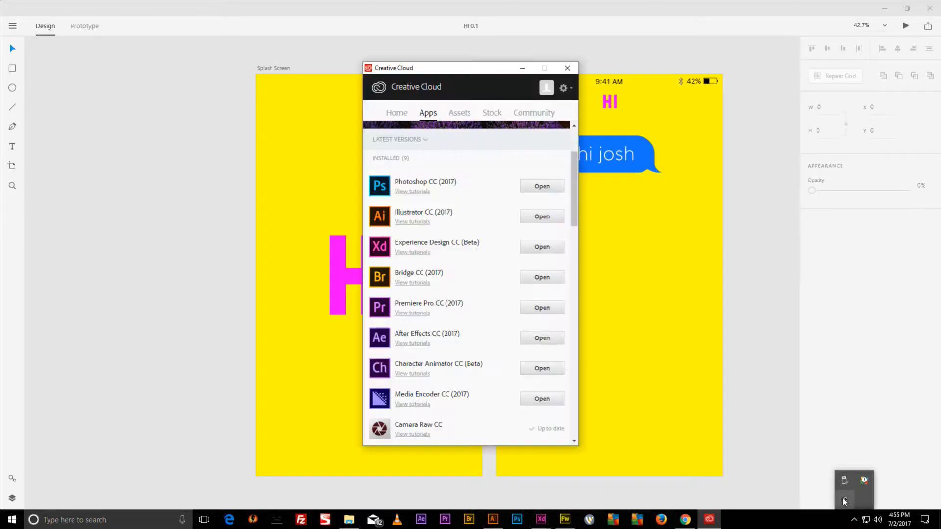
drag(453, 73, 778, 56)
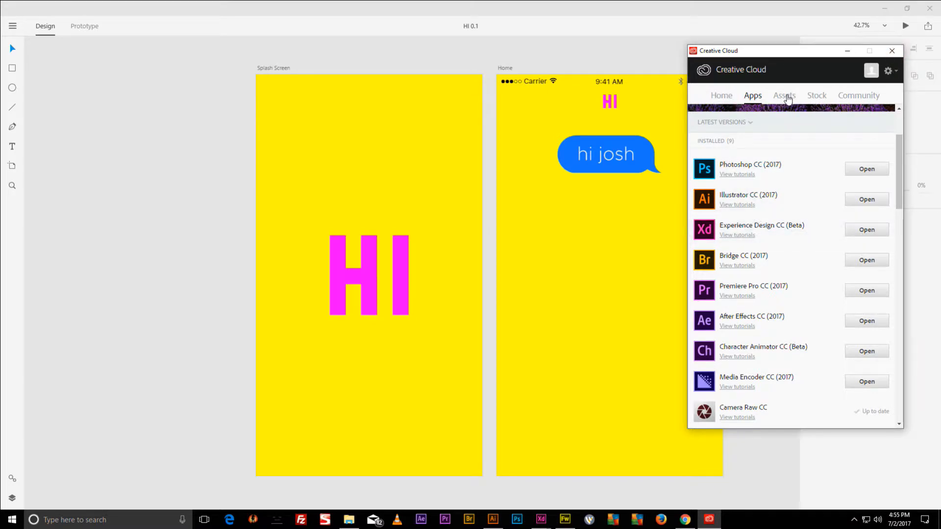
click(785, 96)
click(723, 98)
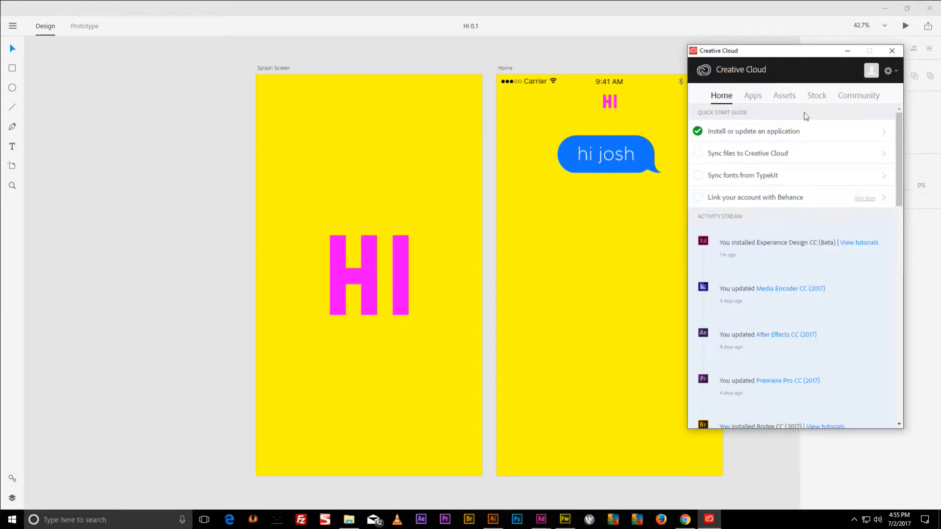
Open the local Creative Cloud Files folder from the Creative Cloud app and reduce it to a floating window beside the Splash Screen logo.
click(894, 73)
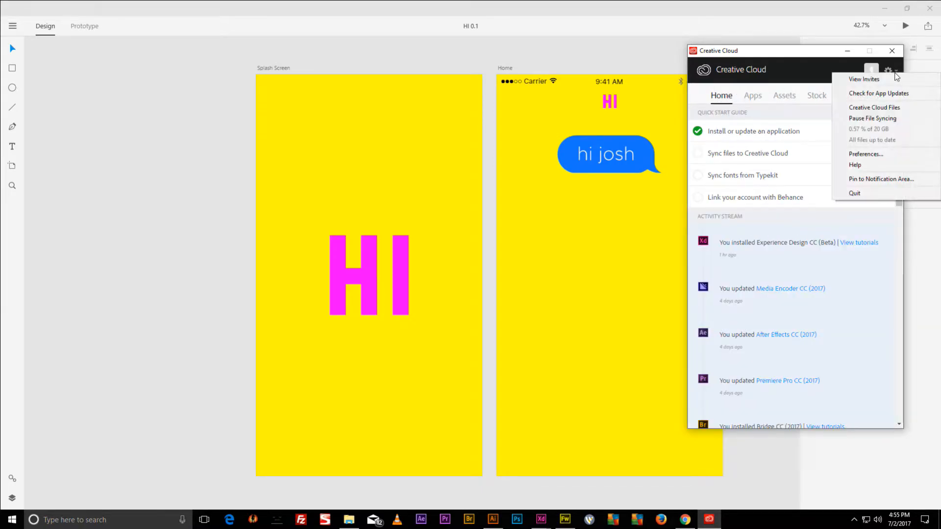
click(870, 110)
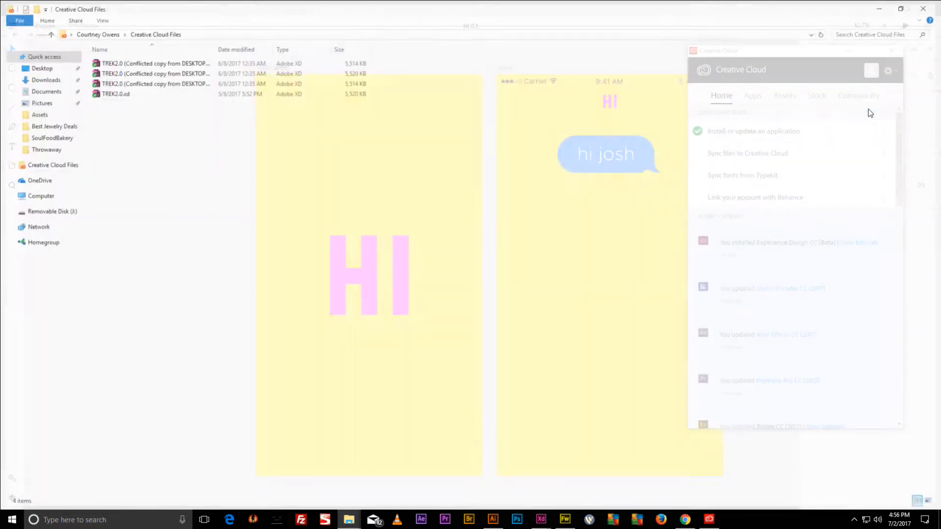
double_click(235, 7)
drag(509, 62, 691, 25)
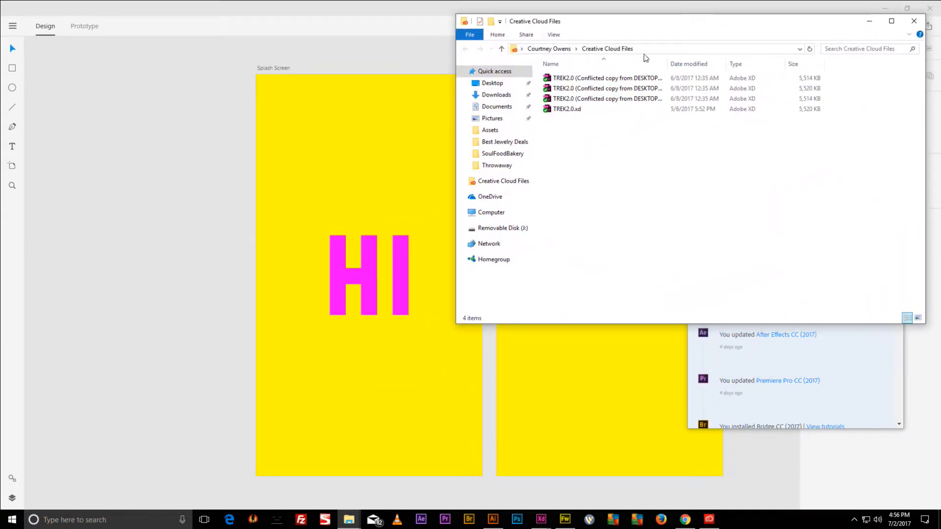
Open the HI APP Projects folder in a second floating window and move HI 0.1.xd into the Creative Cloud Files folder.
click(353, 519)
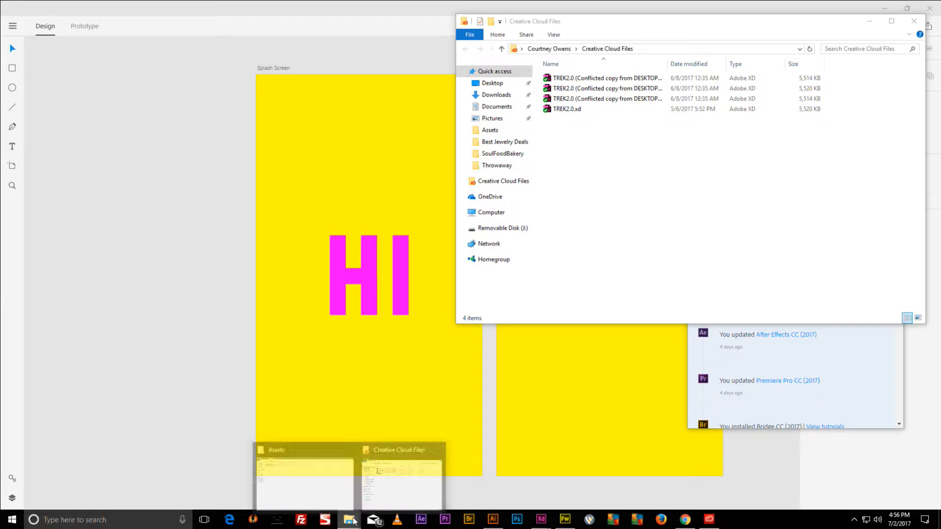
click(341, 478)
click(151, 31)
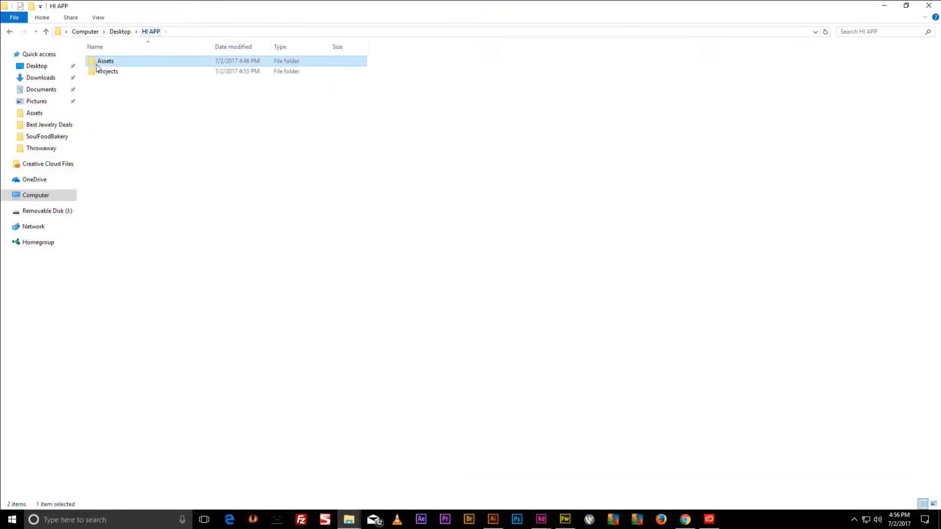
double_click(118, 72)
drag(196, 6, 338, 220)
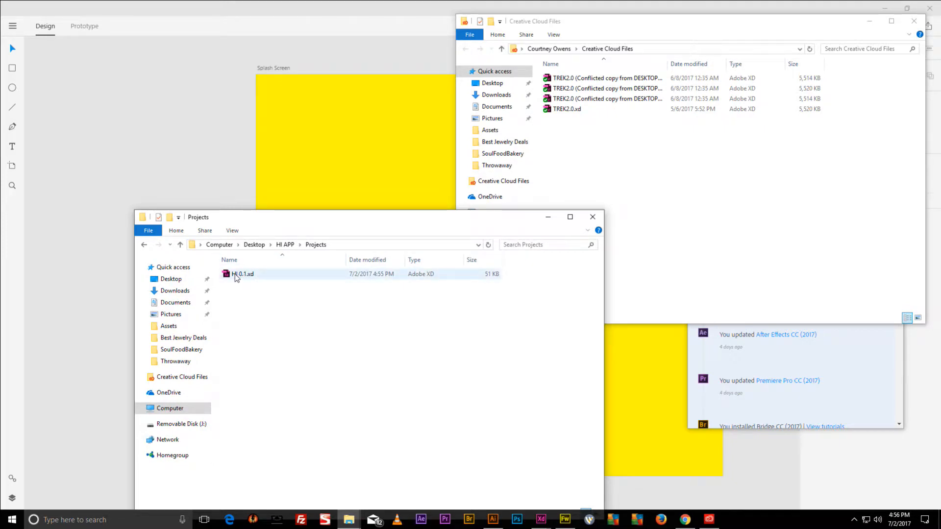
drag(236, 277, 608, 159)
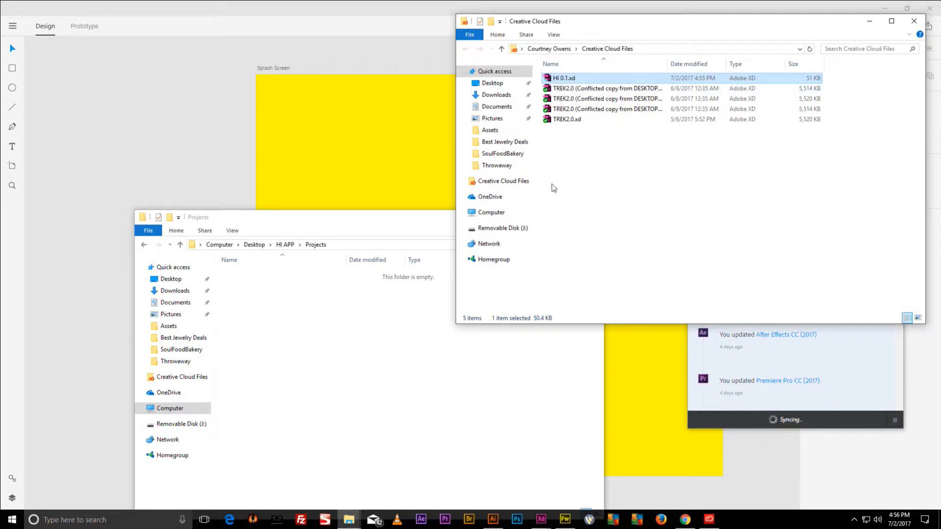
Open the AirServer phone mirror and minimize the Creative Cloud Files, Adobe XD, Creative Cloud and Projects windows behind it.
click(277, 519)
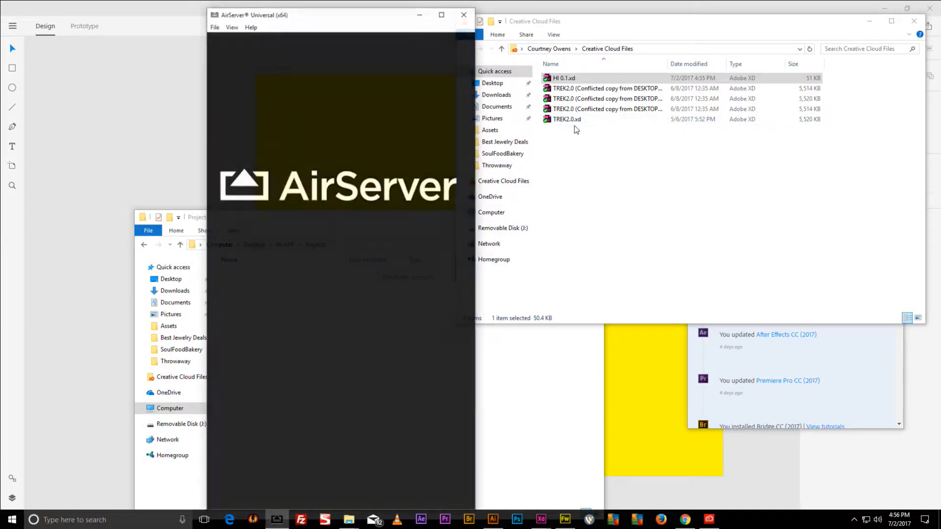
drag(363, 14, 322, 10)
click(869, 21)
click(884, 9)
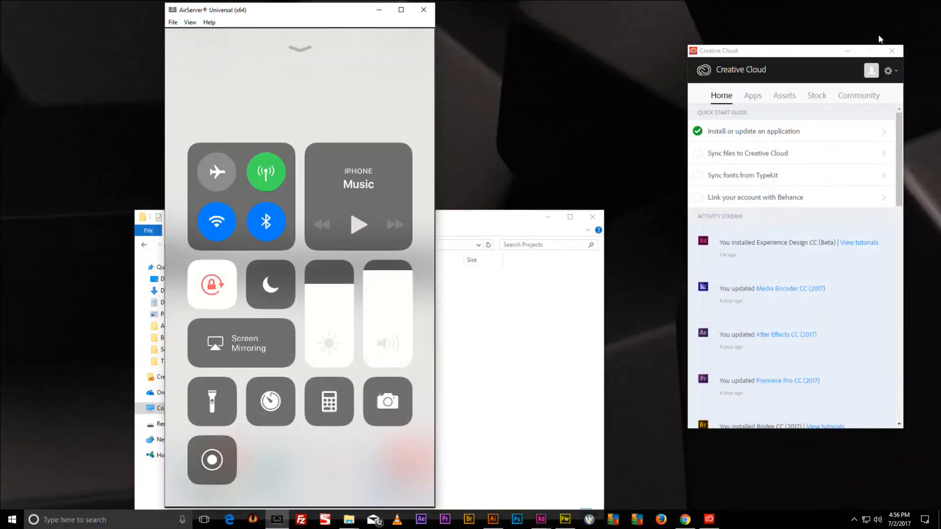
click(856, 51)
click(548, 216)
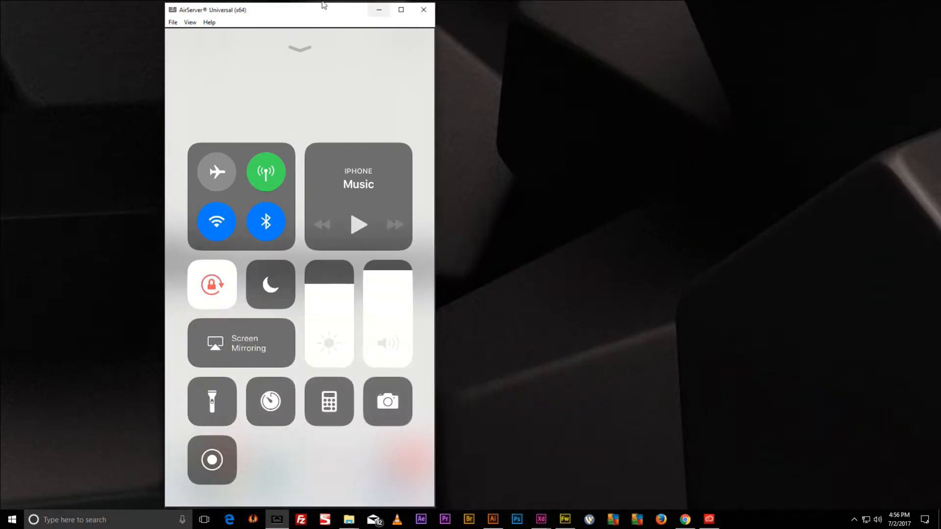
Move the AirServer window toward the middle of the desktop, view the mirrored HI prototype full screen, and close the window.
drag(318, 12, 494, 15)
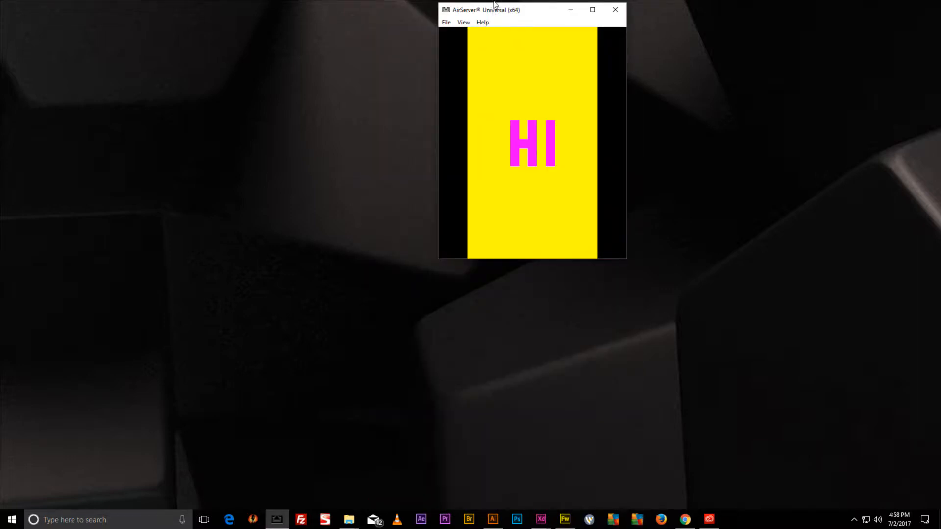
double_click(529, 75)
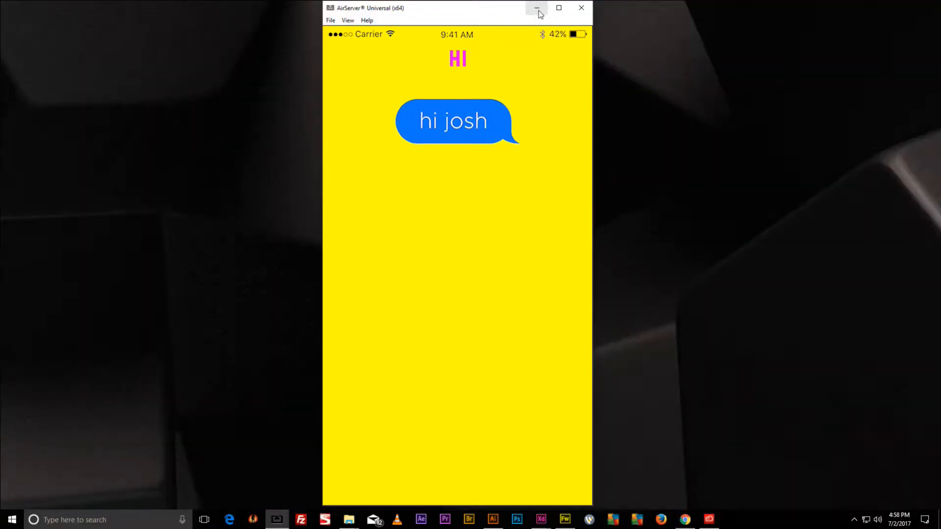
click(581, 8)
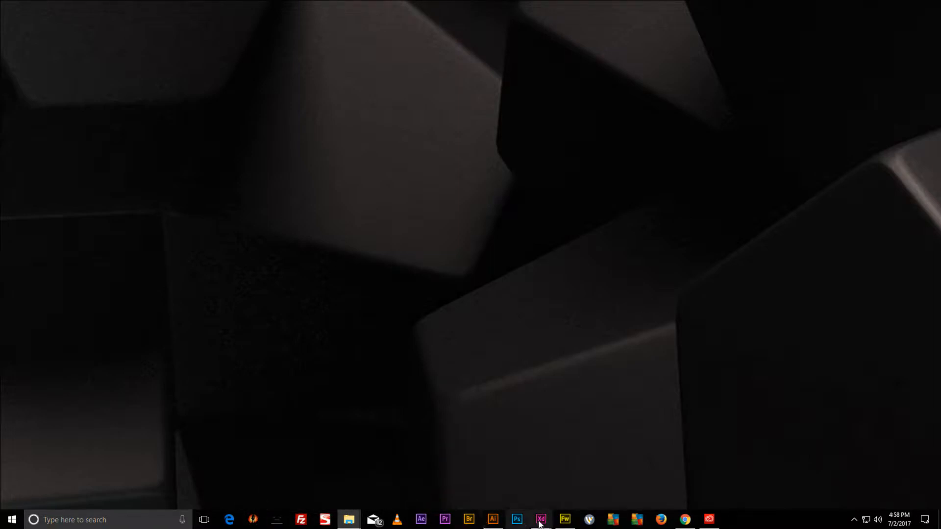
Switch to Adobe XD and, in Prototype mode, link the small HI logo on the Home artboard to the Splash Screen artboard.
mouse_move(541, 518)
click(548, 491)
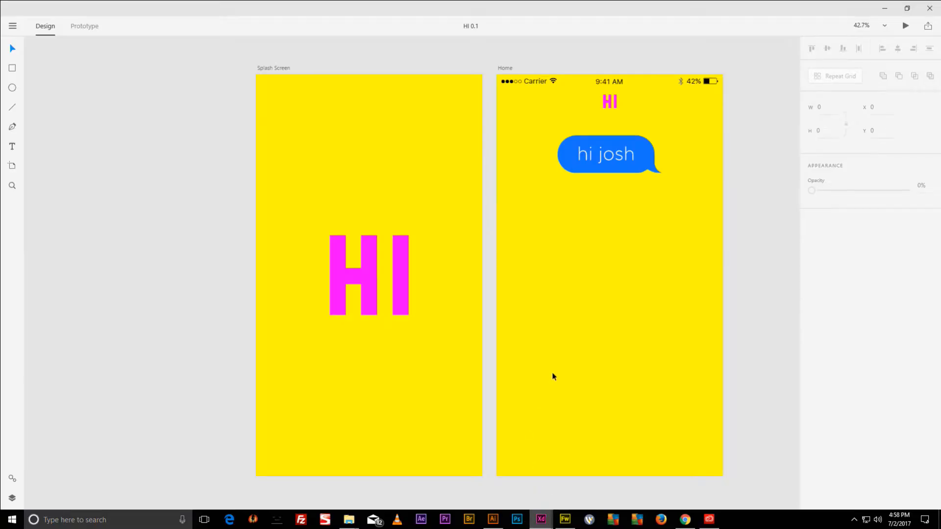
click(82, 28)
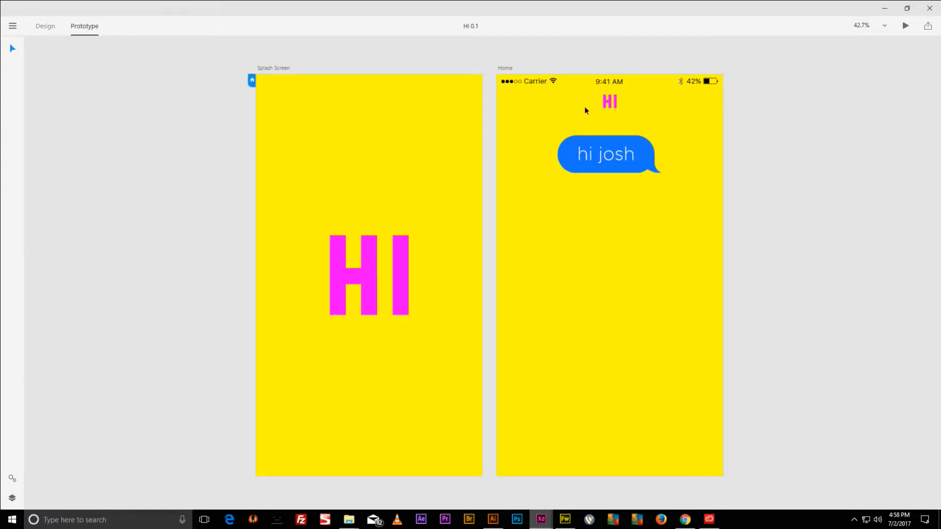
click(611, 104)
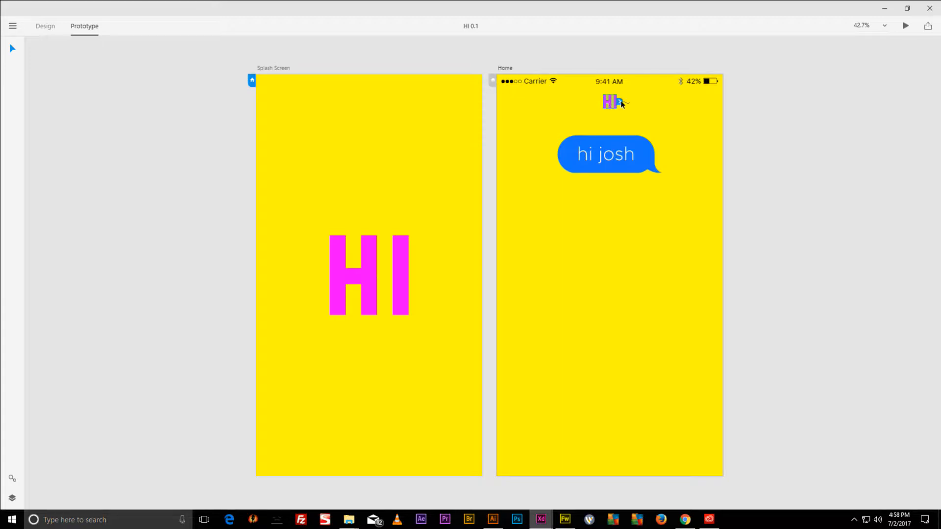
drag(620, 104, 618, 101)
drag(619, 101, 467, 77)
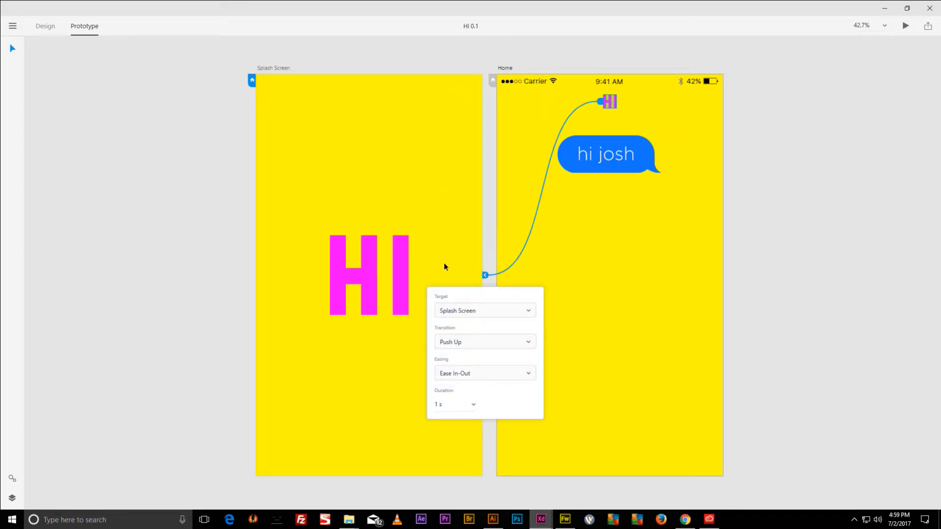
Set the Home-to-Splash Screen link's transition to Push Down.
click(475, 343)
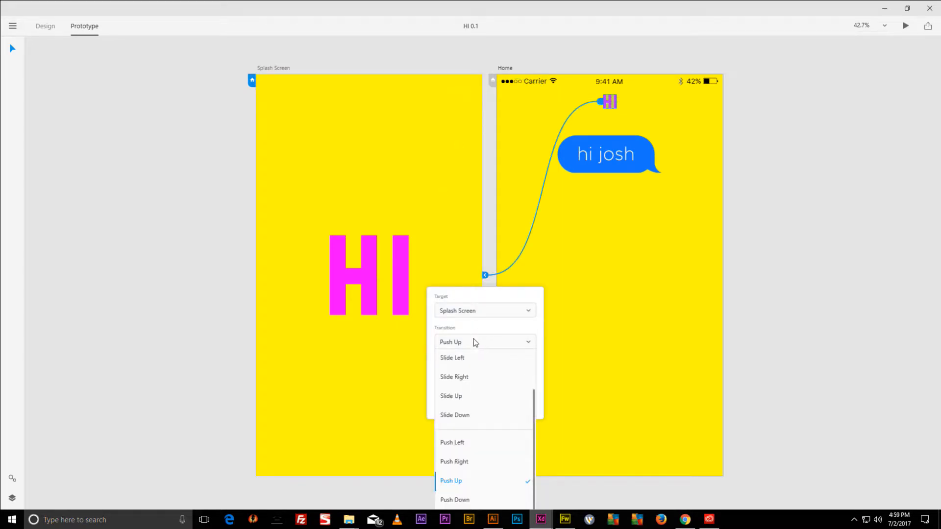
click(455, 500)
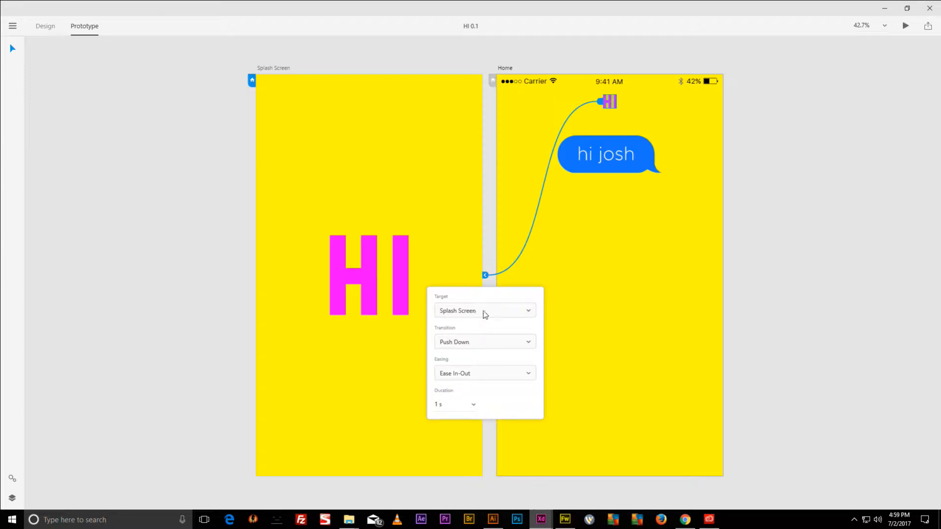
click(536, 53)
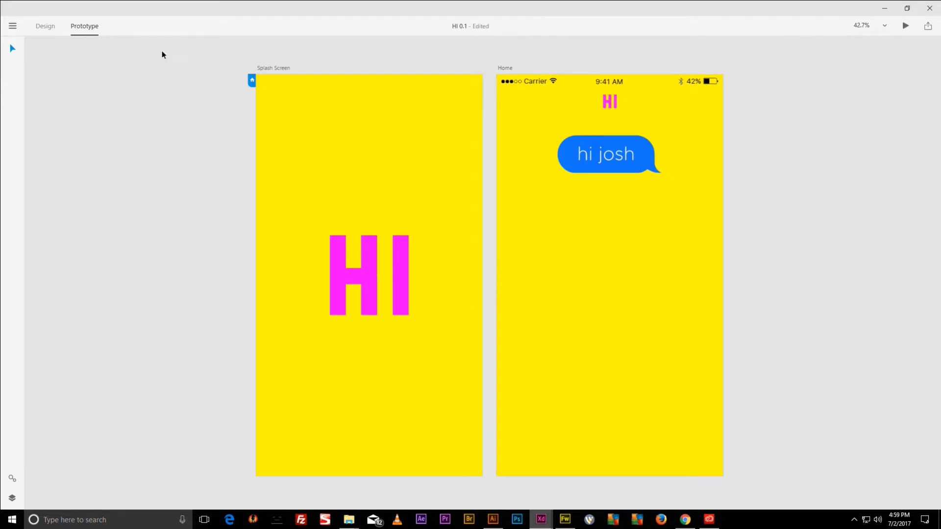
Save the edited HI 0.1 document and minimize Adobe XD.
click(12, 26)
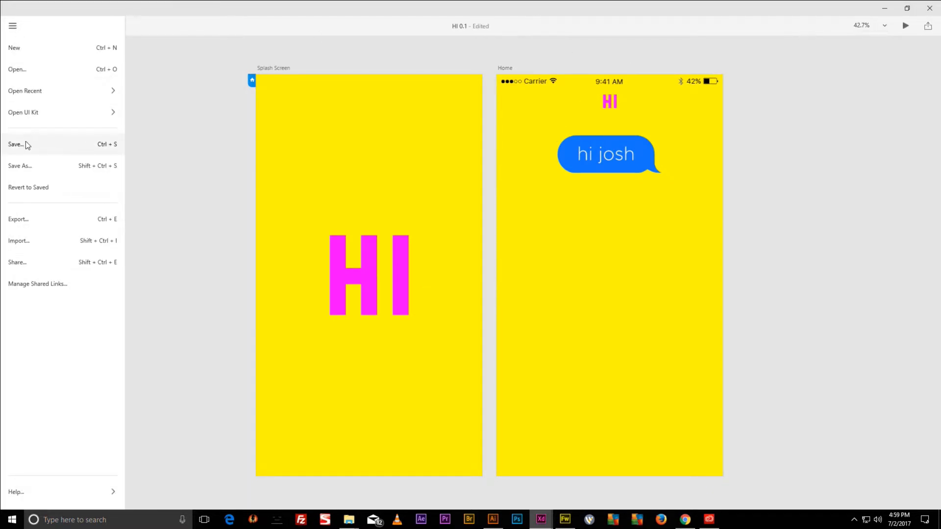
key(Escape)
click(884, 9)
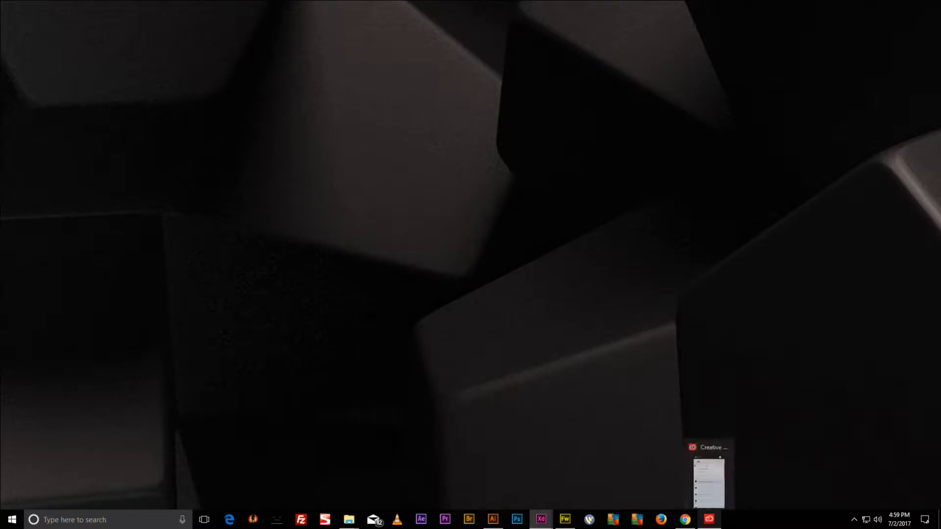
Bring the Creative Cloud app and the Creative Cloud Files and Projects folder windows back onto the desktop.
click(709, 519)
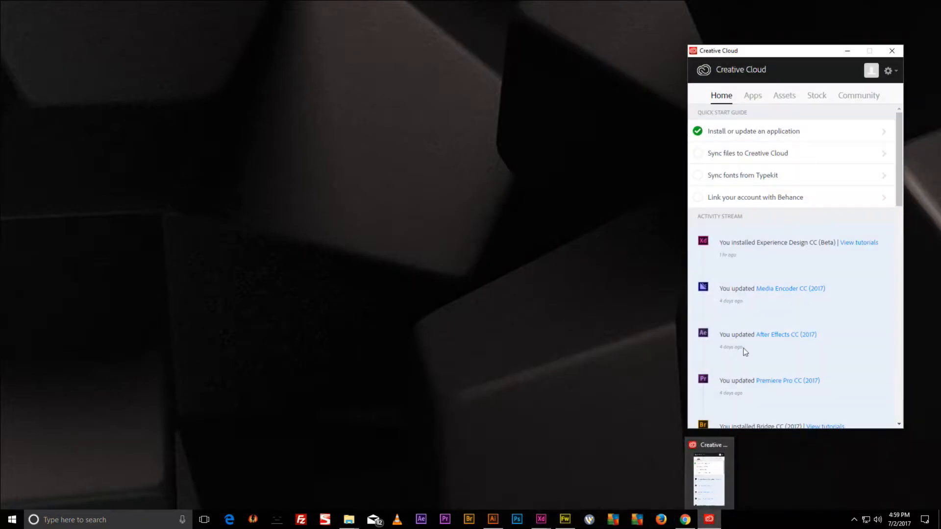
mouse_move(348, 519)
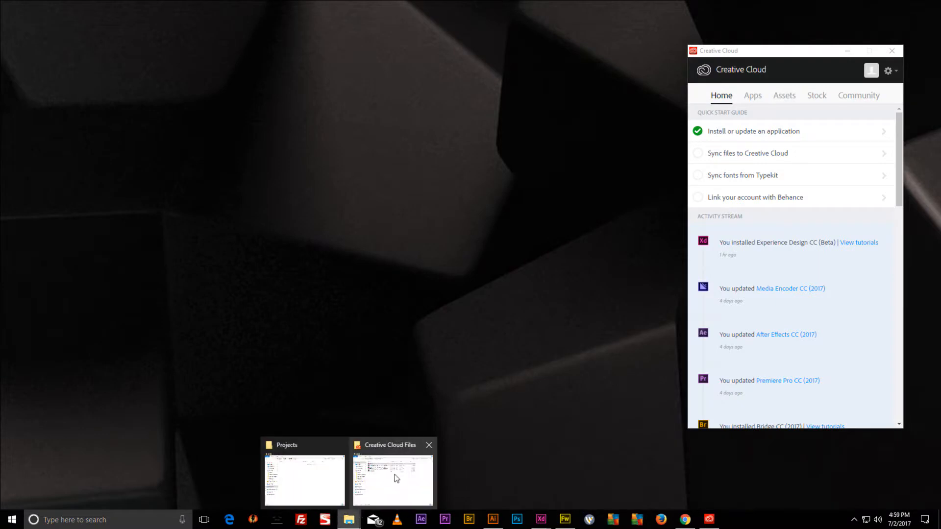
click(394, 477)
click(313, 477)
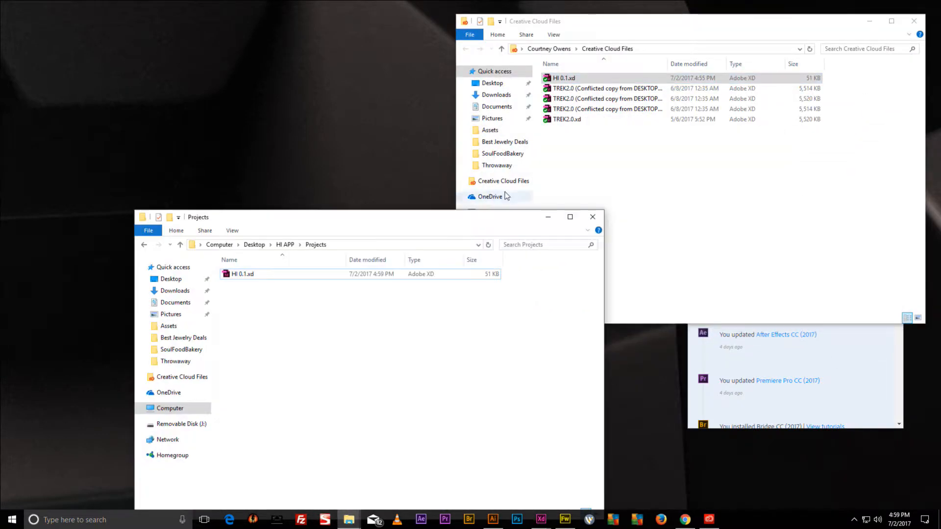
Delete the outdated HI 0.1.xd from Creative Cloud Files and copy the newly saved HI 0.1.xd there from the Projects folder.
click(567, 79)
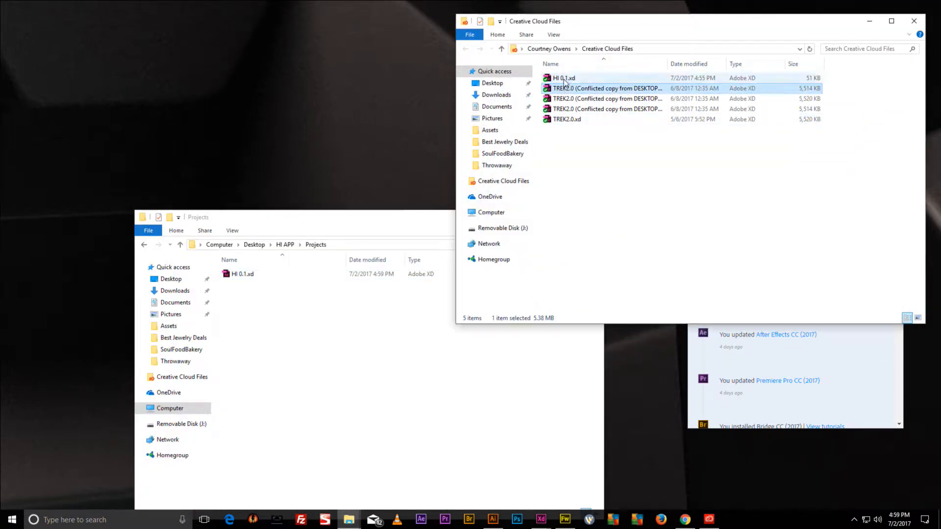
key(Delete)
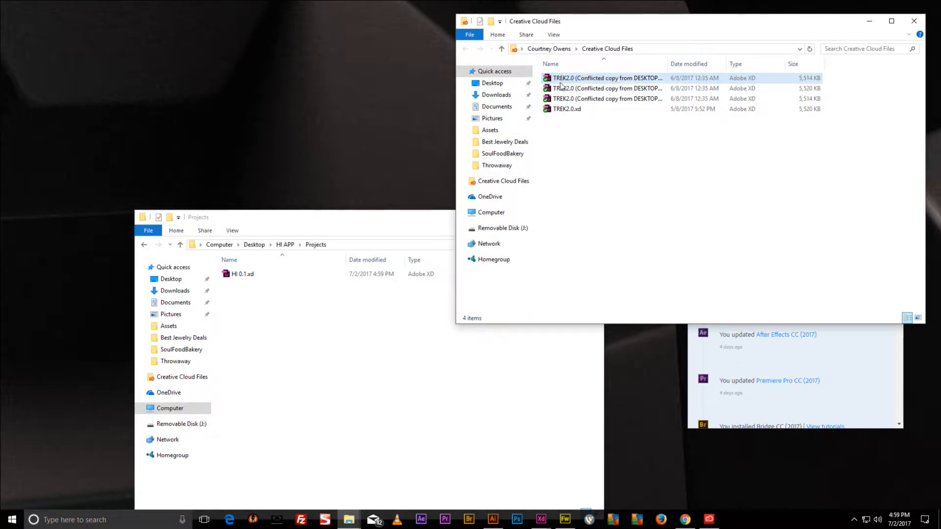
drag(606, 28, 606, 42)
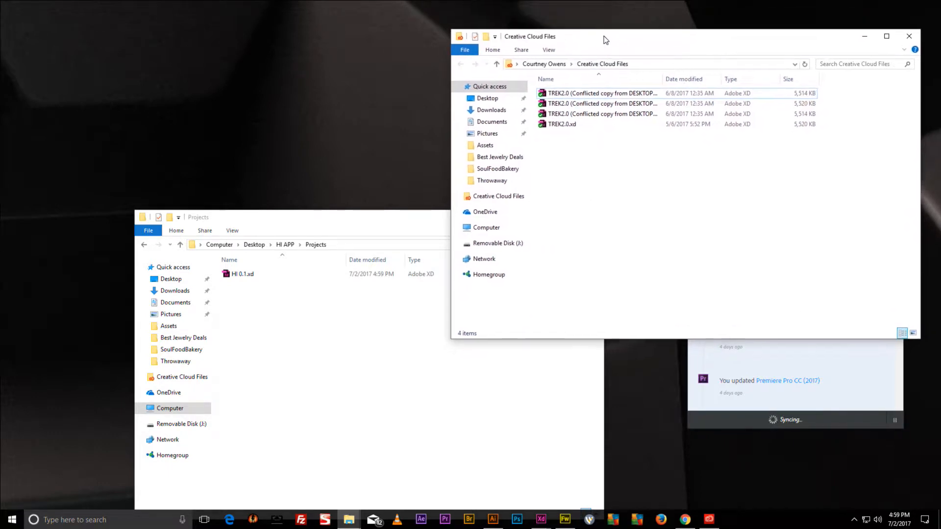
drag(229, 275, 590, 189)
click(618, 217)
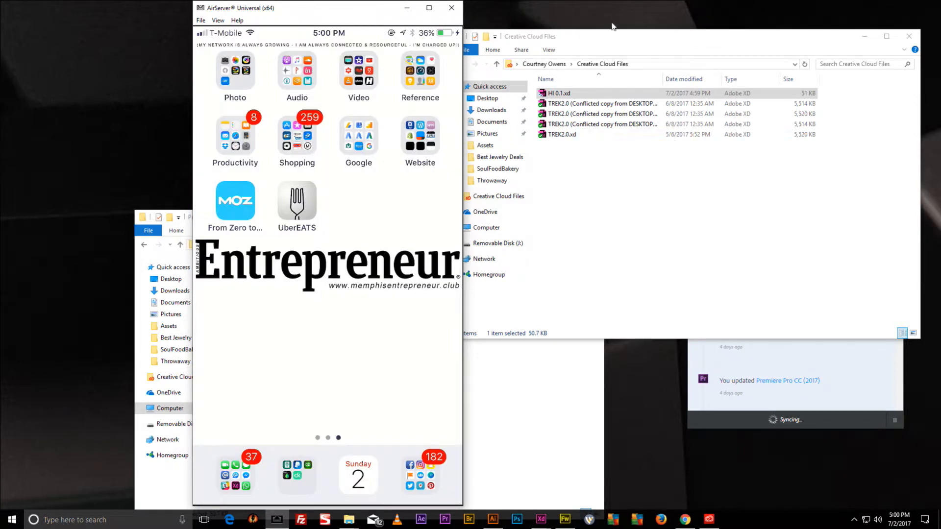
Move the Creative Cloud Files window clear of AirServer and show the phone mirror full screen.
drag(583, 40, 601, 38)
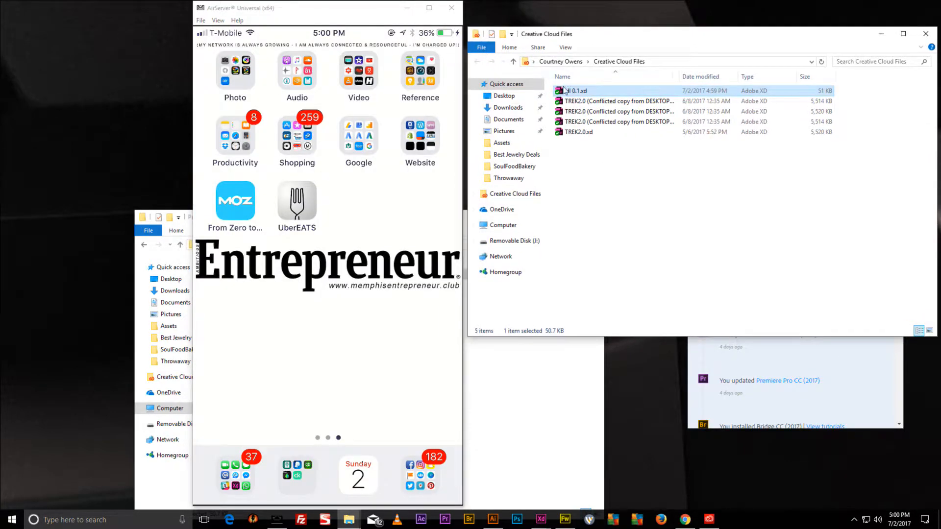
double_click(416, 220)
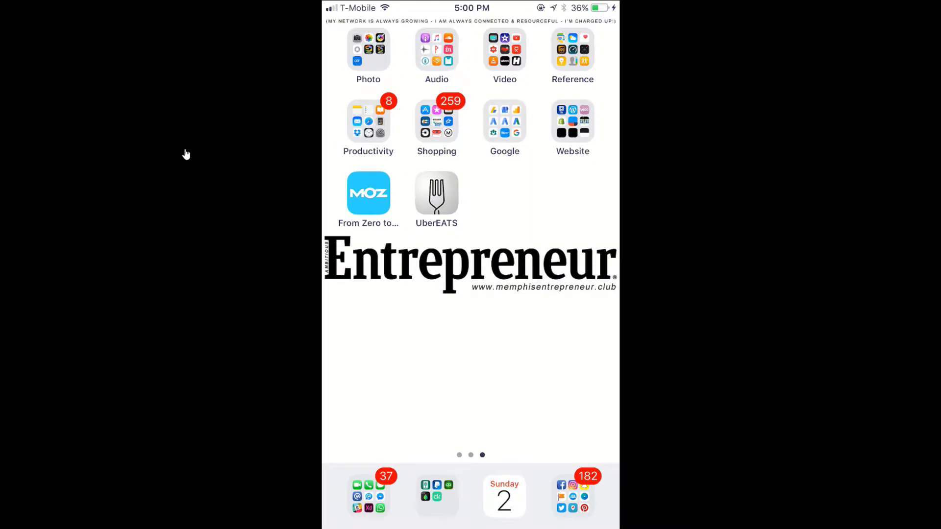
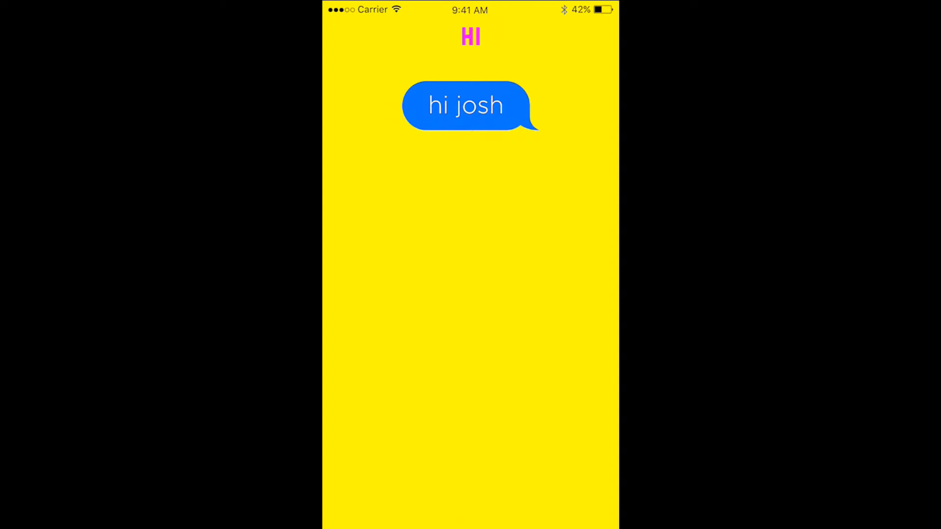
Leave the prototype on the mirrored phone, return to the phone's home screen, and exit the full-screen view.
key(super)
key(super)
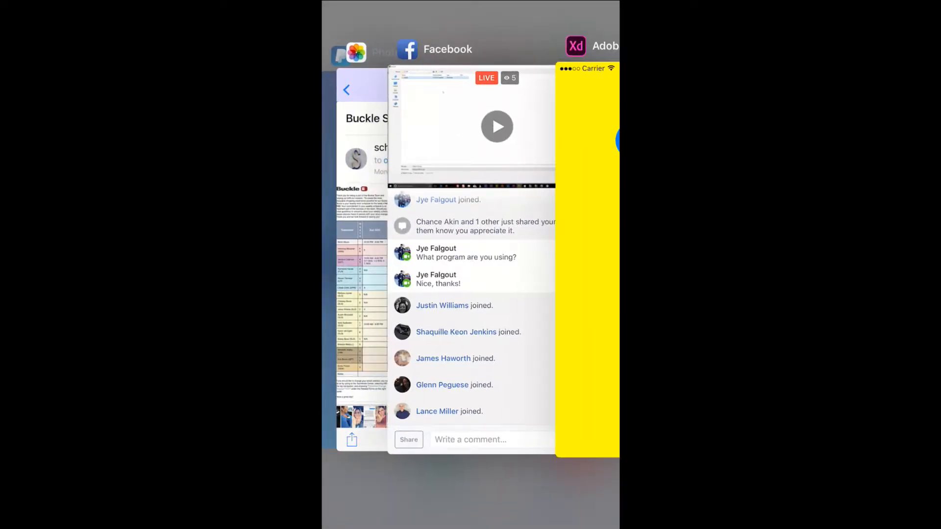
key(super)
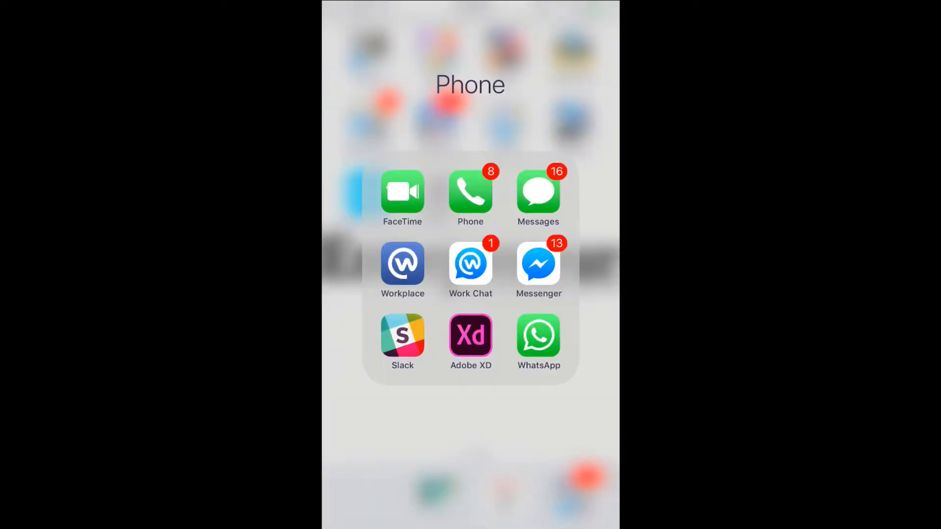
key(super)
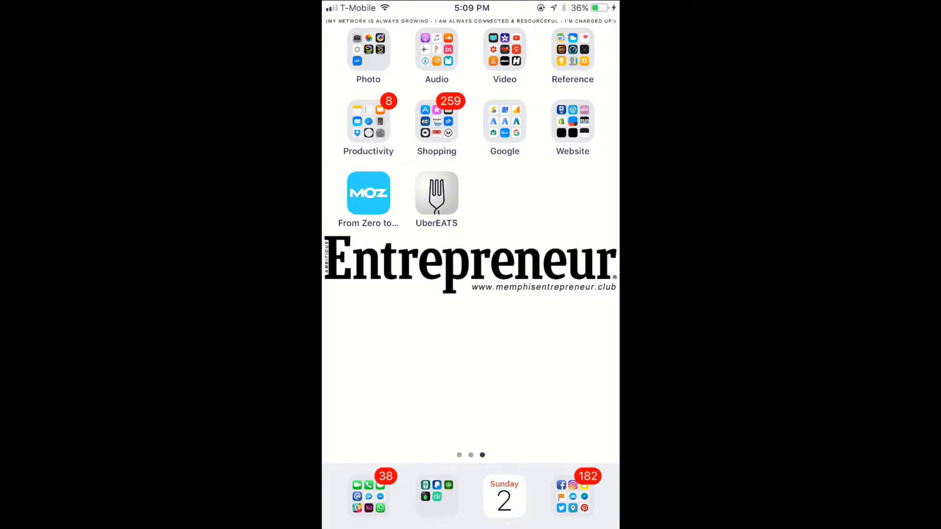
key(Escape)
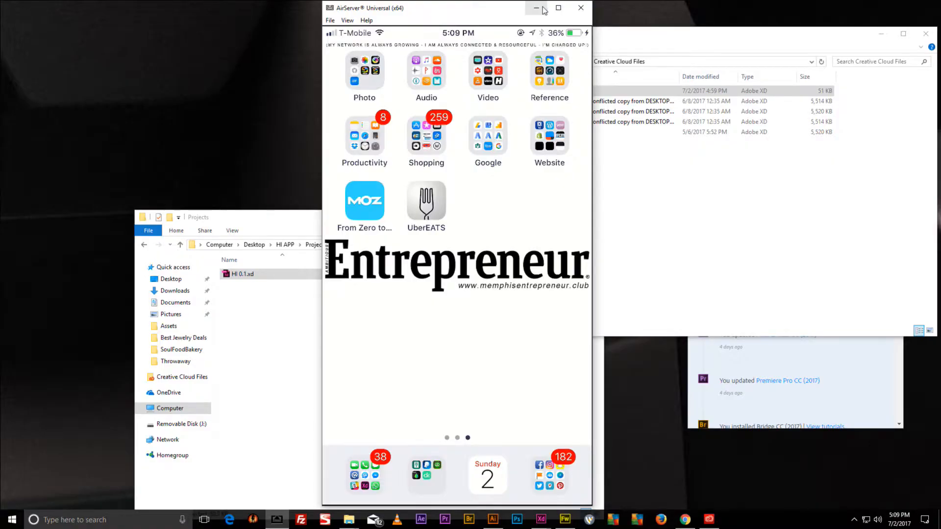
Close the AirServer window and minimize the Creative Cloud Files and Projects folder windows.
click(587, 7)
click(353, 343)
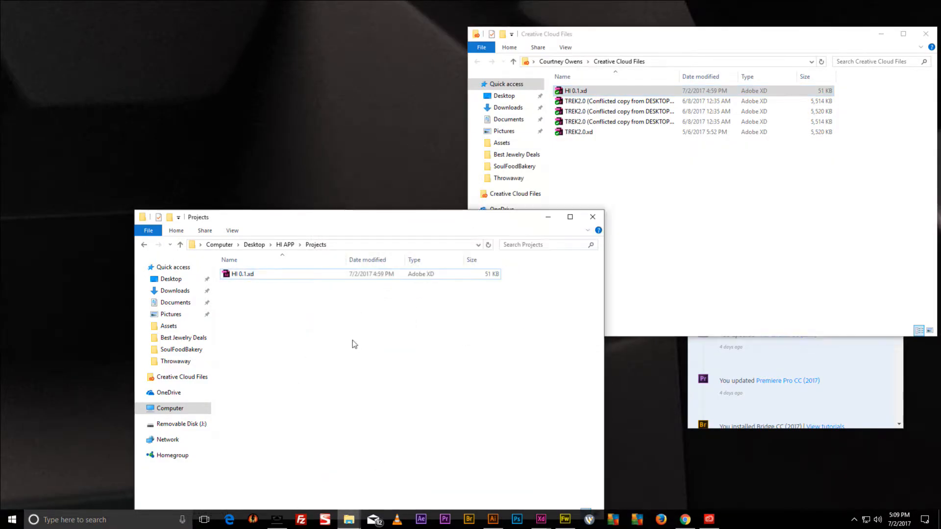
drag(422, 222, 298, 18)
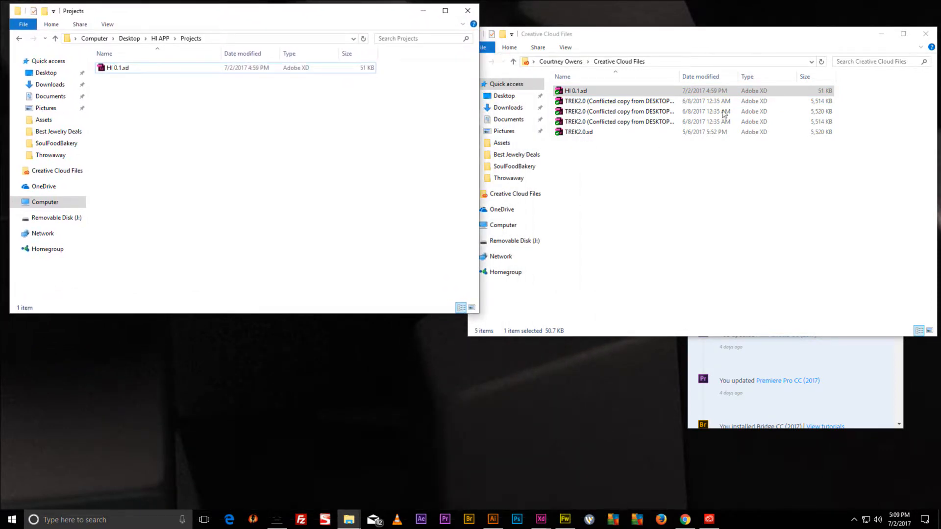
click(881, 33)
click(423, 10)
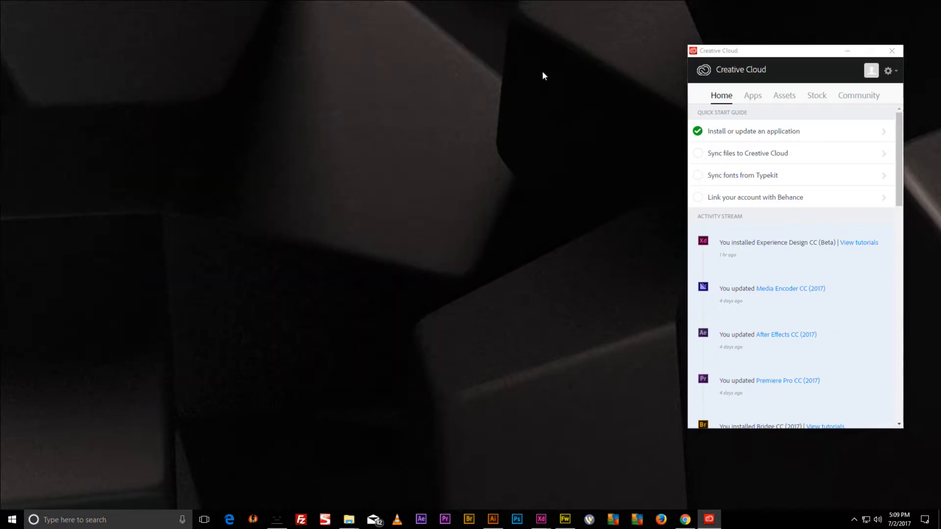
Switch to Fireworks and reselect the magenta HI composite path on the canvas.
mouse_move(541, 521)
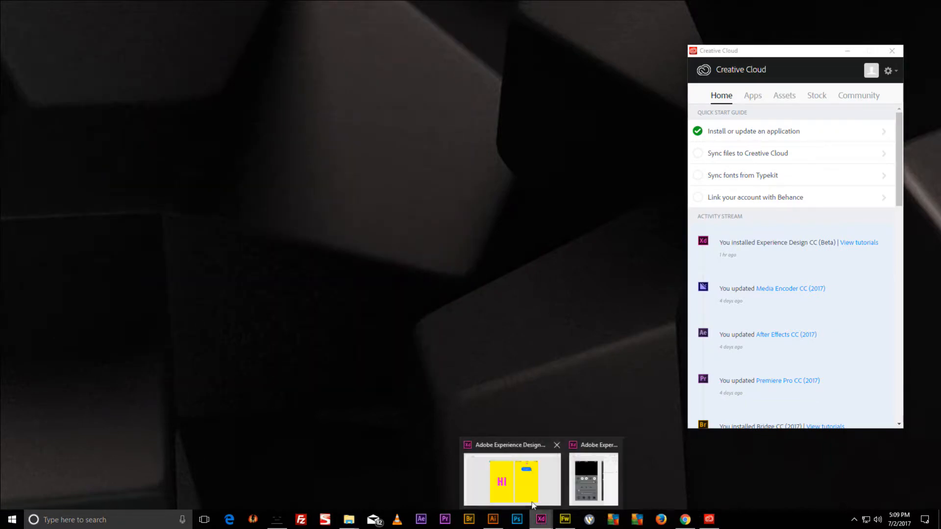
click(520, 485)
click(565, 519)
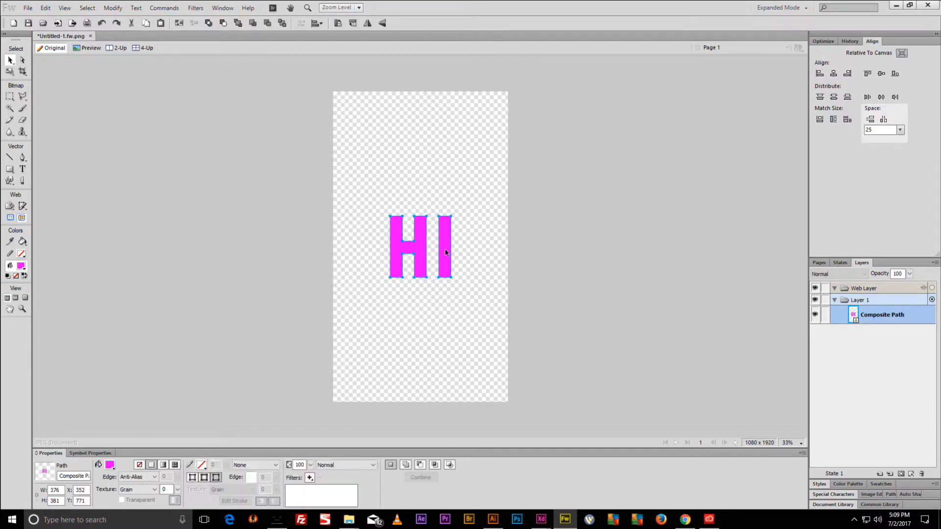
click(431, 190)
click(445, 245)
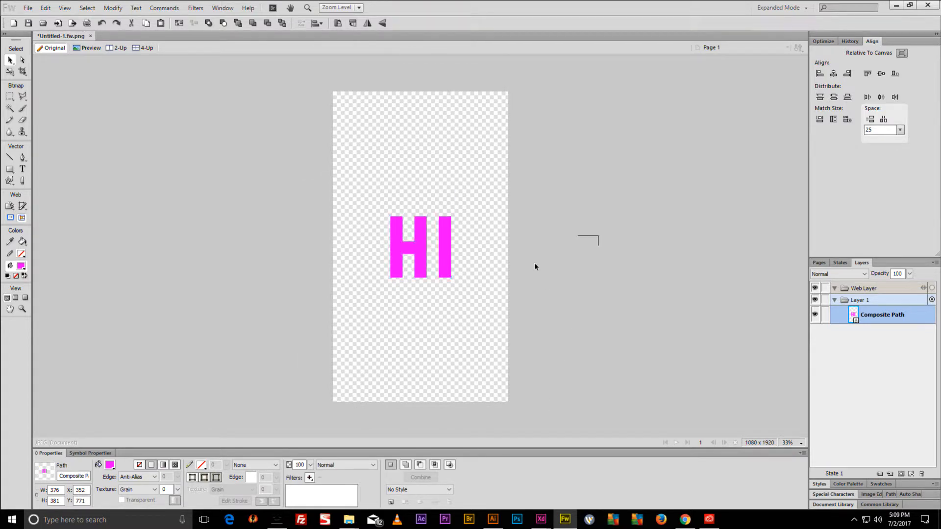
Hide the magenta HI composite path in Layer 1 and open a new, maximized File Explorer window.
click(814, 315)
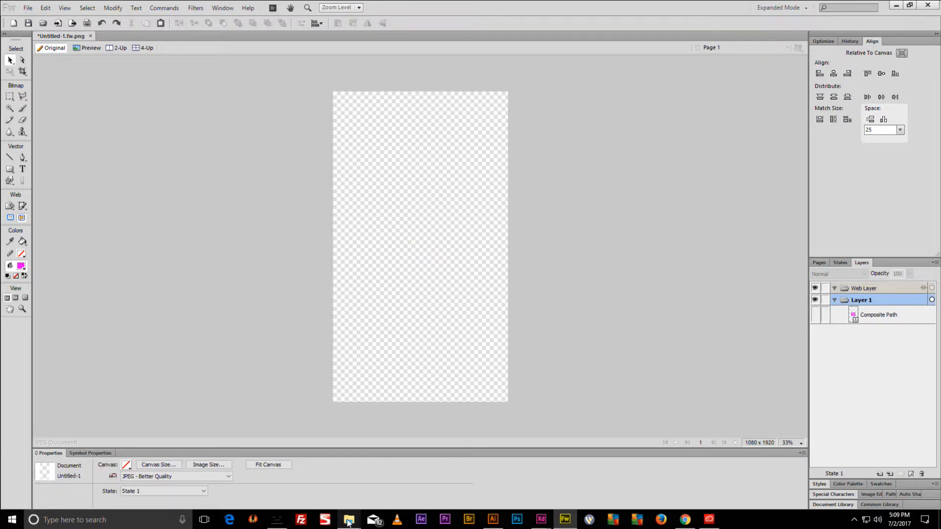
mouse_move(348, 520)
mouse_move(323, 477)
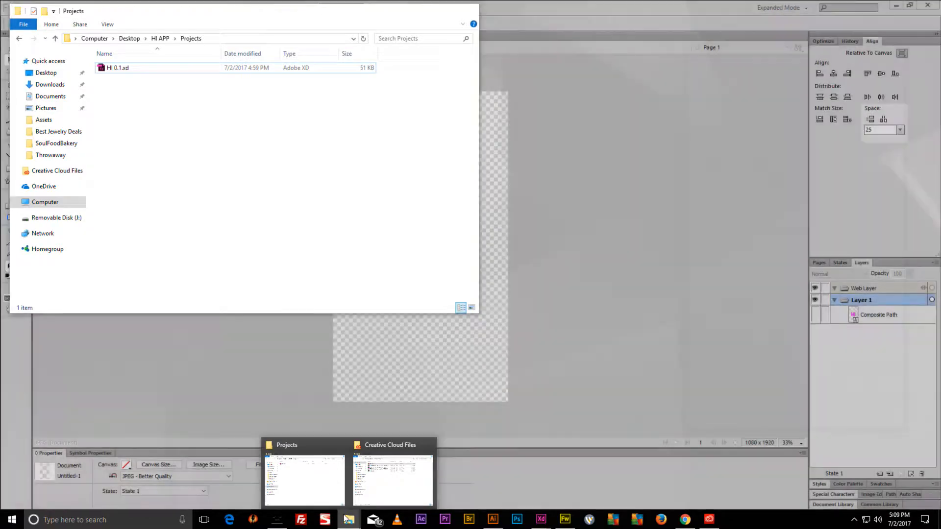
right_click(348, 519)
click(328, 469)
double_click(160, 22)
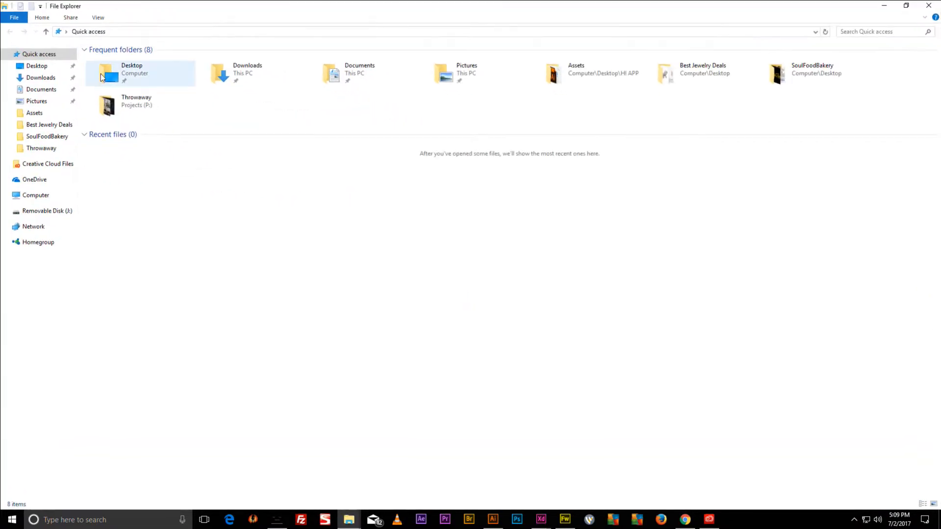
Open Best Jewelry Deals Profile Facebook.fw.png in Fireworks from the Social Media folder inside Best Jewelry Deals on the Desktop.
double_click(143, 76)
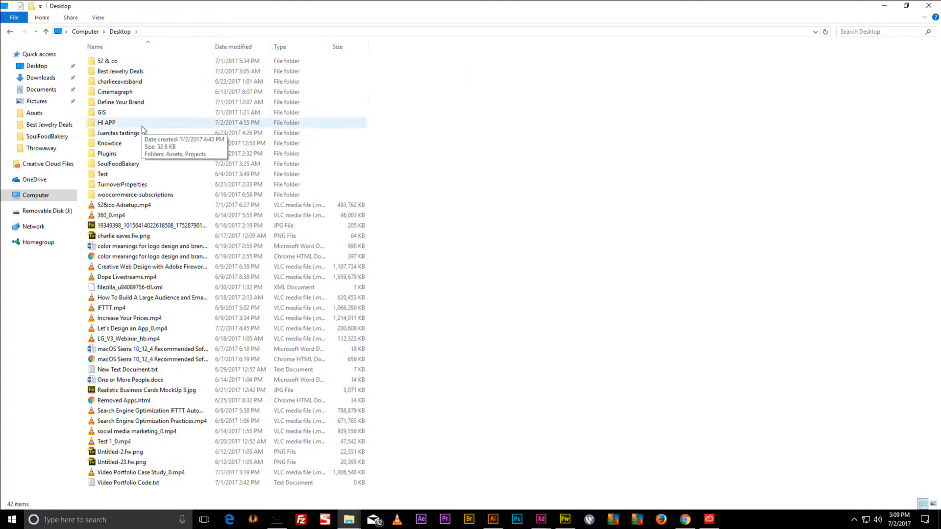
double_click(126, 72)
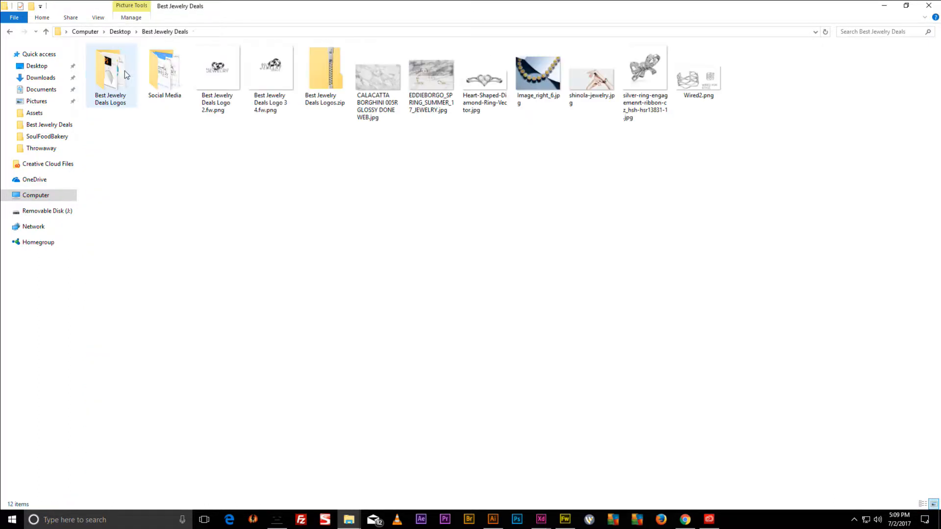
double_click(158, 73)
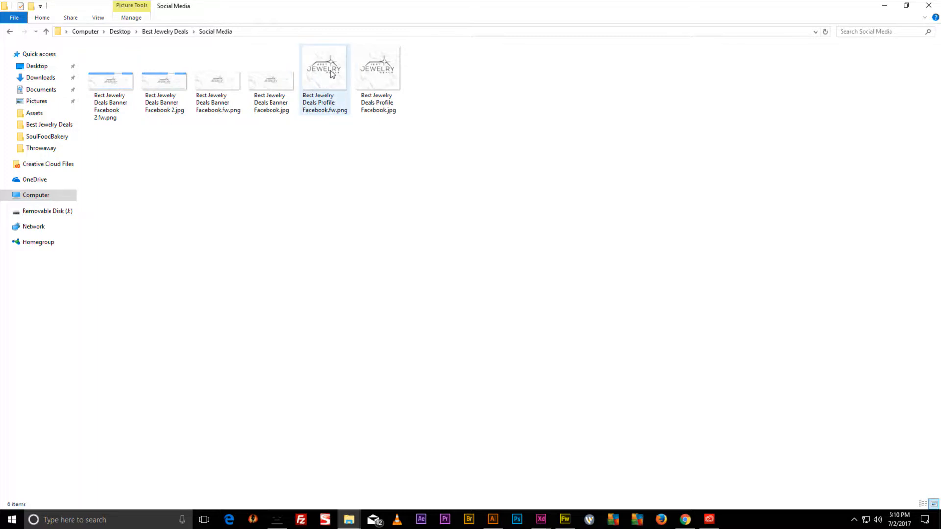
click(332, 72)
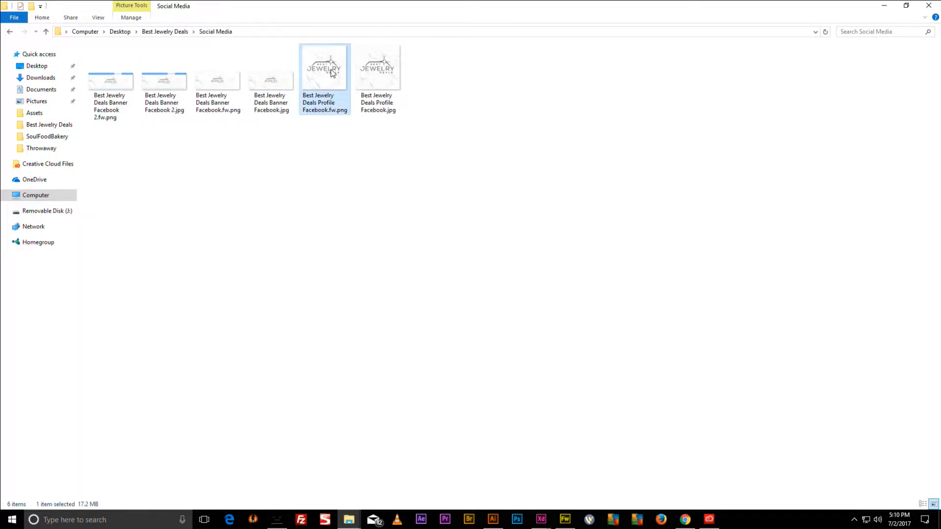
double_click(327, 66)
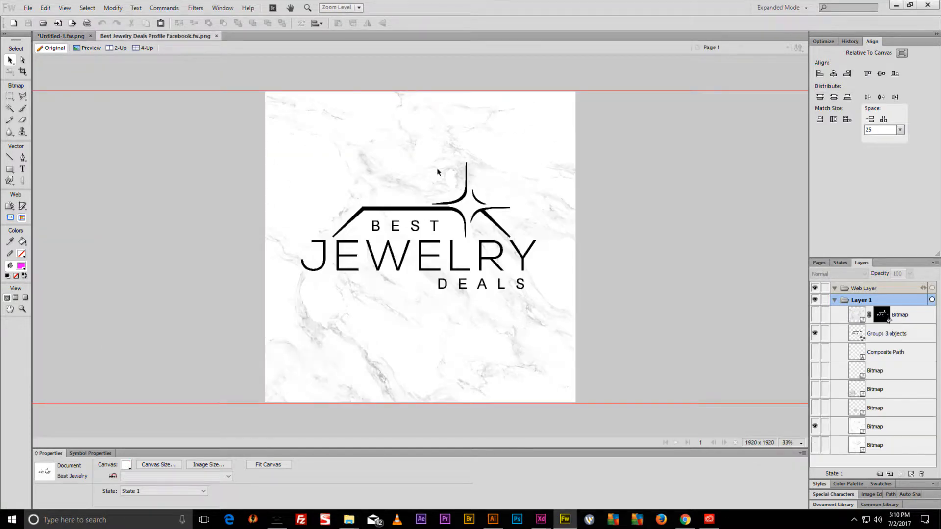
Ungroup the black Best Jewelry Deals logo into its separate composite paths.
click(455, 209)
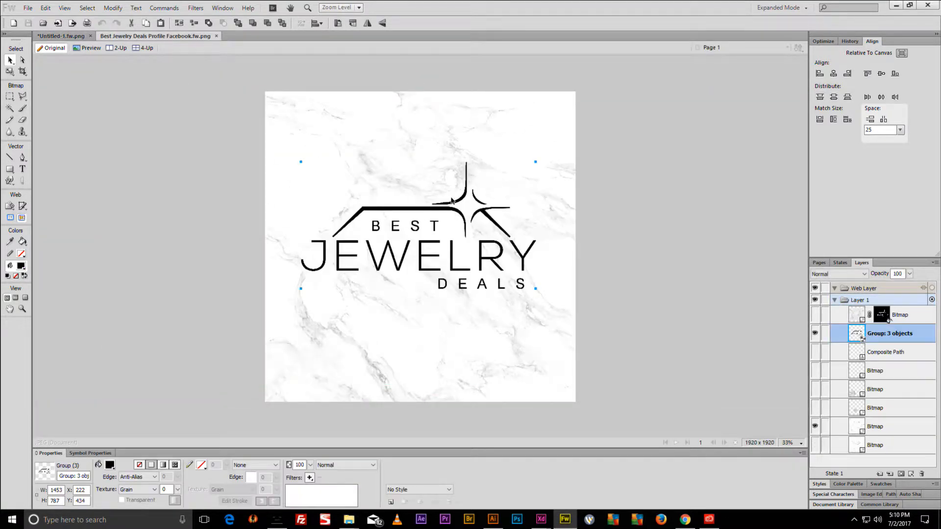
key(ctrl+shift+g)
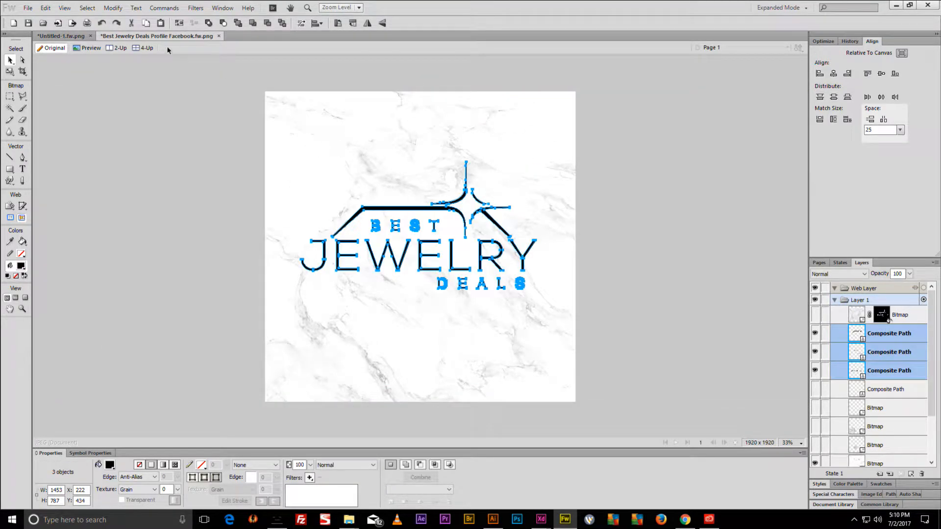
Unite the three selected logo composite paths into a single path.
click(113, 8)
mouse_move(137, 187)
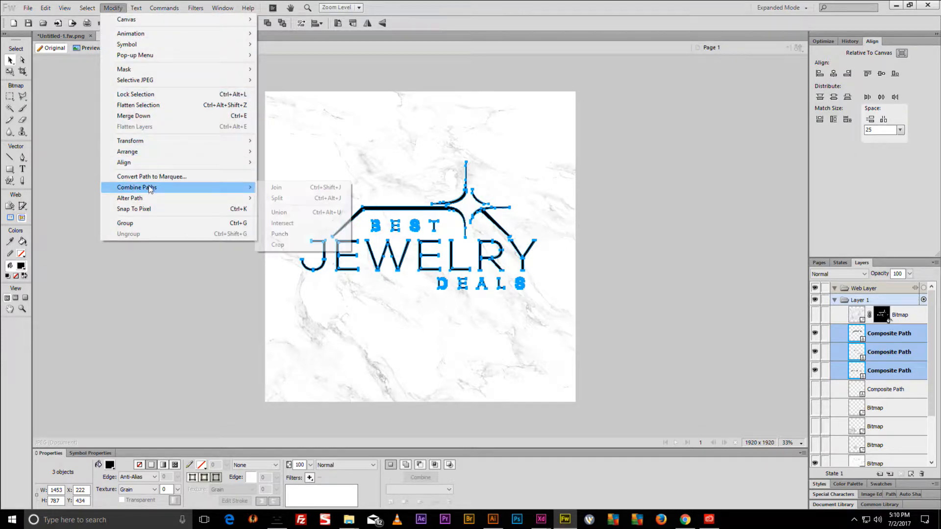
click(274, 212)
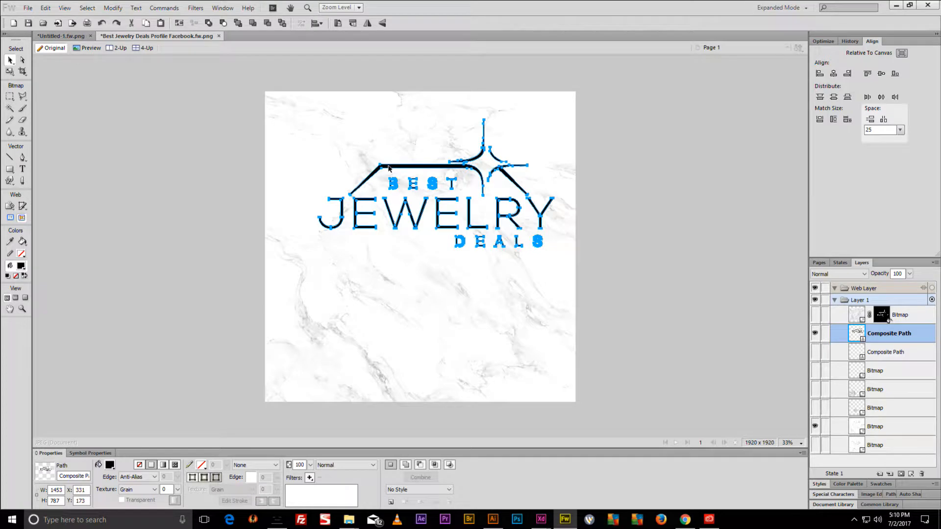
Paste the united logo into the Untitled-1 document and centre it horizontally and vertically on the canvas.
click(60, 36)
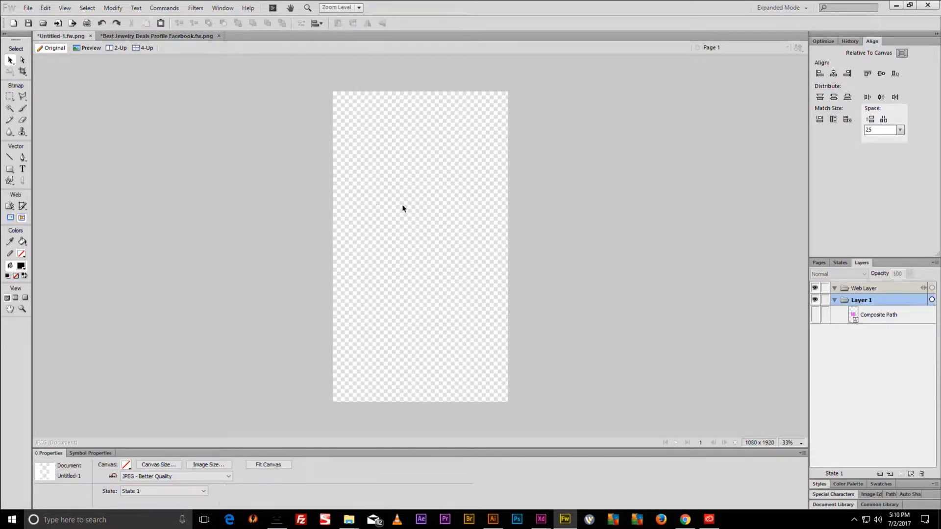
key(ctrl+v)
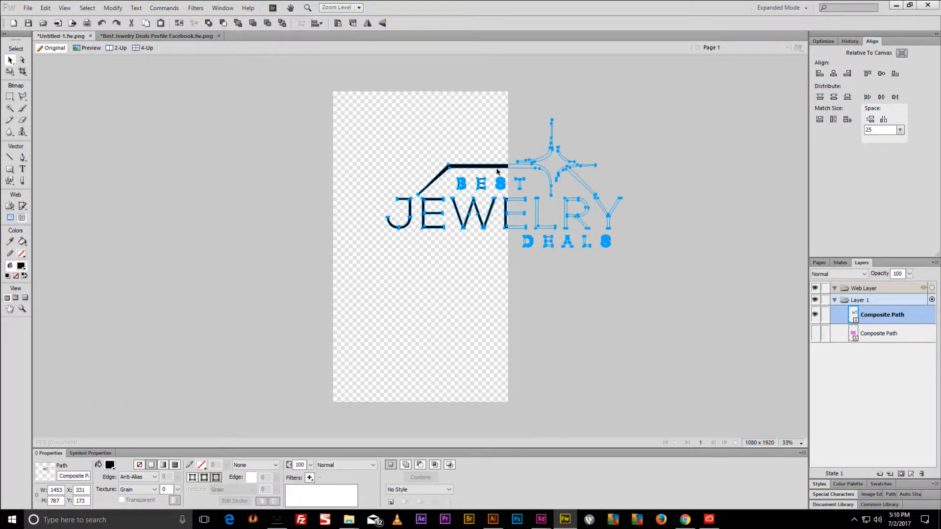
drag(478, 166, 399, 182)
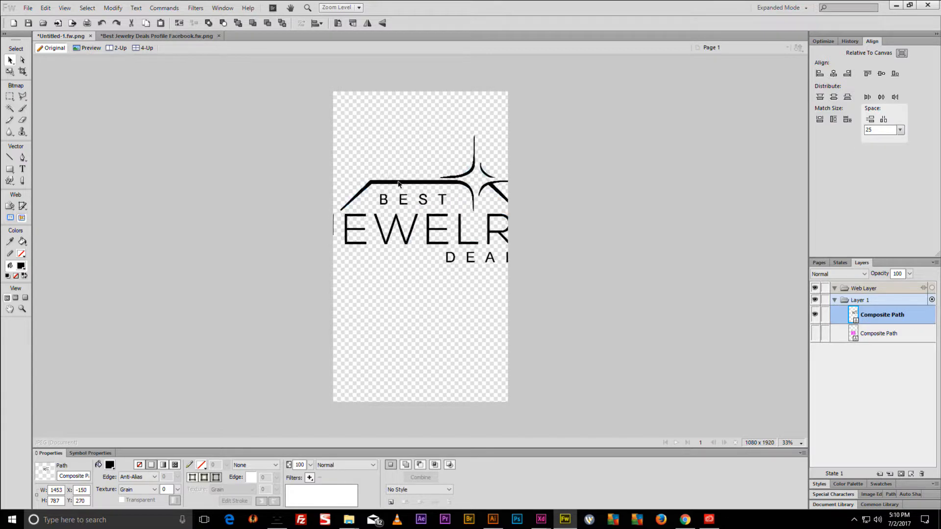
click(881, 74)
click(833, 75)
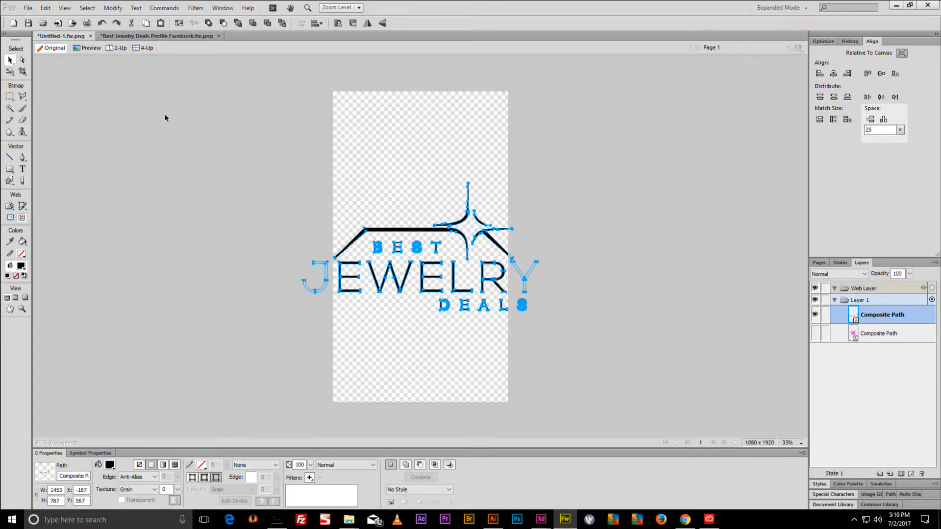
Scale the Best Jewelry Deals logo down to about 750 × 406 px so it fits within the canvas width.
key(q)
drag(537, 183, 481, 214)
key(ctrl+equal)
key(ctrl+1)
key(ctrl+d)
Draw a guide rectangle about 304 × 263 px from the logo's roofline to the DEALS baseline and centre it vertically on the canvas.
click(10, 169)
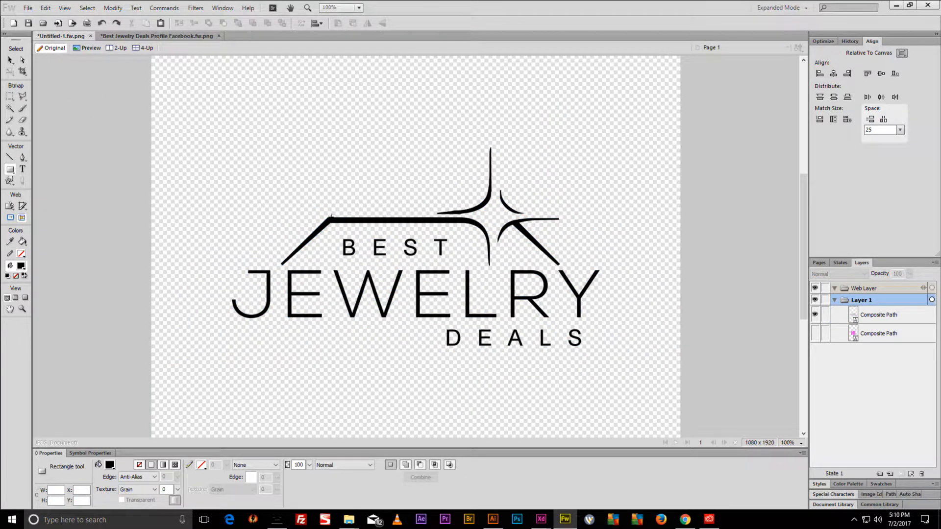
drag(328, 216, 478, 346)
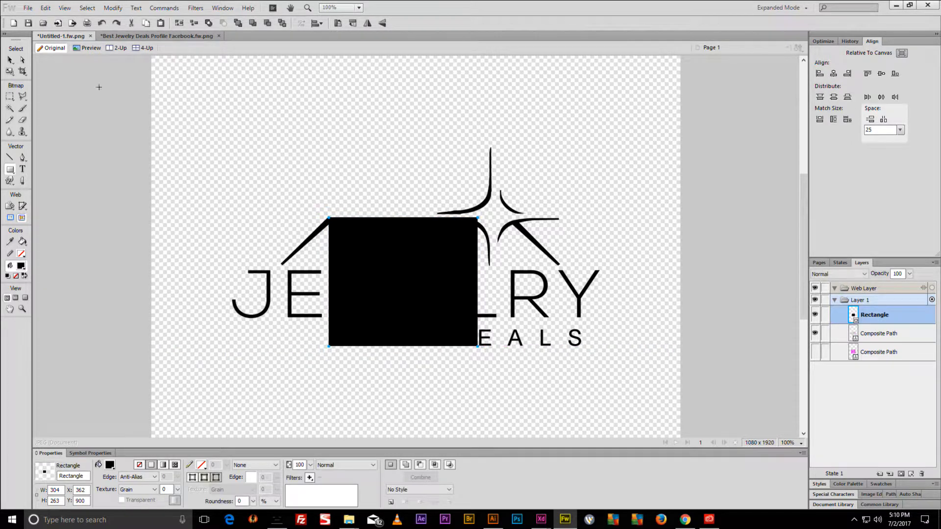
click(9, 60)
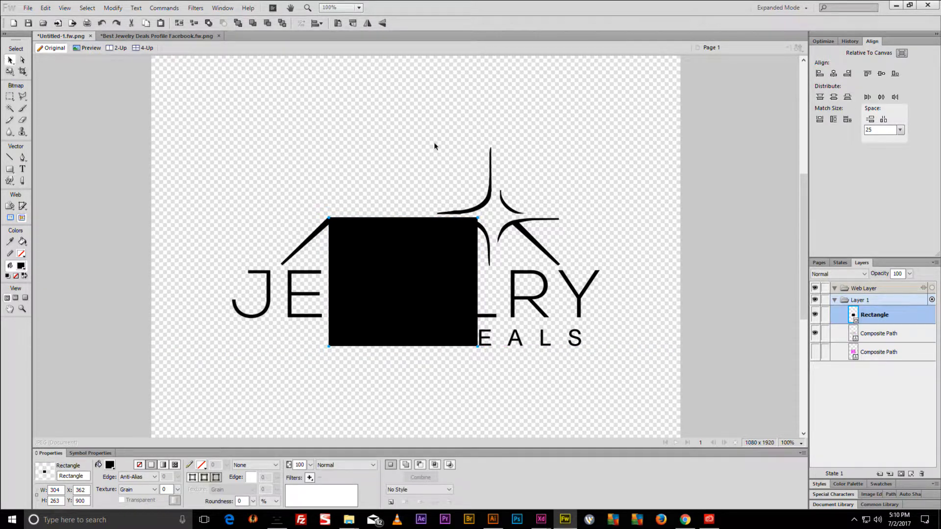
click(881, 73)
click(516, 120)
Nudge the logo up to a Y position of 685 so its roofline meets the guide rectangle's upper edge.
click(491, 157)
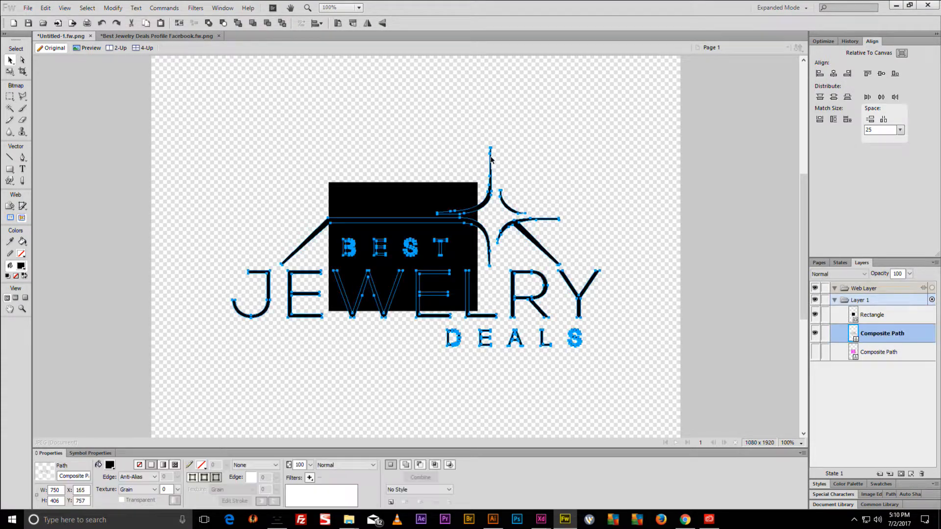
key(shift+Up)
key(shift+Up)
key(shift+Up)
key(shift+Up)
key(shift+Up)
key(shift+Up)
key(shift+Up)
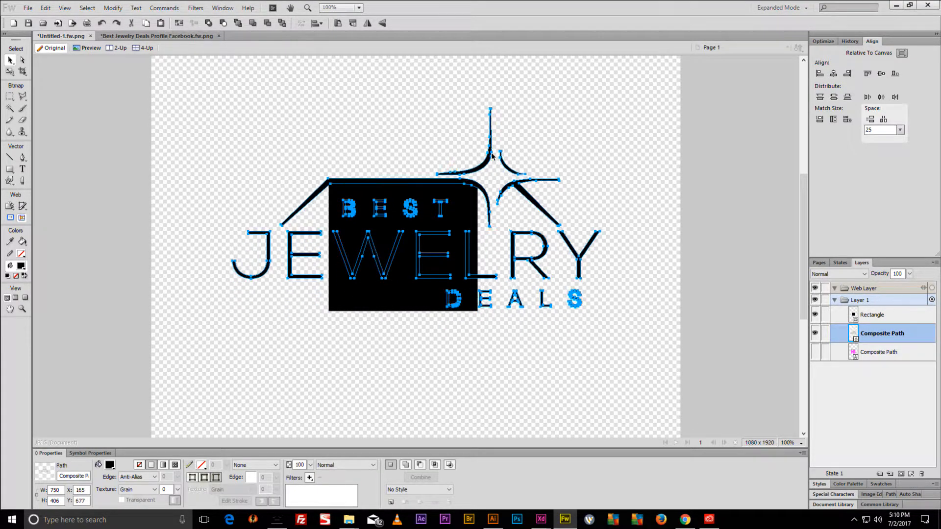
key(Up)
key(Up)
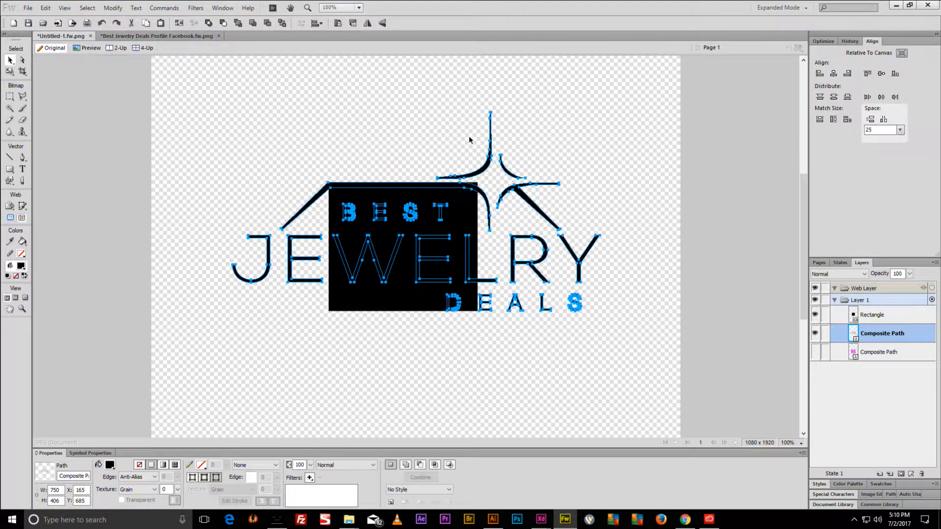
Delete the guide rectangle and deselect everything, with the whole canvas in view.
click(438, 169)
click(471, 205)
key(Delete)
click(479, 304)
key(ctrl+minus)
key(ctrl+minus)
key(ctrl+minus)
click(572, 177)
click(452, 255)
click(537, 192)
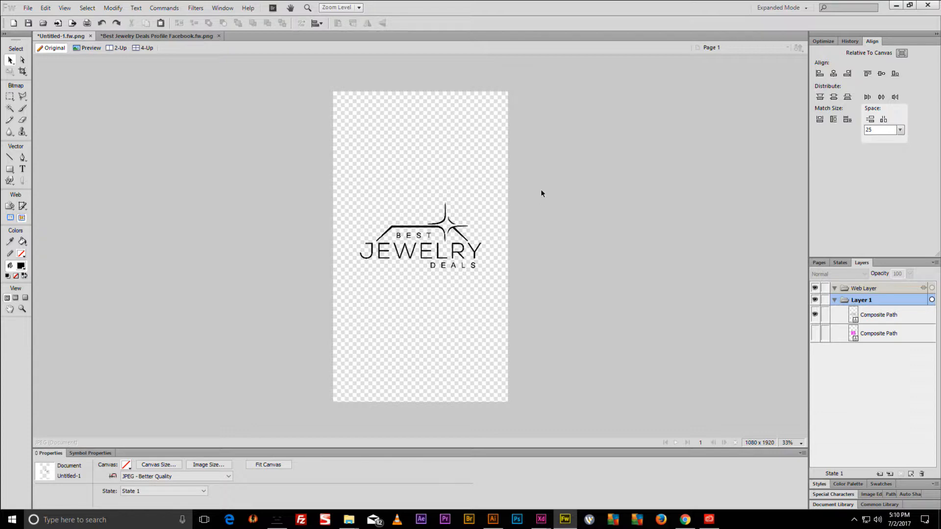
In the Best Jewelry Deals Profile Facebook document, hide the 51% opacity marble bitmap and show the full-opacity marble bitmap below it.
click(156, 35)
click(549, 141)
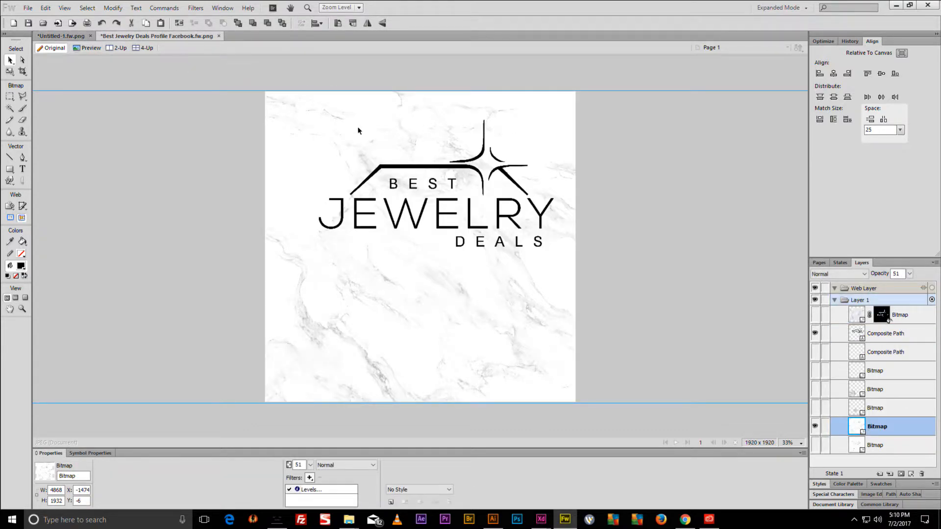
click(815, 427)
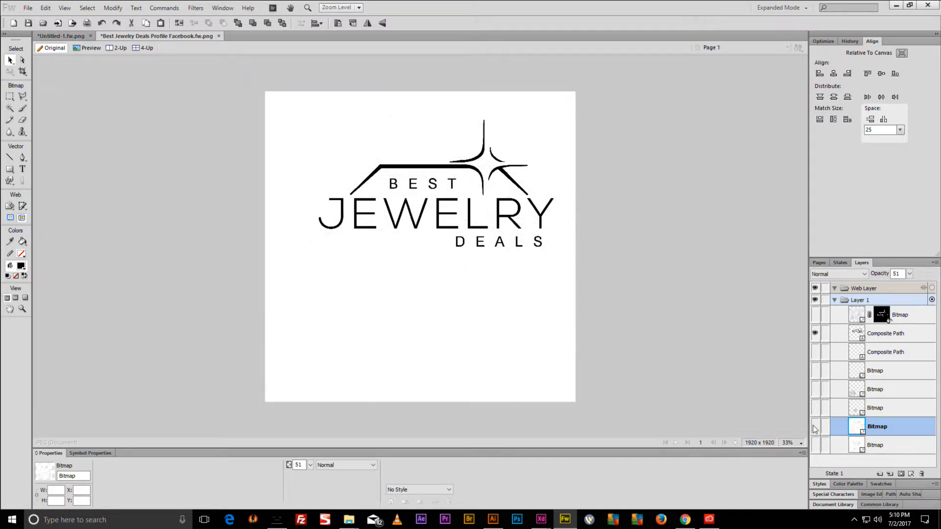
click(815, 445)
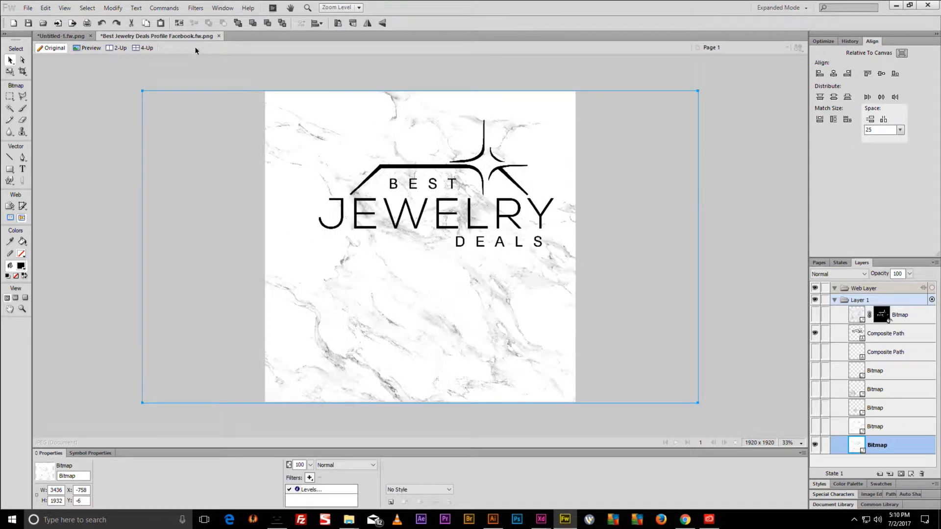
Paste the marble bitmap into Untitled-1 and reapply the 1080 × 1920 px canvas size to trim it to the canvas.
click(64, 36)
key(ctrl+v)
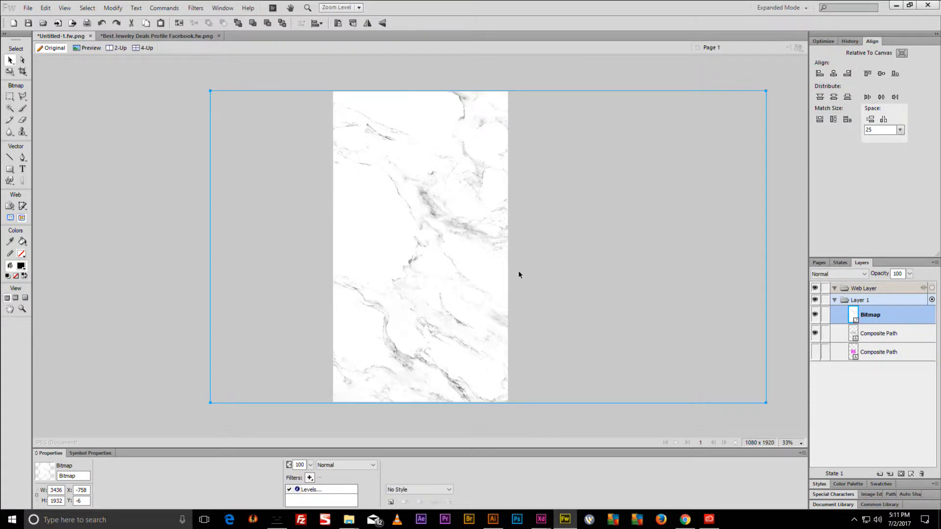
click(361, 424)
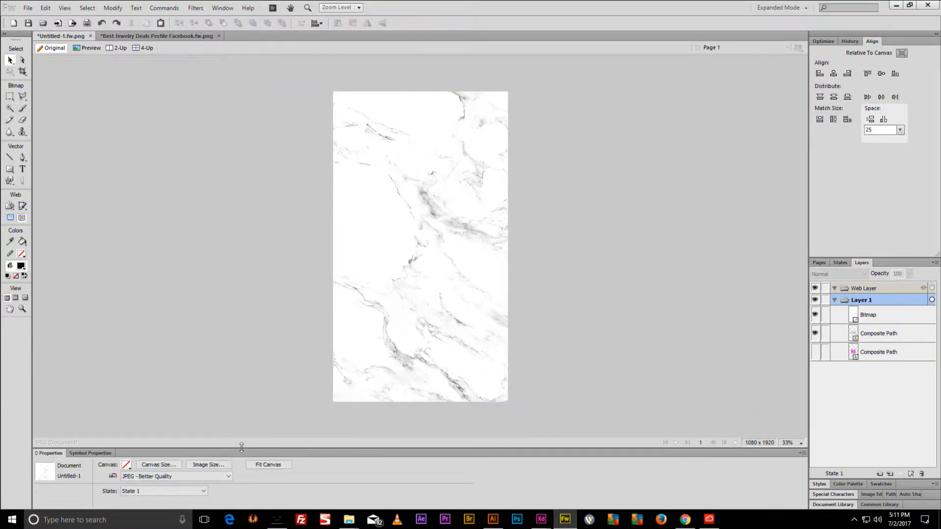
click(161, 465)
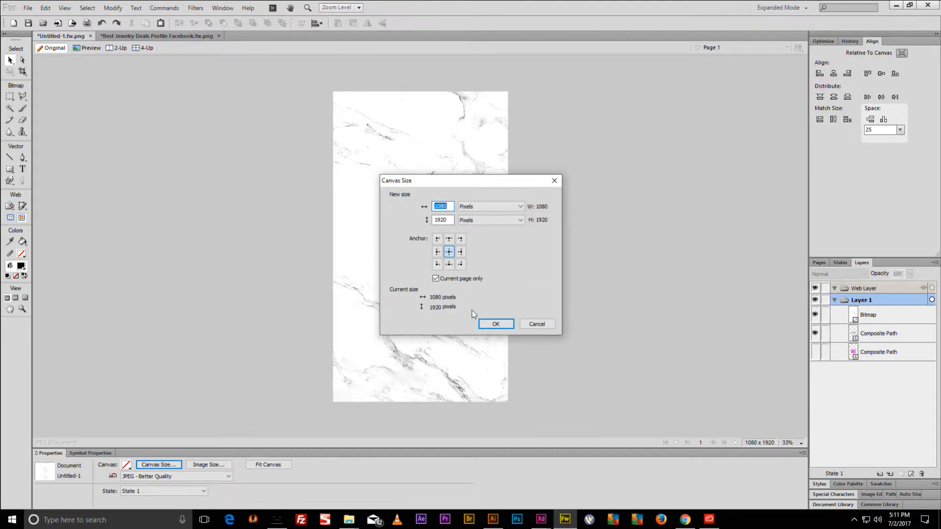
click(495, 324)
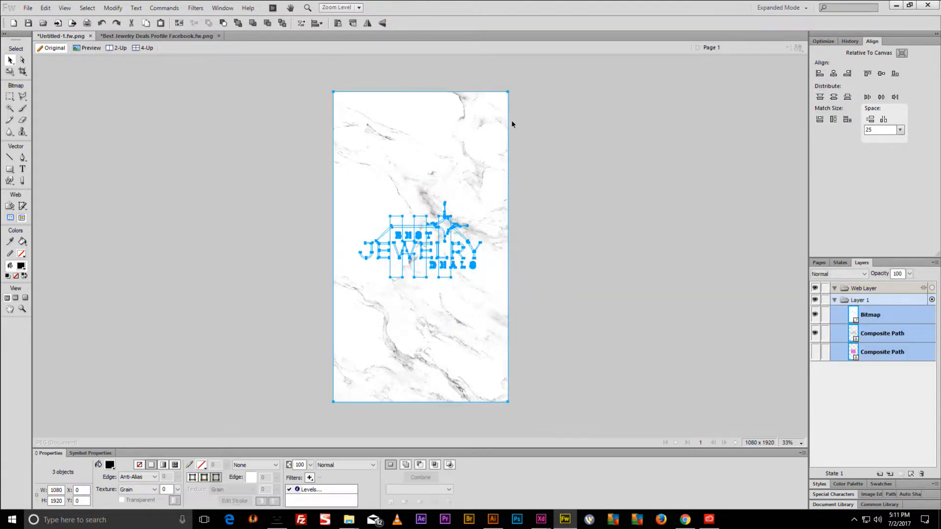
Move the marble bitmap beneath the logo in the layer stack and delete the hidden magenta composite path.
click(466, 126)
drag(879, 318, 877, 360)
click(815, 333)
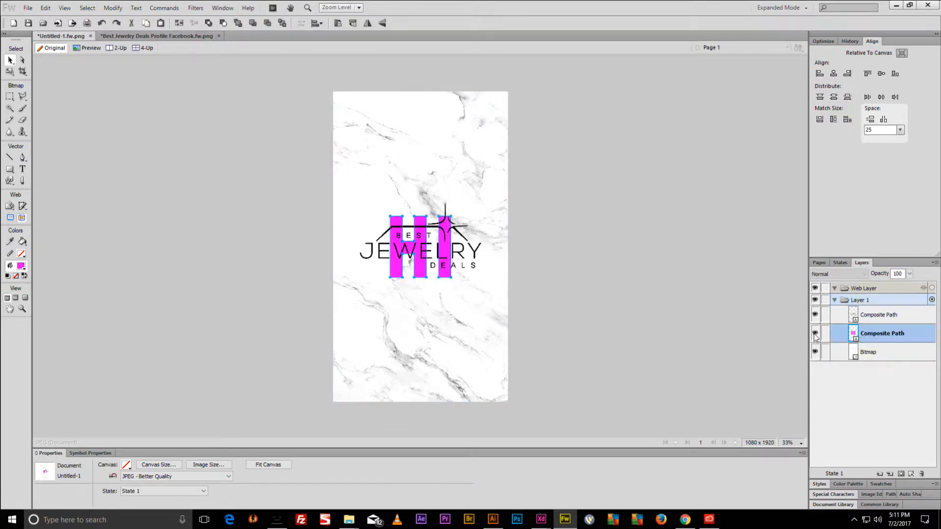
key(Delete)
click(880, 333)
click(602, 226)
key(ctrl+a)
key(ctrl+d)
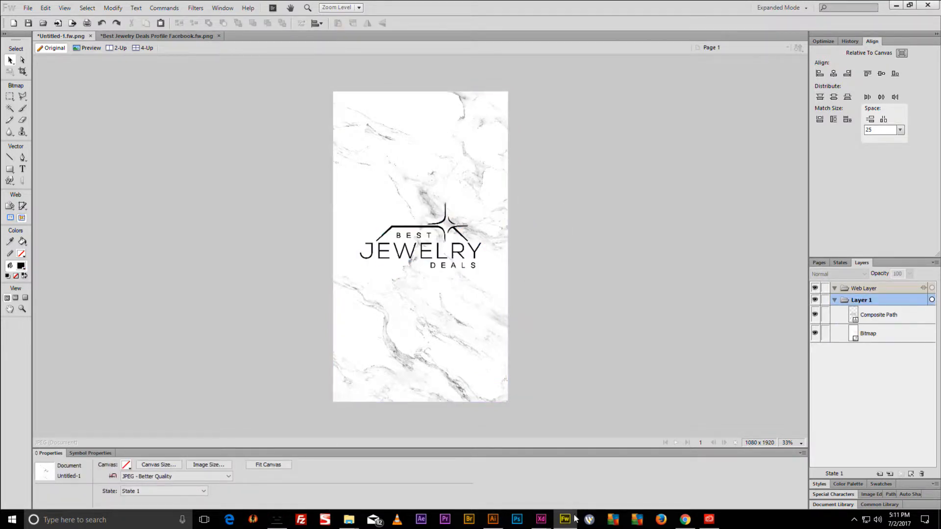
Switch to the Social Media window in File Explorer and open the SoulFoodBakery folder on the Desktop.
mouse_move(349, 519)
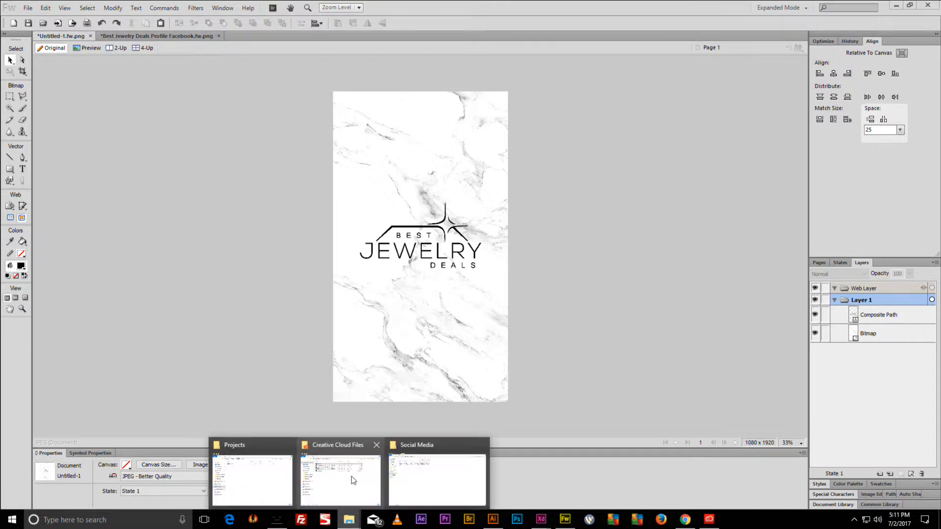
click(412, 480)
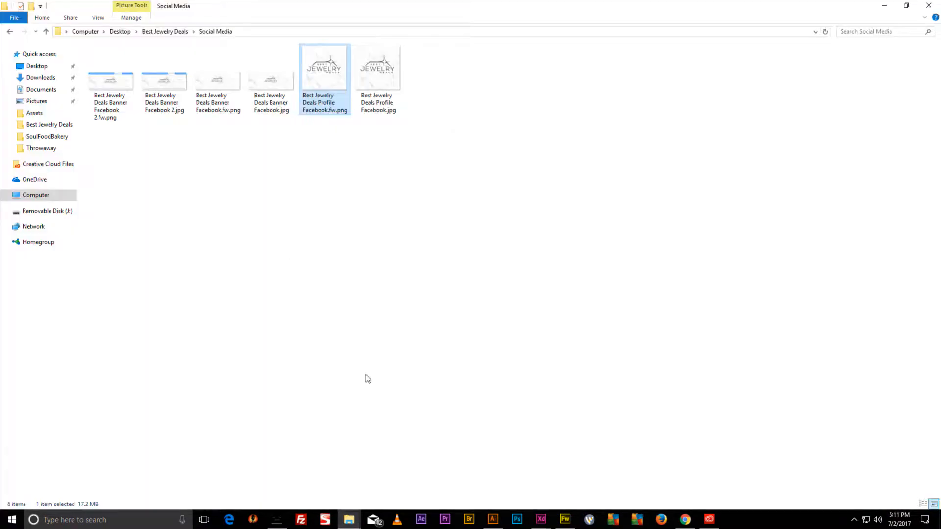
click(164, 31)
click(120, 32)
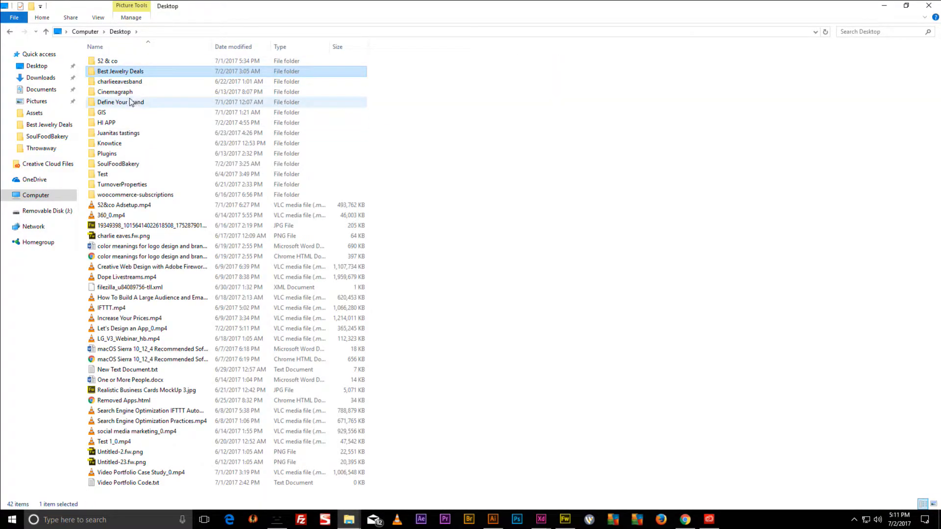
click(105, 92)
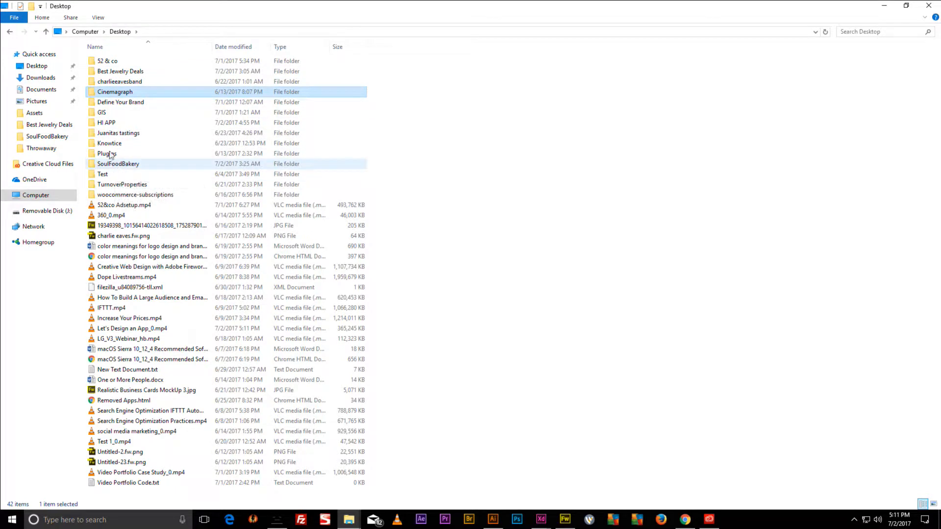
click(108, 82)
click(111, 92)
click(112, 133)
click(111, 144)
click(111, 153)
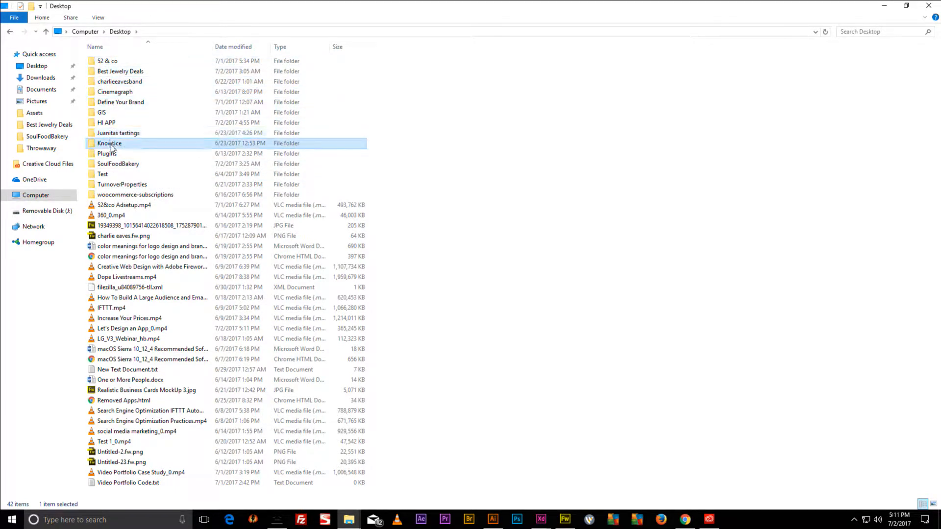
click(115, 164)
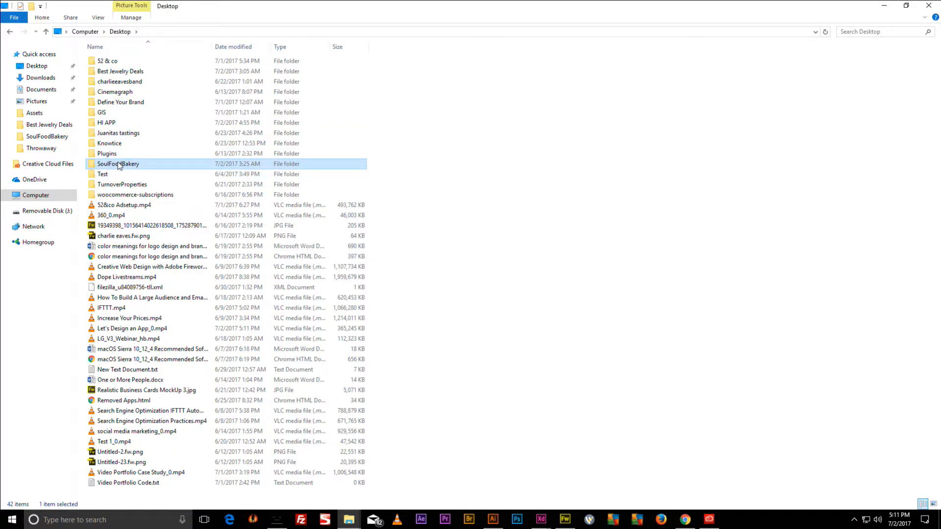
double_click(119, 165)
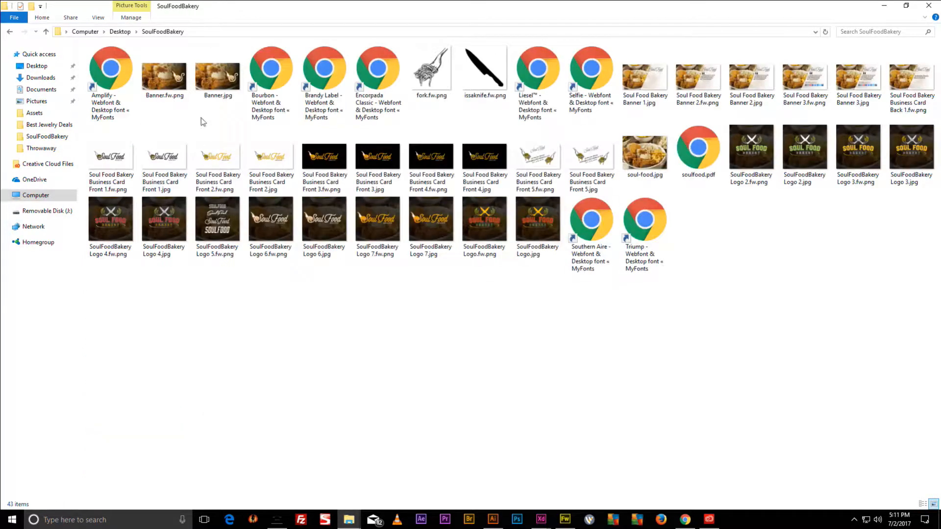
Open the file Soul Food Bakery Business Card Front 5.fw.png in Fireworks.
click(441, 71)
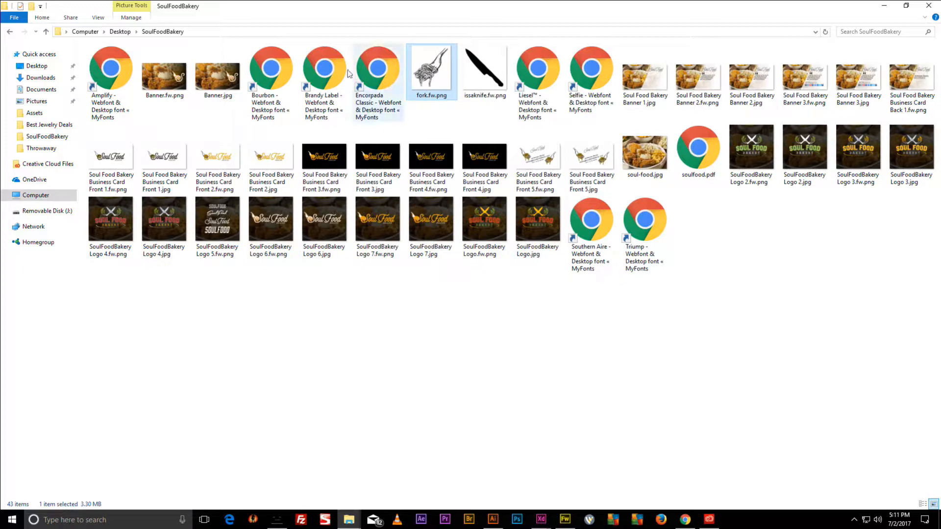
click(537, 158)
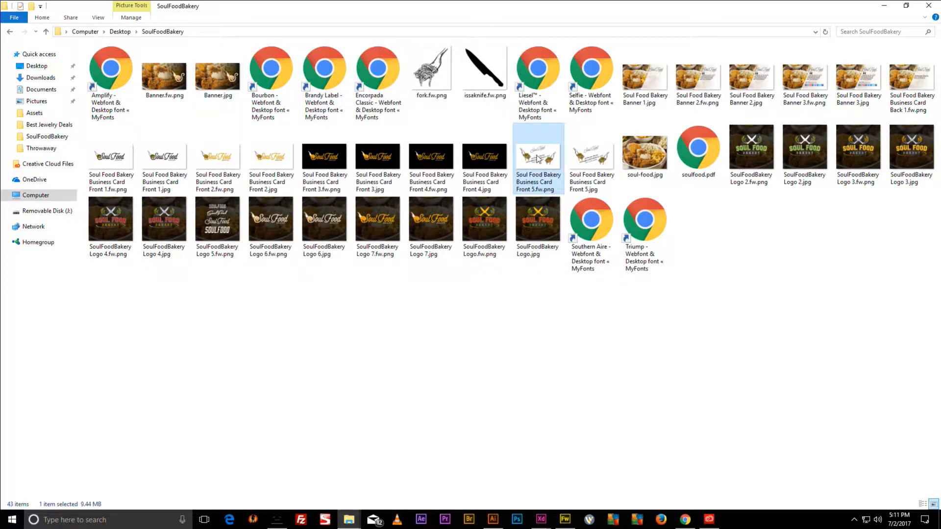
double_click(538, 158)
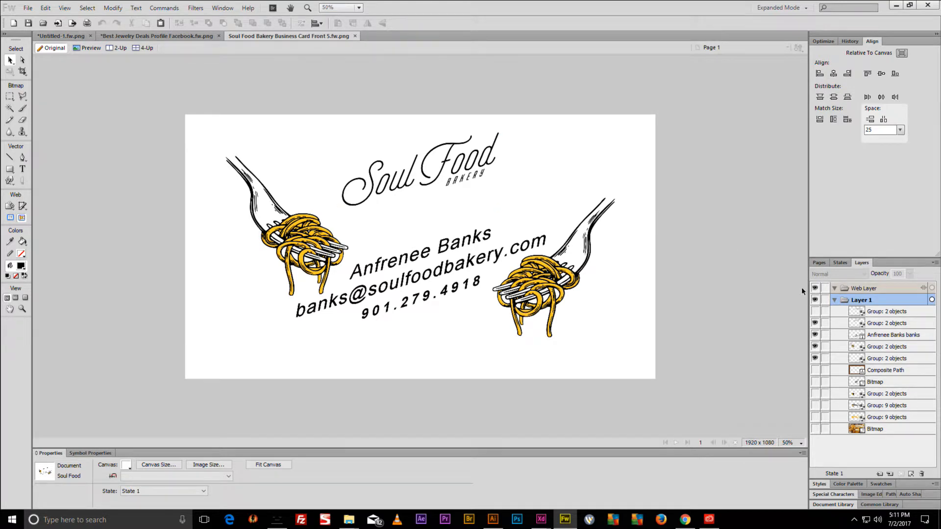
Show the horizontal Soul Food Bakery logo, hide the slanted version, and shift the shown logo slightly left on the card.
click(814, 346)
click(814, 311)
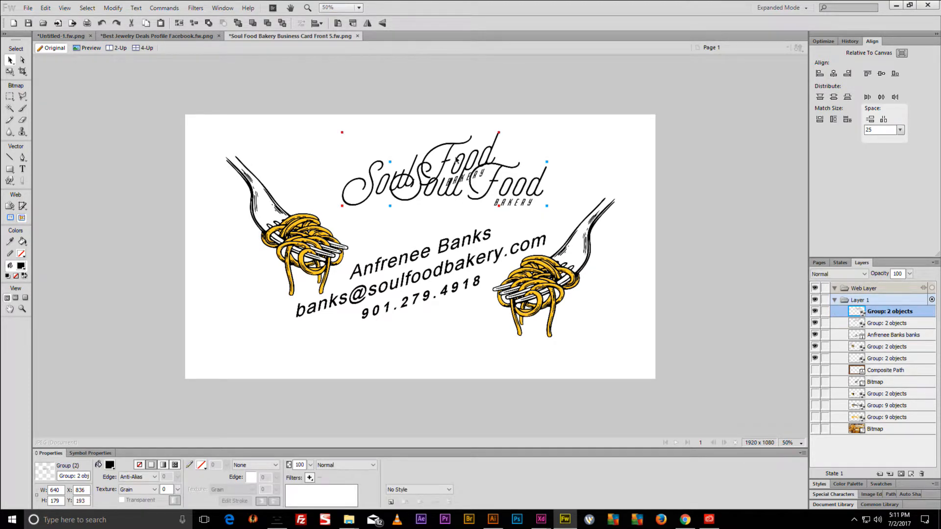
click(471, 163)
click(814, 322)
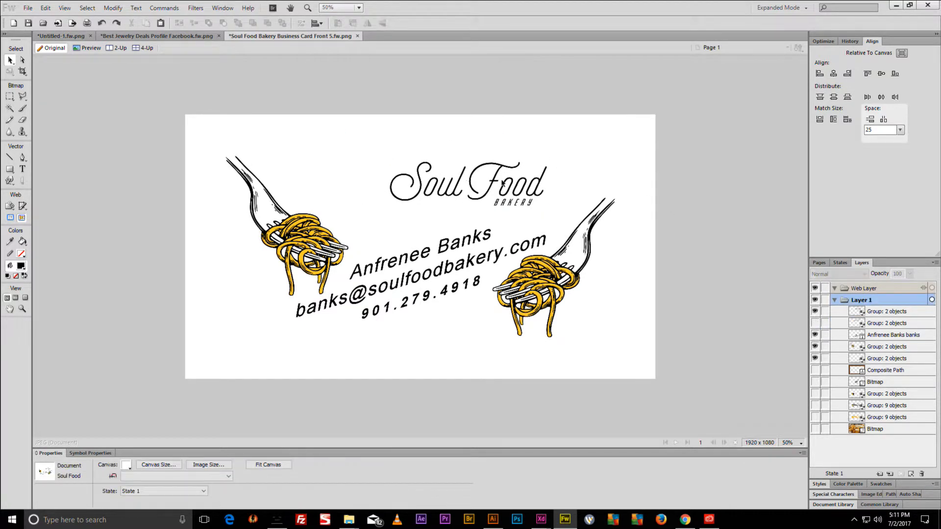
drag(493, 181, 479, 181)
Select both spaghetti fork groups together with the Soul Food Bakery logo for copying.
click(559, 274)
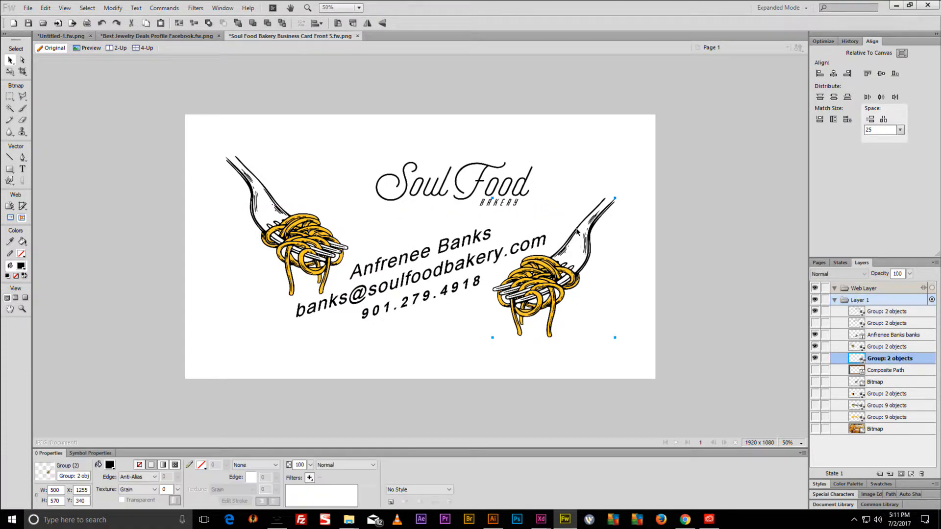
shift+click(304, 236)
shift+click(421, 185)
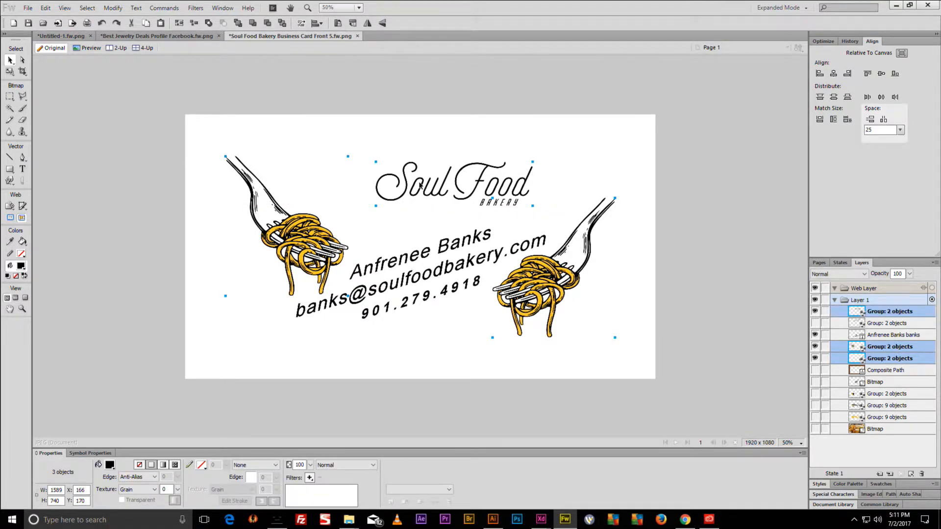
Close Best Jewelry Deals Profile Facebook.fw.png without saving and return to the Untitled-1 document.
click(165, 37)
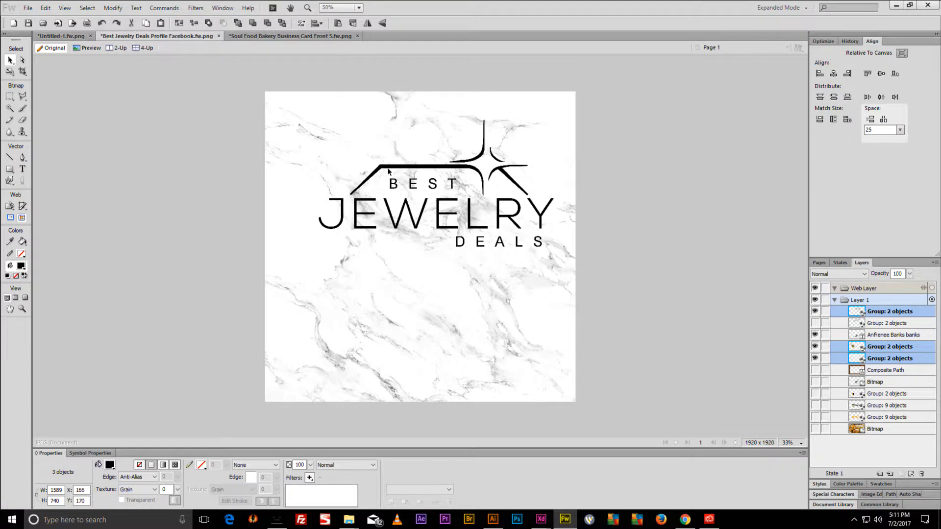
click(219, 36)
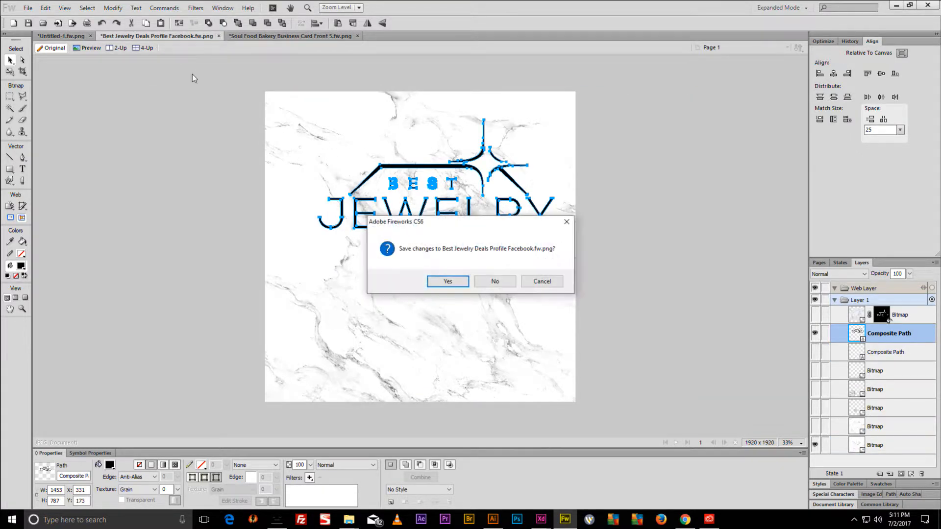
click(494, 281)
click(78, 37)
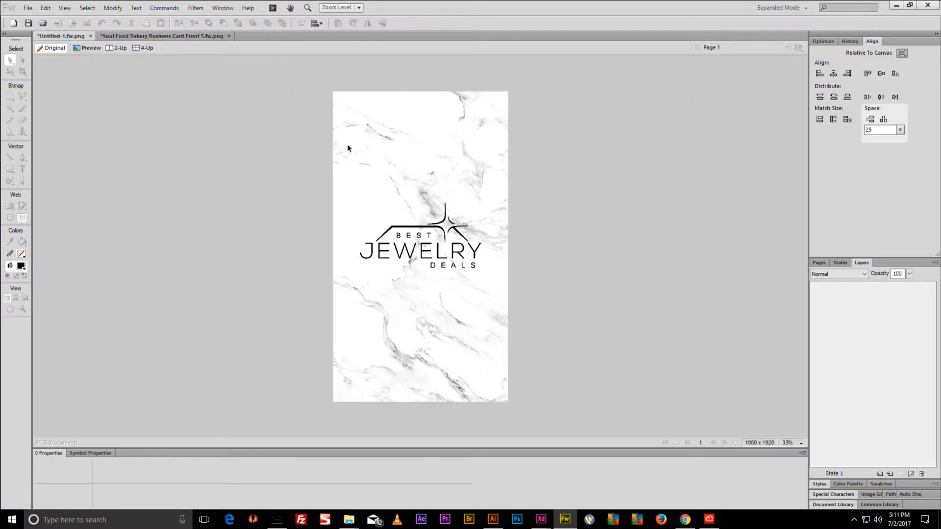
Delete the Best Jewelry Deals logo and paste the copied Soul Food Bakery logo and forks in its place.
click(416, 231)
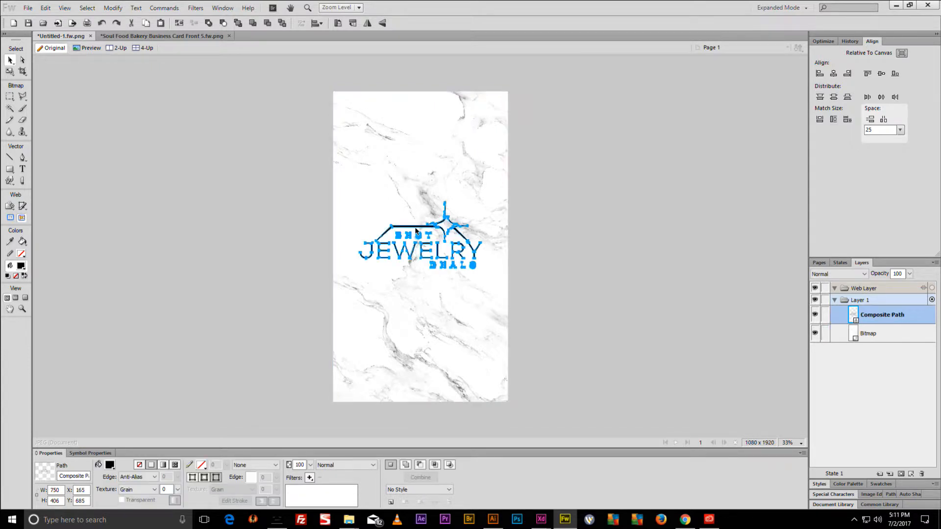
key(Delete)
key(ctrl+v)
Reposition the two spaghetti forks within the canvas so they sit below the Soul Food Bakery logo.
drag(422, 184, 402, 344)
click(613, 211)
drag(506, 291, 456, 281)
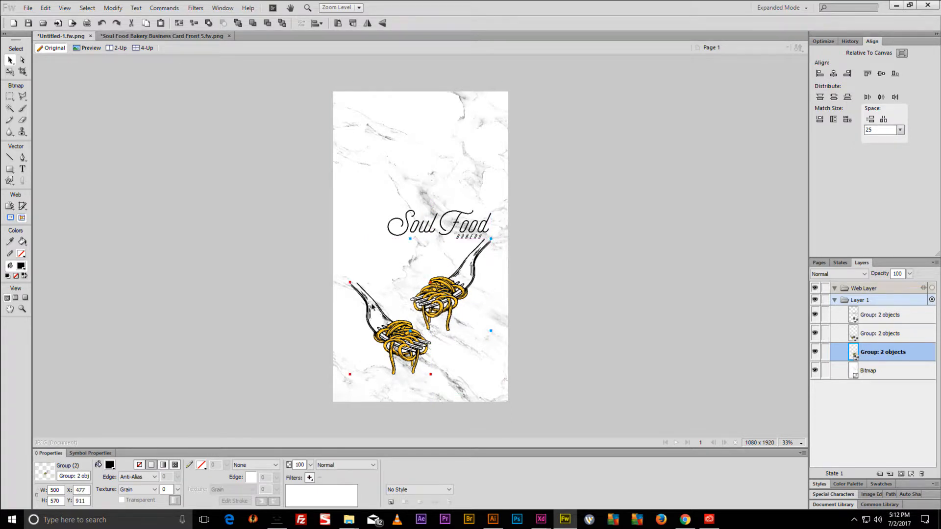
Hide the marble bitmap and move the Soul Food Bakery logo higher above the forks.
click(374, 319)
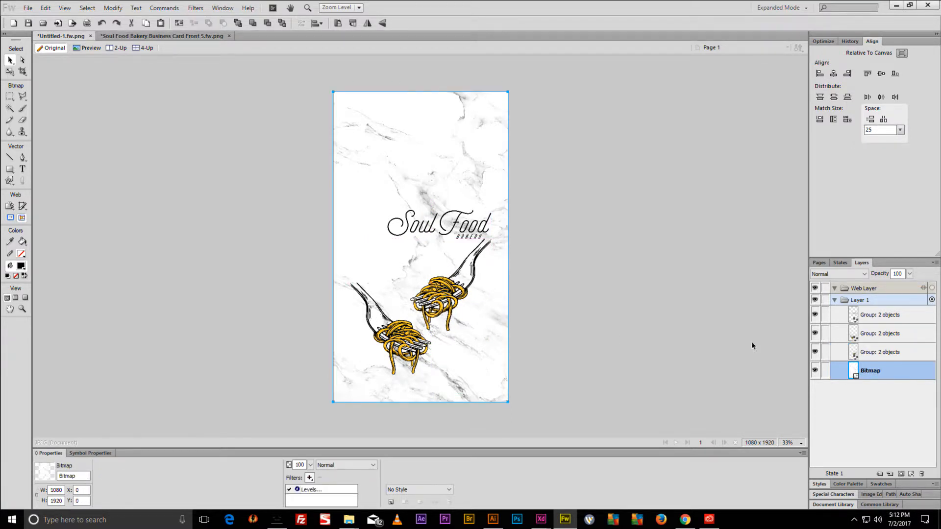
click(814, 371)
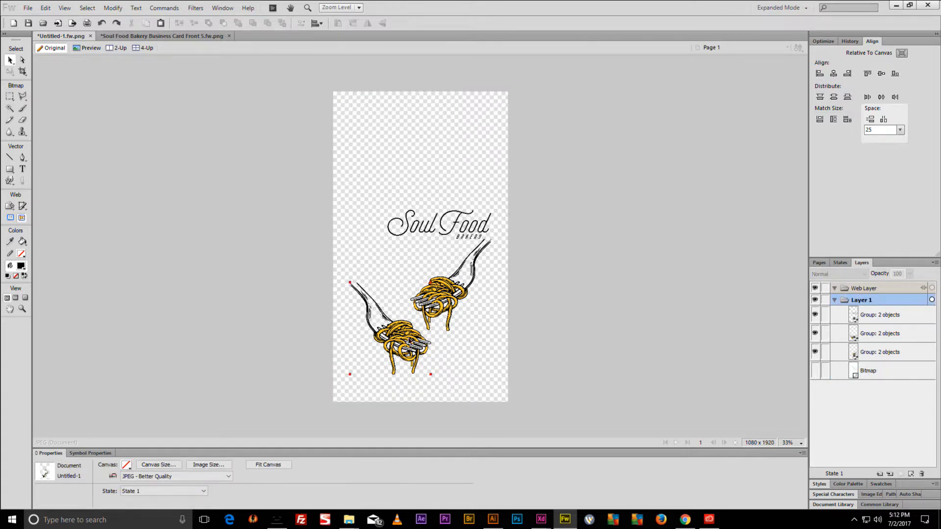
drag(442, 227, 425, 182)
click(549, 181)
Ungroup both spaghetti fork groups into separate black outline and yellow fill paths.
key(ctrl+equal)
key(ctrl+equal)
scroll(548, 179, down, 3)
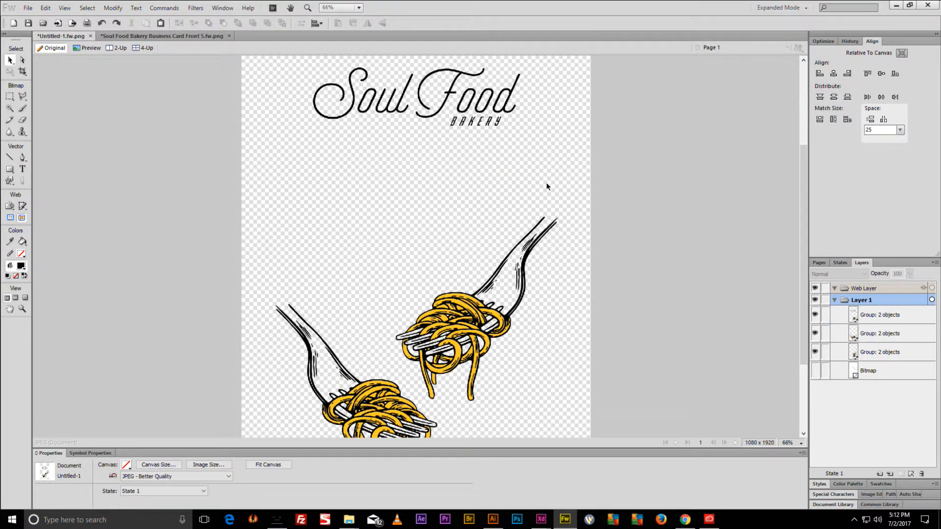
scroll(536, 190, down, 1)
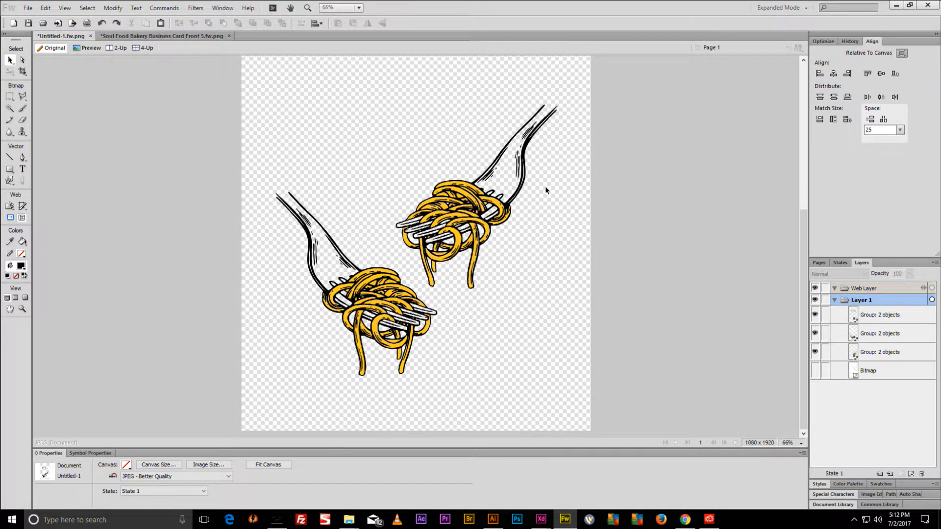
scroll(544, 187, up, 3)
scroll(544, 186, down, 2)
click(402, 253)
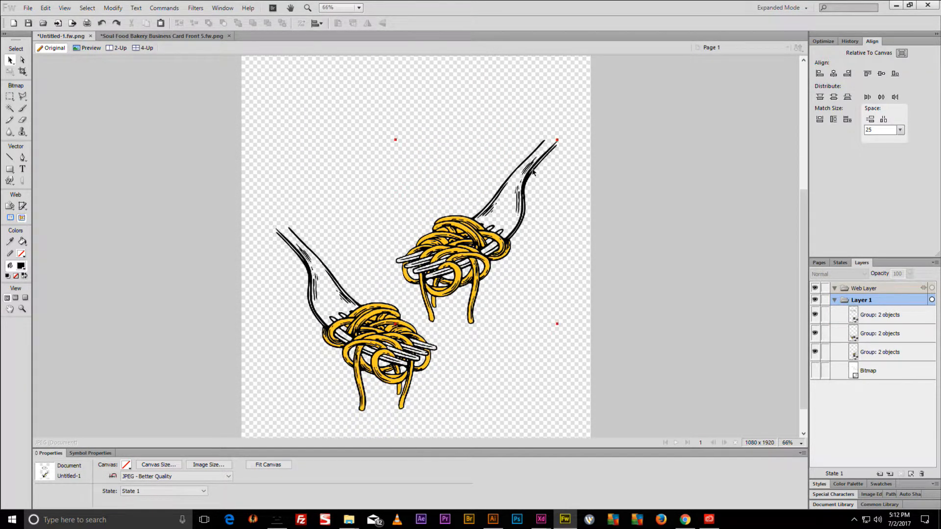
shift+click(370, 322)
key(ctrl+shift+g)
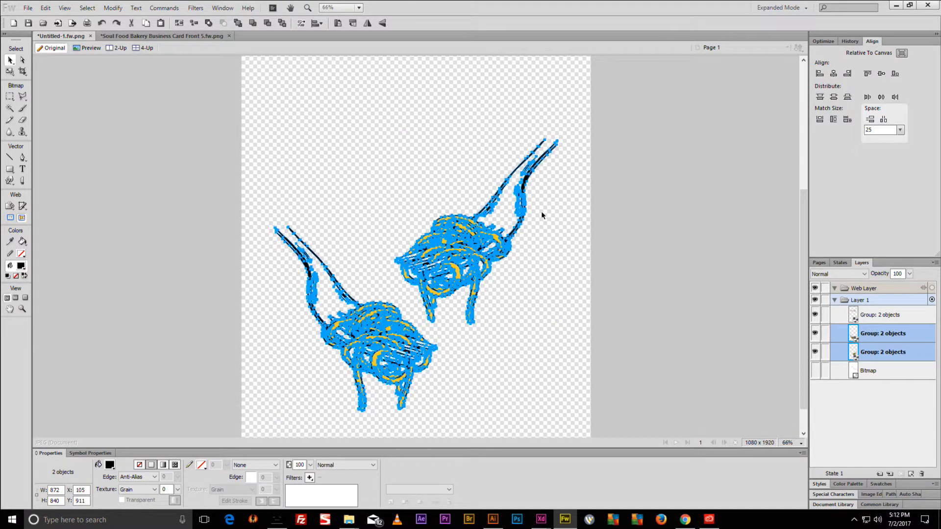
click(618, 216)
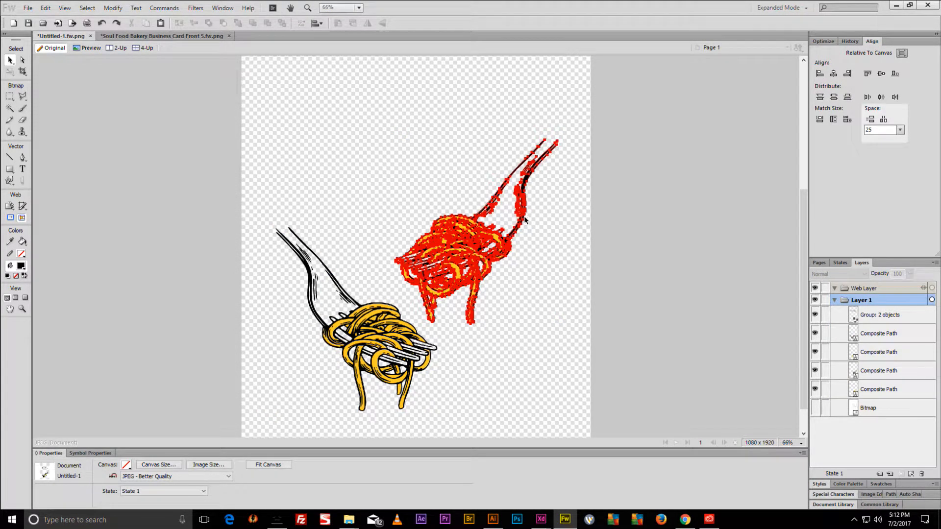
drag(565, 153, 562, 51)
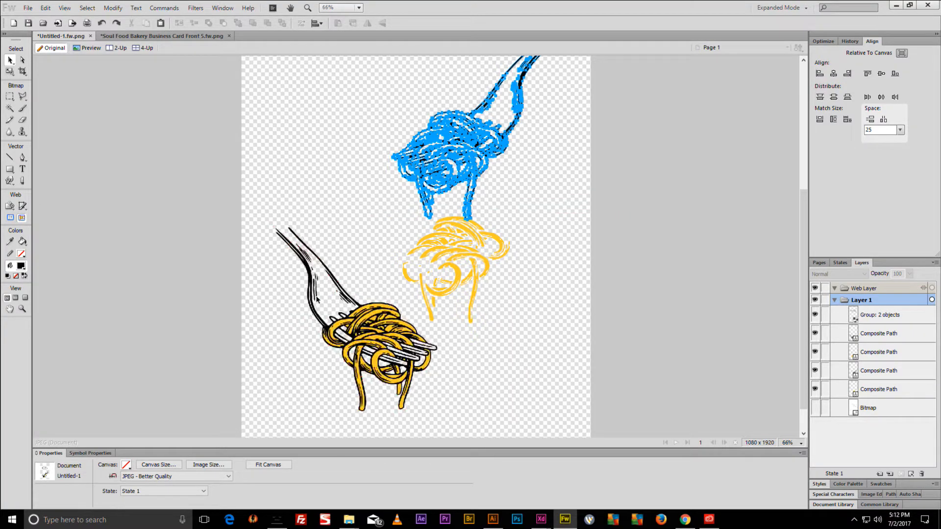
drag(314, 292, 291, 129)
key(ctrl+z)
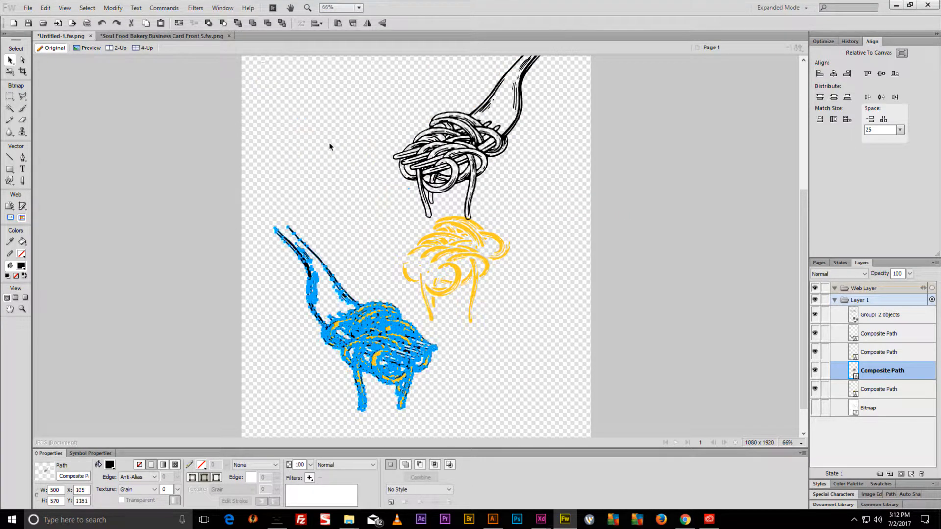
key(ctrl+z)
Select the black outline paths of both forks plus the Soul Food Bakery logo, and ungroup the logo.
click(595, 175)
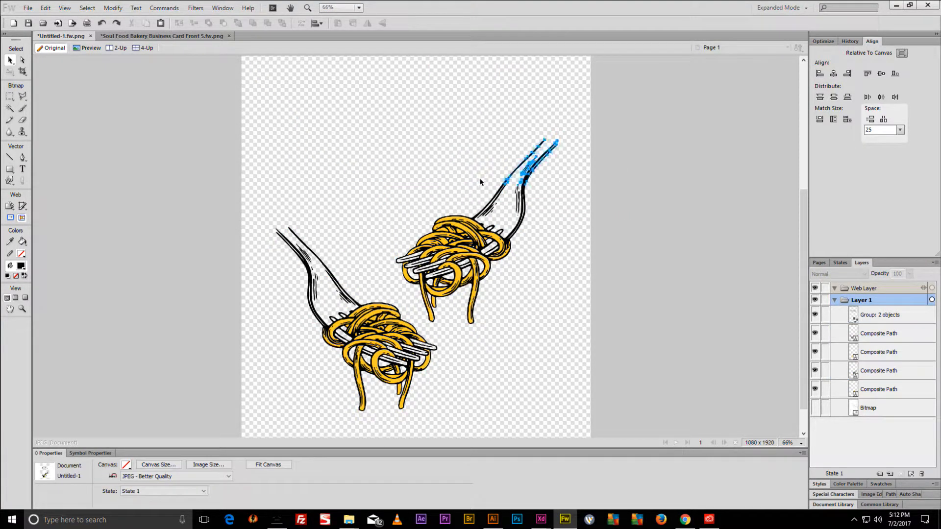
drag(401, 190, 270, 242)
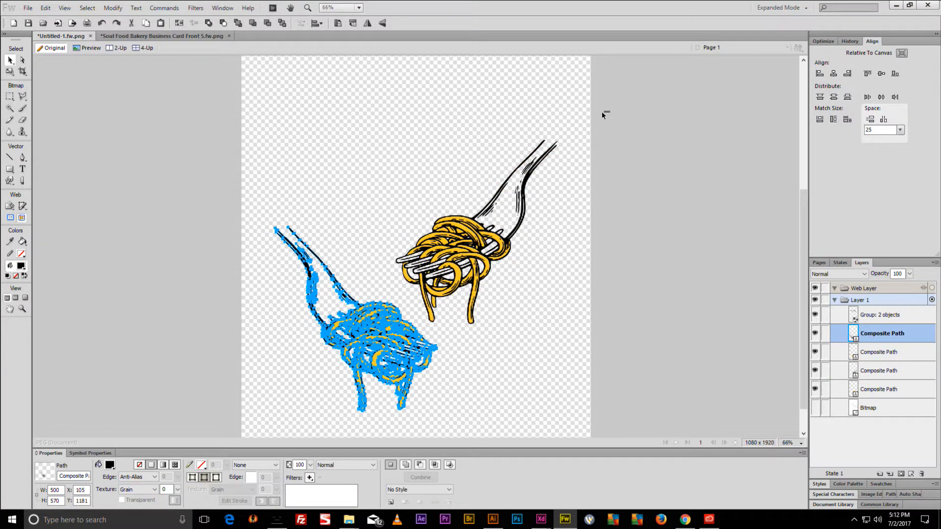
click(537, 150)
drag(365, 176, 268, 254)
scroll(368, 227, up, 3)
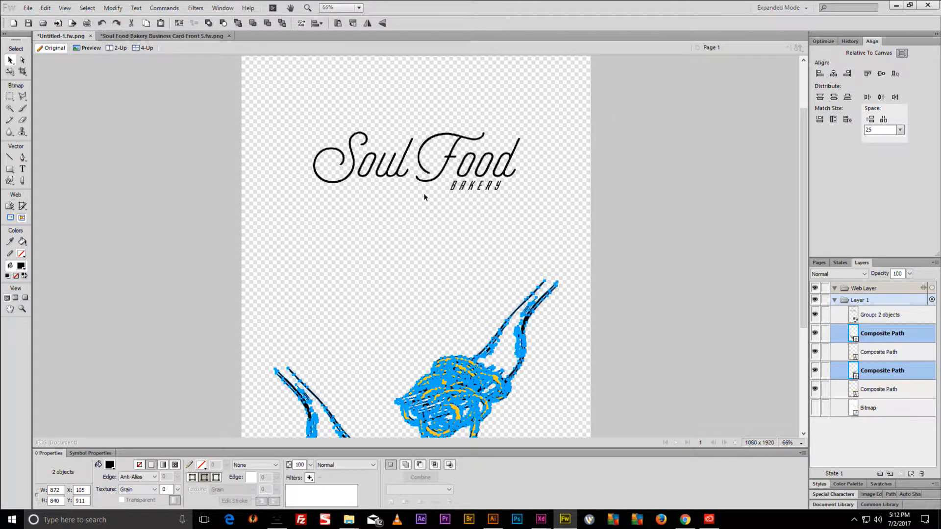
shift+click(498, 165)
key(ctrl+shift+g)
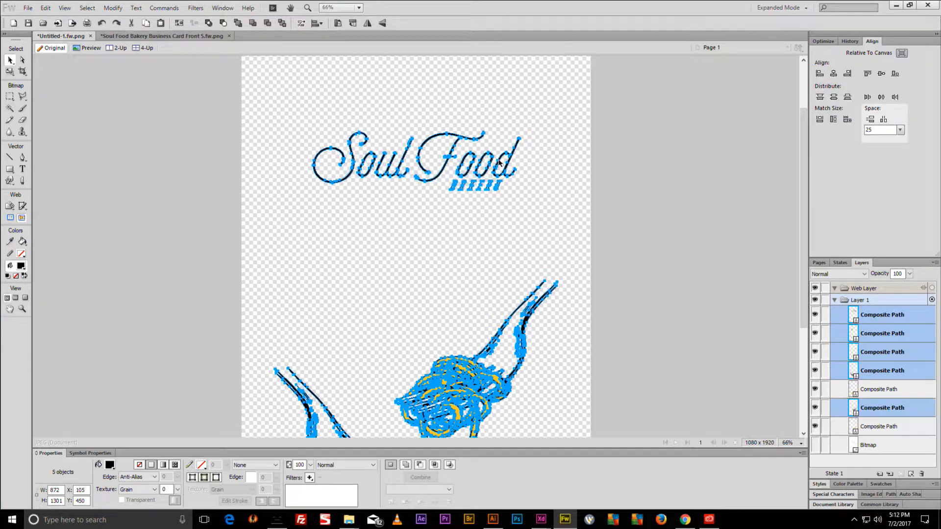
Merge the selected black fork and logo paths with Union and hide the combined path.
click(112, 8)
mouse_move(215, 192)
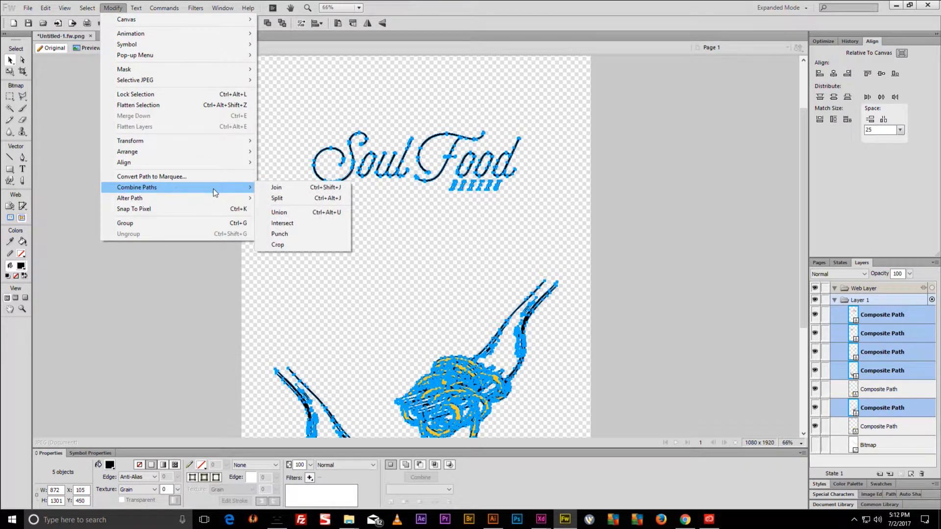
click(278, 212)
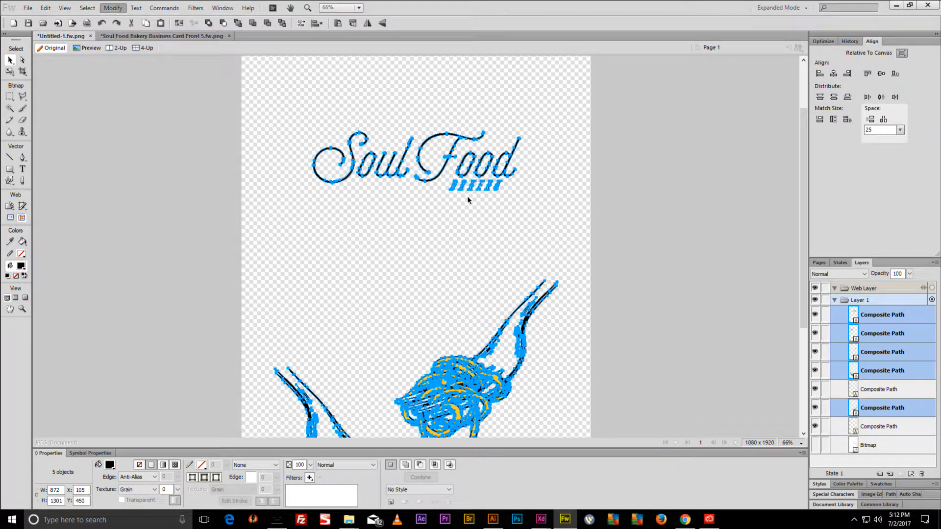
click(814, 315)
Select the yellow spaghetti paths of both forks and merge them into one path with Union.
scroll(568, 192, down, 3)
drag(569, 192, 289, 392)
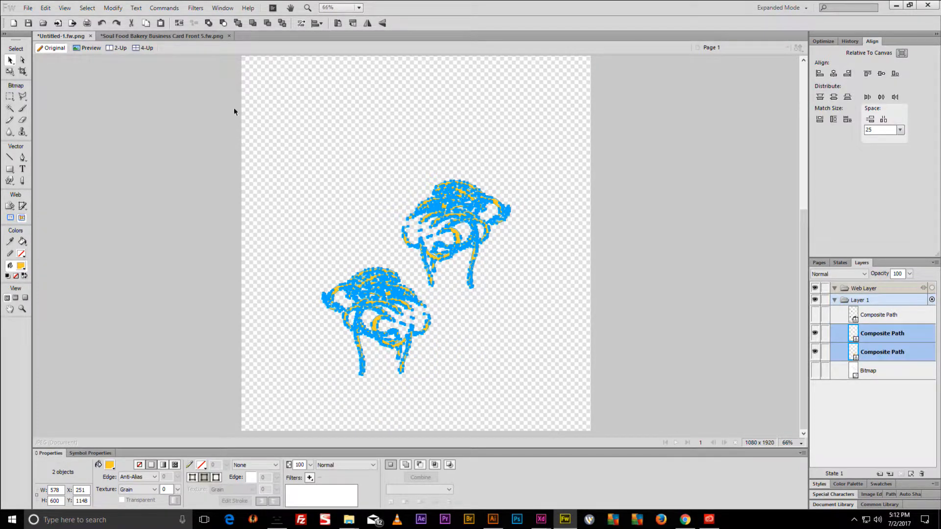
click(112, 7)
mouse_move(235, 187)
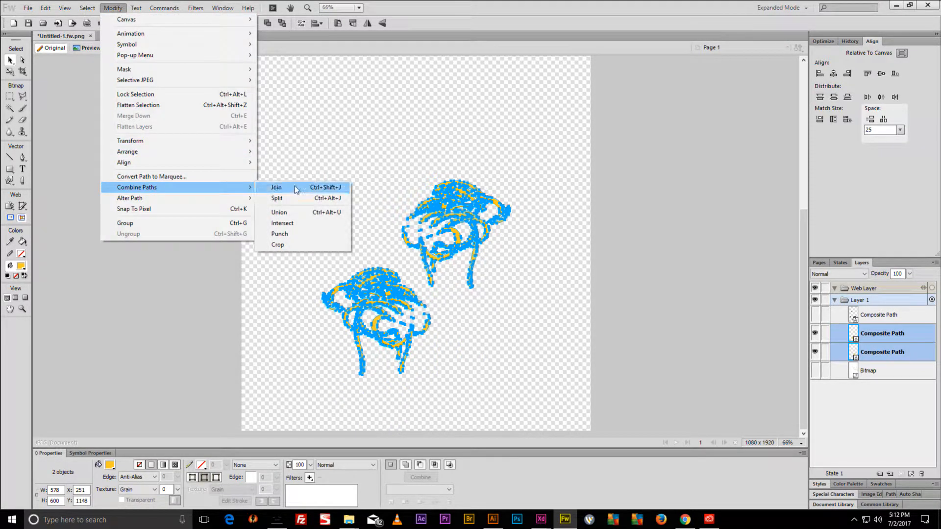
click(279, 213)
click(562, 186)
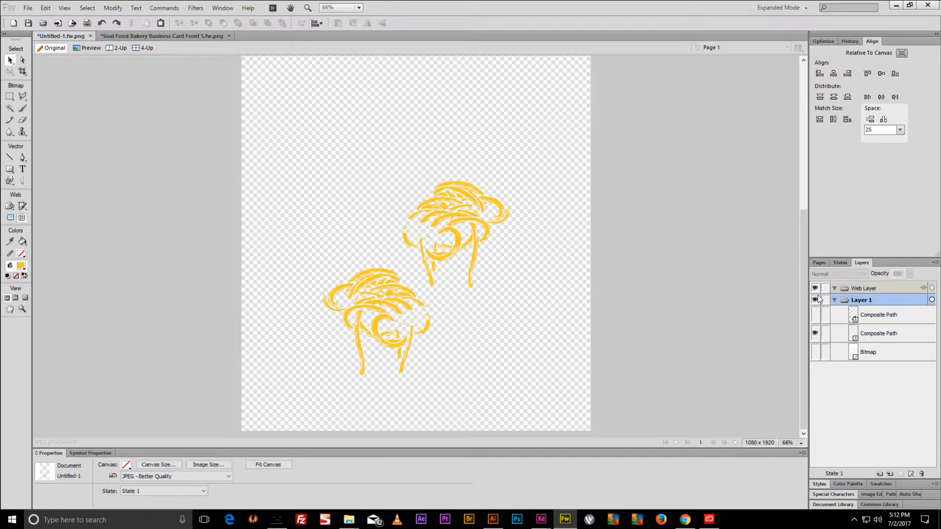
click(825, 351)
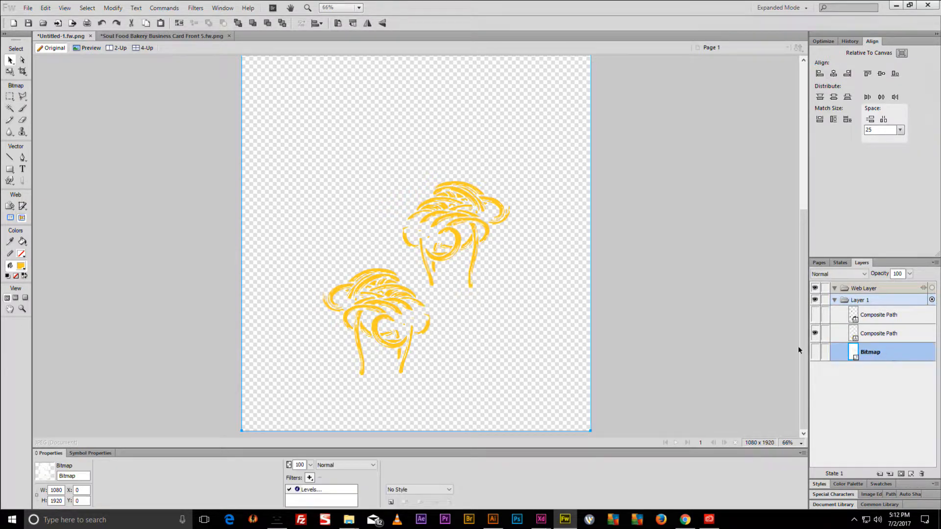
click(869, 333)
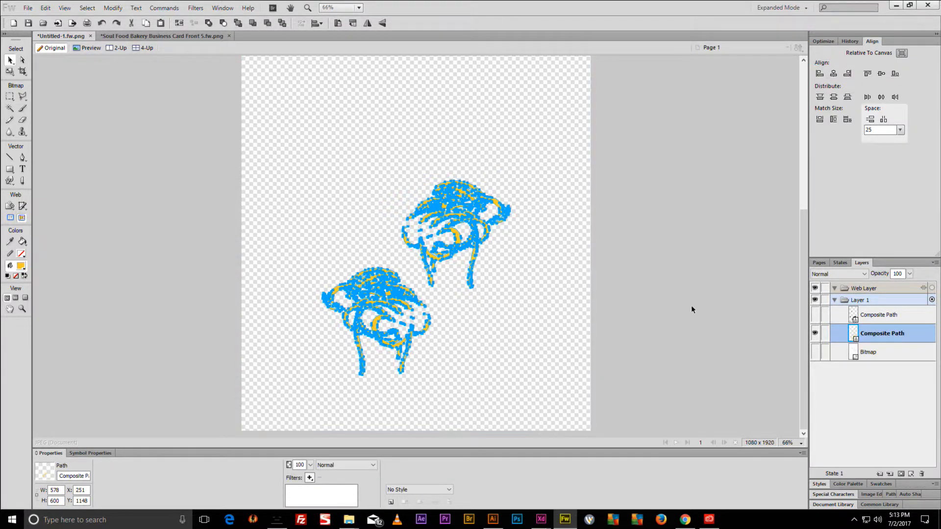
click(689, 273)
key(ctrl+minus)
key(ctrl+minus)
key(ctrl+minus)
key(ctrl+equal)
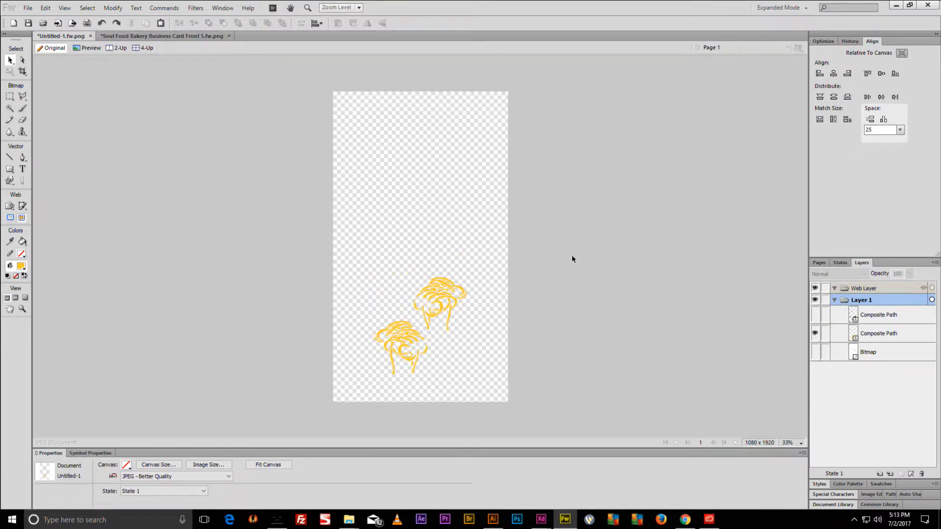
Create a new 1080 × 1920 px document and make its canvas transparent.
key(ctrl+n)
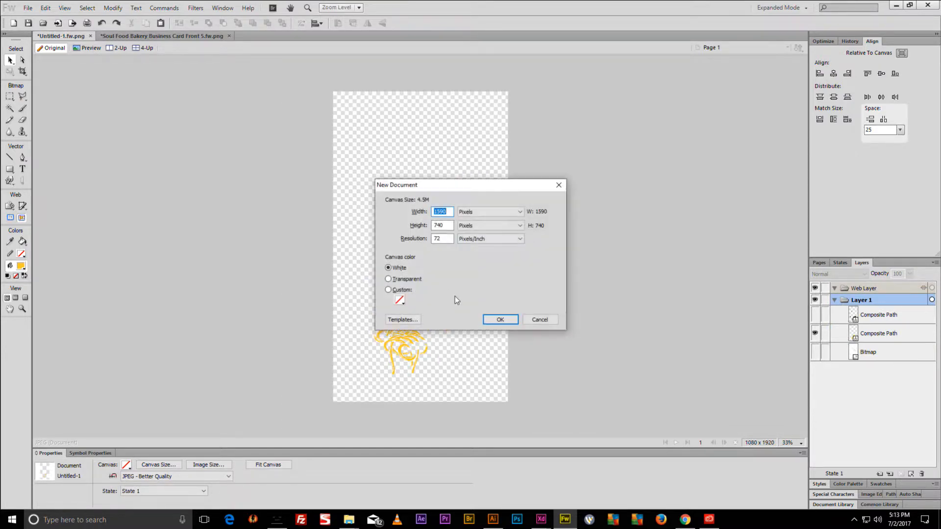
text(1080)
key(Tab)
text(1920)
key(Return)
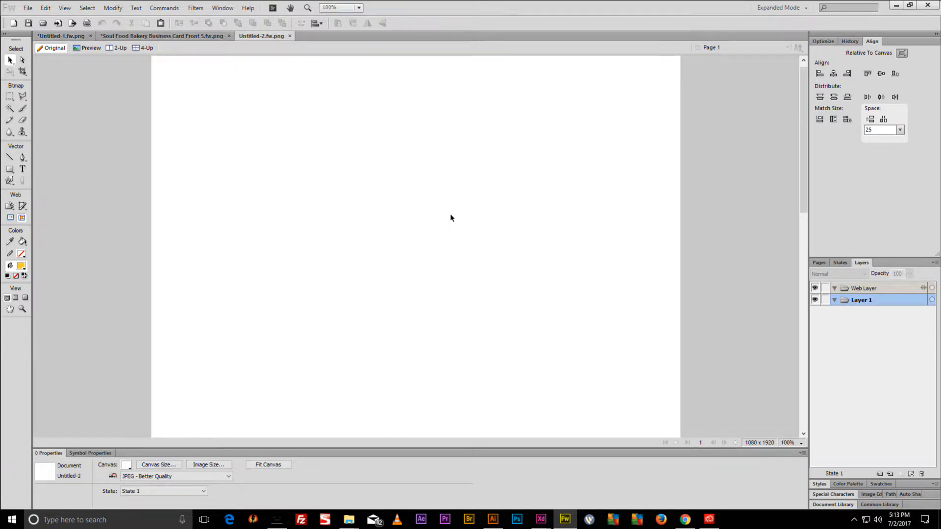
key(ctrl+equal)
click(127, 465)
click(137, 444)
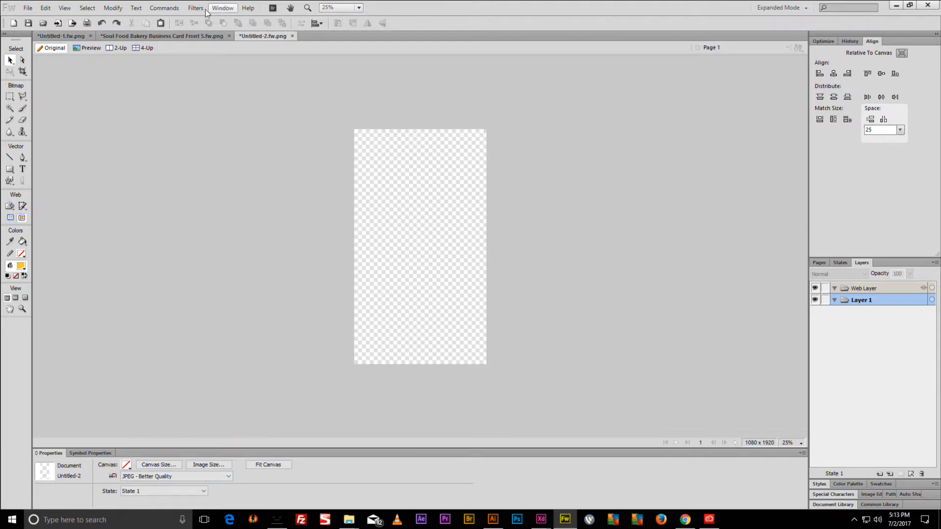
Close Soul Food Bakery Business Card Front 5.fw.png without saving and return to the Untitled-1 document.
click(163, 35)
click(228, 36)
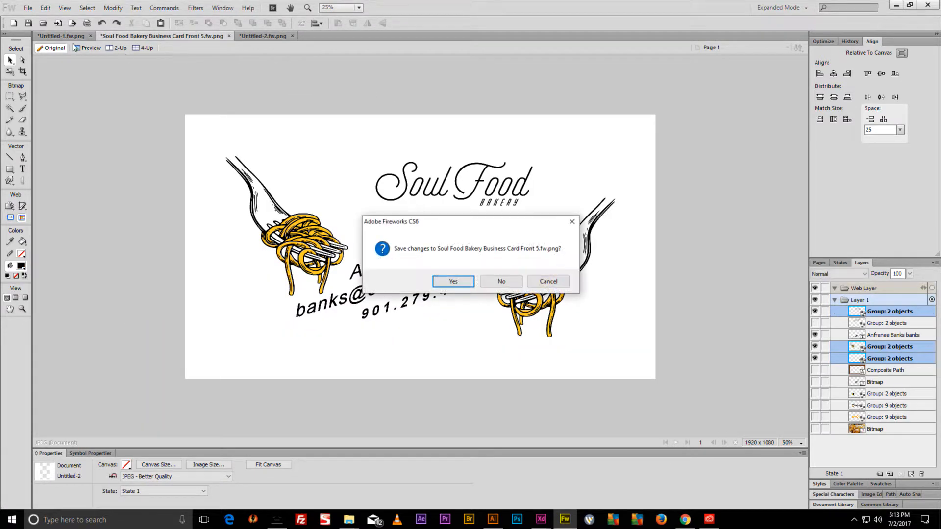
click(505, 279)
click(66, 35)
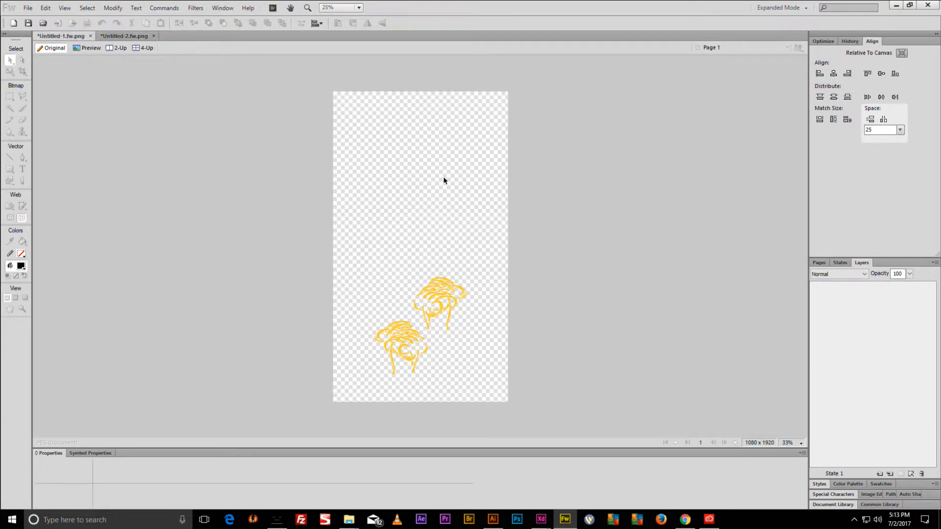
Copy the merged yellow spaghetti path from Untitled-1 and paste it into the transparent Untitled-2 document.
click(392, 335)
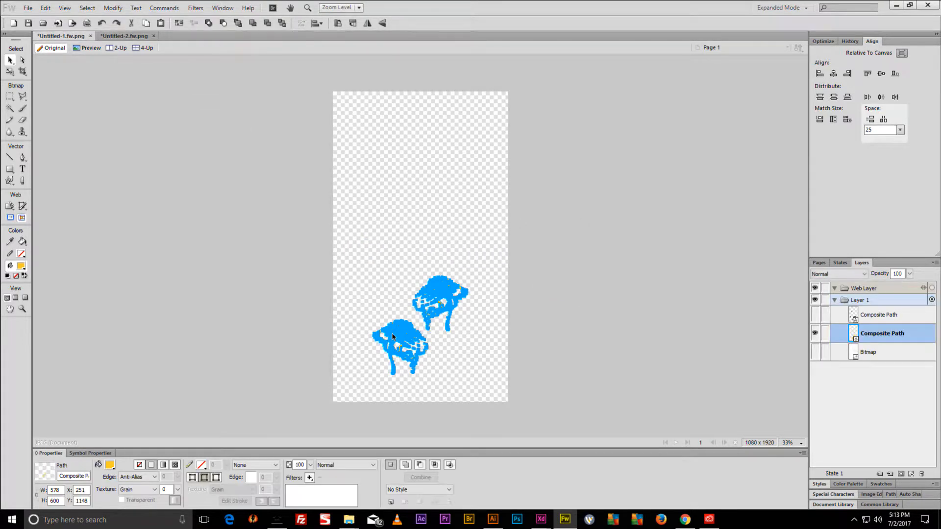
click(116, 37)
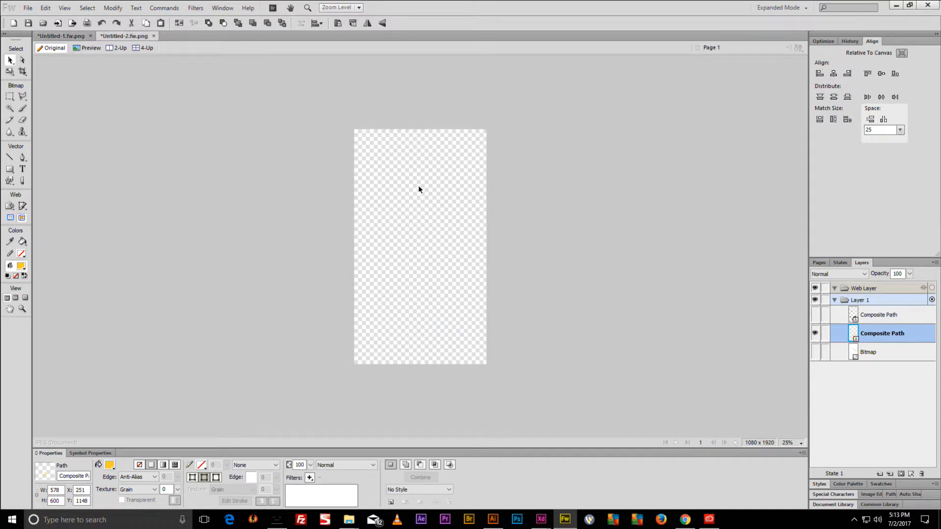
key(ctrl+v)
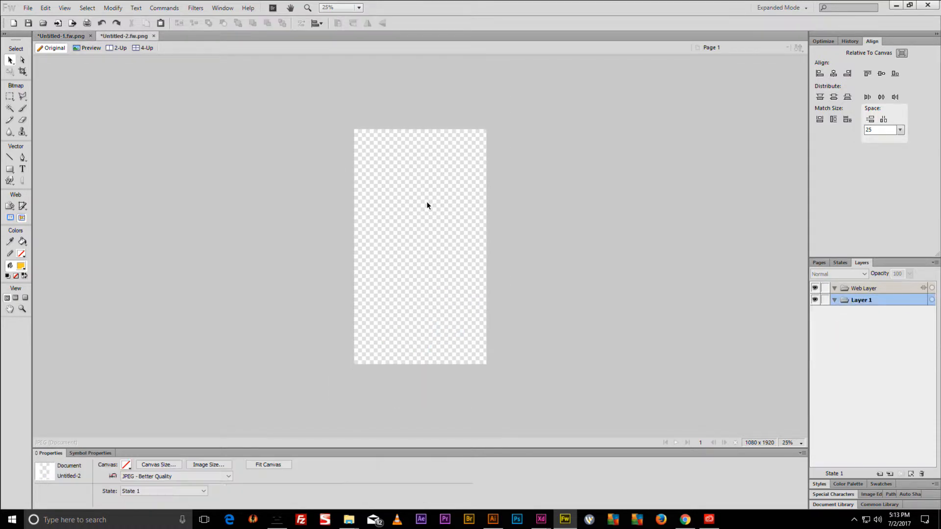
key(ctrl+v)
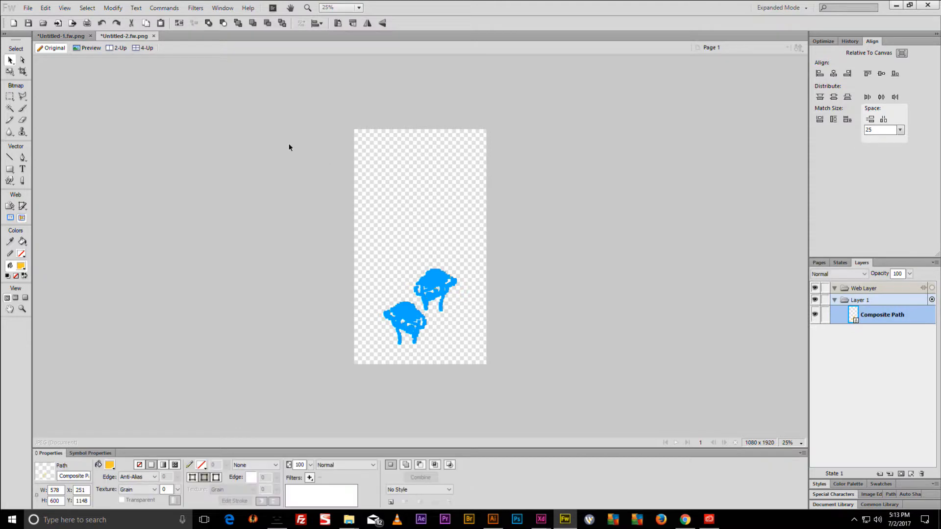
click(496, 244)
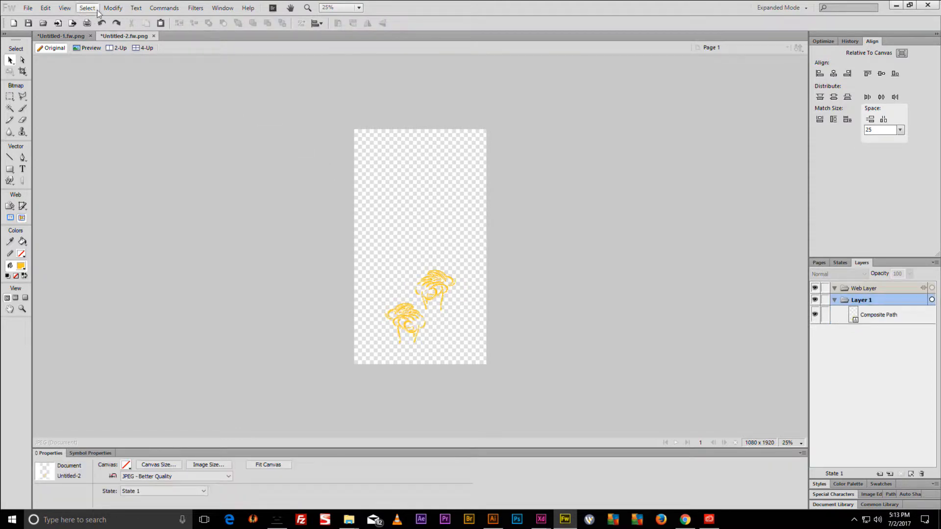
Save a copy of Untitled-2 in the Assets folder as an Illustrator 8 file named vector1.
click(42, 8)
click(43, 121)
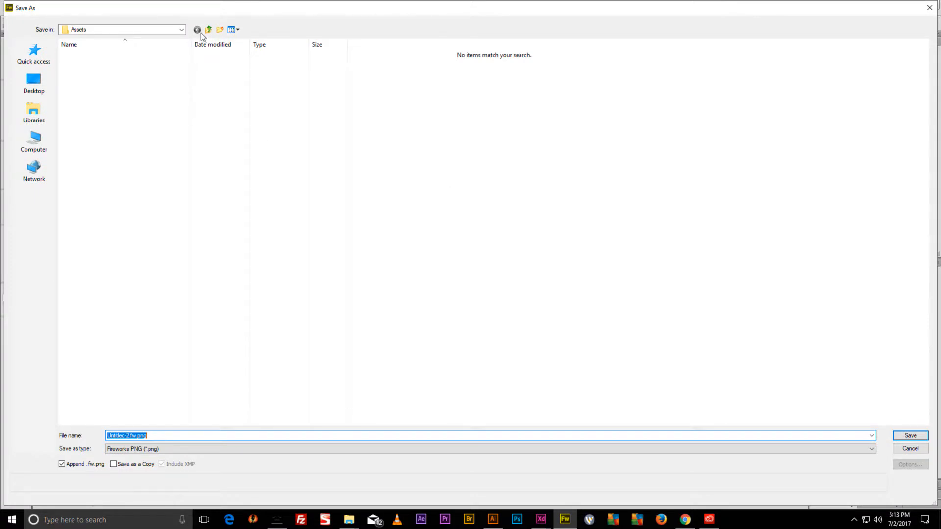
click(161, 449)
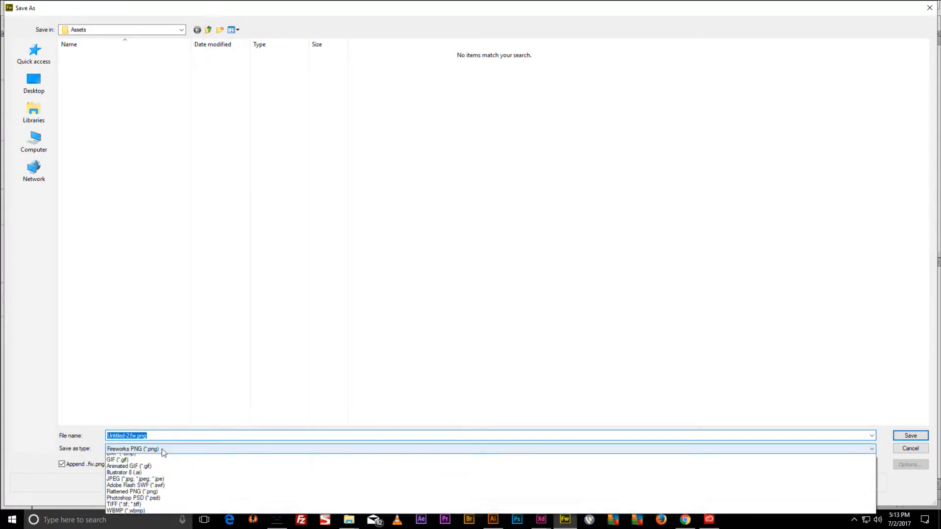
click(149, 474)
click(163, 436)
text(V)
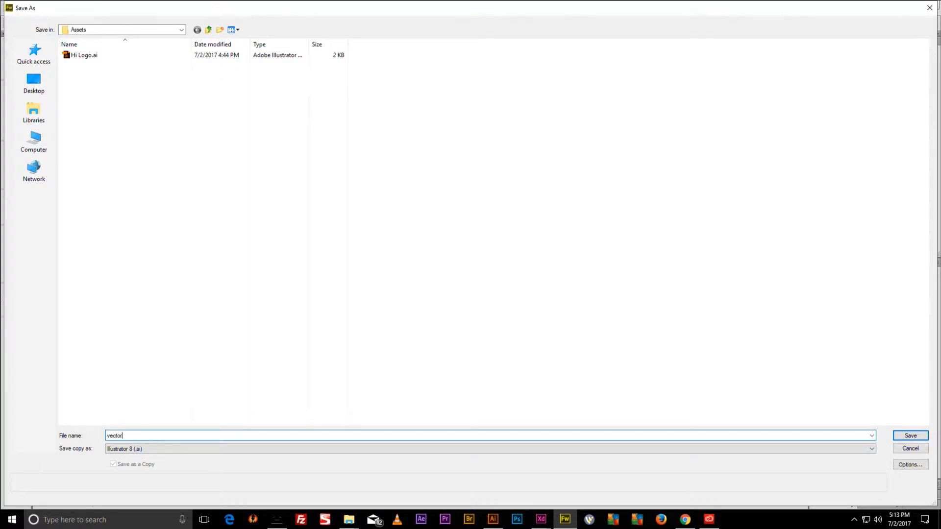
key(Return)
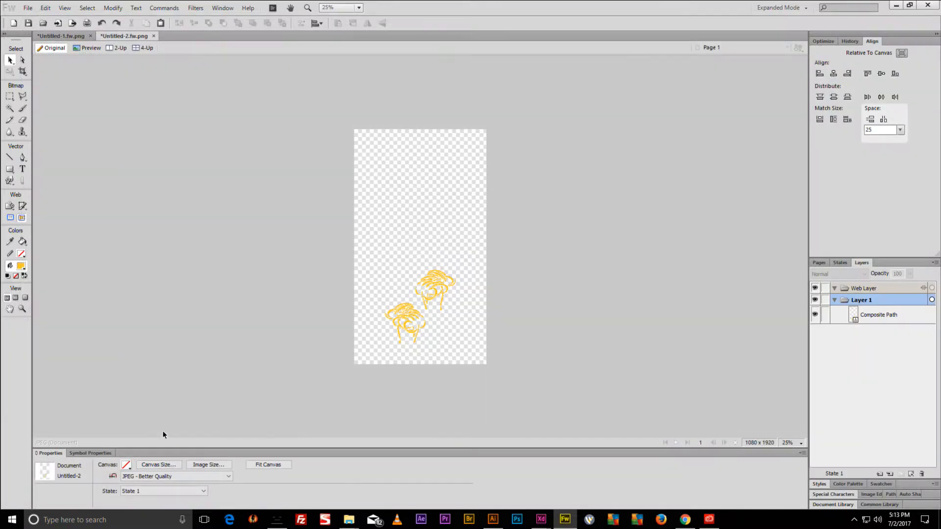
Delete the yellow spaghetti paths from both Untitled-2 and Untitled-1.
mouse_move(507, 212)
mouse_down()
mouse_move(332, 426)
mouse_move(301, 371)
mouse_up()
key(Delete)
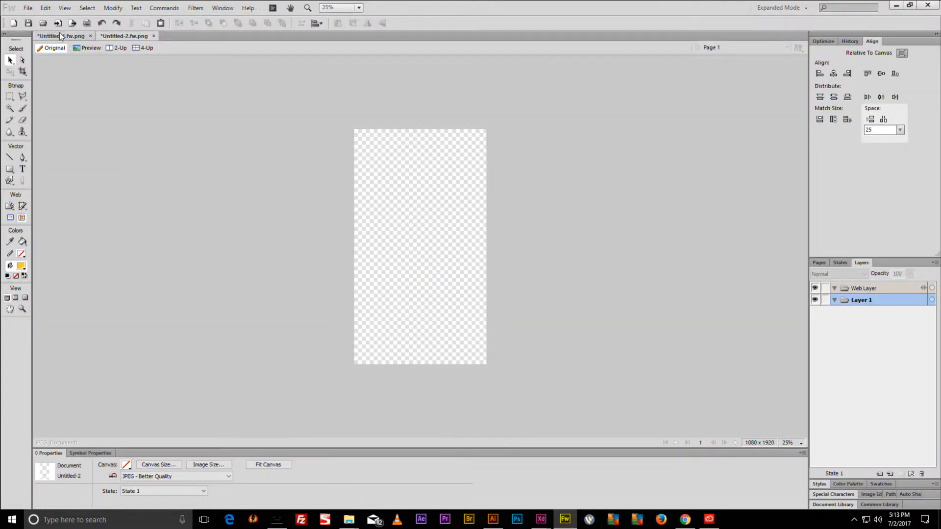
click(60, 35)
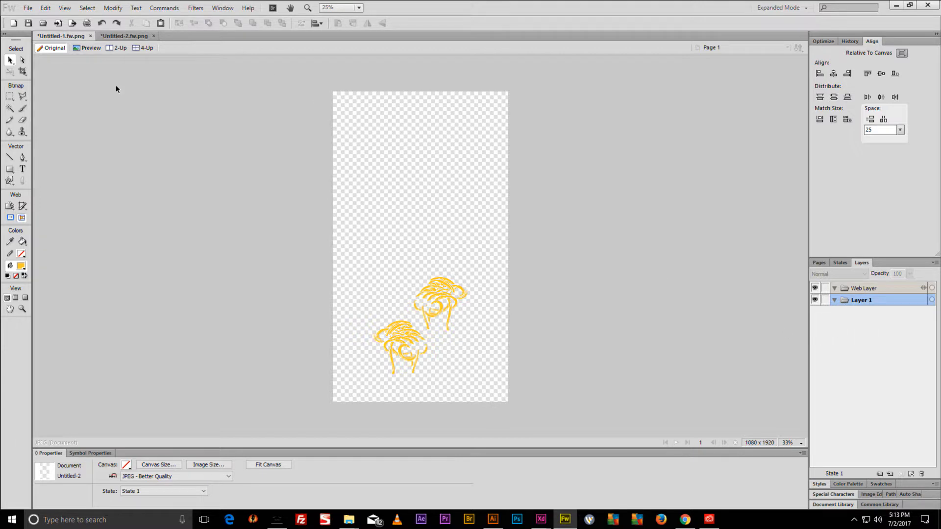
drag(532, 262, 382, 328)
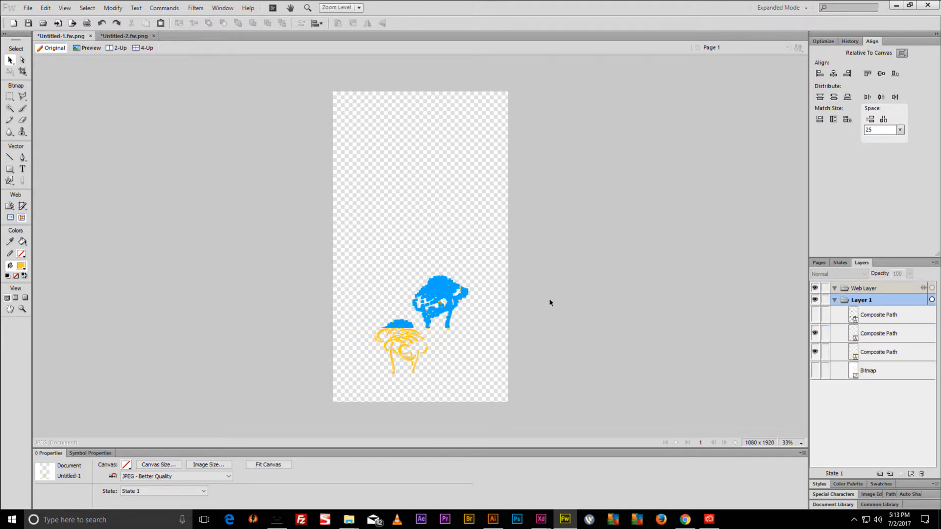
key(Delete)
Show the merged black logo and fork path in Untitled-1 and copy it into Untitled-2.
click(814, 315)
drag(582, 221, 384, 341)
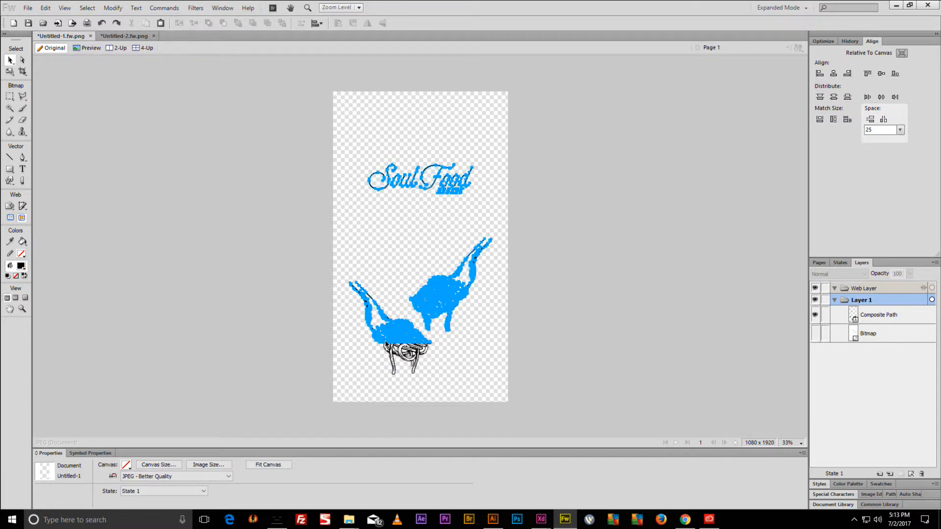
click(114, 38)
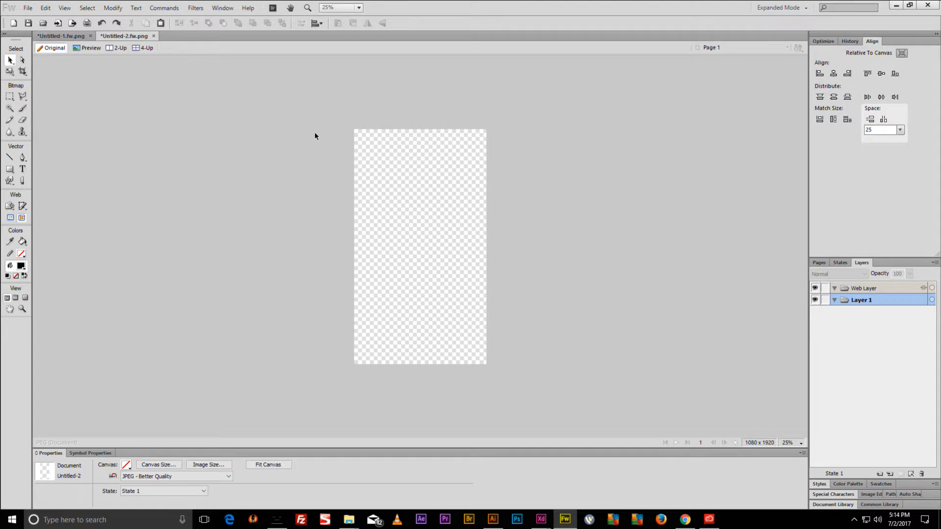
key(ctrl+v)
click(240, 138)
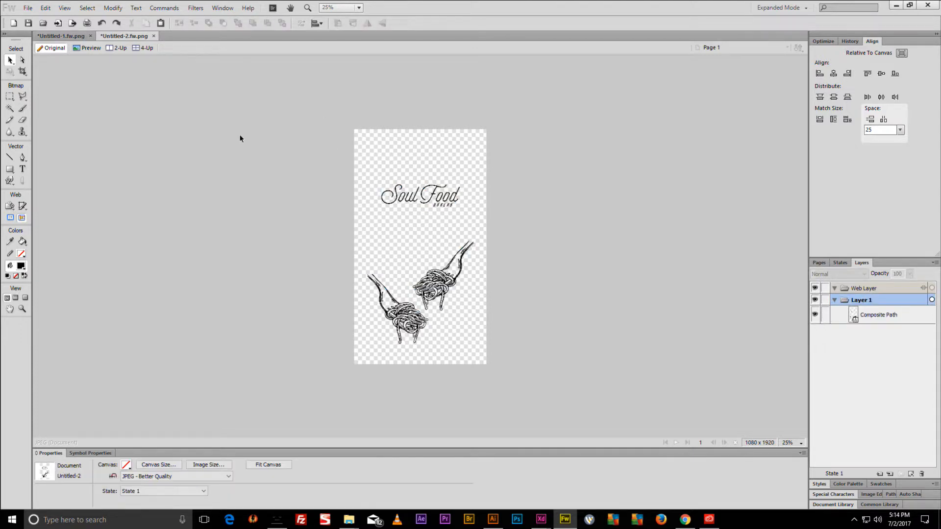
Briefly show the marble bitmap in Untitled-1, and hide both the bitmap and the black composite path.
click(66, 34)
drag(532, 142, 257, 405)
click(815, 333)
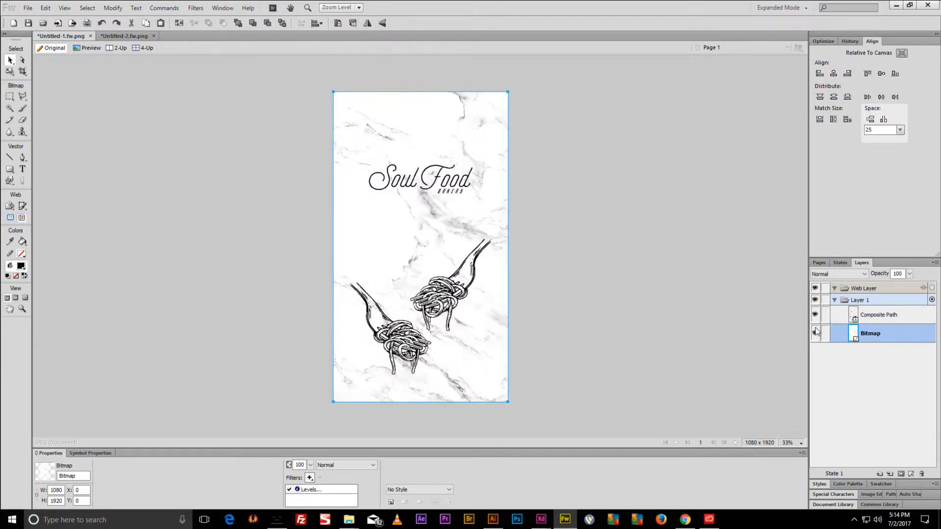
click(814, 333)
click(814, 315)
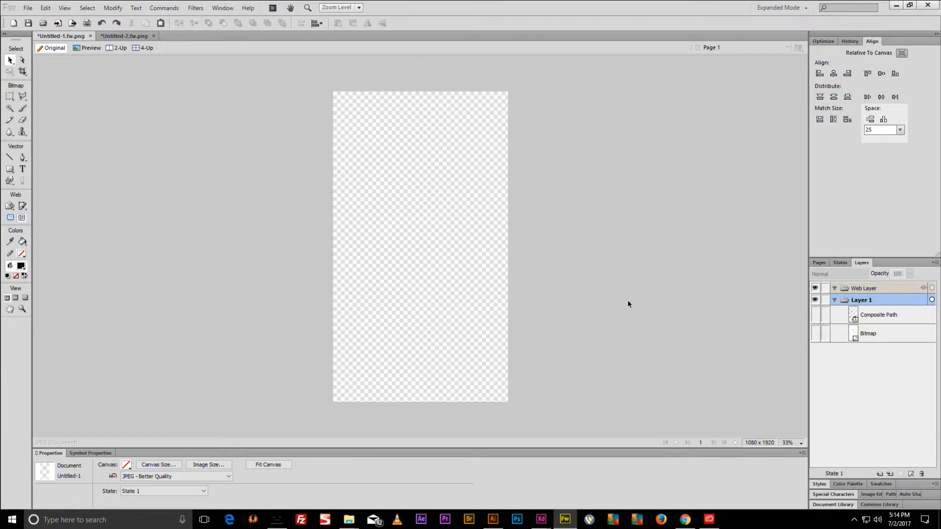
click(140, 38)
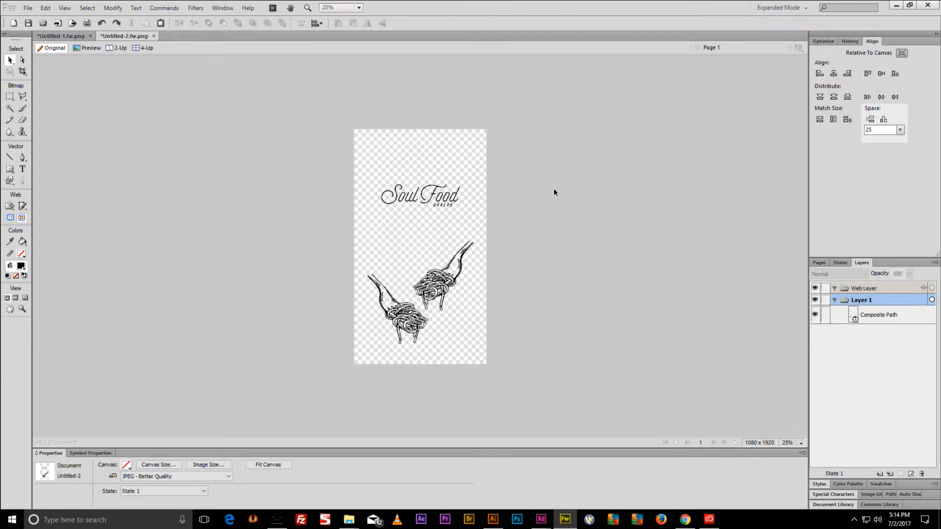
click(54, 37)
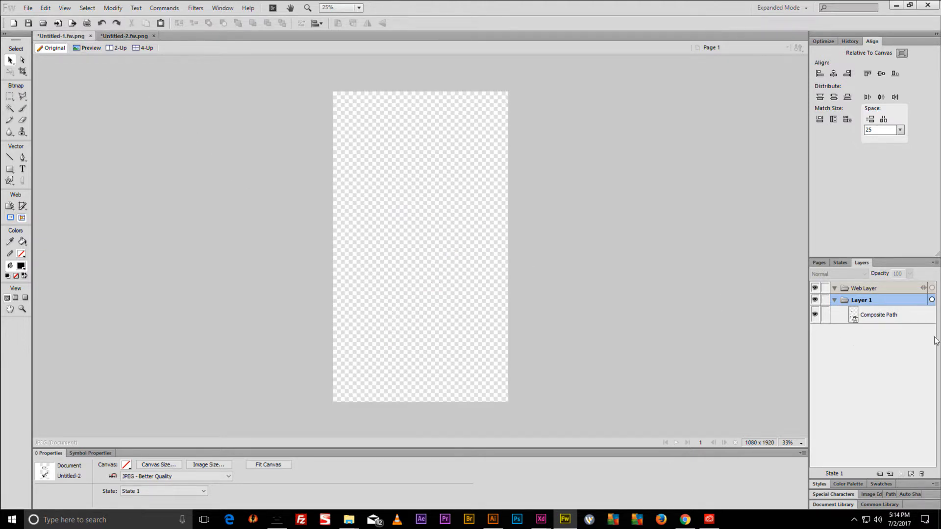
drag(815, 315, 817, 337)
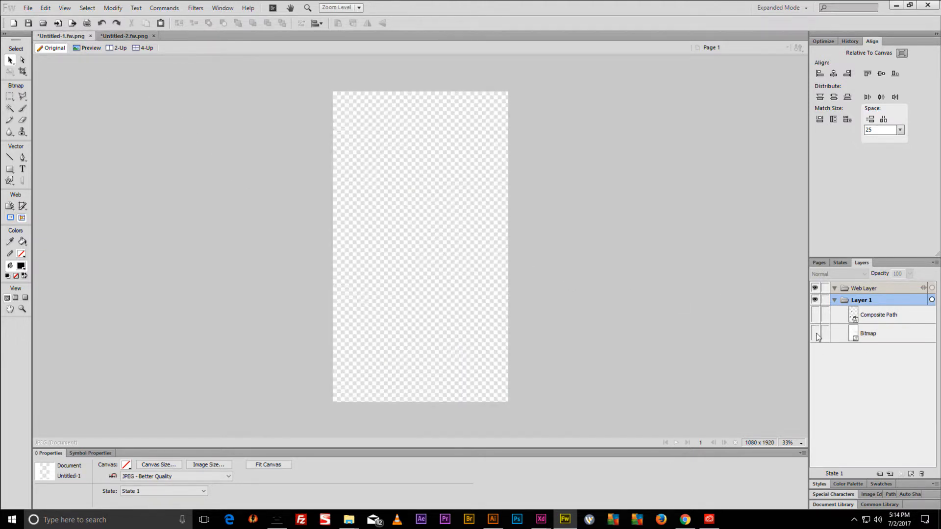
Save a copy of Untitled-2 with the black logo and forks as an Illustrator 8 file named vector2.
click(127, 36)
drag(607, 139, 304, 339)
click(487, 245)
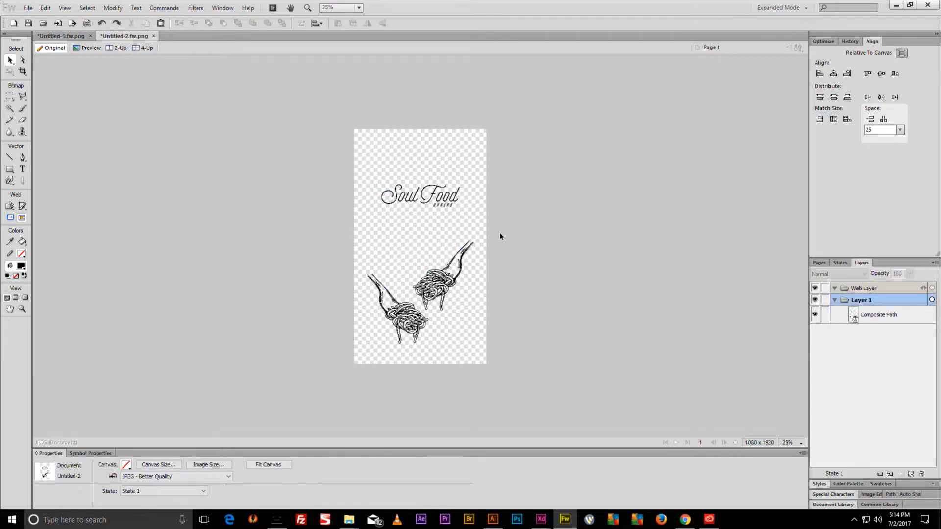
key(ctrl+shift+s)
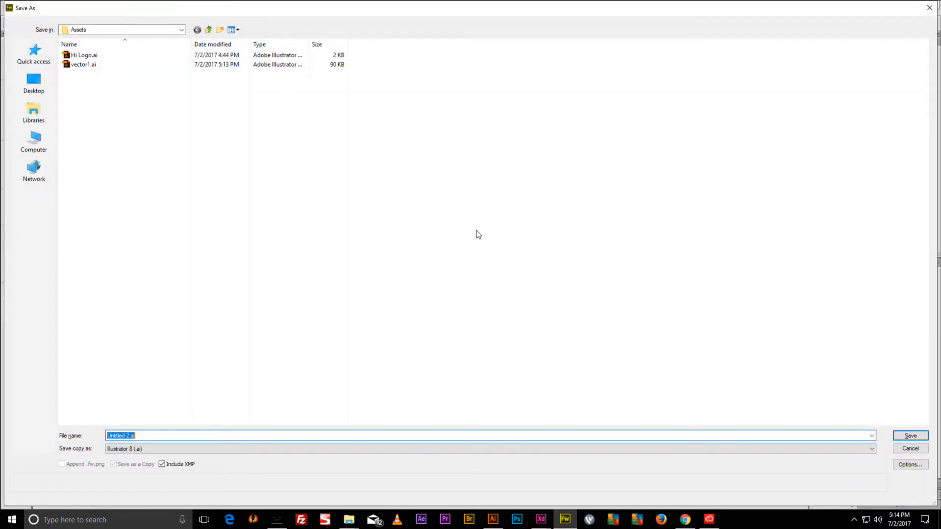
click(139, 449)
click(129, 449)
click(128, 436)
text(vector1)
key(BackSpace)
text(2)
key(Return)
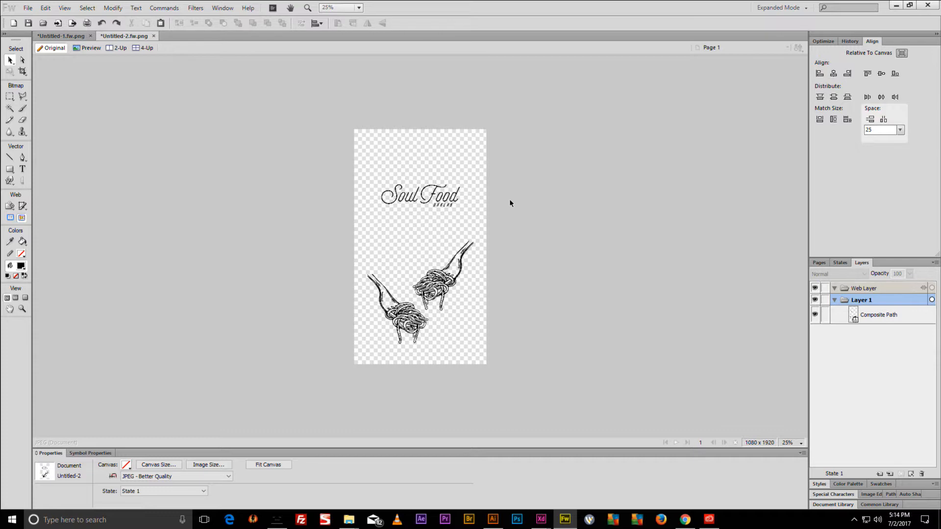
drag(508, 167, 281, 347)
click(590, 221)
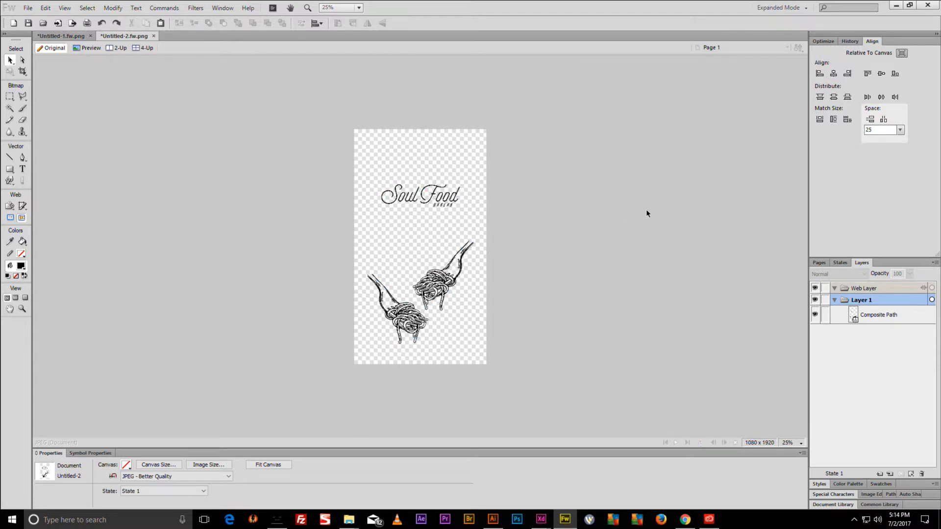
Minimize the Fireworks, SoulFoodBakery folder and Adobe XD windows to clear the desktop.
click(893, 8)
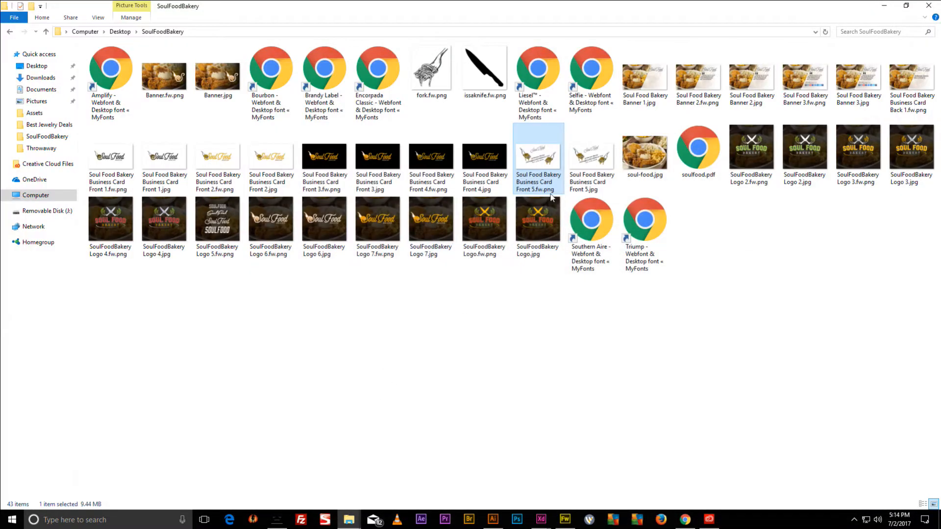
click(884, 9)
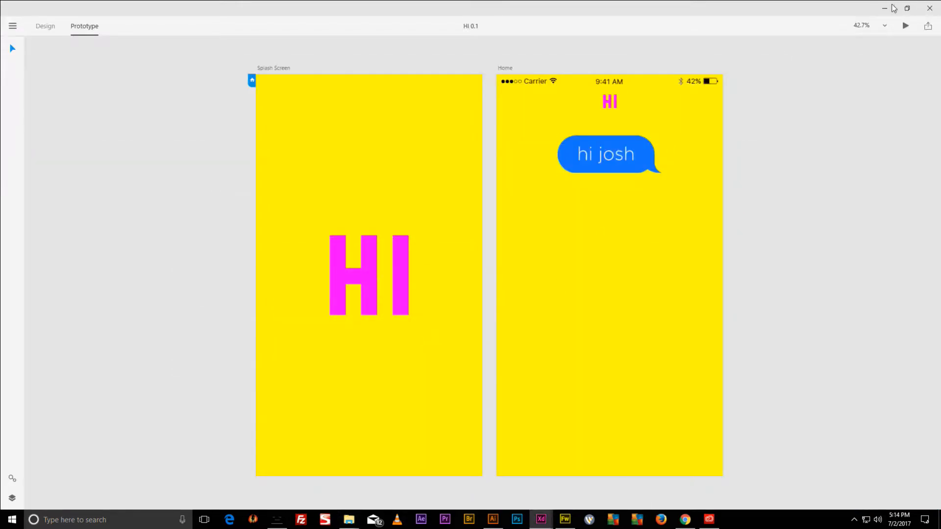
click(885, 7)
click(847, 51)
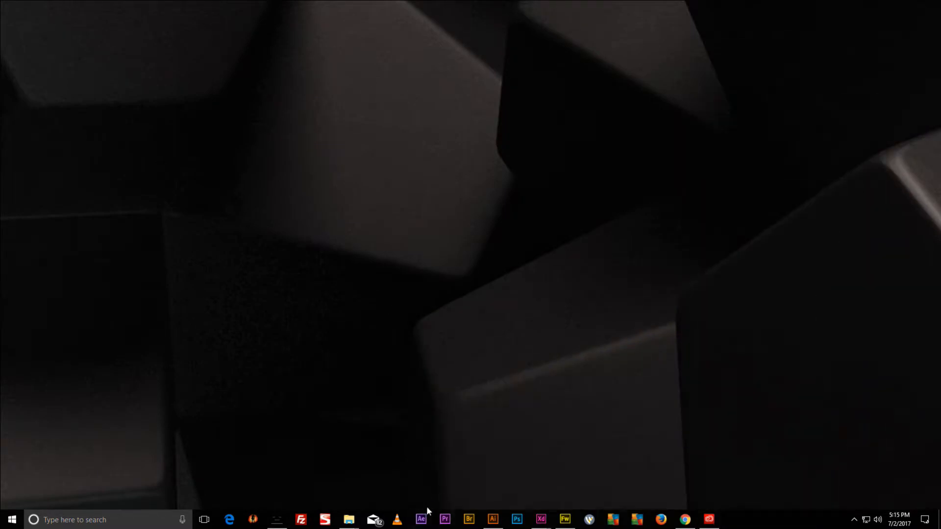
click(325, 520)
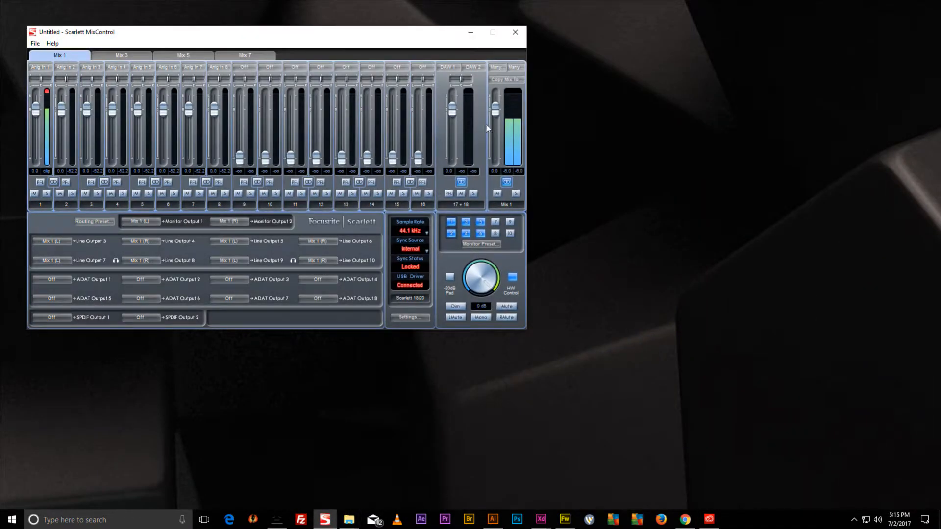
click(325, 520)
Switch to the SoulFoodBakery File Explorer window, browse to Desktop > HI APP > Assets and select vector1.ai.
mouse_move(348, 518)
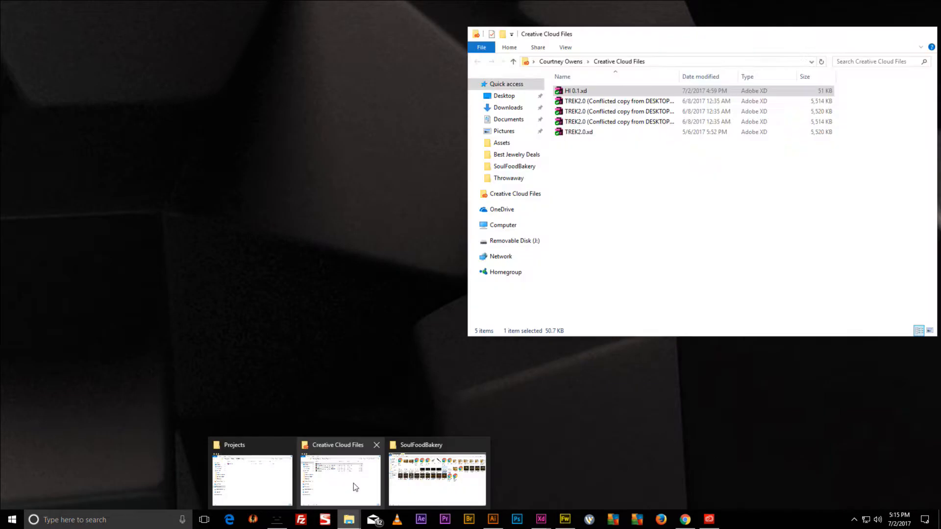
click(353, 483)
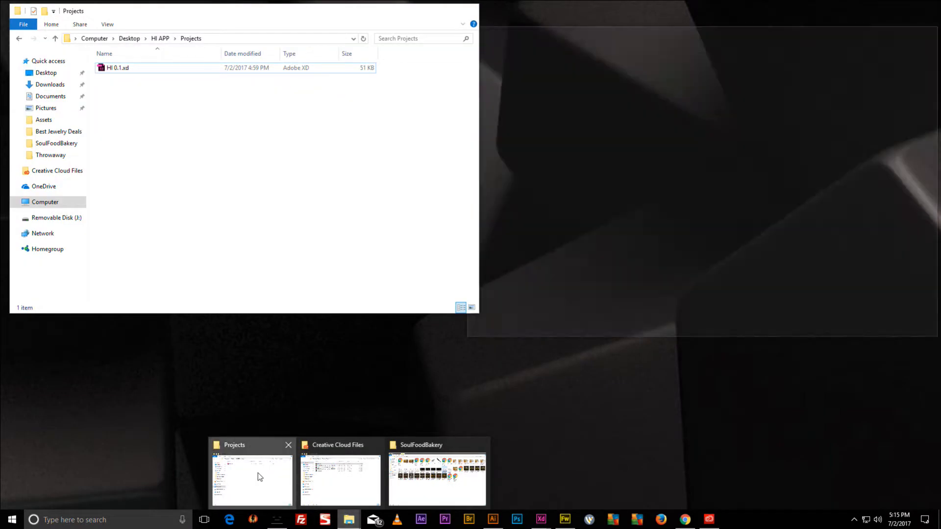
click(258, 472)
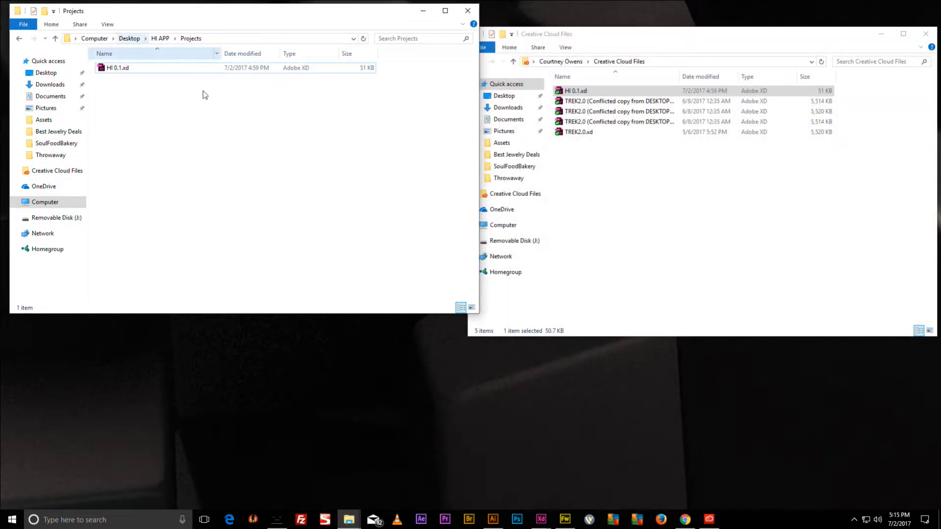
click(348, 519)
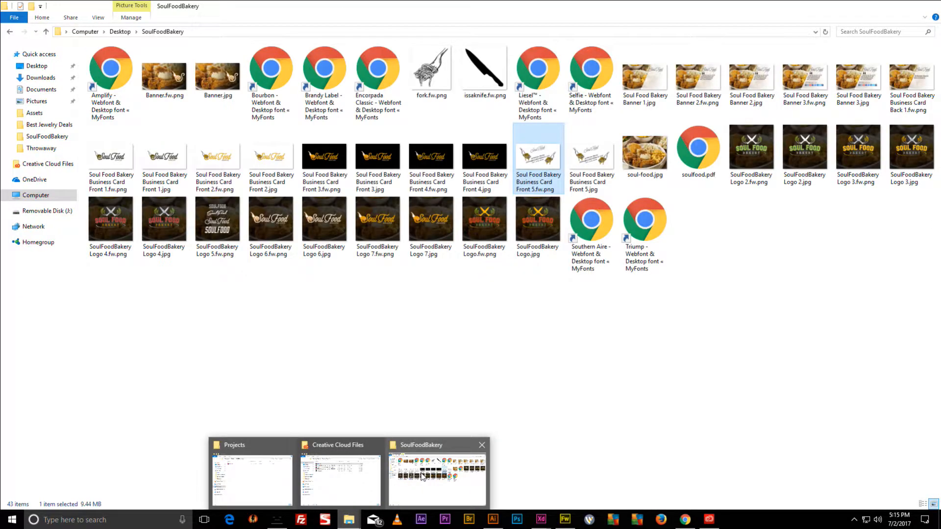
click(437, 485)
click(120, 31)
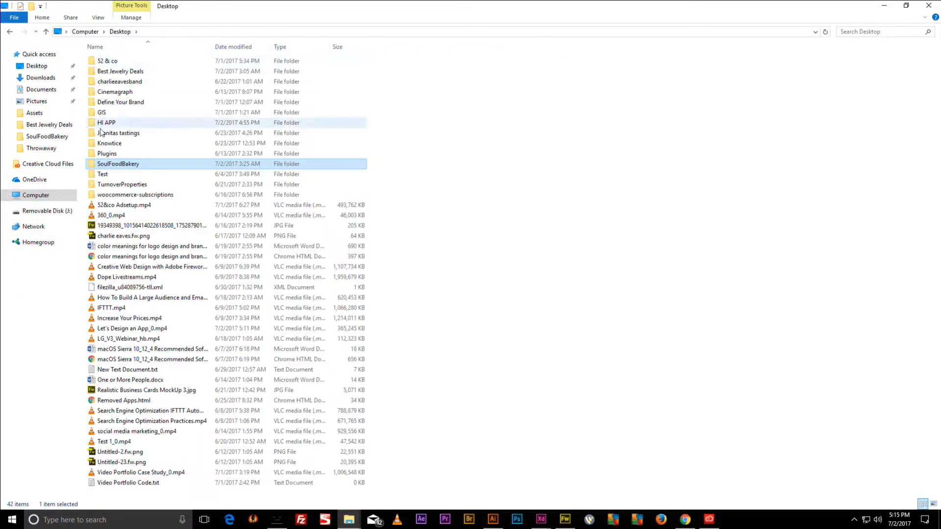
double_click(120, 127)
double_click(110, 61)
click(110, 71)
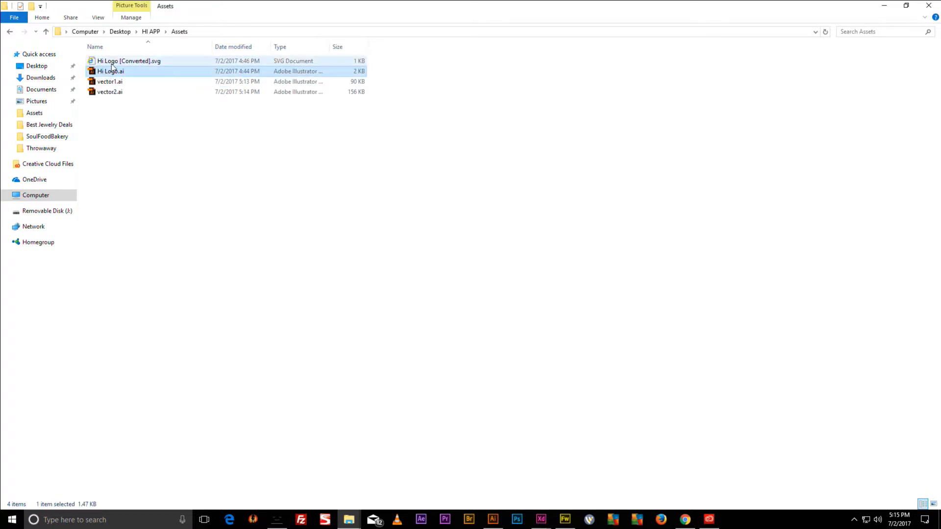
click(111, 82)
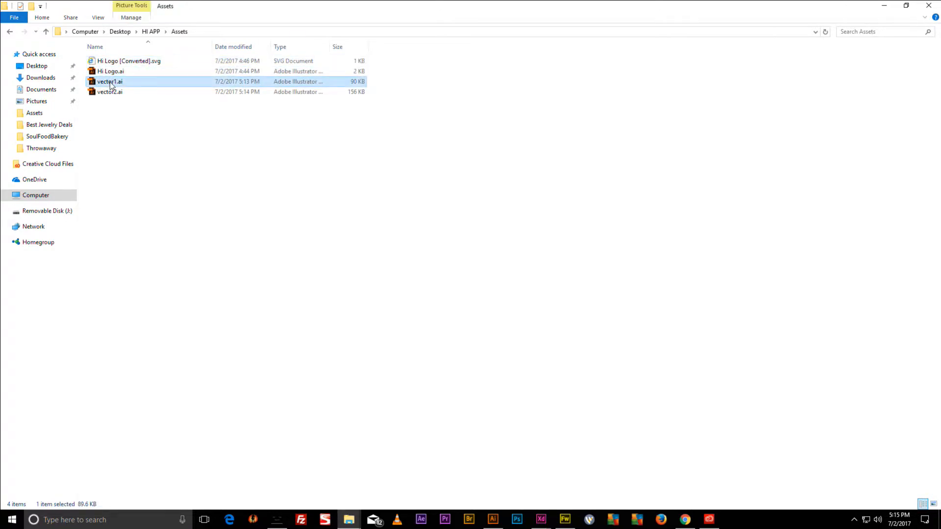
Delete Hi Logo.ai from the Assets folder.
click(108, 92)
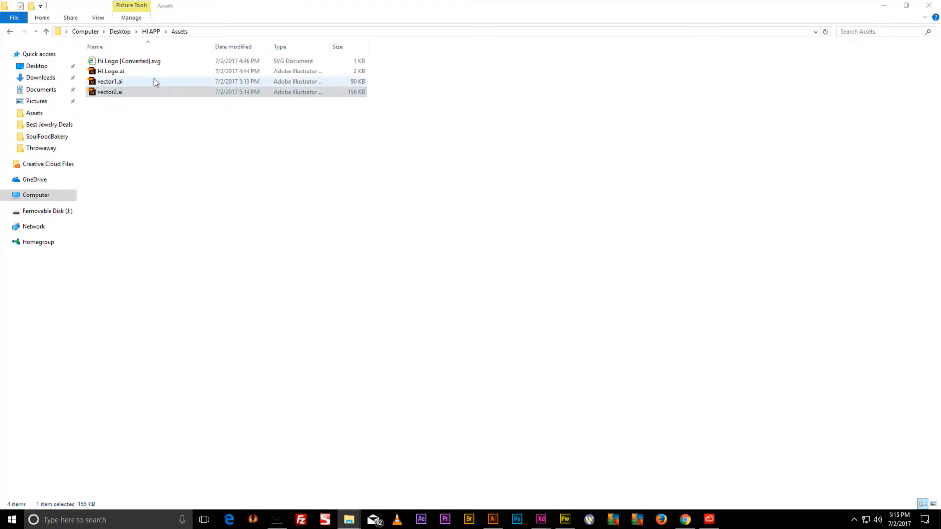
click(114, 74)
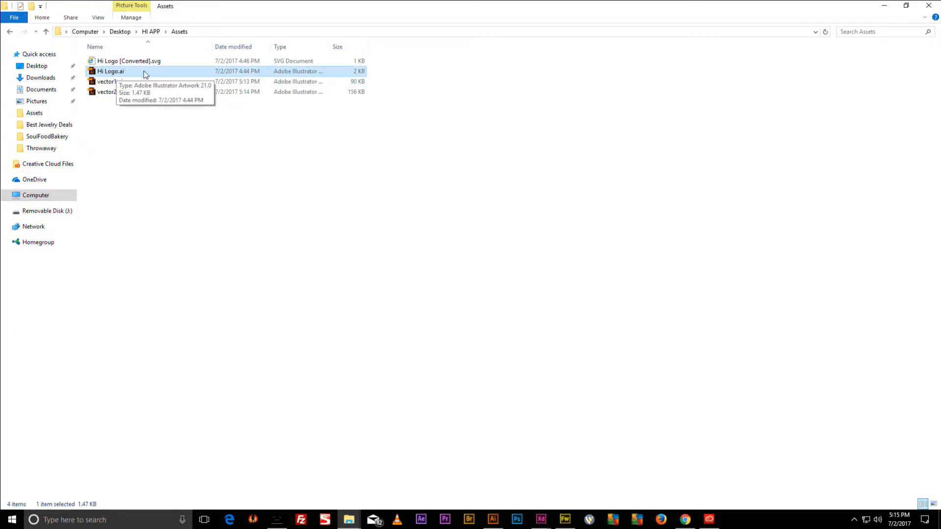
key(Delete)
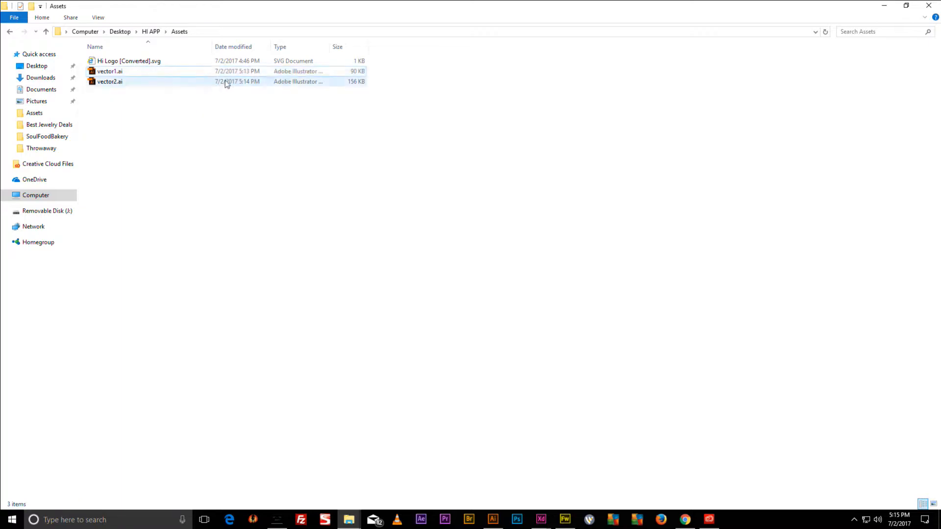
Restore the Assets window to a smaller size and try to bring the Illustrator window with Hi Logo [Converted].svg forward.
drag(395, 5, 485, 109)
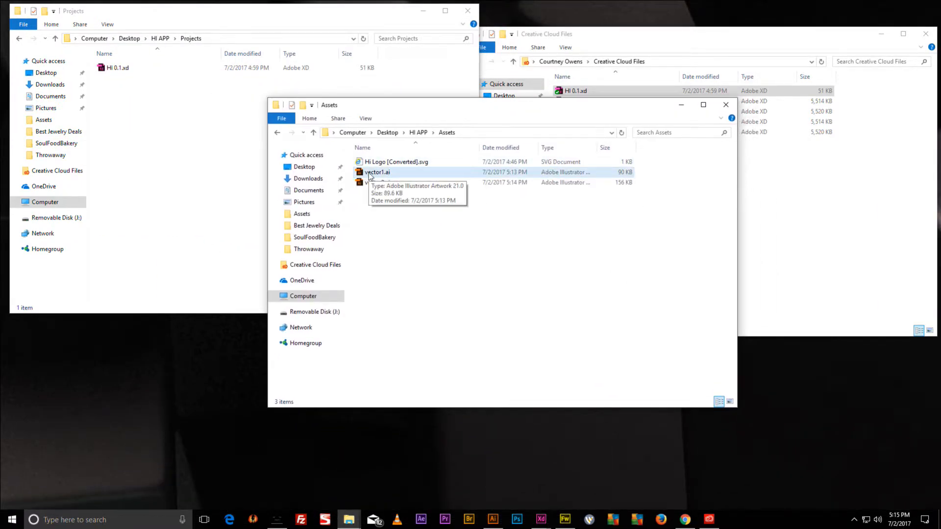
click(498, 523)
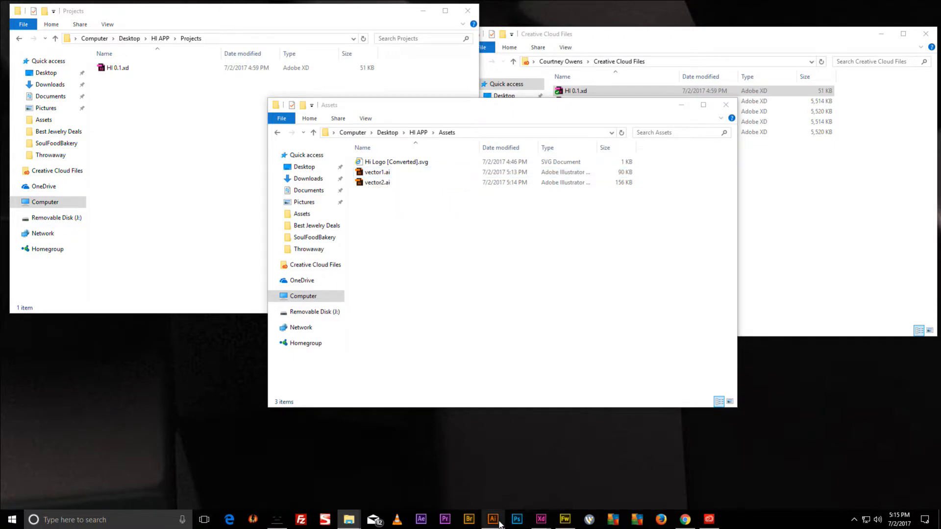
mouse_move(495, 518)
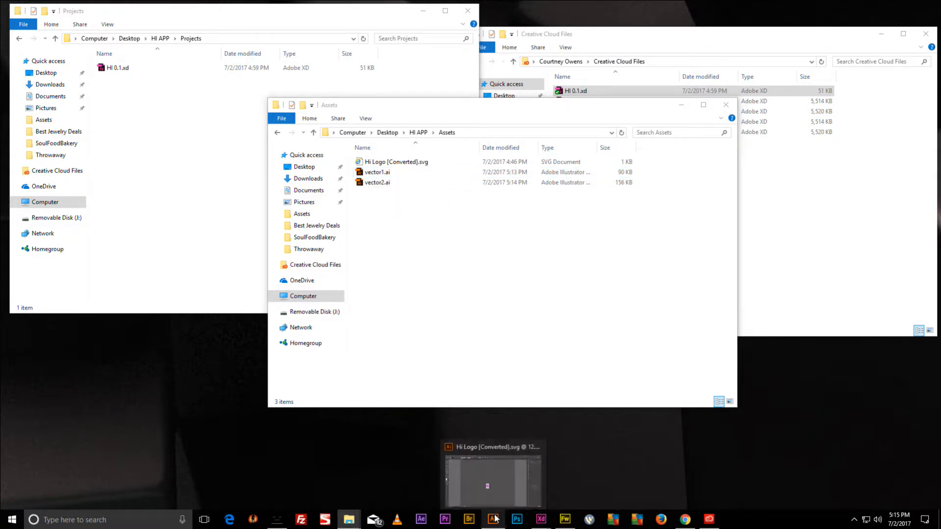
click(493, 485)
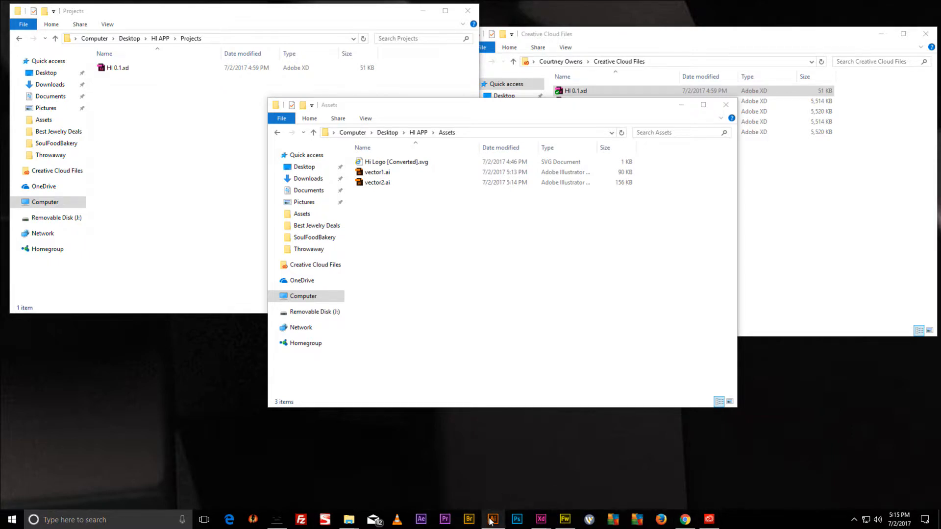
Minimize the Creative Cloud Files, Assets and Projects windows to clear the desktop.
click(881, 38)
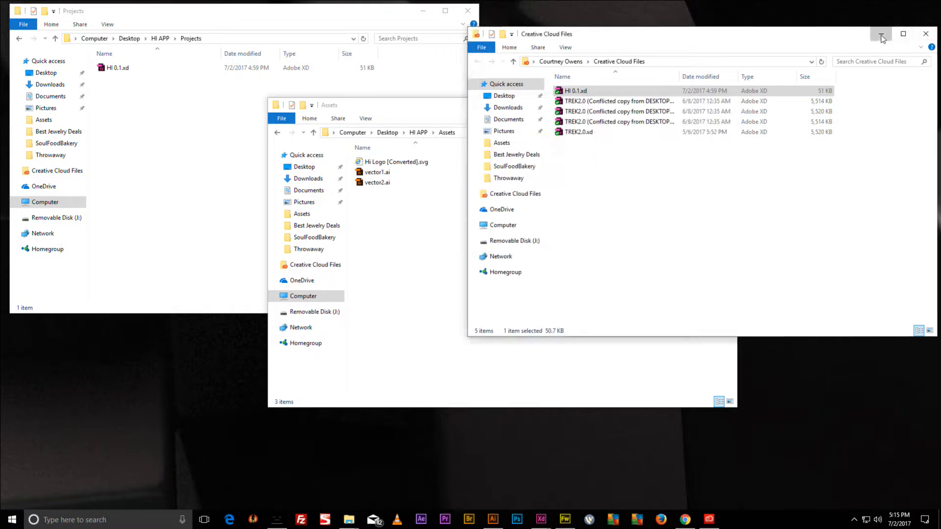
click(881, 37)
click(681, 105)
click(423, 11)
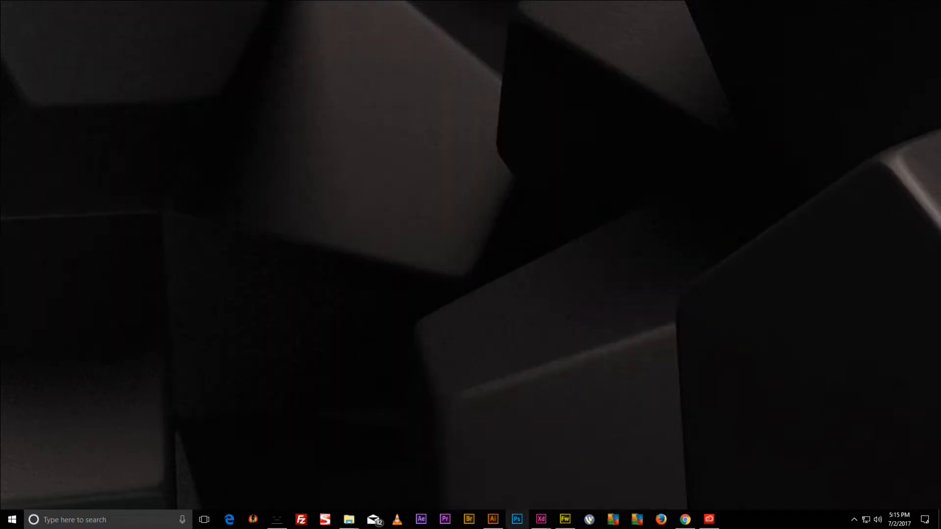
Try to reopen Hi Logo [Converted].svg from Illustrator's recent files, and close the running Illustrator window.
right_click(492, 519)
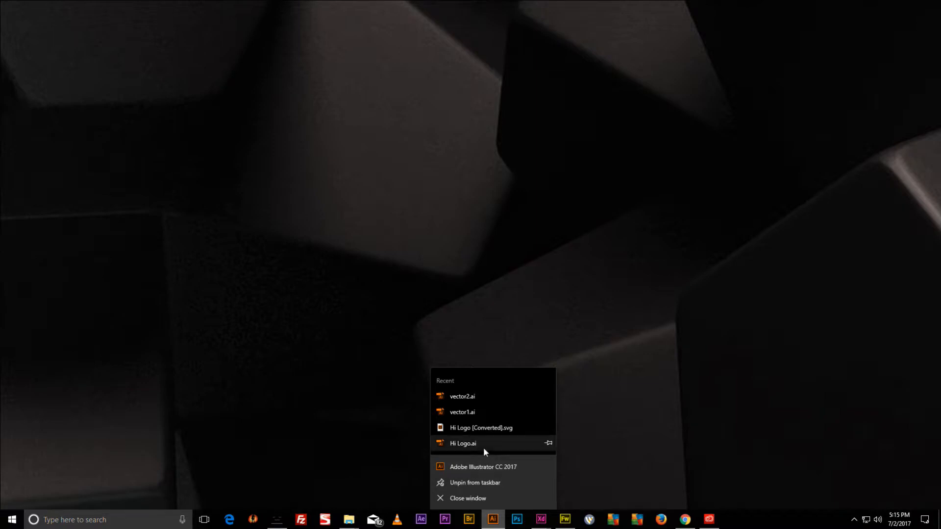
click(477, 428)
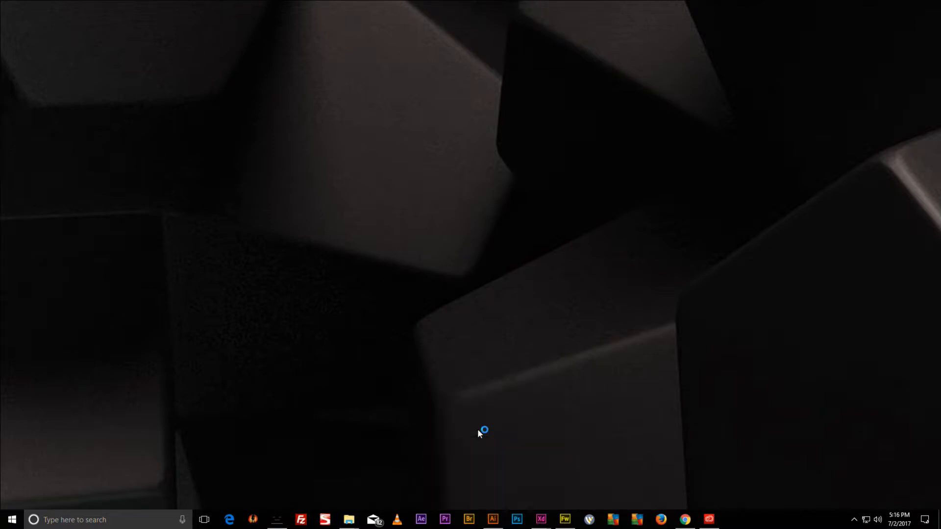
right_click(493, 519)
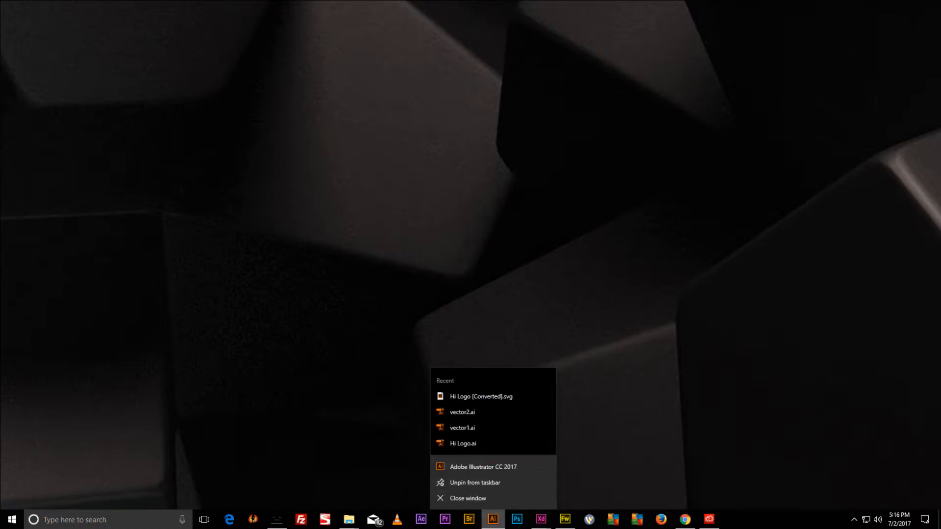
key(Escape)
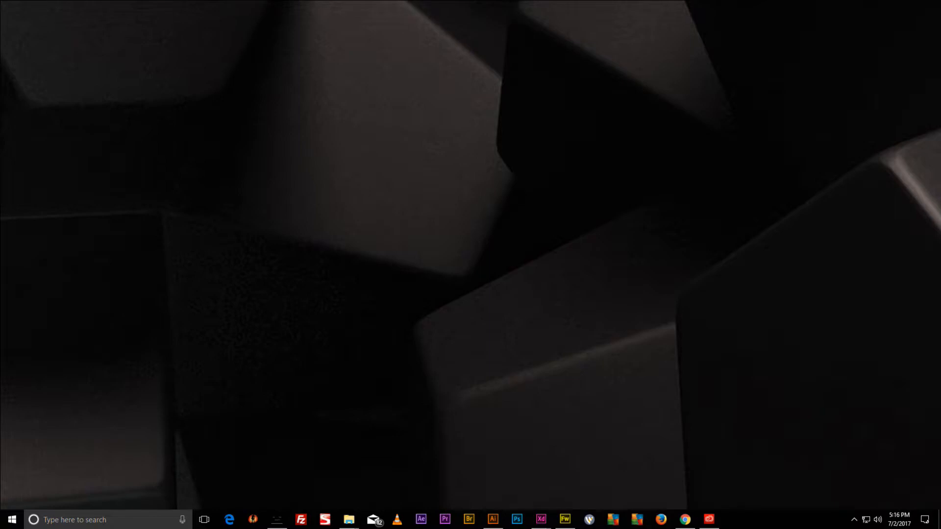
right_click(492, 518)
click(499, 501)
Switch to the Assets folder window, open vector1.ai in Illustrator and move the folder window aside.
mouse_move(349, 520)
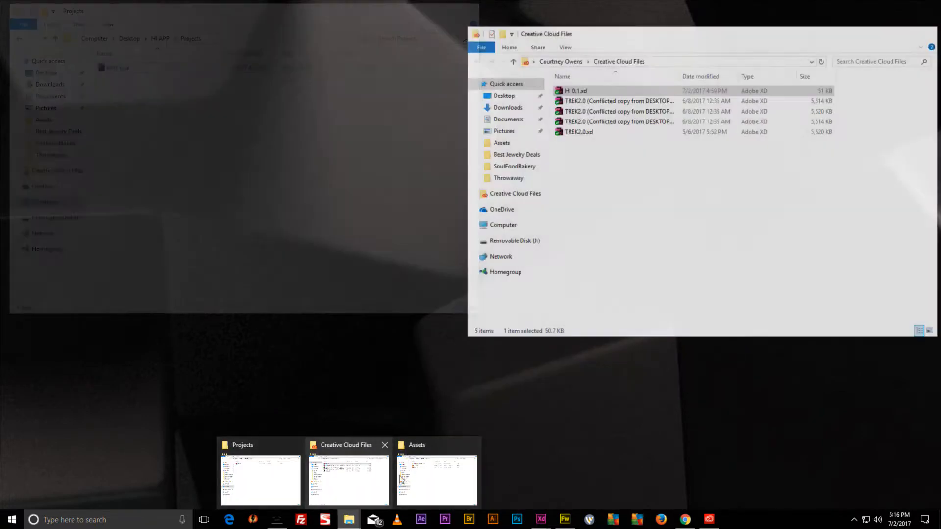
click(400, 479)
click(372, 176)
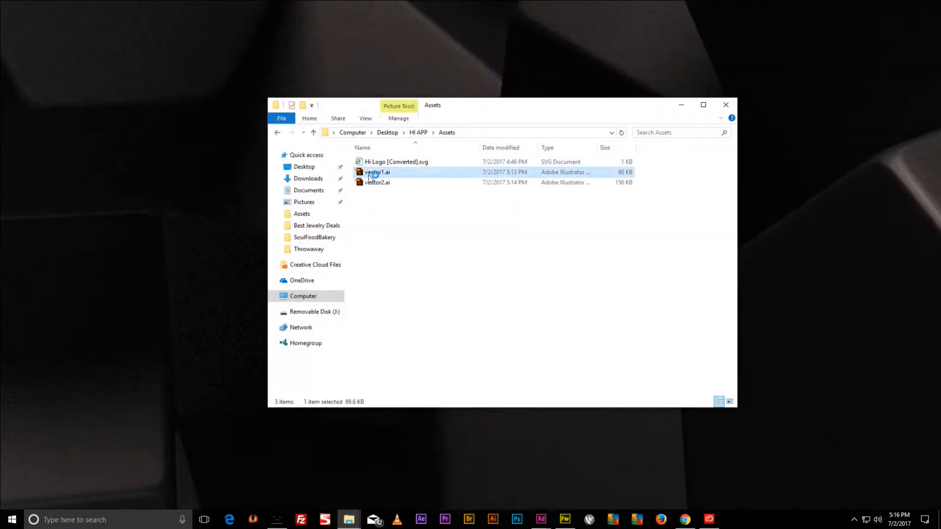
drag(463, 105, 660, 196)
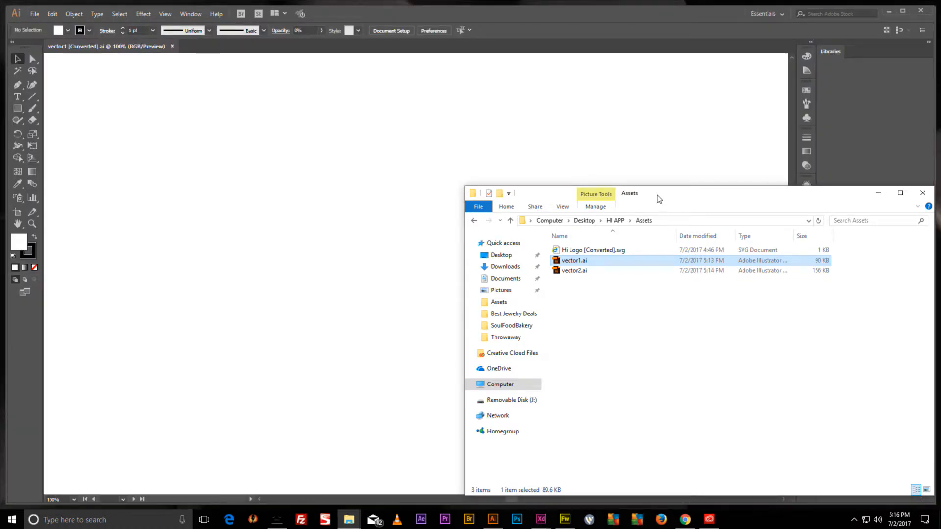
Try to open vector2.ai from the Assets folder, and return to the vector1 document in Illustrator.
click(568, 271)
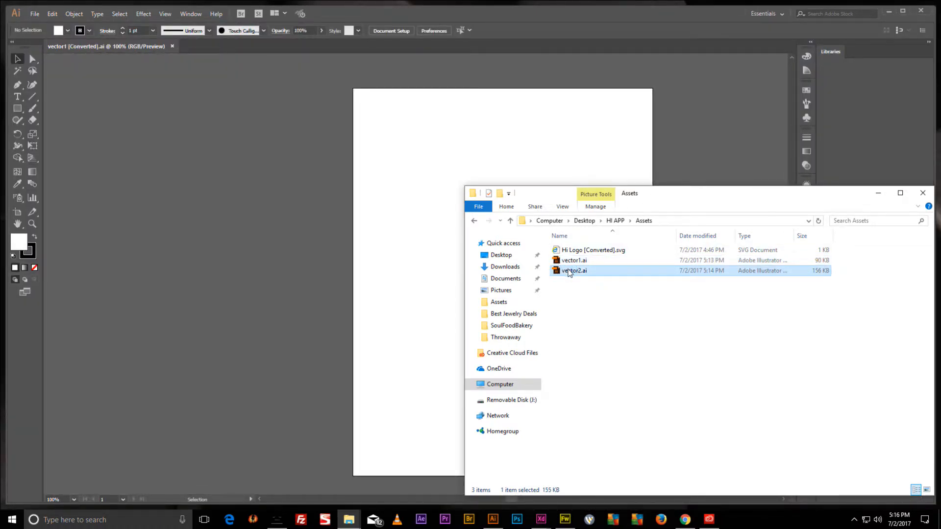
double_click(571, 271)
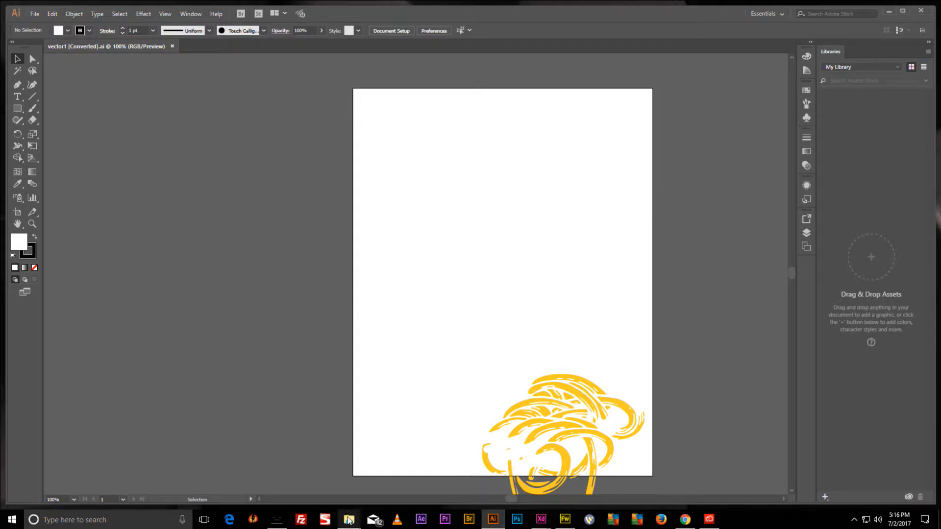
mouse_move(350, 520)
click(455, 464)
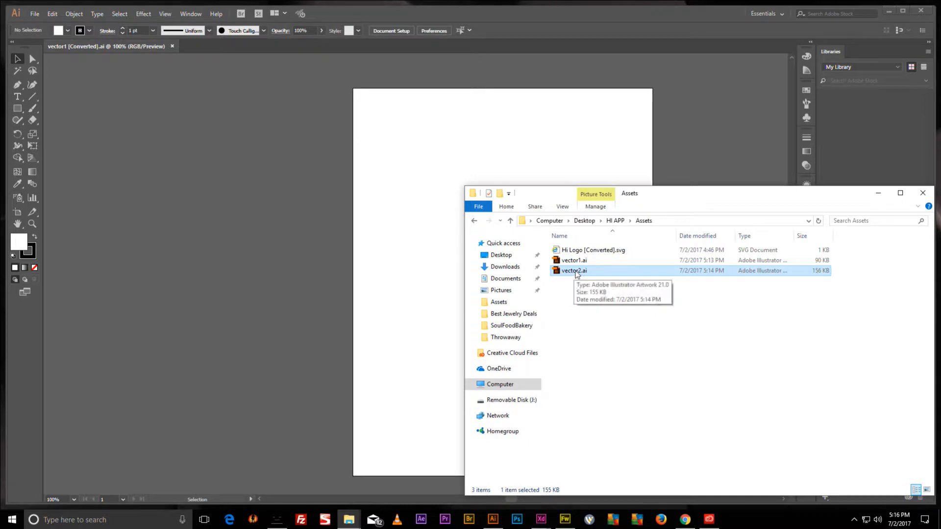
key(alt+Tab)
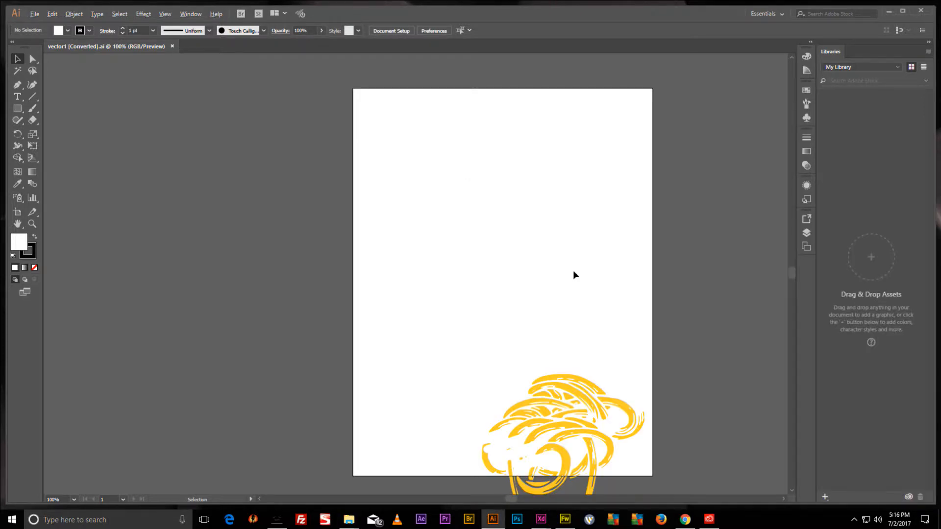
Save the yellow spaghetti artwork in the Assets folder as vector1 [Converted].svg with the default SVG options.
scroll(575, 274, down, 3)
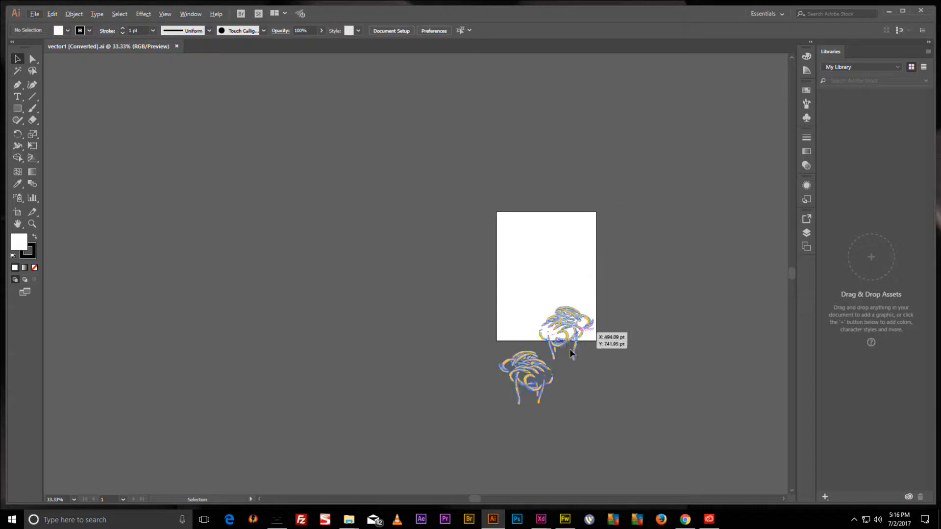
click(501, 520)
click(495, 519)
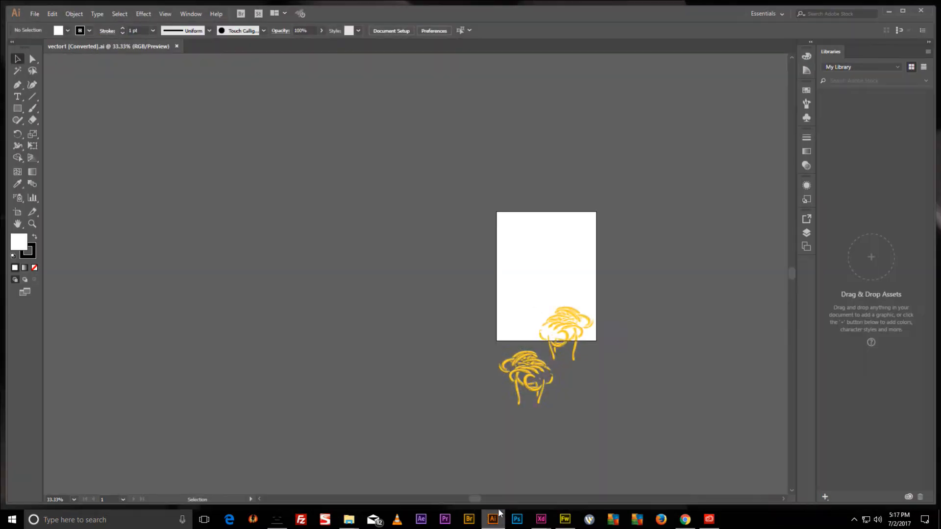
click(34, 14)
click(71, 104)
click(93, 232)
click(90, 270)
click(392, 301)
click(506, 308)
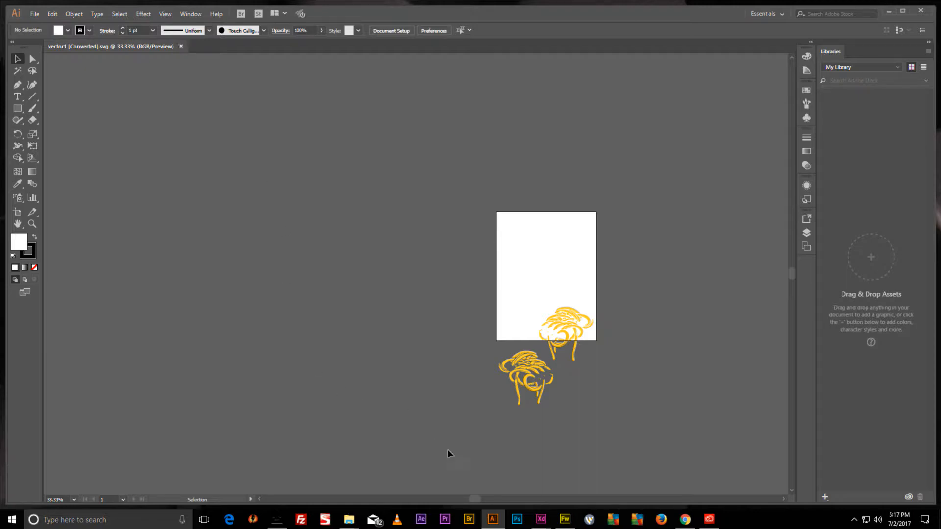
Close Illustrator and open vector2.ai from the Assets folder in a fresh Illustrator session.
click(493, 519)
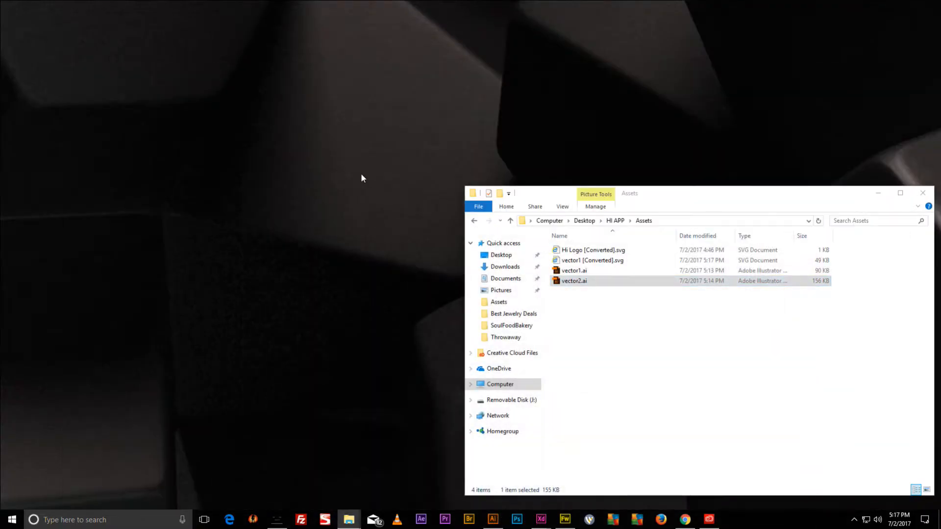
right_click(494, 522)
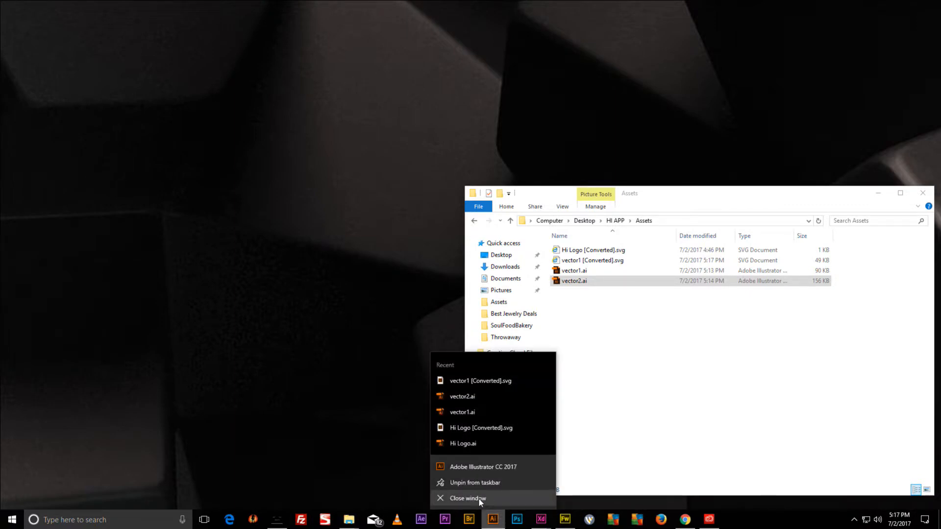
click(478, 497)
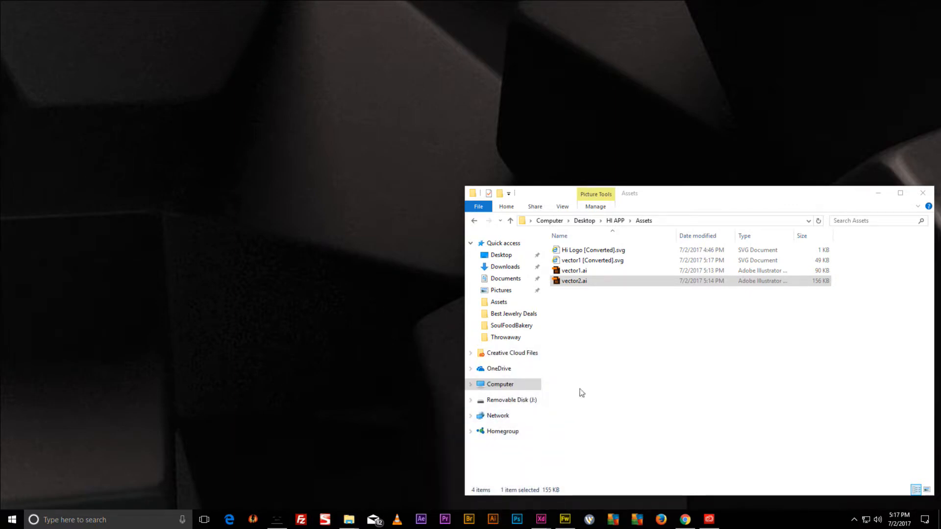
click(572, 282)
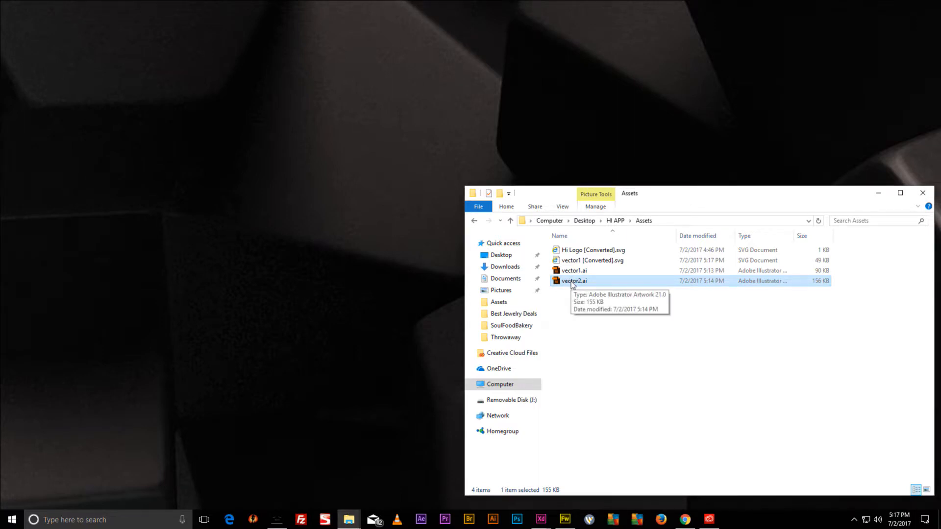
double_click(572, 282)
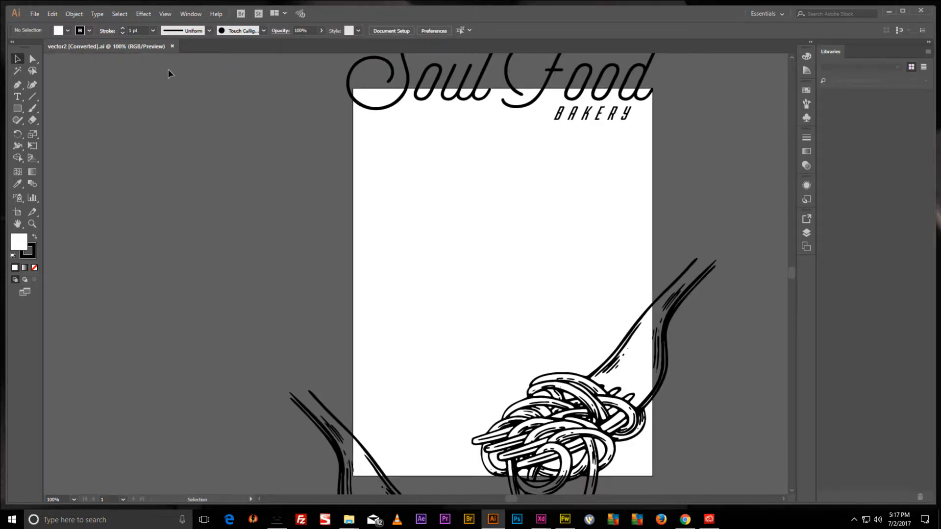
Save the black Soul Food Bakery artwork as vector2 [Converted].svg with the default SVG options.
click(37, 15)
click(77, 104)
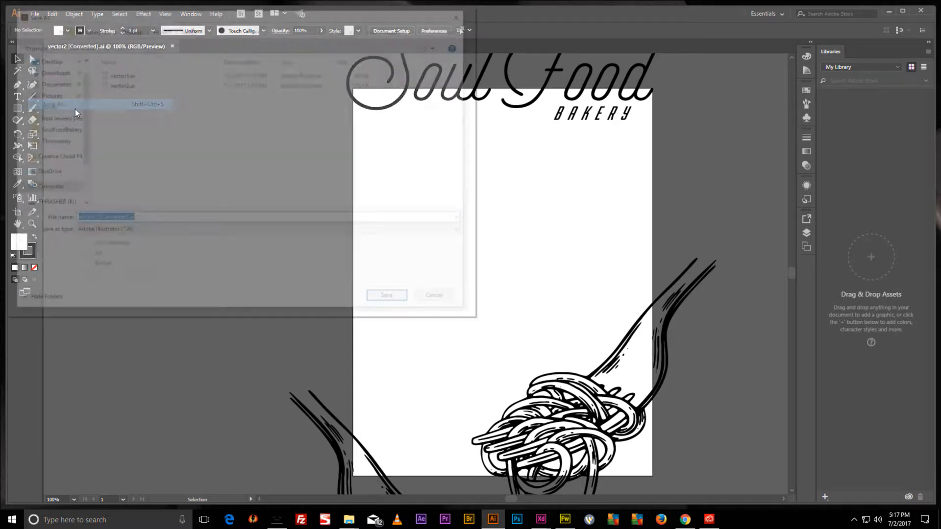
click(121, 231)
click(123, 278)
click(409, 299)
click(512, 306)
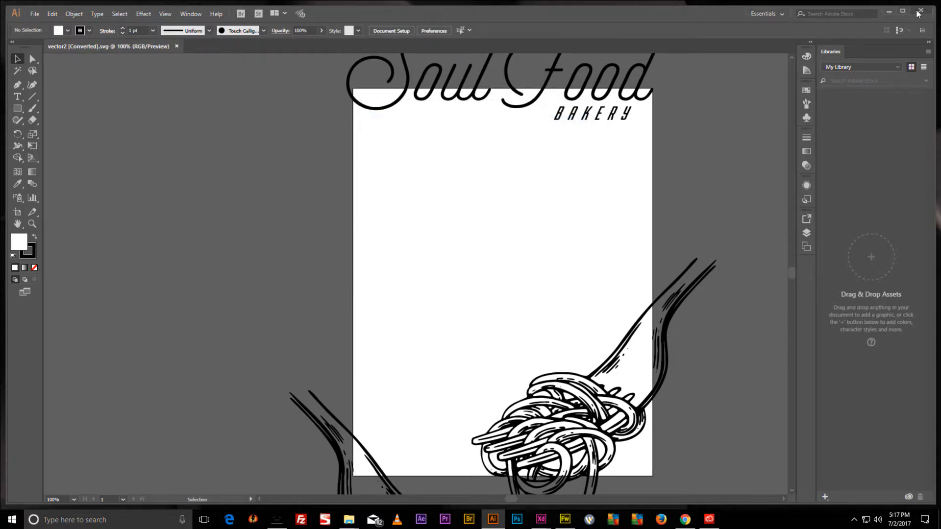
Close Illustrator and delete vector1.ai and vector2.ai from the Assets folder.
key(alt+Tab)
key(super+Home)
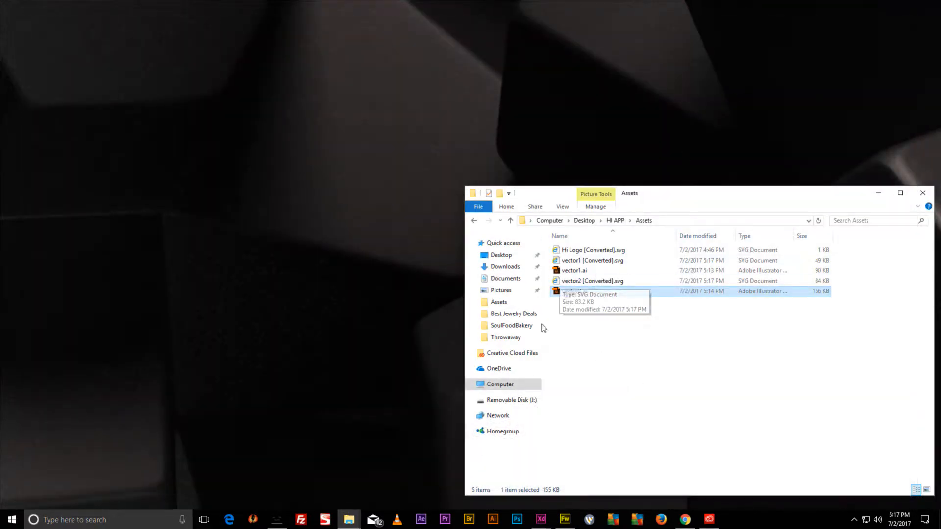
ctrl+click(581, 275)
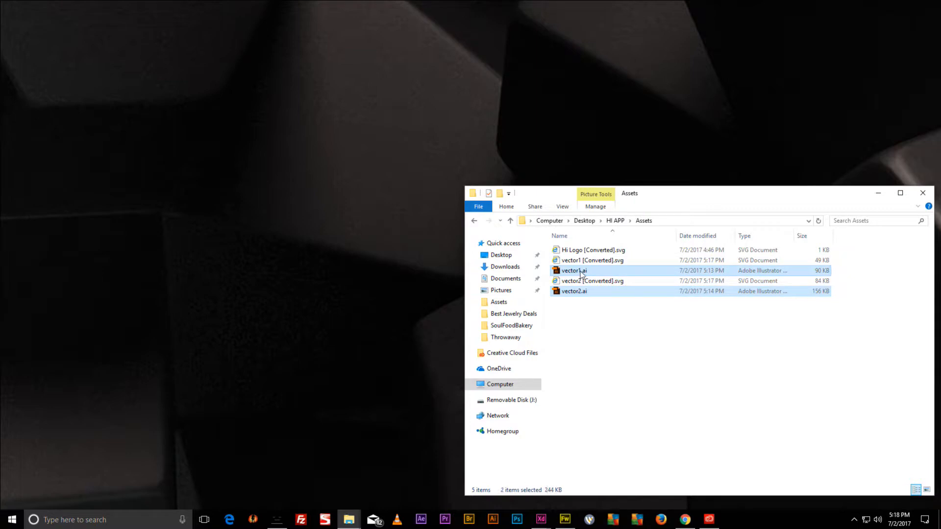
key(Delete)
drag(584, 294, 568, 248)
click(581, 292)
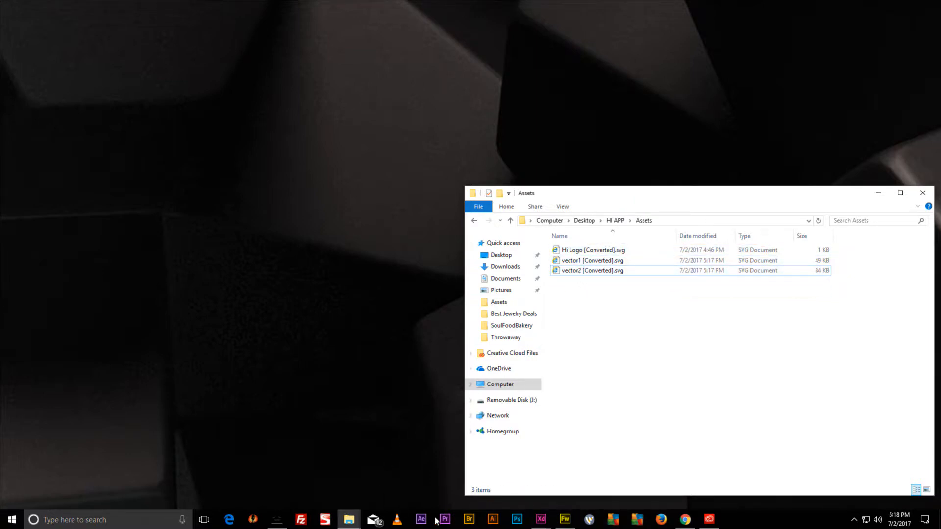
Switch to the HI 0.1 prototype in Adobe XD and select the HI logo on the Splash Screen artboard.
mouse_move(541, 518)
click(507, 461)
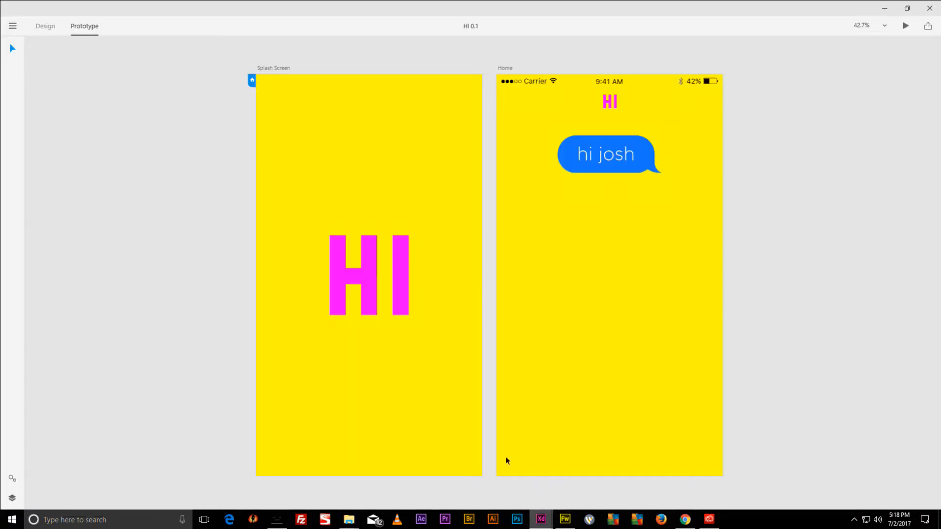
click(365, 253)
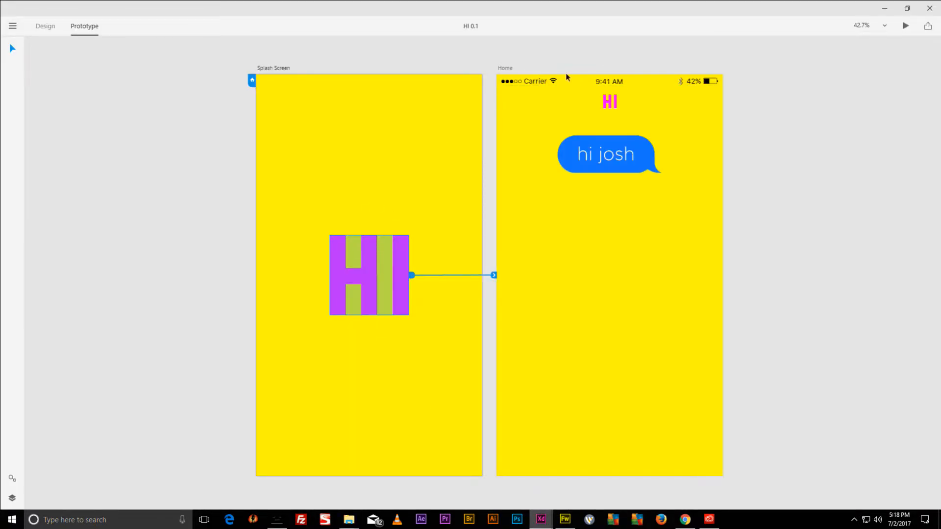
Duplicate the Splash Screen artboard and delete the HI logo from the copy.
click(509, 70)
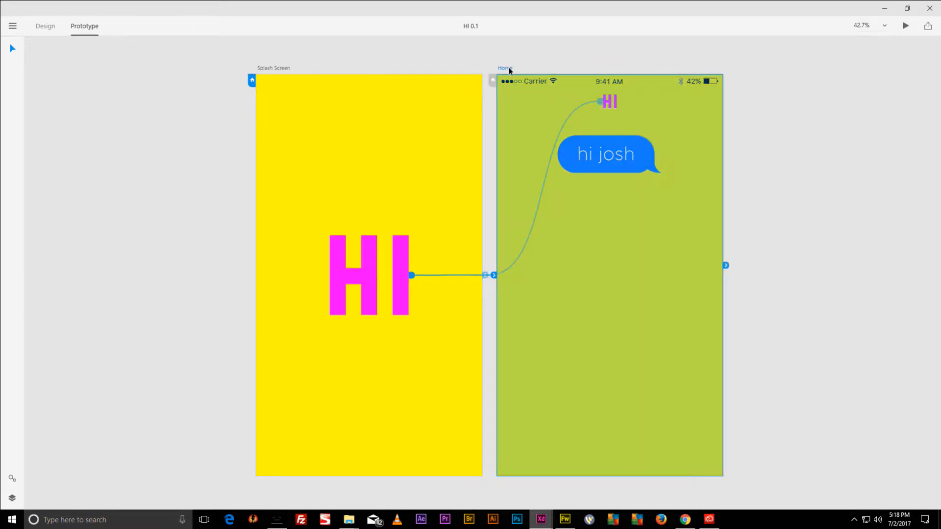
click(279, 72)
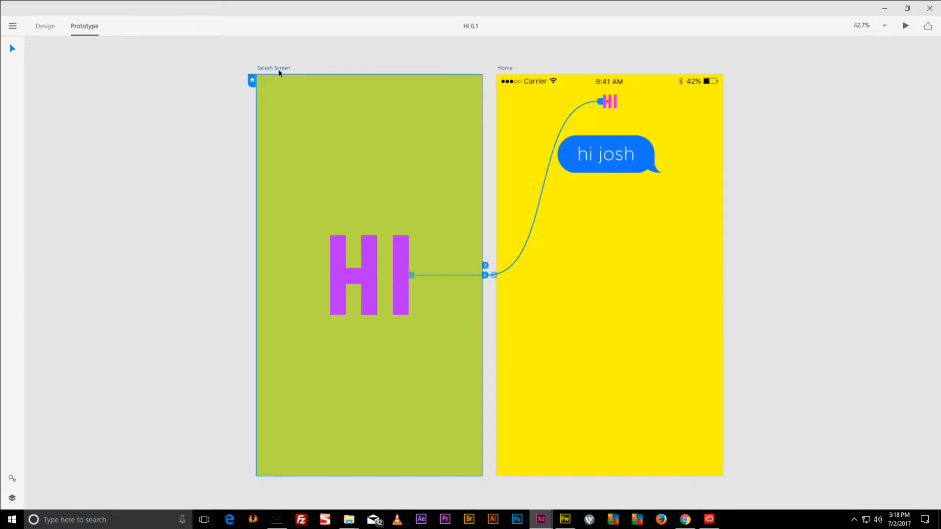
key(ctrl+d)
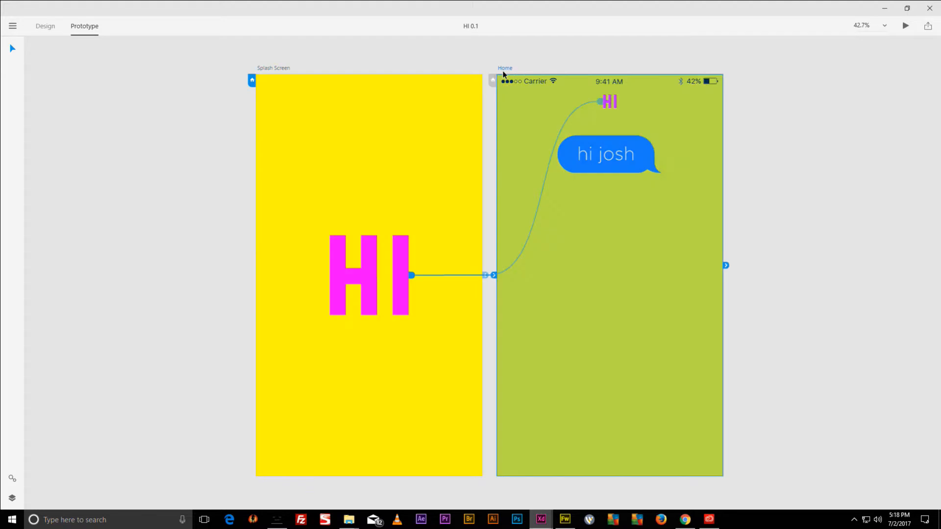
click(488, 249)
key(Delete)
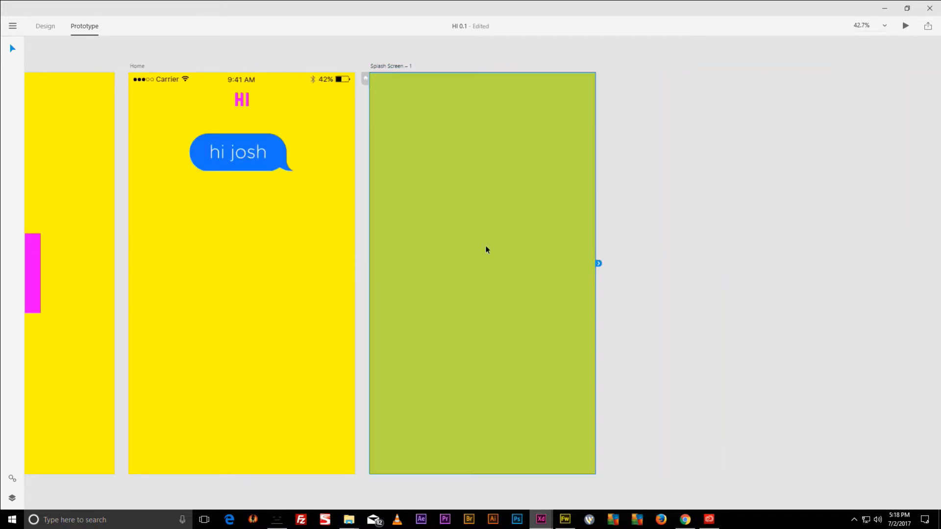
Import the orange spaghetti SVG and the black Soul Food Bakery SVG onto the duplicated splash artboard.
click(623, 201)
click(471, 132)
click(13, 27)
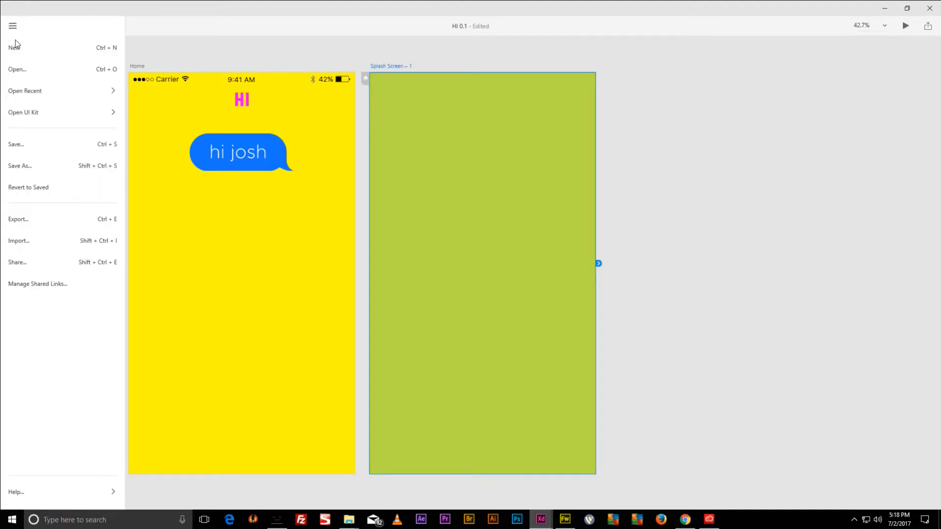
click(16, 240)
double_click(117, 79)
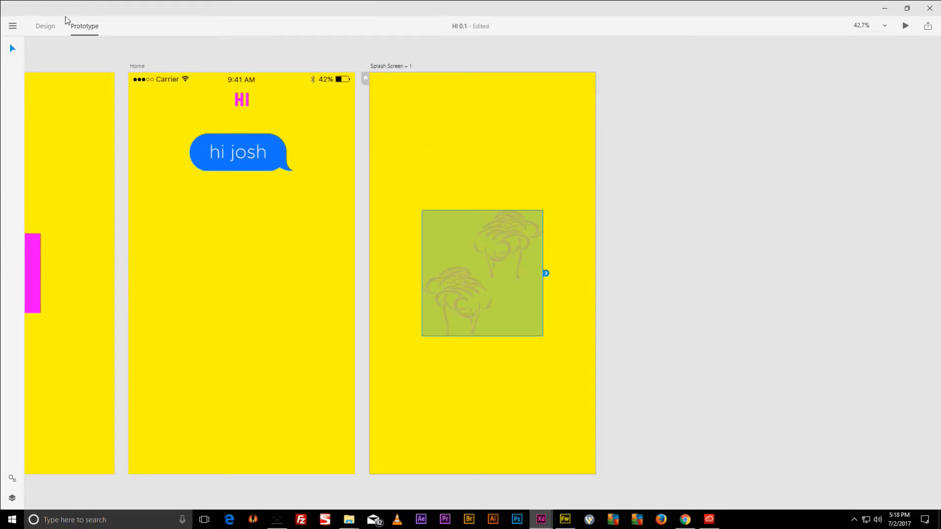
click(13, 26)
click(23, 241)
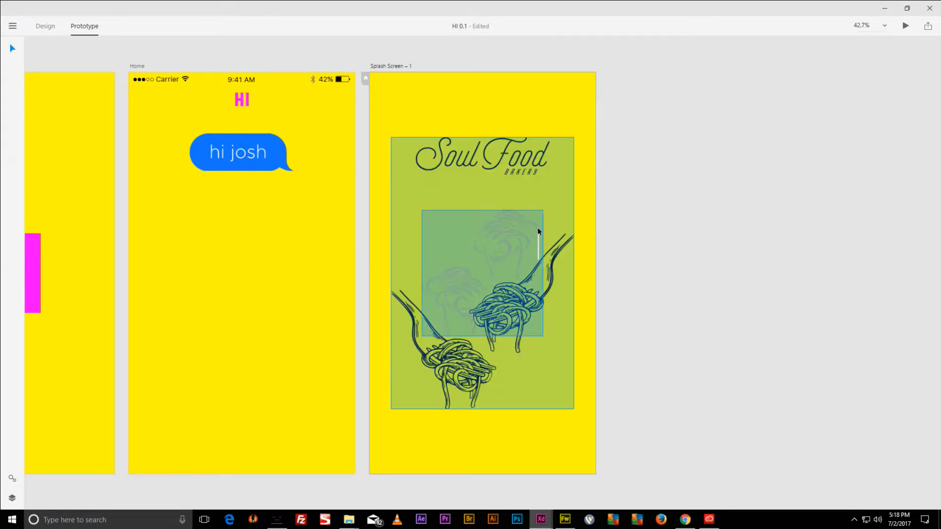
Inspect the imported artwork up close and reposition it in Design mode at about Y 310 on the duplicated splash artboard.
drag(557, 254, 557, 182)
scroll(534, 235, up, 3)
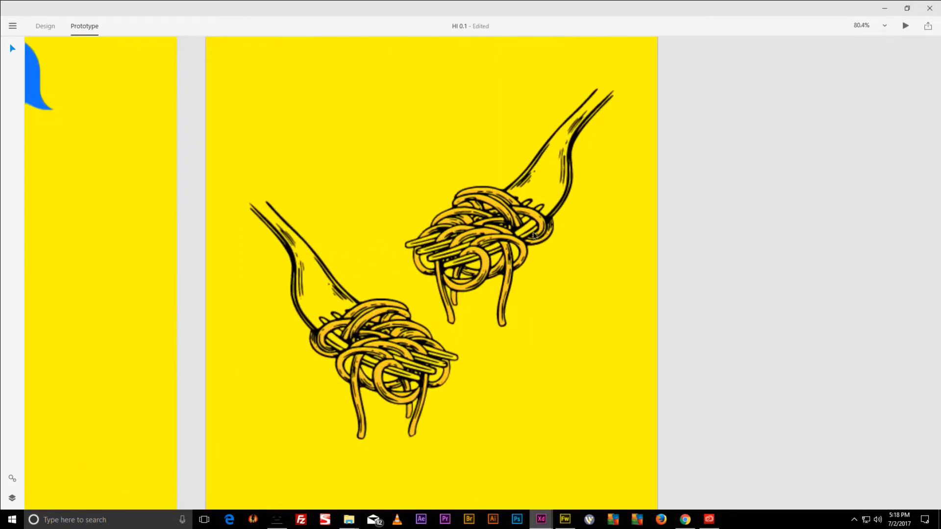
scroll(534, 235, up, 10)
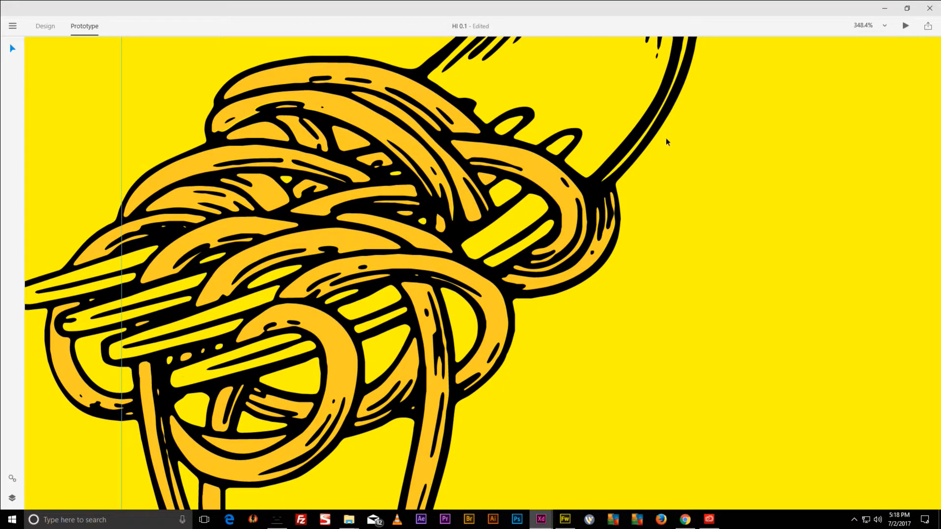
scroll(672, 139, down, 10)
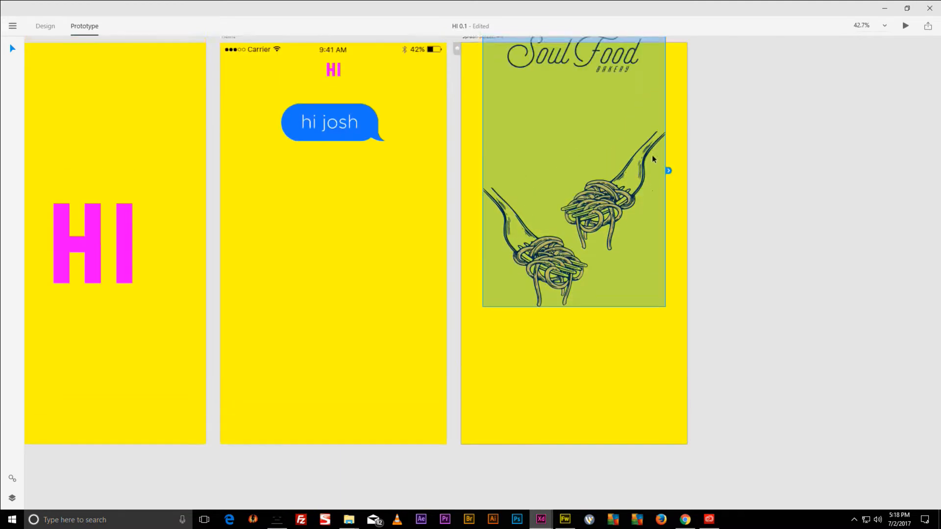
scroll(651, 156, up, 3)
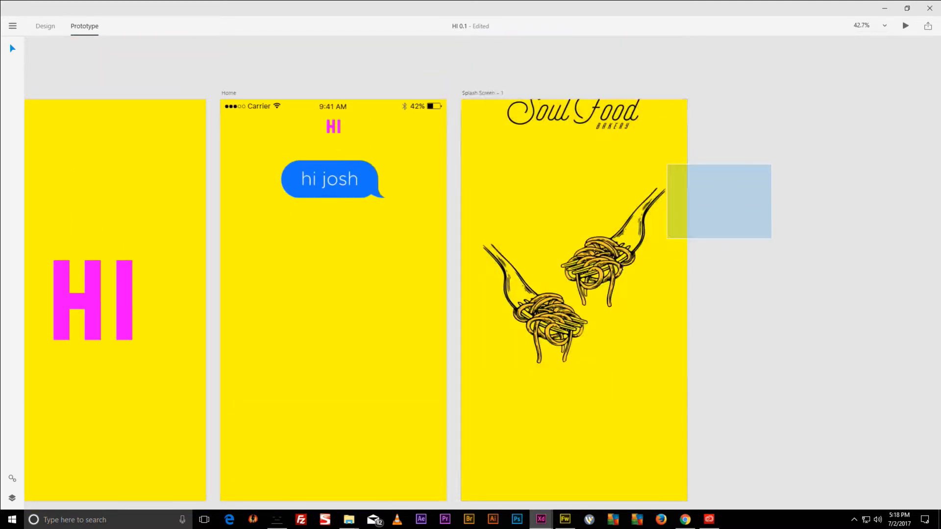
click(572, 179)
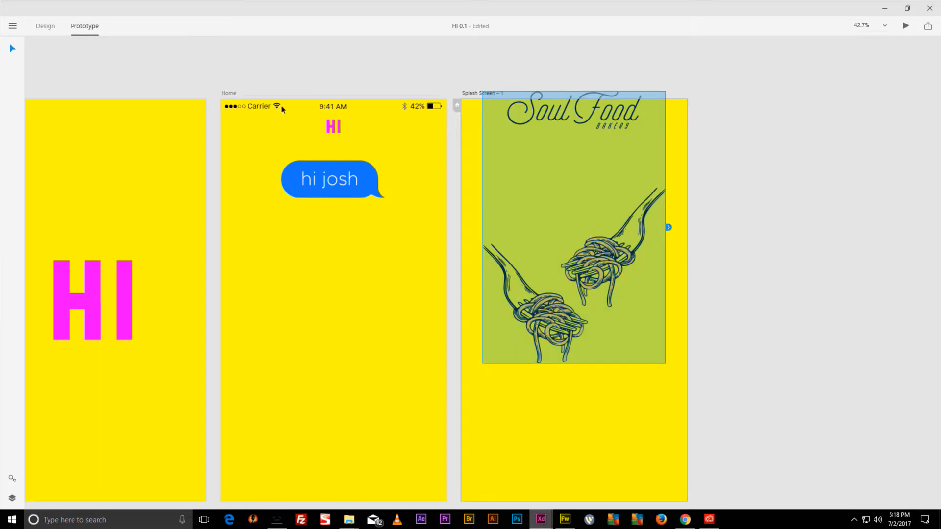
click(44, 29)
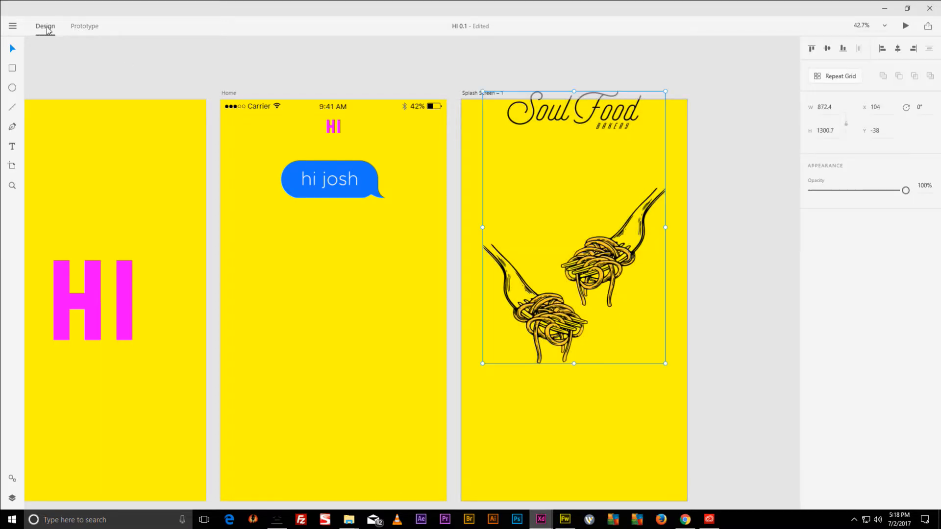
drag(612, 261, 611, 331)
scroll(614, 319, up, 1)
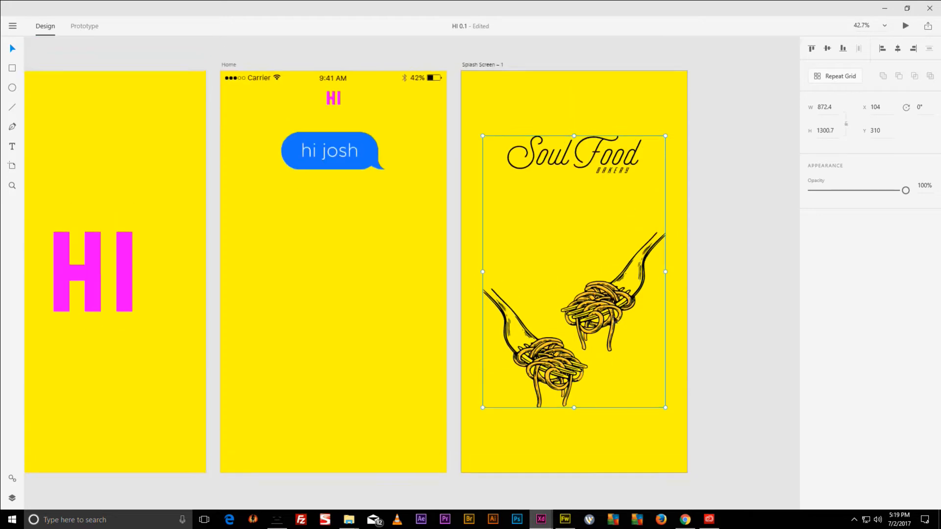
Change the duplicated splash artboard's fill to solid white, #FFFFFF.
click(601, 144)
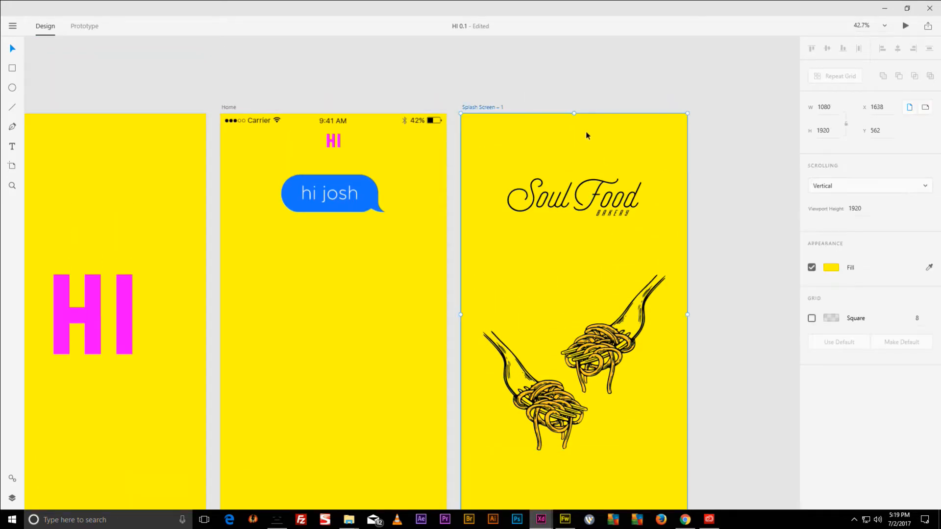
click(835, 267)
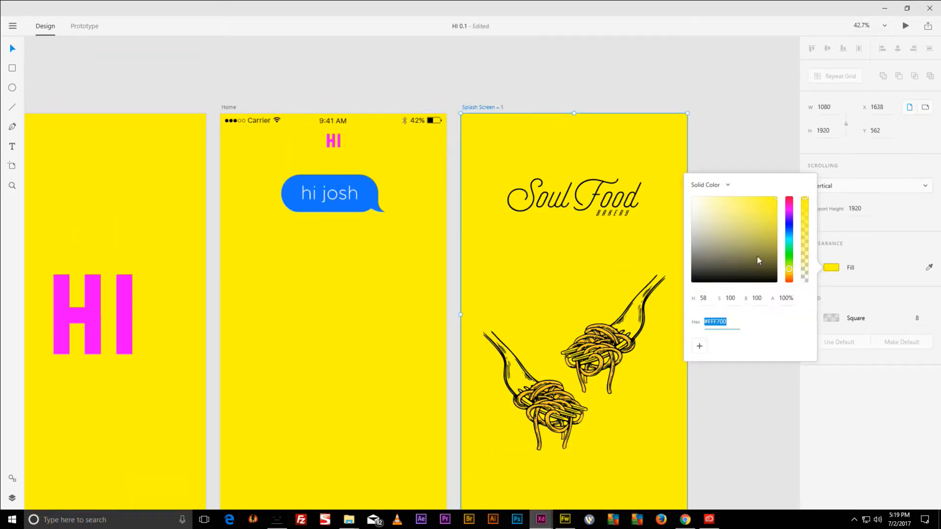
drag(710, 278, 688, 197)
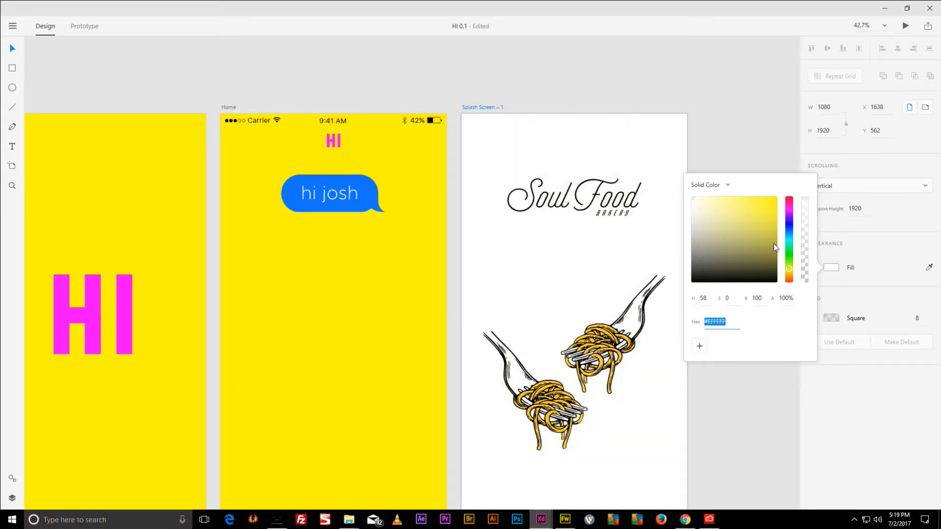
click(755, 119)
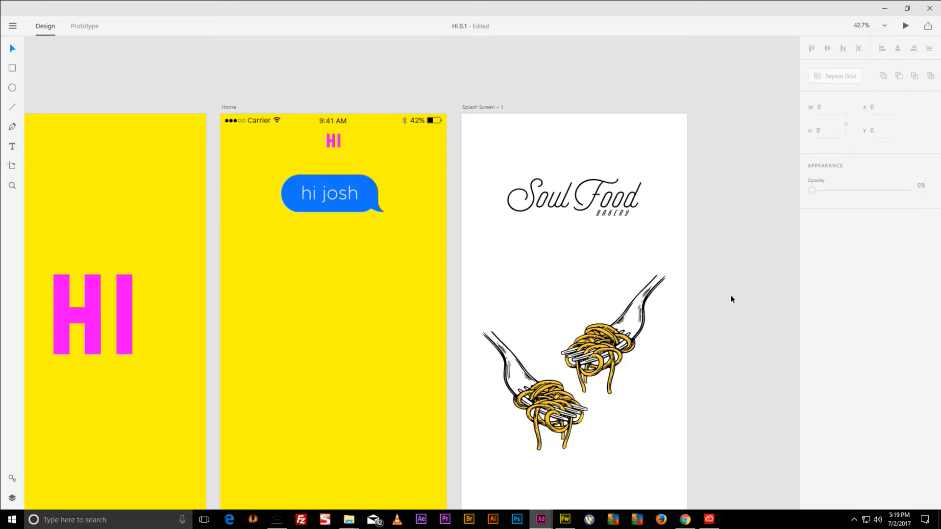
Draw a rectangle about 642 by 182 over the Soul Food Bakery logo and remove its fill and border.
scroll(731, 294, down, 5)
scroll(712, 322, up, 4)
scroll(700, 320, up, 2)
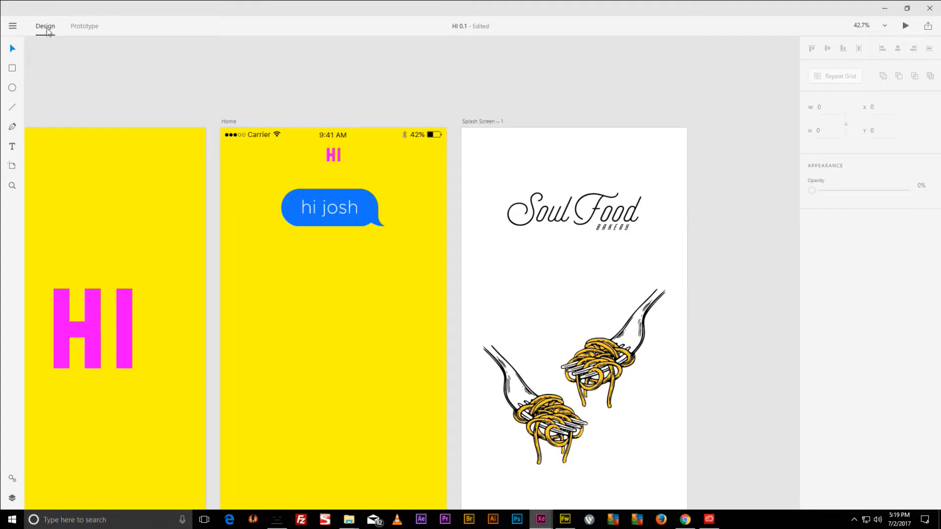
click(12, 69)
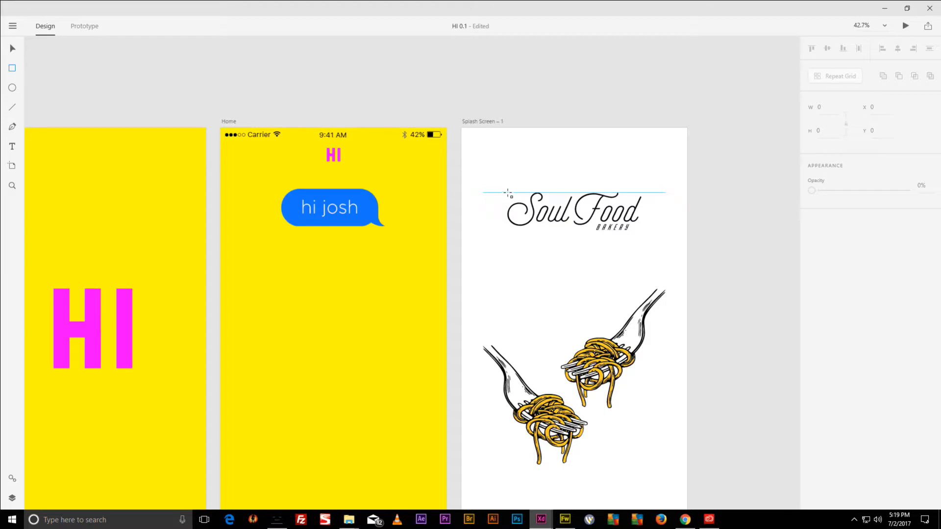
drag(508, 193, 642, 231)
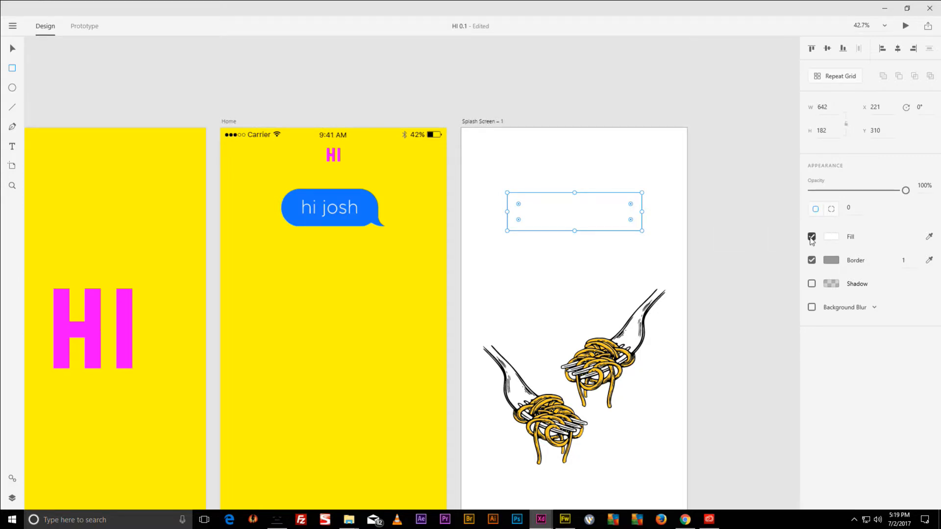
click(811, 237)
click(811, 260)
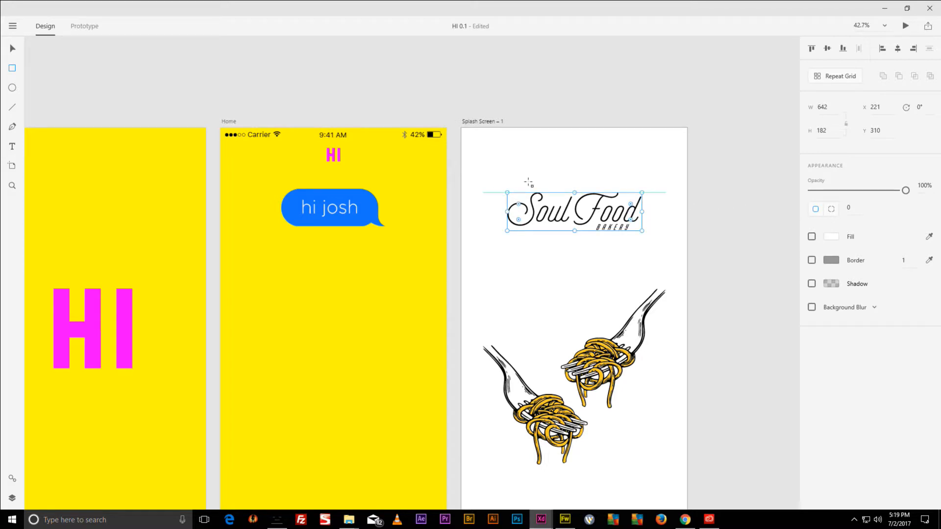
In Prototype mode, link the blue speech bubble on the Home artboard to the white Splash Screen – 1 artboard.
click(89, 28)
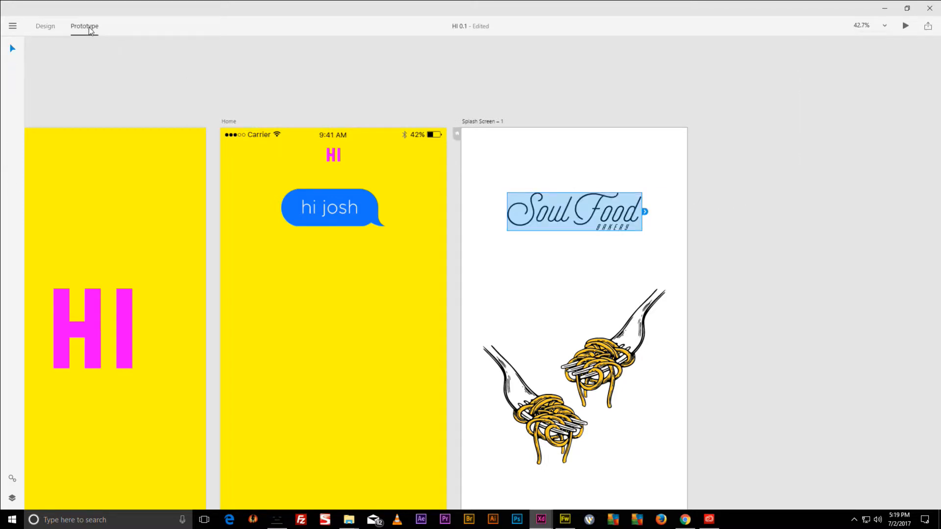
mouse_move(644, 212)
mouse_down()
mouse_move(660, 213)
mouse_move(647, 214)
mouse_up()
click(335, 202)
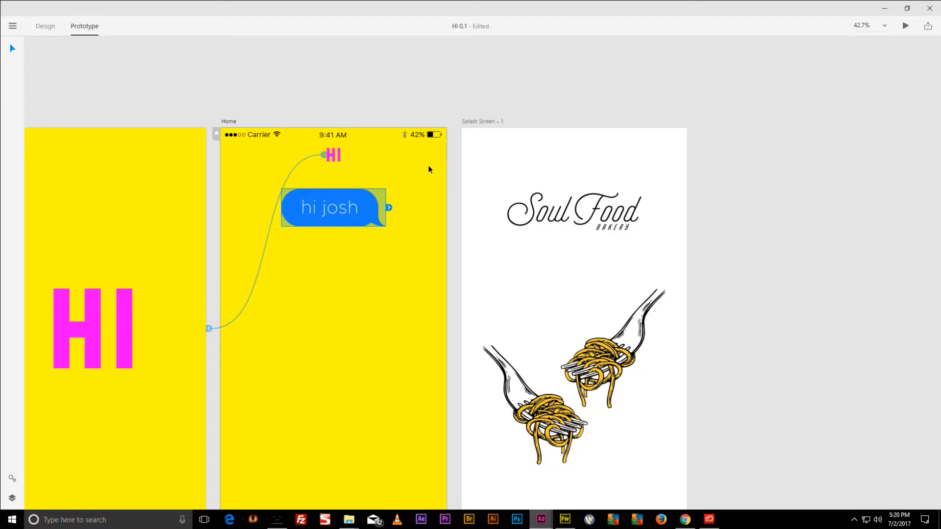
drag(388, 208, 390, 211)
drag(390, 211, 462, 193)
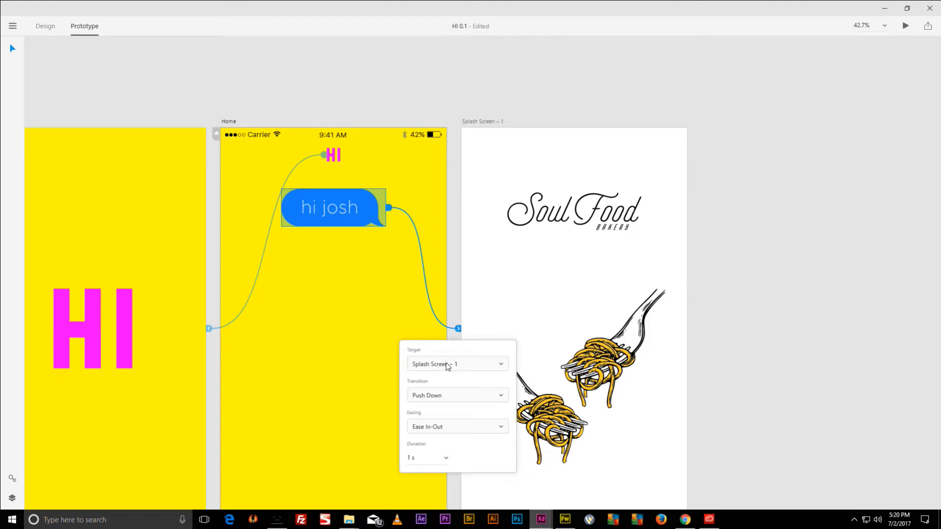
Set the speech bubble link's transition to Push Left with a duration of 0.2 s.
click(456, 398)
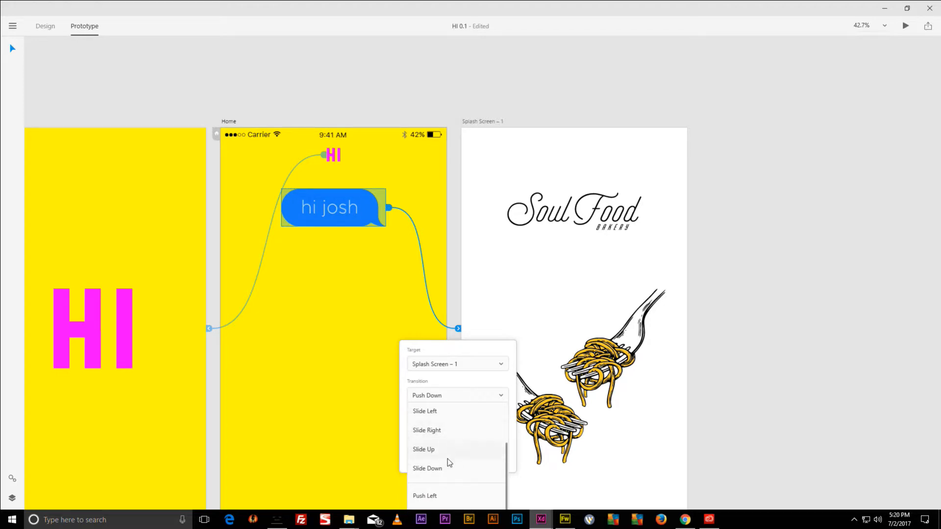
click(436, 497)
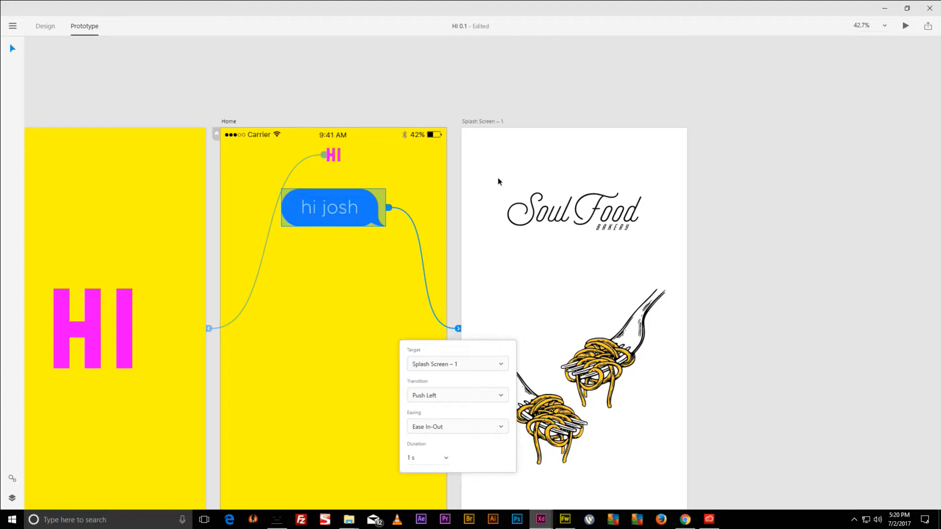
scroll(514, 138, down, 5)
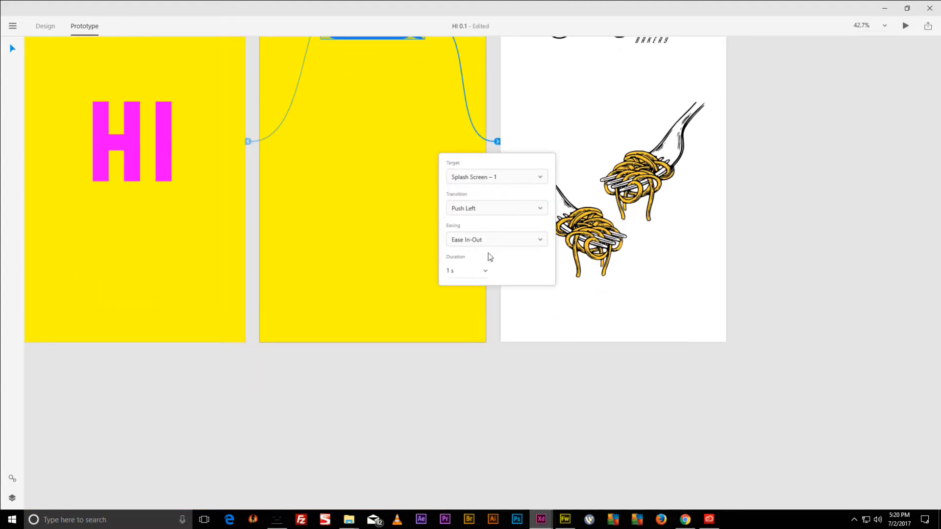
click(485, 271)
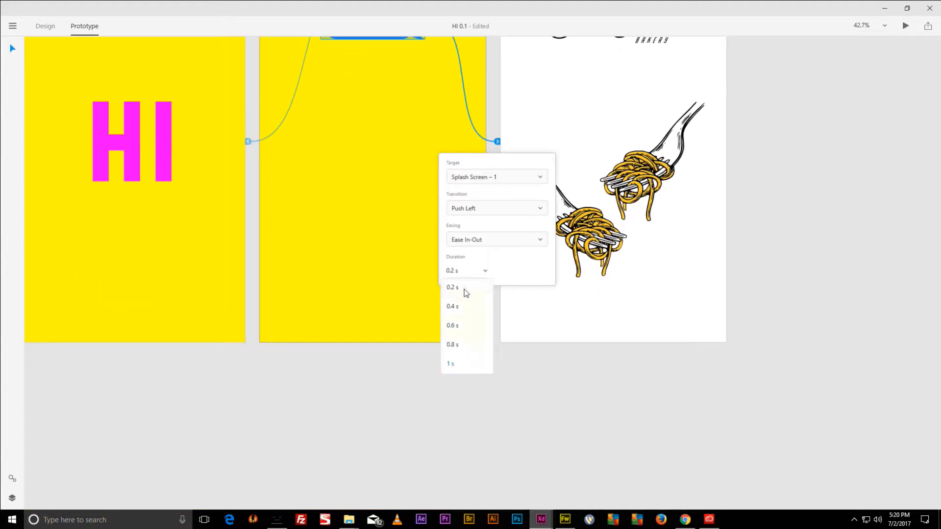
click(462, 288)
scroll(516, 240, up, 3)
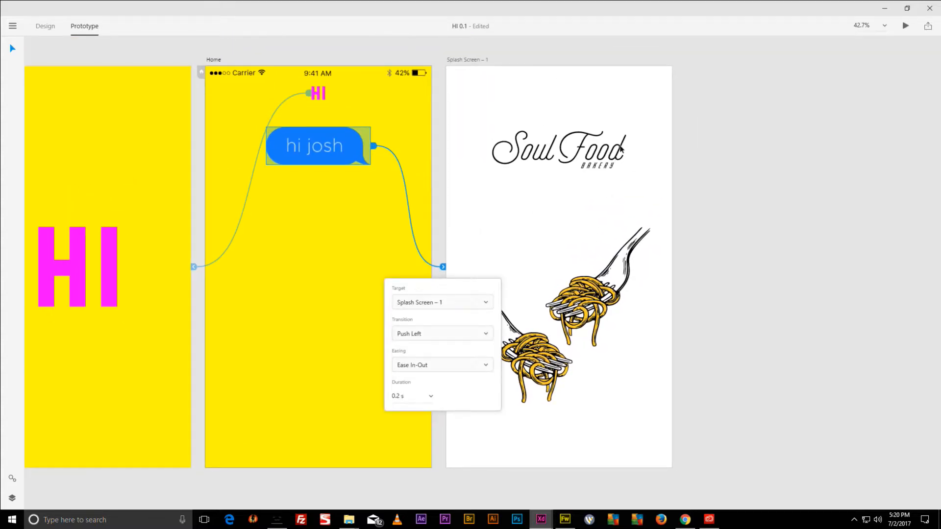
Rename the Splash Screen – 1 artboard as Soul Food Bakery.
click(466, 60)
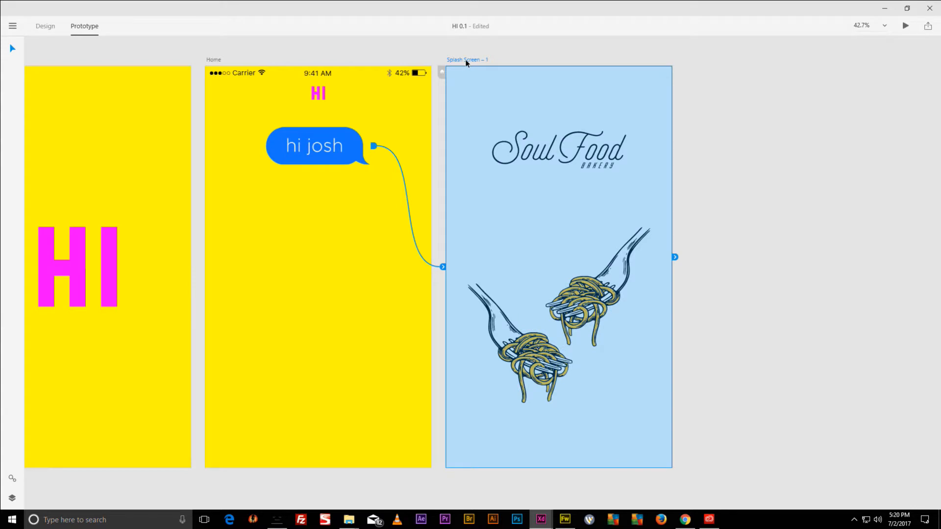
double_click(467, 60)
text(soul Food Bakery)
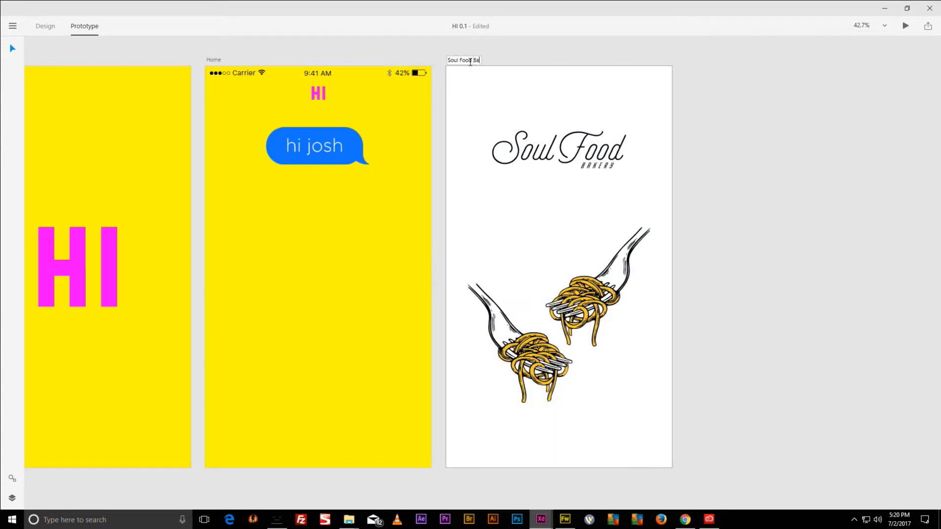
key(Return)
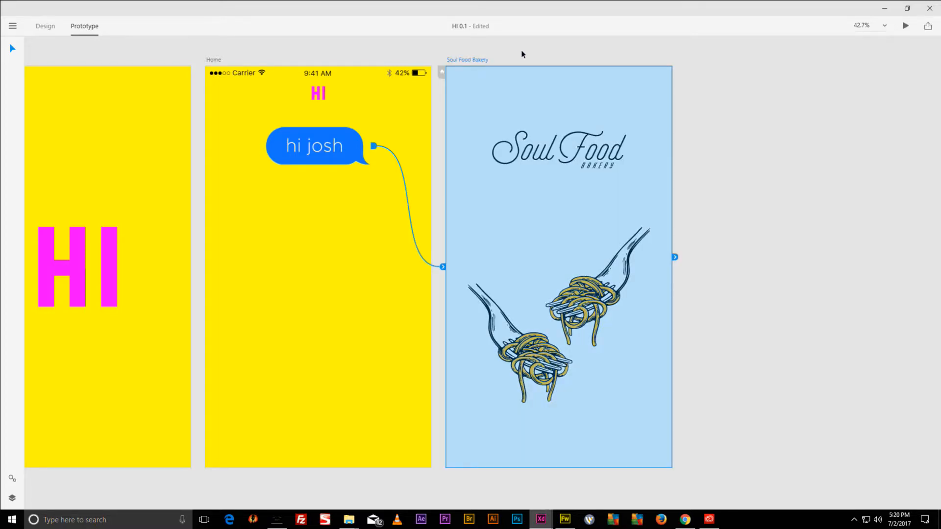
Duplicate the Soul Food Bakery artboard and delete all the artwork from the copy.
key(ctrl+d)
click(765, 46)
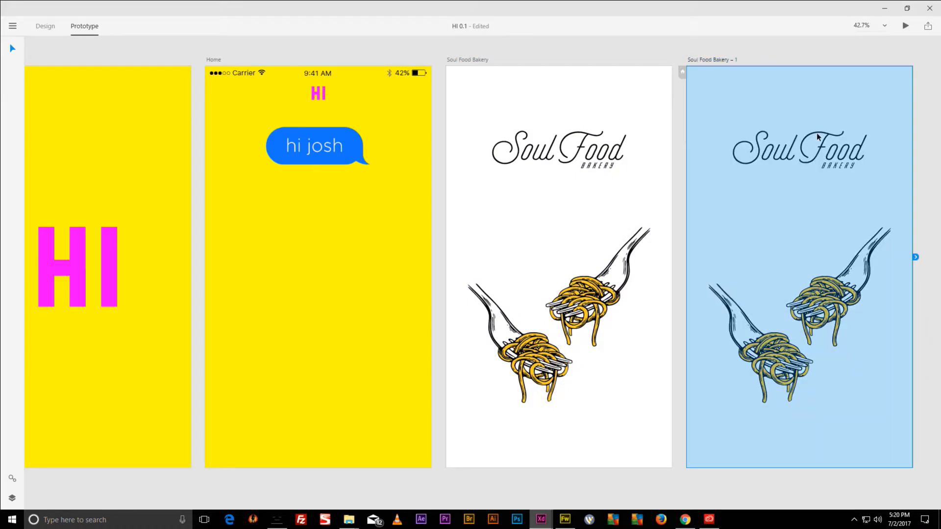
click(820, 132)
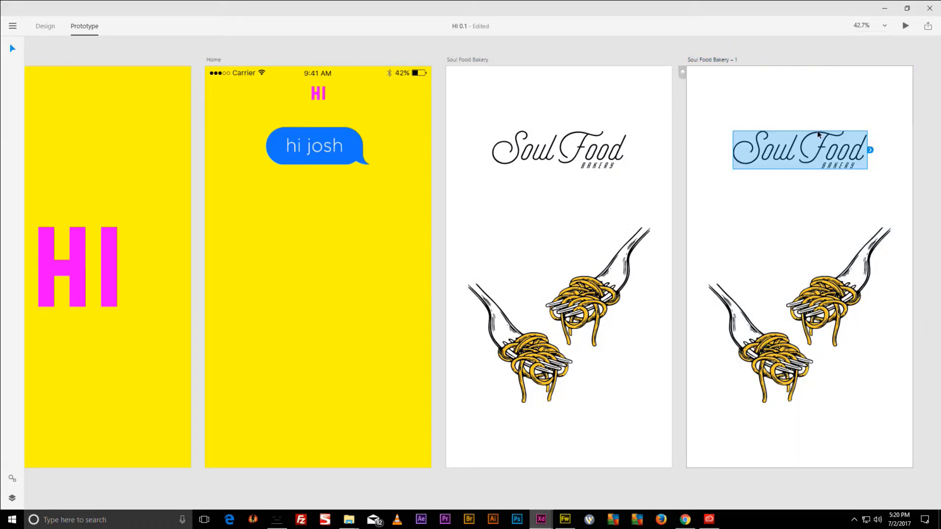
click(816, 131)
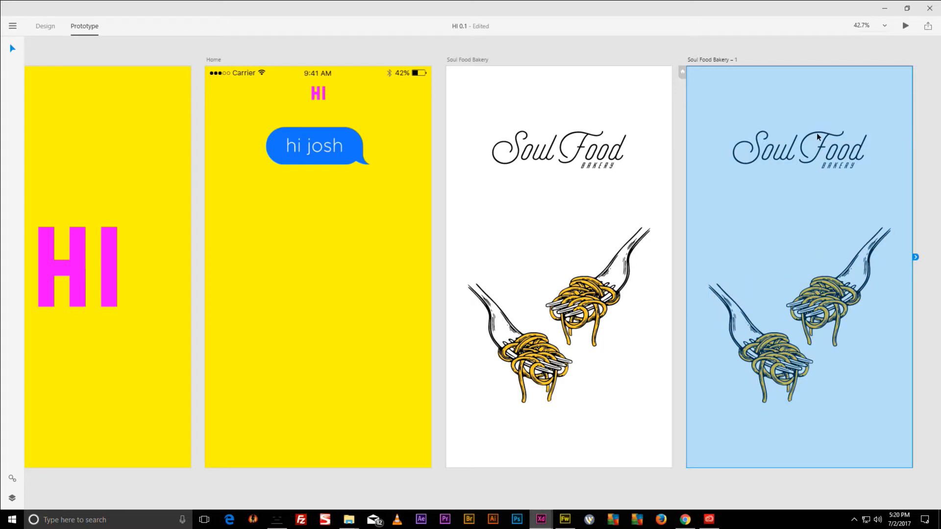
key(ctrl+a)
key(Delete)
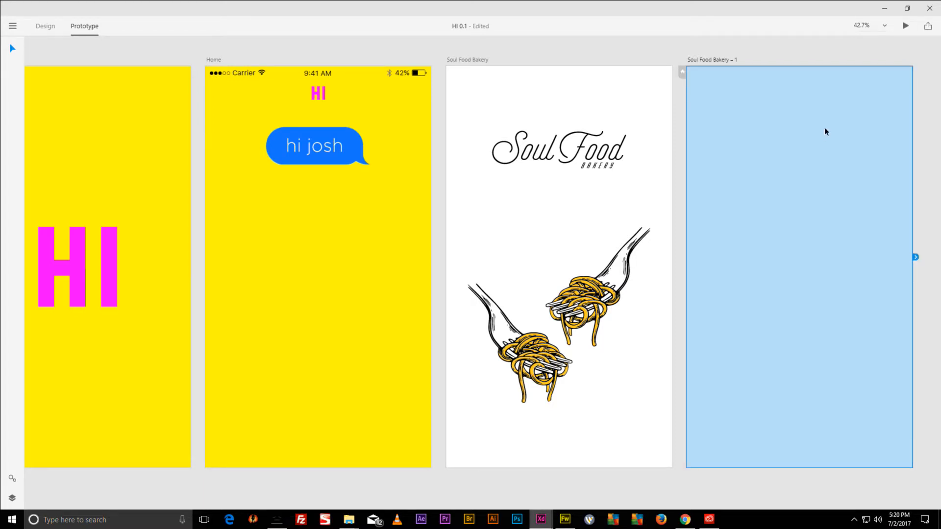
click(789, 56)
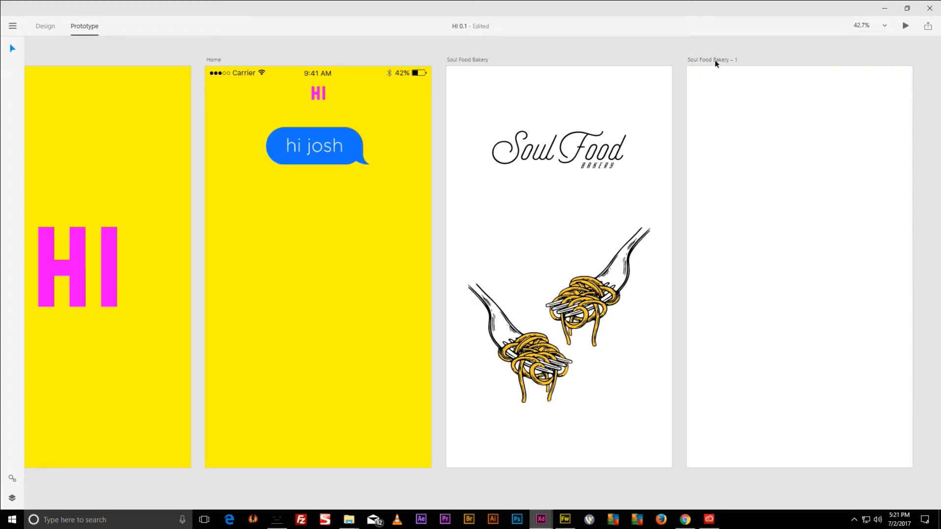
Link the logo on the Soul Food Bakery artboard to the empty Soul Food Bakery – 1 artboard.
click(588, 136)
click(586, 139)
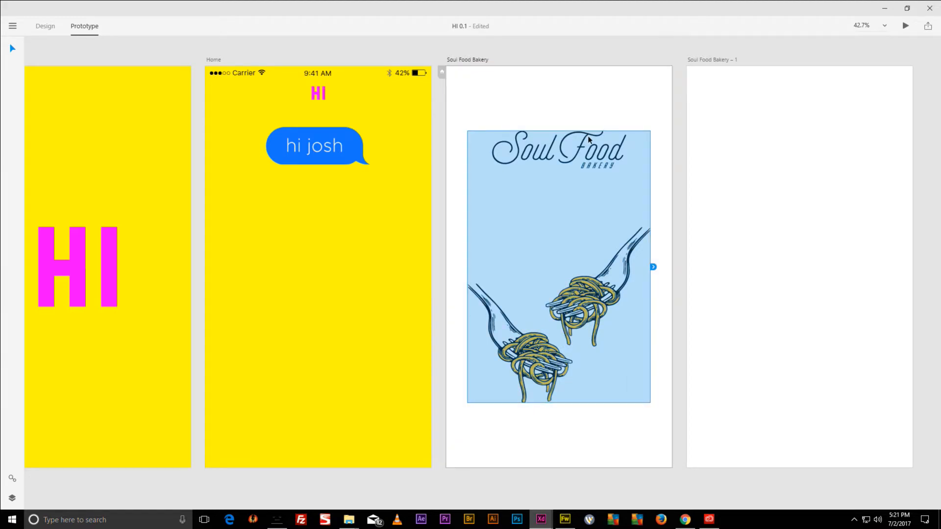
click(591, 137)
click(589, 138)
click(587, 139)
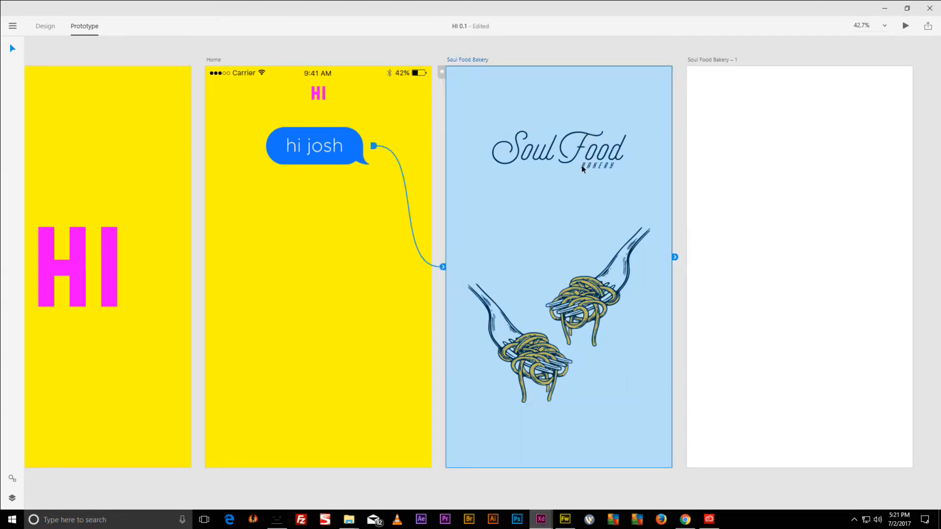
click(601, 150)
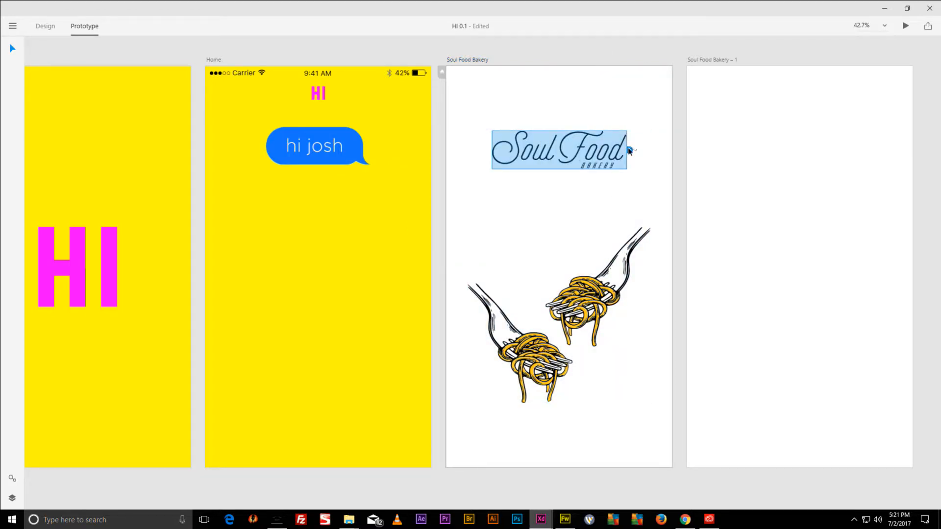
drag(630, 149, 688, 125)
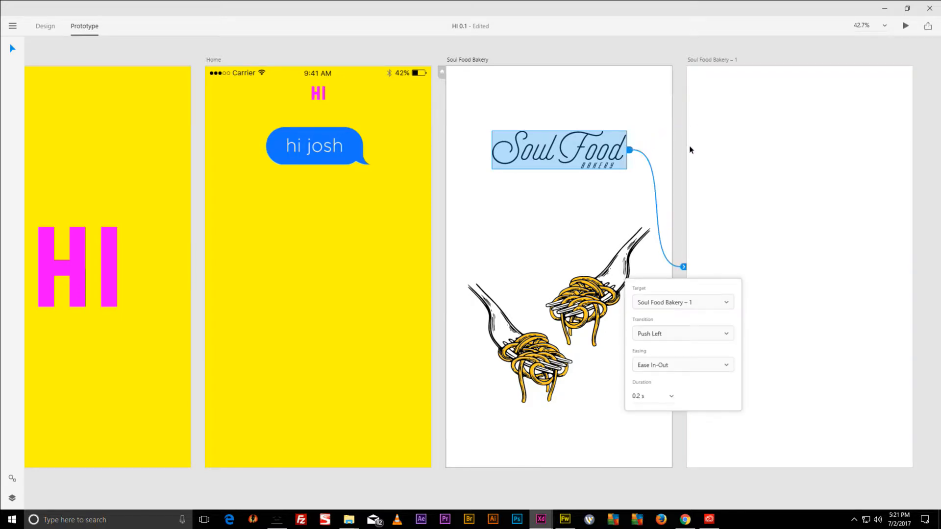
Set the logo link's transition to Dissolve.
click(689, 333)
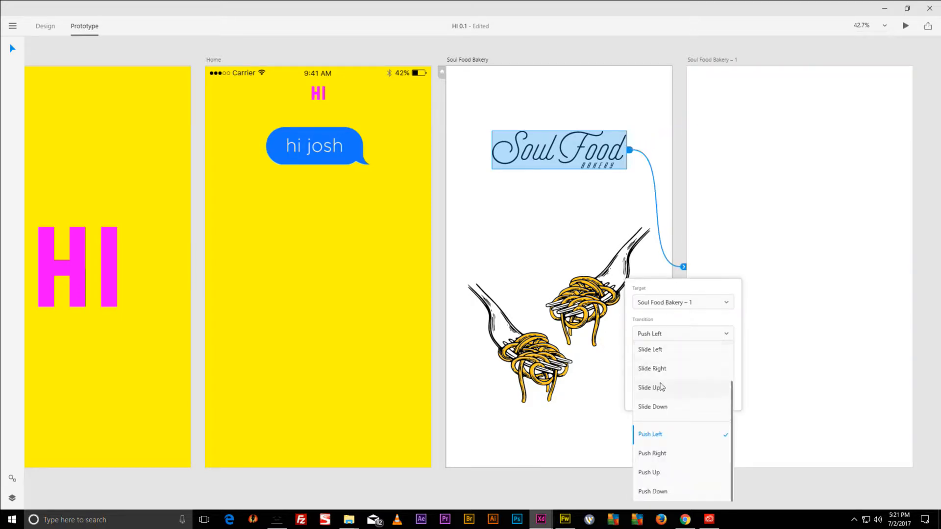
scroll(659, 392, up, 2)
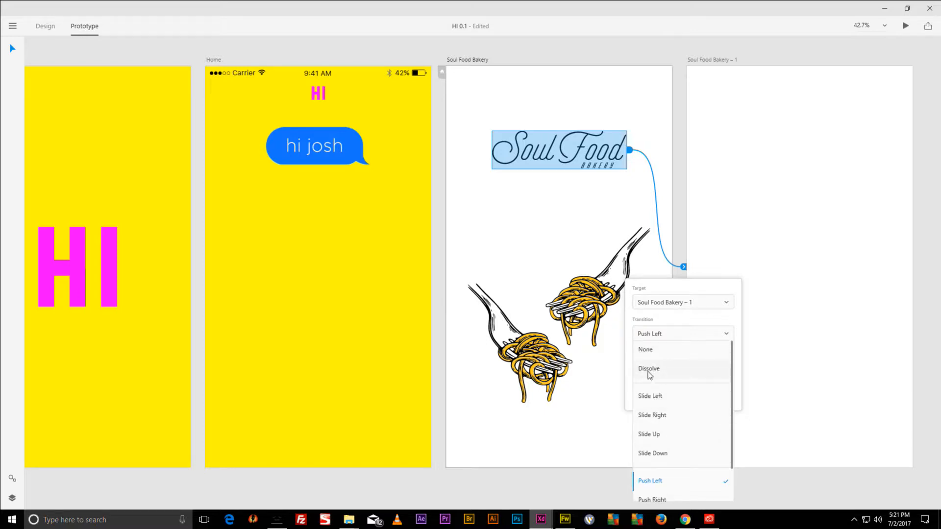
click(649, 371)
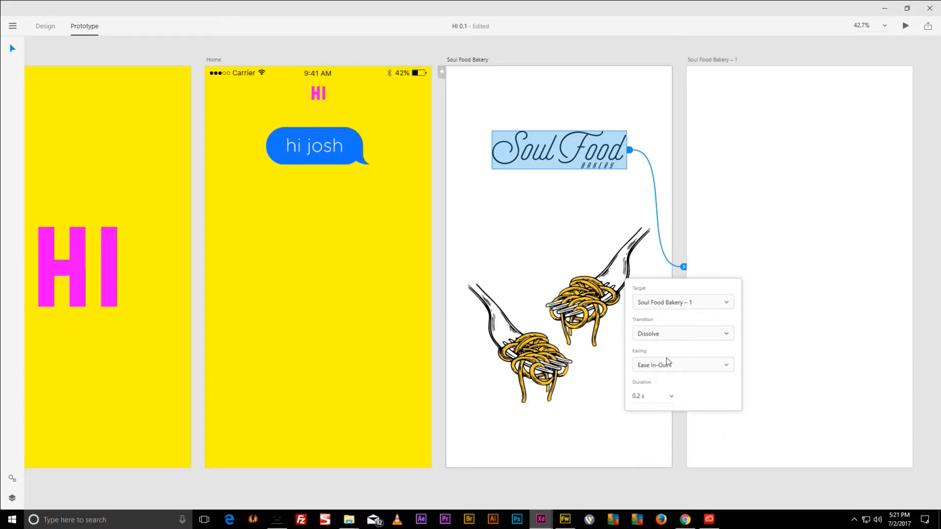
Rename the Soul Food Bakery – 1 artboard as Home 2.
click(682, 59)
double_click(714, 59)
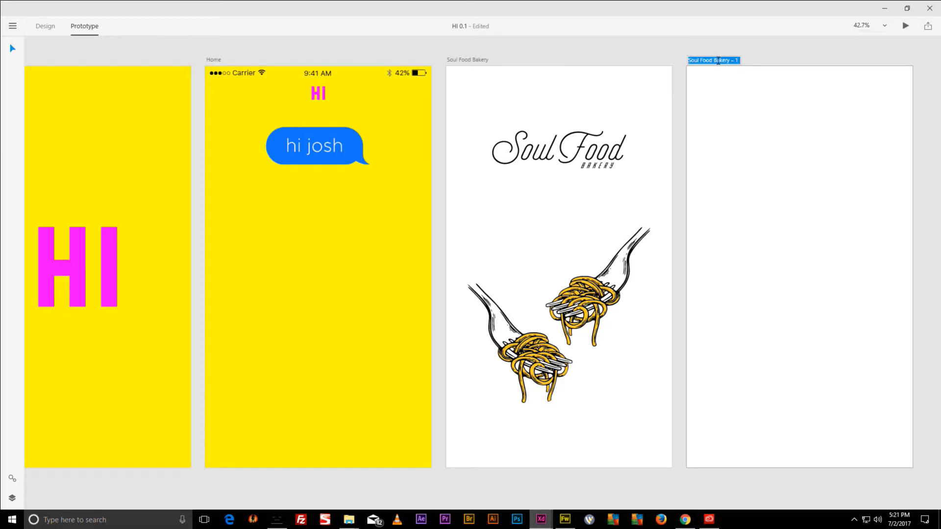
text(Home 2)
key(Return)
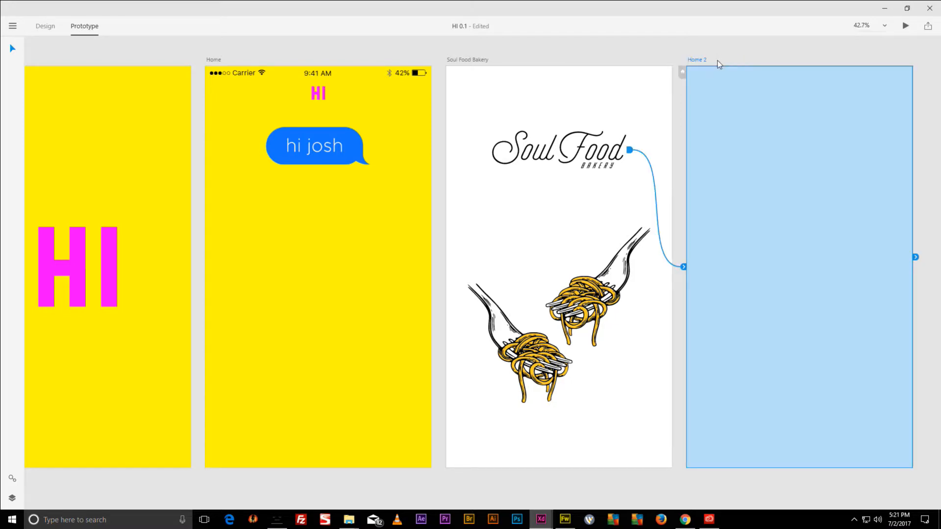
Switch to Fireworks and delete the composite path artwork from the Untitled-2 document.
scroll(712, 56, right, 6)
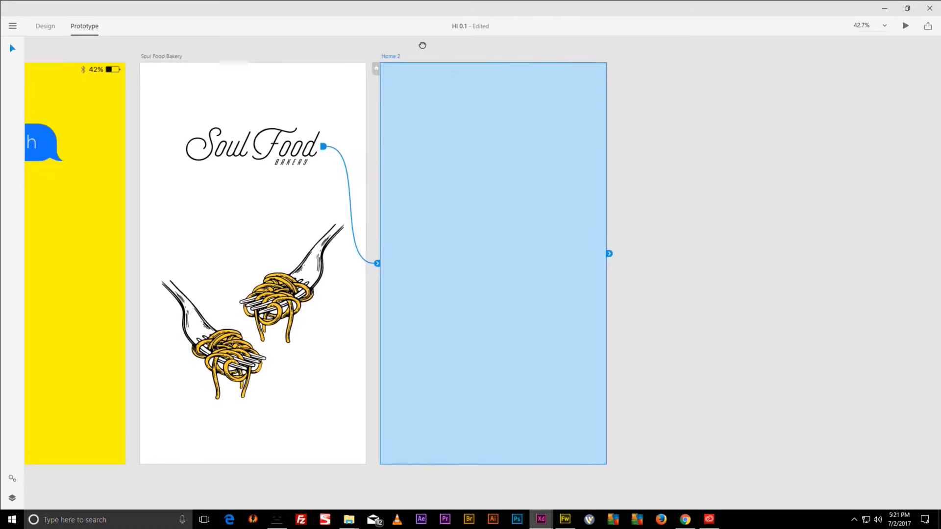
click(565, 519)
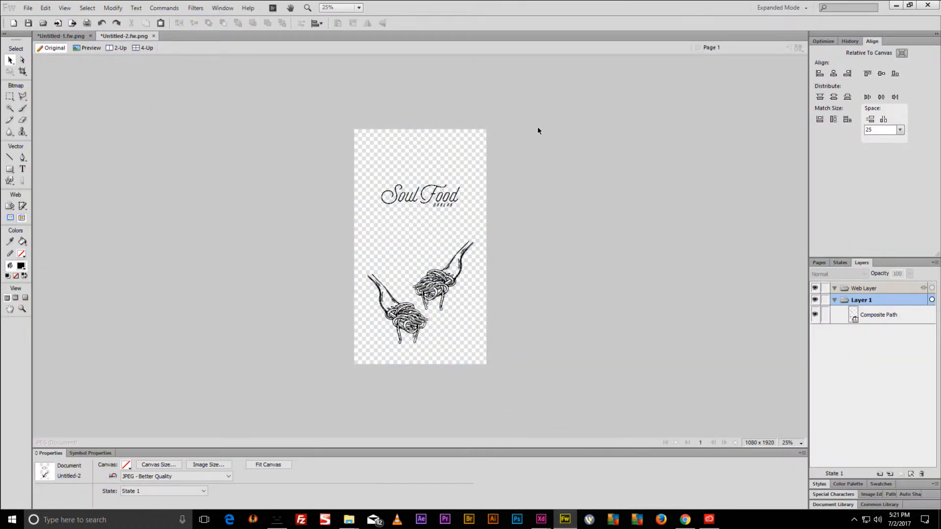
key(ctrl+a)
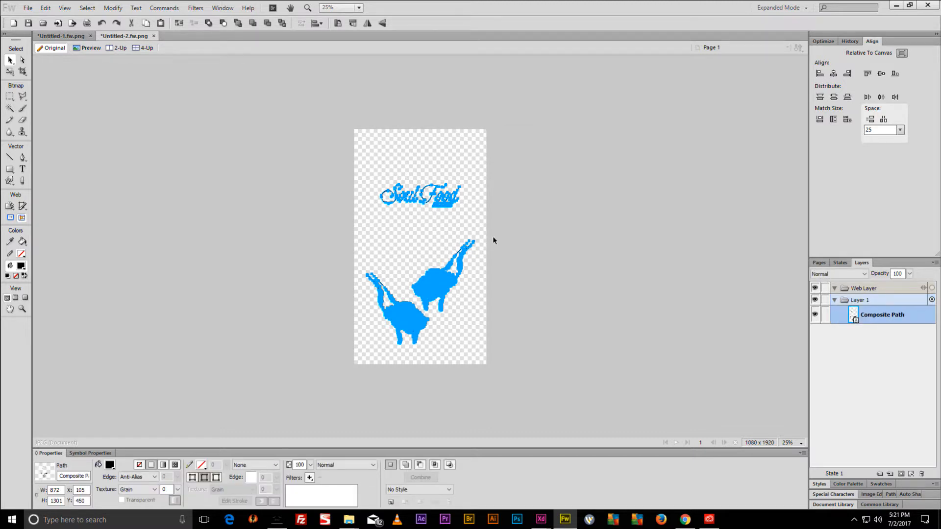
key(Delete)
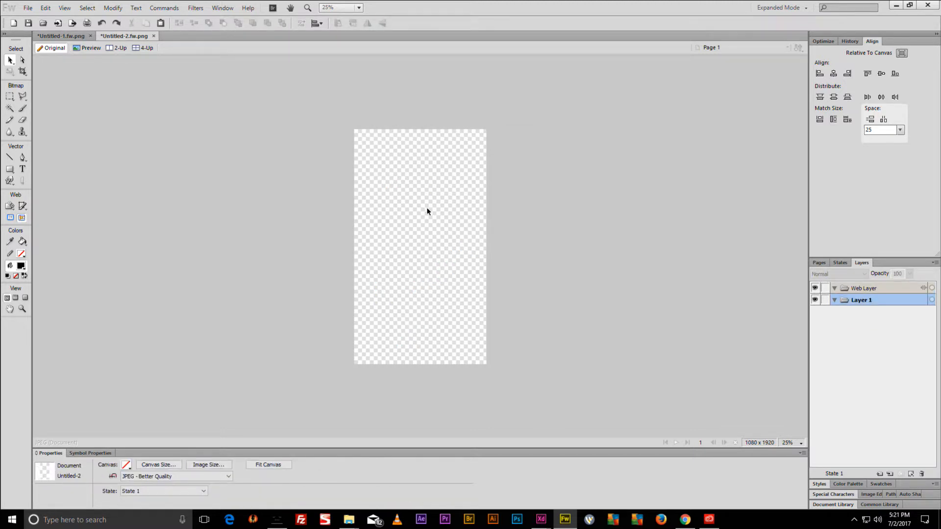
In the Untitled-1 document, make the hidden Composite Path of the logo and forks visible.
key(ctrl+equal)
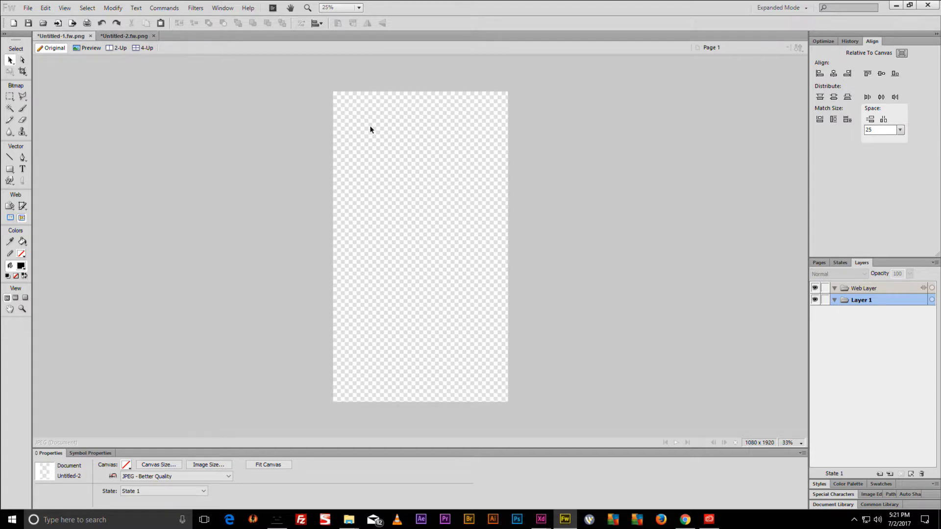
key(ctrl+Tab)
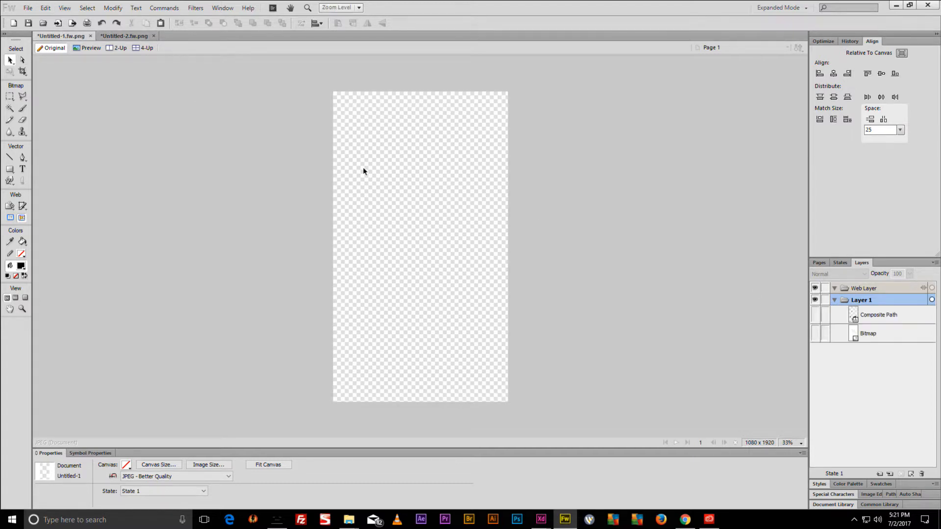
click(814, 315)
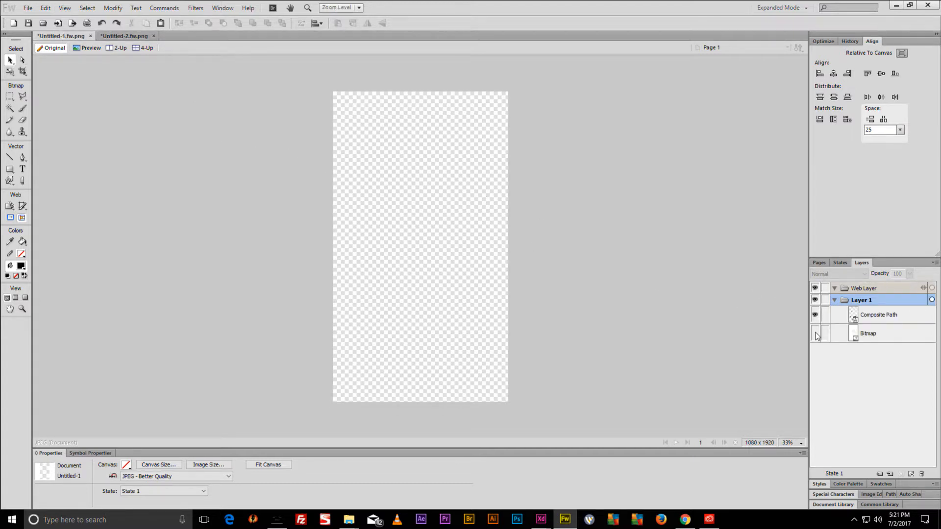
click(646, 207)
drag(531, 147, 301, 392)
click(553, 157)
drag(567, 143, 275, 386)
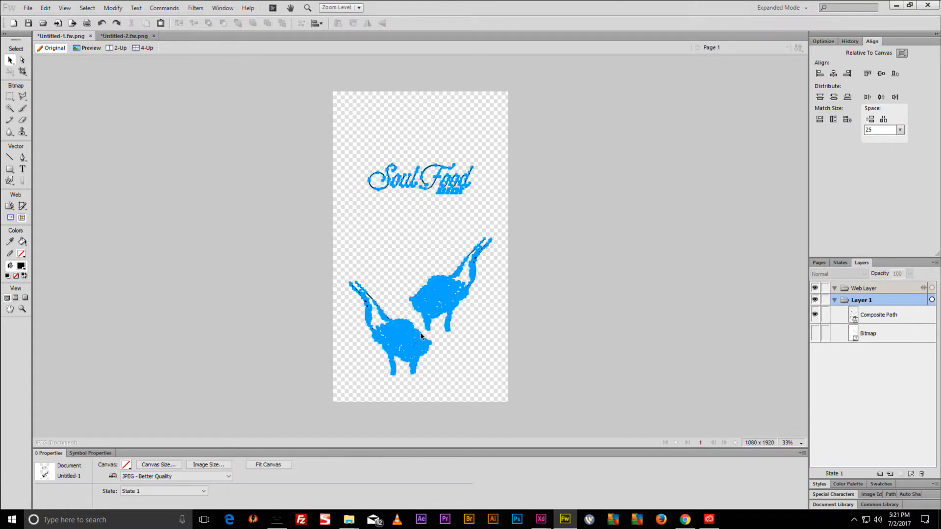
Save the Untitled-1 document in the Assets folder as SFB Logo in Fireworks PNG format.
key(ctrl+shift+s)
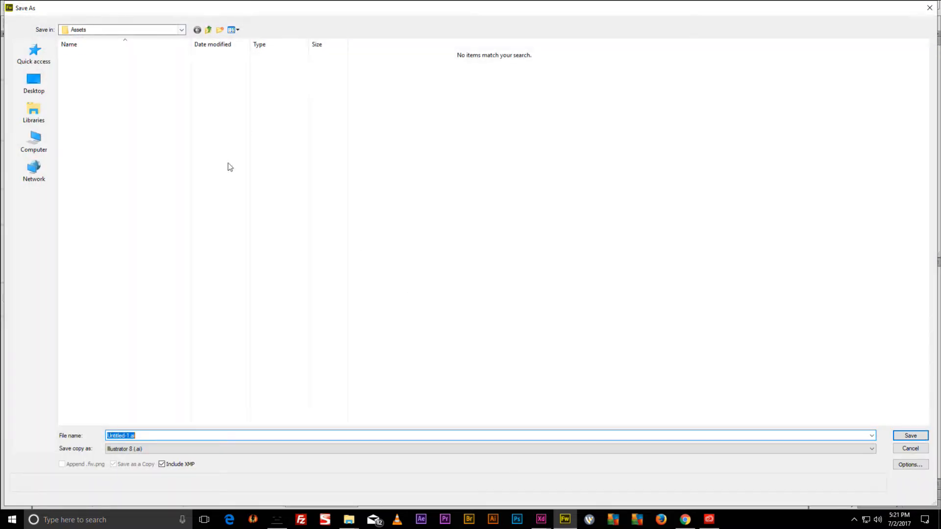
click(161, 435)
key(ctrl+a)
text(S)
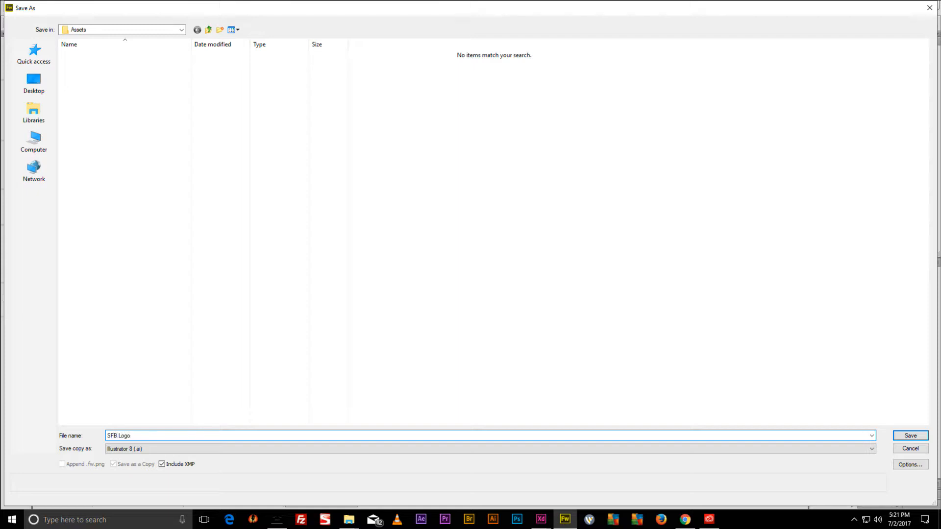
click(198, 447)
click(192, 457)
click(910, 435)
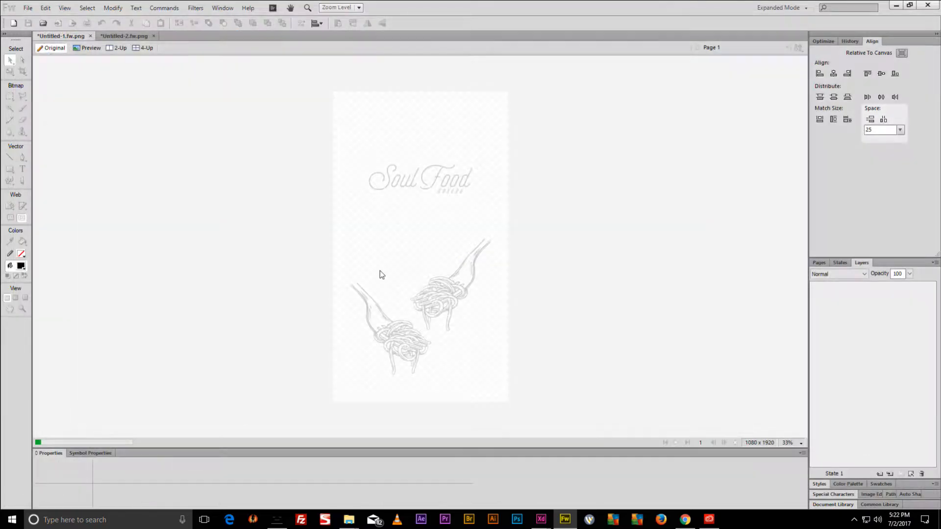
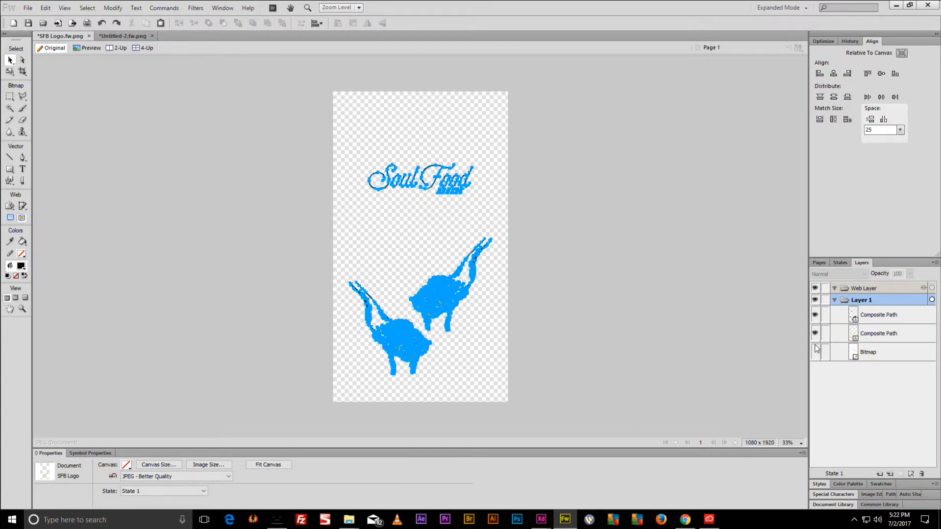
Show the marble bitmap behind the artwork and save the SFB Logo document.
click(603, 229)
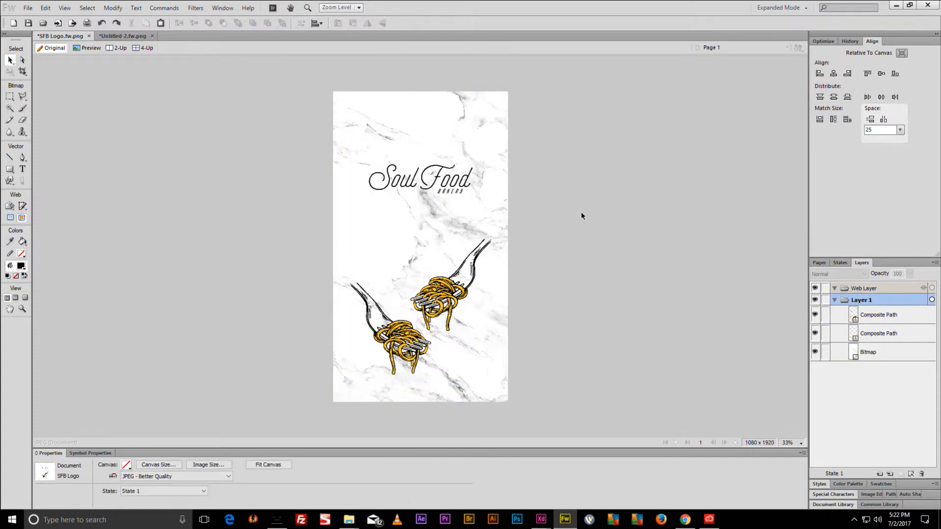
key(ctrl+s)
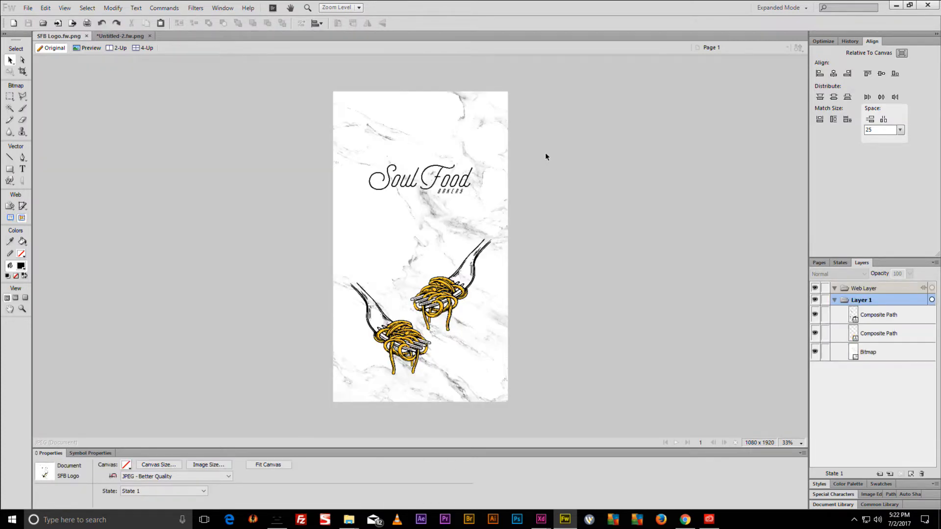
Copy the marble bitmap from the SFB Logo document into the empty Untitled-2 document.
drag(555, 111, 490, 210)
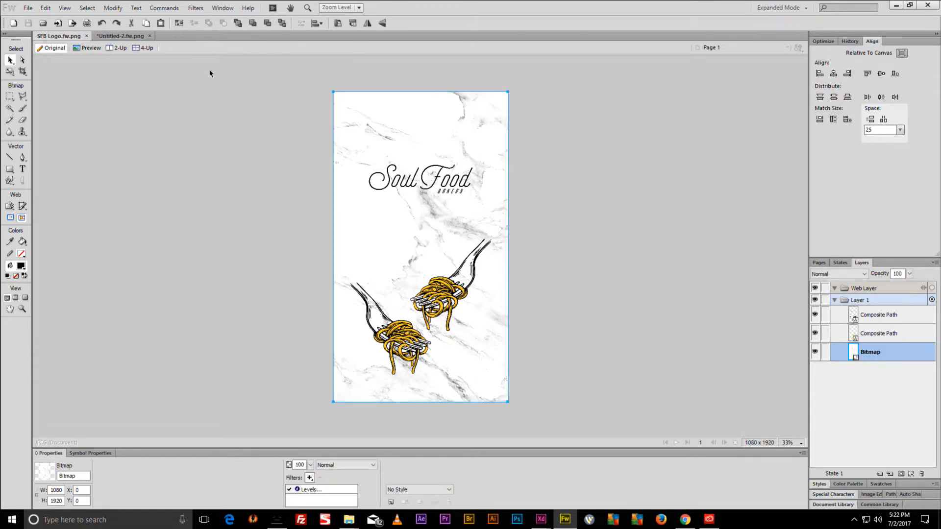
key(ctrl+Tab)
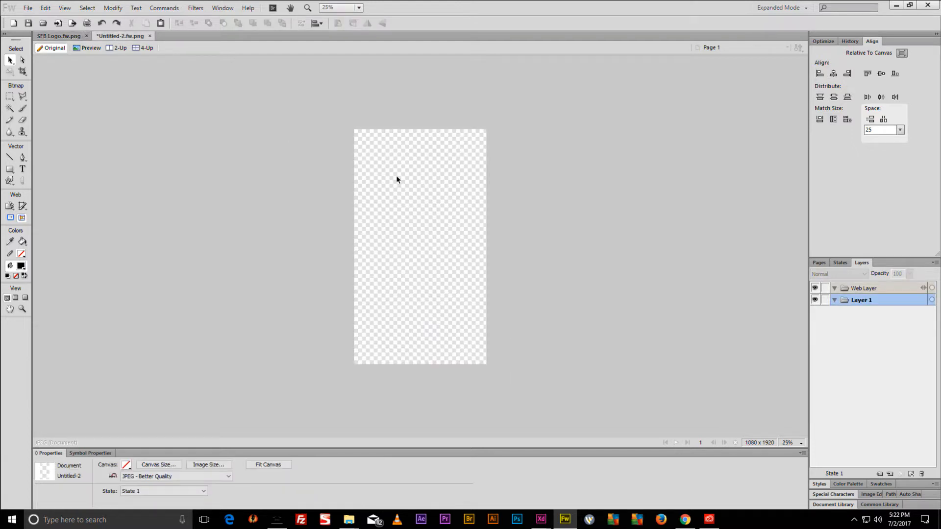
drag(562, 99, 320, 409)
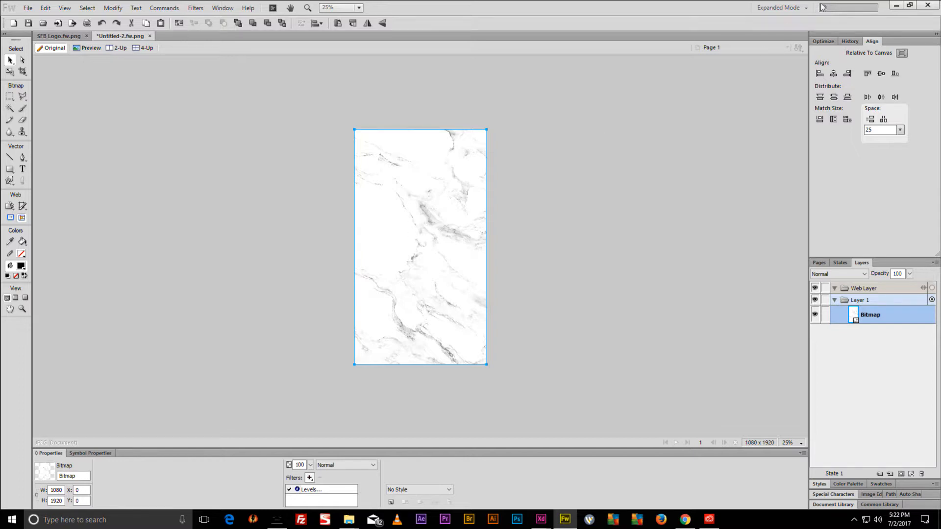
Switch to Adobe XD and place the marble bitmap on the Home 2 artboard.
drag(483, 201, 506, 199)
click(896, 6)
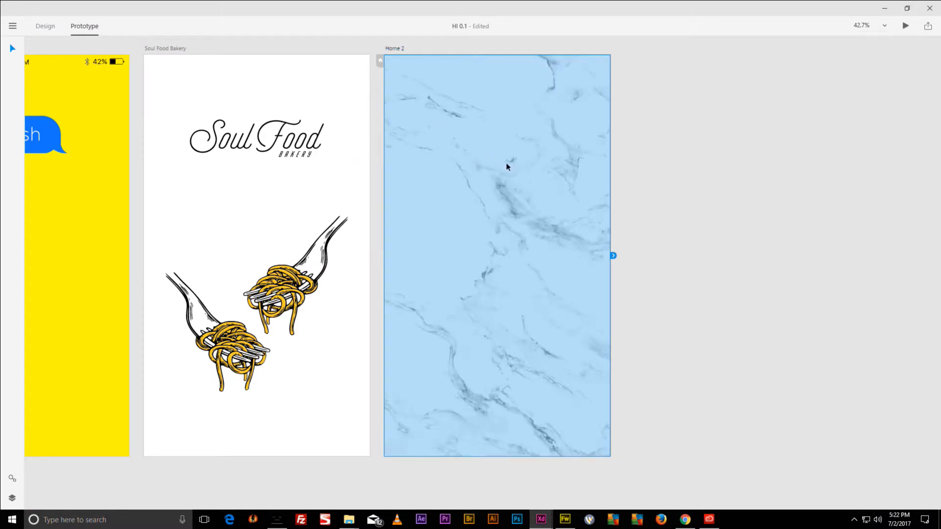
click(684, 131)
click(553, 217)
Remove the marble image from the Home 2 artboard in Design mode and paste it onto the Soul Food Bakery artboard.
click(45, 26)
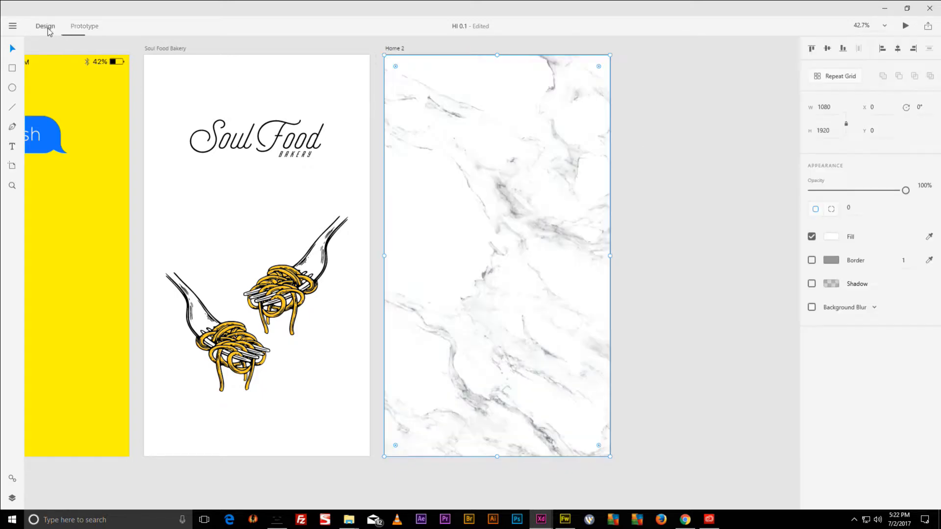
key(Delete)
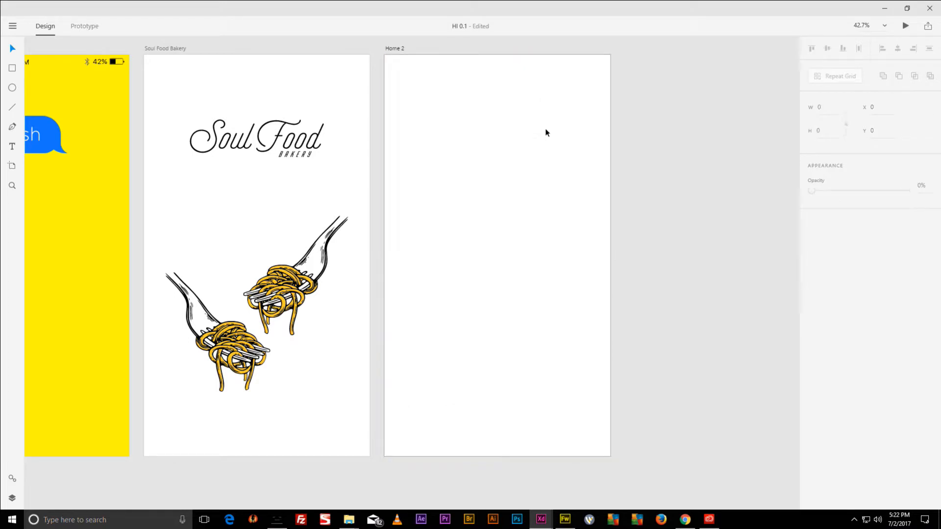
click(165, 49)
click(175, 62)
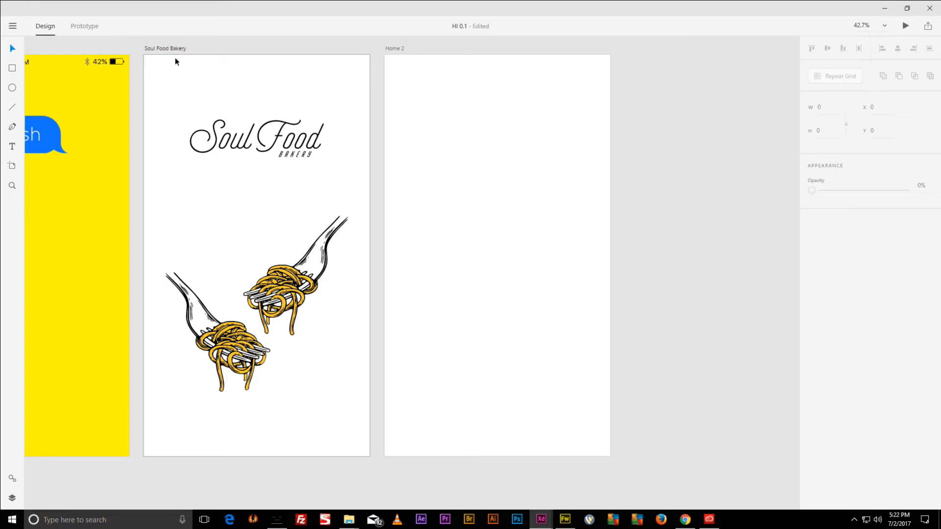
click(169, 49)
key(ctrl+v)
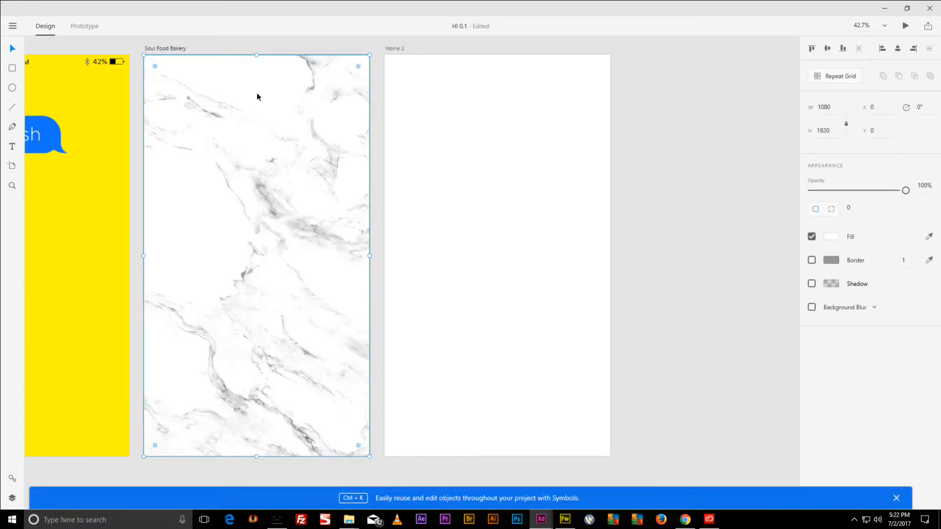
Send the marble image to the back of the Soul Food Bakery artboard, behind the logo and forks.
drag(257, 97, 342, 142)
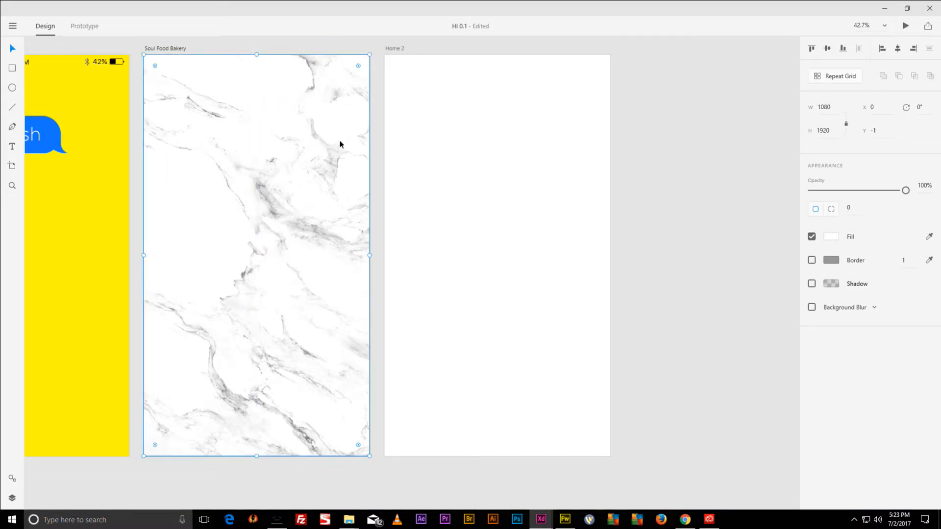
right_click(344, 117)
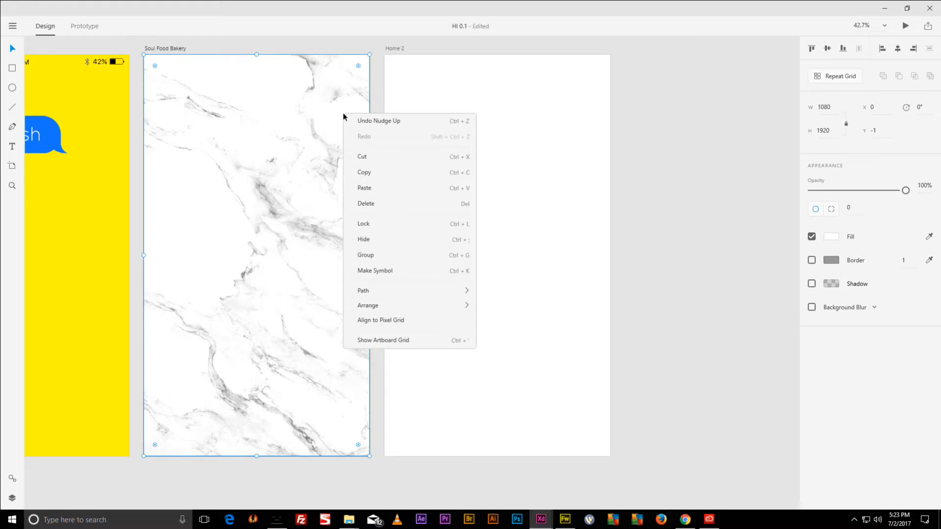
mouse_move(474, 309)
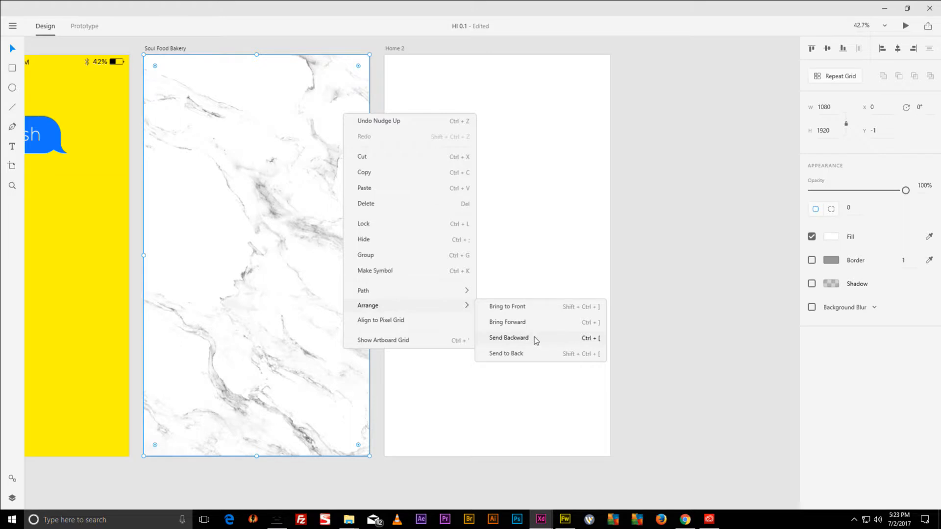
click(586, 340)
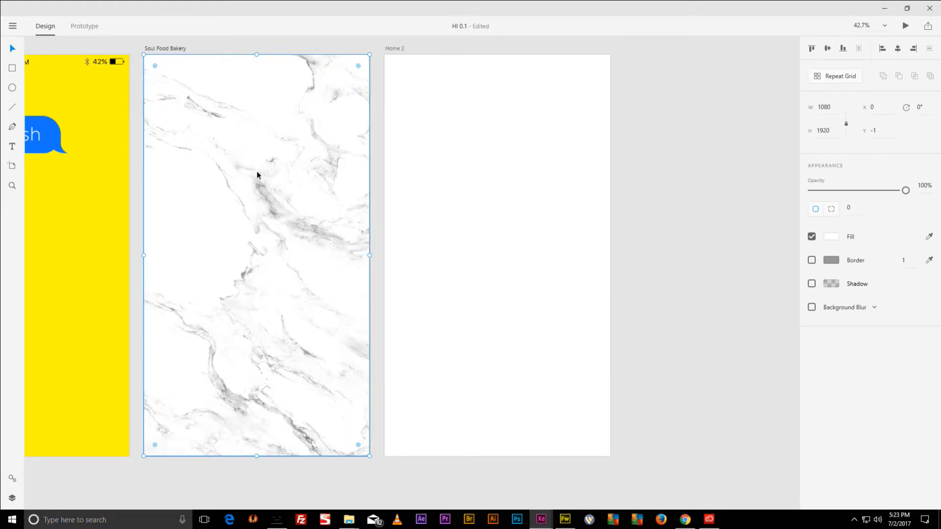
key(ctrl+shift+bracketleft)
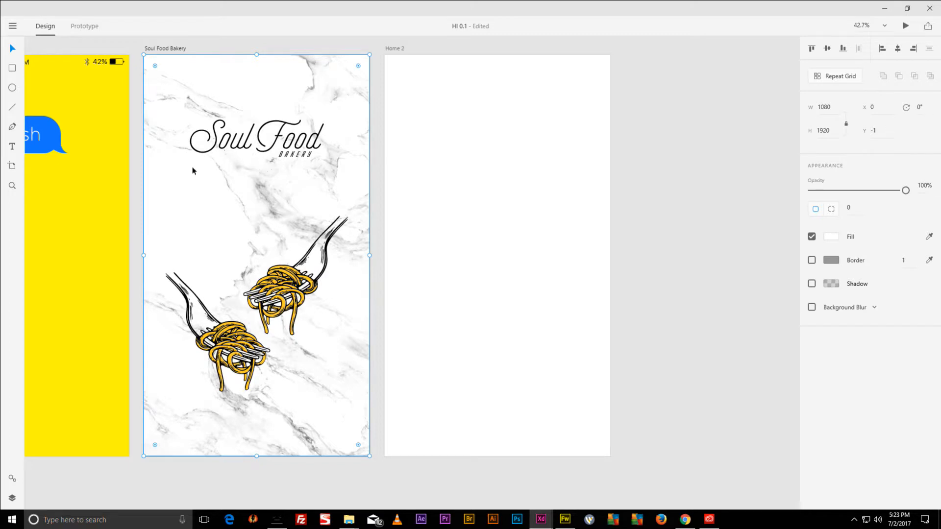
click(377, 46)
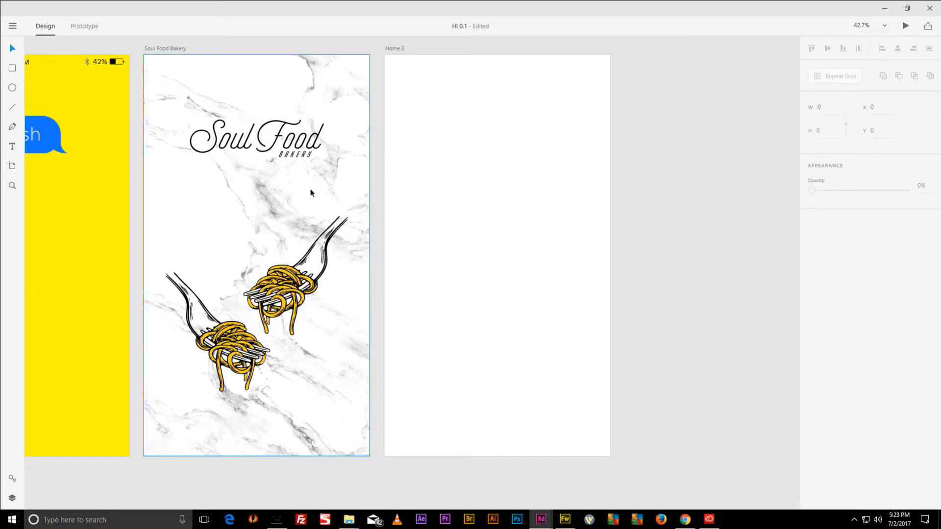
Select the Home 2 artboard and open the Desktop's SoulFoodBakery folder in a new File Explorer window.
click(426, 184)
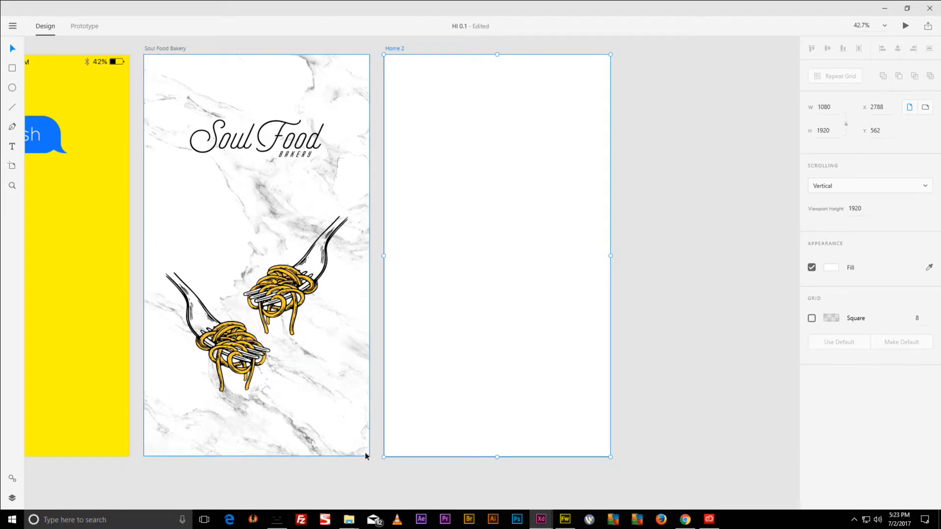
mouse_move(349, 518)
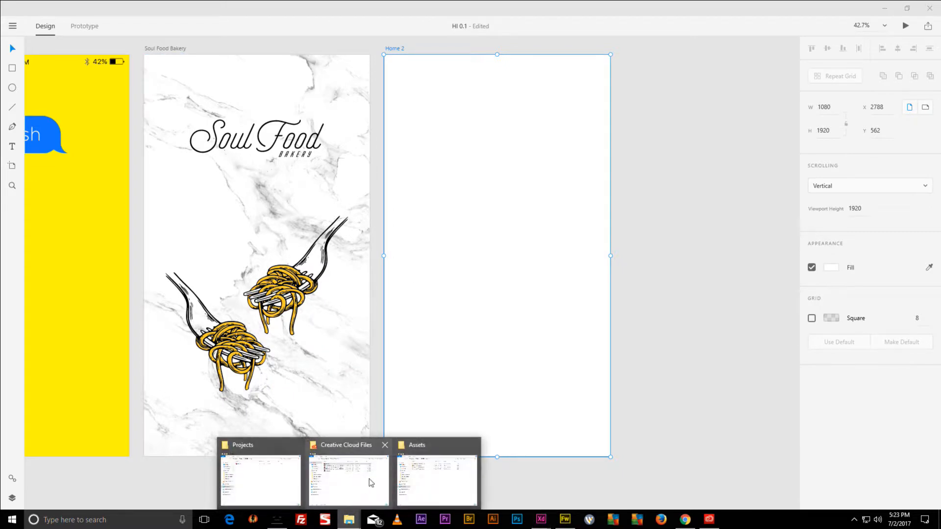
click(410, 468)
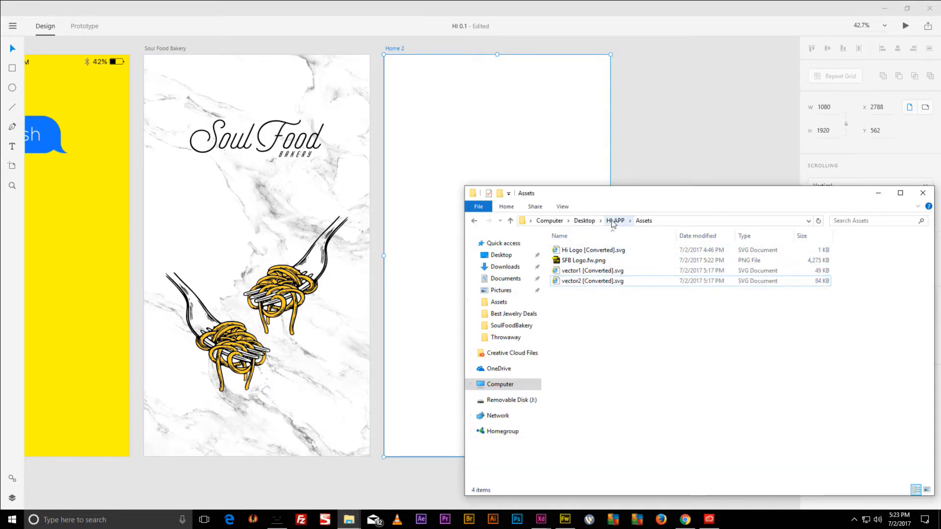
mouse_move(349, 518)
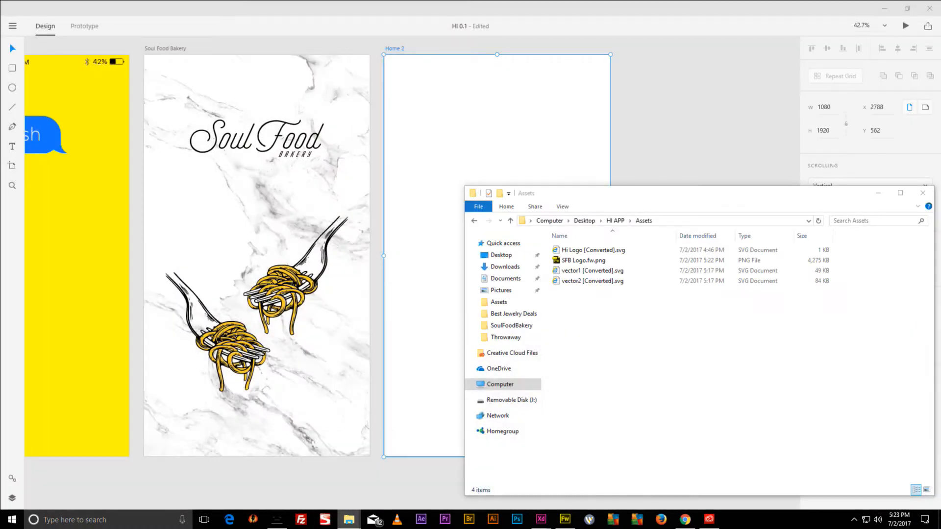
right_click(353, 518)
click(324, 467)
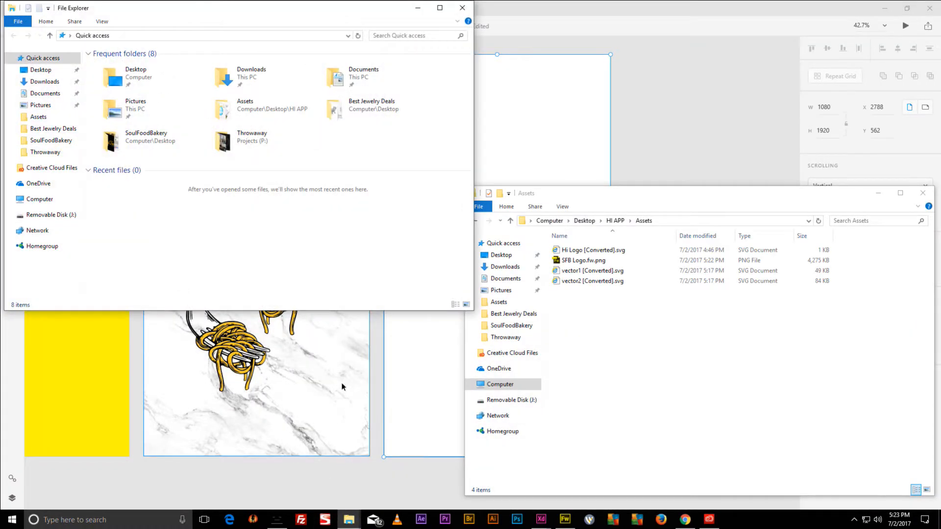
double_click(127, 79)
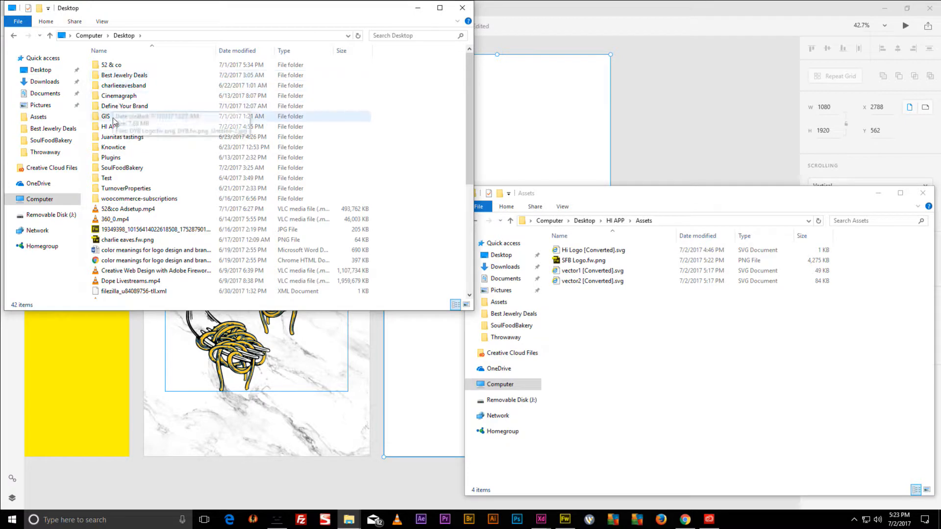
double_click(127, 167)
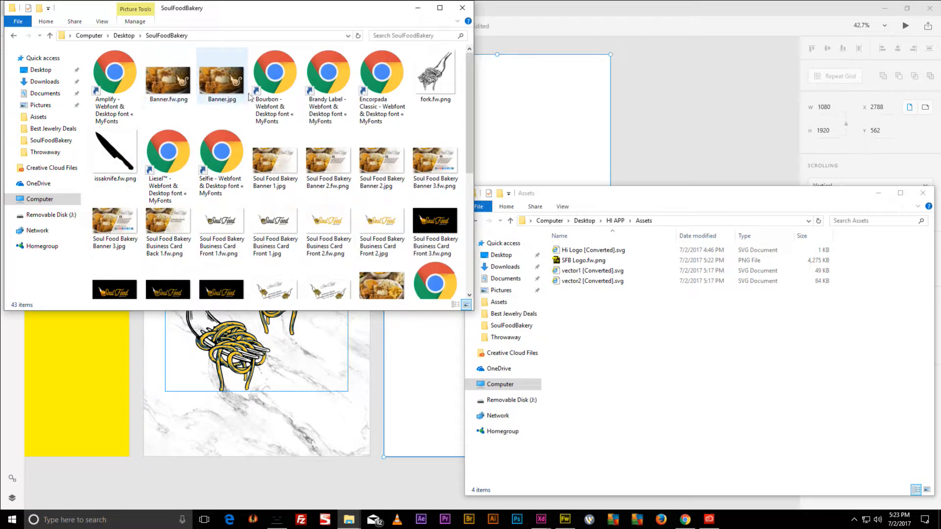
Find soul-food.jpg in the SoulFoodBakery folder and open it in Fireworks.
scroll(281, 193, down, 5)
scroll(382, 172, up, 2)
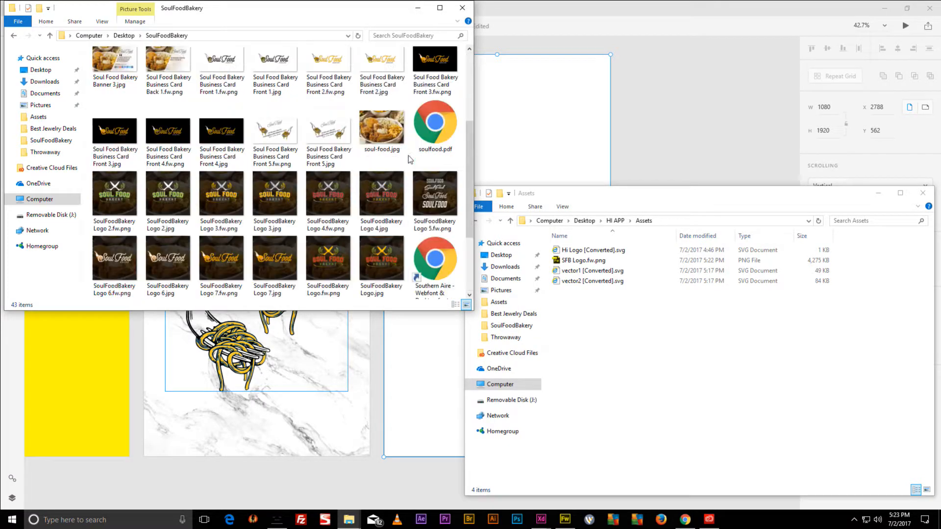
click(388, 132)
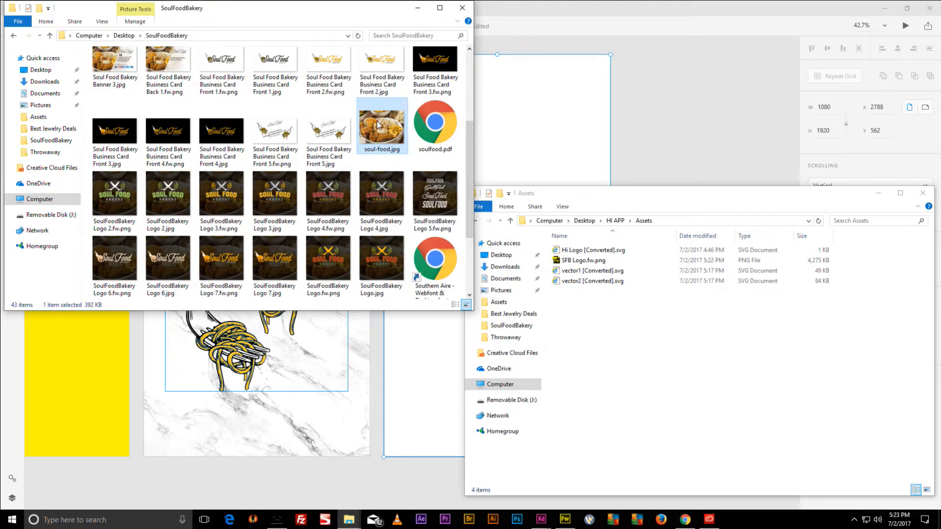
double_click(376, 127)
scroll(449, 237, down, 5)
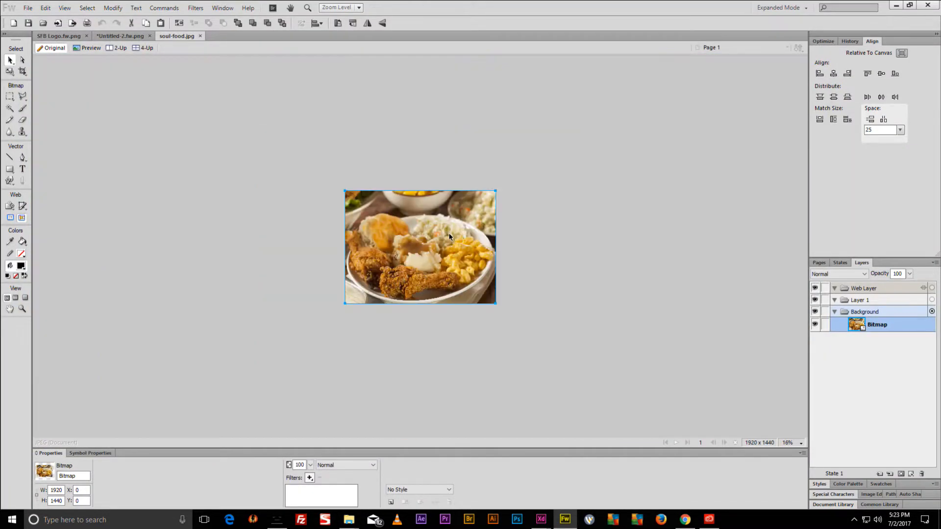
Replace the marble bitmap in the Untitled-2 document with the soul-food photo.
key(ctrl+Tab)
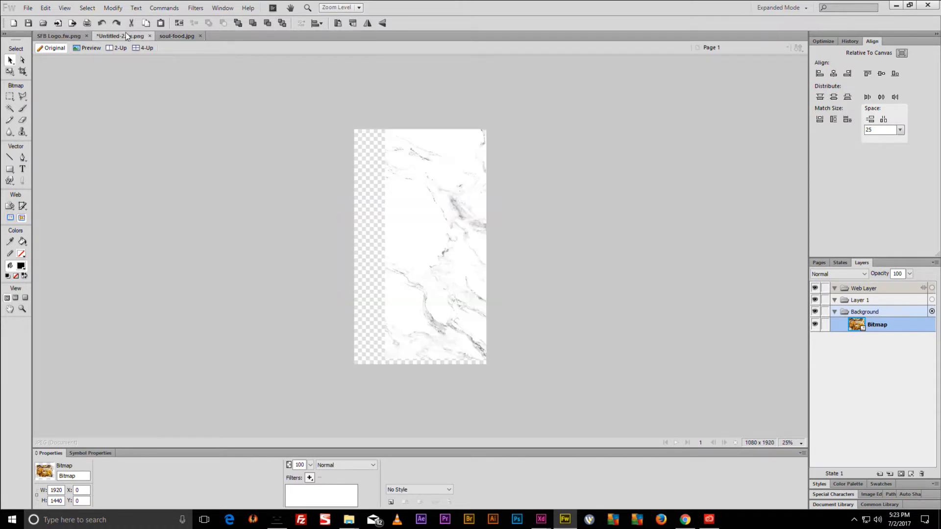
key(Delete)
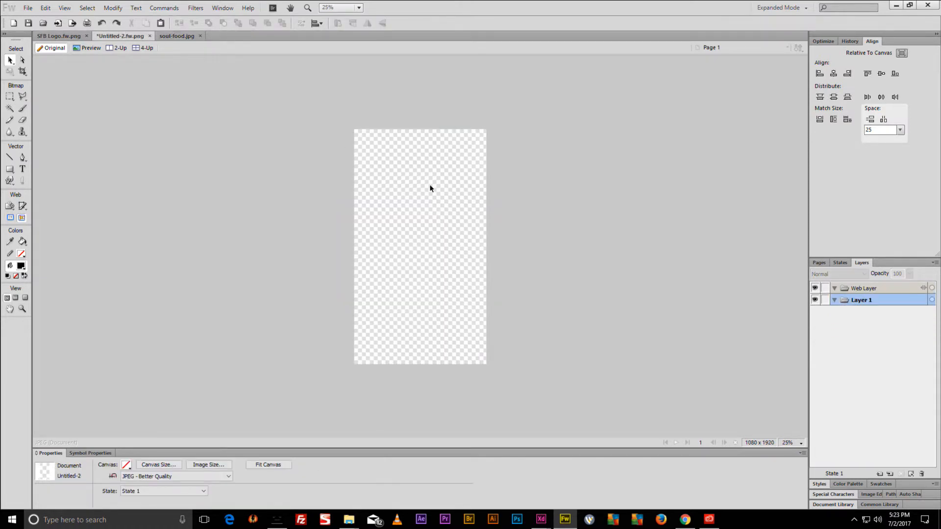
key(ctrl+v)
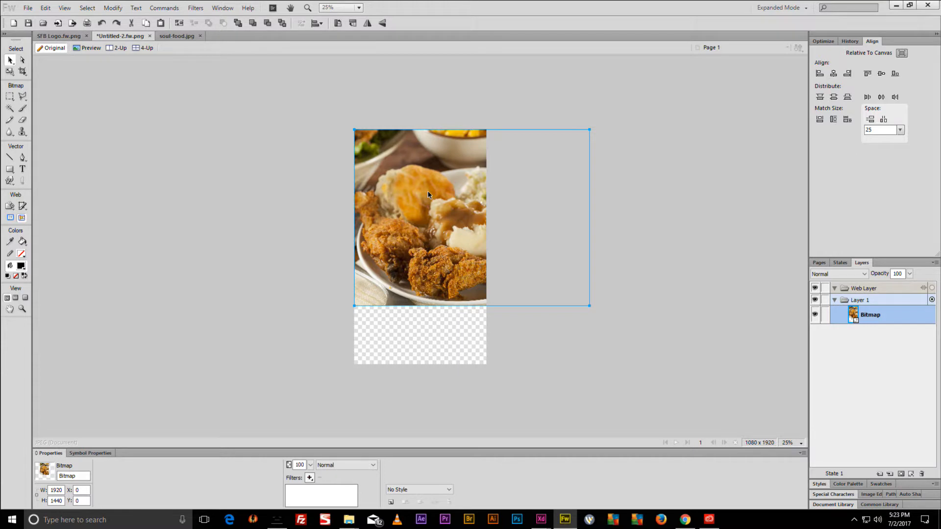
Scale the food photo to 2560 by 1920 pixels and shift it horizontally to about X -608.
double_click(60, 501)
text(1920)
key(Return)
drag(424, 319, 349, 320)
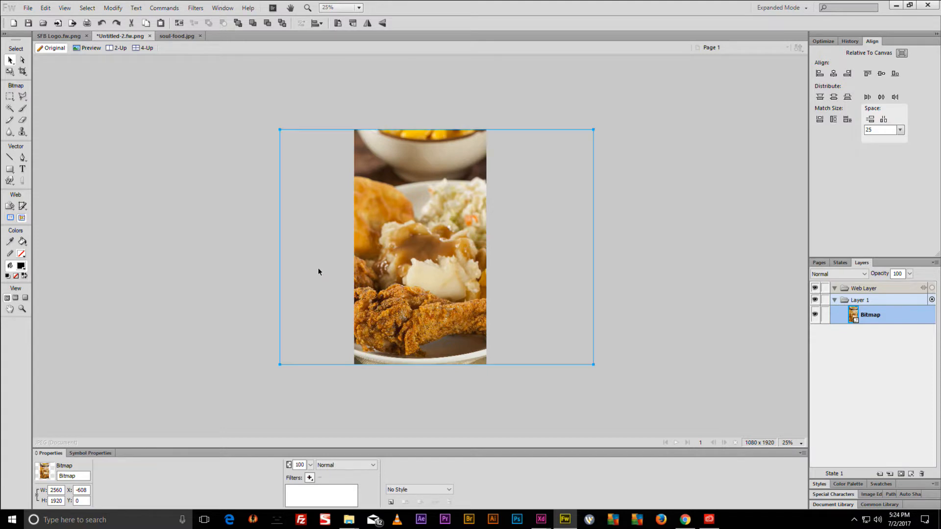
Crop the food photo to the 1080 by 1920 pixel canvas and undo the test move of the photo.
click(222, 196)
click(158, 464)
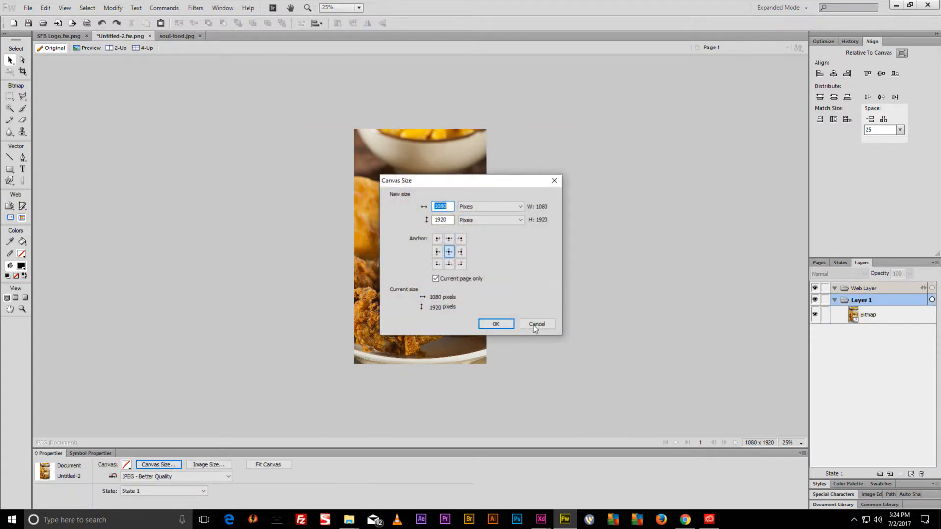
click(495, 324)
click(561, 245)
drag(446, 208, 417, 191)
key(ctrl+z)
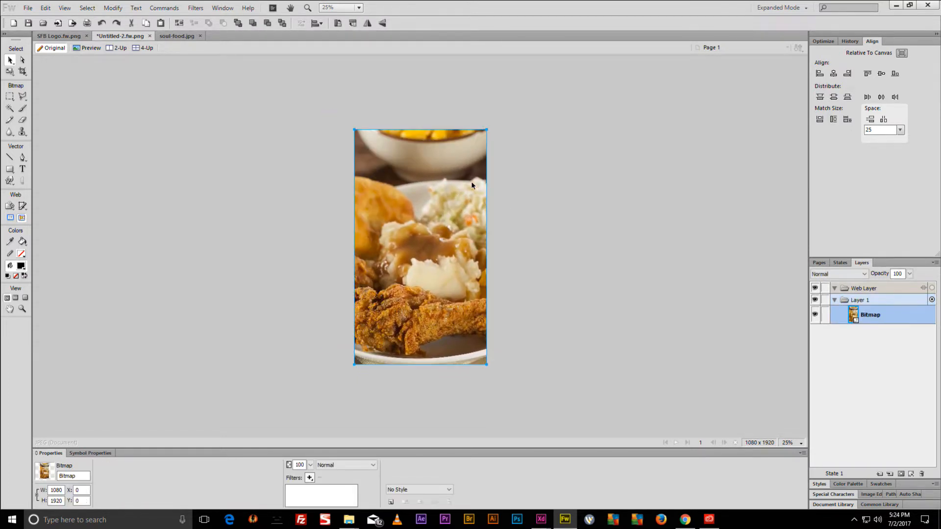
Switch to Adobe XD, paste the cropped food photo onto the Home 2 artboard and set its opacity to 16%.
click(896, 5)
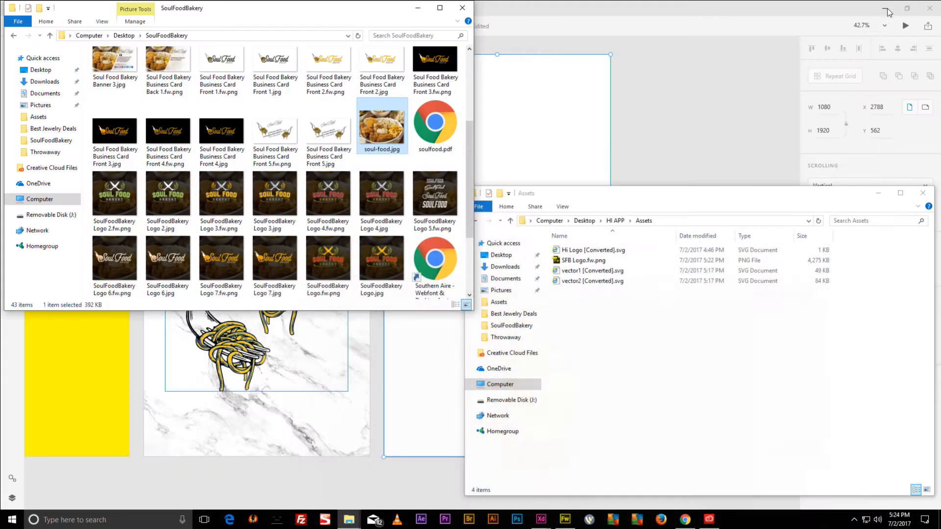
click(672, 7)
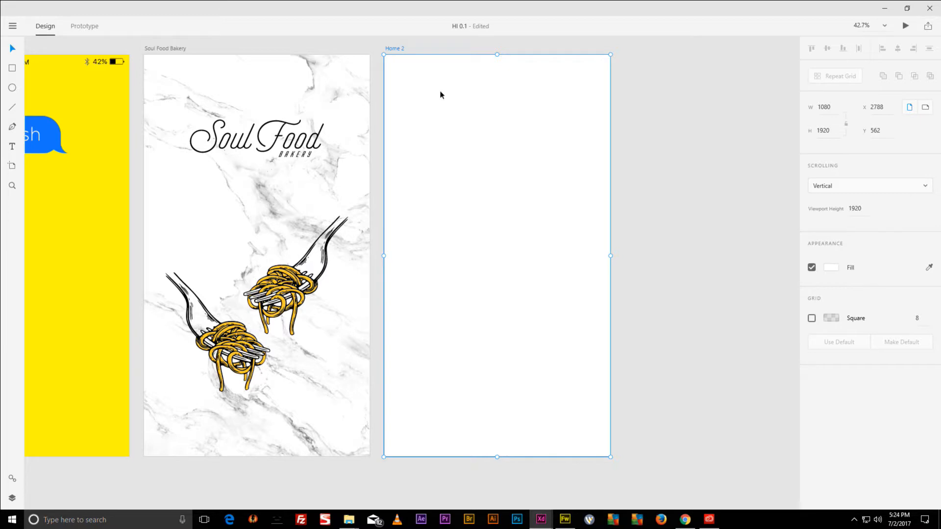
key(ctrl+v)
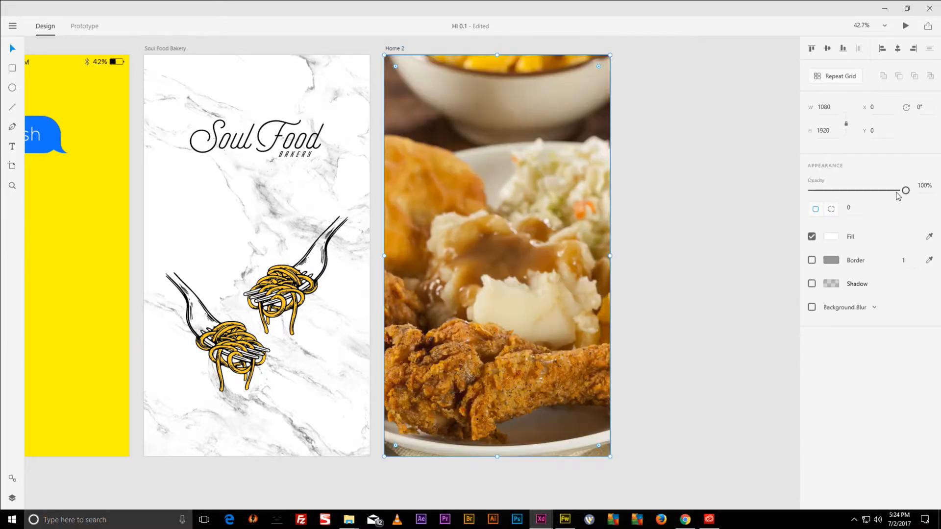
drag(905, 190, 826, 187)
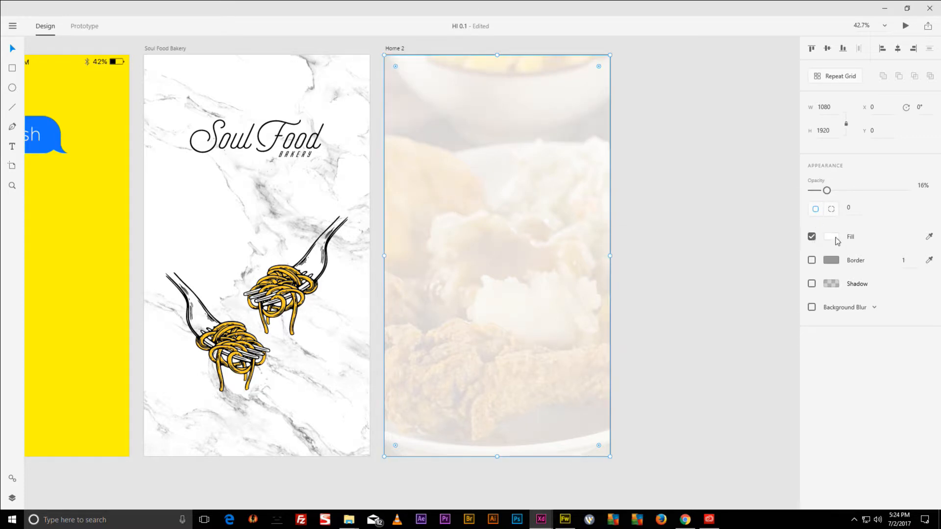
Change the fill of the Home 2 photo to solid black, #000000.
click(834, 237)
drag(754, 250, 685, 248)
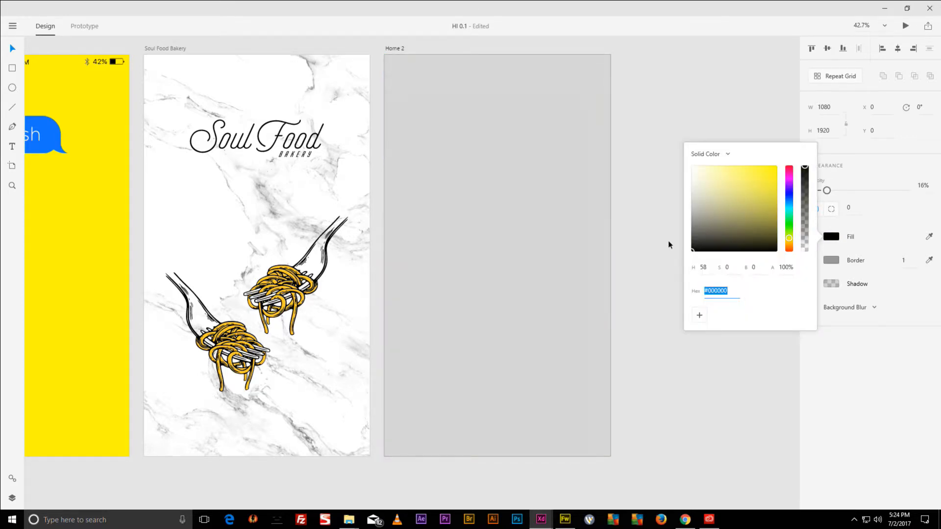
click(691, 140)
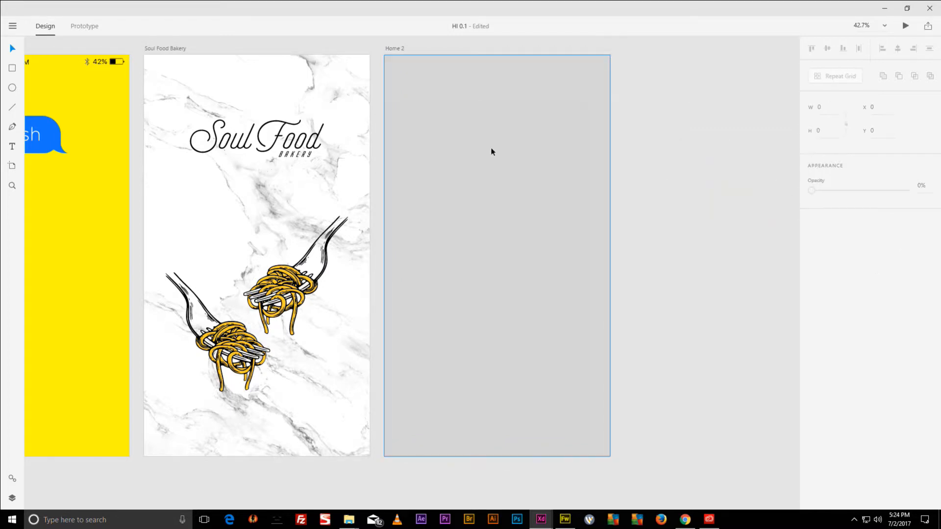
Try turning off the fill of the Home 2 object and raising its opacity to 30%, and undo these changes.
click(555, 163)
click(812, 236)
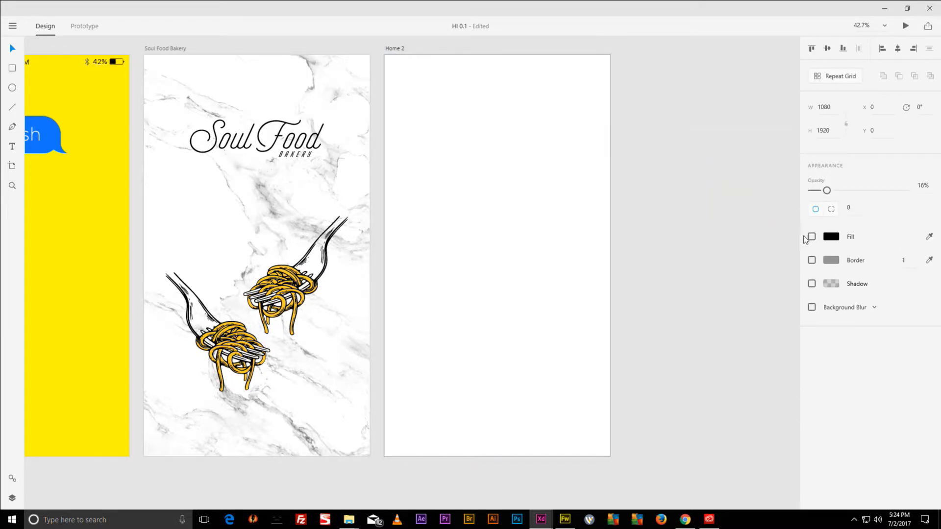
drag(827, 191, 840, 191)
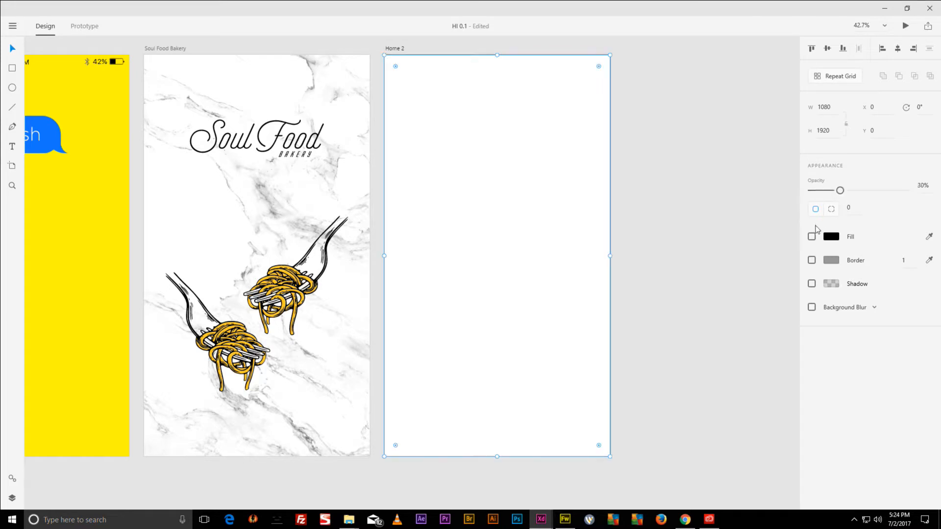
key(ctrl+z)
key(ctrl+z)
key(ctrl+z)
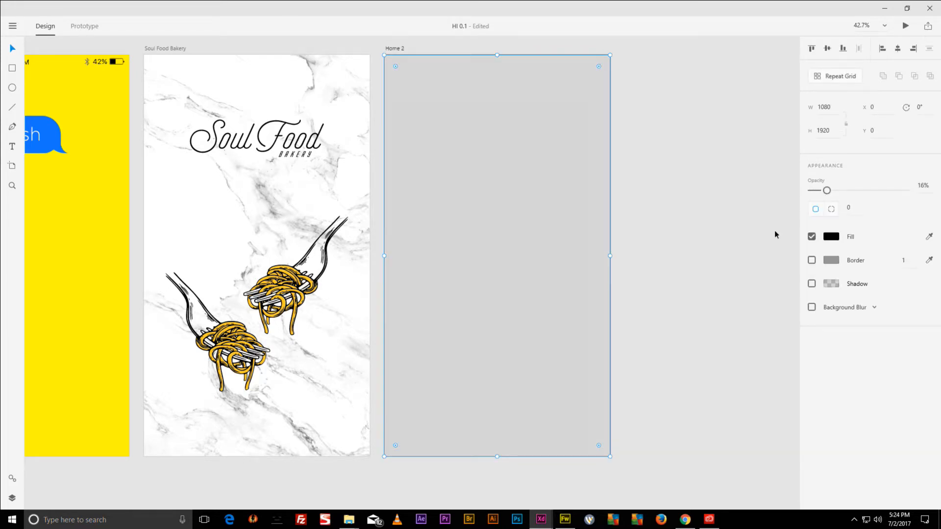
Set the fill of the Home 2 artboard behind the food photo to solid black, #000000.
click(745, 225)
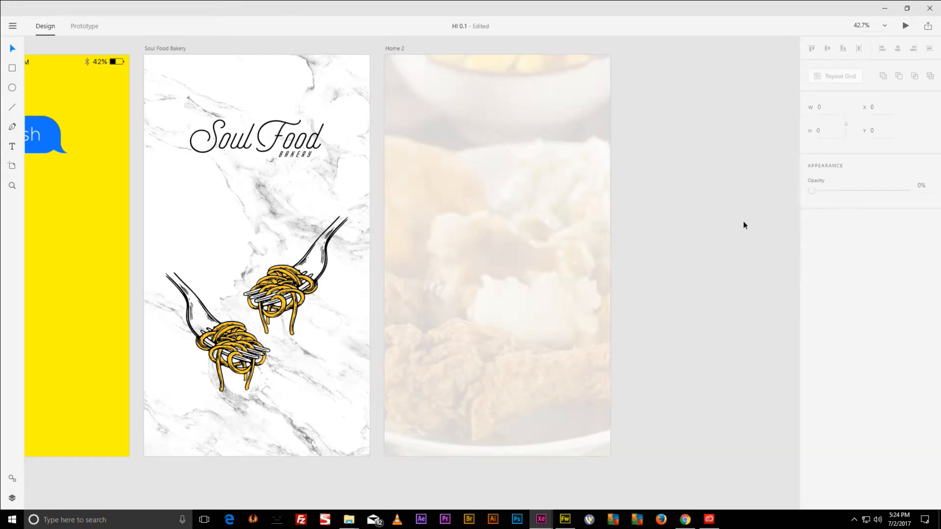
click(553, 130)
click(684, 129)
drag(655, 59, 569, 132)
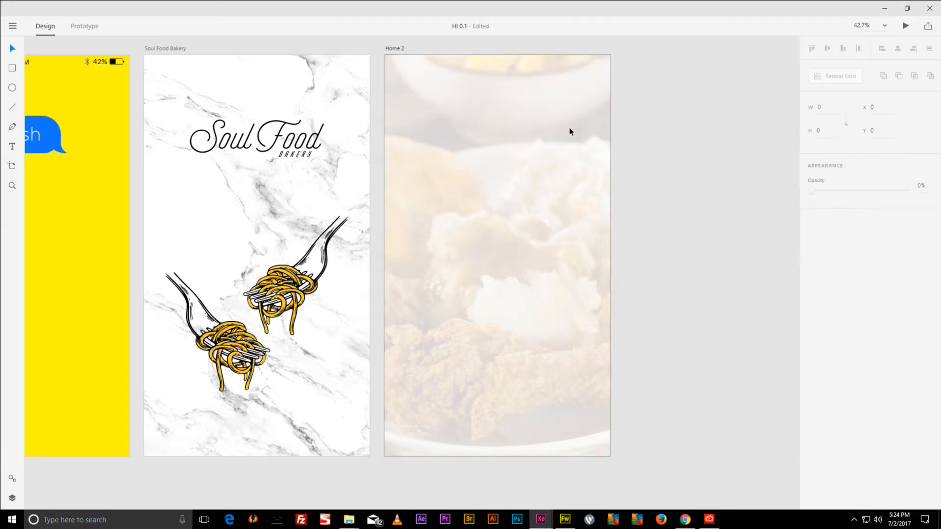
click(394, 49)
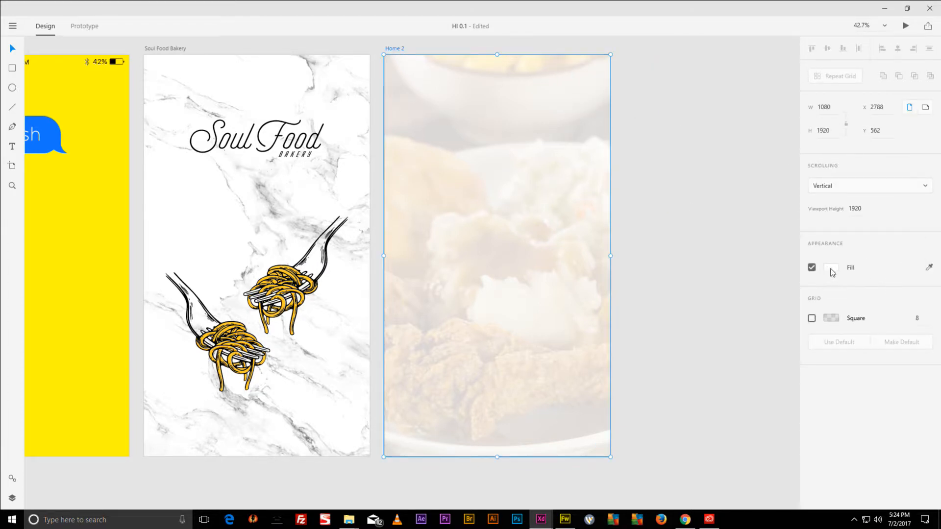
click(831, 268)
drag(715, 260, 670, 303)
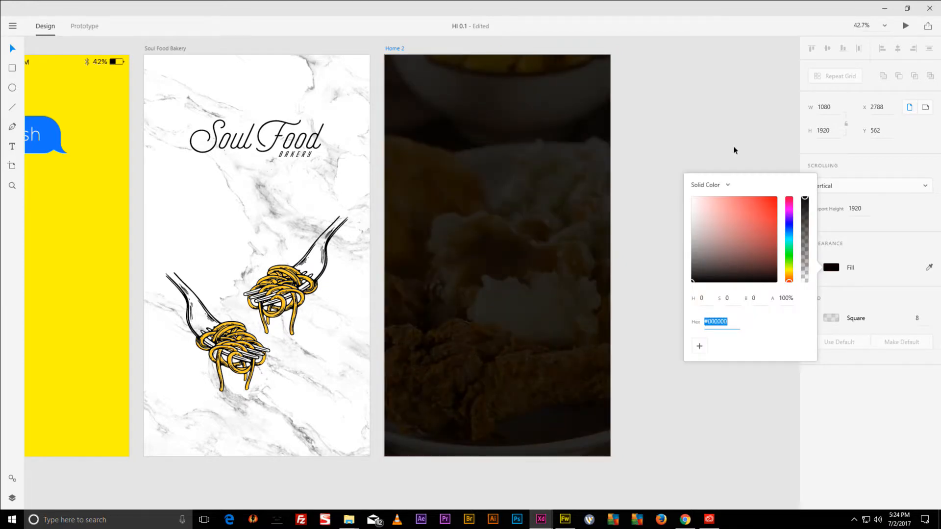
click(740, 135)
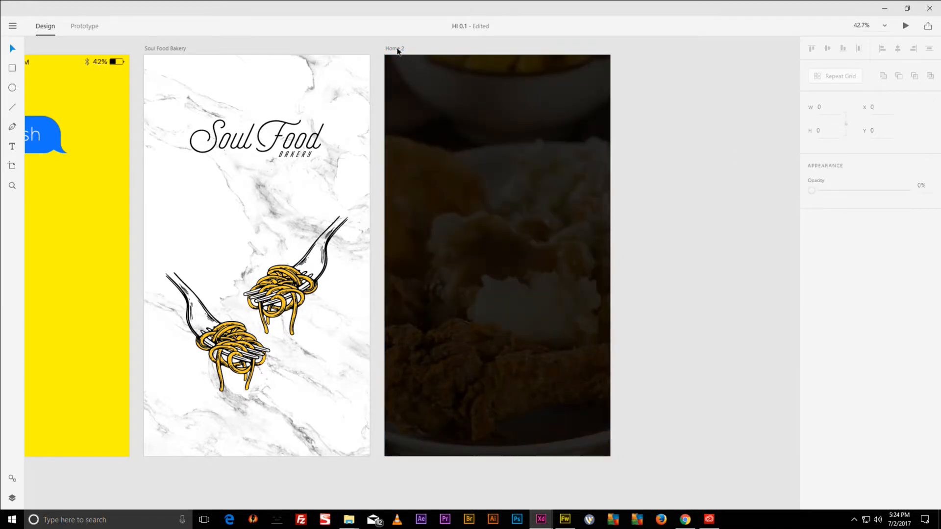
Adjust the opacity of the food photo on the Home 2 artboard slightly upward.
click(392, 49)
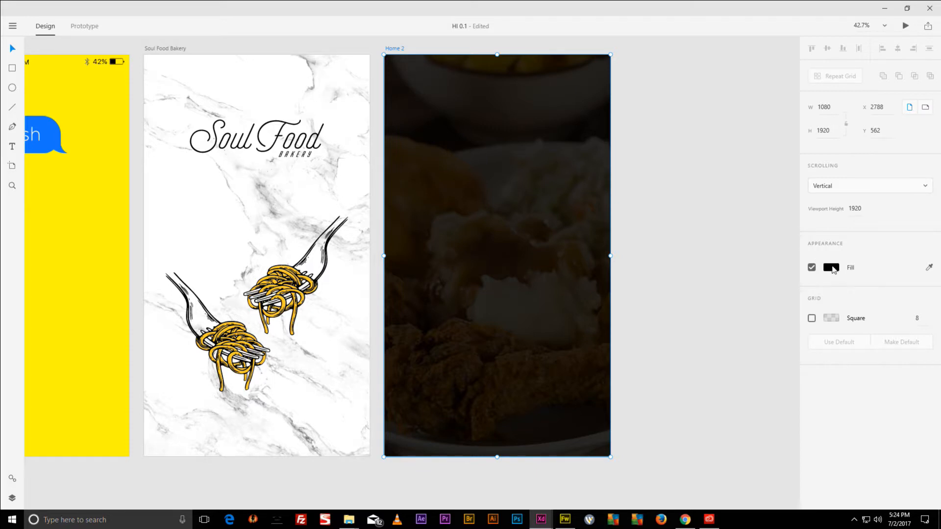
click(599, 182)
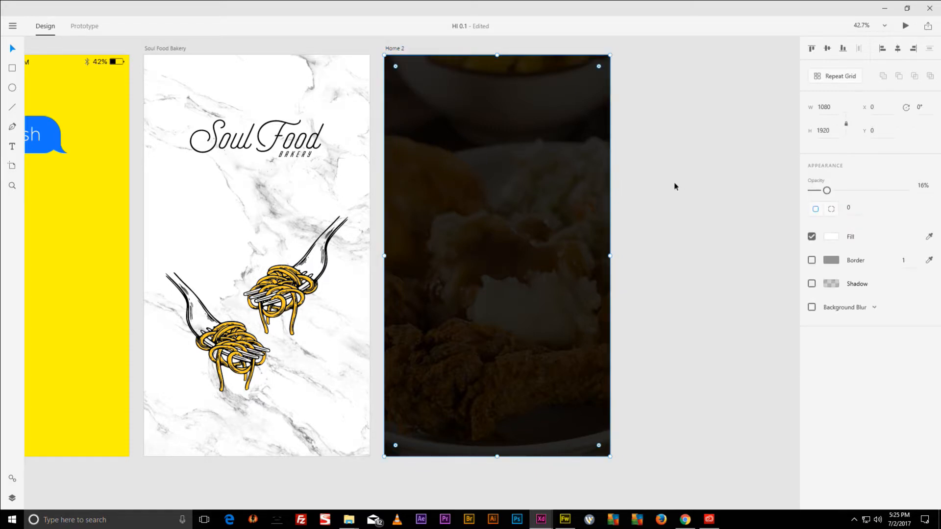
mouse_move(826, 190)
mouse_down()
mouse_move(921, 187)
mouse_move(821, 192)
mouse_move(832, 195)
mouse_up()
click(686, 196)
Copy the status bar from the Home artboard and paste it onto the Home 2 artboard.
scroll(692, 204, up, 3)
scroll(693, 204, left, 3)
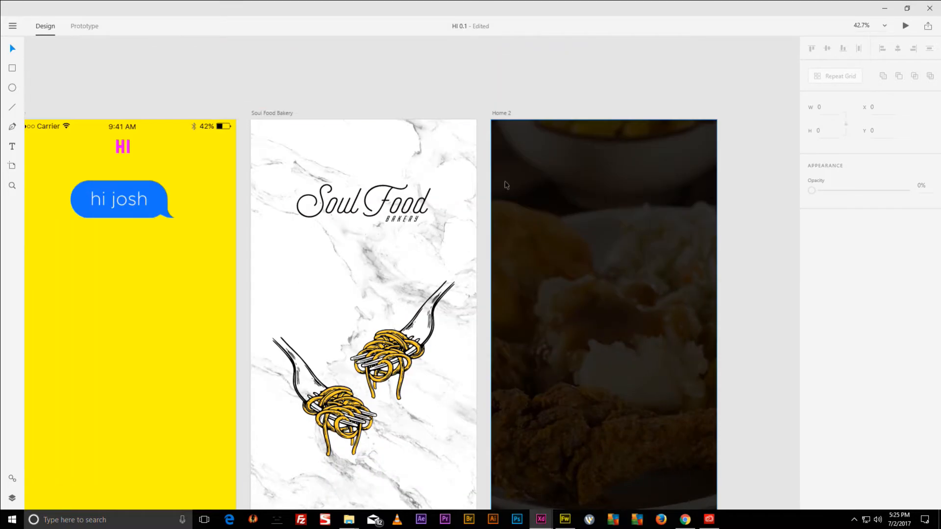
scroll(506, 184, left, 3)
scroll(506, 185, down, 1)
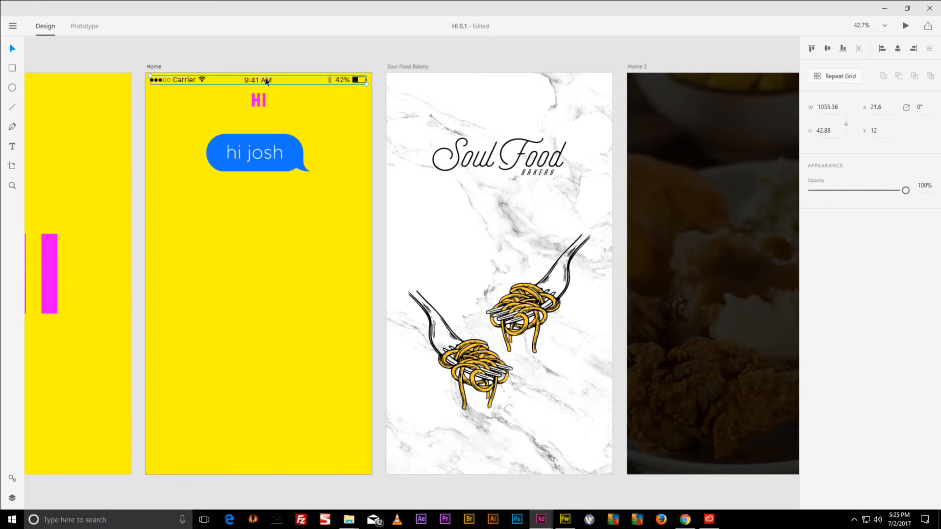
drag(262, 80, 418, 100)
scroll(414, 142, up, 5)
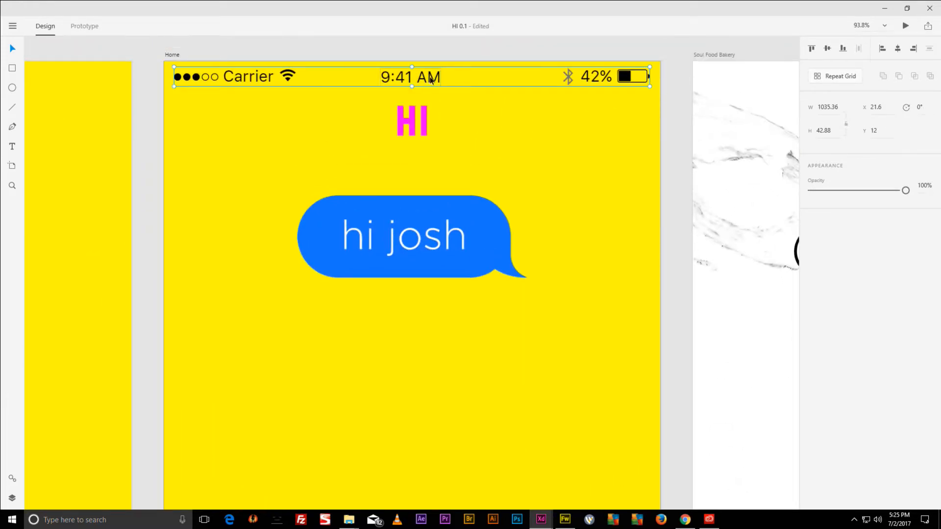
drag(431, 78, 279, 114)
click(478, 97)
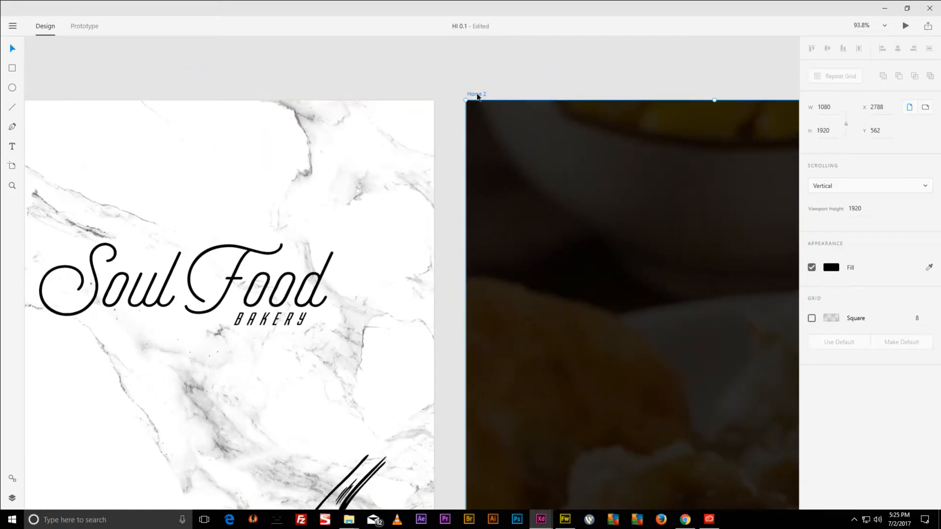
key(ctrl+v)
drag(579, 80, 418, 79)
Set the fill of the 9:41 AM text in the Home 2 status bar to white, #ffffff.
double_click(515, 112)
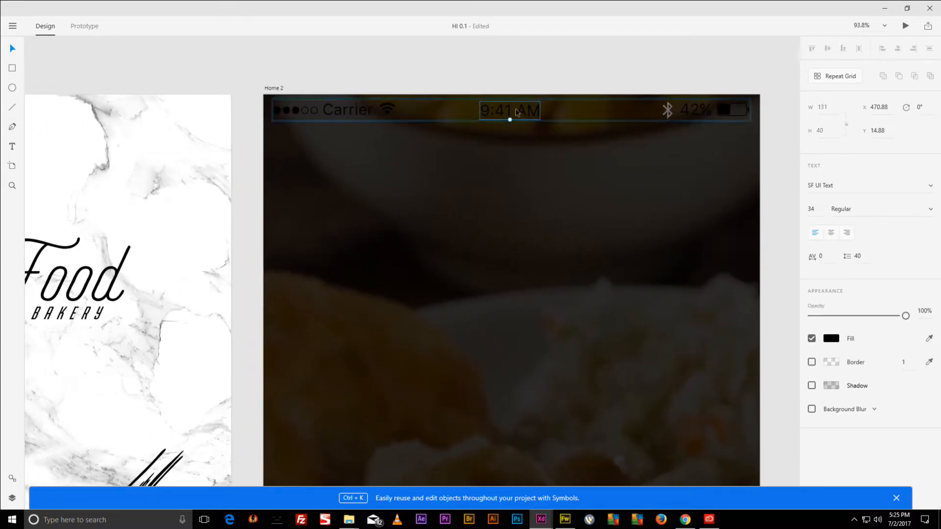
double_click(526, 111)
click(831, 338)
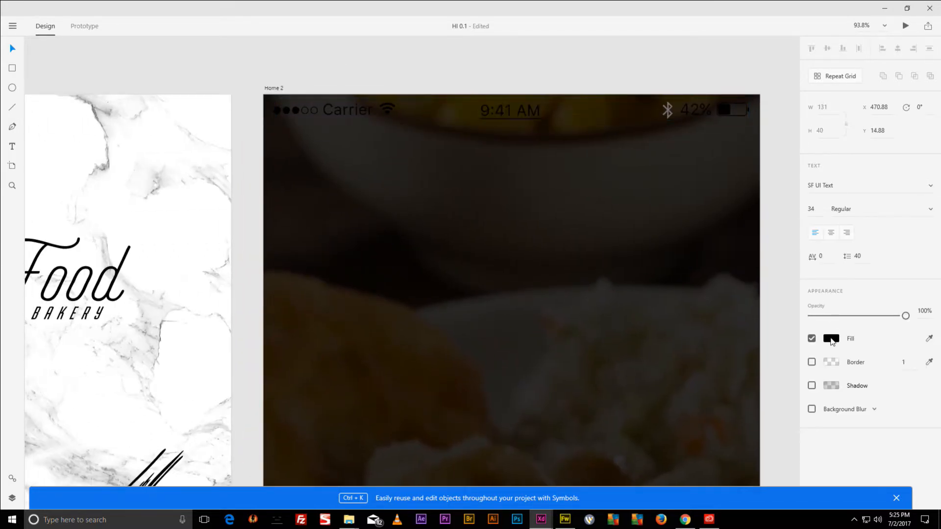
click(737, 318)
text(ffffff)
key(Return)
Set the fill of the Carrier text in the Home 2 status bar to white, #ffffff.
click(345, 115)
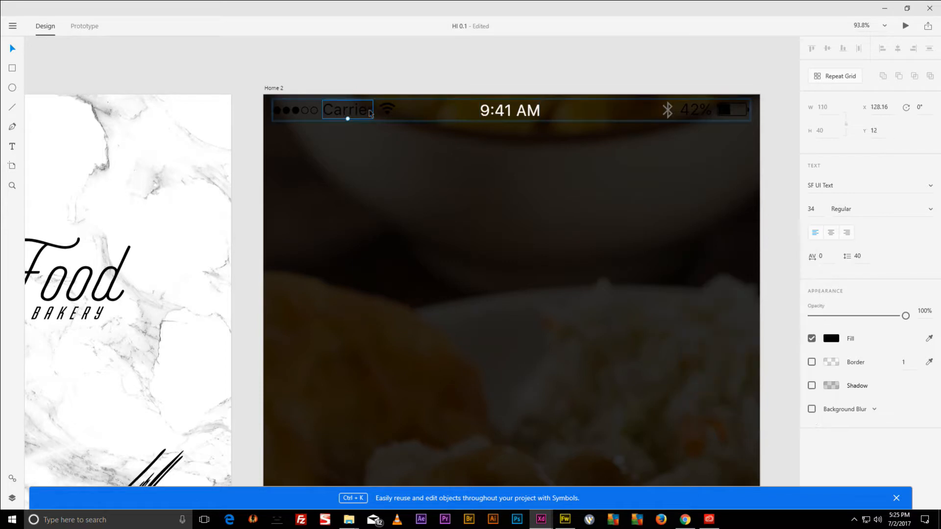
double_click(364, 111)
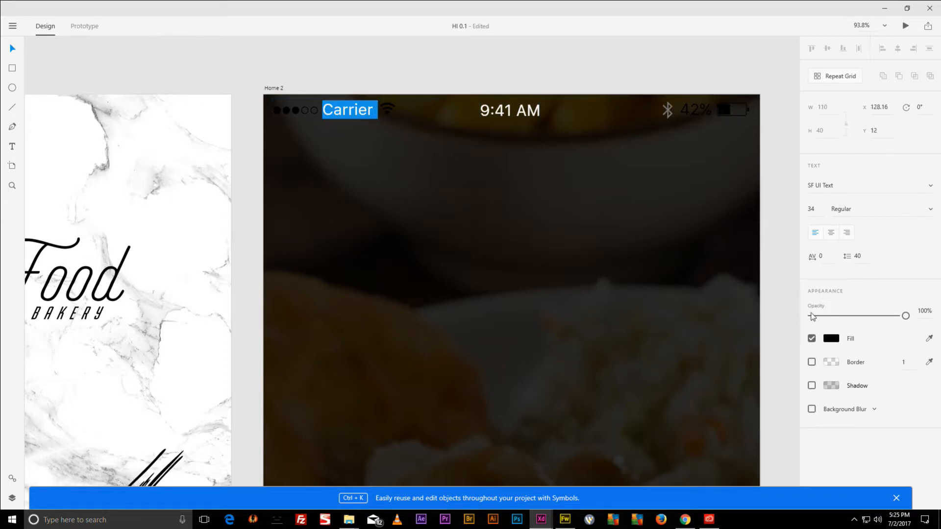
click(831, 338)
text(ffffff)
key(Return)
Change the fill of the signal-strength dots in the Home 2 status bar to white.
click(281, 112)
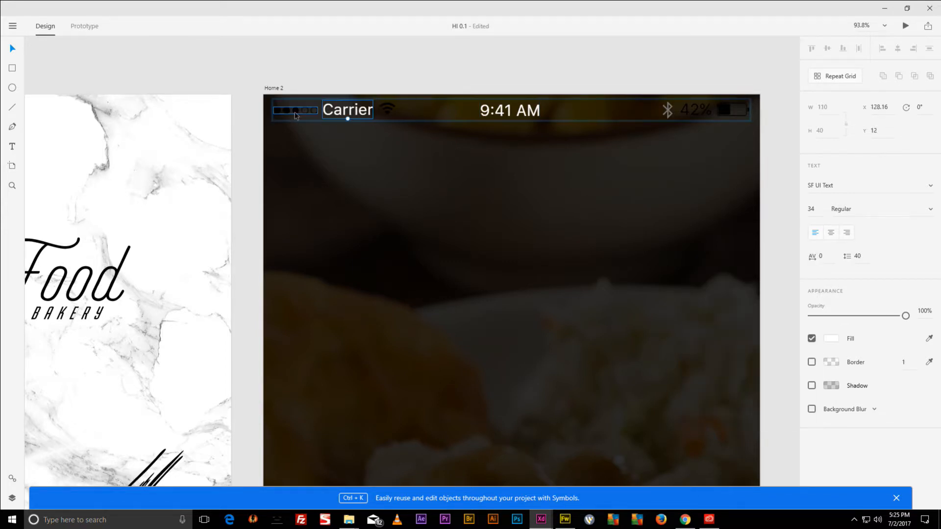
double_click(284, 111)
click(277, 111)
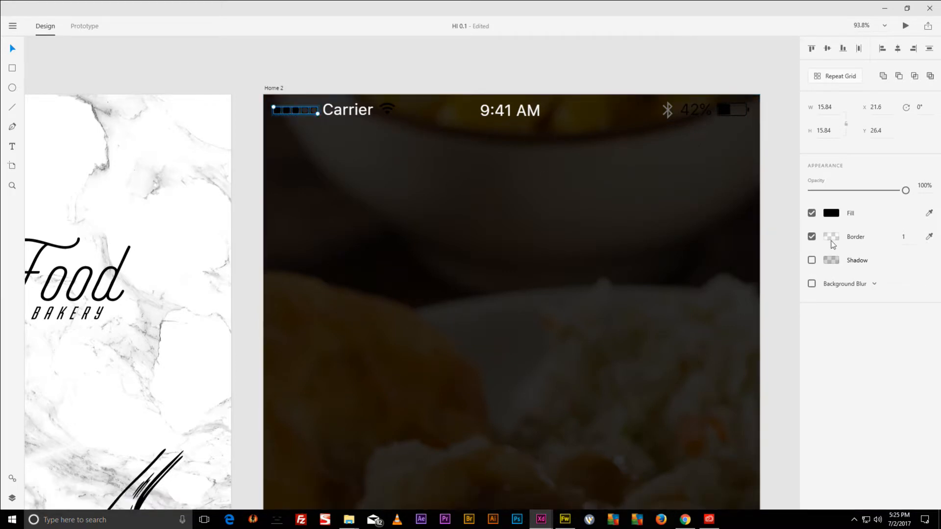
click(836, 218)
Change the fill of the Wi-Fi icon in the Home 2 status bar to white.
click(388, 112)
click(388, 112)
double_click(387, 112)
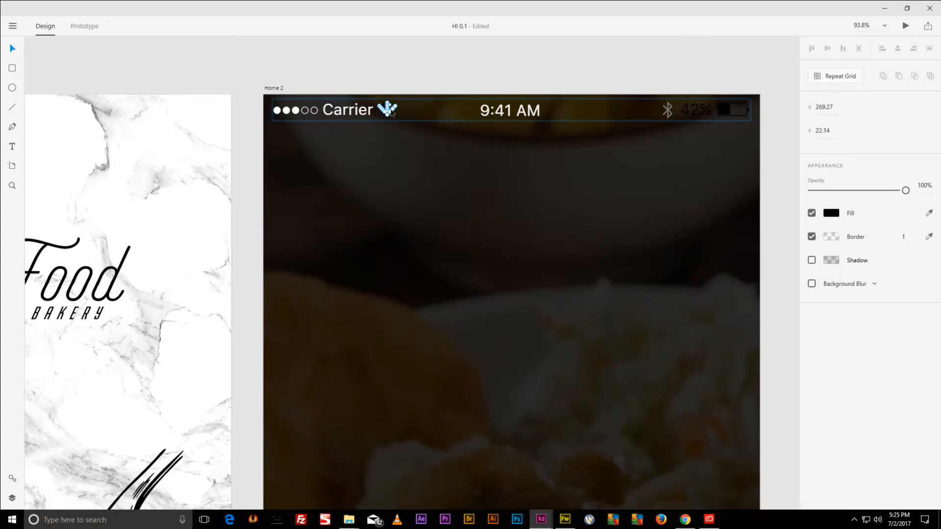
click(426, 118)
click(393, 112)
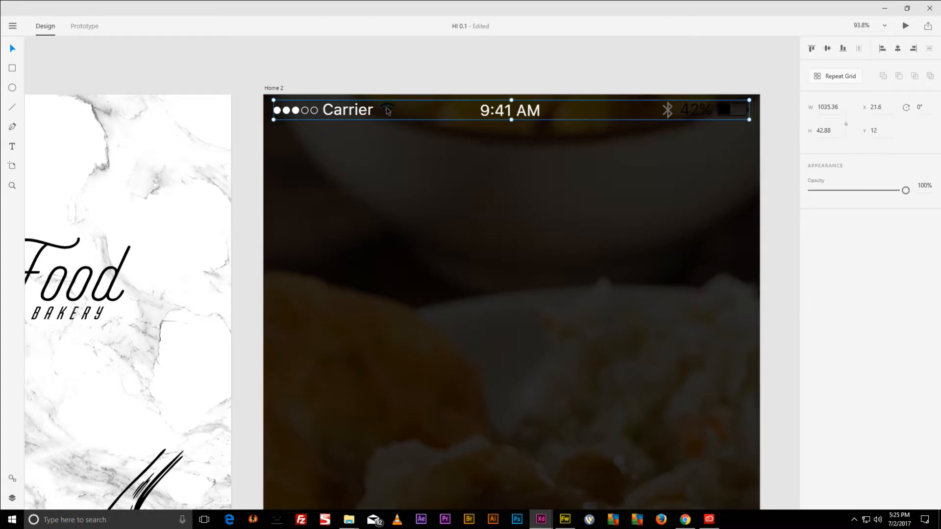
double_click(388, 111)
click(831, 215)
drag(712, 204, 610, 72)
Change the fill of the 42% battery text in the Home 2 status bar to white.
click(686, 116)
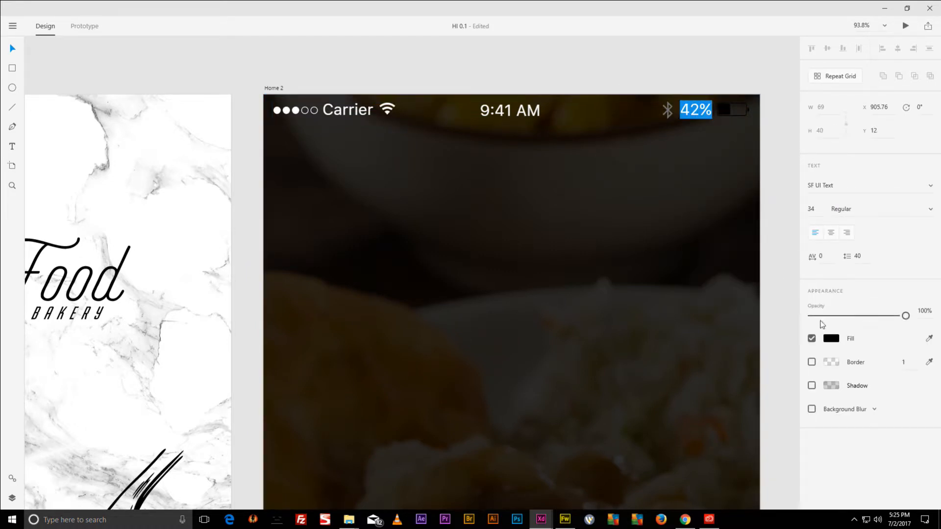
click(835, 338)
drag(748, 269, 685, 247)
Select all parts of the battery icon in the Home 2 status bar and change their fill to white.
click(719, 108)
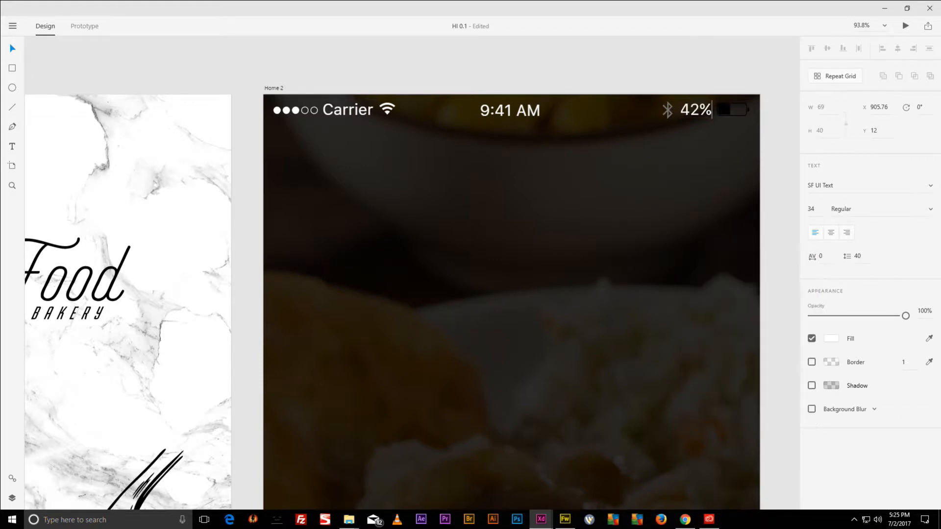
click(720, 107)
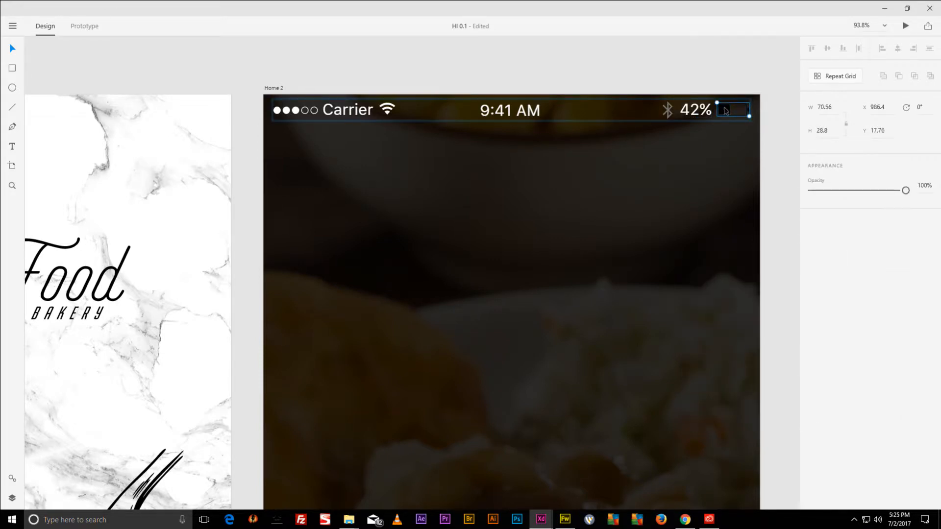
double_click(726, 111)
shift+click(735, 105)
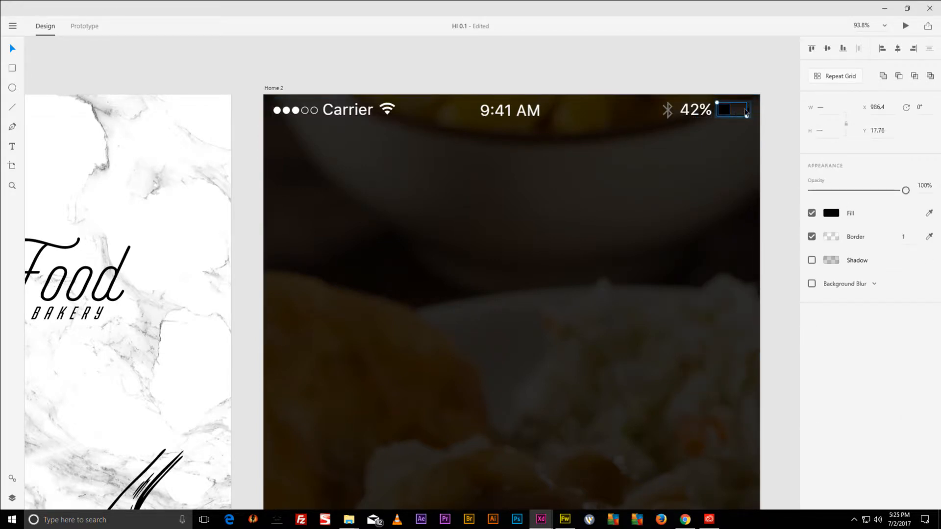
click(838, 216)
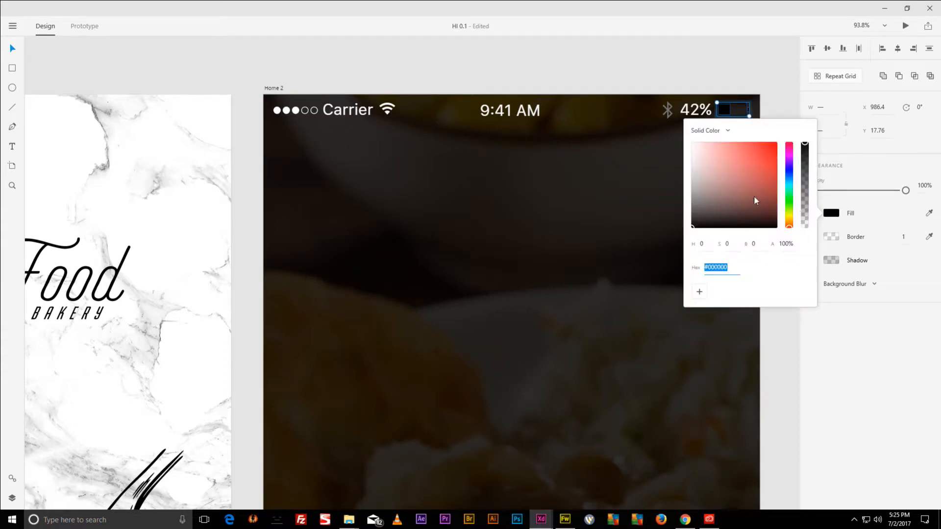
drag(710, 162, 634, 66)
click(628, 66)
Switch to the apple-ios UI kit document and look through its screens for reusable elements, ending at the Music artboard.
scroll(597, 87, down, 8)
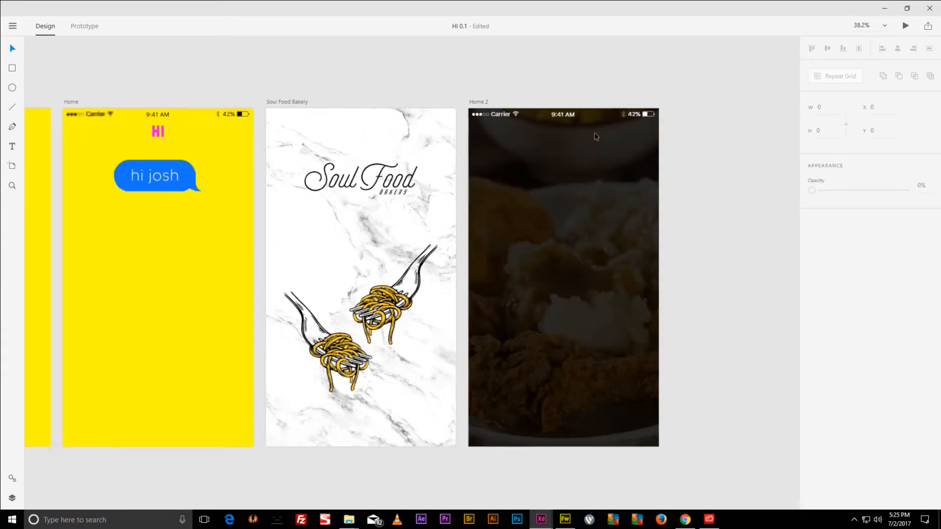
scroll(559, 145, up, 1)
drag(559, 144, 618, 133)
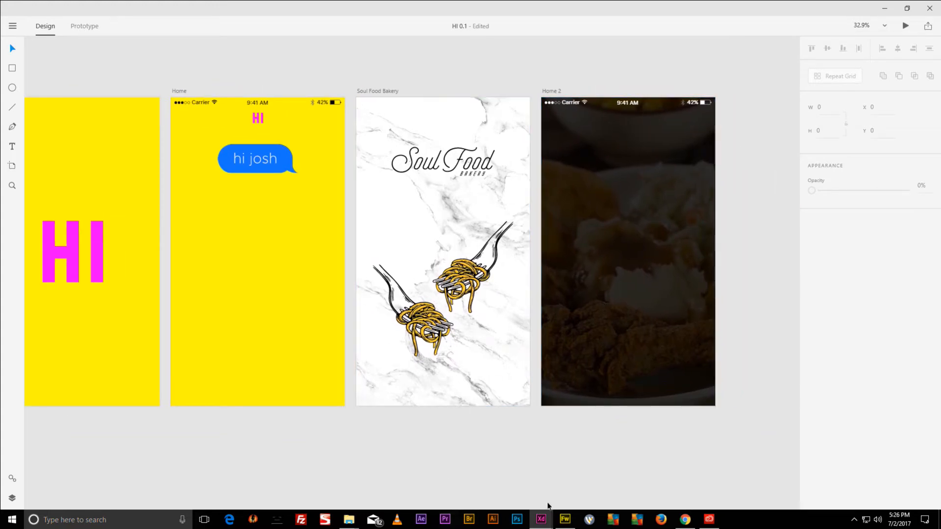
mouse_move(541, 519)
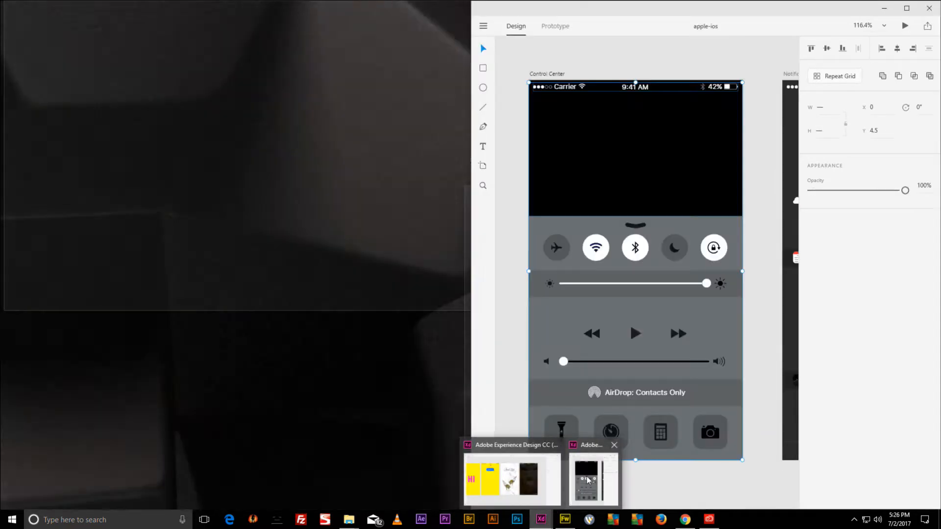
click(587, 480)
drag(700, 210, 579, 264)
drag(704, 265, 595, 239)
drag(704, 245, 549, 240)
drag(563, 209, 630, 221)
scroll(788, 278, right, 10)
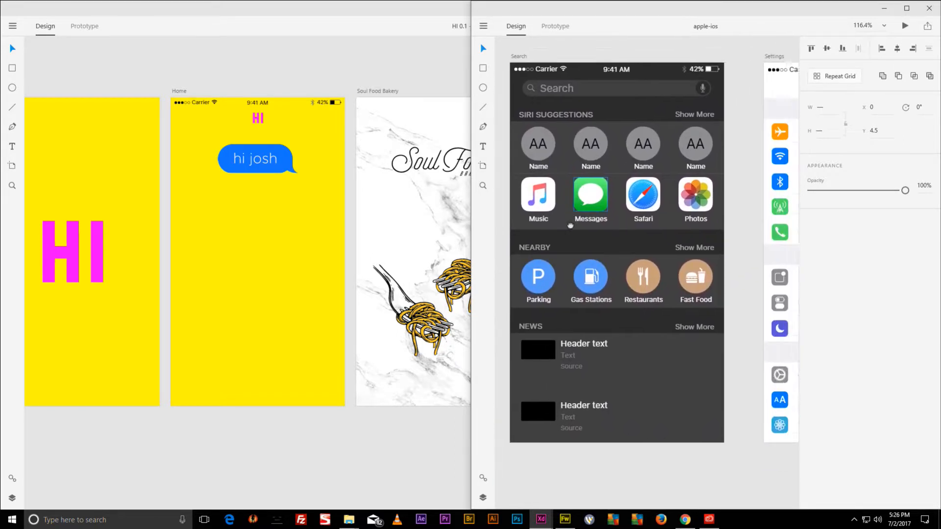
scroll(787, 279, right, 15)
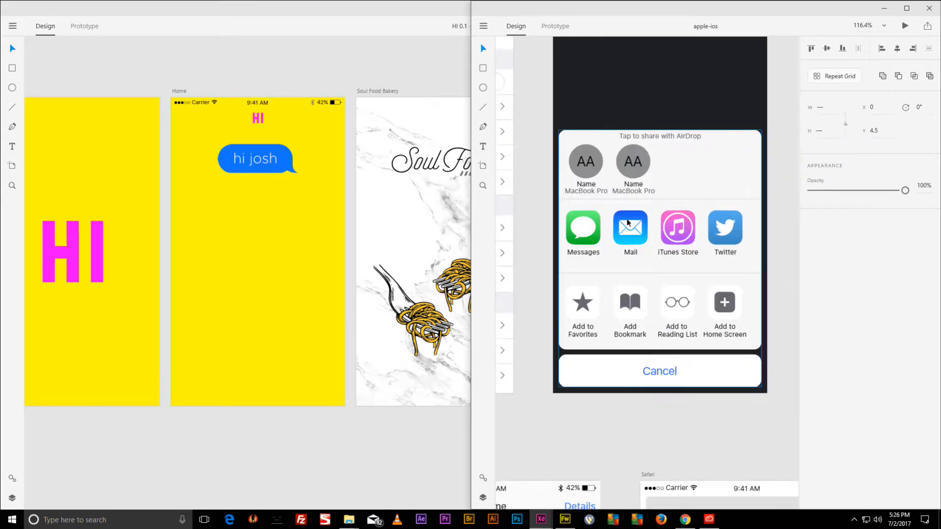
drag(653, 267, 467, 307)
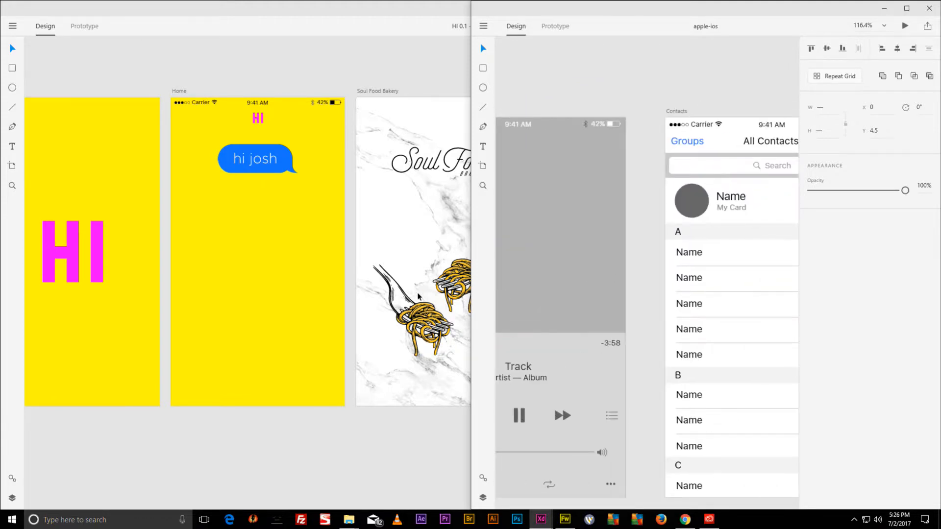
drag(568, 295, 728, 260)
drag(653, 188, 619, 178)
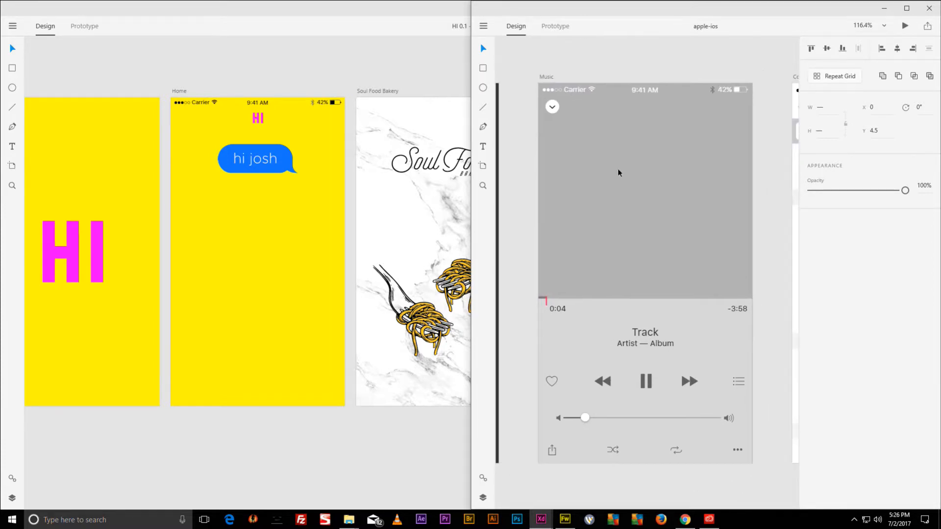
Copy the round chevron button together with the music player panel from the Music artboard.
click(552, 107)
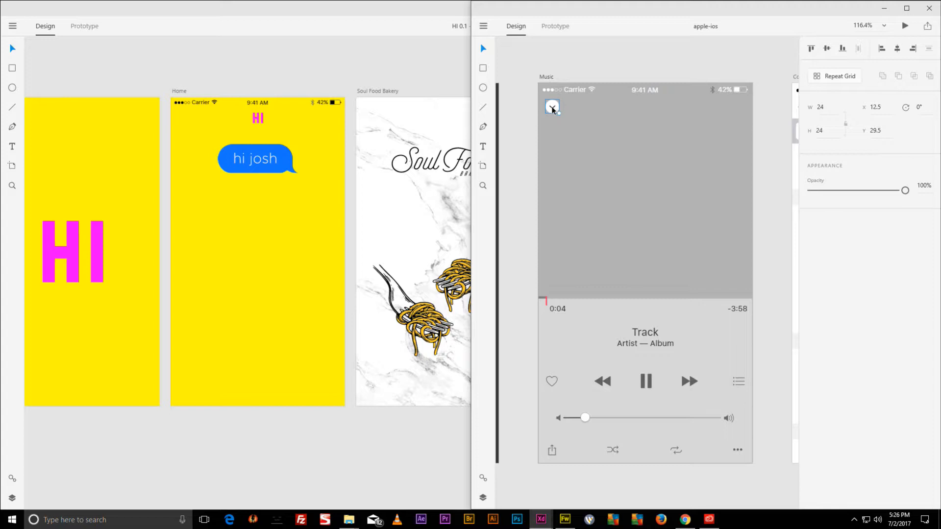
double_click(553, 109)
click(552, 108)
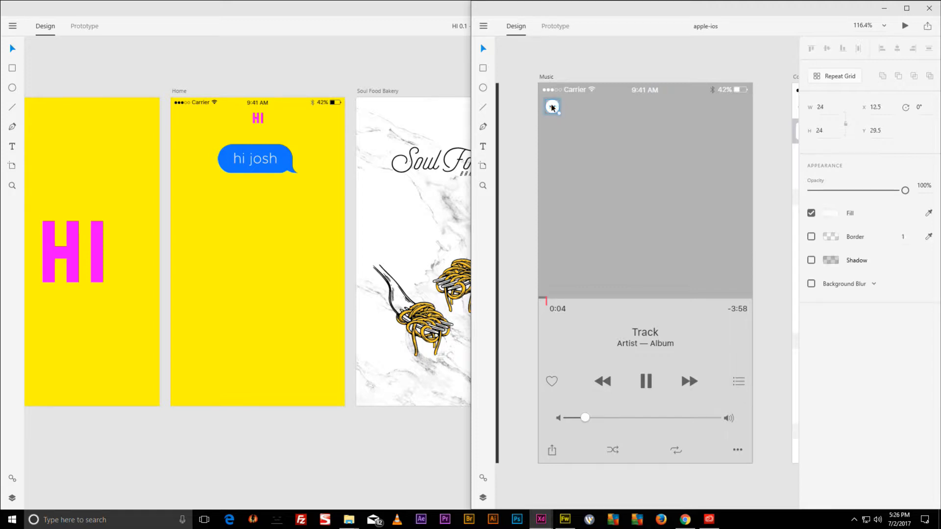
click(552, 107)
click(552, 108)
click(607, 118)
click(551, 105)
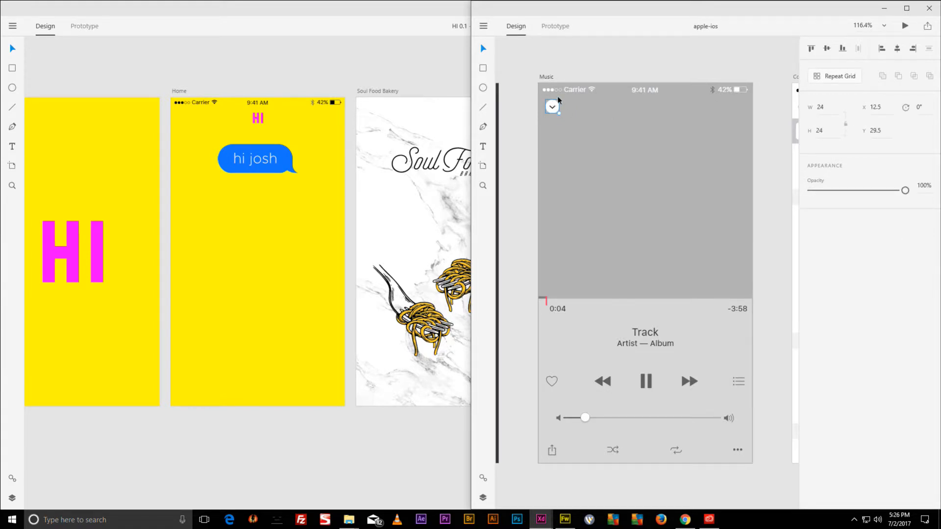
shift+click(563, 335)
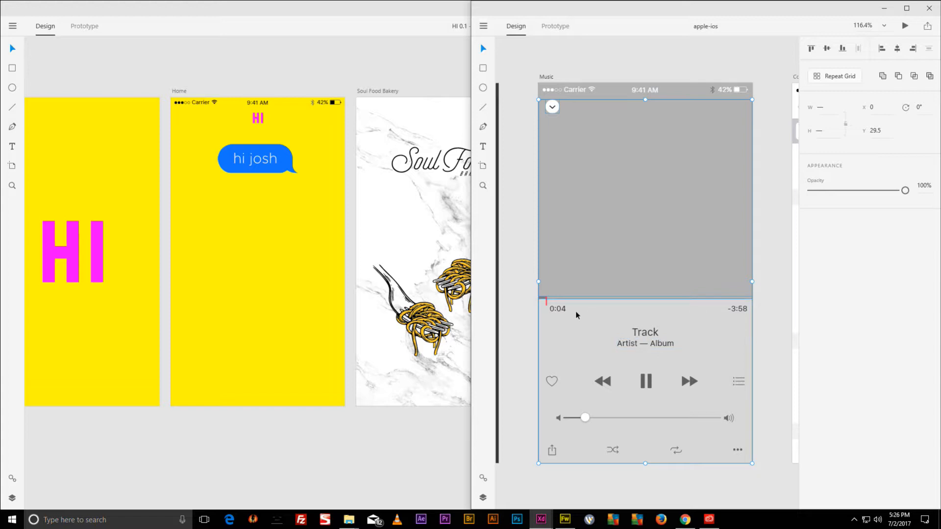
Paste the copied chevron button and player panel into Home 2 in HI 0.1 and scale them to the artboard's full width.
double_click(405, 9)
click(585, 122)
click(543, 91)
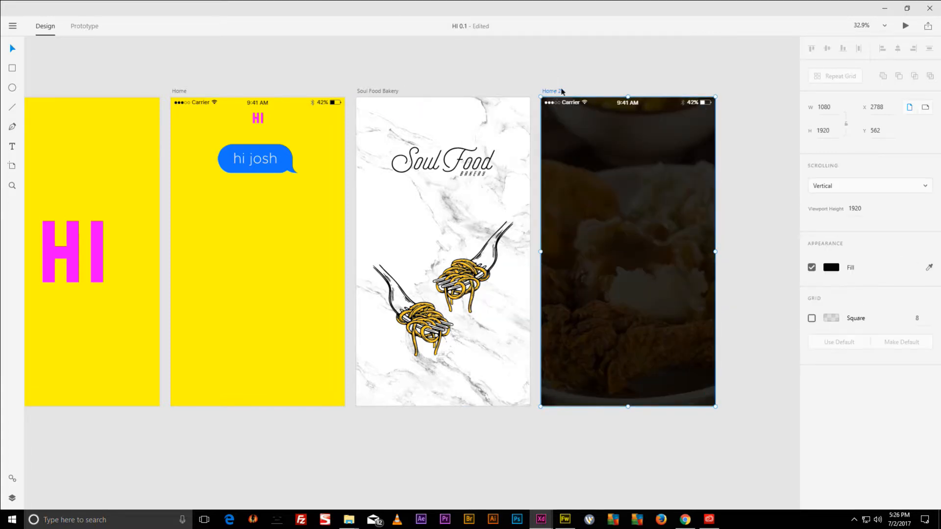
key(ctrl+v)
drag(563, 149, 700, 367)
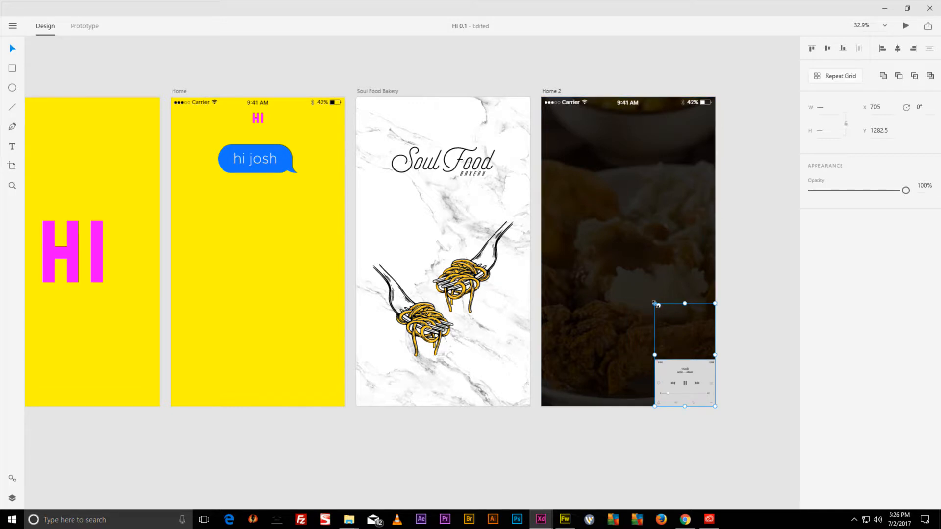
drag(653, 303, 523, 111)
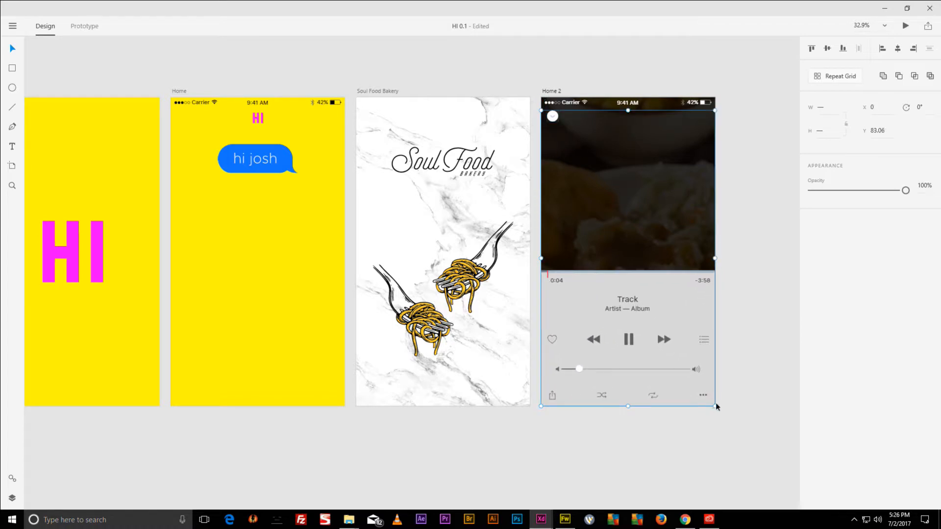
click(743, 143)
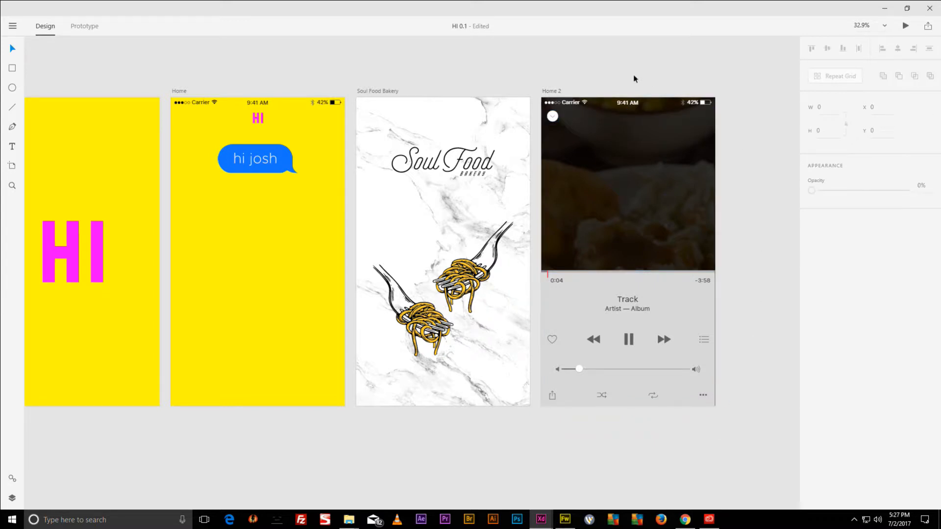
Delete the music player panel from Home 2, keeping the round chevron button.
click(665, 290)
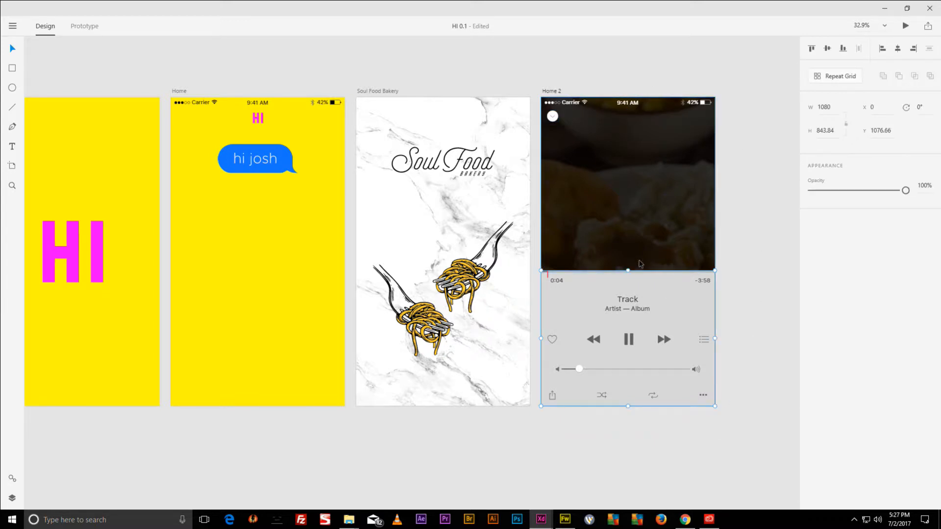
key(Delete)
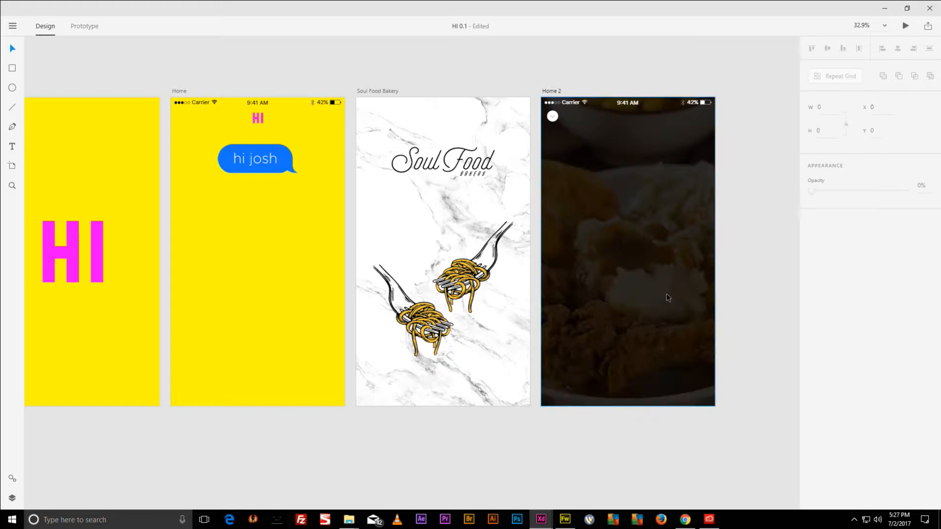
click(714, 164)
Rotate the round chevron button on Home 2 by 90° so it points left as a back button.
click(553, 116)
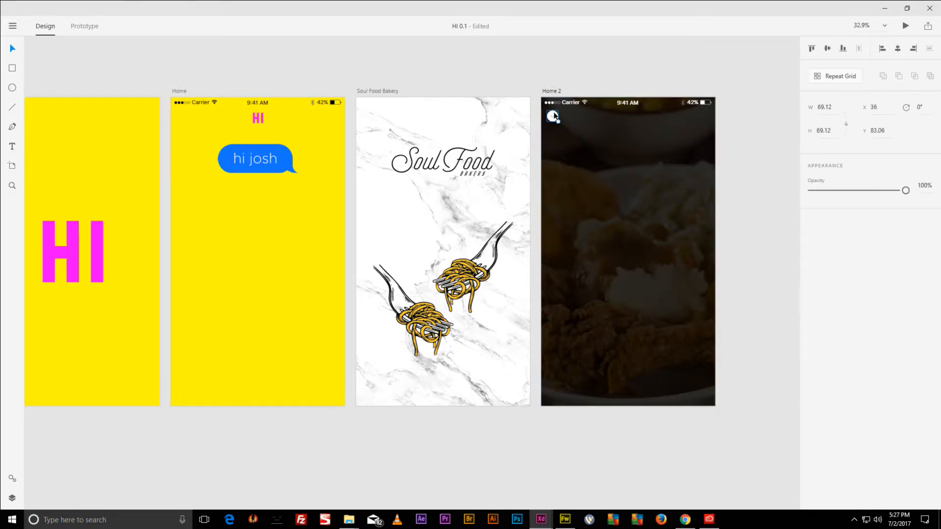
scroll(557, 118, up, 5)
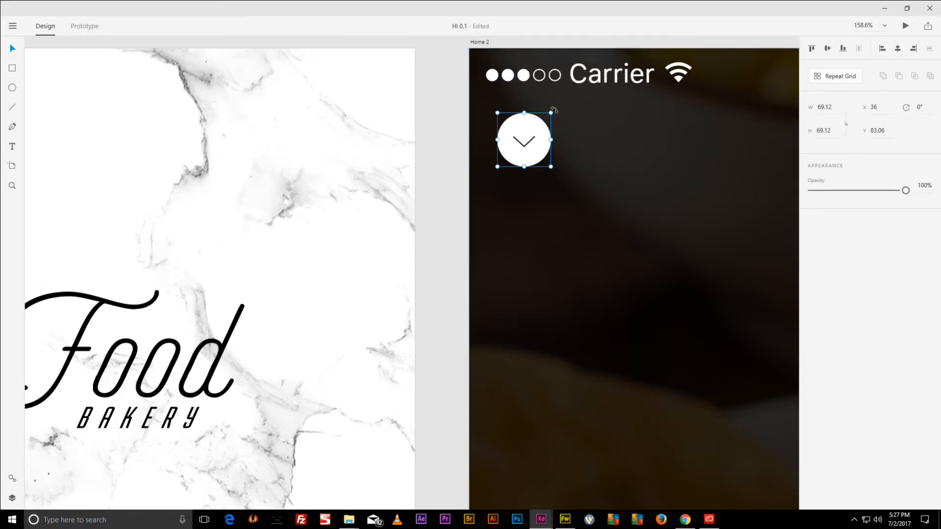
drag(554, 111, 577, 188)
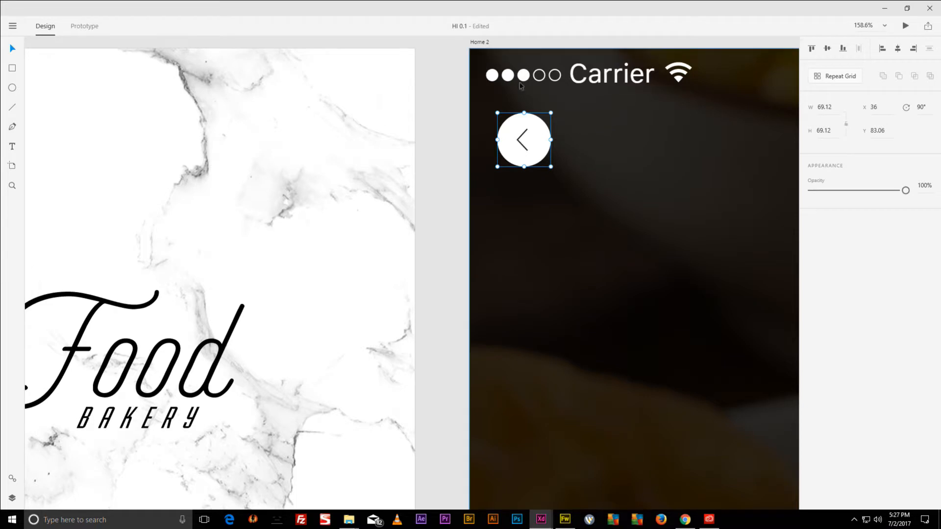
Create a prototype link from the Home 2 back button to the Soul Food Bakery artboard.
click(91, 28)
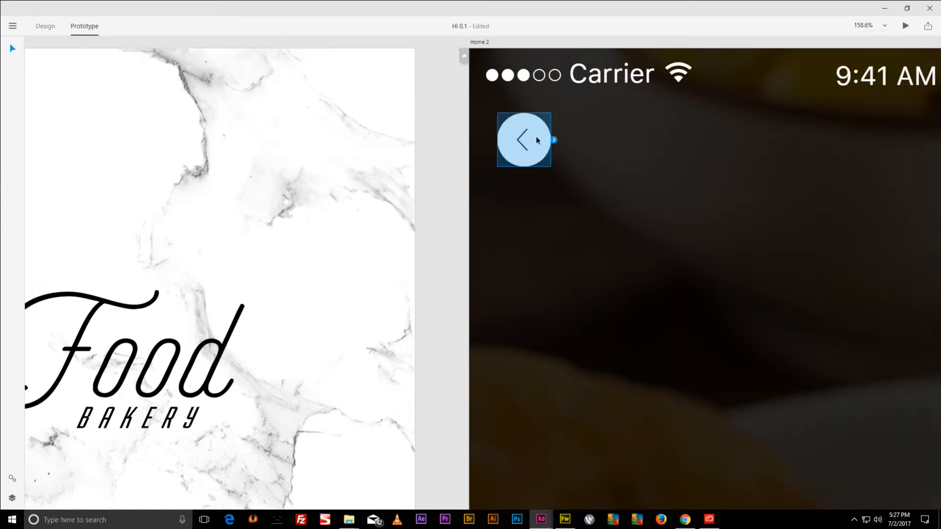
drag(555, 142, 414, 237)
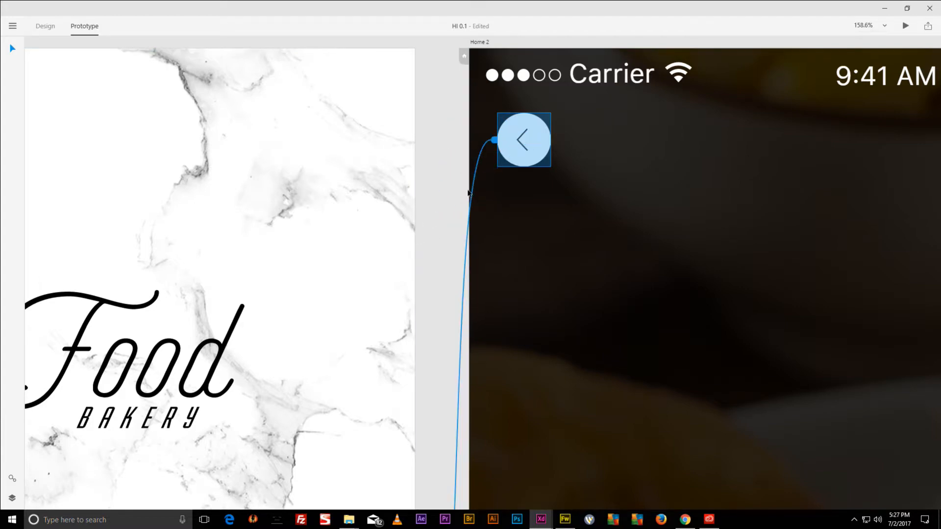
scroll(472, 183, down, 4)
scroll(472, 182, down, 8)
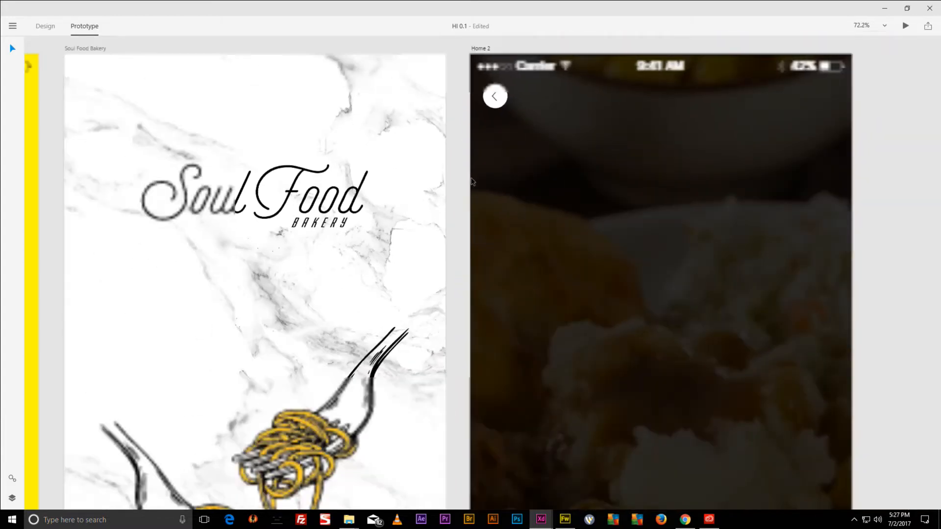
scroll(468, 182, up, 3)
scroll(468, 182, down, 2)
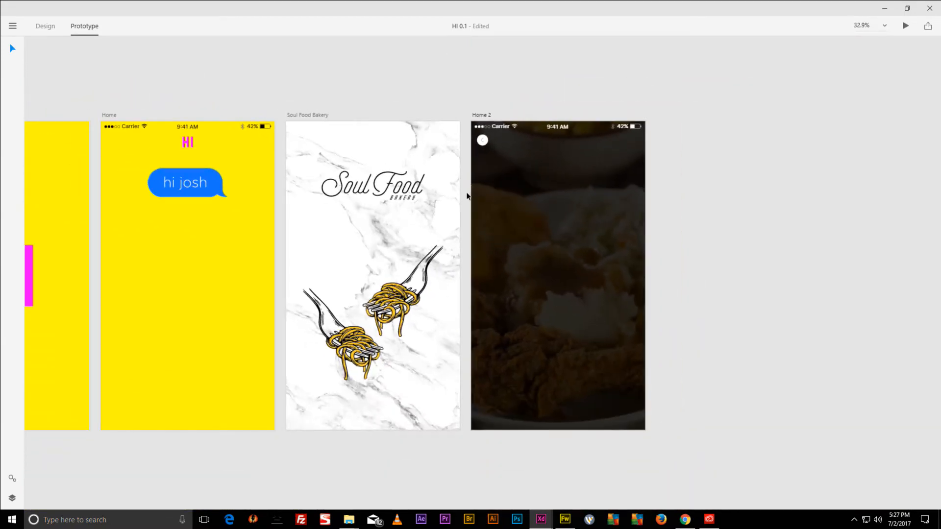
scroll(470, 147, down, 3)
scroll(470, 147, up, 2)
drag(489, 187, 488, 188)
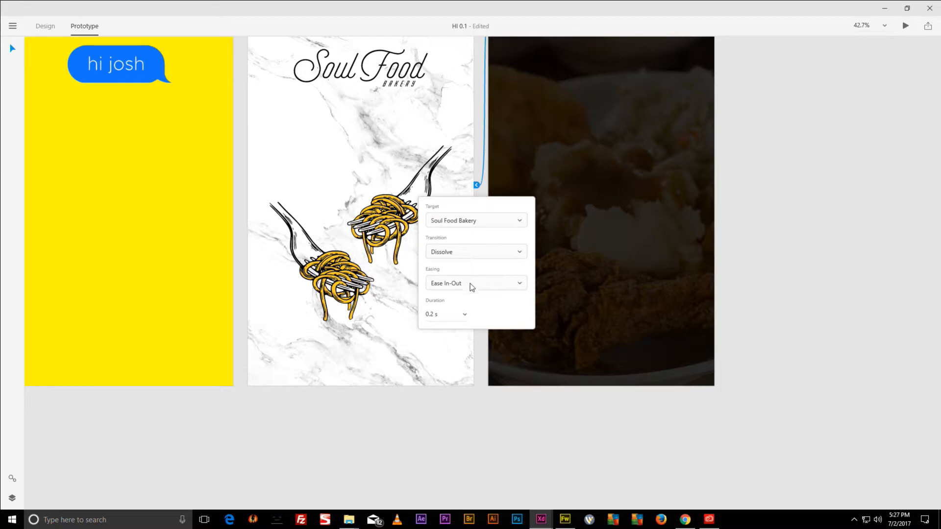
Set the back button link's transition to Push Left with Ease In-Out easing and a 0.2 s duration.
click(469, 283)
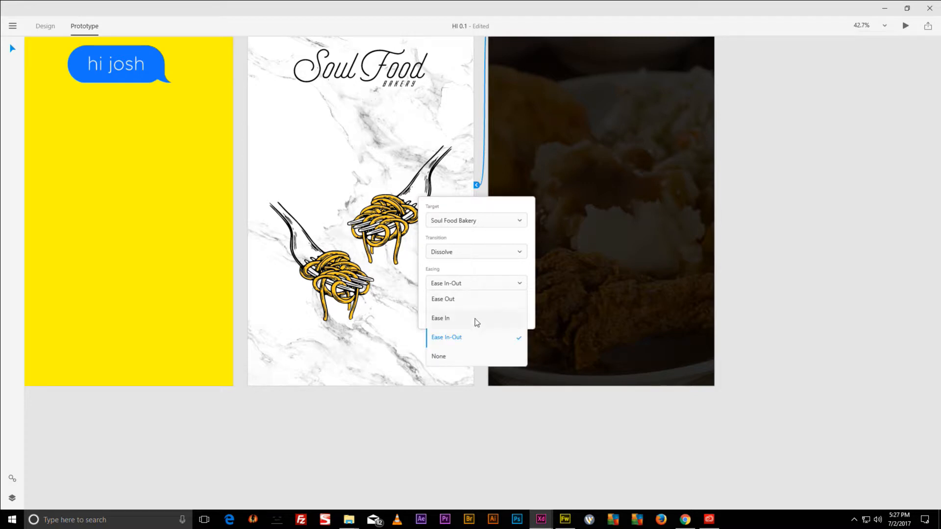
click(475, 257)
scroll(483, 318, down, 3)
click(449, 341)
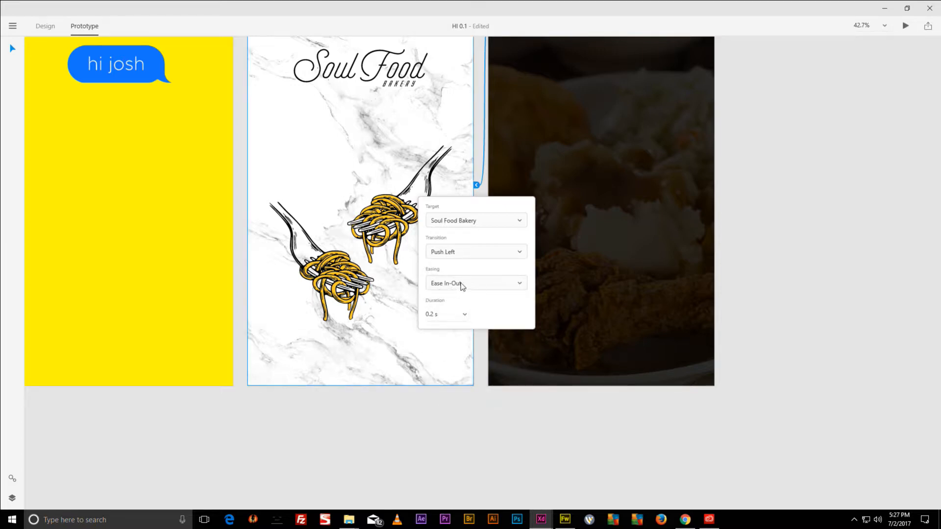
click(463, 315)
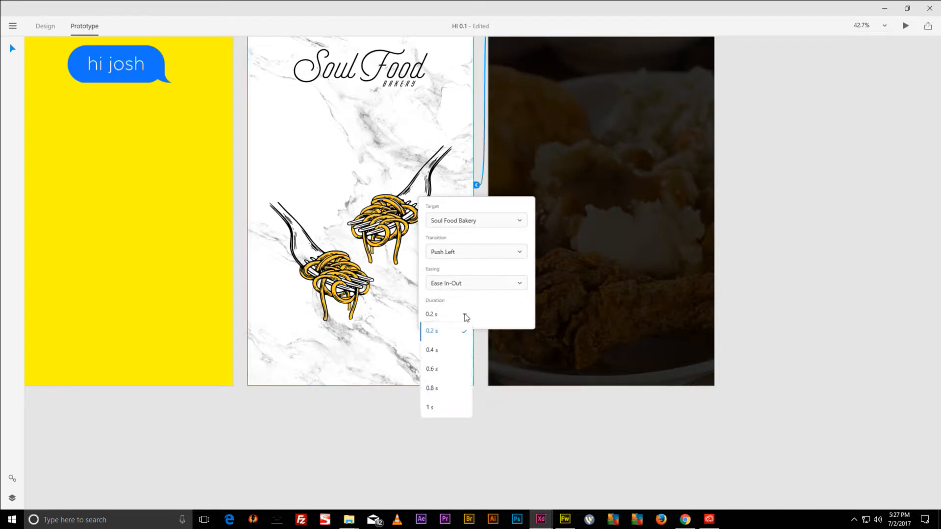
click(447, 333)
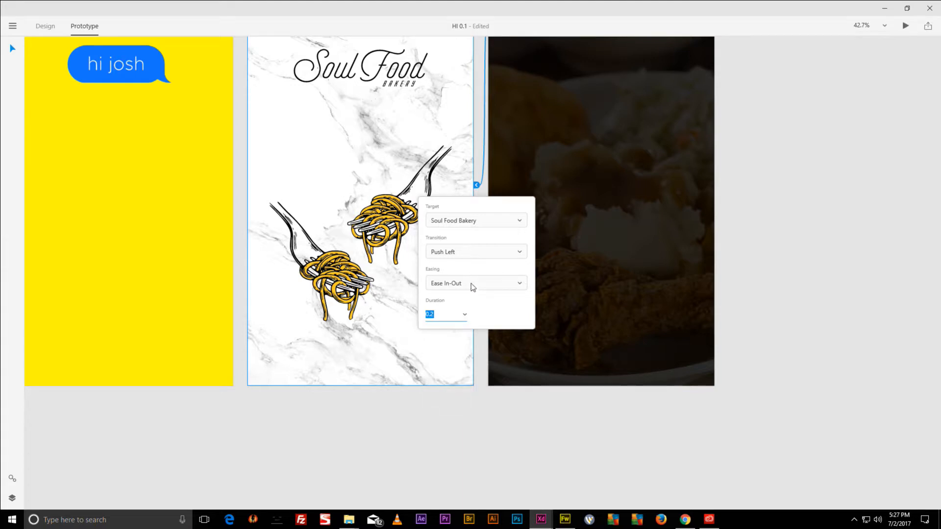
click(471, 283)
click(799, 185)
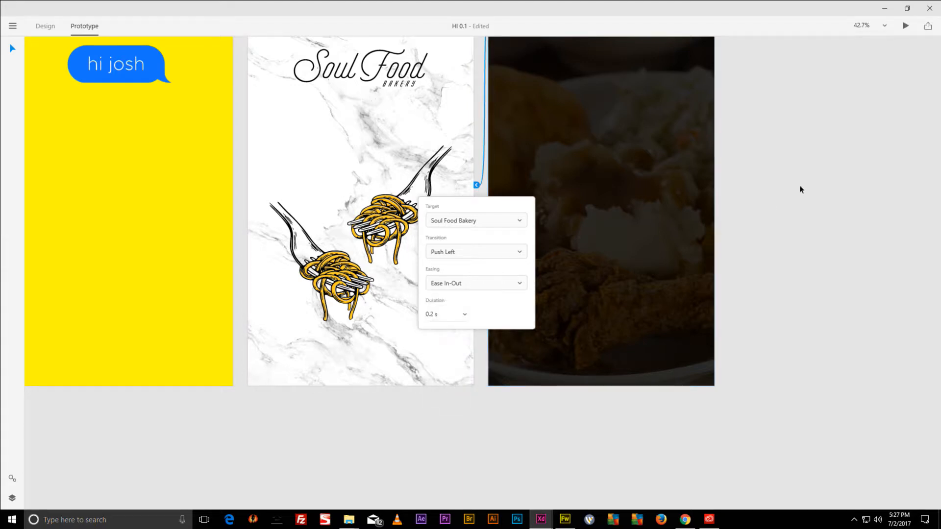
Preview the prototype from the HI splash screen through to Home 2, test its back button, and close the preview.
click(905, 27)
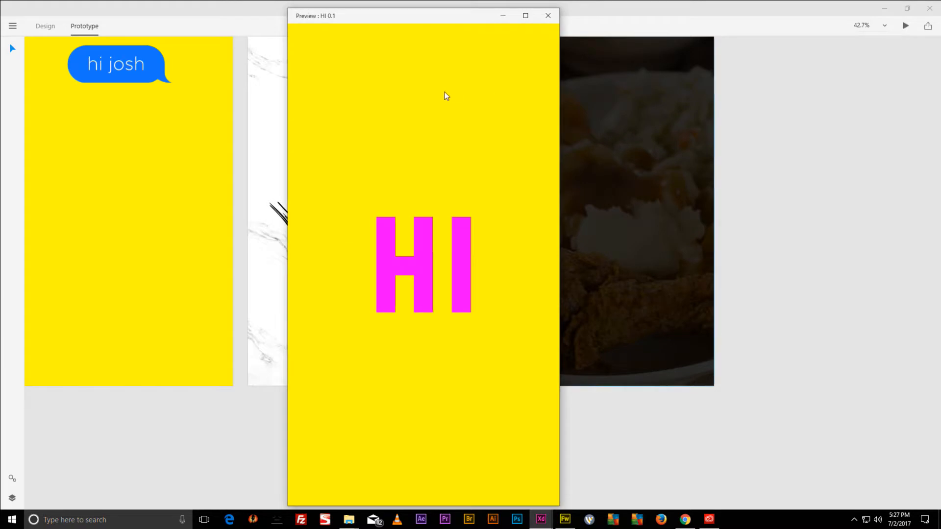
click(426, 245)
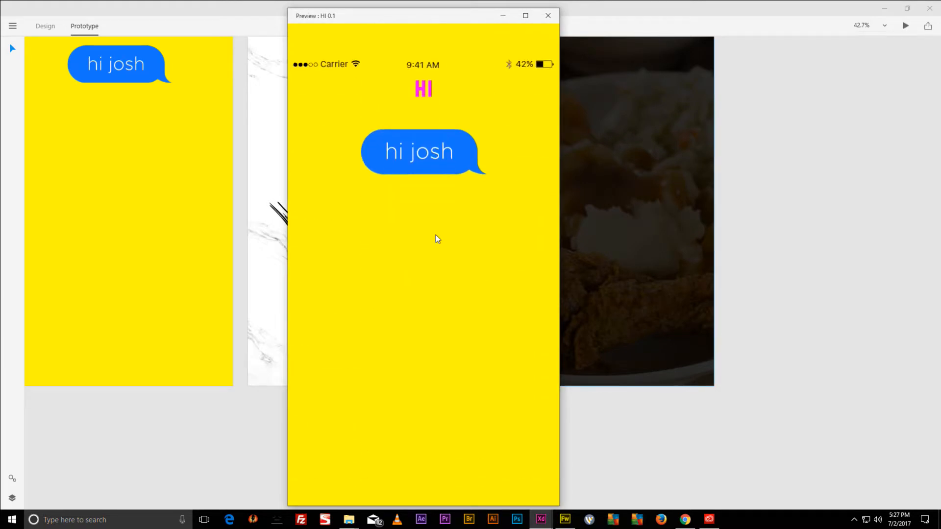
click(419, 57)
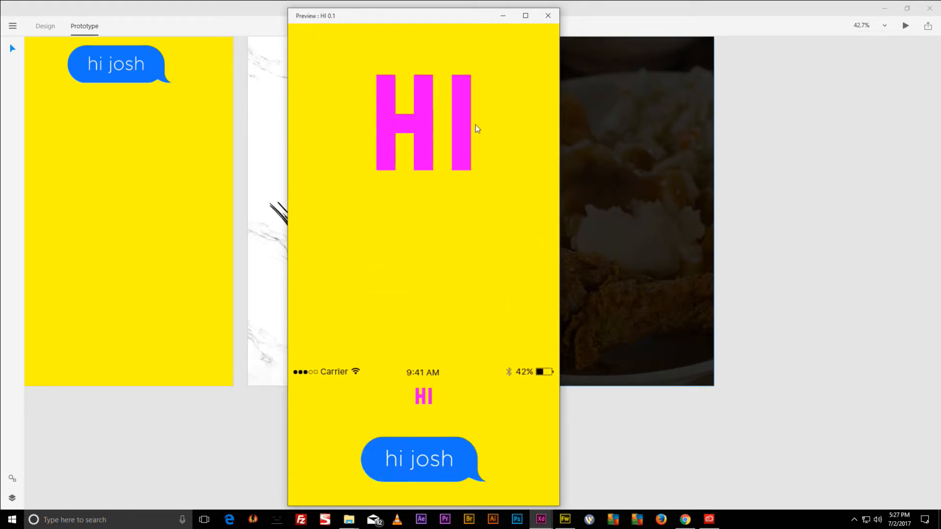
click(424, 238)
drag(440, 21, 480, 19)
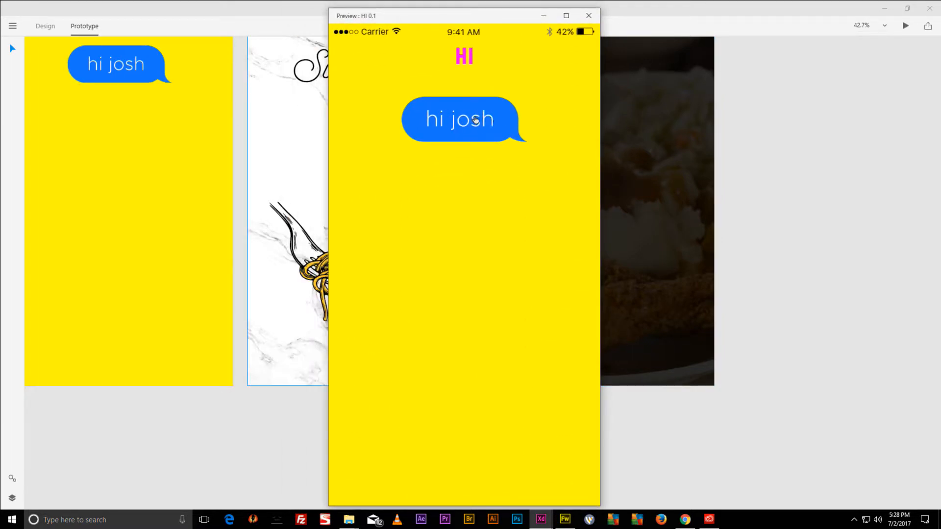
click(473, 120)
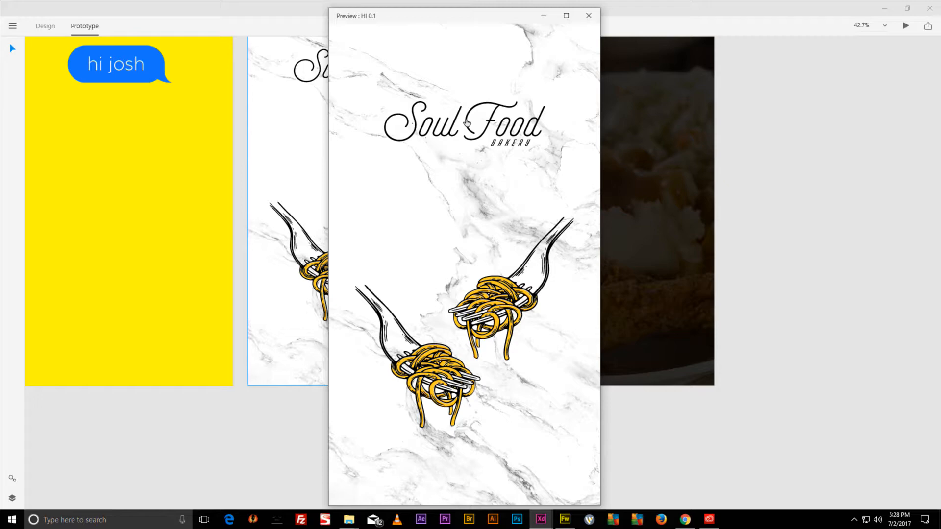
click(466, 123)
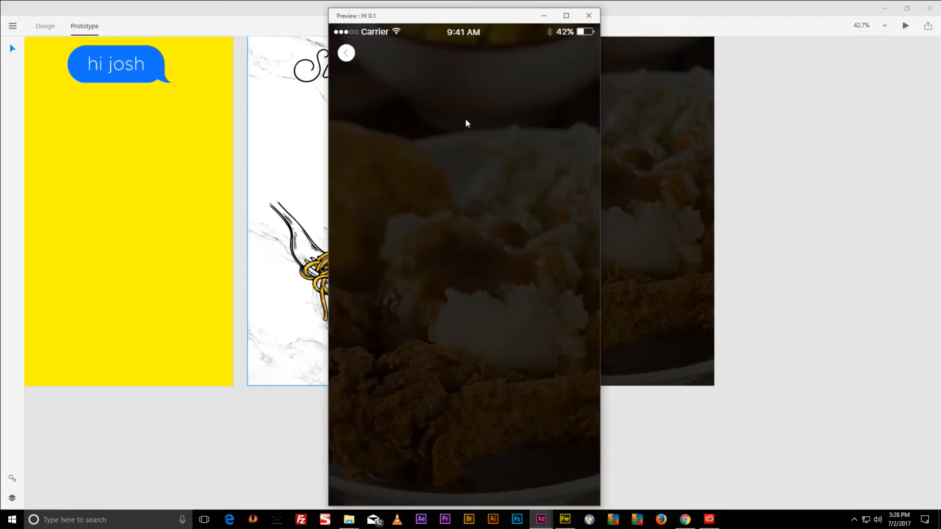
click(346, 53)
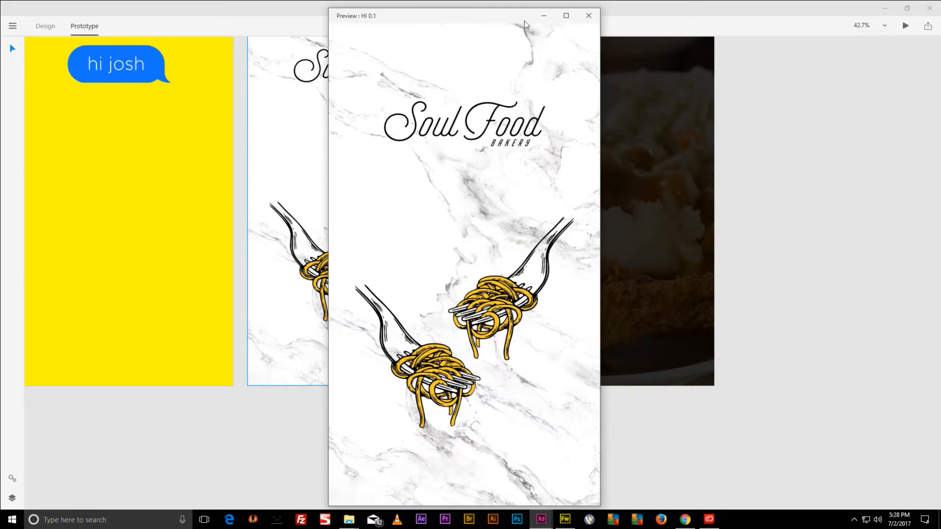
click(589, 16)
Change the transition of the Home 2 back button's link to Push Right.
scroll(535, 161, up, 3)
click(502, 94)
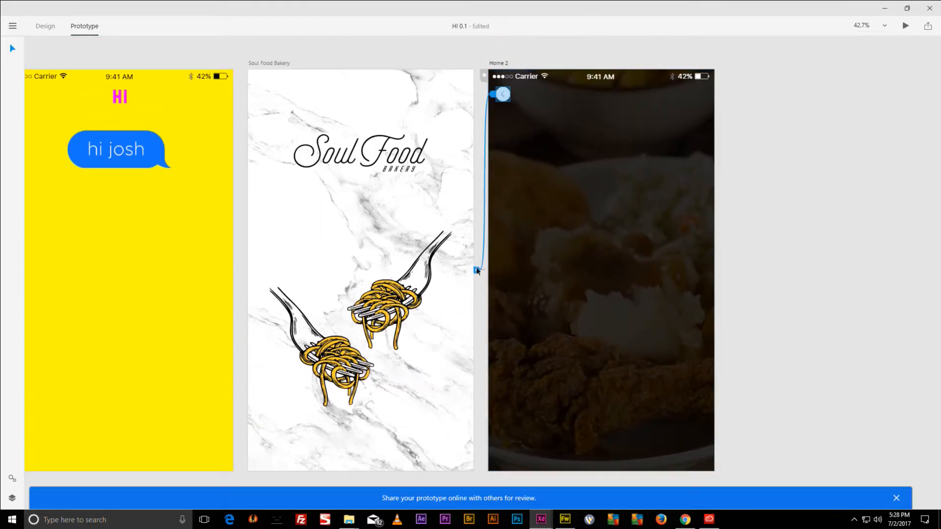
click(476, 270)
click(463, 340)
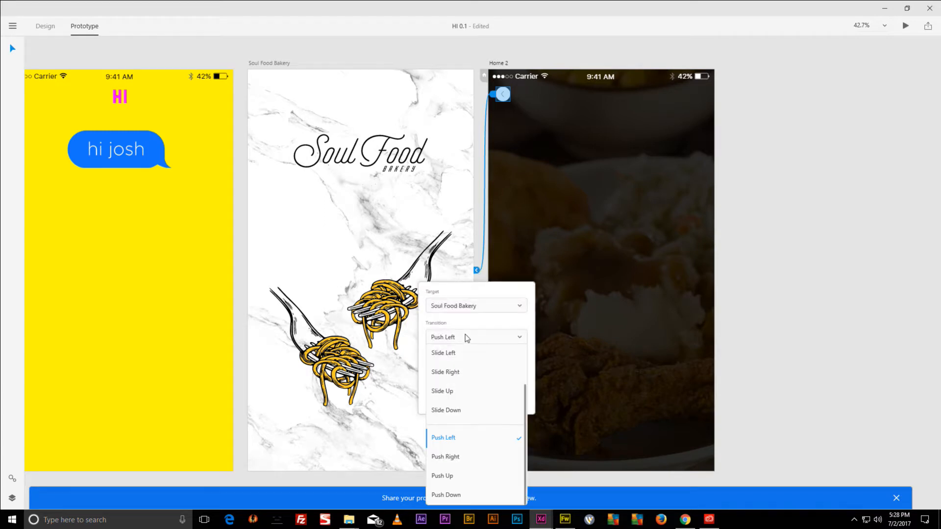
click(458, 463)
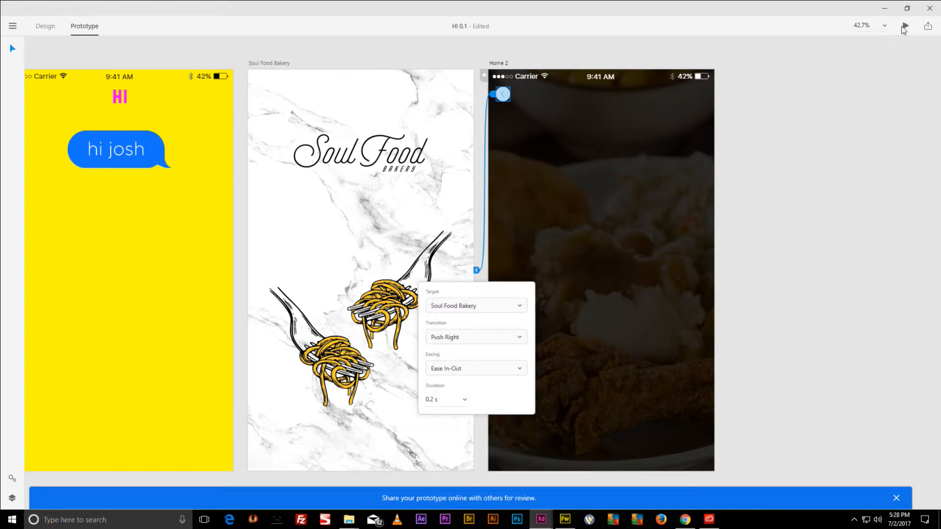
Preview the prototype from Home 2, testing the back button and the return from Soul Food Bakery.
click(905, 26)
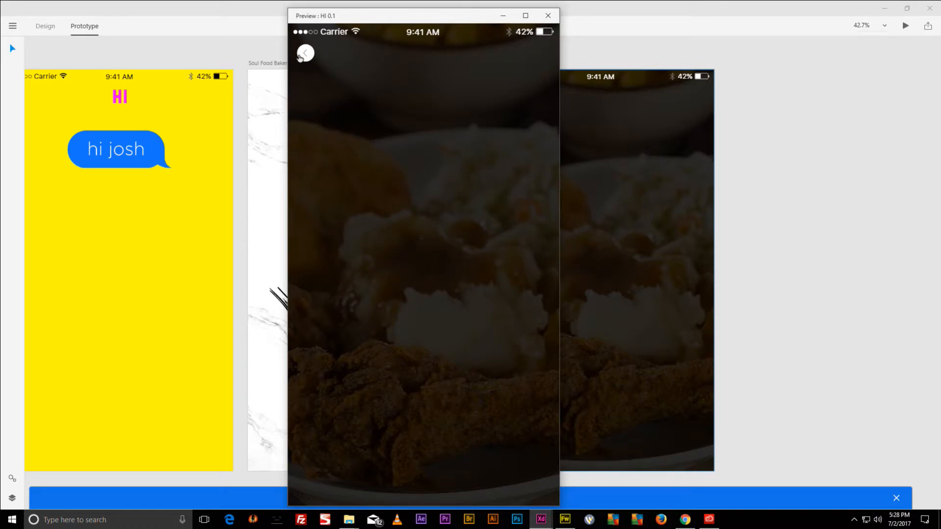
click(302, 53)
click(425, 117)
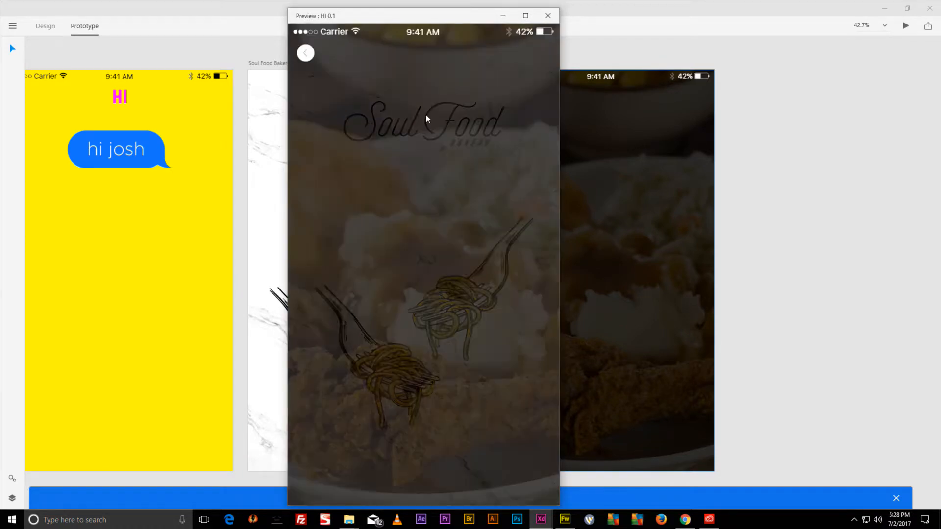
Test the prototype preview between Soul Food Bakery and Home 2 through the logo and back button, and close the preview.
click(304, 54)
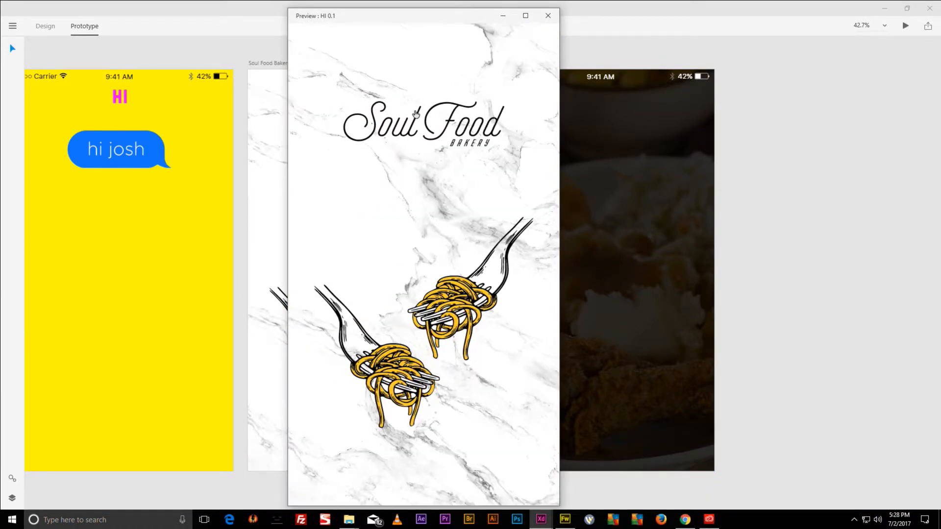
click(424, 118)
click(306, 54)
drag(420, 17, 564, 15)
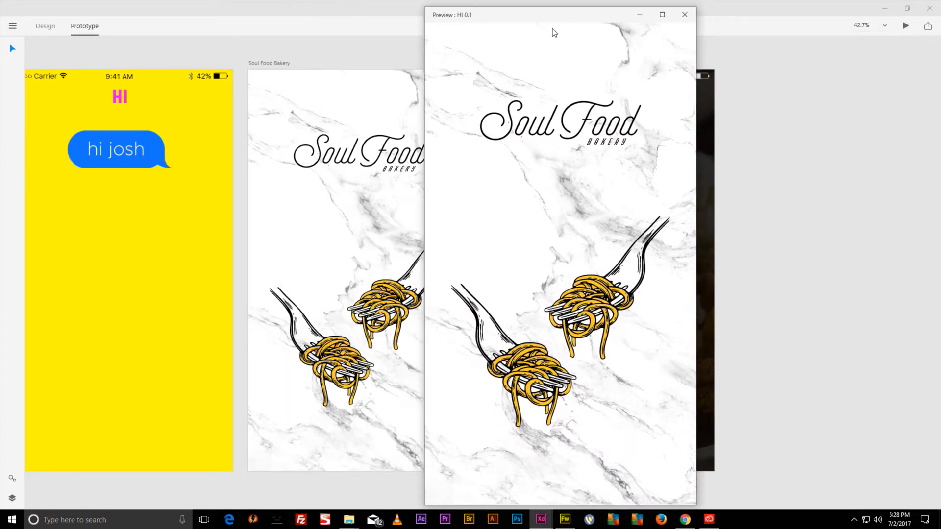
click(526, 119)
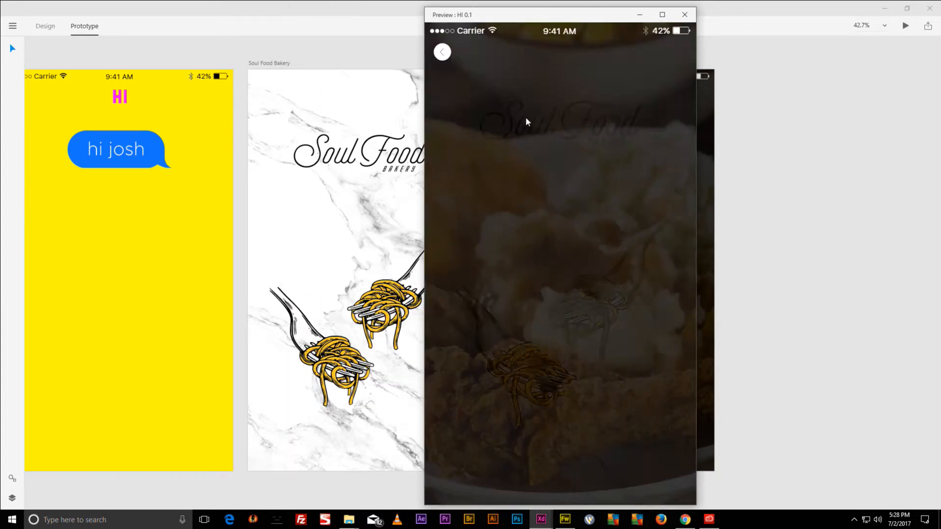
click(440, 53)
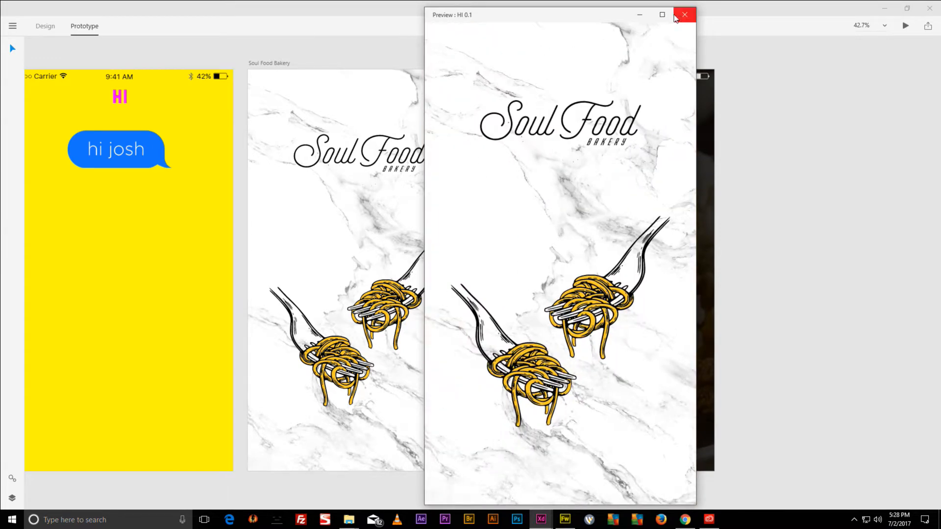
click(684, 14)
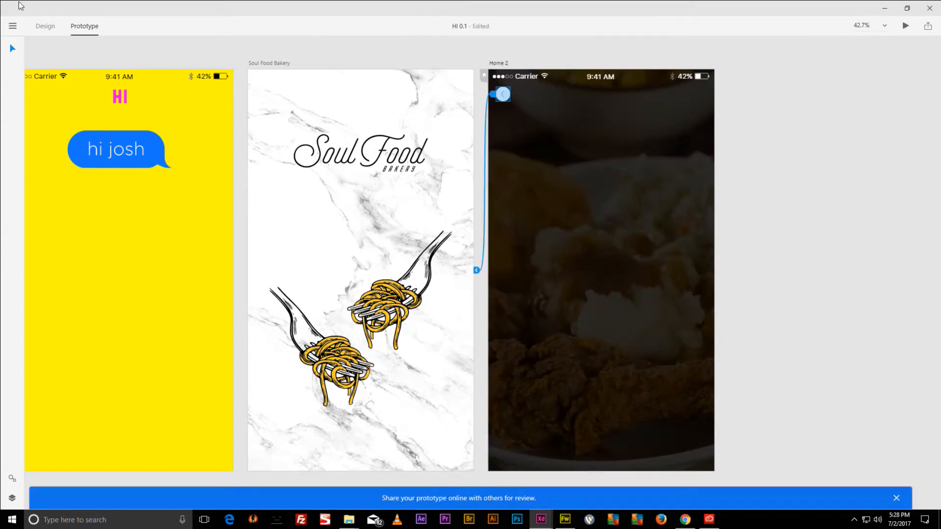
Save the HI 0.1 document.
click(13, 26)
mouse_move(28, 93)
click(21, 145)
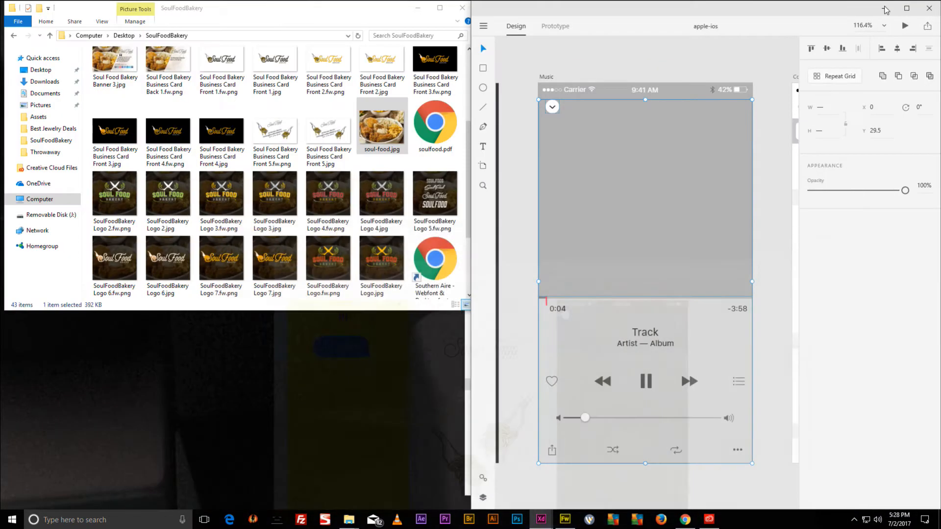
Minimize the apple-ios and SoulFoodBakery windows and open the Projects folder of HI APP in the file explorer.
click(885, 9)
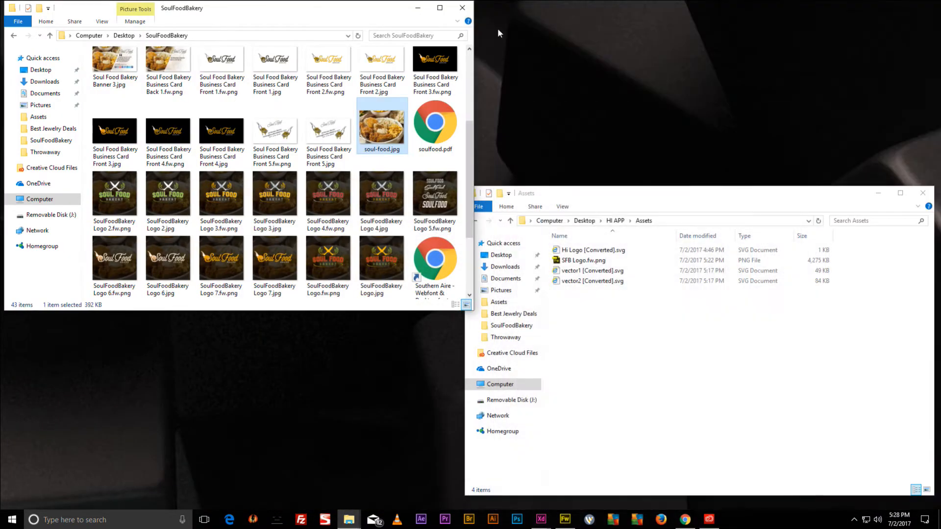
click(418, 8)
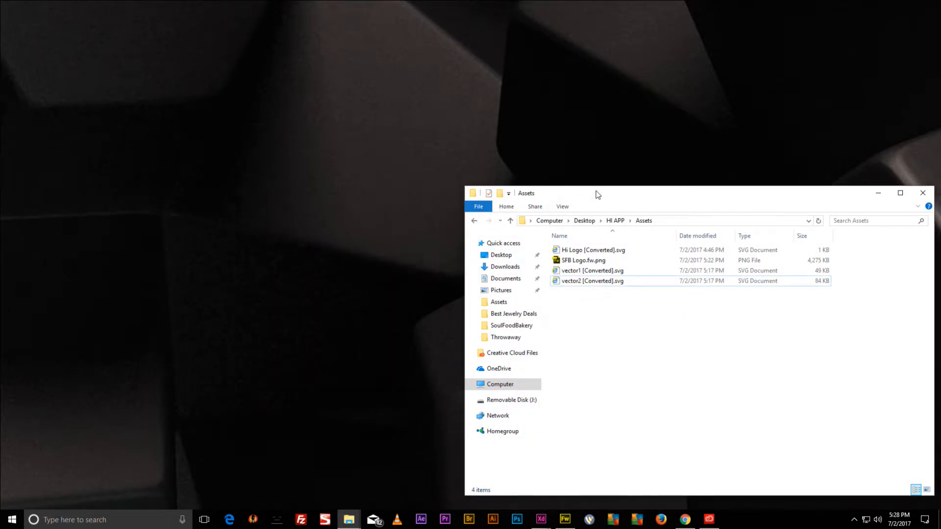
drag(599, 191, 141, 35)
click(157, 65)
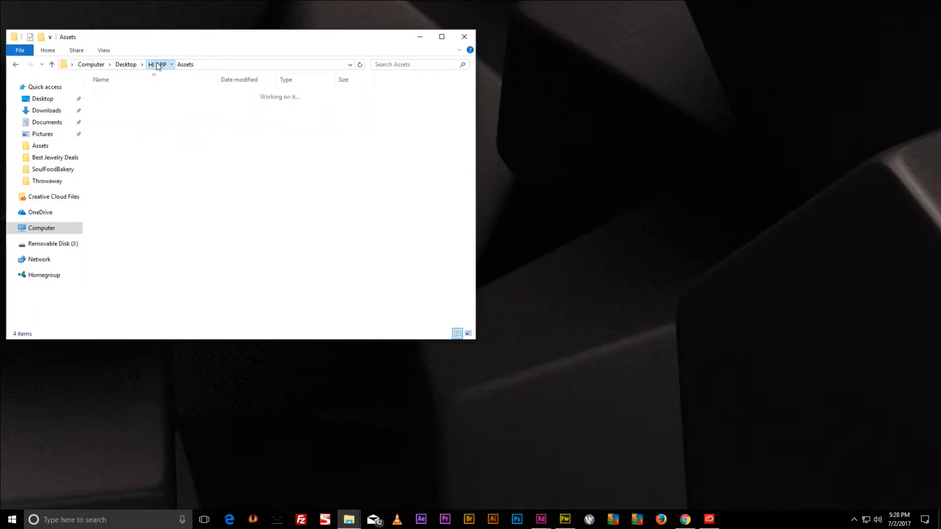
double_click(118, 94)
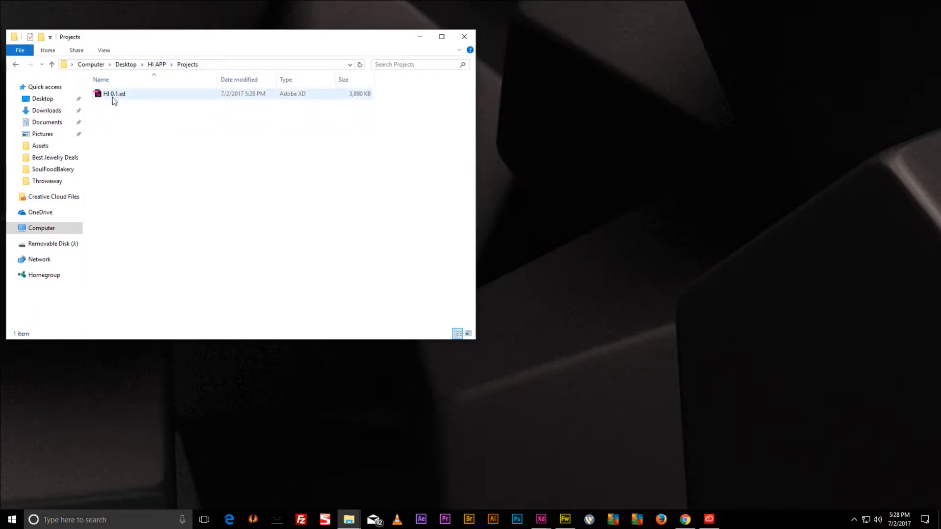
Replace HI 0.1.xd in the Creative Cloud Files folder with a copy of HI 0.1.xd from the Projects folder.
mouse_move(349, 512)
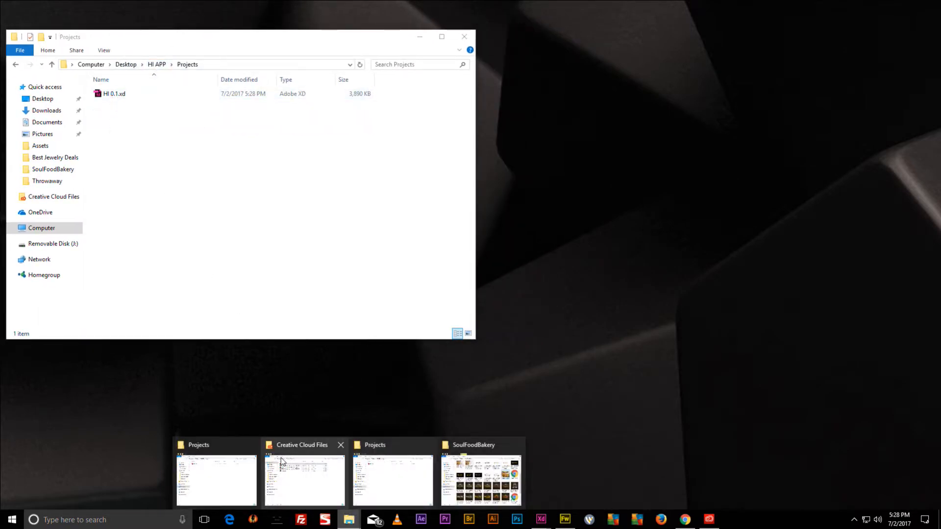
click(304, 466)
drag(602, 52, 613, 102)
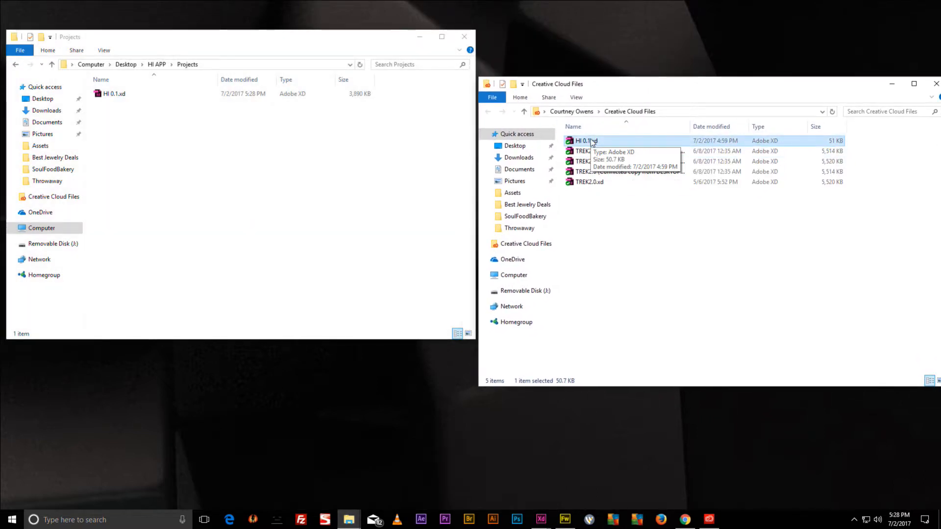
key(Delete)
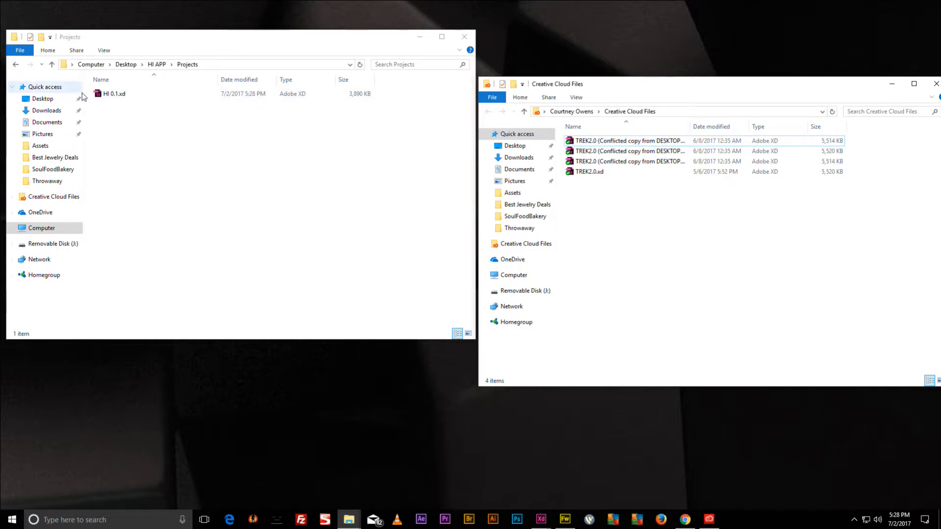
drag(112, 97, 645, 214)
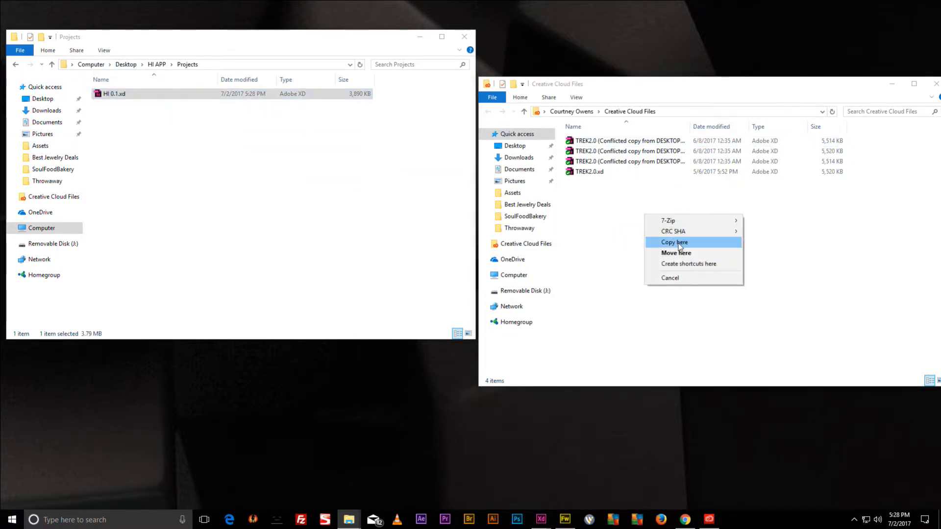
click(679, 242)
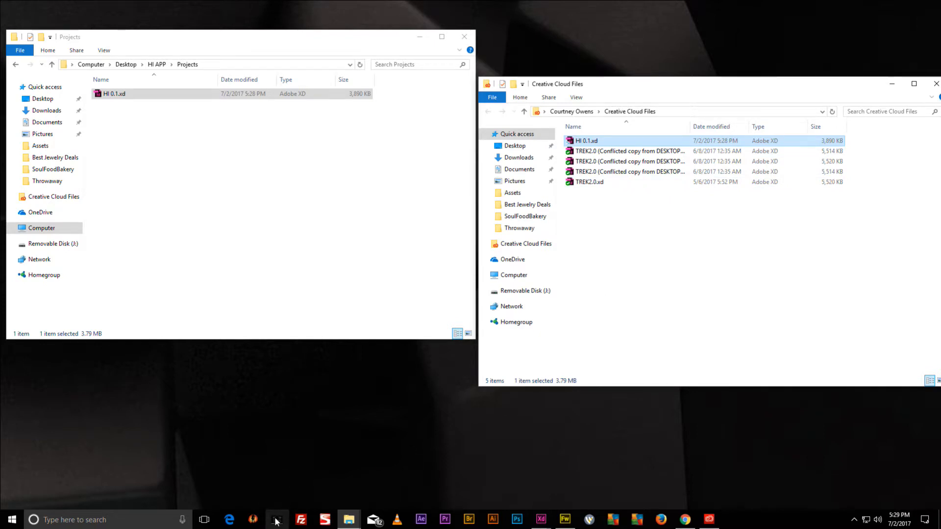
Rebroadcast the AirServer services.
click(854, 519)
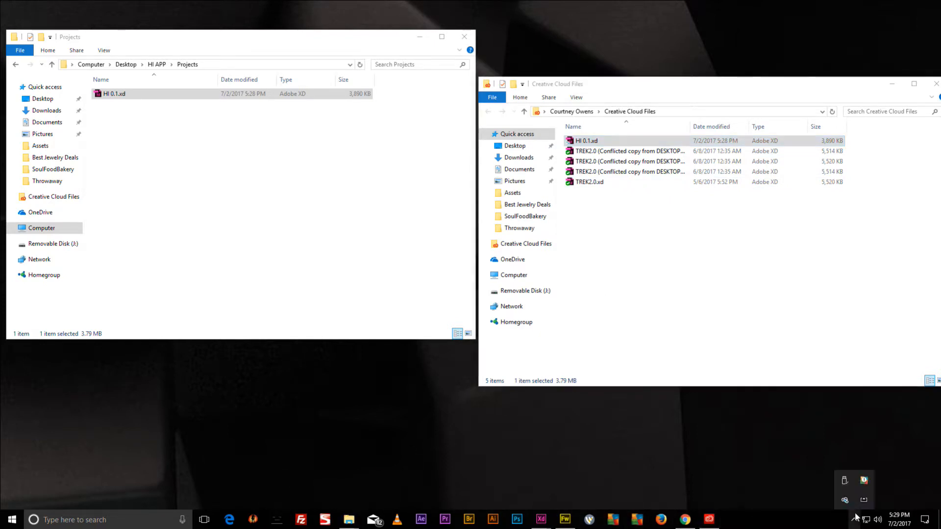
right_click(843, 499)
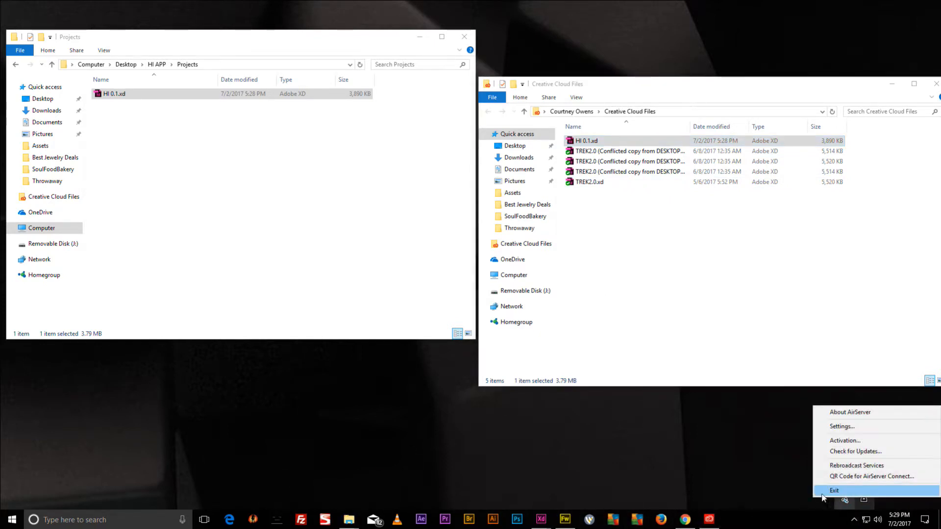
click(857, 465)
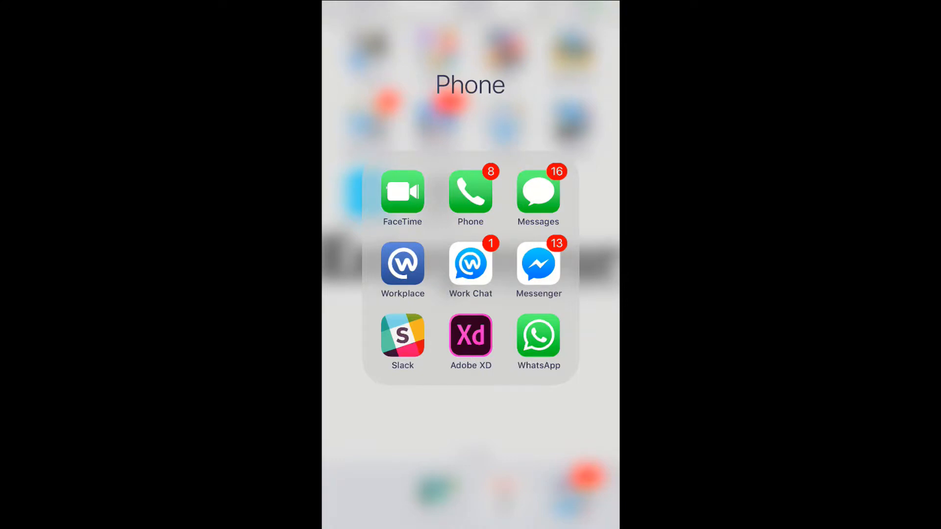
Switch to Adobe XD on the phone and browse the documents stored in Creative Cloud.
click(470, 336)
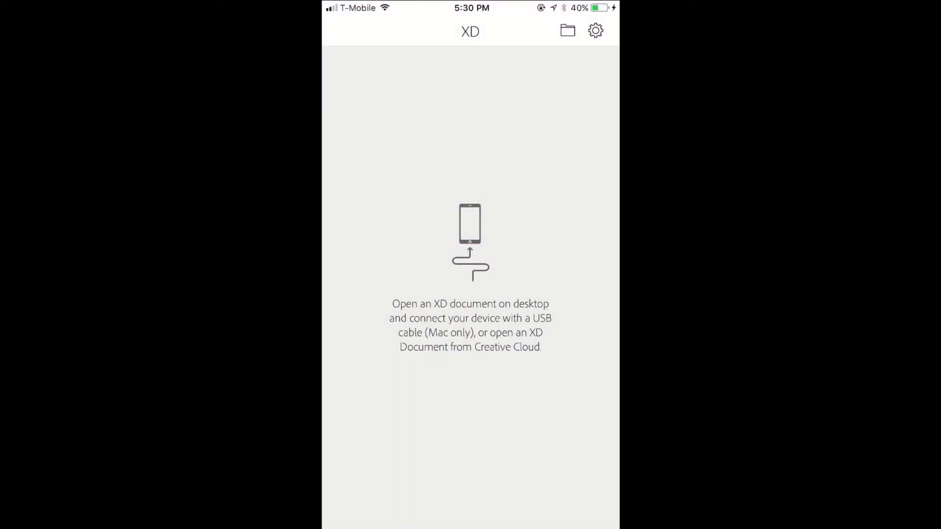
click(567, 31)
click(470, 483)
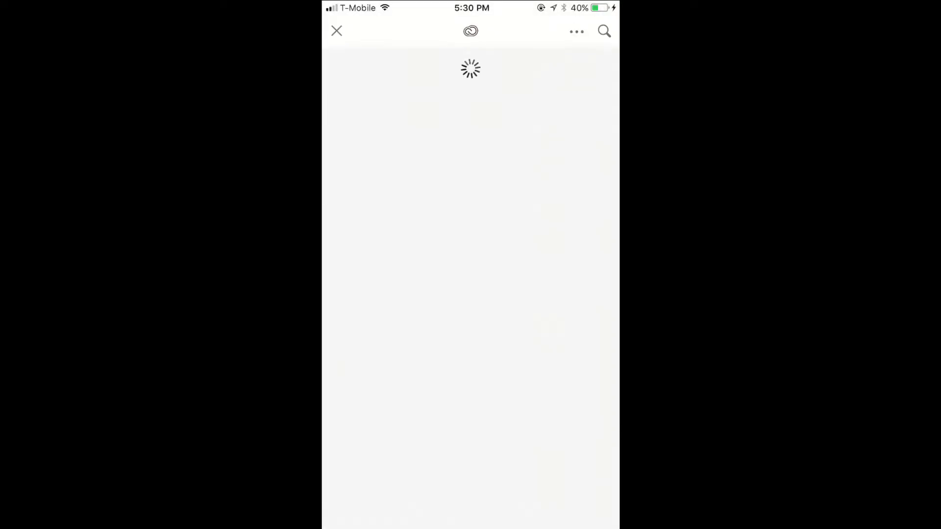
Leave the phone preview and switch to the HI 0.1 prototype in Adobe XD.
click(384, 93)
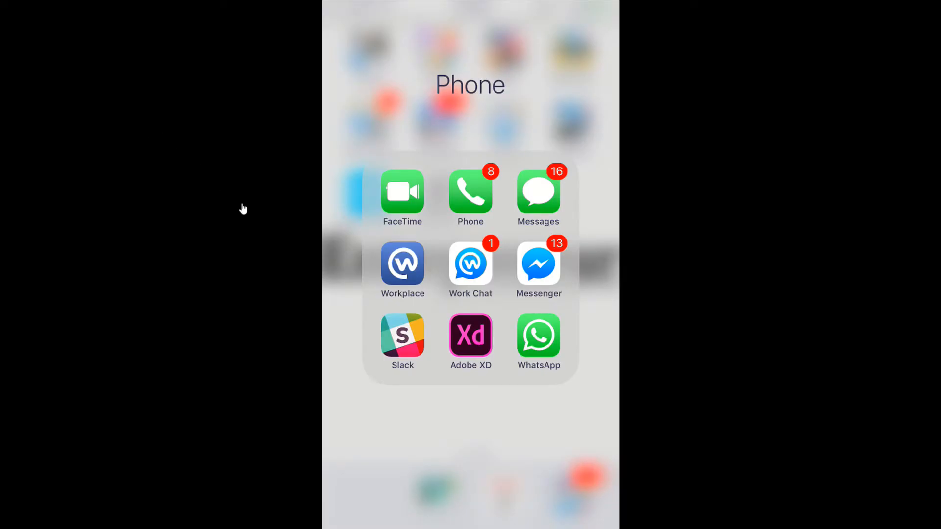
key(Escape)
click(534, 10)
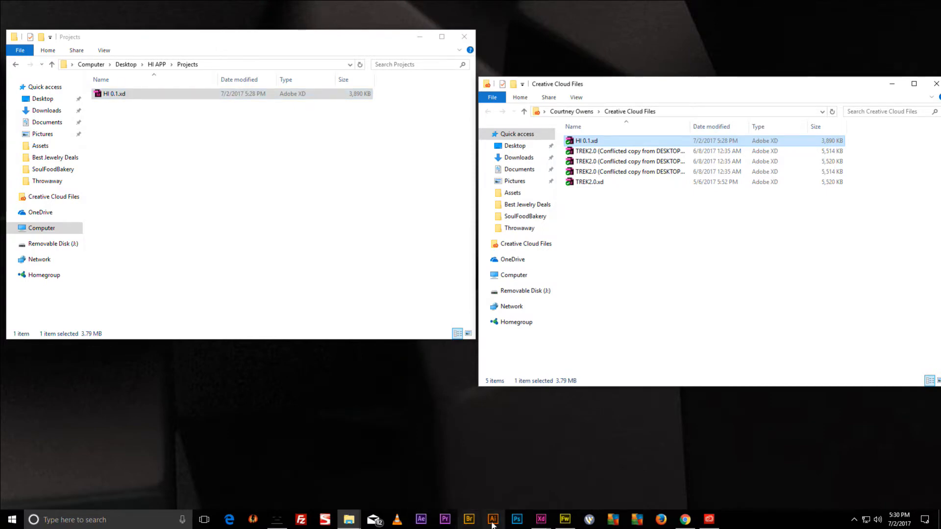
mouse_move(541, 519)
click(518, 460)
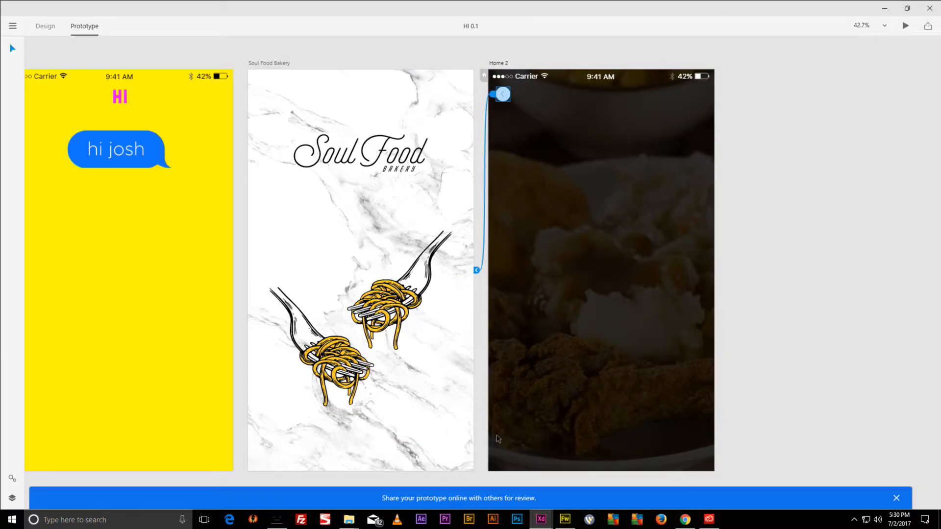
Check the transition settings of the link from the "hi josh" bubble to the Soul Food Bakery artboard.
click(295, 158)
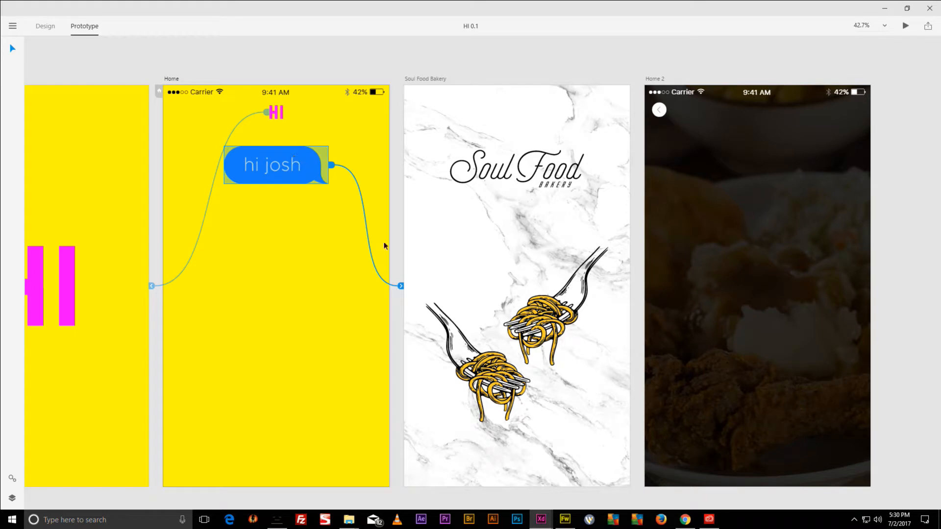
click(401, 286)
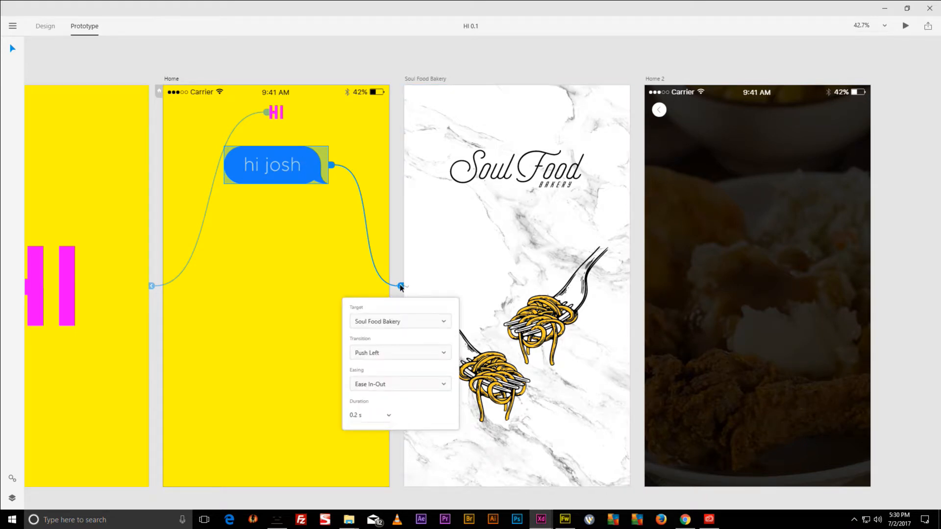
click(400, 275)
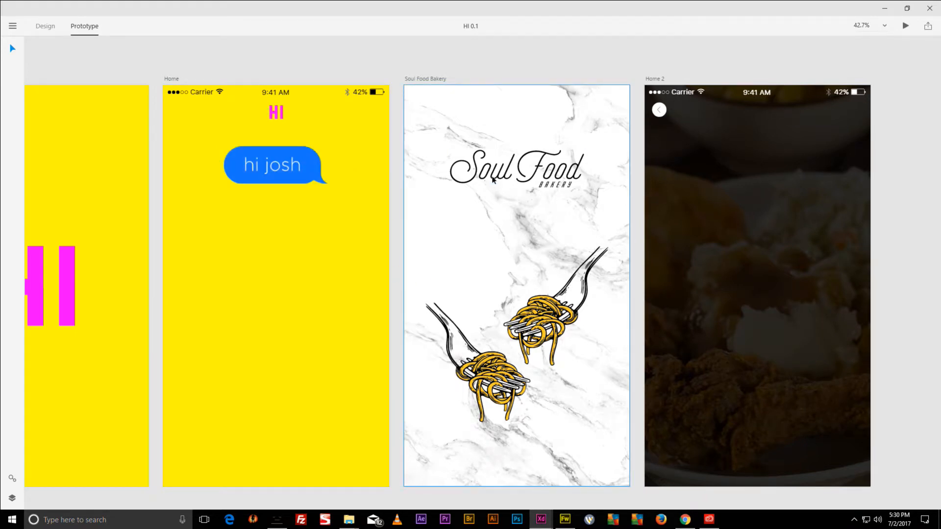
Delete the Soul Food logo and forks artwork from the Soul Food Bakery artboard.
click(499, 178)
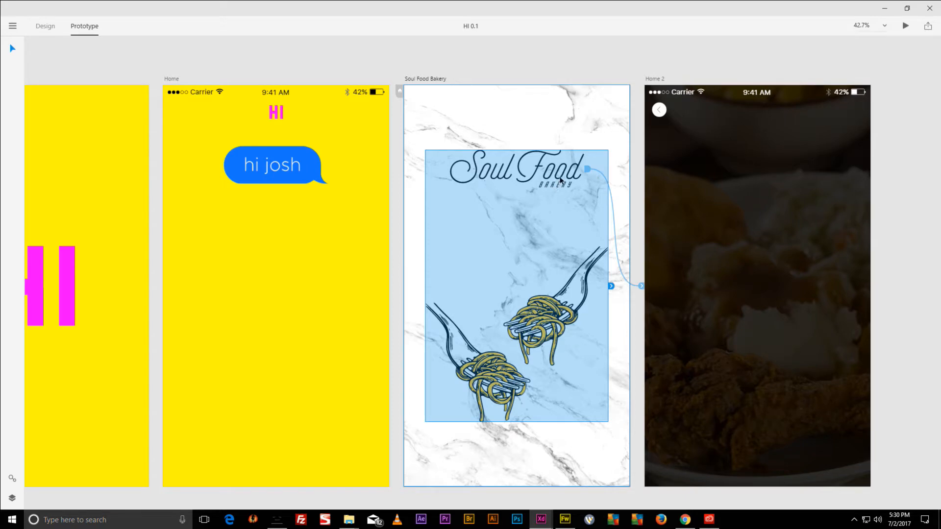
mouse_move(558, 181)
mouse_down()
mouse_move(331, 177)
mouse_move(654, 175)
mouse_move(563, 158)
mouse_move(566, 125)
mouse_move(558, 178)
mouse_up()
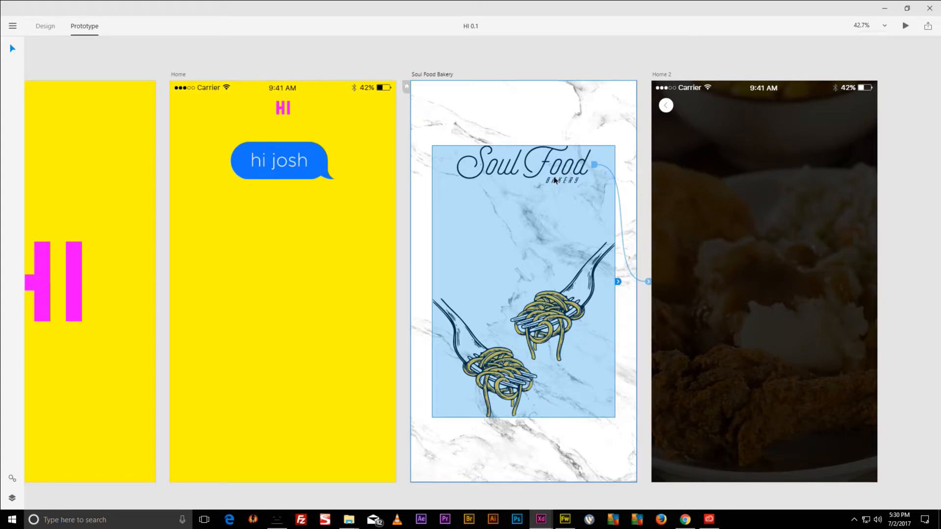
key(Delete)
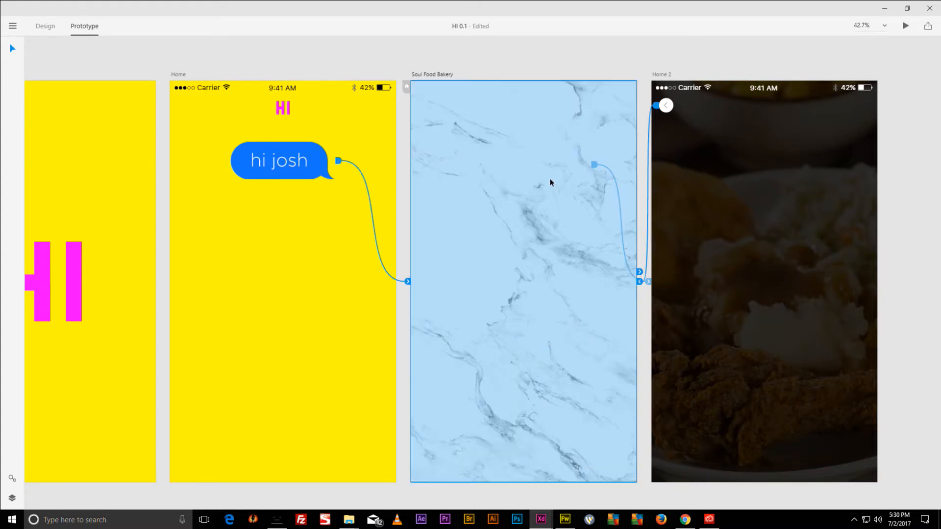
Switch to Fireworks and delete the marble background from the SFB Logo document.
click(565, 519)
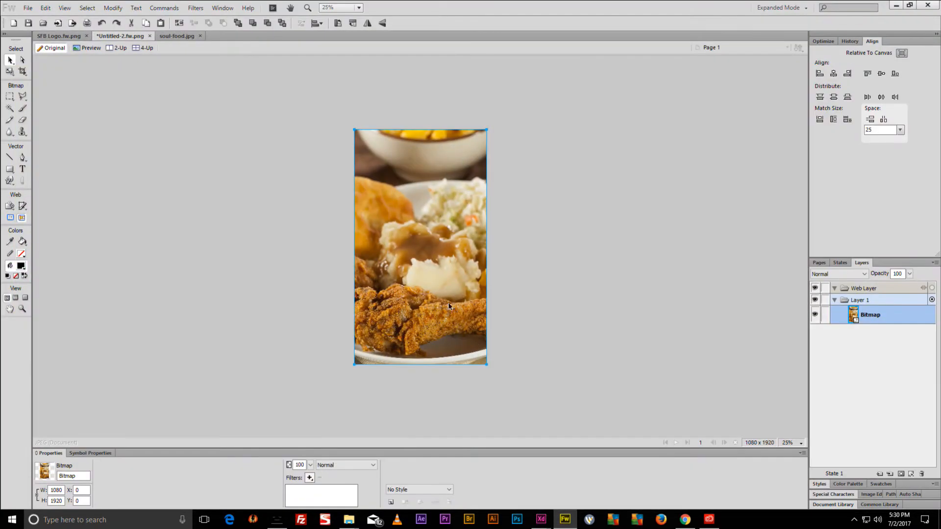
click(59, 36)
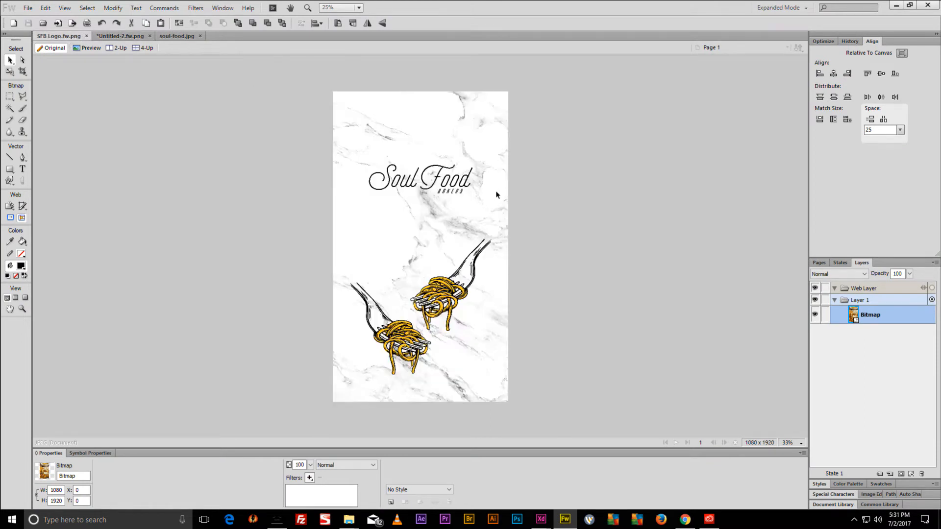
key(Delete)
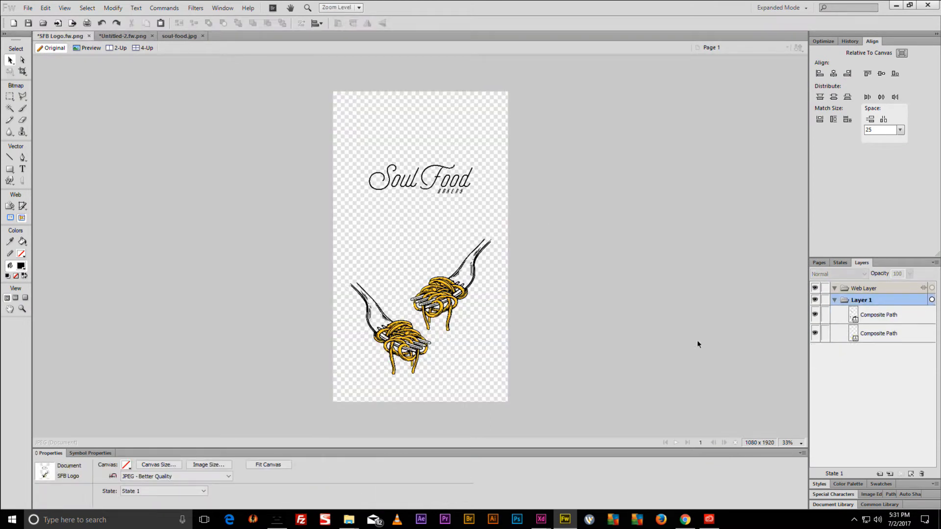
Select both composite paths of the logo artwork and flatten them into a single bitmap.
drag(599, 142, 207, 419)
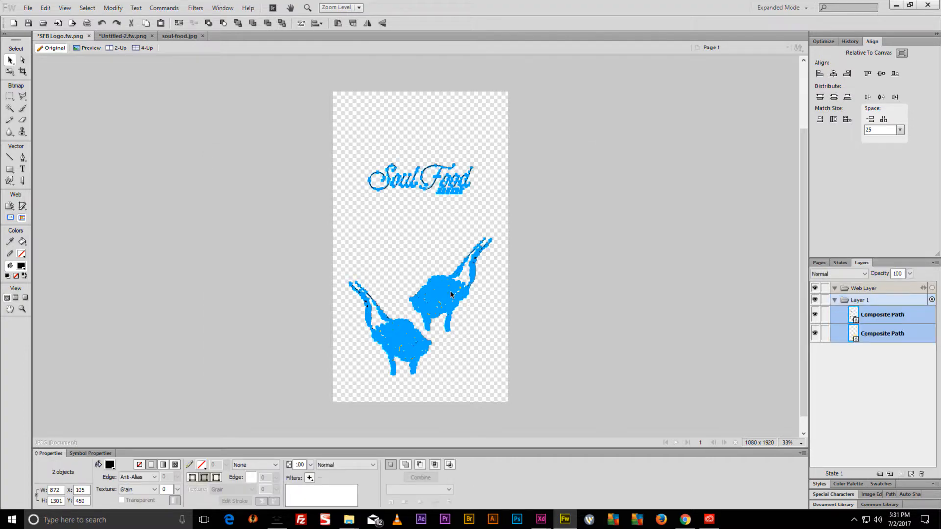
scroll(451, 288, up, 10)
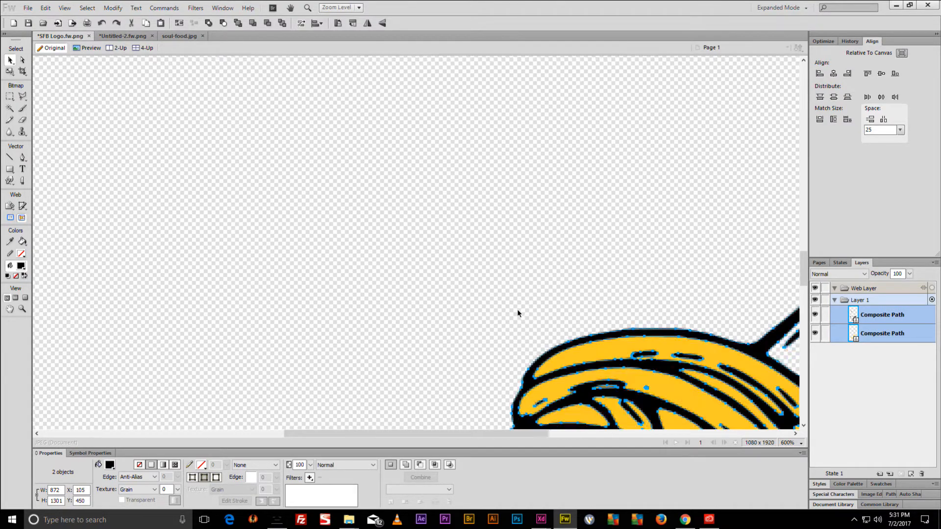
scroll(516, 310, down, 8)
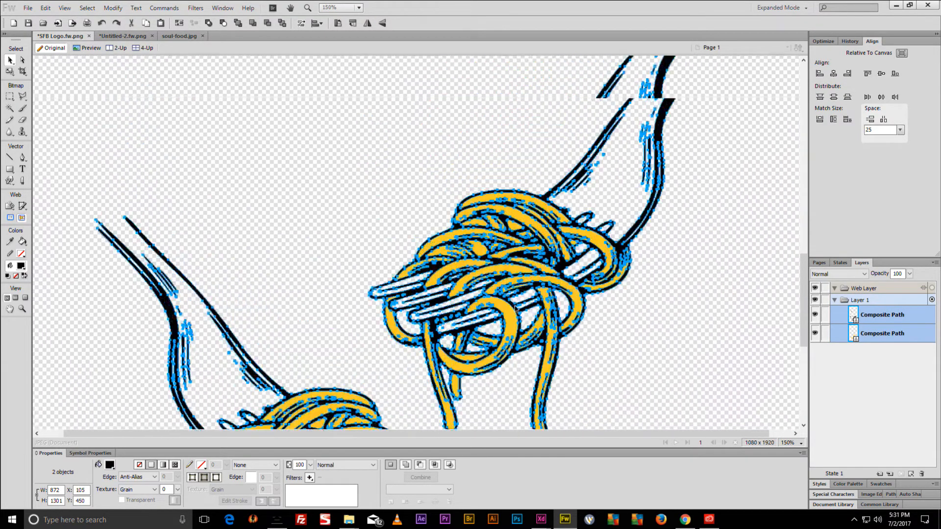
scroll(515, 308, down, 5)
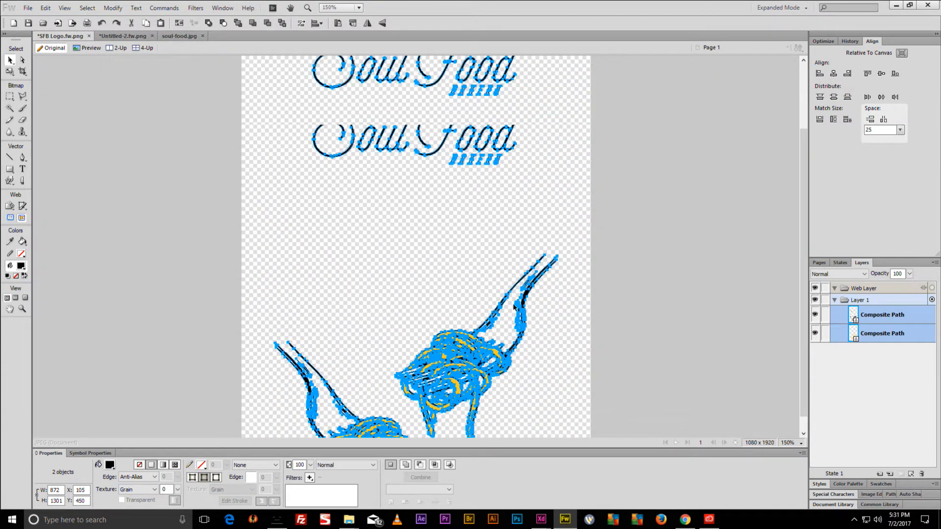
scroll(511, 307, down, 3)
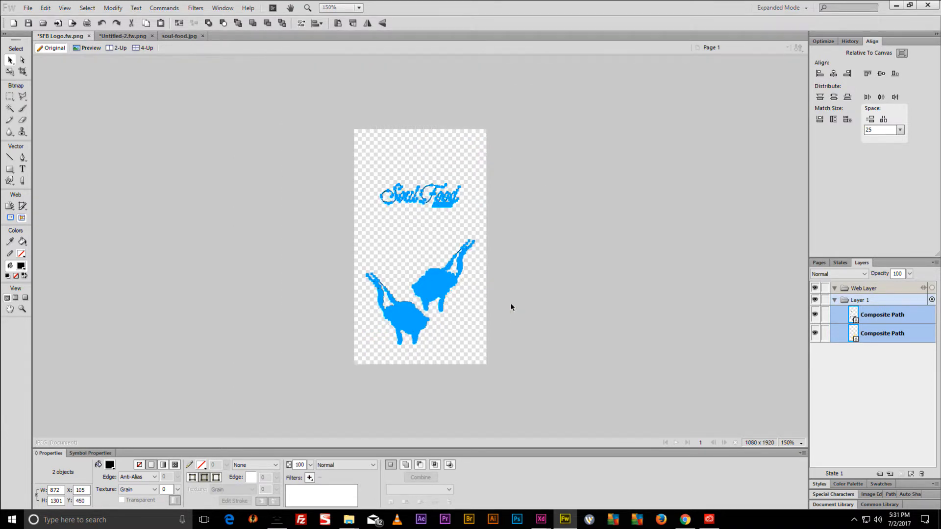
scroll(510, 307, down, 3)
key(ctrl+z)
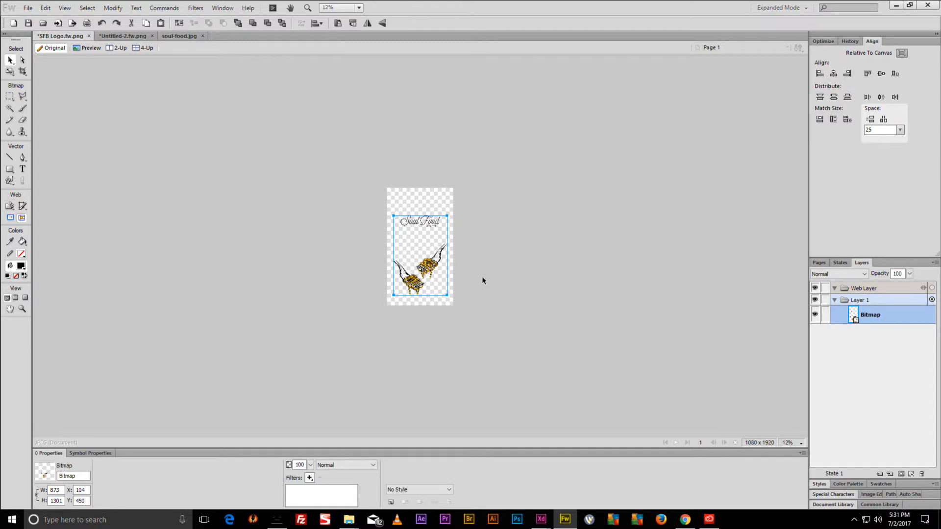
key(ctrl+equal)
key(ctrl+equal)
key(ctrl+minus)
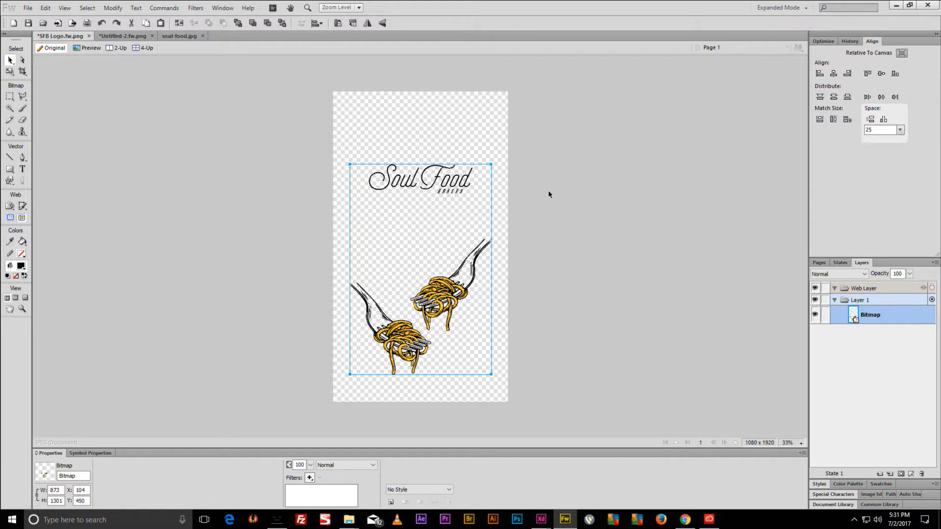
Save the document as a new Fireworks PNG named "SFB Logo Flat Transparent" in the Assets folder.
key(ctrl+shift+s)
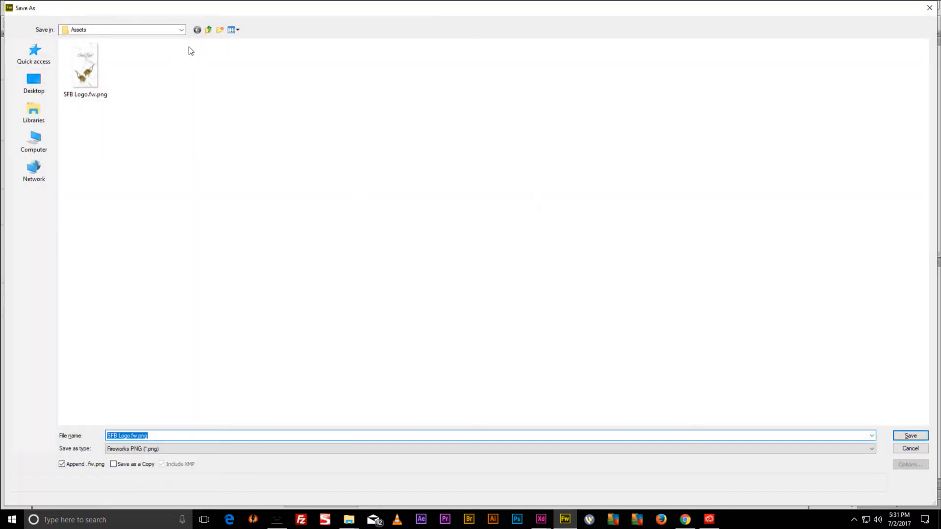
click(131, 435)
text(Flat Trans)
text(parent)
key(Return)
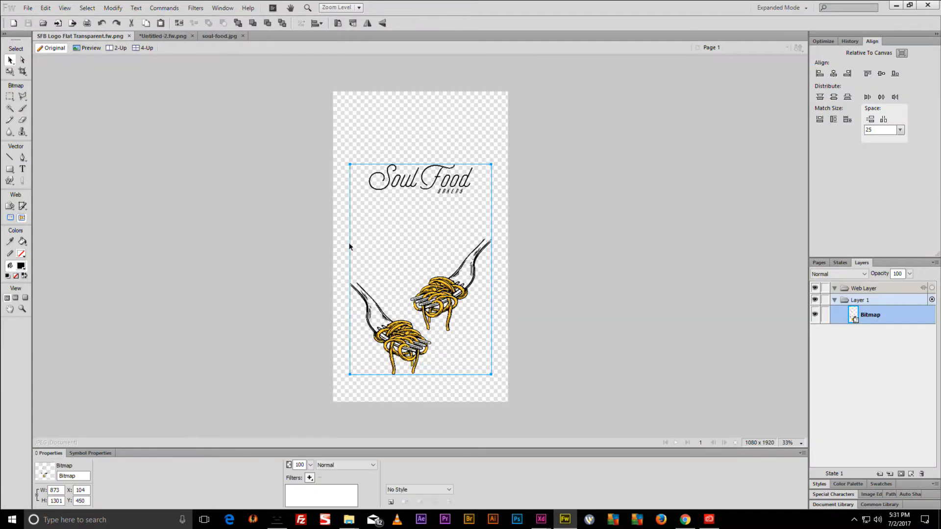
Return to Adobe XD and open the HI APP Assets folder in File Explorer over it.
click(896, 5)
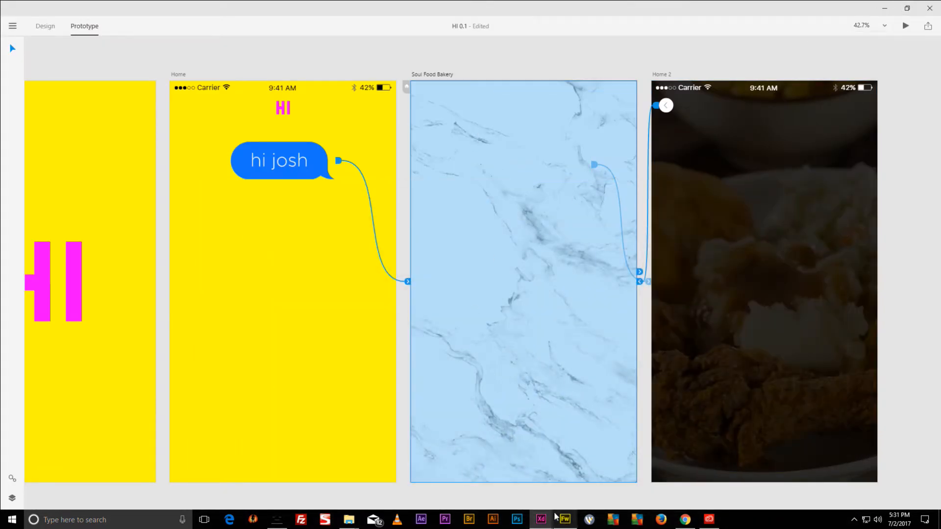
click(565, 521)
click(565, 520)
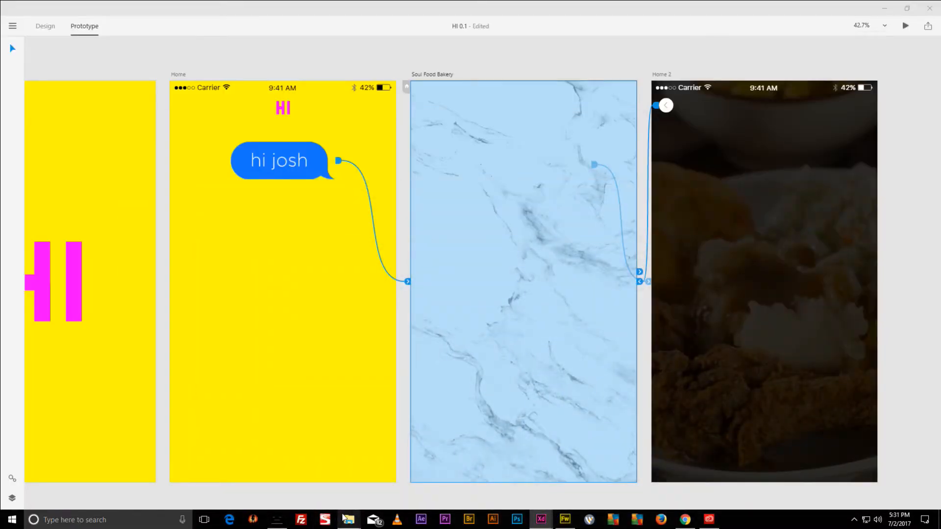
mouse_move(349, 519)
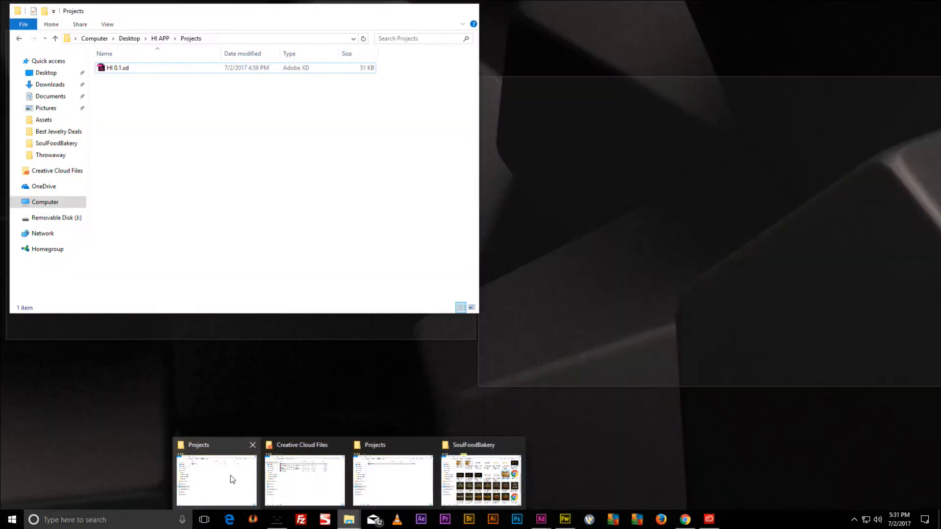
click(231, 475)
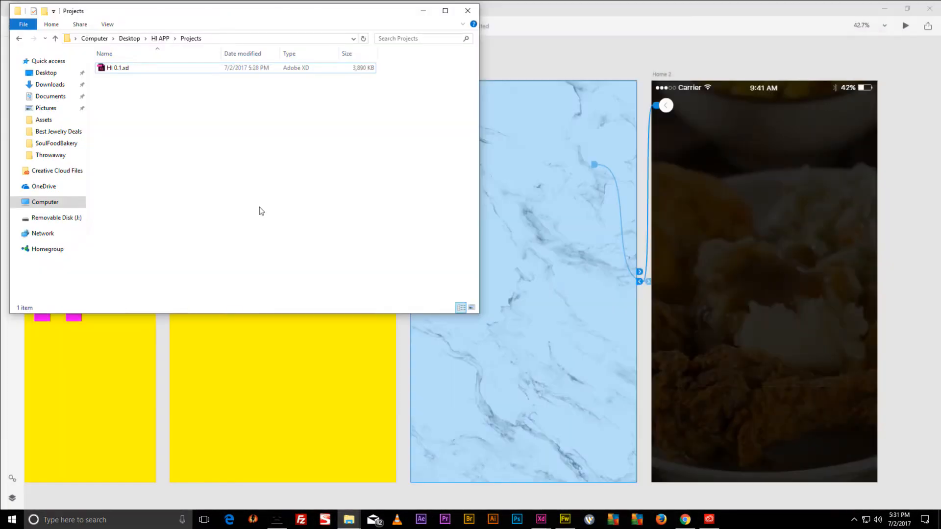
click(161, 39)
double_click(113, 68)
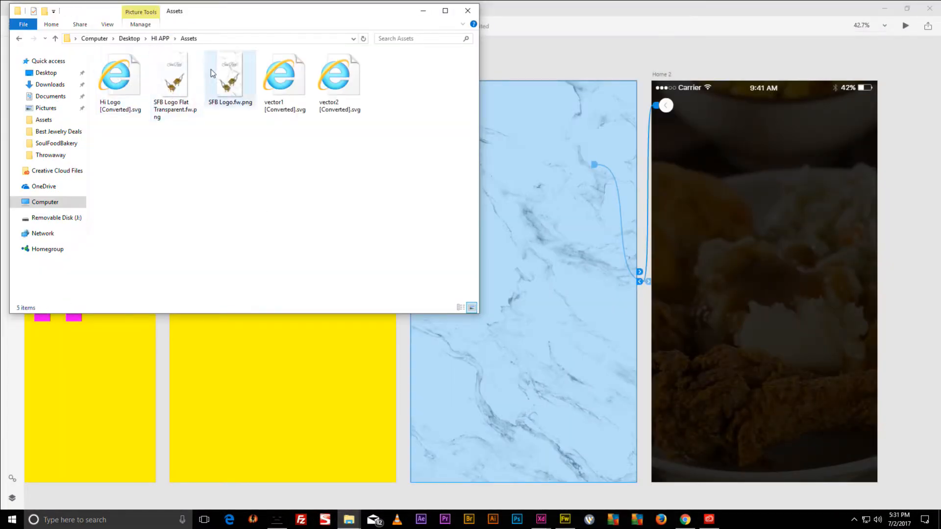
Place SFB Logo Flat Transparent.fw.png onto the Soul Food Bakery artboard and put the folder window away.
drag(179, 80, 543, 296)
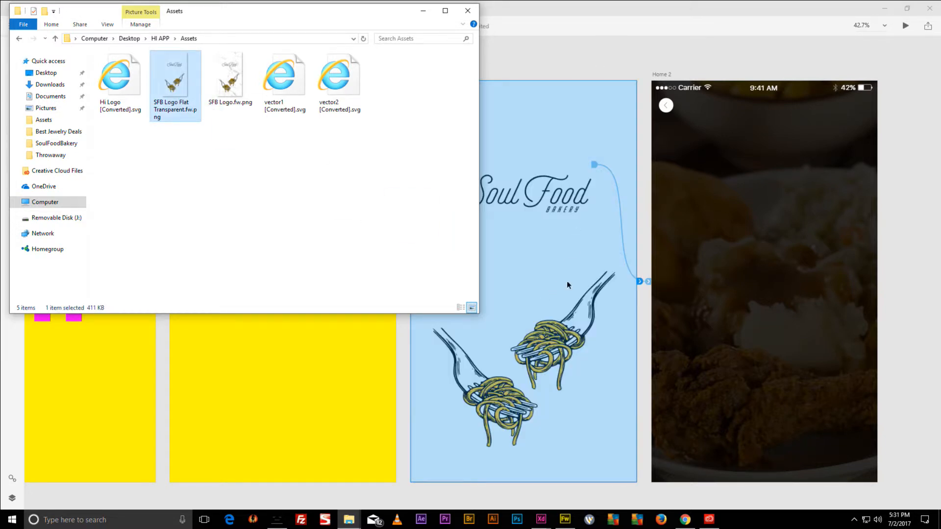
click(424, 11)
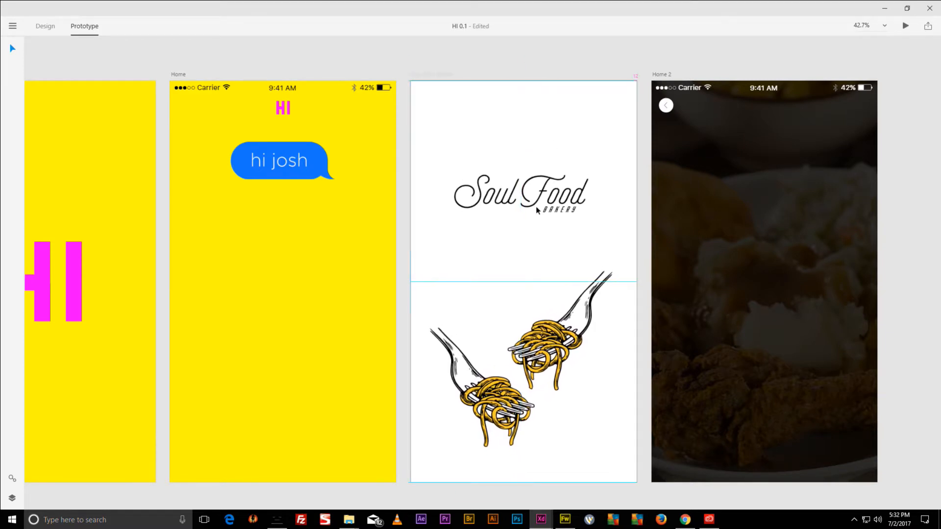
click(539, 210)
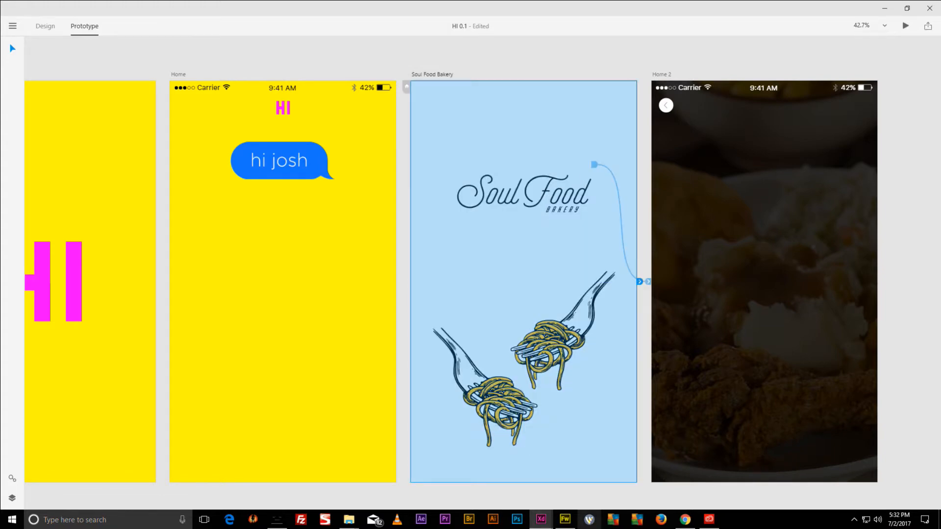
Check the flattened logo artwork in Fireworks and return to Adobe XD.
click(565, 520)
drag(507, 85, 316, 383)
drag(327, 419, 346, 421)
key(ctrl+a)
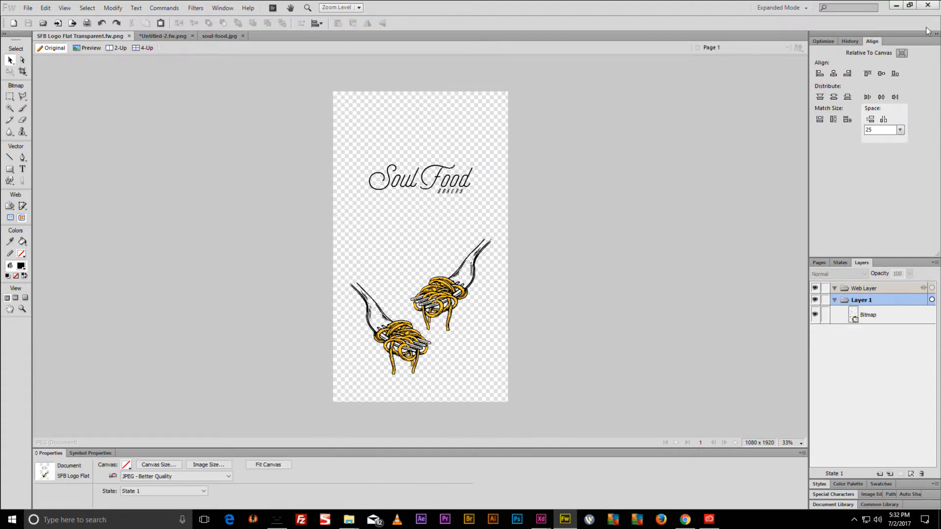
click(896, 5)
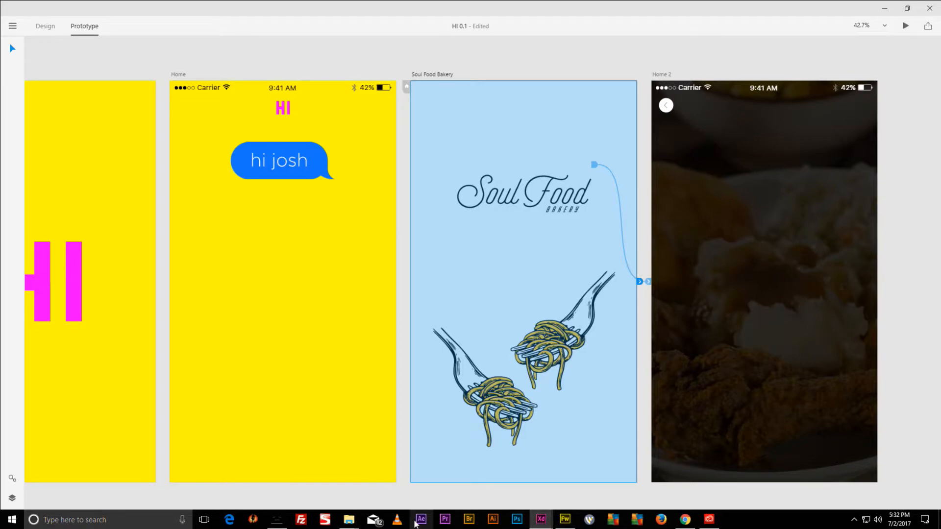
Review the image files in the HI APP Assets folder and switch back to Fireworks.
mouse_move(352, 515)
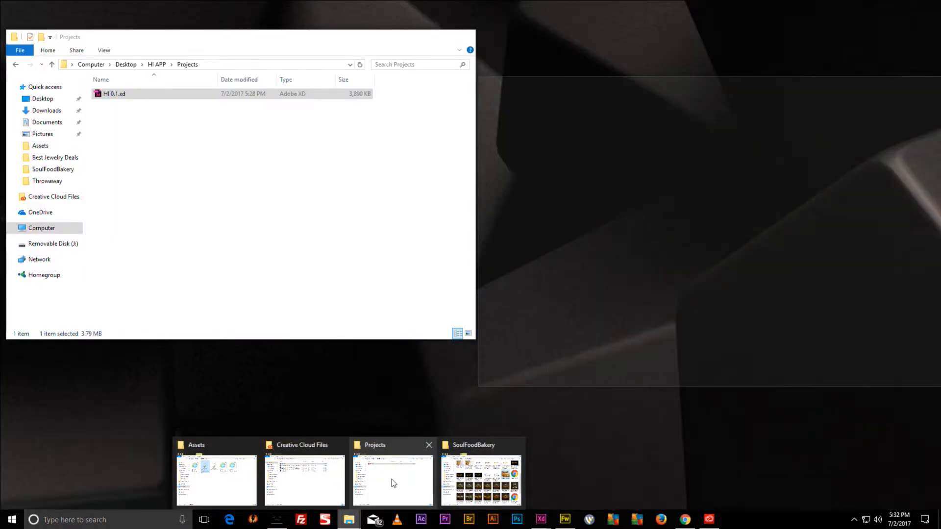
click(392, 479)
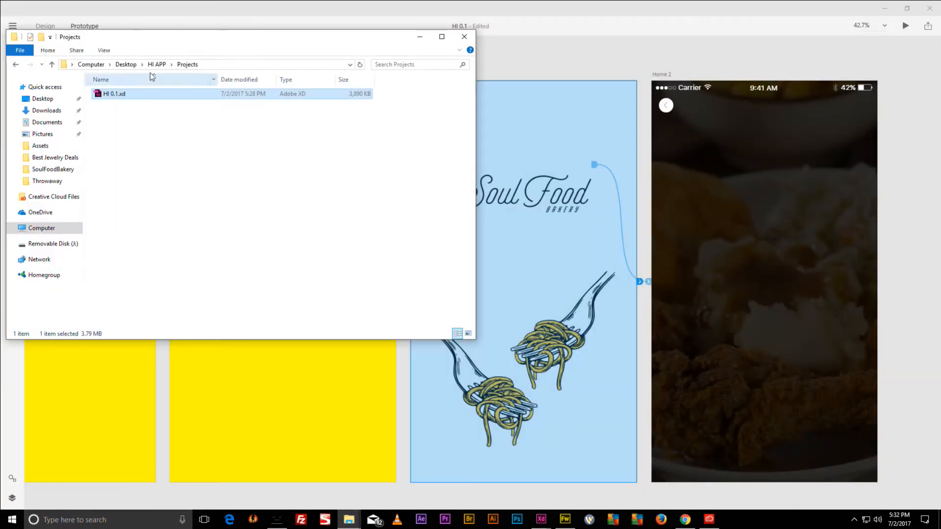
click(157, 65)
double_click(113, 101)
click(156, 64)
double_click(122, 94)
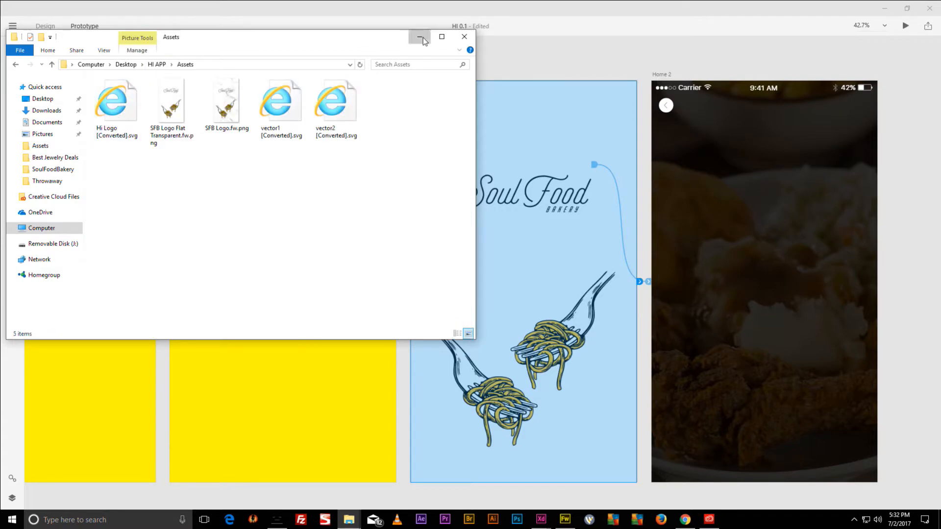
click(420, 36)
click(564, 519)
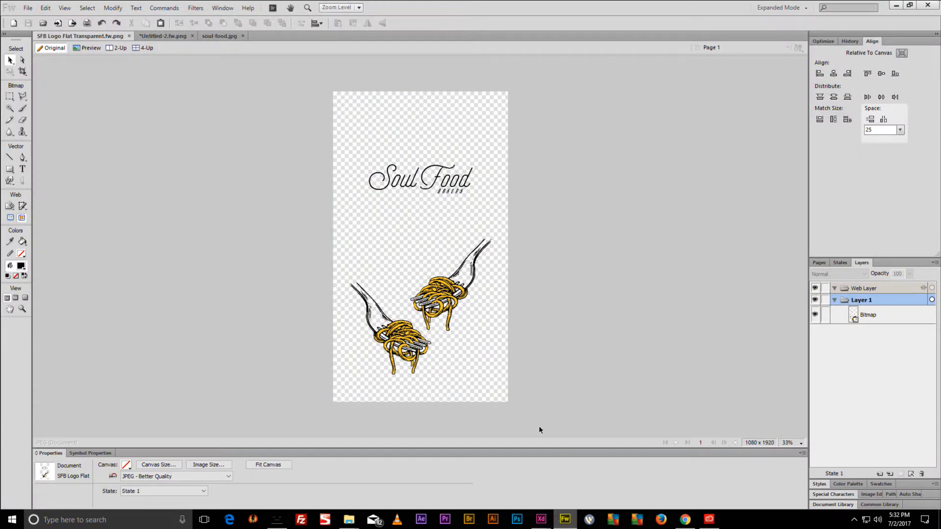
Undo the logo flattening in Fireworks and bring the marble background bitmap onto the Soul Food Bakery artboard in Adobe XD, behind the logo.
key(ctrl+z)
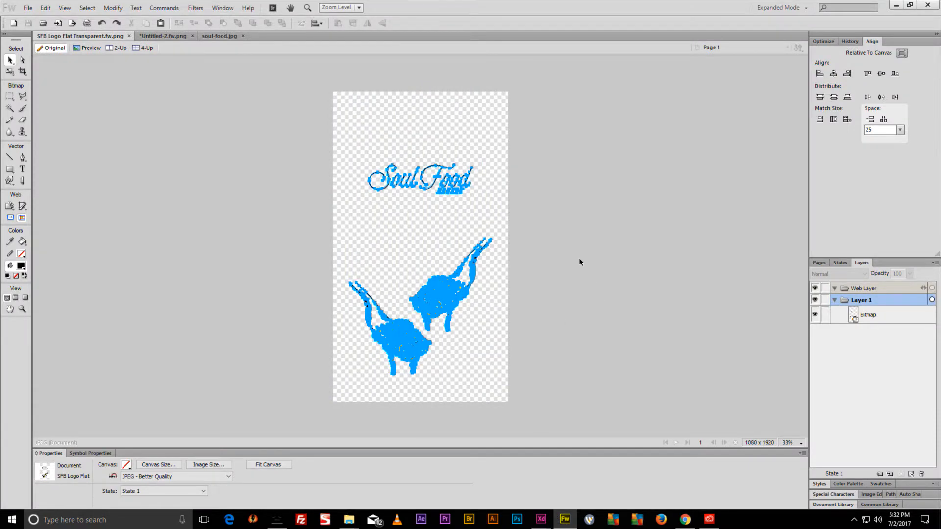
click(495, 126)
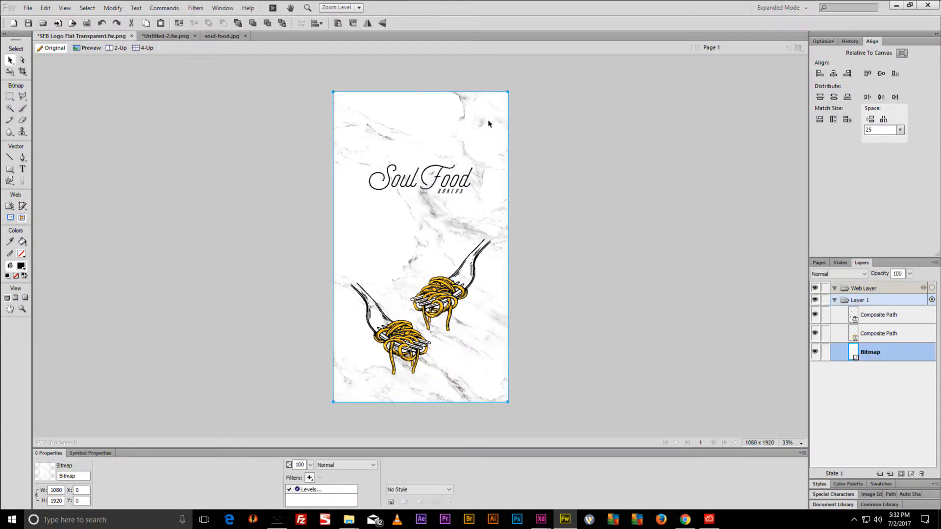
click(896, 5)
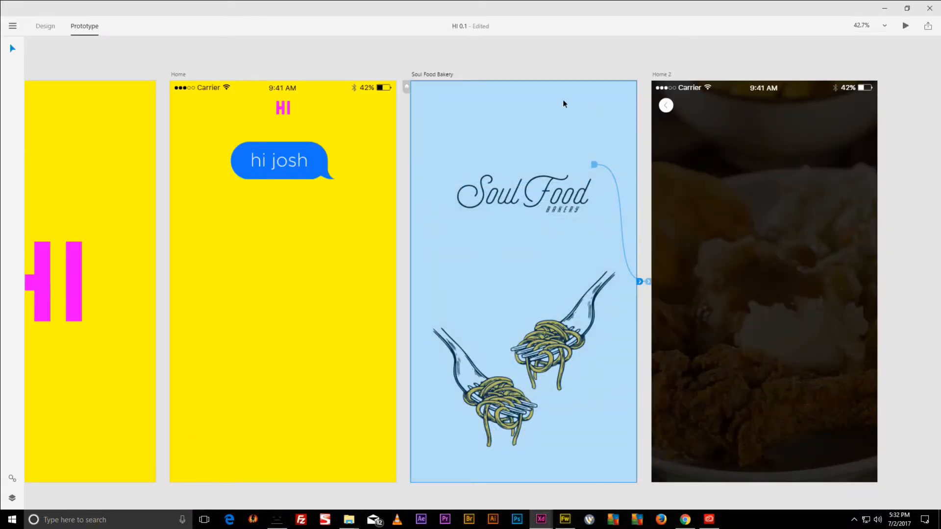
click(434, 75)
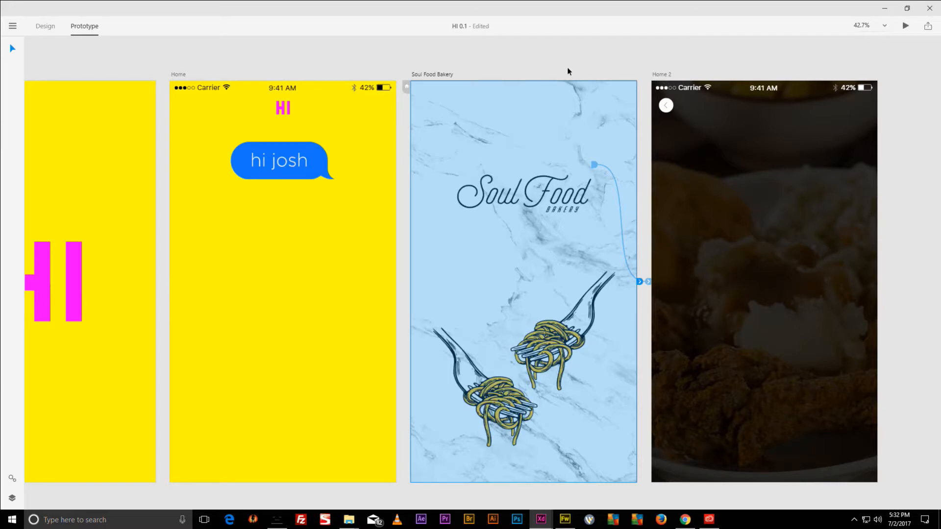
click(570, 71)
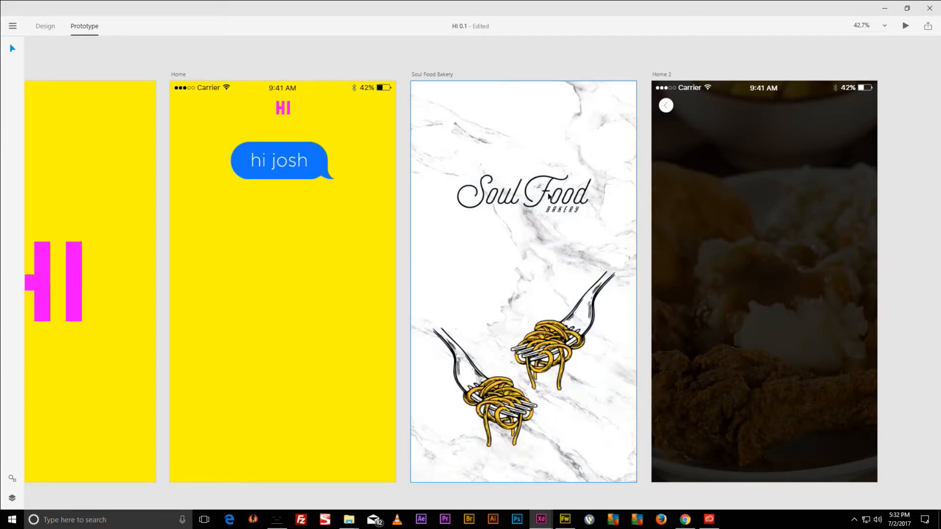
Move the hotspot rectangle on the Soul Food Bakery artboard down so it covers the Soul Food wordmark.
click(303, 152)
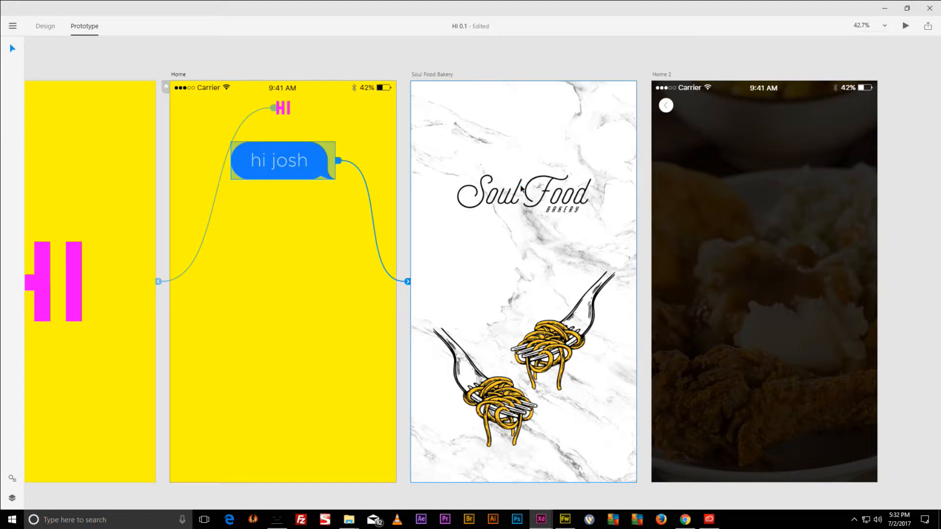
click(524, 186)
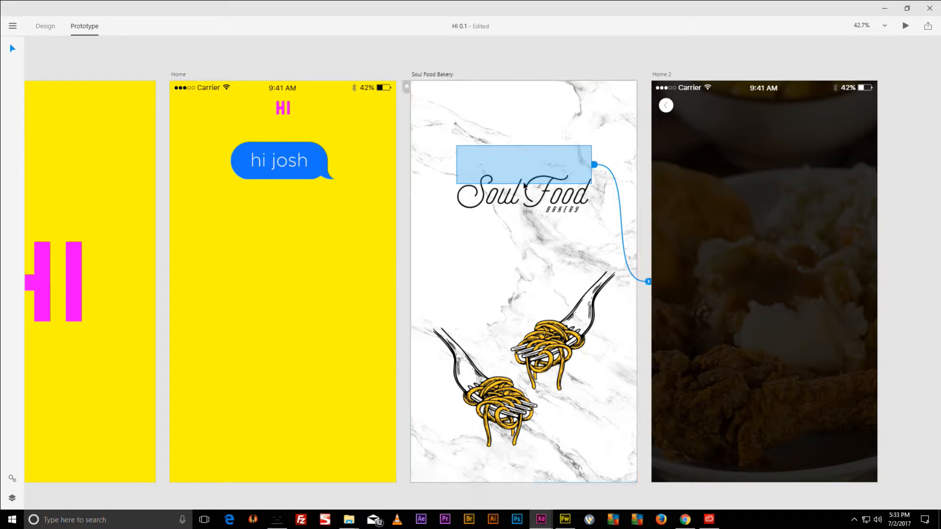
drag(524, 186, 520, 214)
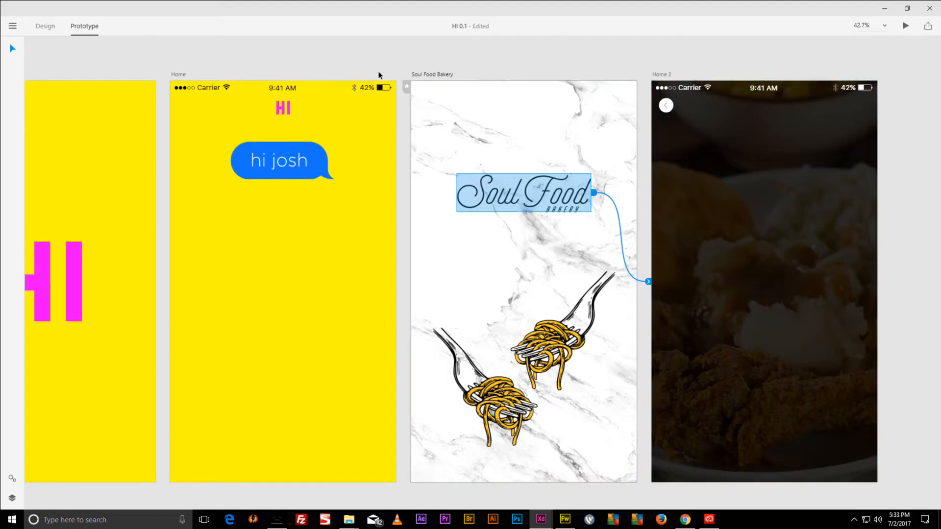
Put Adobe XD away and open the HI APP Projects folder in File Explorer beside the Creative Cloud Files folder.
click(884, 9)
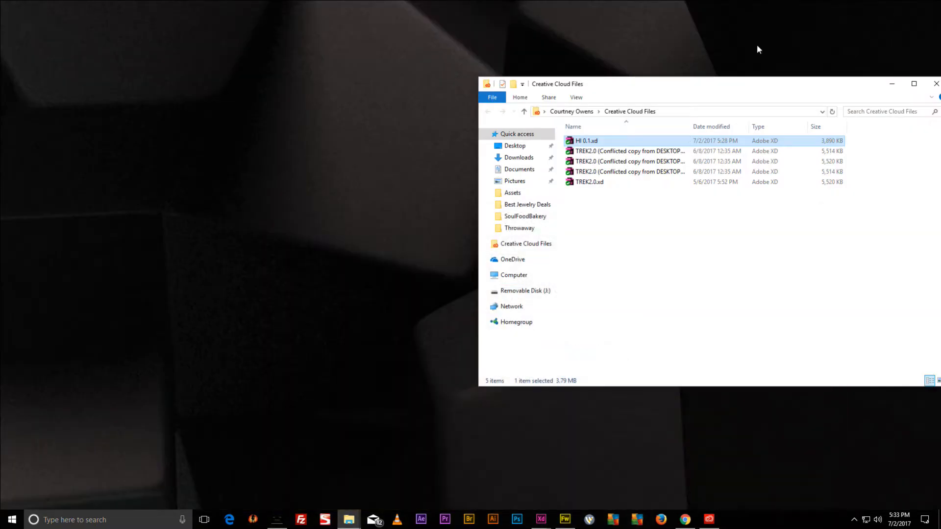
mouse_move(349, 519)
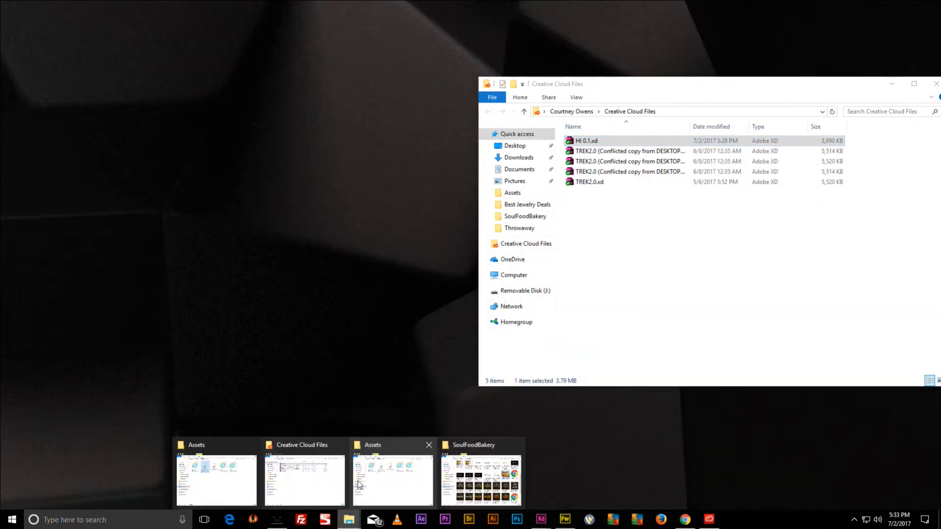
click(361, 483)
click(157, 64)
double_click(109, 101)
click(641, 250)
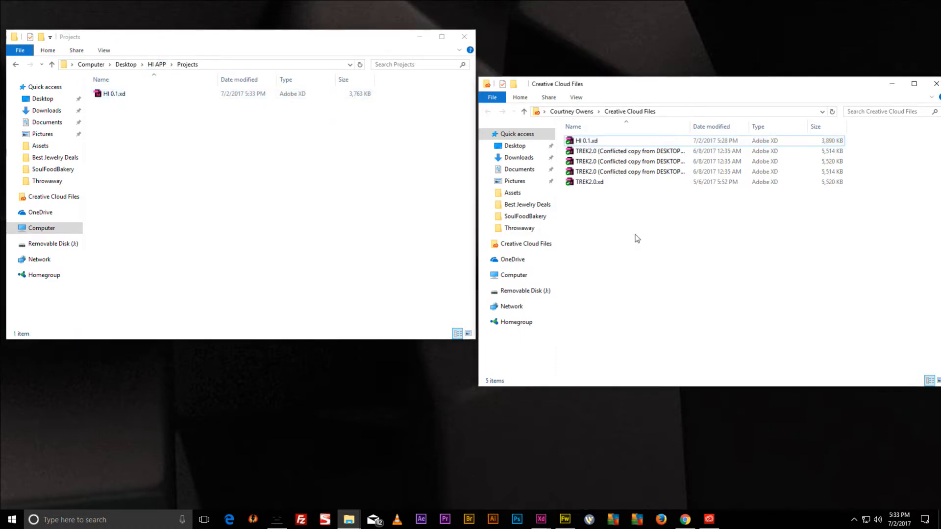
Copy HI 0.1.xd from the Projects folder into Creative Cloud Files, replacing the older version there.
click(592, 142)
drag(592, 142, 230, 98)
click(106, 98)
right_click(700, 248)
click(721, 273)
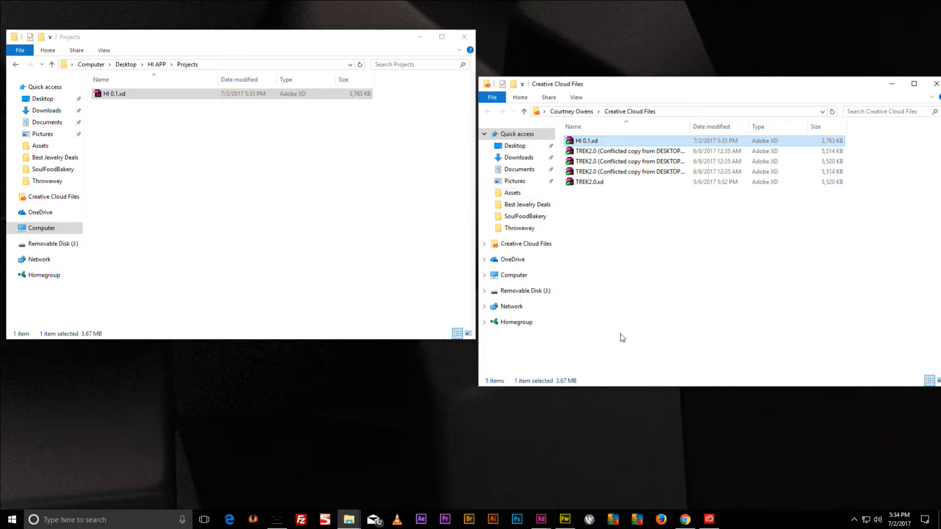
Open the AirServer window from the system's background apps and show the mirrored phone screen at full size.
click(853, 519)
right_click(857, 499)
click(845, 467)
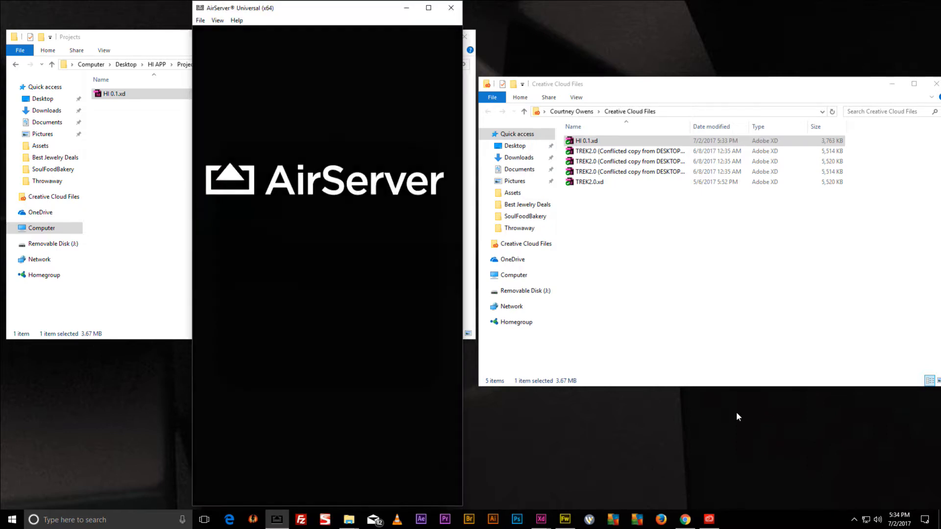
double_click(377, 237)
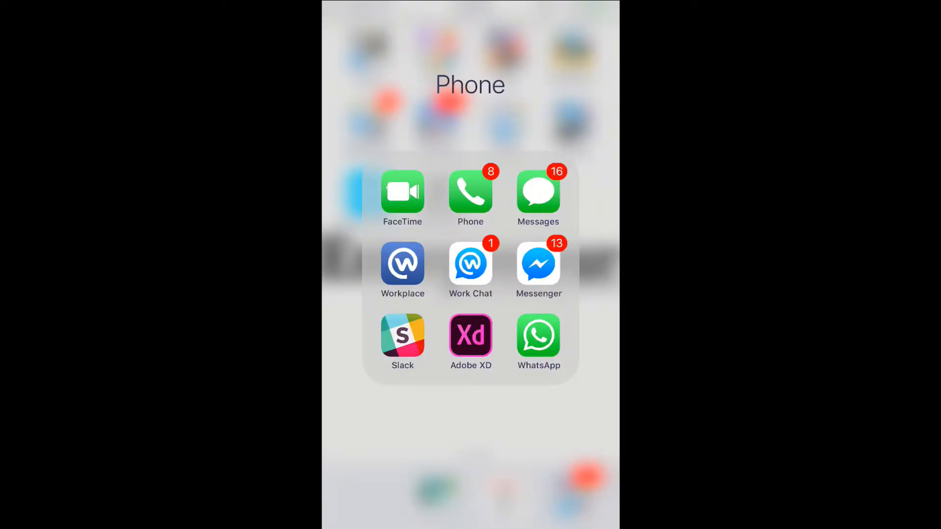
Launch Adobe XD on the phone, go back out of it and clear running apps in the phone's app switcher.
click(471, 335)
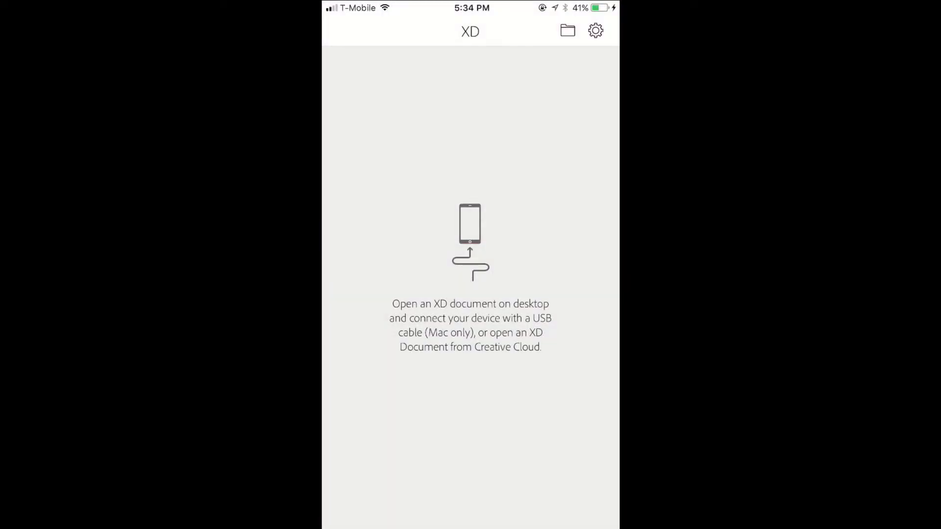
key(super)
key(super)
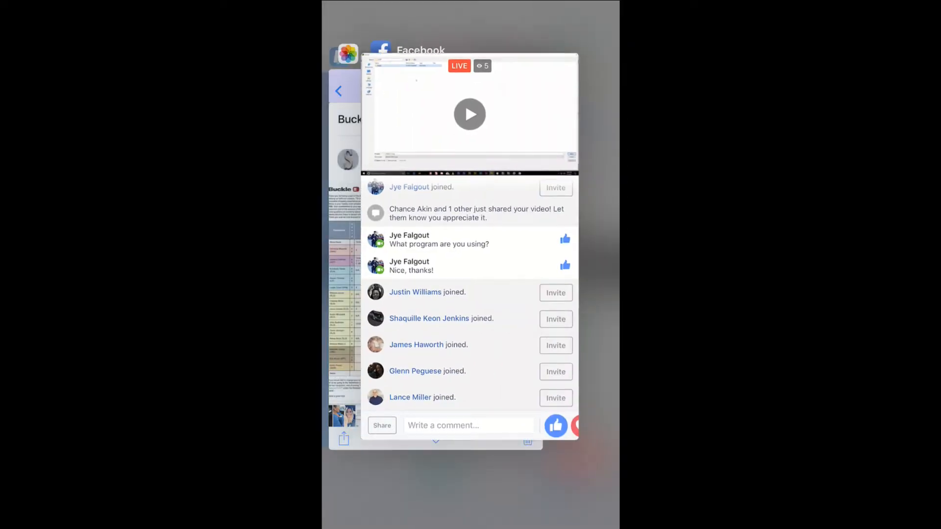
scroll(471, 264, left, 3)
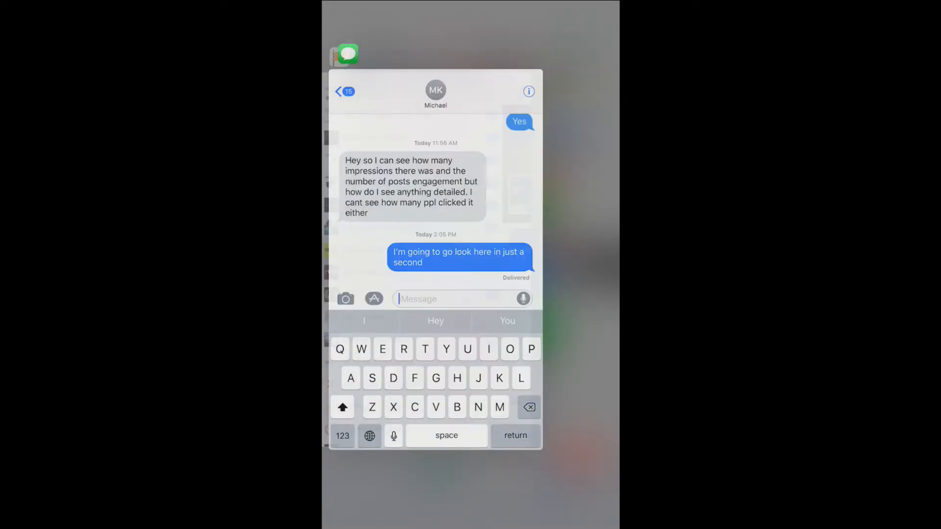
key(super)
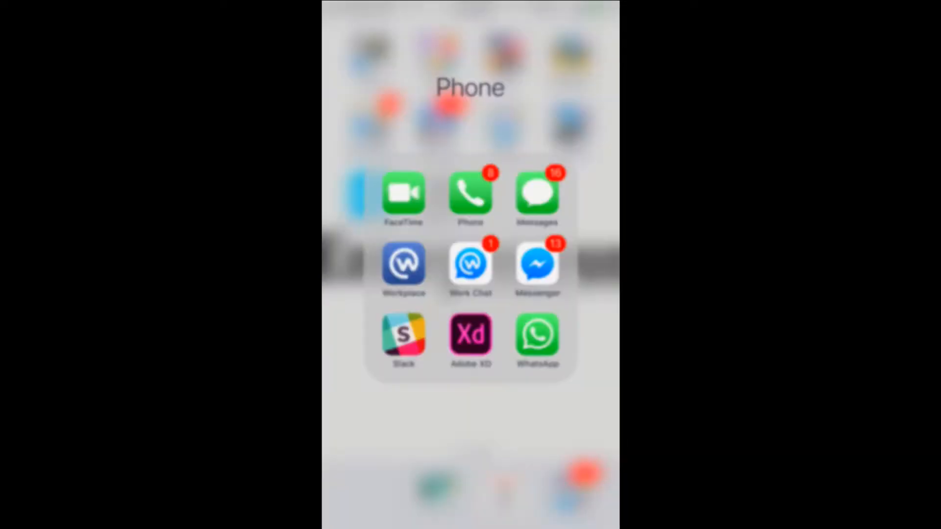
key(super)
key(super)
scroll(470, 221, left, 2)
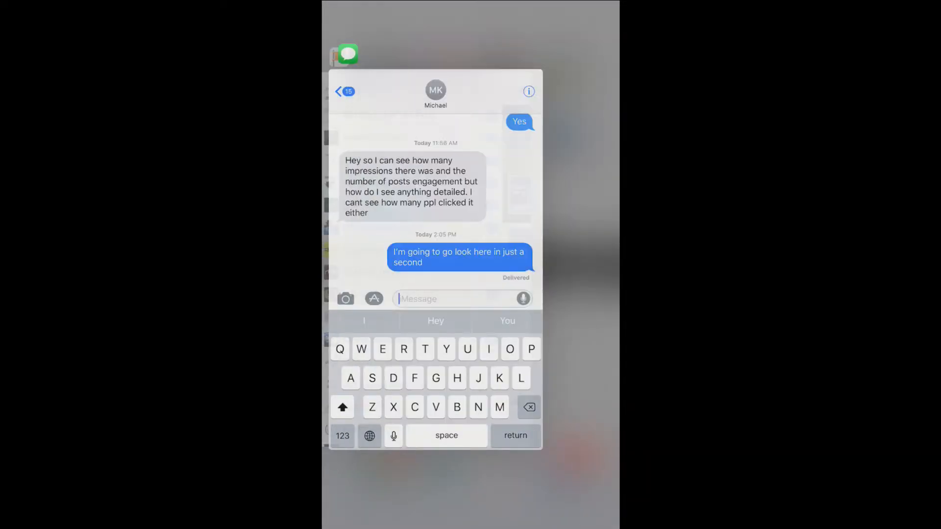
scroll(470, 255, left, 3)
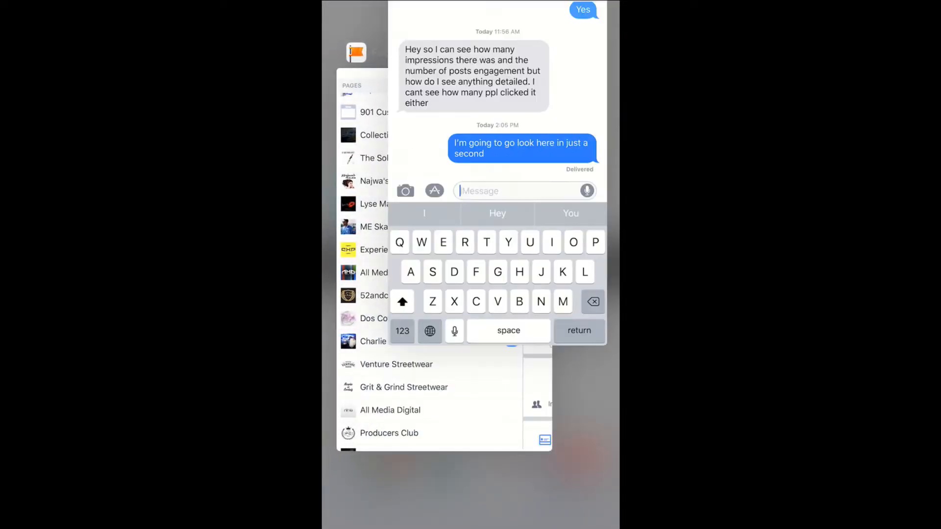
drag(500, 264, 500, 118)
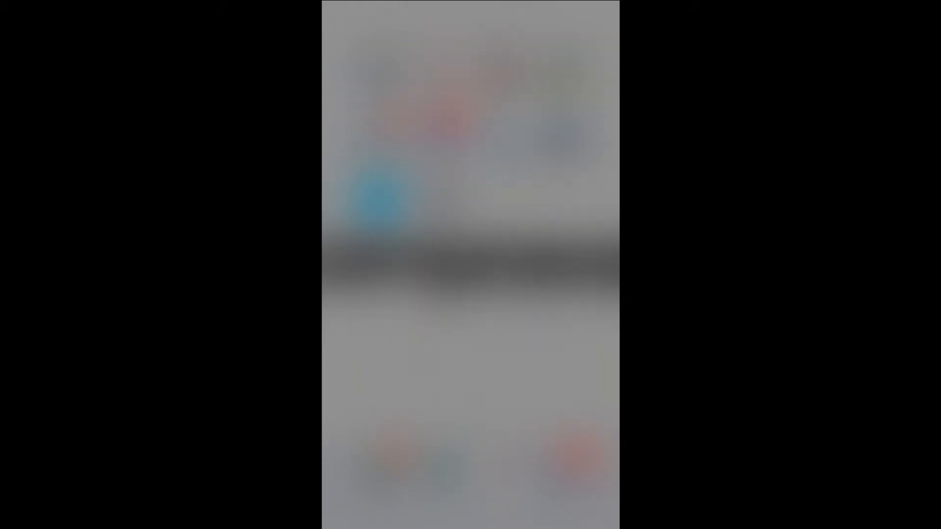
Reopen Adobe XD on the phone and try to open HI 0.1.xd from Creative Cloud.
click(471, 343)
click(367, 495)
click(470, 335)
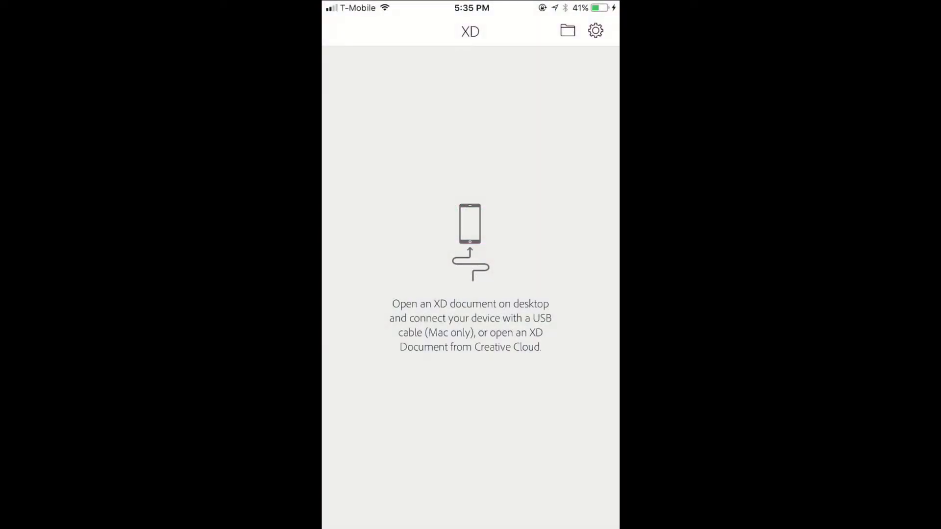
click(567, 30)
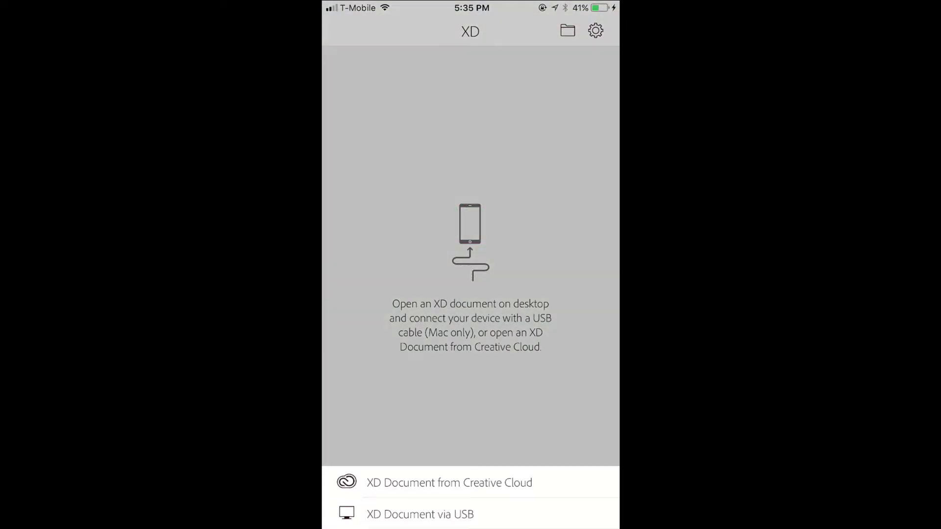
click(449, 482)
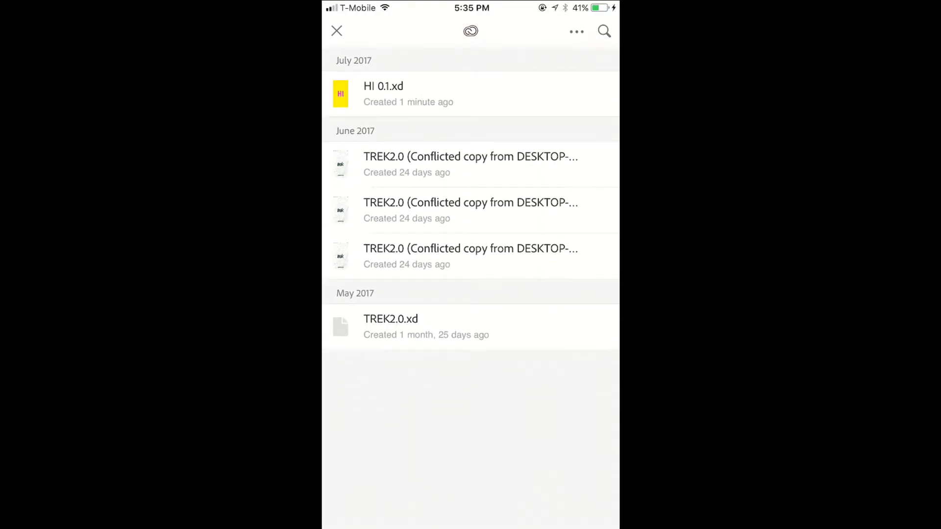
click(384, 94)
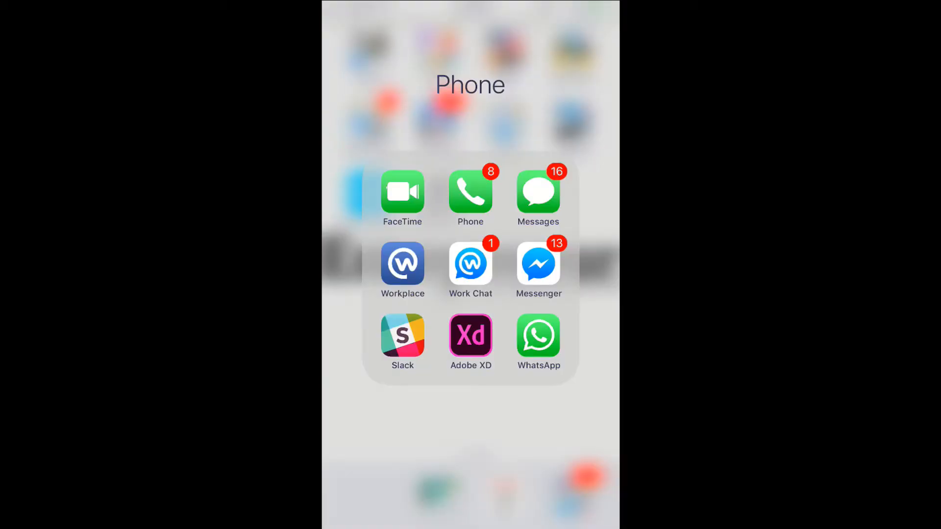
Leave the full-screen phone mirror and switch back to the HI 0.1 prototype in Adobe XD on the desktop.
key(Escape)
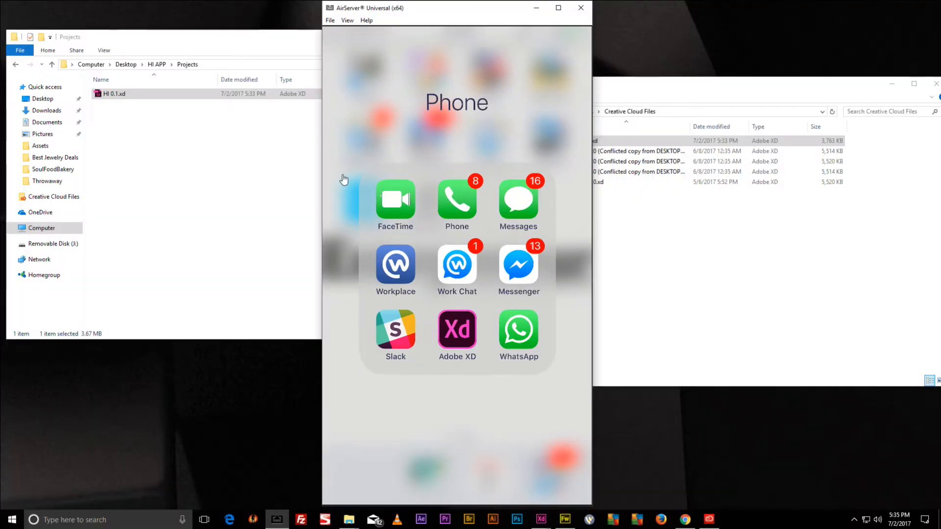
click(693, 88)
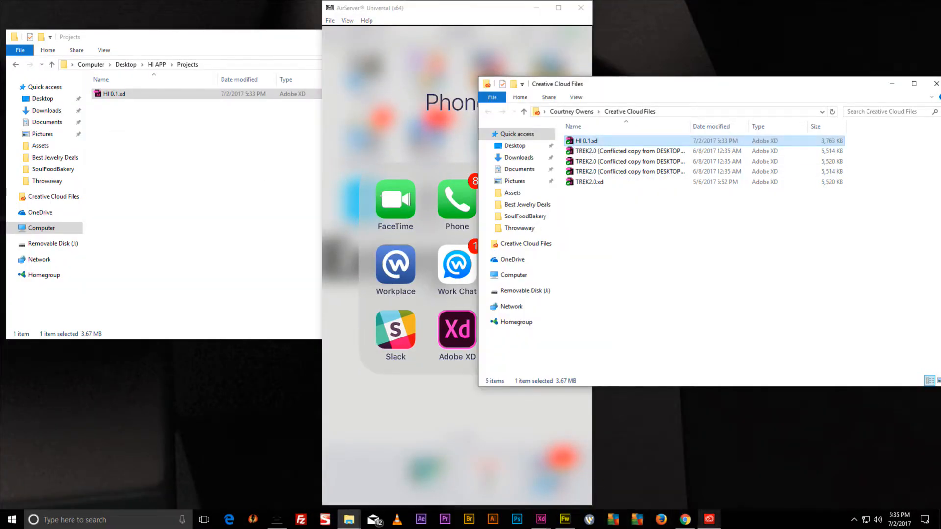
mouse_move(541, 521)
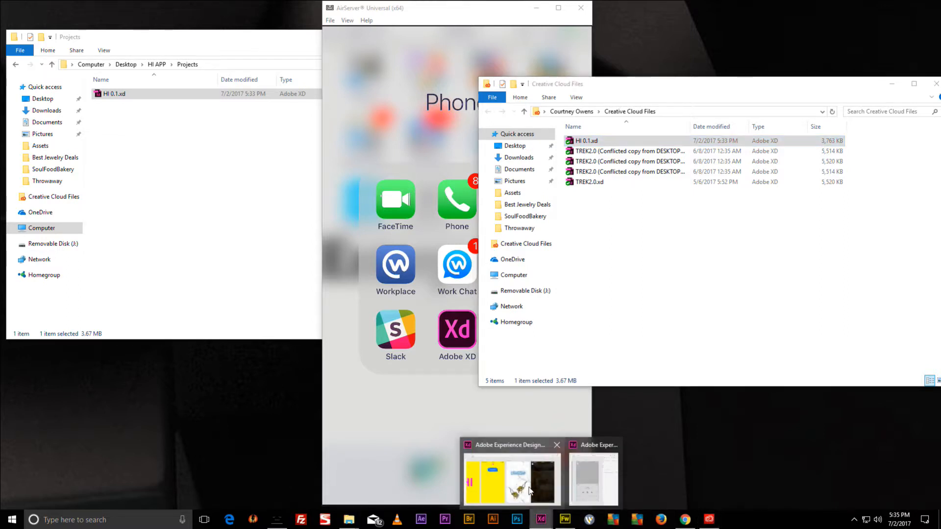
click(528, 488)
Drag the flattened logo and marble background images out of place and remove both from the Soul Food Bakery artboard.
click(567, 125)
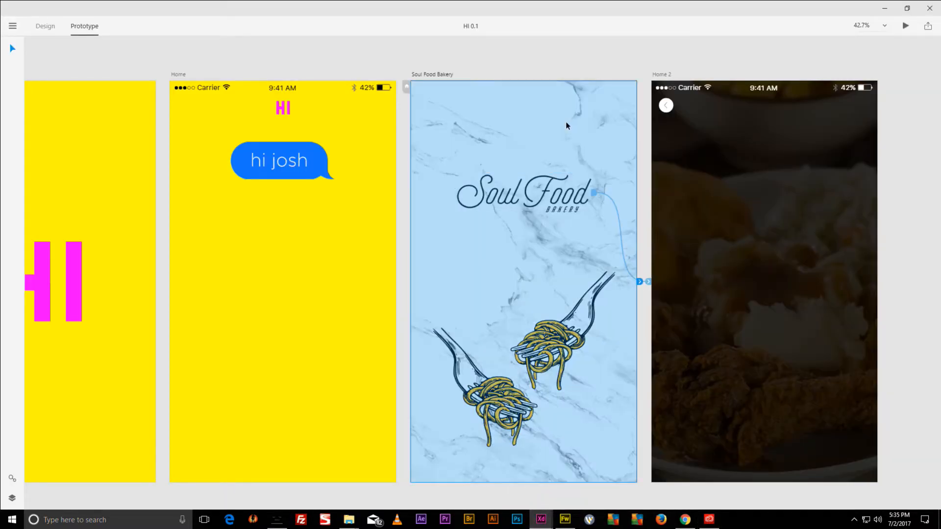
drag(563, 113, 375, 74)
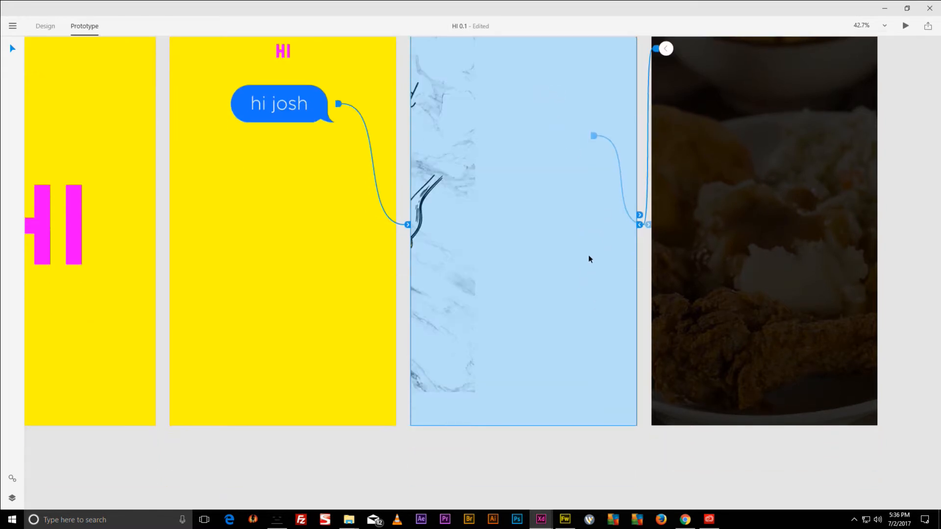
scroll(588, 258, down, 3)
scroll(577, 263, up, 3)
scroll(532, 233, up, 2)
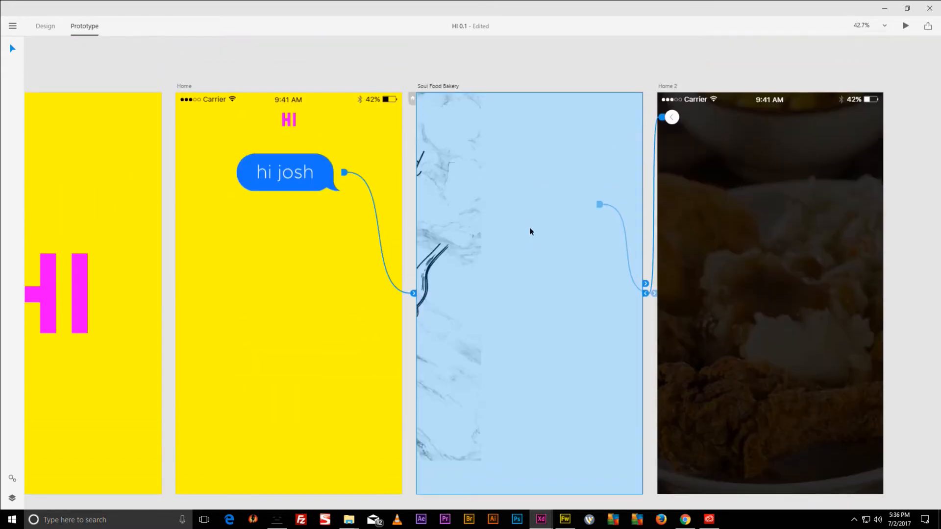
scroll(531, 234, down, 3)
scroll(531, 233, up, 3)
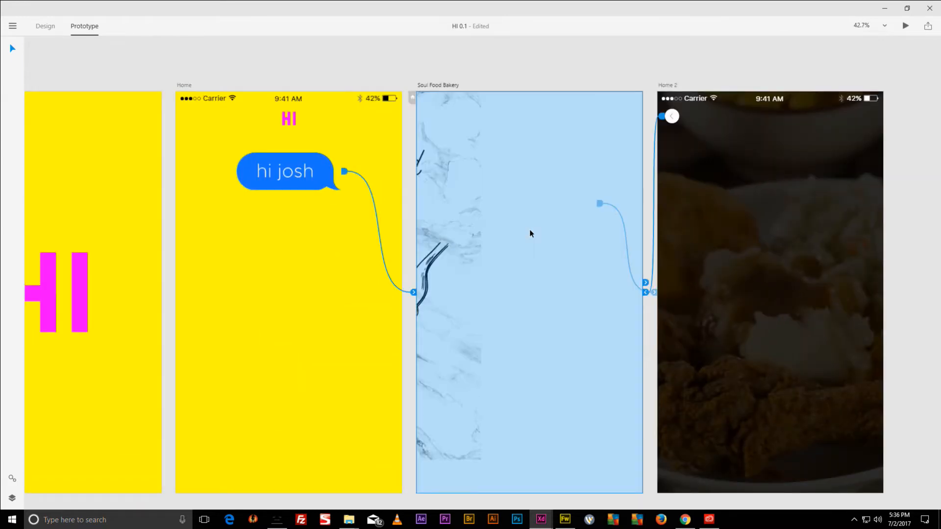
scroll(529, 233, down, 1)
drag(529, 233, 471, 191)
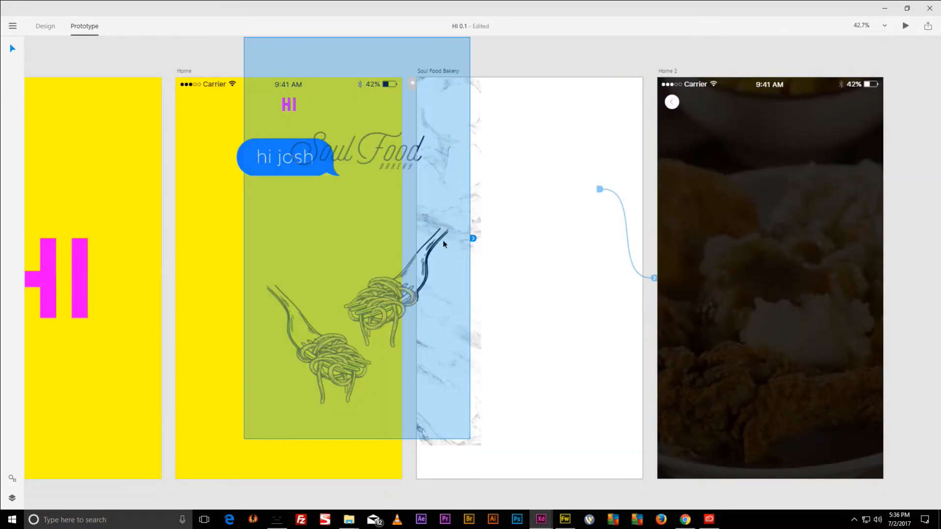
drag(442, 241, 510, 241)
drag(615, 282, 453, 179)
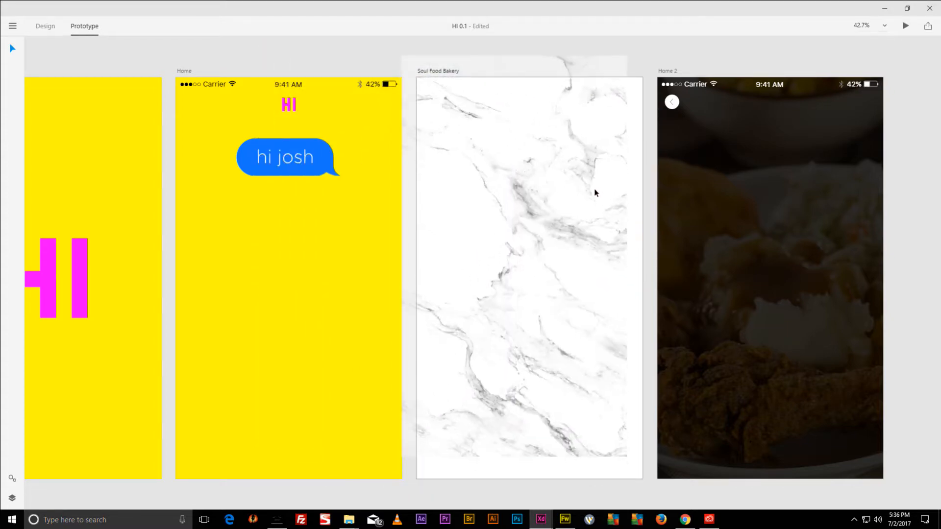
click(603, 205)
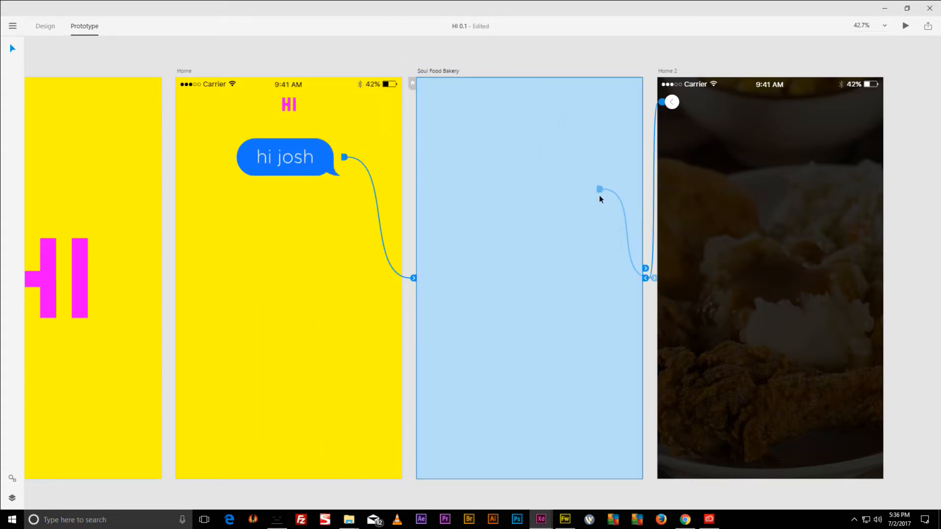
Switch to Fireworks and flatten the Soul Food logo, pasta forks and marble background into a single bitmap.
click(564, 518)
drag(583, 128, 304, 400)
key(a)
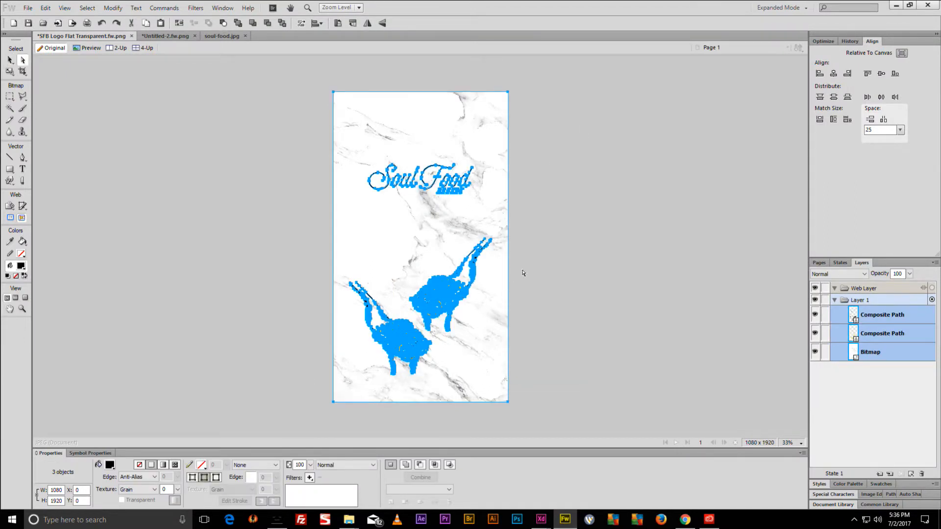
key(ctrl+e)
key(v)
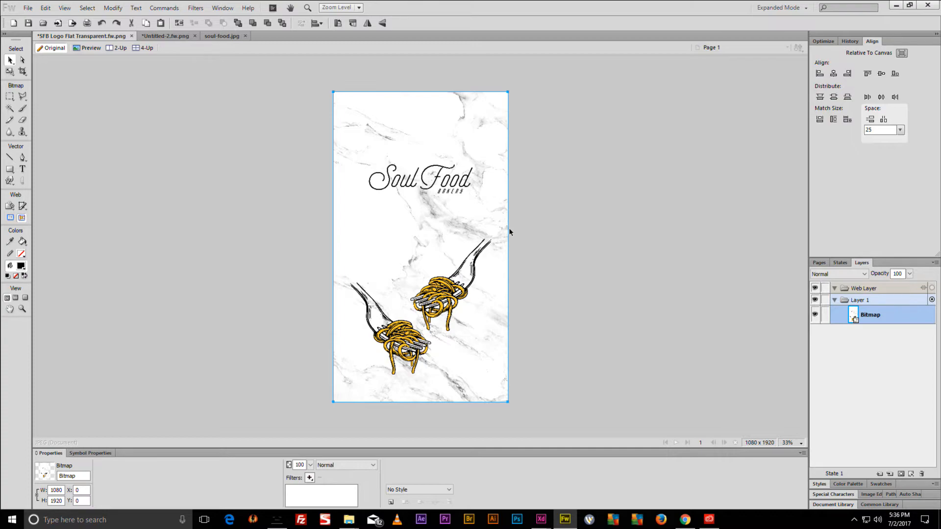
Return to the HI 0.1 prototype in Adobe XD and paste the flattened image into the Soul Food Bakery artboard.
key(alt+Tab)
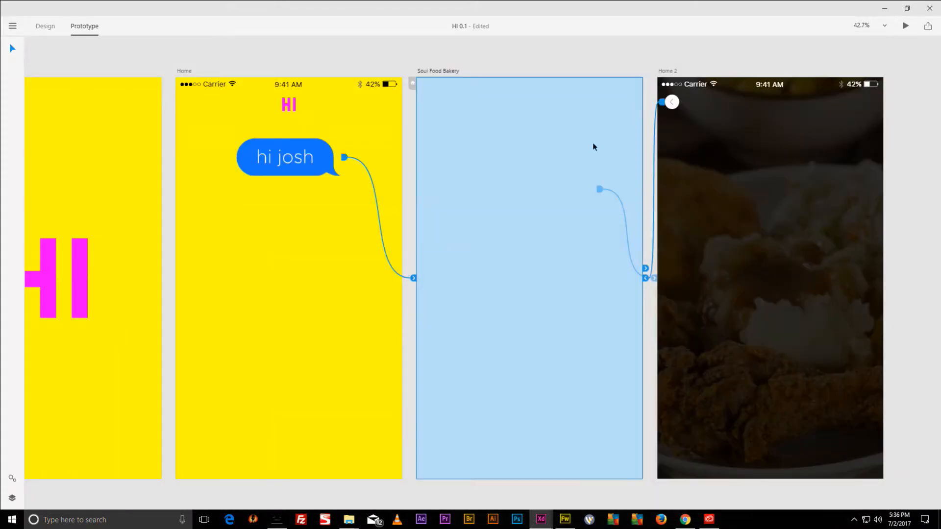
click(434, 71)
key(ctrl+v)
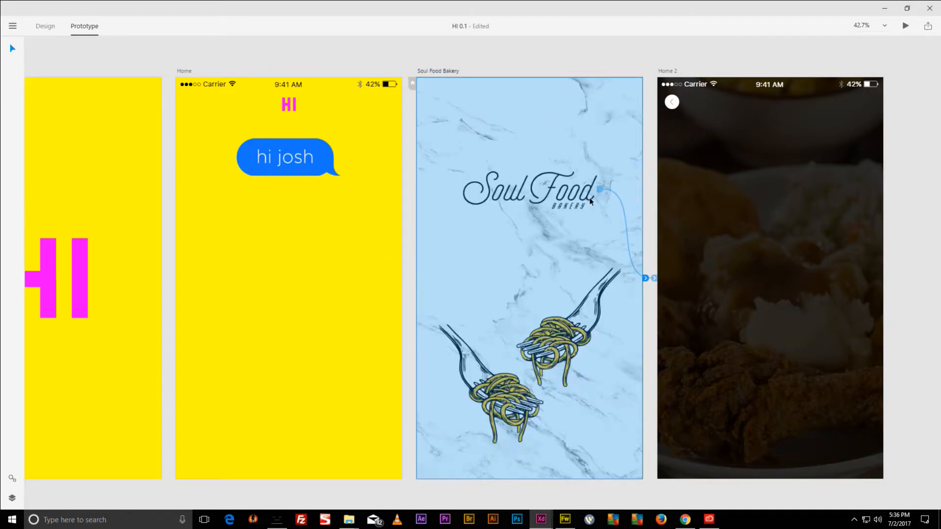
click(391, 60)
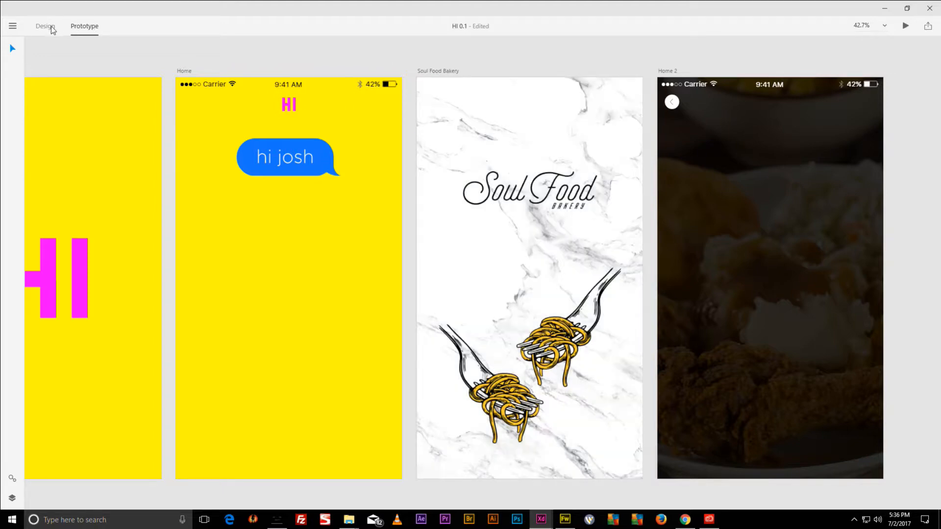
Select the linked hotspot over the Soul Food Bakery logo to check its connection to Home 2, and save the document.
click(583, 178)
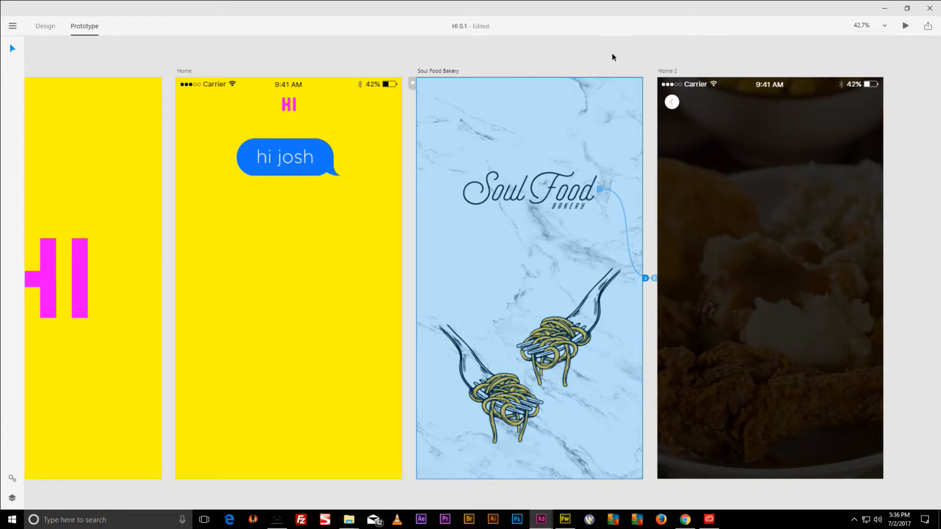
click(577, 175)
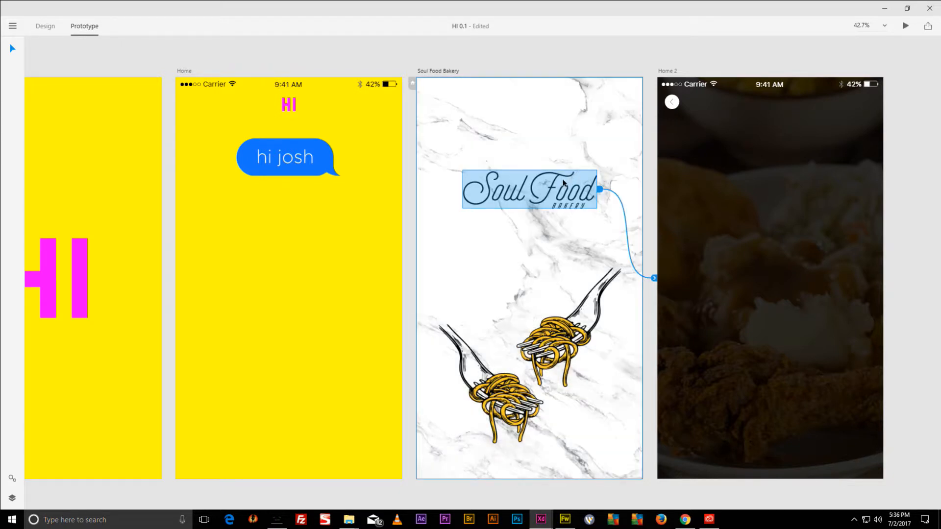
drag(562, 187, 560, 170)
click(561, 173)
click(13, 27)
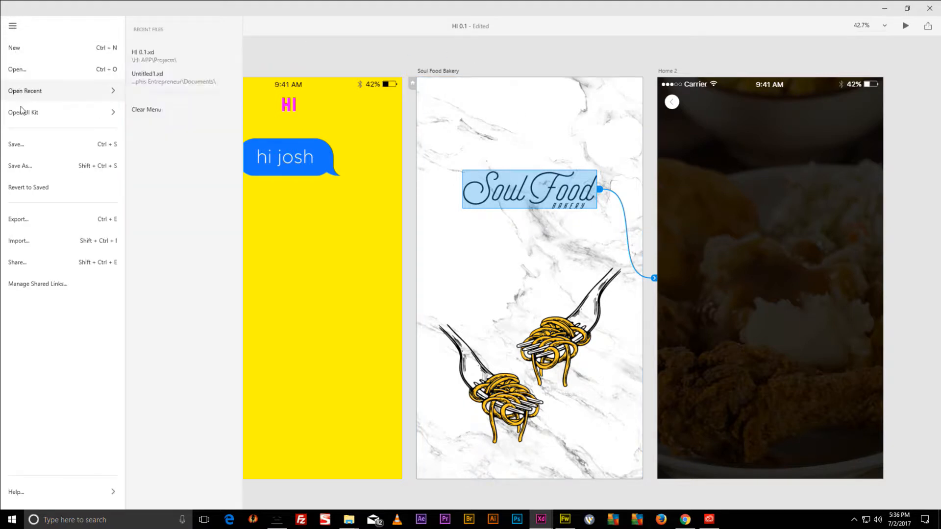
click(19, 143)
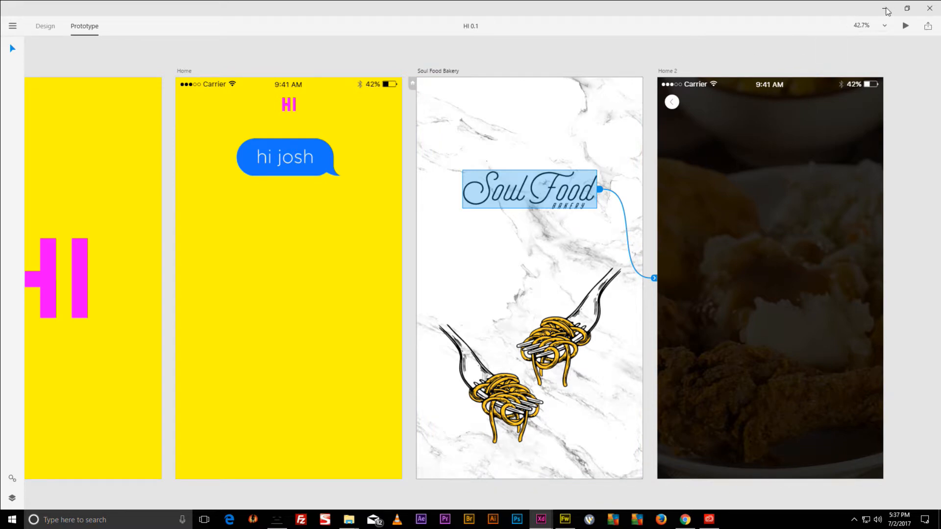
Preview the prototype from the Soul Food Bakery artboard, testing the logo link and the back button twice.
click(905, 26)
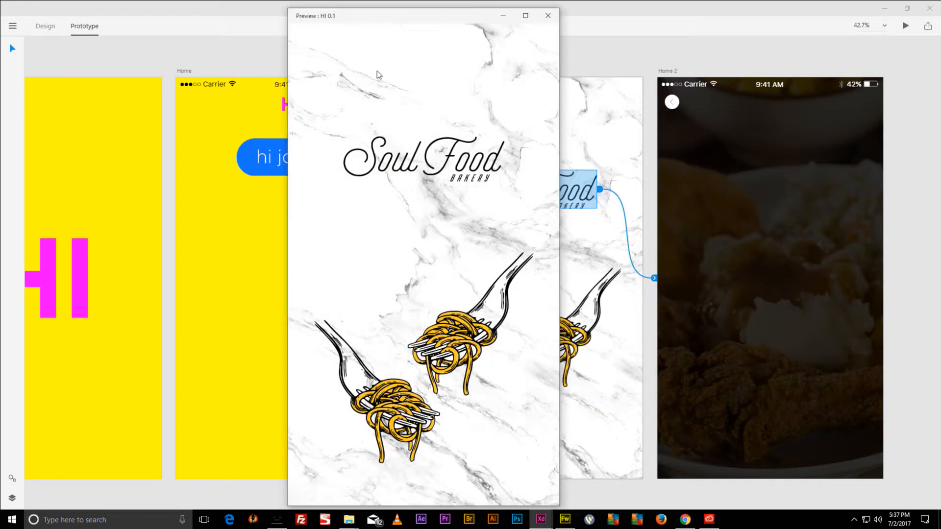
drag(343, 18, 387, 19)
click(495, 157)
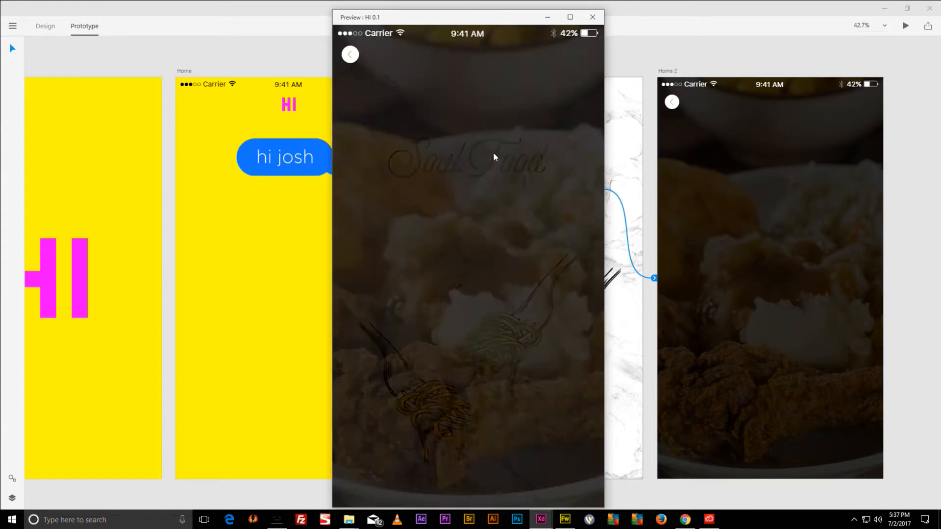
click(351, 55)
click(442, 148)
click(343, 54)
click(547, 18)
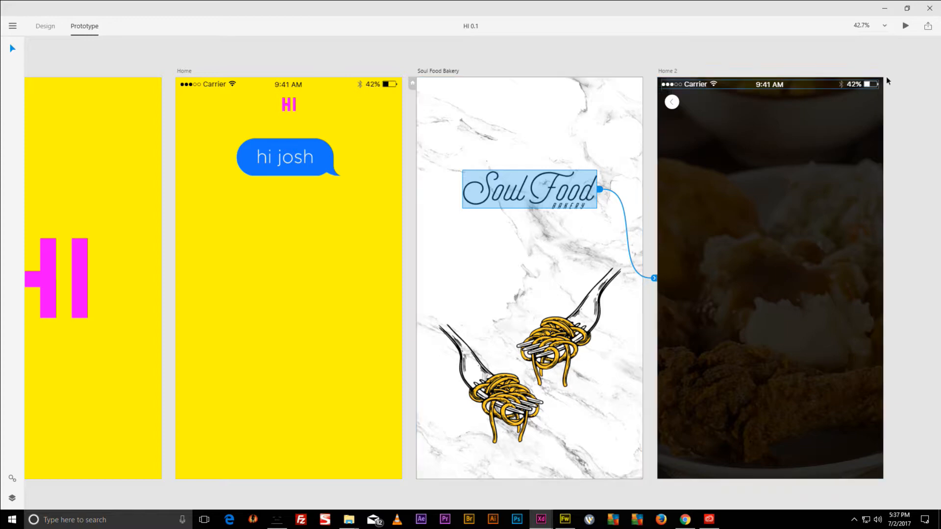
Delete the old HI 0.1.xd from the Creative Cloud Files folder and check that the open prototype is saved.
click(884, 9)
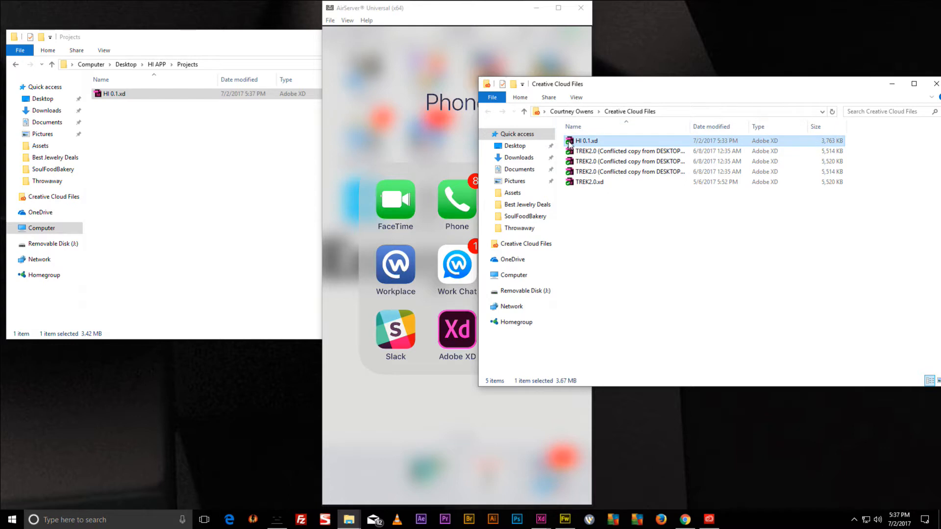
key(Delete)
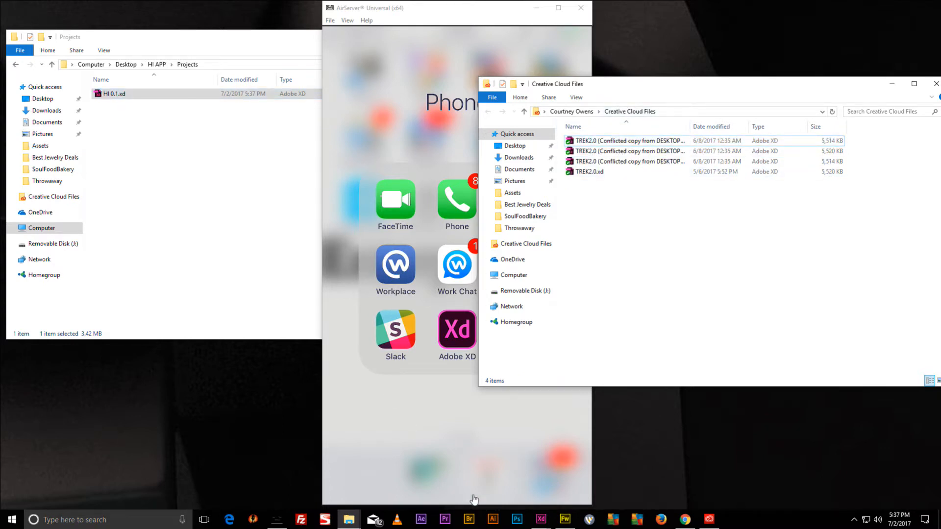
click(540, 519)
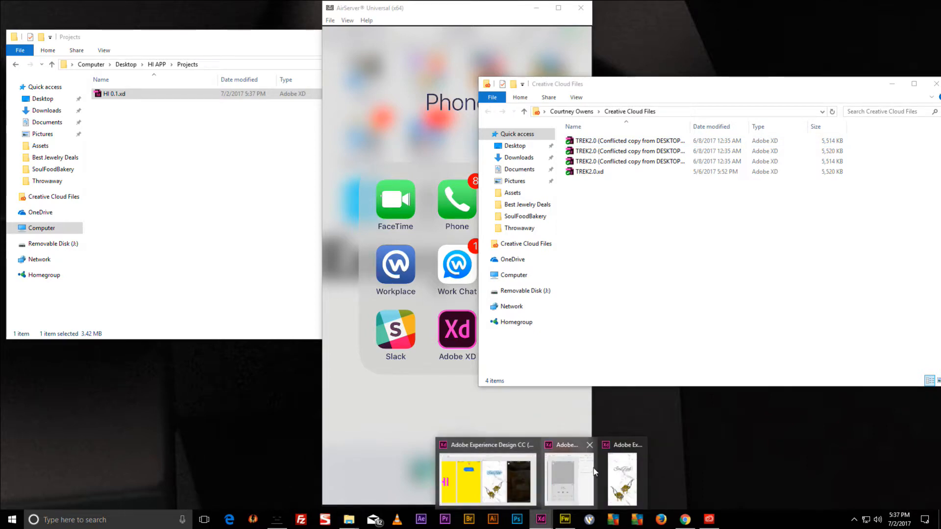
click(478, 444)
click(11, 30)
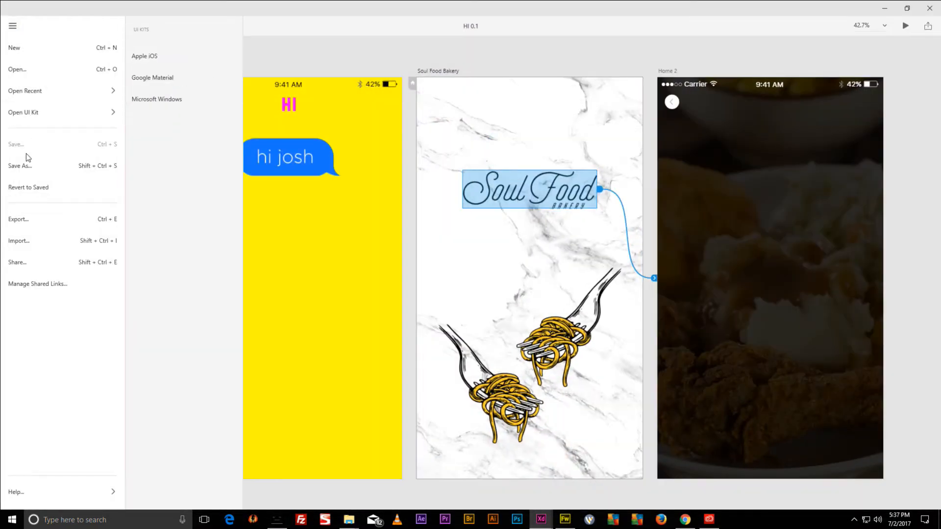
click(891, 9)
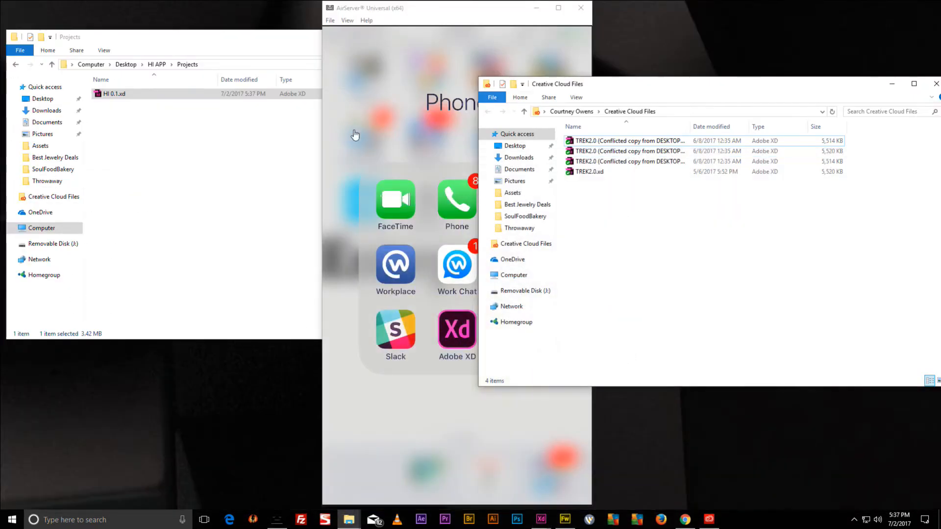
Copy HI 0.1.xd from the Projects folder into Creative Cloud Files and enlarge the file icons there.
drag(118, 98, 682, 234)
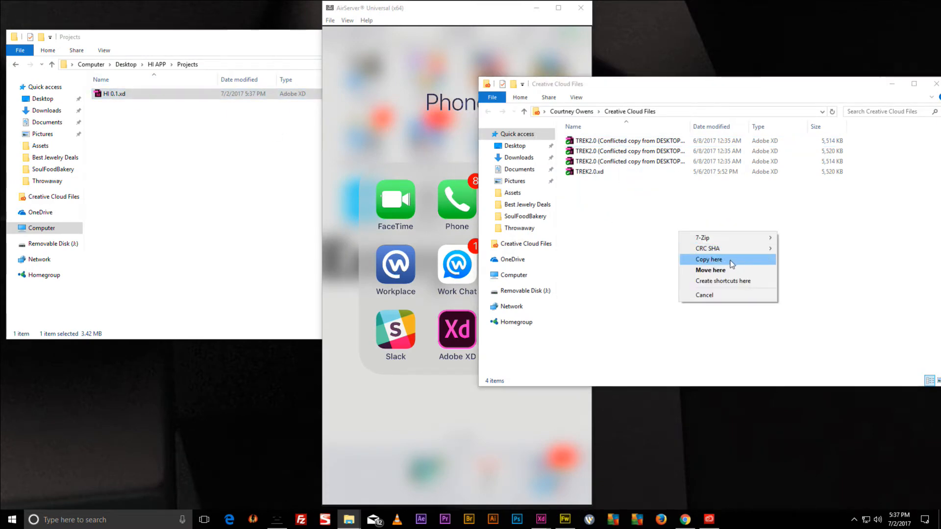
click(727, 261)
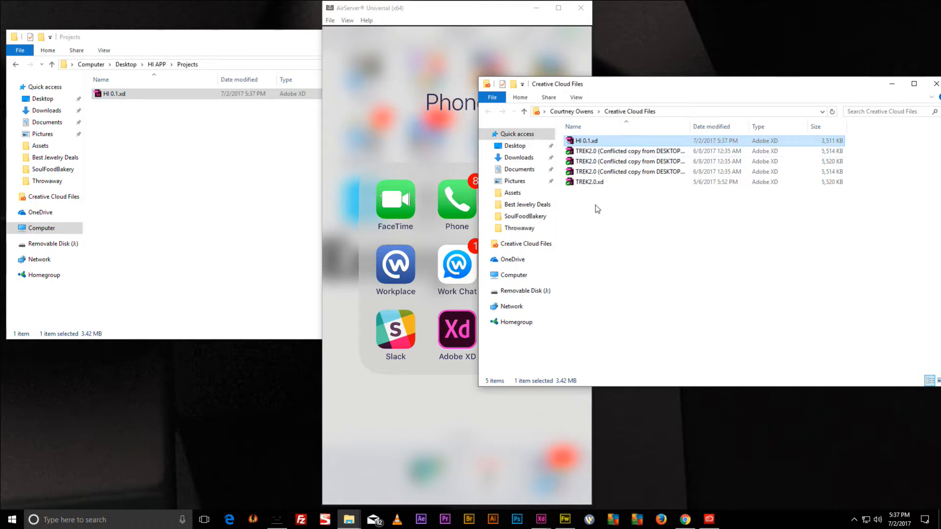
ctrl+scroll(602, 204, up, 5)
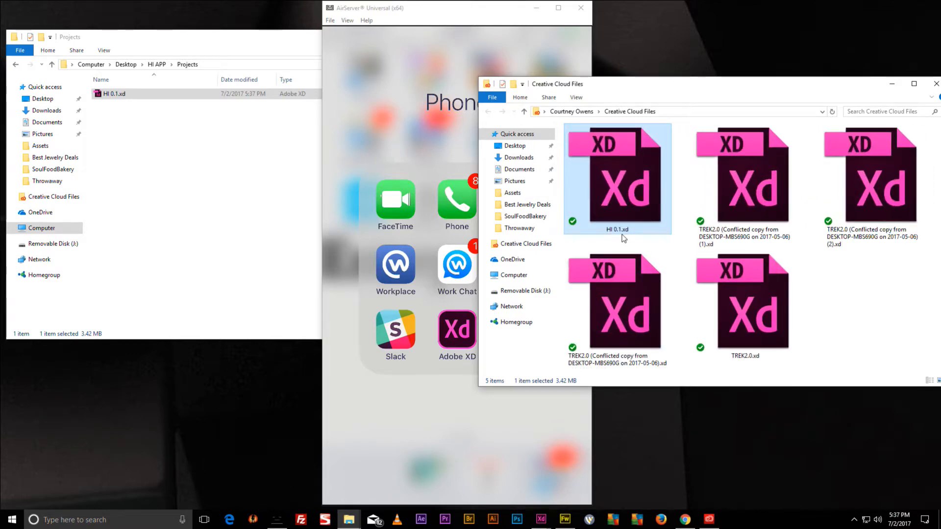
ctrl+scroll(627, 237, down, 1)
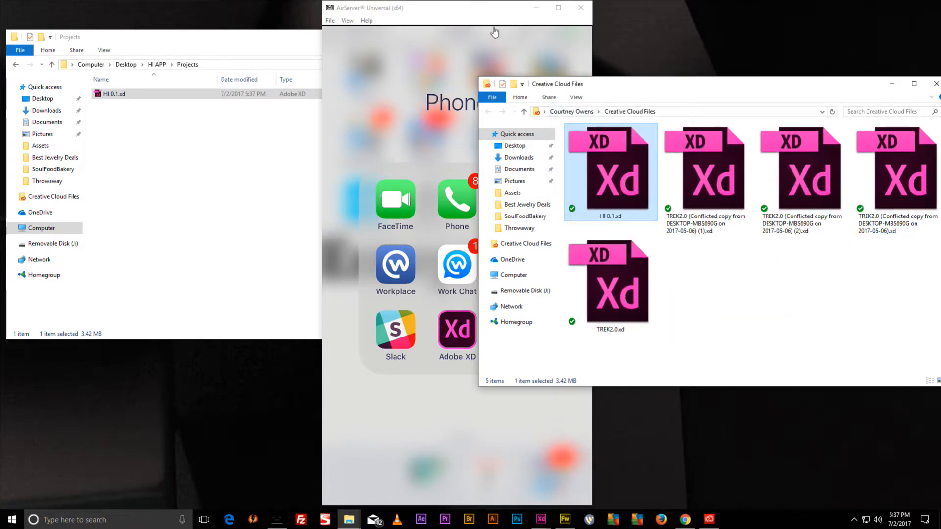
Show the phone mirror full-screen, browse the artboards of HI 0.1.xd on the phone and open Home 2.
click(482, 9)
double_click(405, 67)
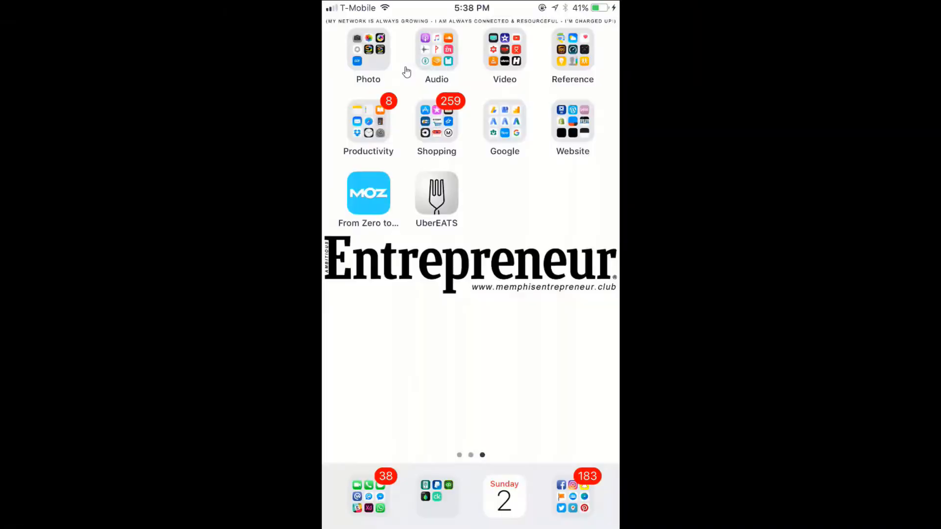
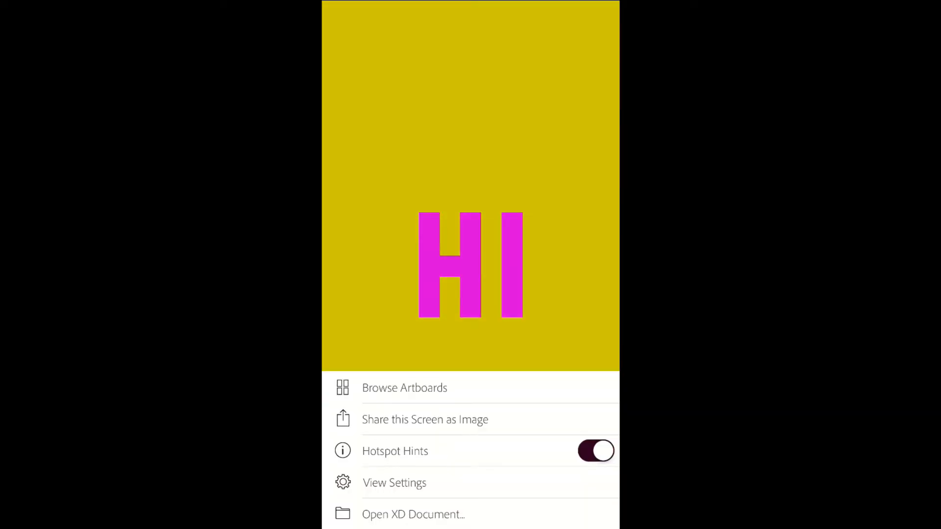
click(402, 386)
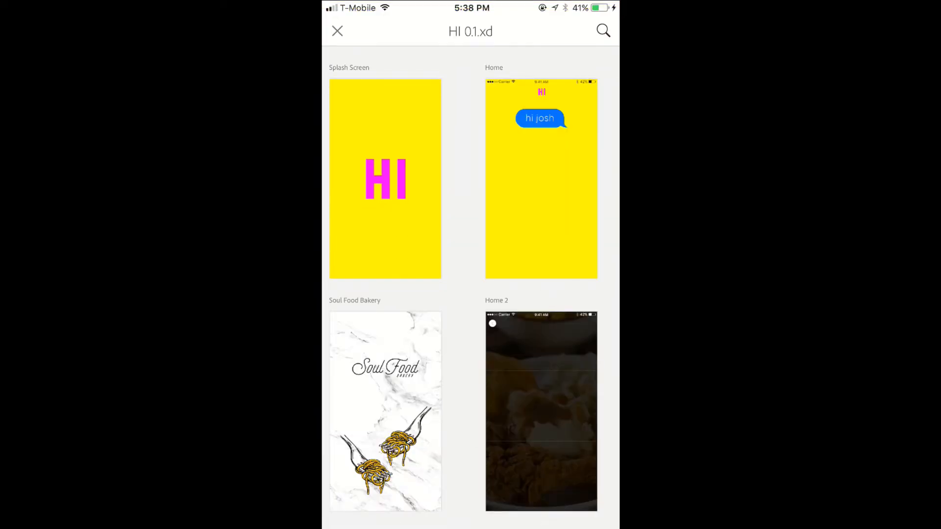
click(540, 411)
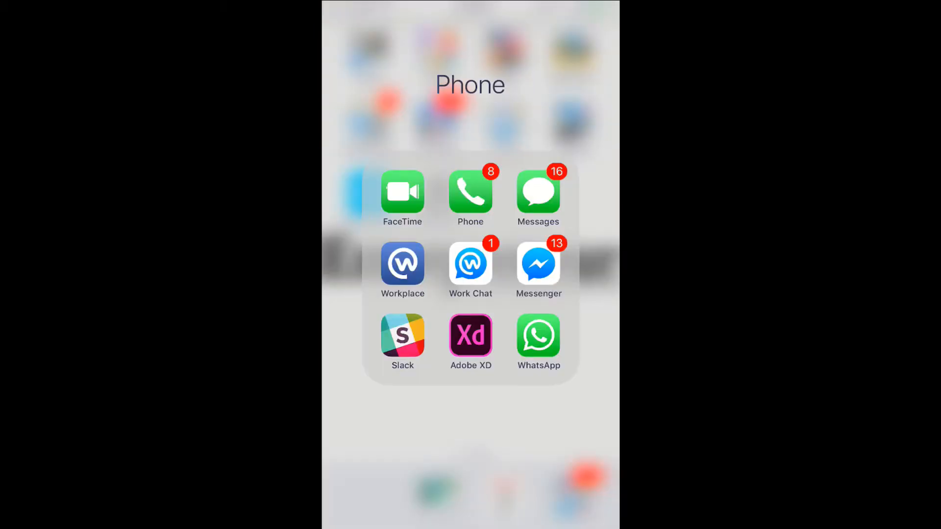
Close the phone mirror and return to the HI 0.1 prototype in Adobe XD with all artboards fitted in view.
key(Escape)
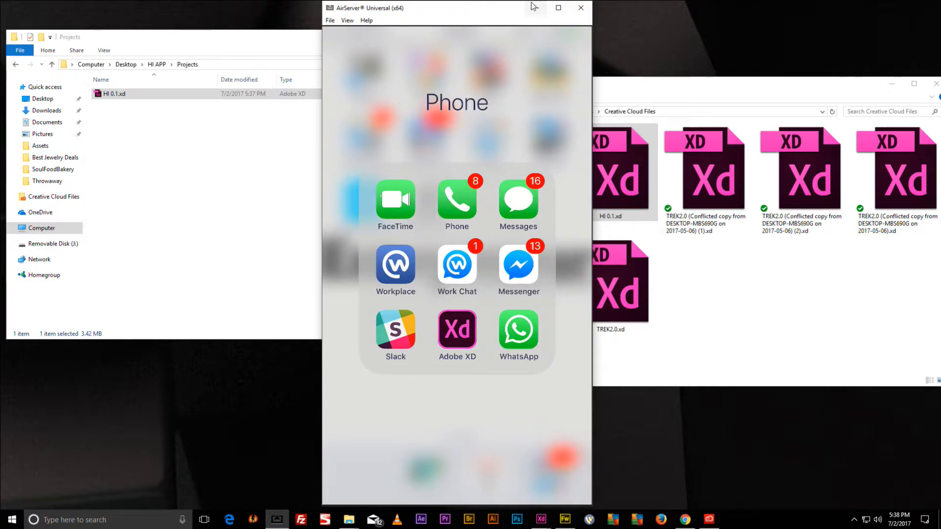
click(581, 10)
drag(323, 42, 323, 18)
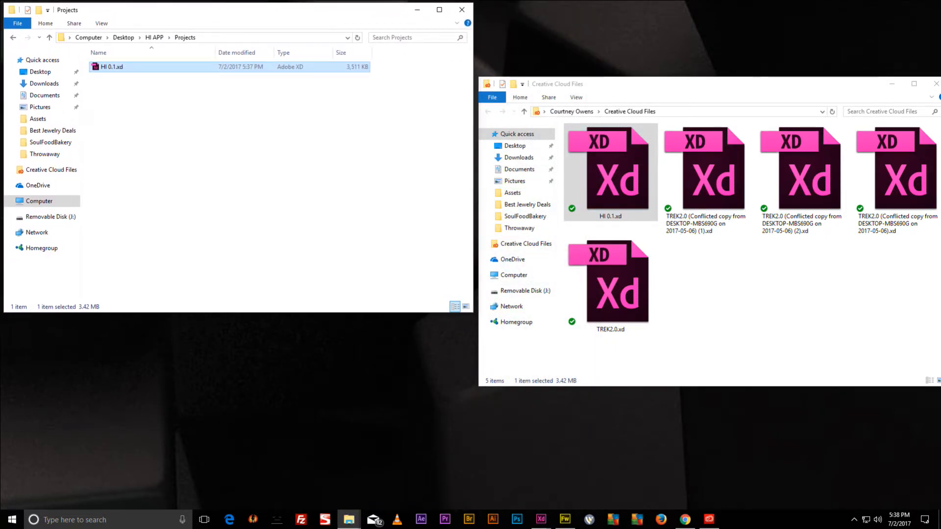
mouse_move(544, 518)
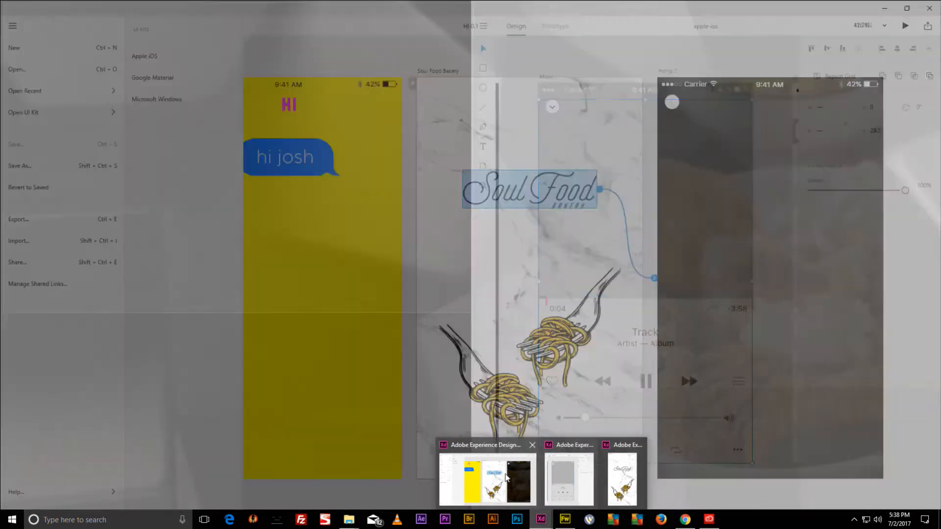
click(518, 475)
key(ctrl+0)
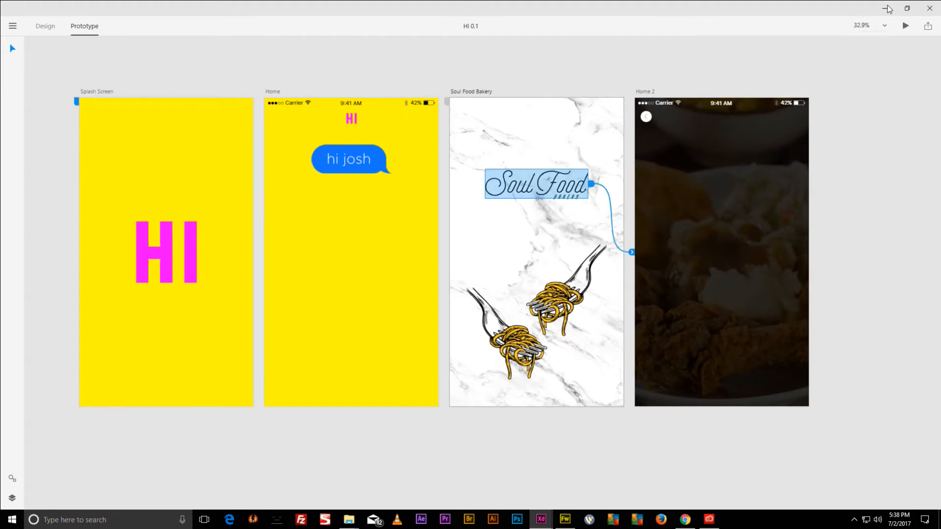
Preview the Soul Food Bakery artboard and close the preview.
click(905, 26)
mouse_move(484, 25)
mouse_down()
mouse_move(529, 24)
mouse_move(494, 24)
mouse_up()
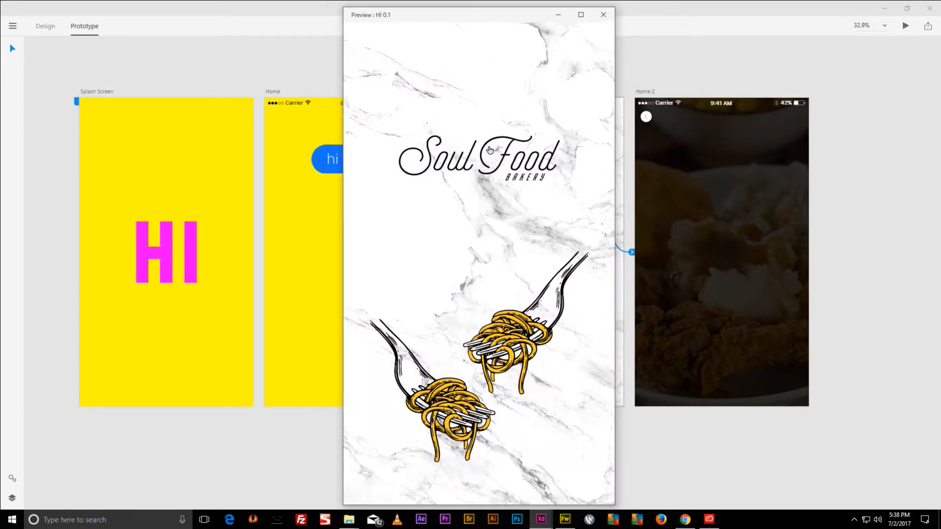
click(603, 15)
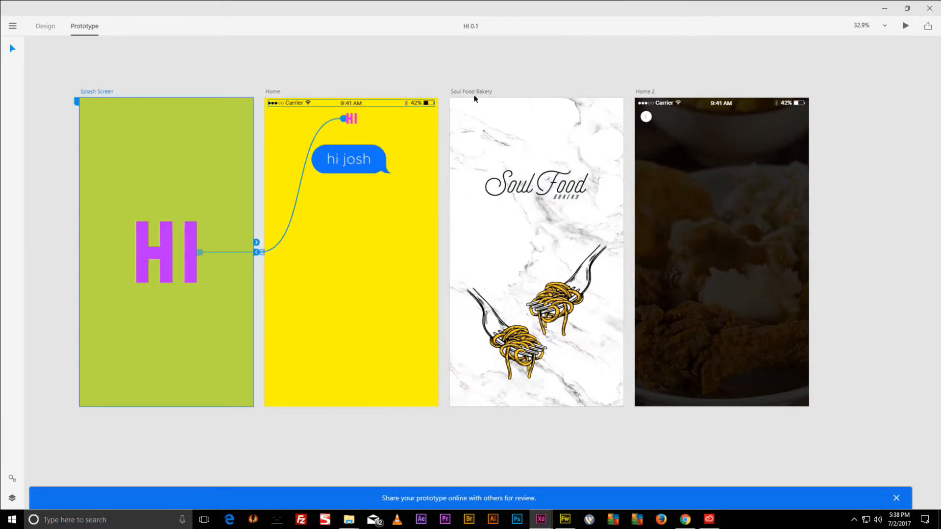
Preview the prototype from the Splash Screen, following the links through Home and Soul Food Bakery to Home 2.
click(905, 27)
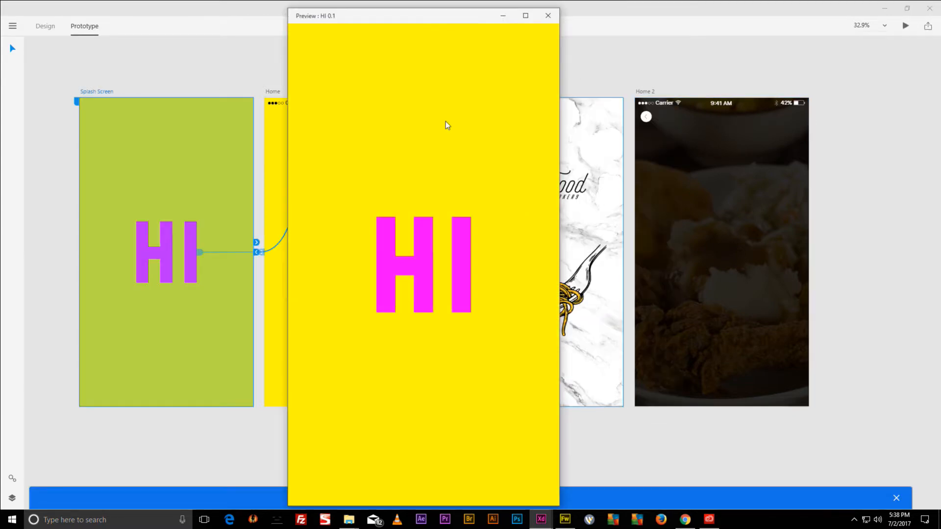
drag(428, 22, 472, 23)
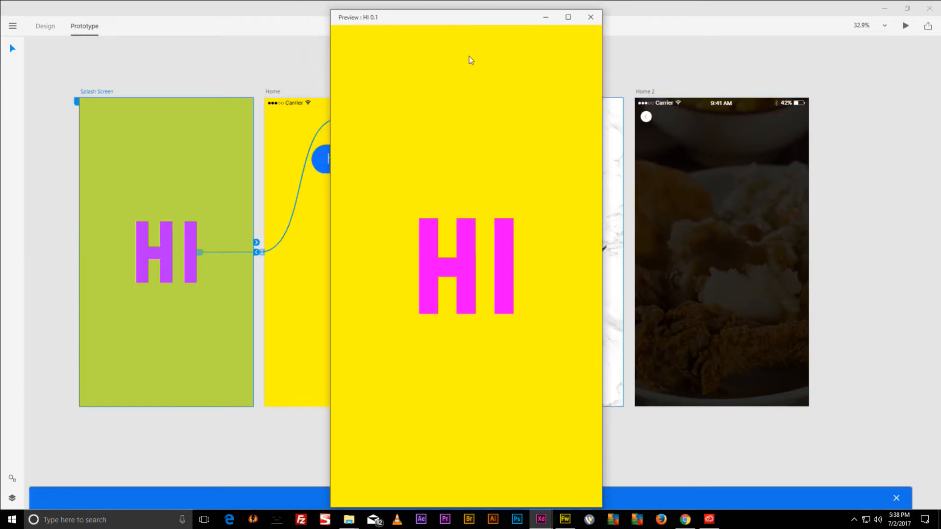
click(477, 246)
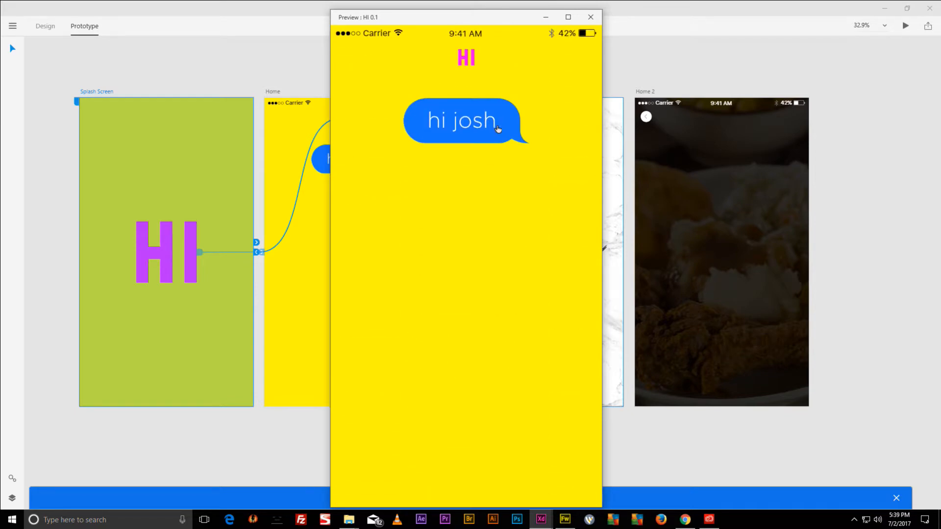
click(492, 125)
click(465, 168)
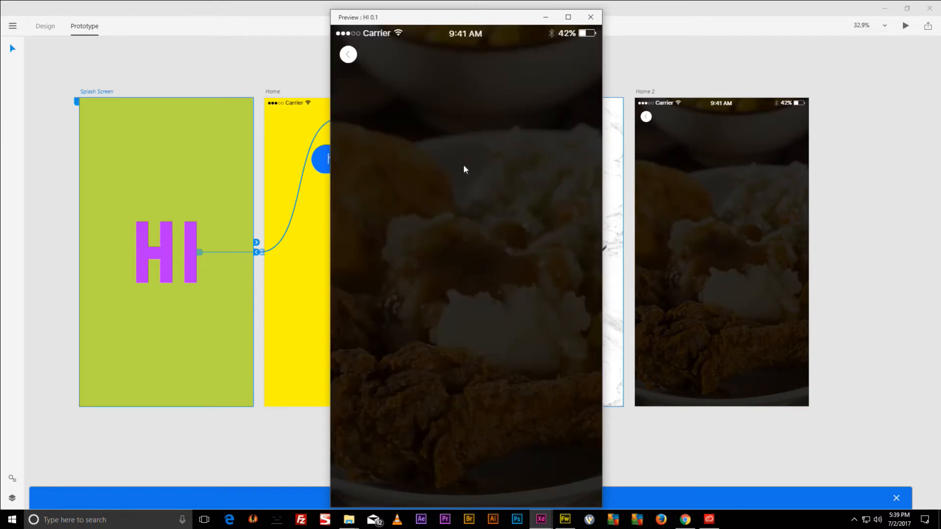
Minimize the design window and both file browser windows so only the prototype preview remains on the desktop, and nudge the preview upward.
click(884, 9)
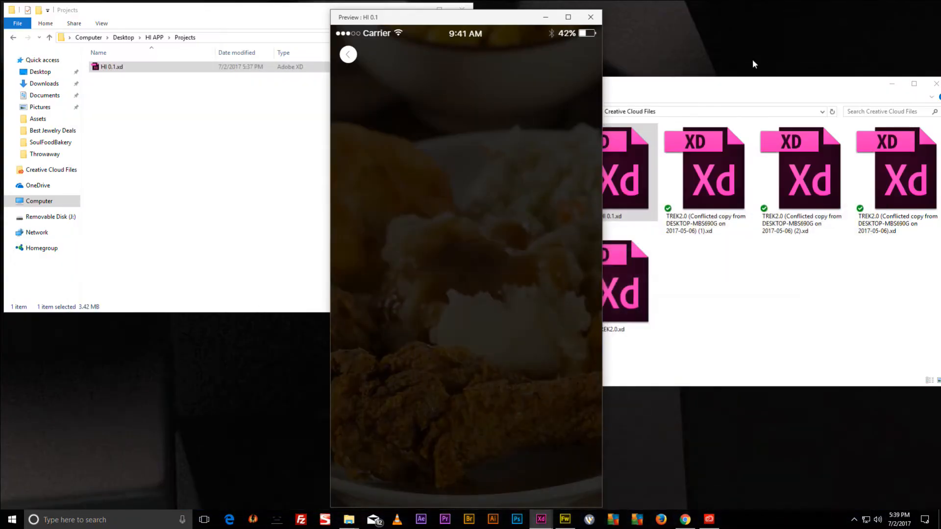
click(892, 84)
click(422, 6)
click(420, 10)
drag(429, 13, 430, 8)
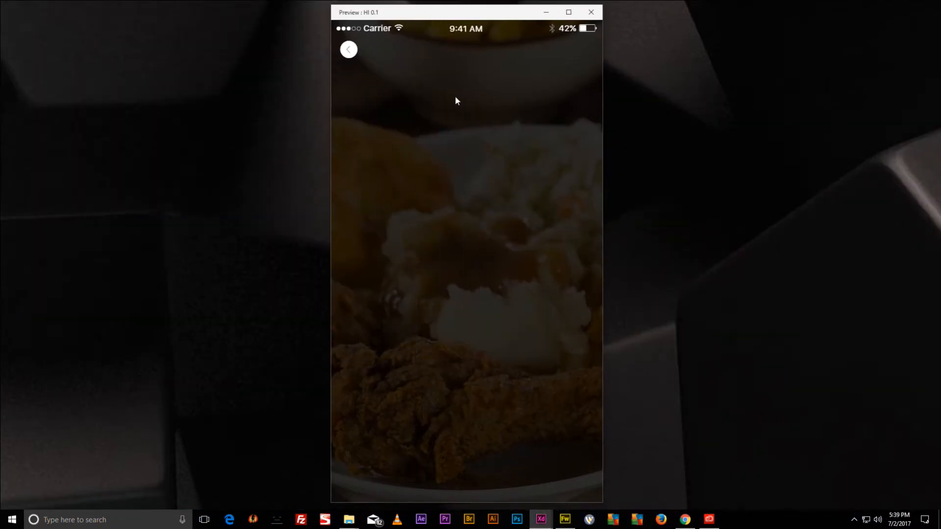
Test Home 2's back link to Soul Food Bakery in the preview, follow the forward and back links once more, and close the preview.
click(348, 49)
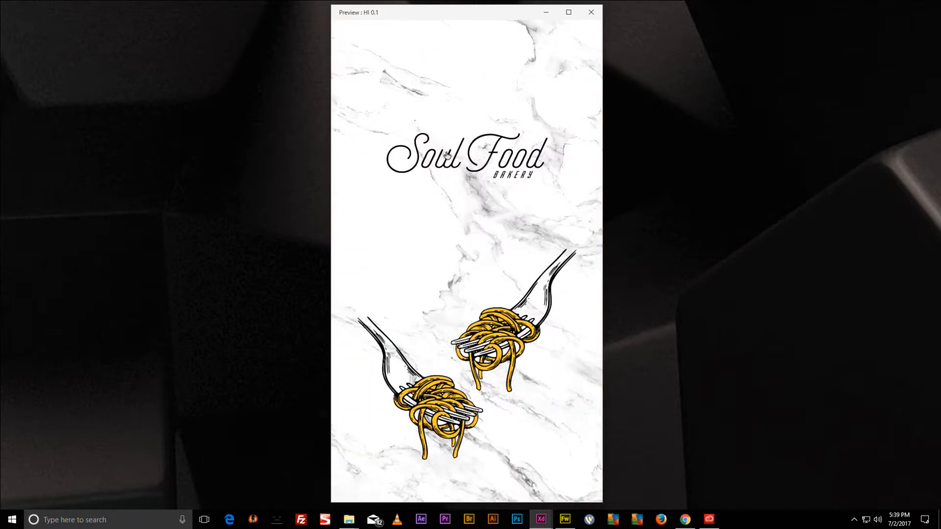
click(447, 163)
click(349, 55)
click(591, 11)
Restore the HI 0.1 window, preview again from the Splash Screen through to Home 2, test its back link, and close the preview.
mouse_move(544, 516)
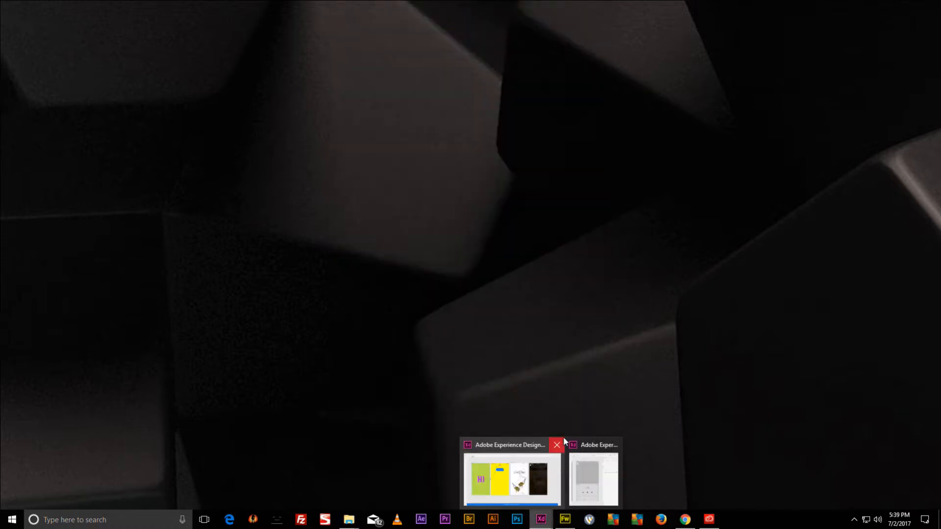
click(542, 472)
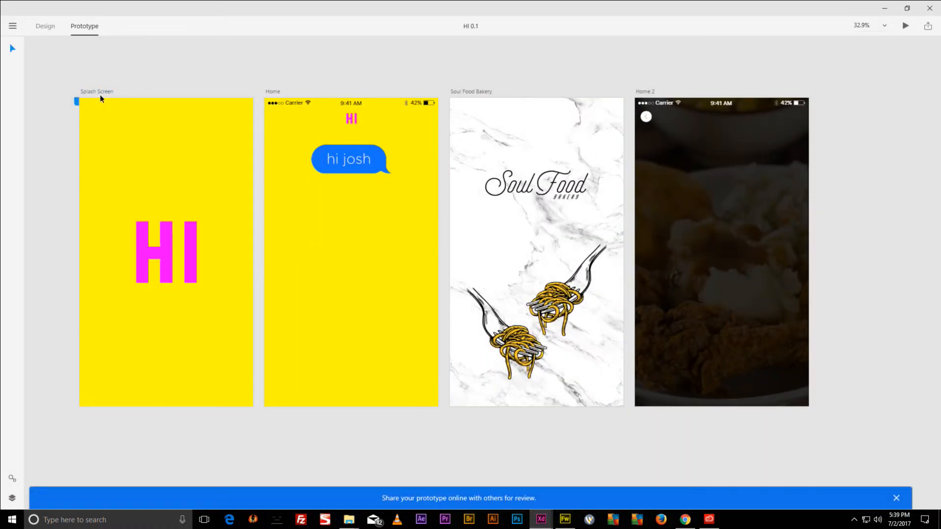
click(98, 93)
click(903, 27)
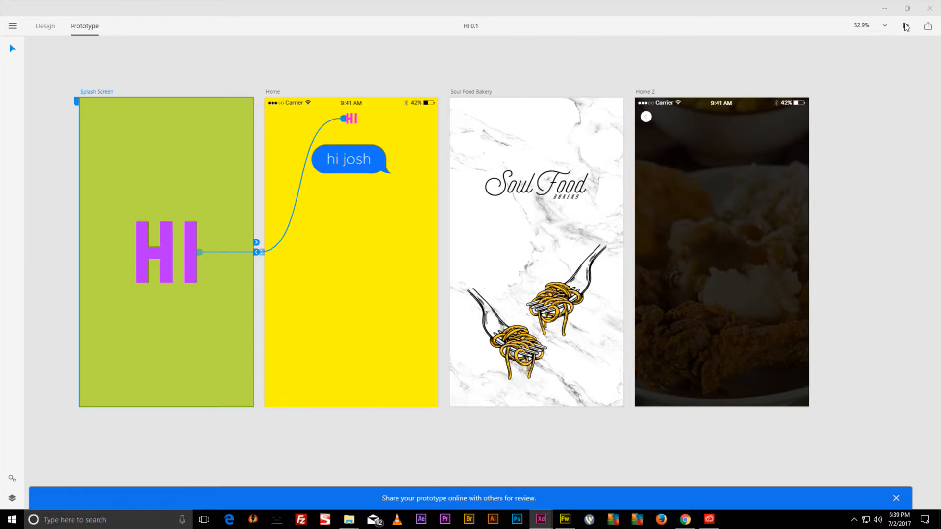
click(457, 245)
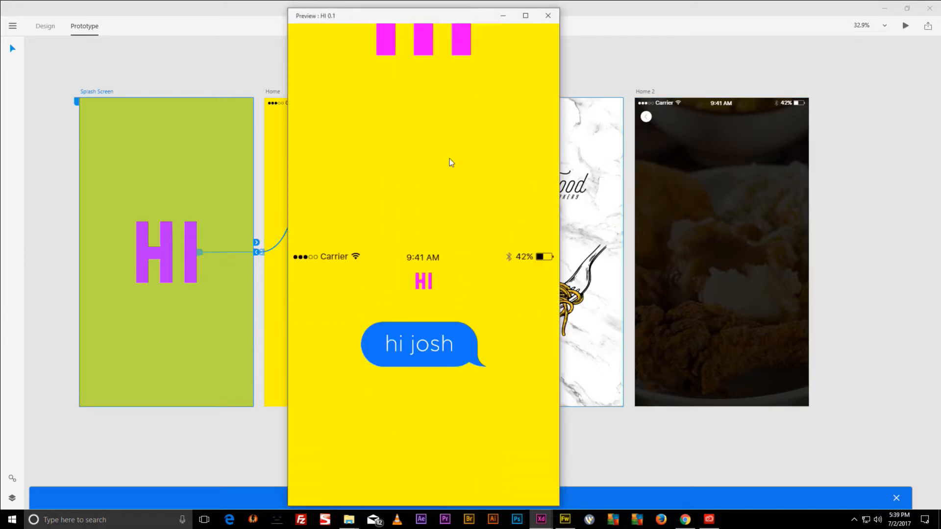
click(417, 113)
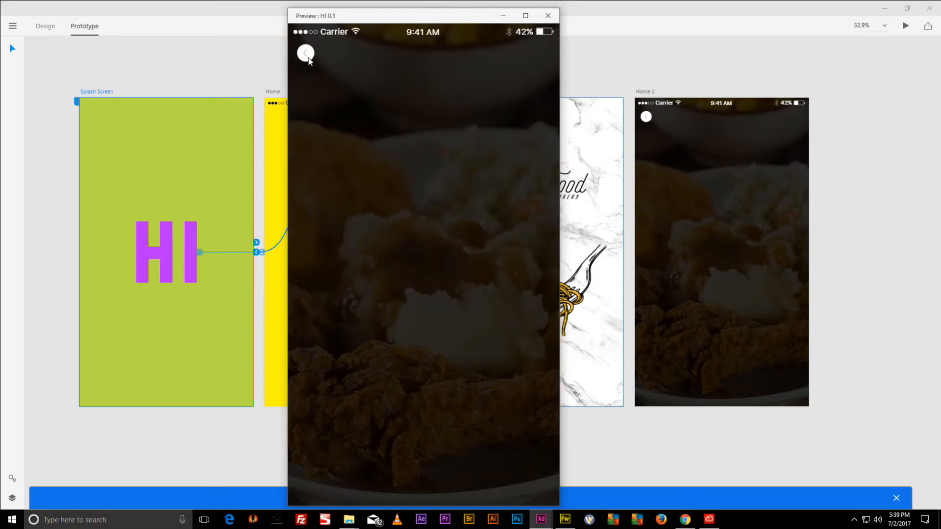
click(309, 57)
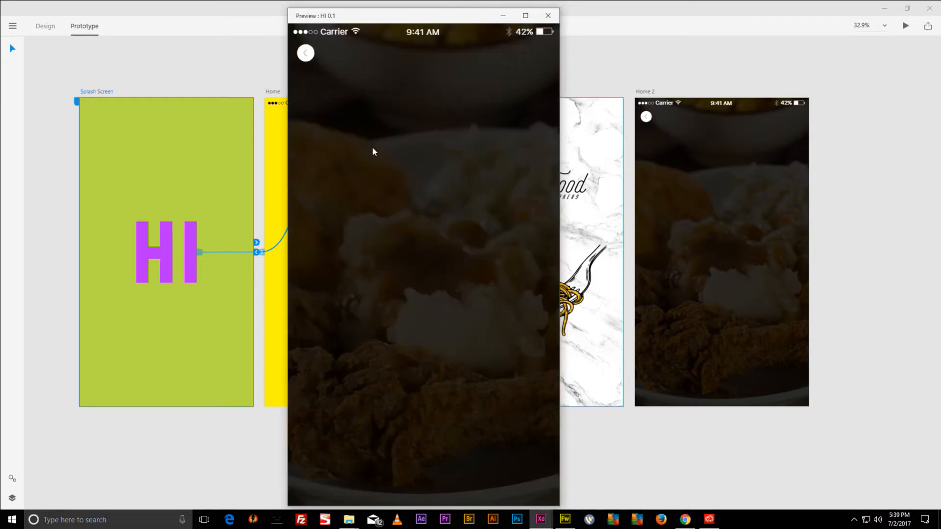
click(309, 57)
click(548, 16)
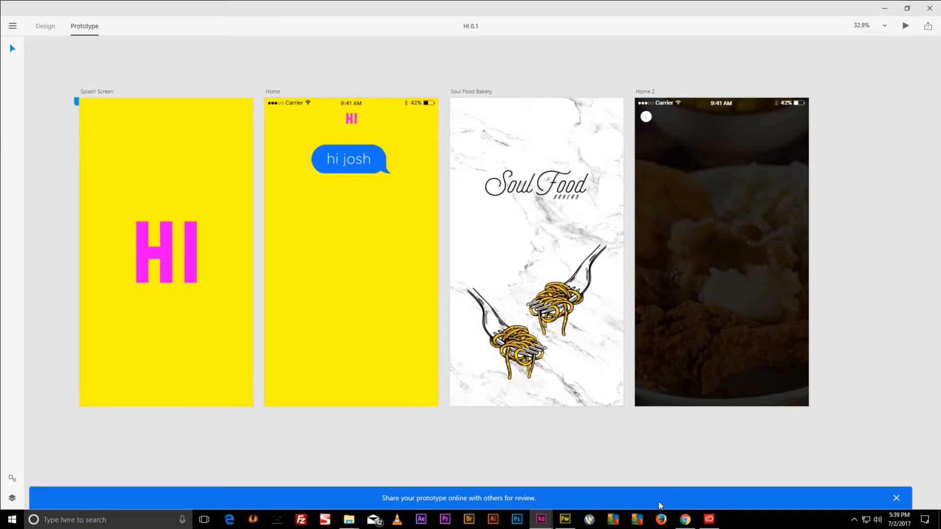
Dismiss the notice about sharing the prototype online and bring up the apple-ios UI kit at its News artboard.
click(896, 499)
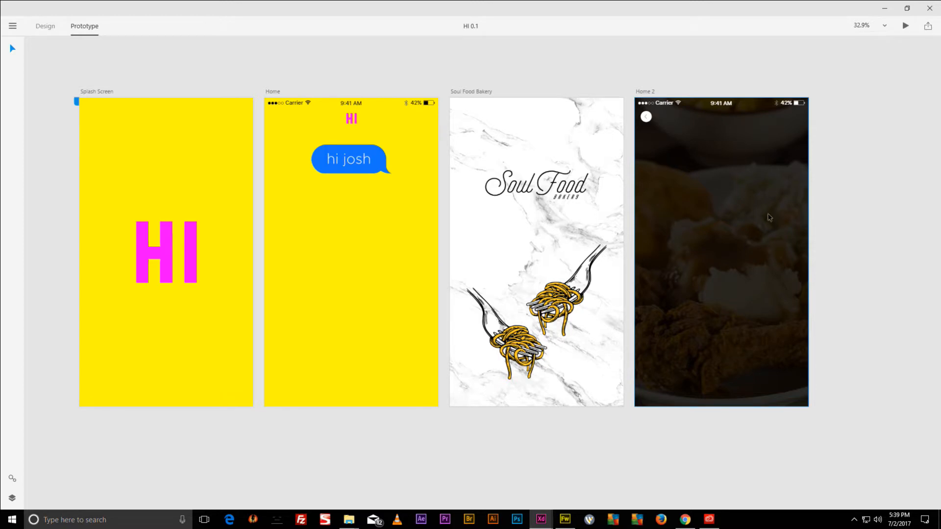
scroll(682, 164, right, 2)
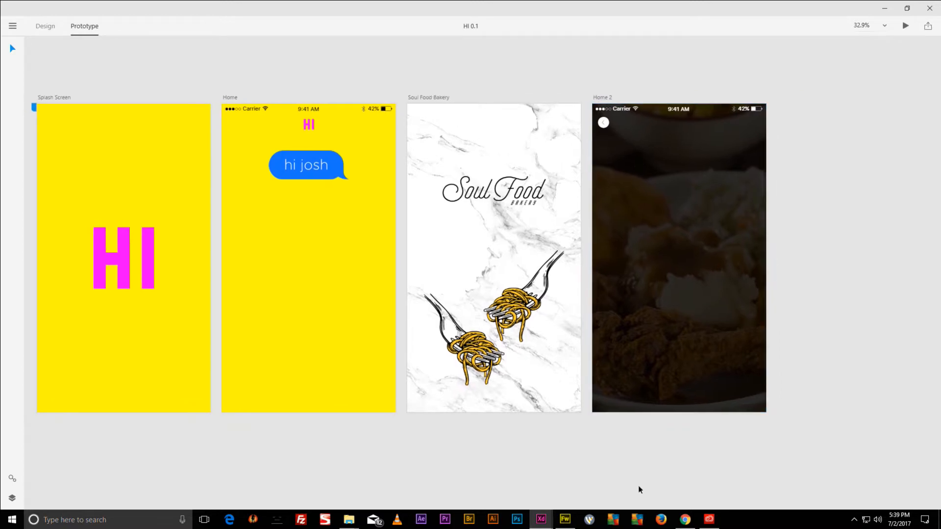
mouse_move(541, 520)
click(597, 477)
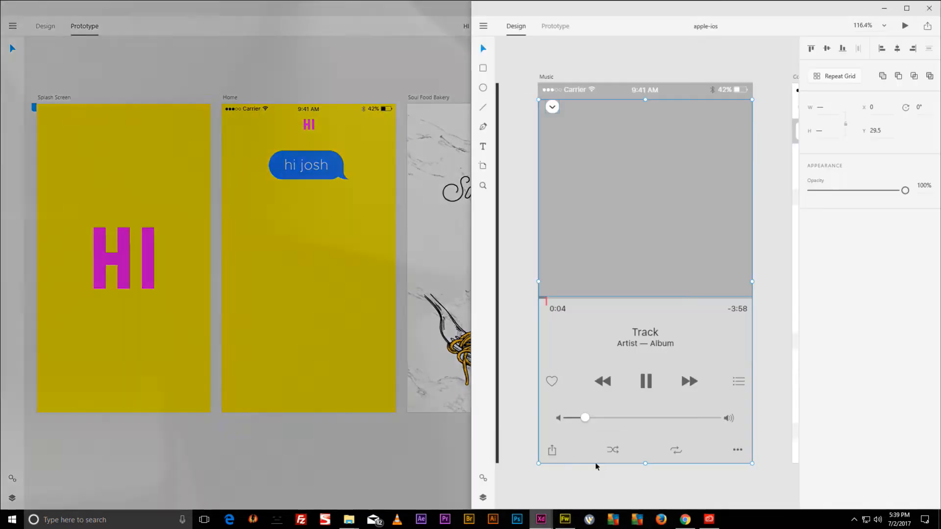
scroll(704, 97, right, 5)
scroll(529, 120, down, 3)
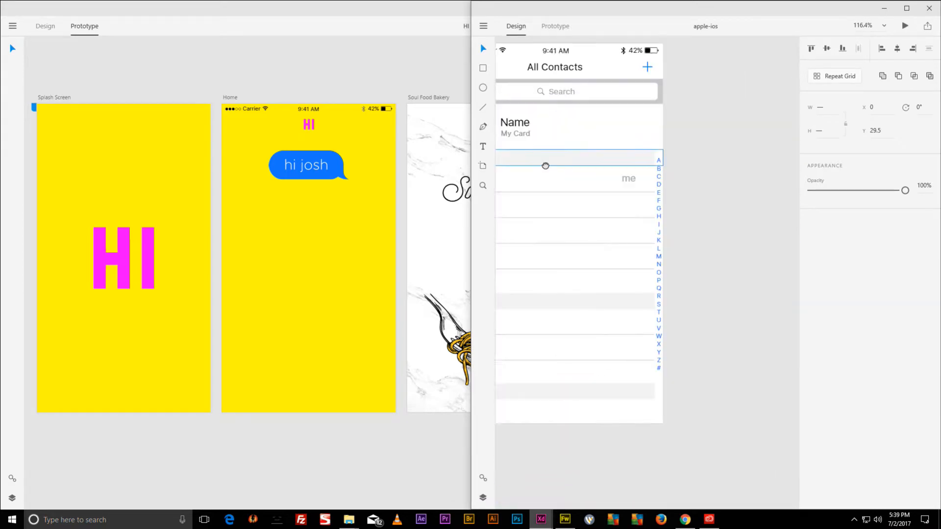
scroll(642, 330, down, 10)
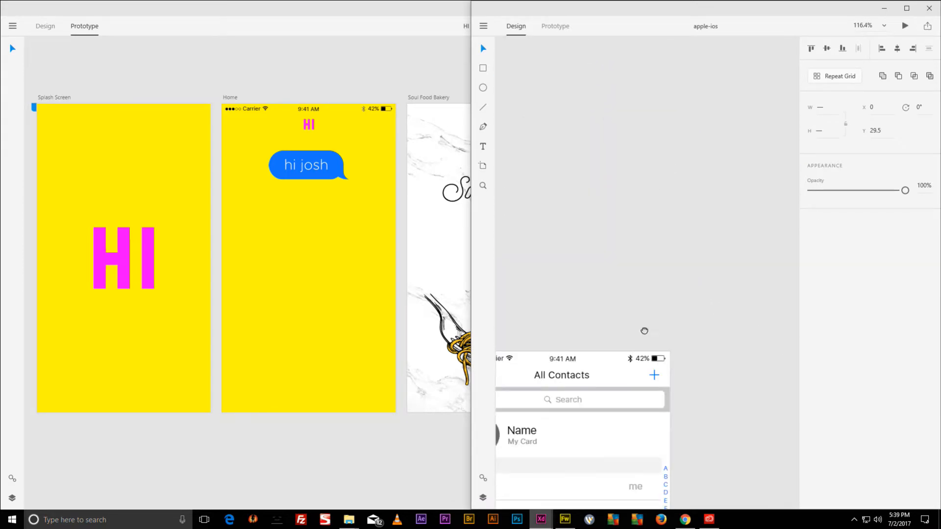
scroll(632, 321, up, 5)
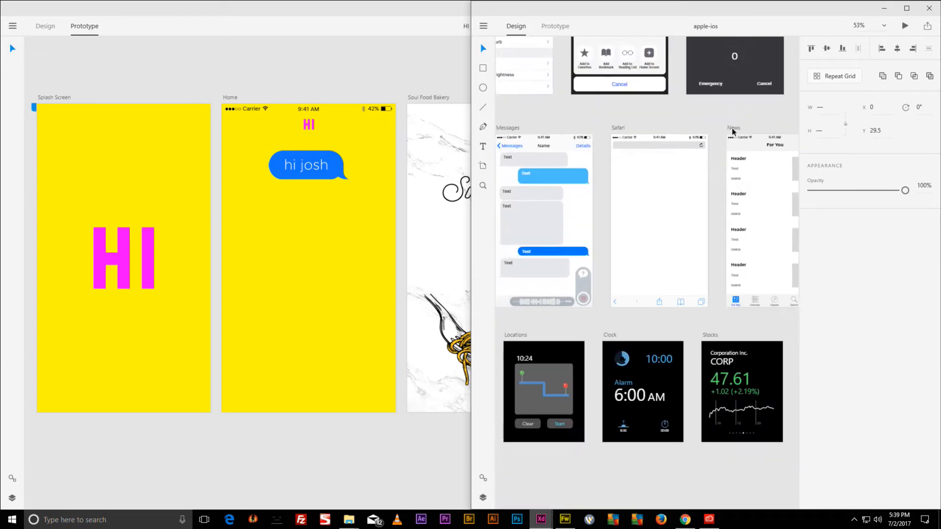
scroll(624, 216, down, 1)
scroll(624, 216, right, 1)
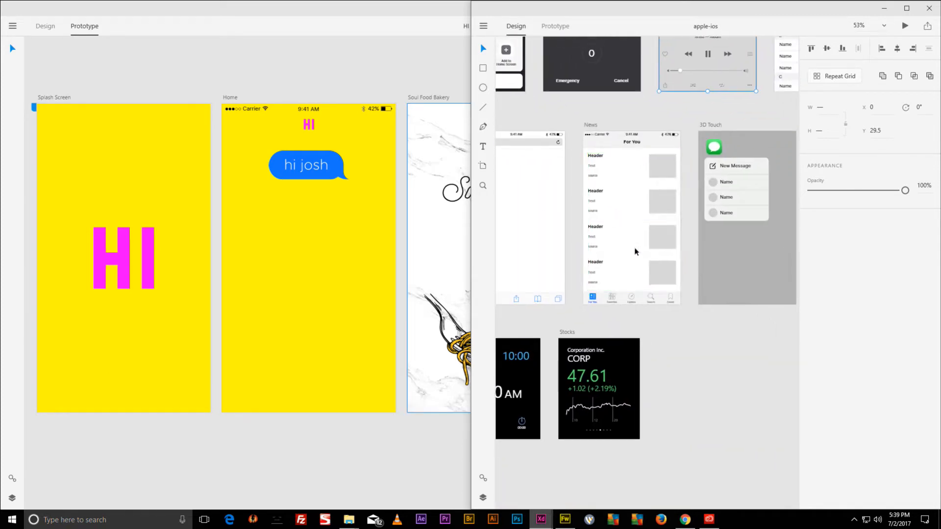
Copy the For You header, the article repeat grid and the tab bar from the News artboard.
click(619, 256)
scroll(621, 214, up, 3)
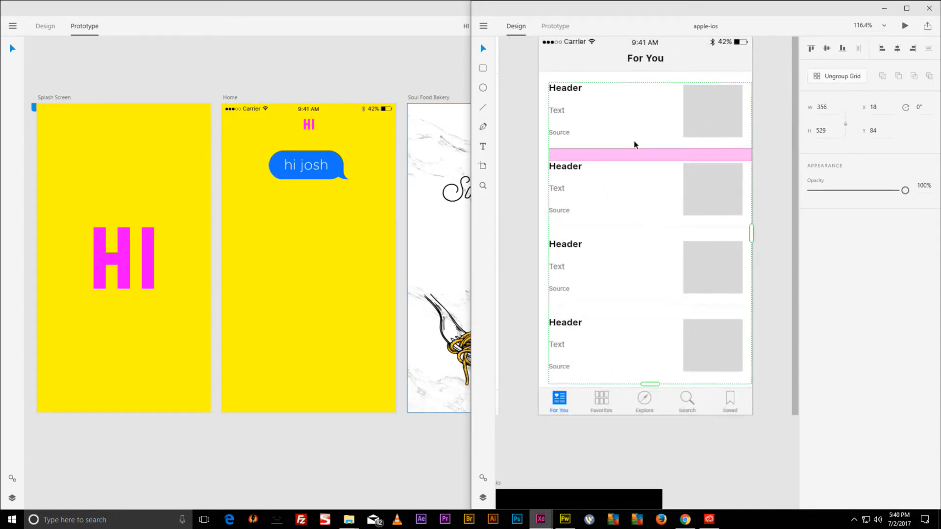
click(618, 74)
scroll(625, 172, up, 2)
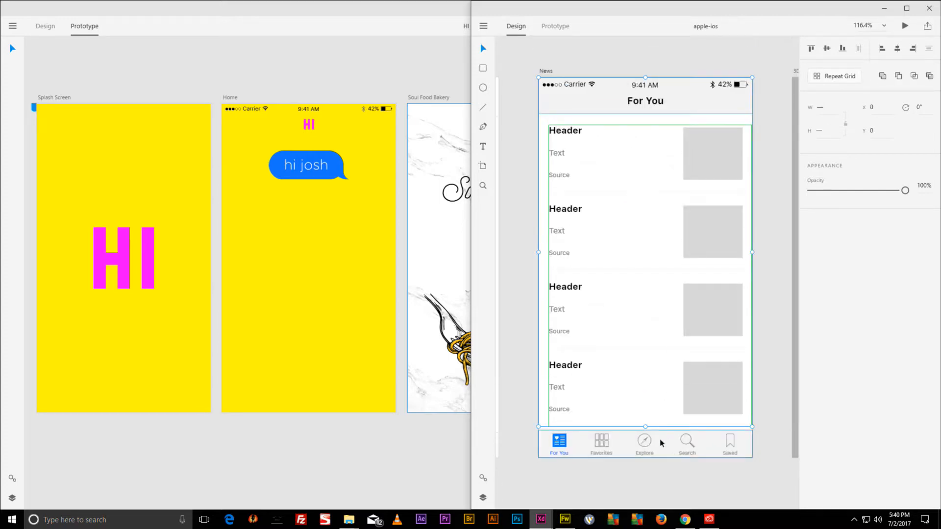
shift+click(557, 443)
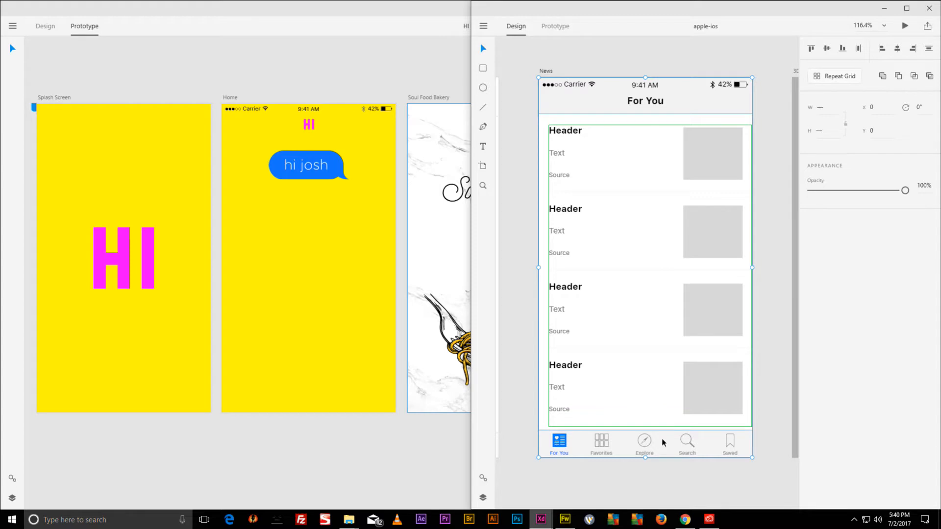
Paste the News elements at the upper-left corner of HI 0.1's Home 2 artboard and, in Design mode, scale them to fill it.
click(402, 41)
click(495, 190)
drag(549, 190, 608, 98)
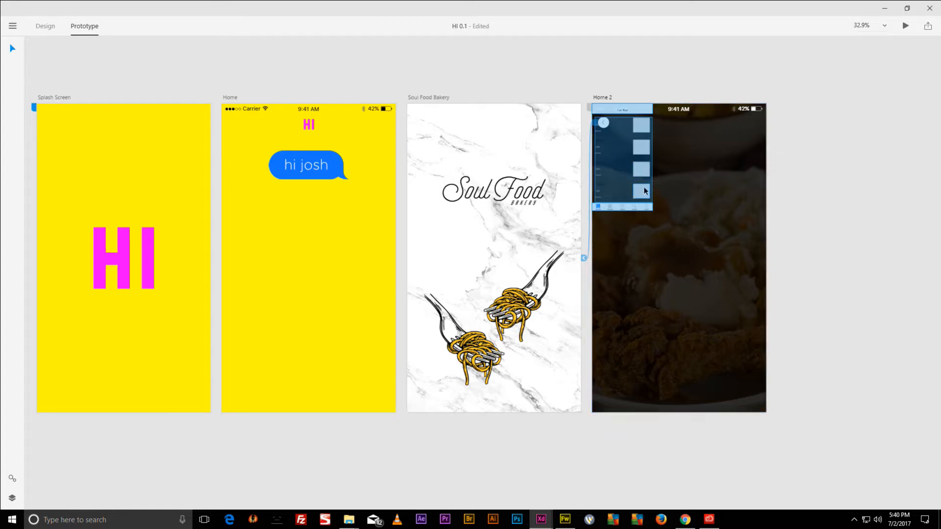
click(36, 30)
drag(653, 212, 770, 416)
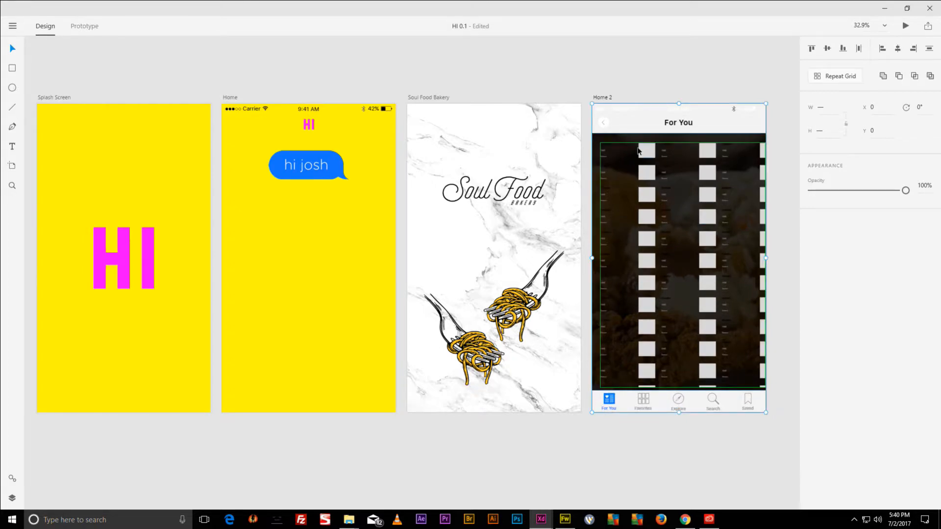
scroll(639, 155, up, 5)
scroll(639, 152, down, 3)
scroll(639, 152, up, 3)
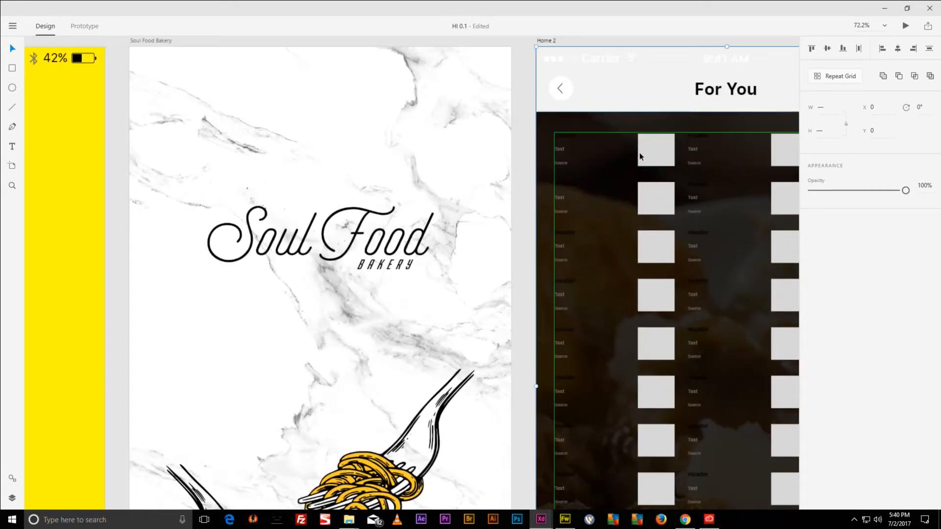
drag(653, 157, 518, 93)
double_click(518, 93)
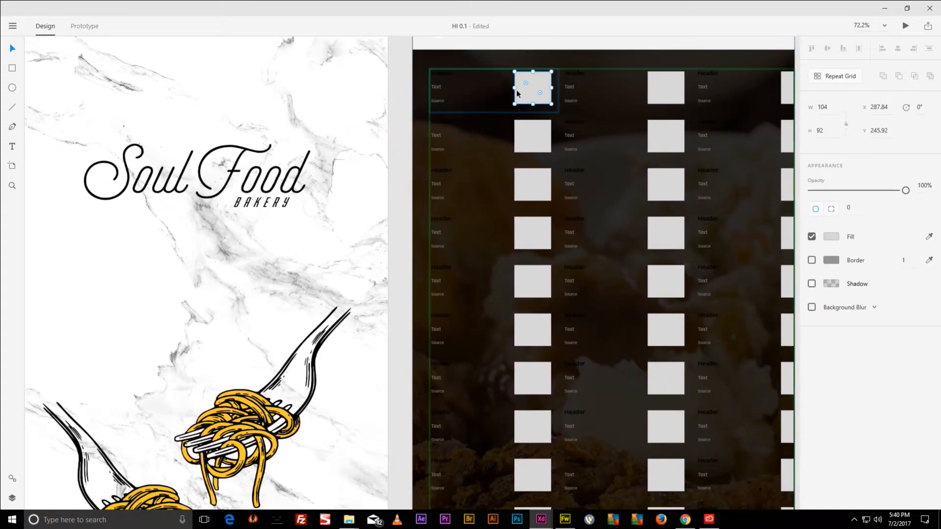
key(Escape)
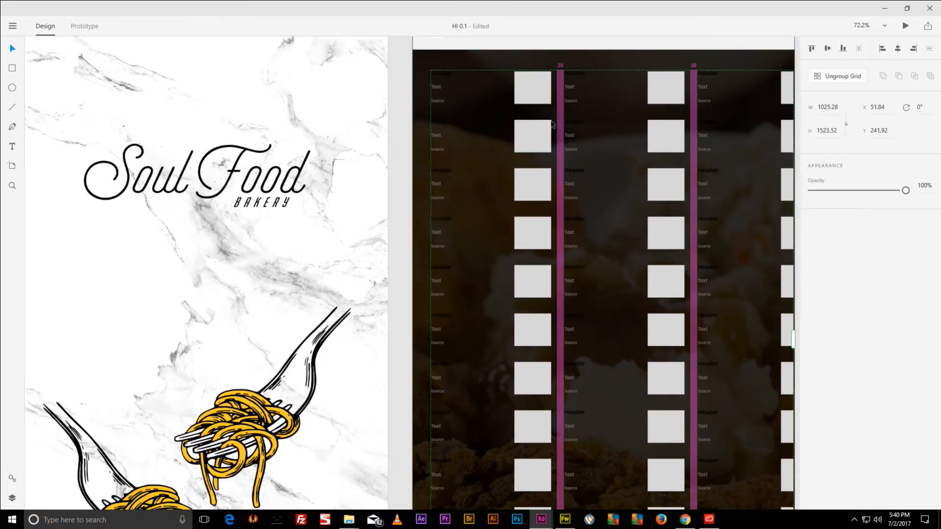
double_click(554, 99)
key(Escape)
double_click(552, 96)
key(Escape)
double_click(520, 87)
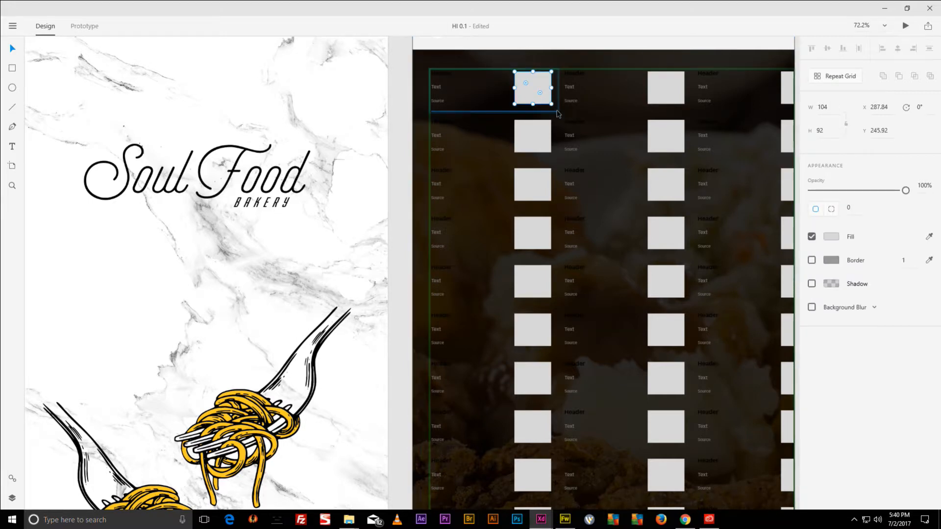
click(557, 112)
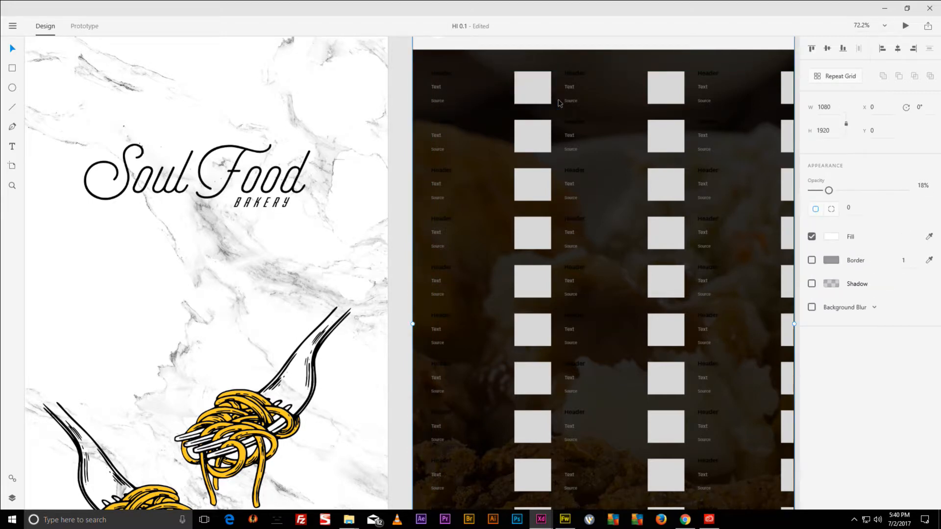
Select the article repeat grid on Home 2 and slightly narrow the gap between its columns.
click(549, 100)
scroll(553, 130, down, 5)
scroll(568, 147, up, 4)
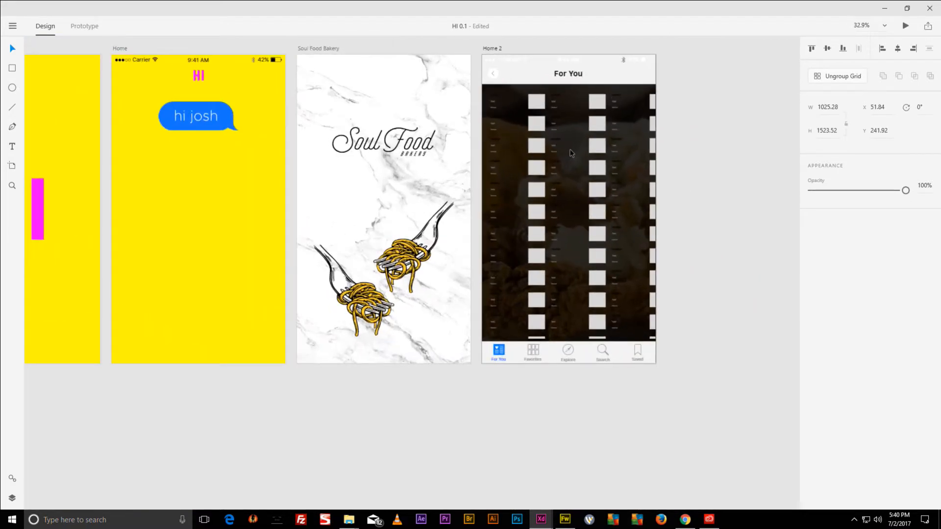
scroll(579, 145, down, 3)
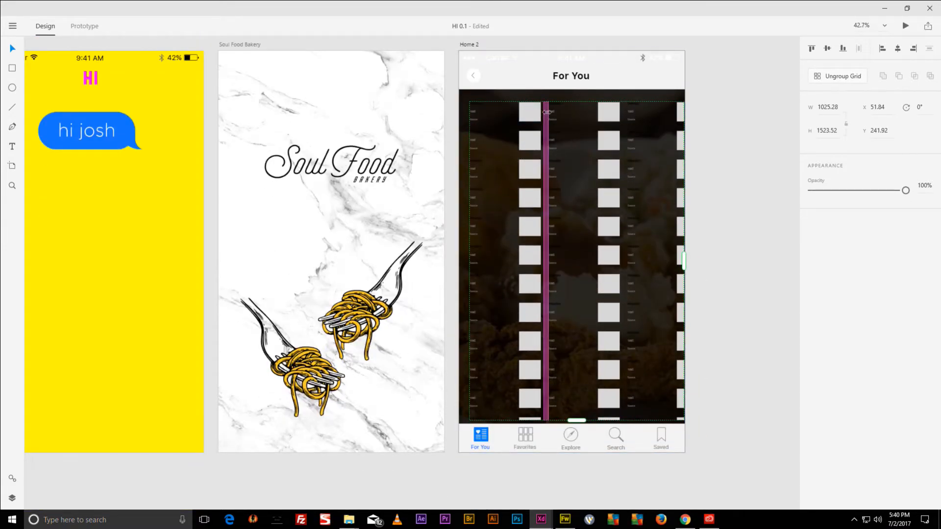
drag(546, 112, 539, 116)
Select the image placeholder, text group and divider in the repeat grid's first cell and scale them down slightly together.
double_click(537, 121)
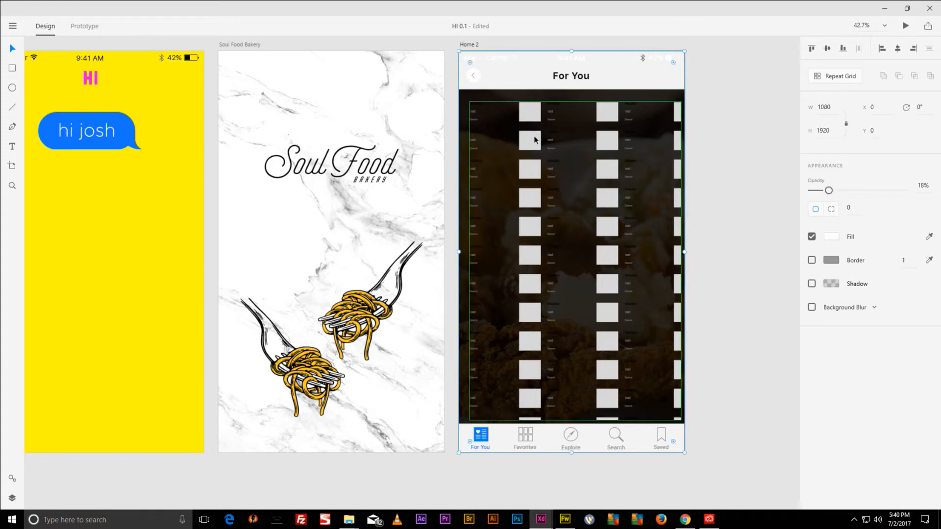
key(Escape)
scroll(534, 143, up, 5)
scroll(534, 148, up, 1)
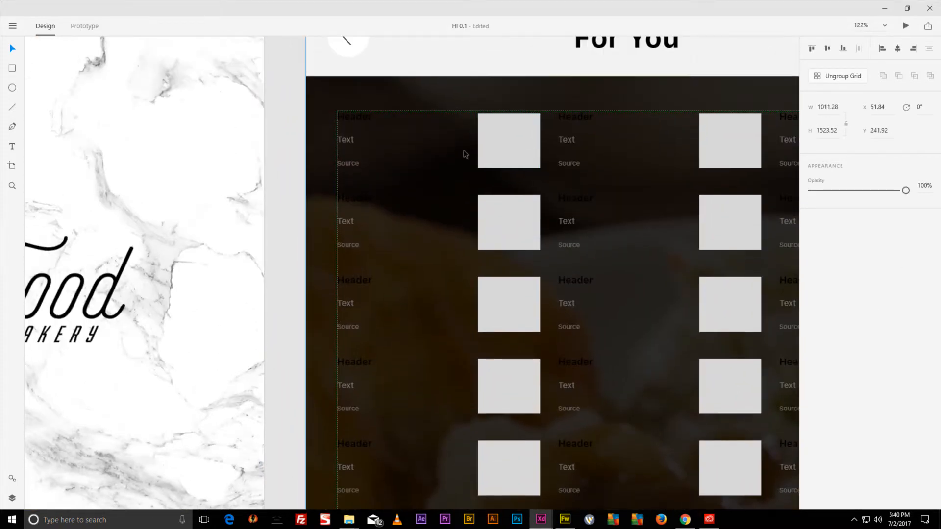
double_click(480, 157)
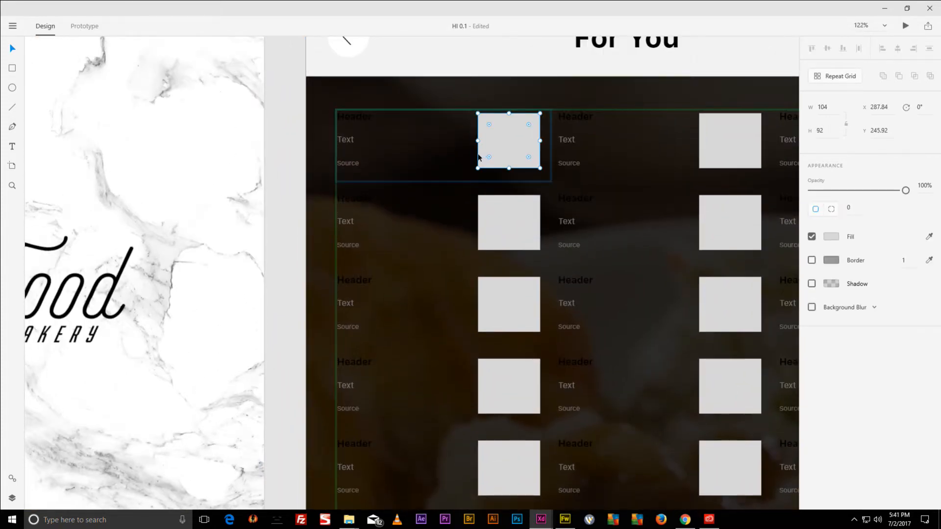
shift+click(353, 141)
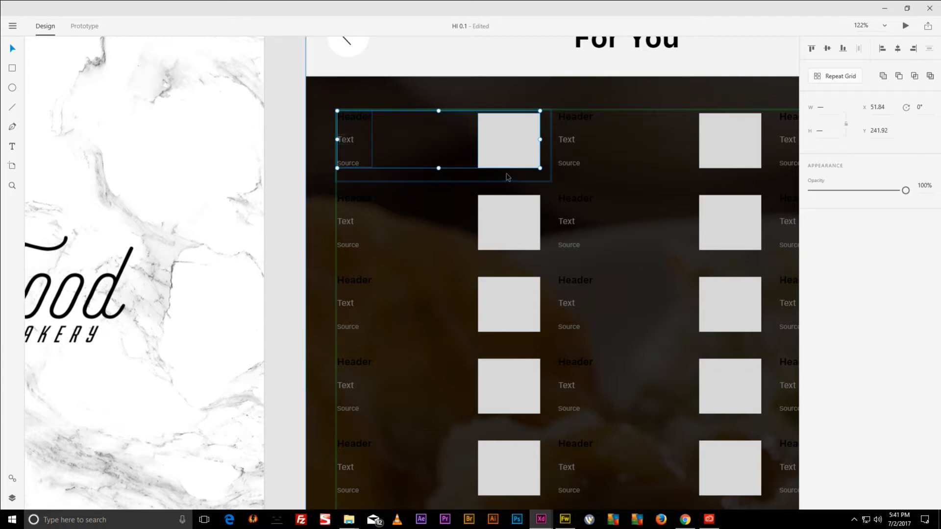
shift+click(521, 180)
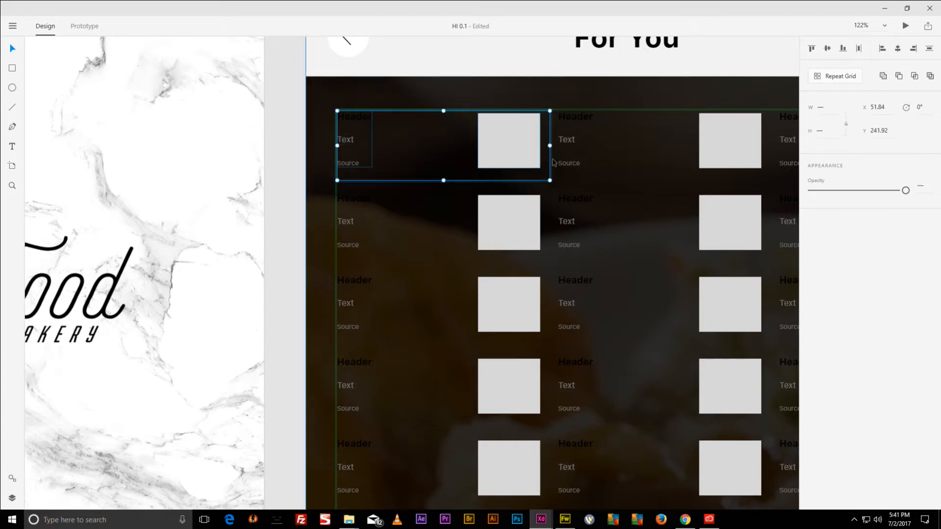
mouse_move(549, 180)
mouse_down()
mouse_move(563, 185)
mouse_move(562, 204)
mouse_move(542, 172)
mouse_move(540, 186)
mouse_move(544, 177)
mouse_up()
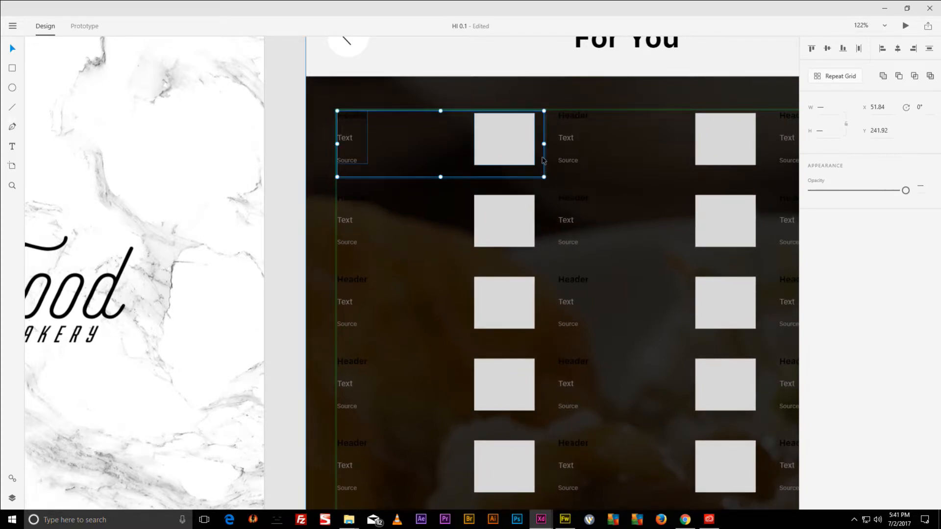
Remove the article repeat grid from Home 2, keeping only the first cell's image placeholder, text group and divider.
click(543, 113)
click(515, 126)
key(Delete)
key(ctrl+z)
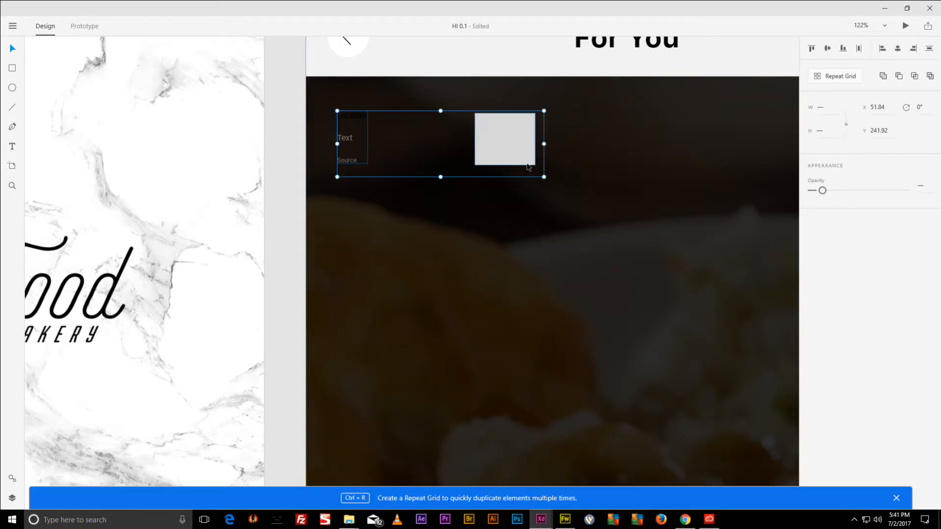
Scale the placeholder, text group and divider together to nearly span the Home 2 artboard's width, with their origin at X 21.6, Y 232.31.
drag(544, 177, 787, 256)
scroll(622, 237, down, 5)
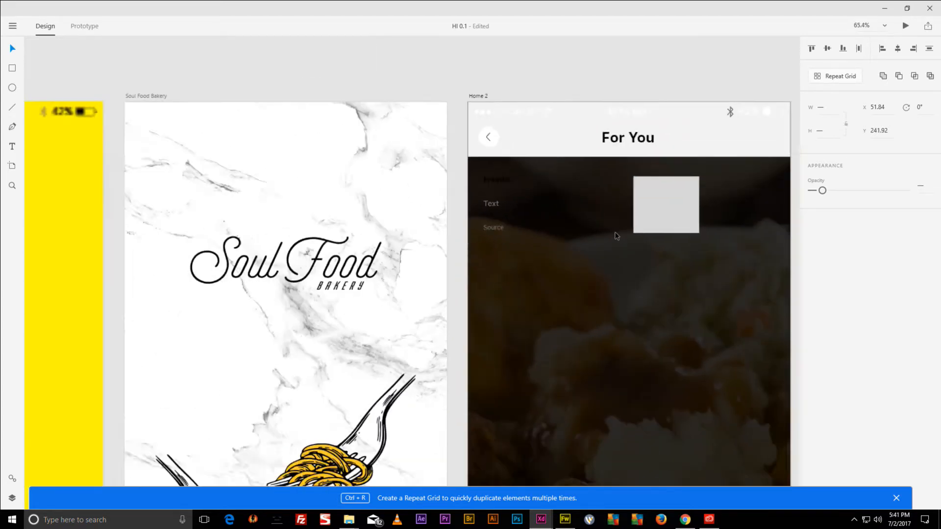
scroll(625, 231, right, 5)
scroll(626, 231, down, 2)
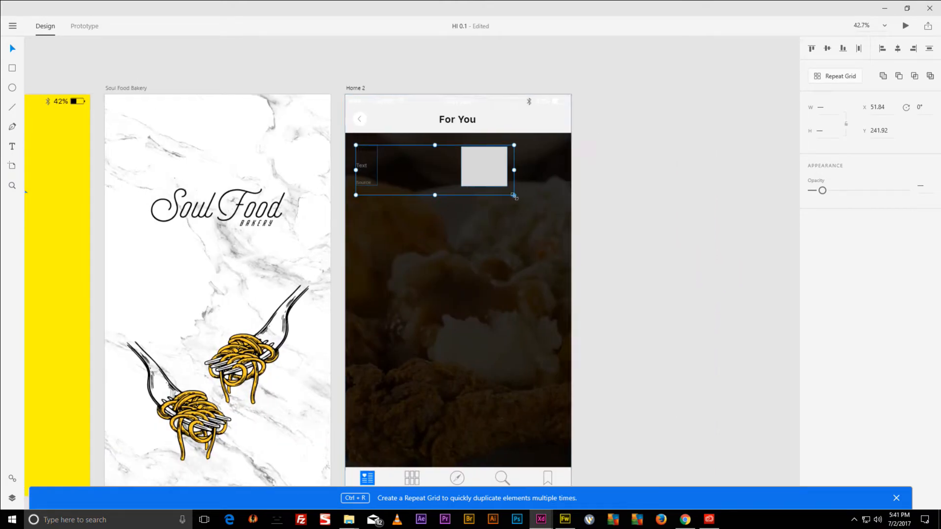
drag(524, 191, 566, 212)
click(425, 173)
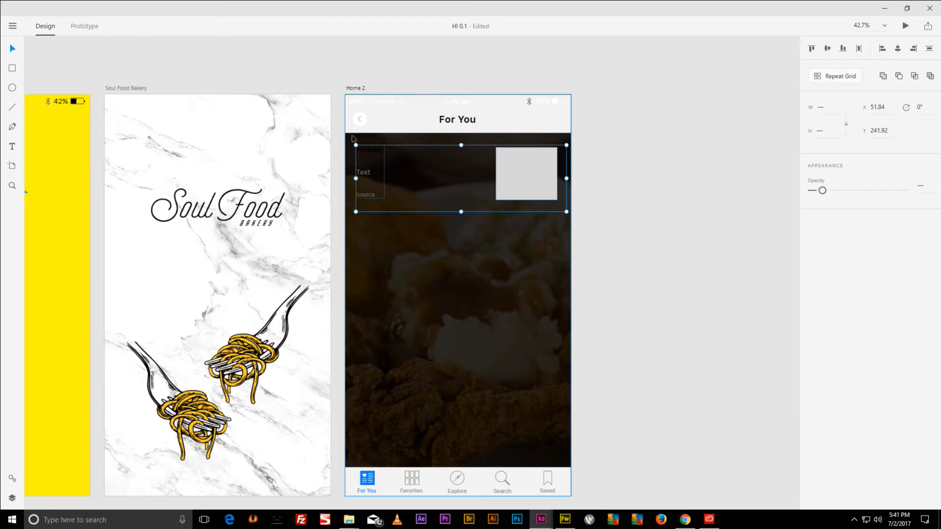
drag(356, 144, 349, 143)
mouse_move(458, 210)
mouse_down()
mouse_move(460, 202)
mouse_move(461, 215)
mouse_up()
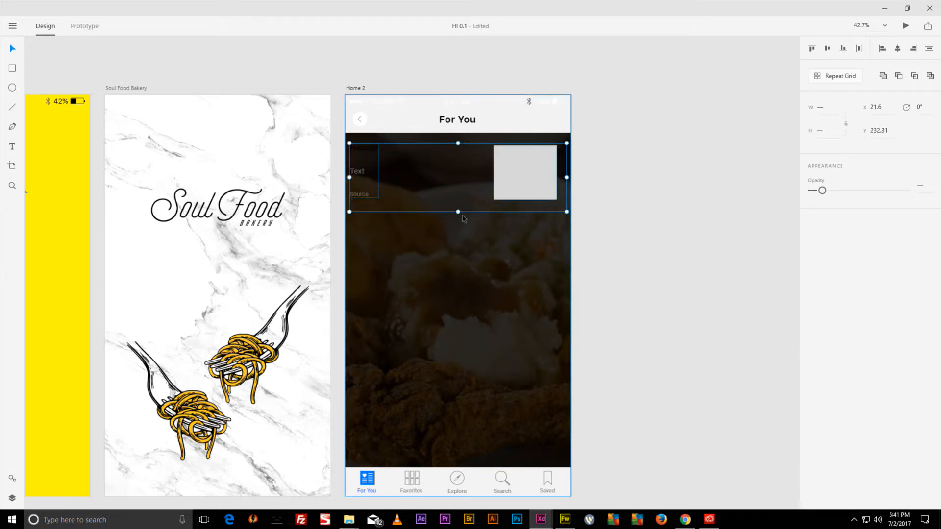
Group the Header, Text and Source block with the image placeholder, leaving out the divider.
click(468, 190)
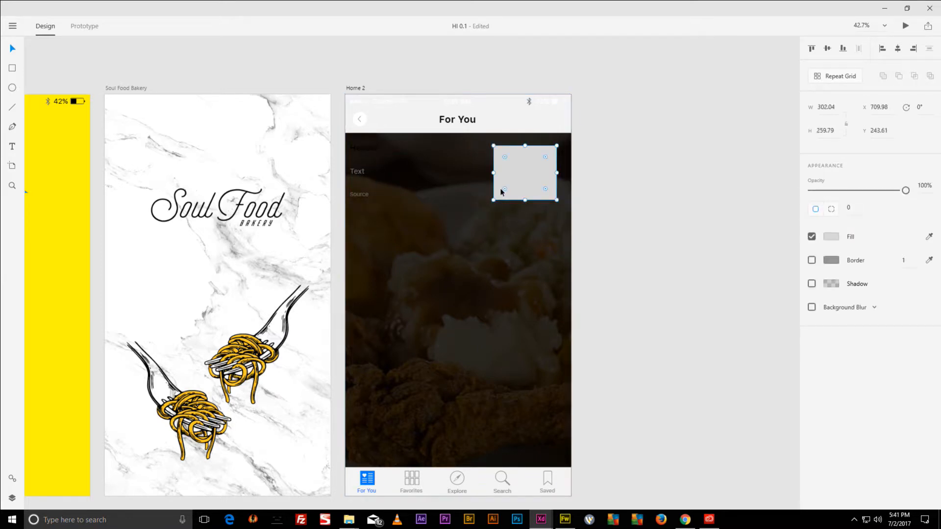
click(361, 148)
shift+click(509, 175)
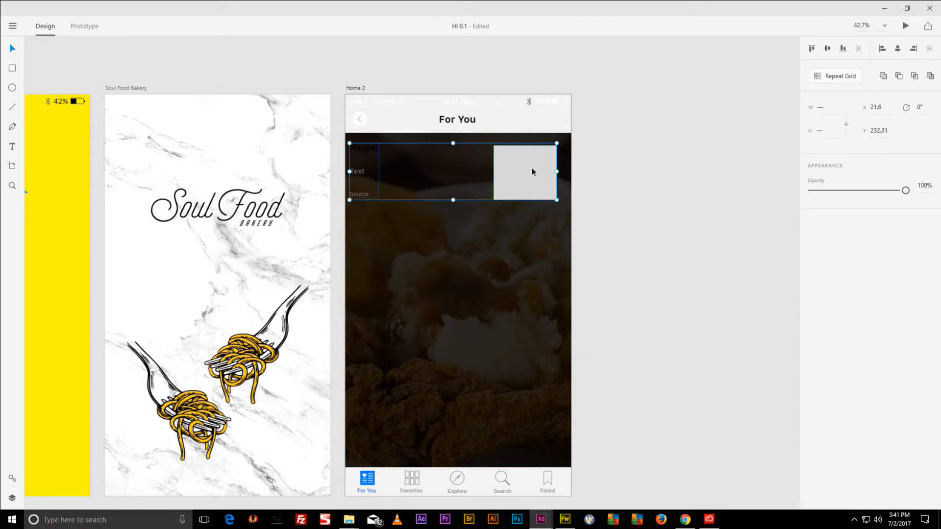
key(ctrl+g)
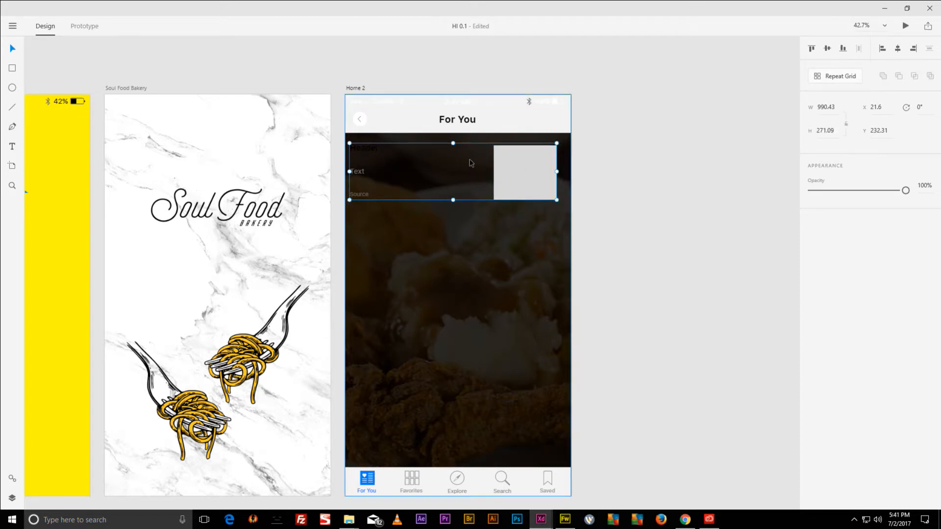
Set the fill colour of the article's Header text to #FFFFFF.
double_click(371, 151)
double_click(371, 150)
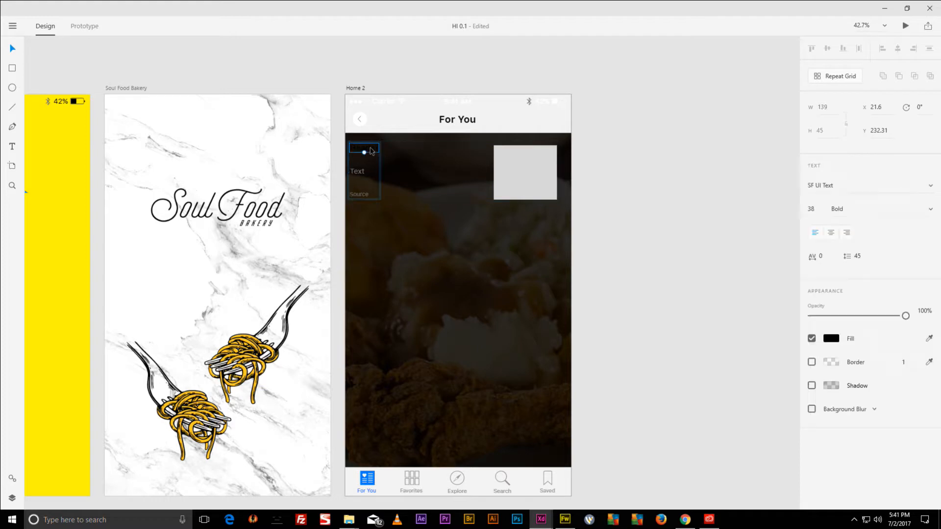
double_click(371, 148)
click(831, 339)
text(ffffff)
key(Return)
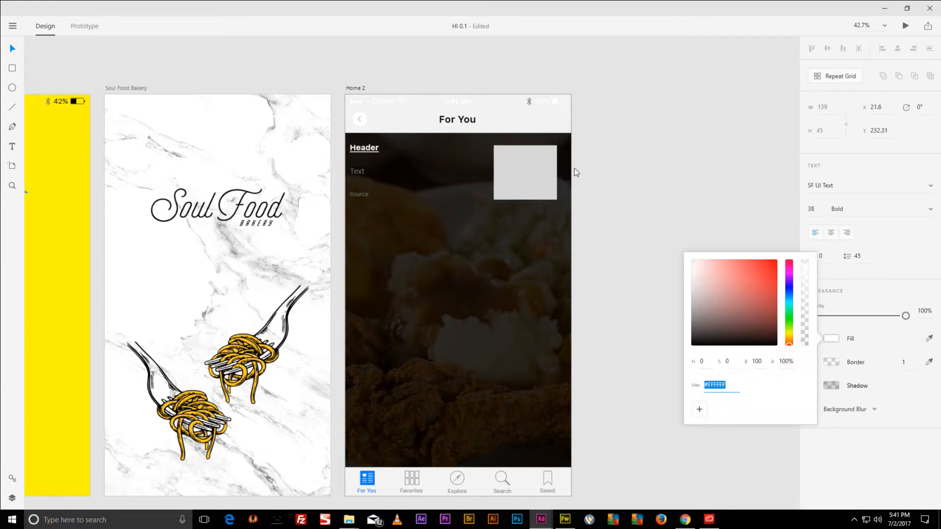
Set the fill colour of the article's Text and Source lines to #FFFFFF.
click(356, 169)
double_click(357, 171)
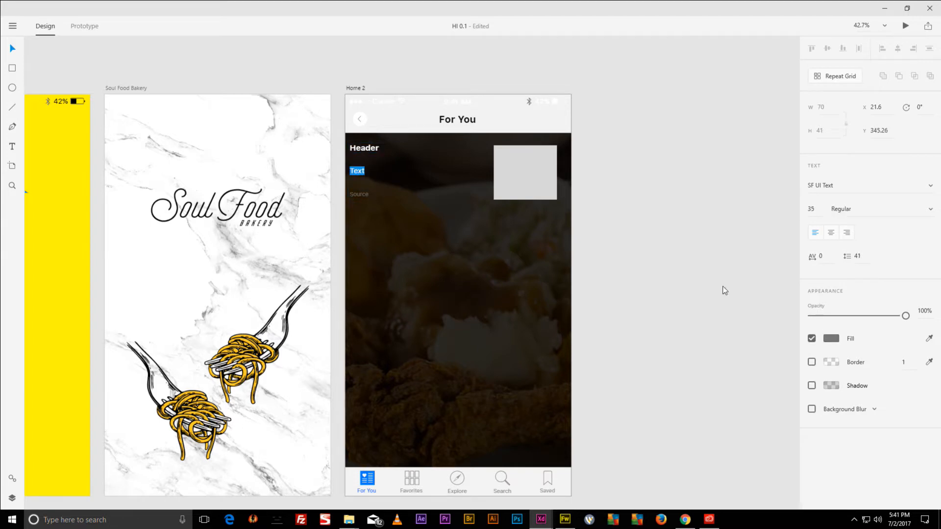
click(831, 339)
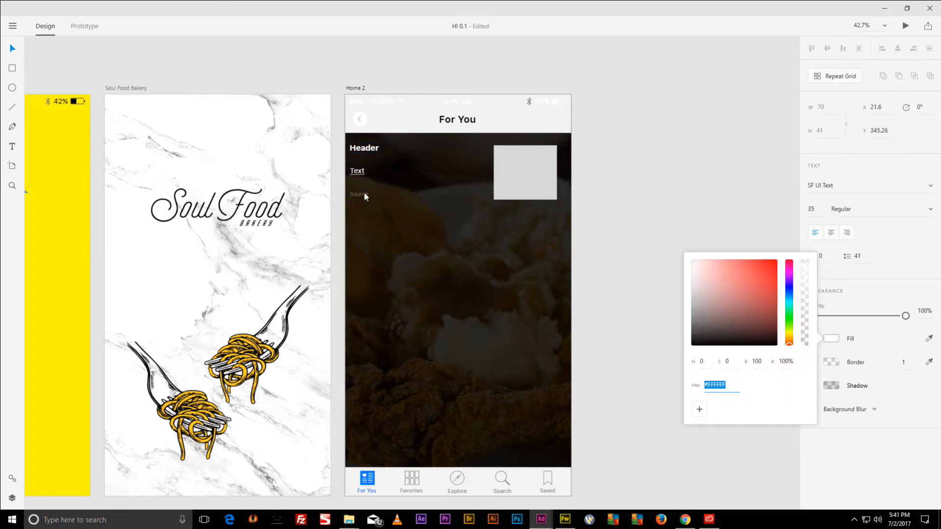
click(362, 191)
double_click(362, 193)
click(831, 338)
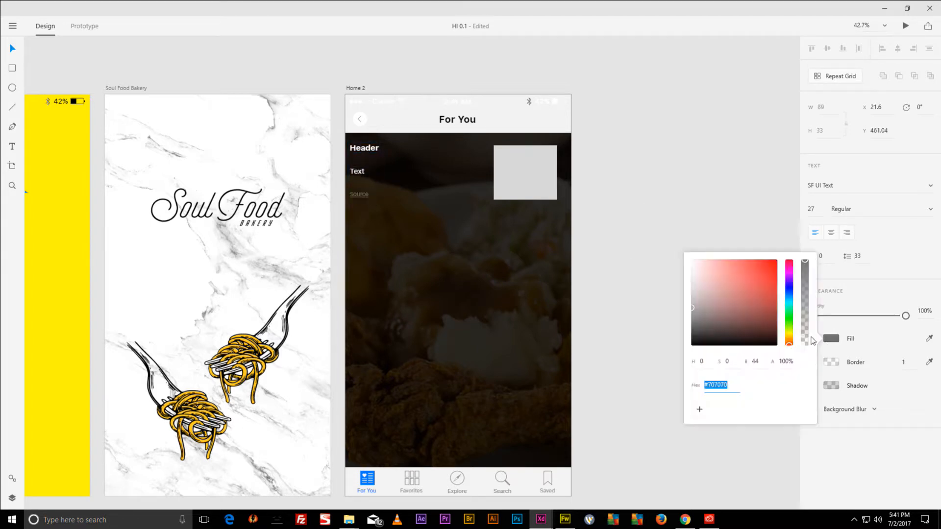
click(606, 156)
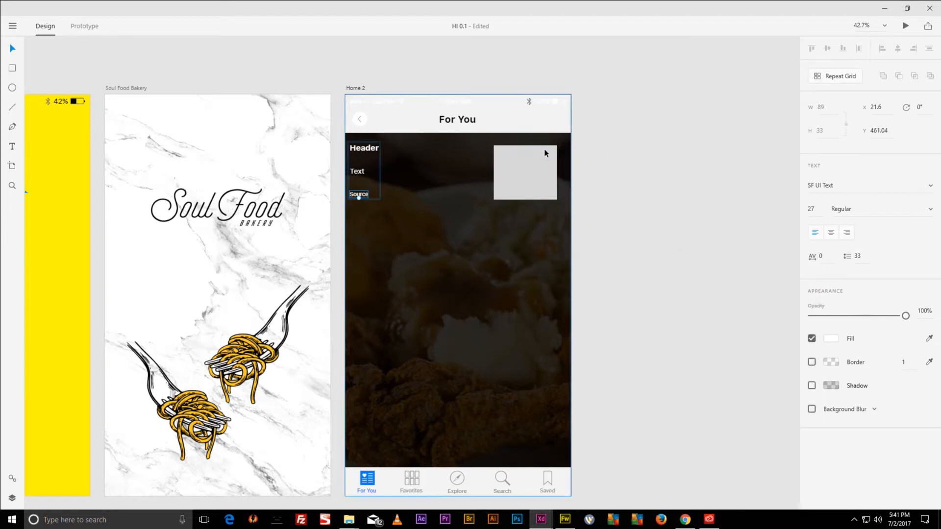
Shift the image placeholder slightly inward and up to match the text block's upper edge, and place the group at X 52.6, Y 241.31.
click(537, 152)
drag(534, 158, 527, 155)
key(Escape)
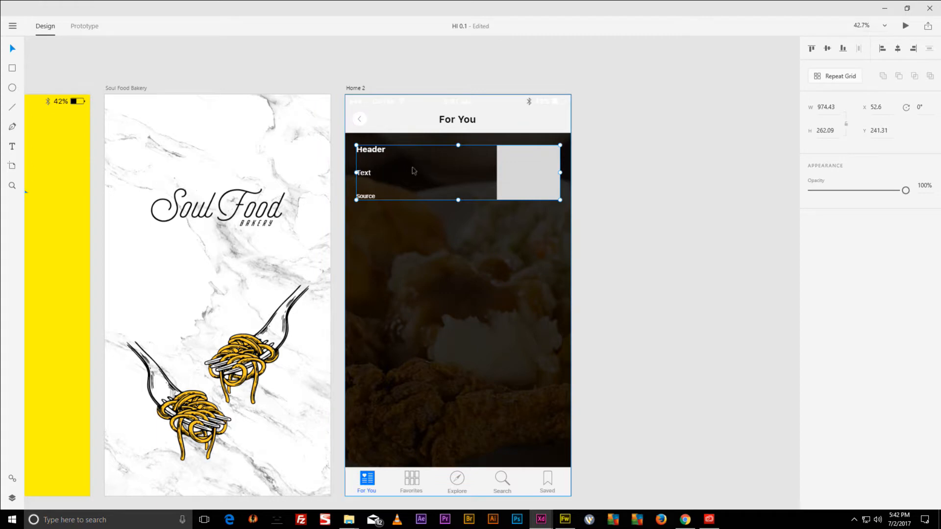
Turn the article group into a repeat grid, extend it down to five rows and adjust the gap between the rows.
click(836, 76)
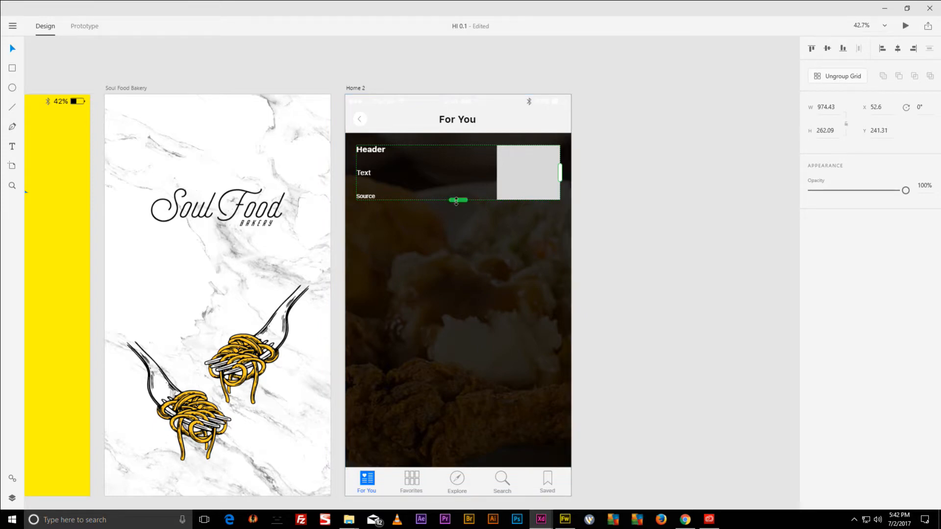
scroll(457, 200, up, 5)
scroll(457, 201, down, 2)
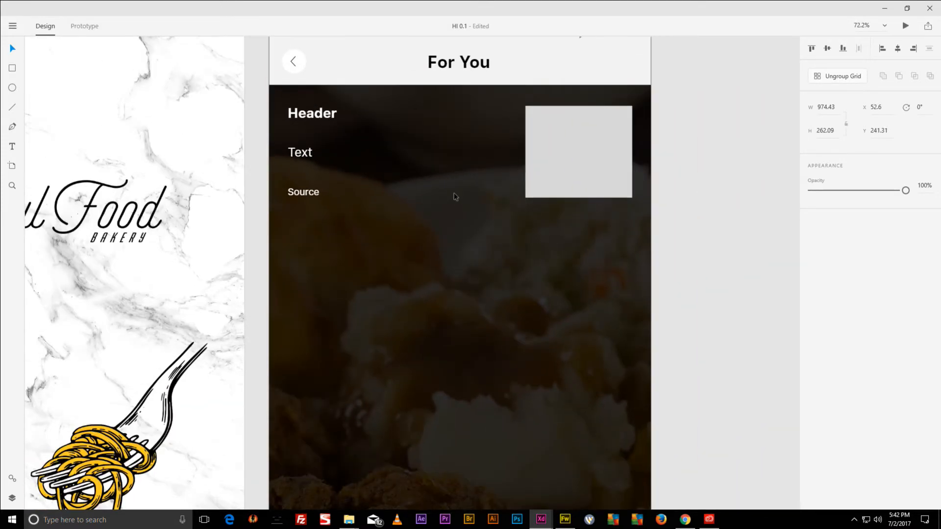
drag(463, 197, 457, 305)
scroll(458, 440, down, 5)
mouse_move(470, 203)
mouse_down()
mouse_move(471, 289)
mouse_move(472, 227)
mouse_move(477, 281)
mouse_move(483, 215)
mouse_up()
drag(459, 311, 457, 414)
drag(462, 320, 466, 343)
scroll(451, 329, up, 4)
scroll(451, 329, up, 2)
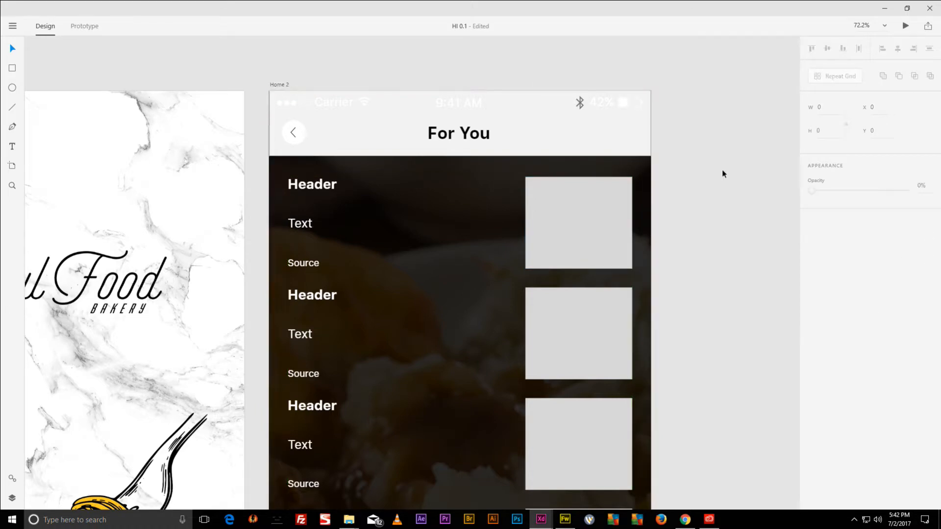
Nudge the article repeat grid up 14 px to Y 227.31.
key(Up)
key(Up)
key(Up)
key(Up)
key(Up)
key(Up)
key(Up)
key(Up)
key(Up)
key(Up)
key(Up)
key(Up)
key(Up)
key(Up)
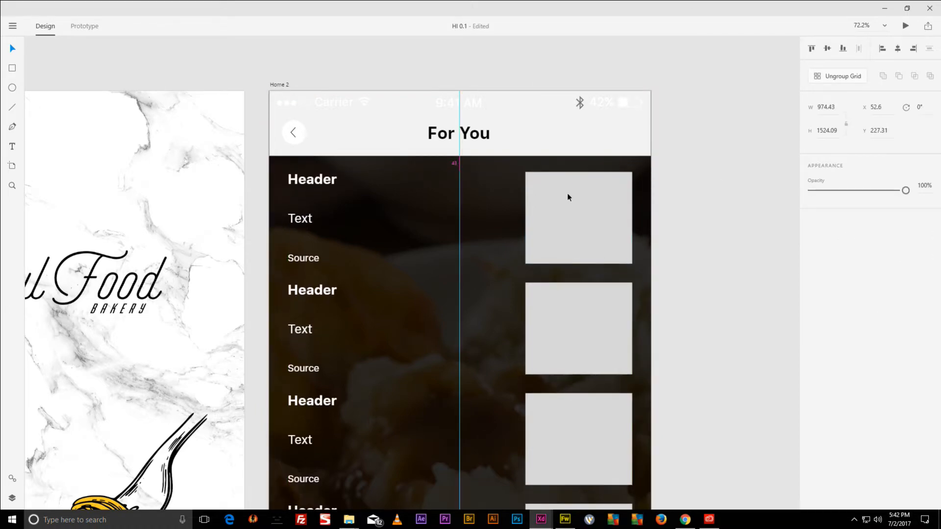
Extend the repeat grid's lower edge down to the tab bar, to a height of 1555.09.
scroll(589, 214, down, 1)
scroll(589, 219, down, 5)
scroll(568, 265, up, 1)
scroll(568, 272, down, 1)
drag(460, 481, 464, 491)
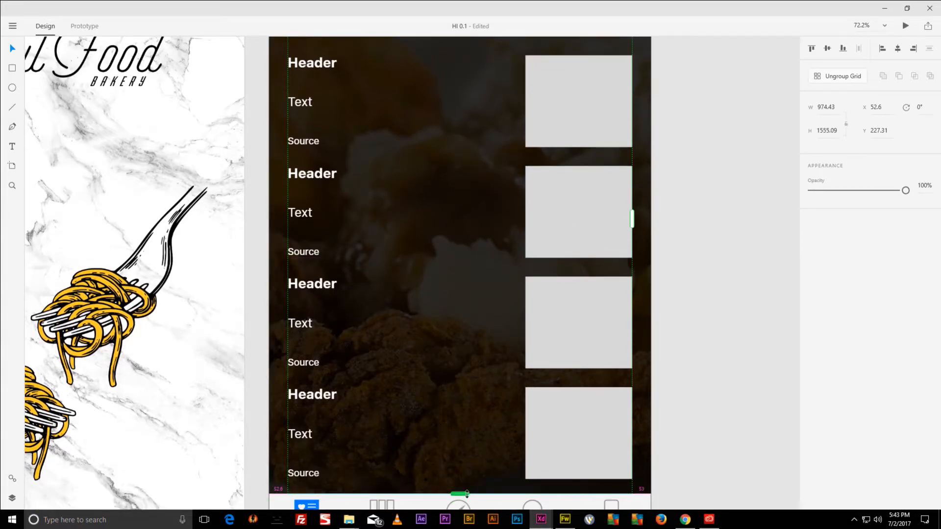
Copy the marble background image from the Soul Food Bakery artboard and paste it onto Home 2.
scroll(471, 436, up, 5)
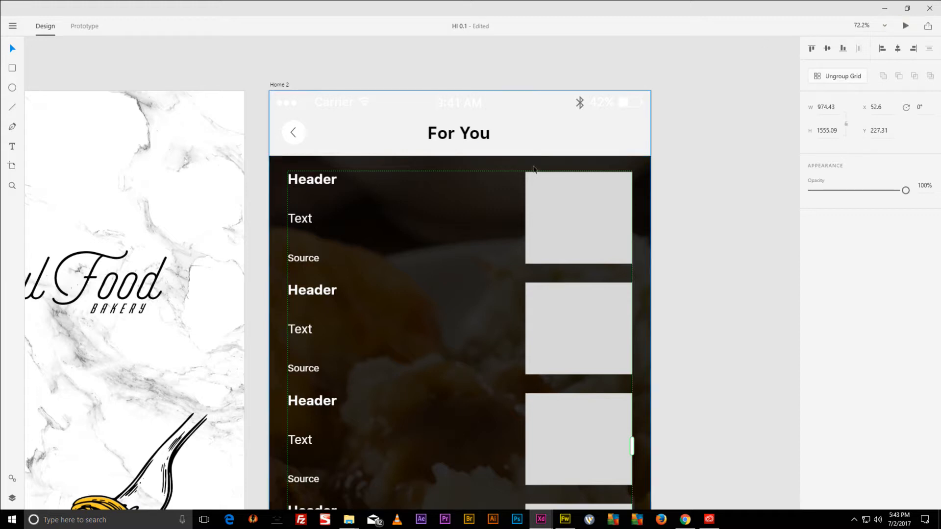
click(539, 131)
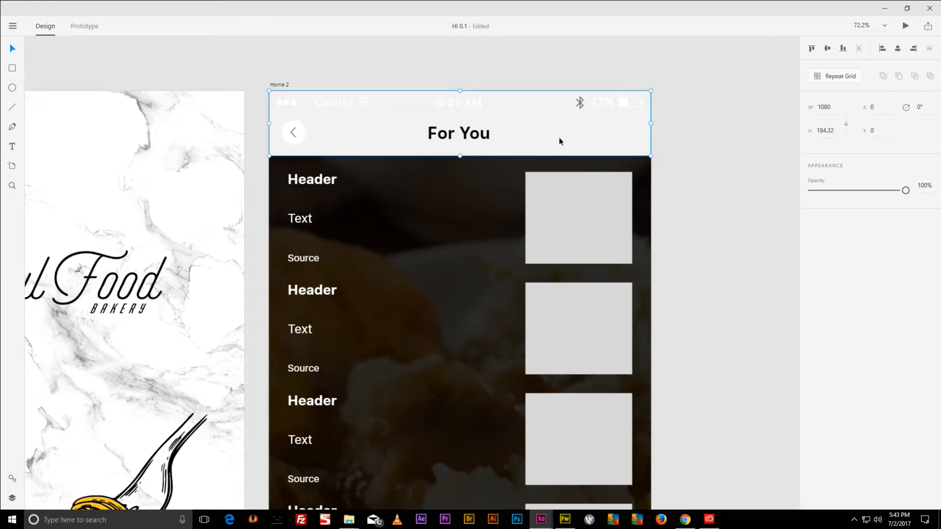
click(219, 139)
drag(221, 130, 437, 150)
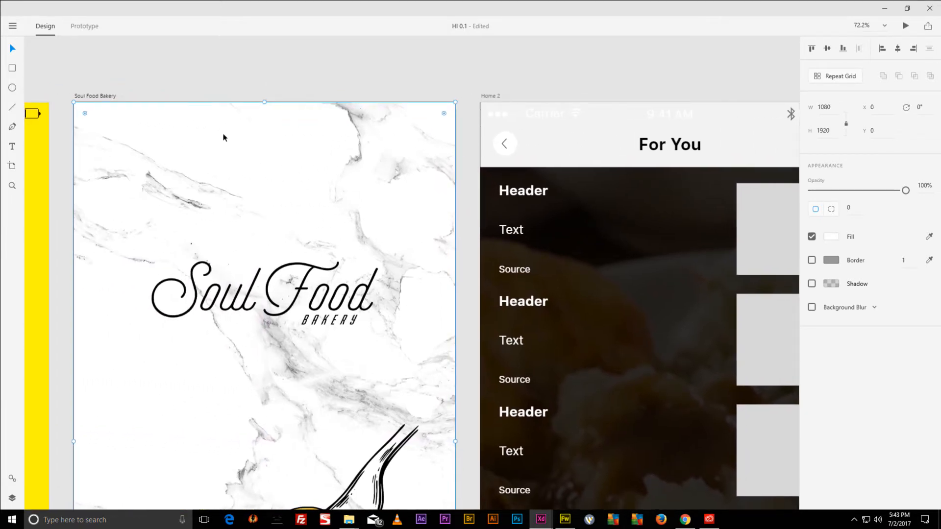
click(563, 156)
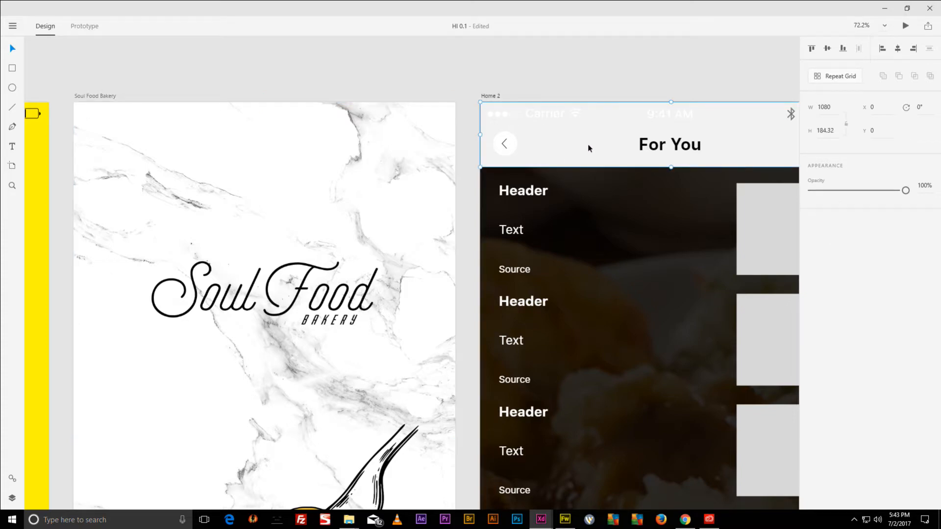
key(ctrl+v)
Try to shrink the pasted Soul Food Bakery image on Home 2 from its lower edge up to the tab bar.
scroll(548, 155, down, 2)
scroll(534, 173, left, 6)
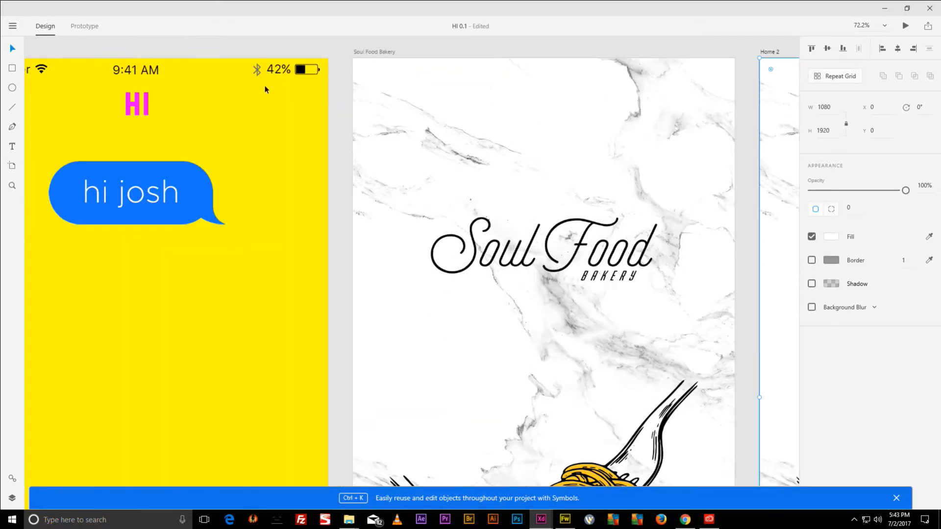
scroll(520, 204, right, 8)
scroll(490, 245, down, 8)
scroll(490, 245, right, 4)
scroll(436, 324, left, 1)
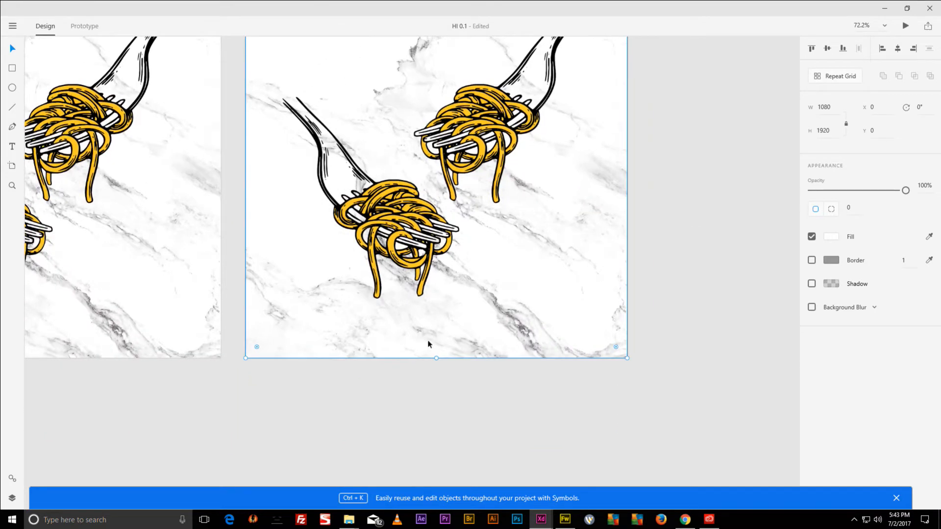
drag(436, 358, 445, 286)
key(ctrl+z)
drag(437, 358, 436, 311)
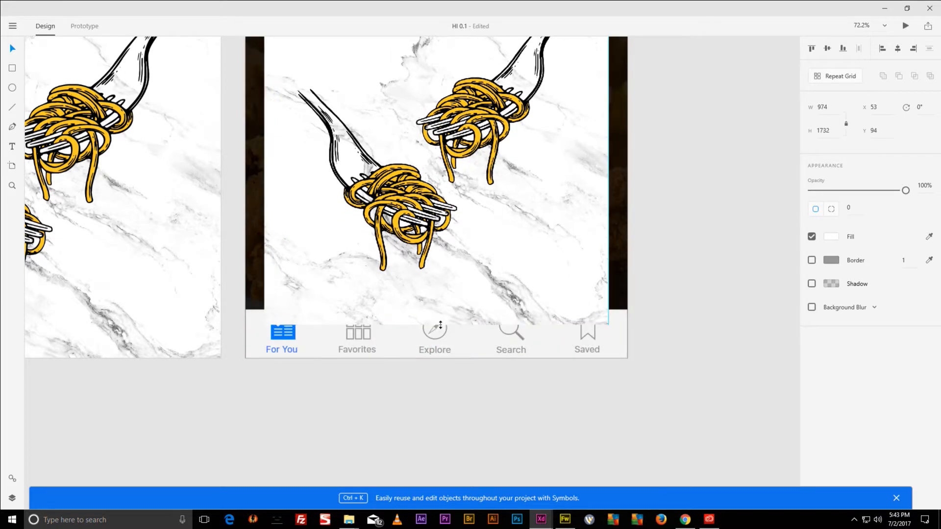
key(ctrl+z)
drag(435, 358, 434, 310)
key(ctrl+z)
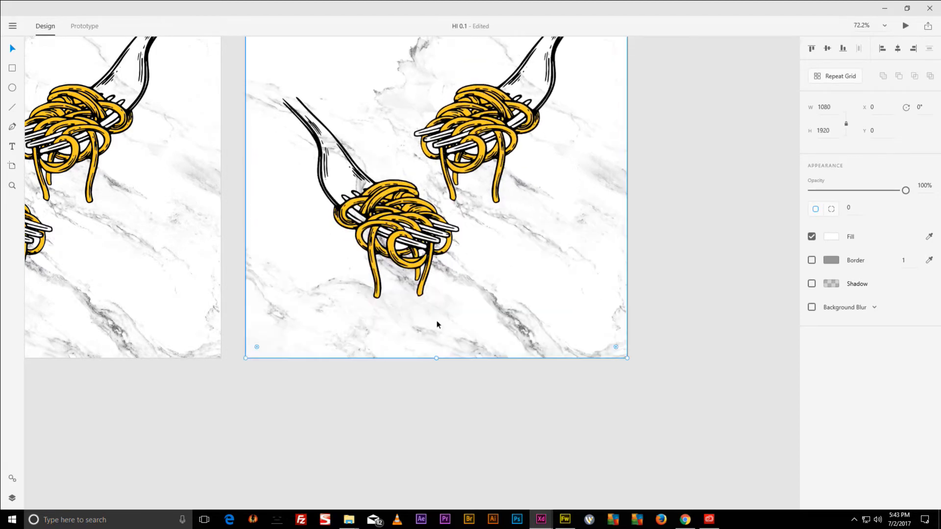
Cut the pasted Soul Food Bakery image from the Home 2 artboard.
scroll(557, 331, up, 3)
scroll(557, 334, up, 5)
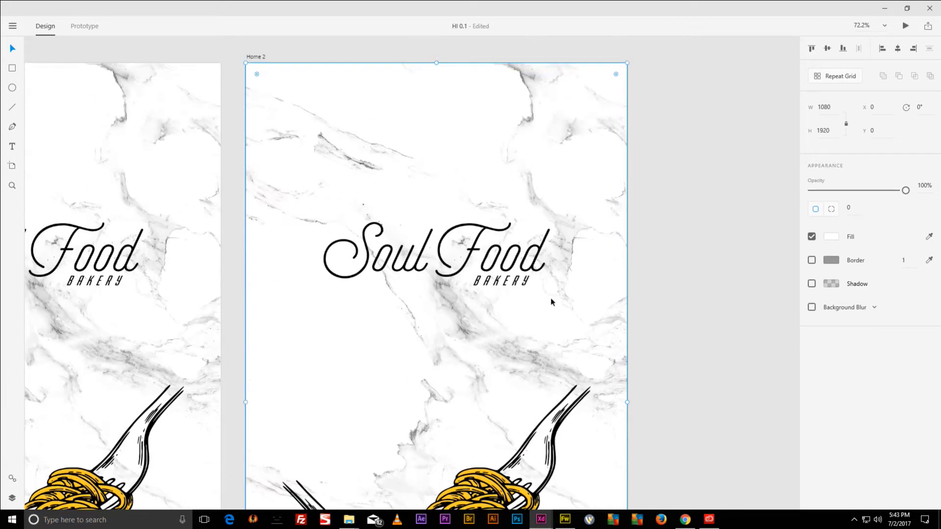
scroll(555, 295, down, 2)
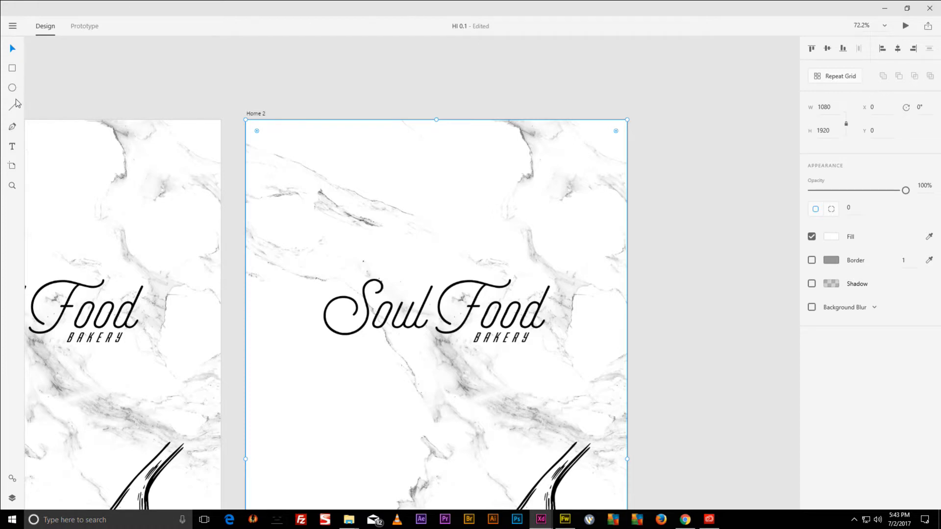
right_click(251, 143)
right_click(274, 147)
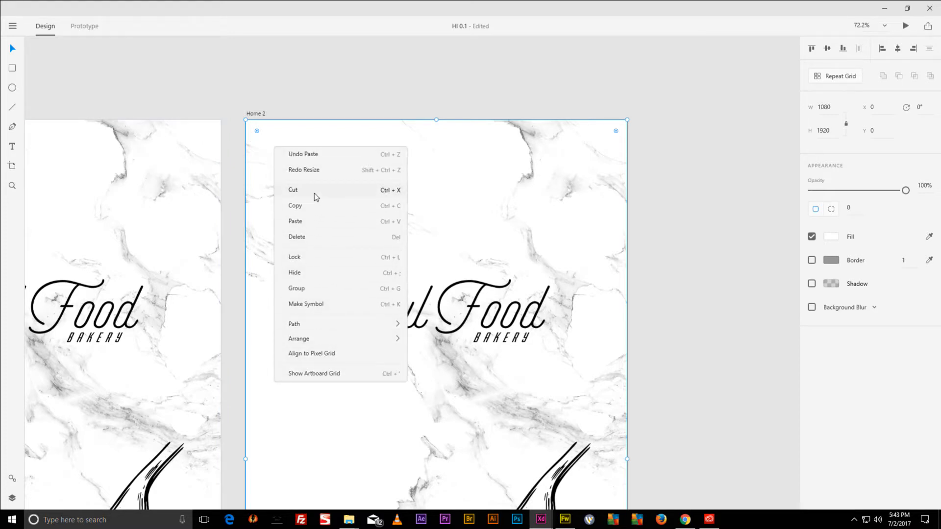
click(487, 173)
scroll(485, 153, down, 5)
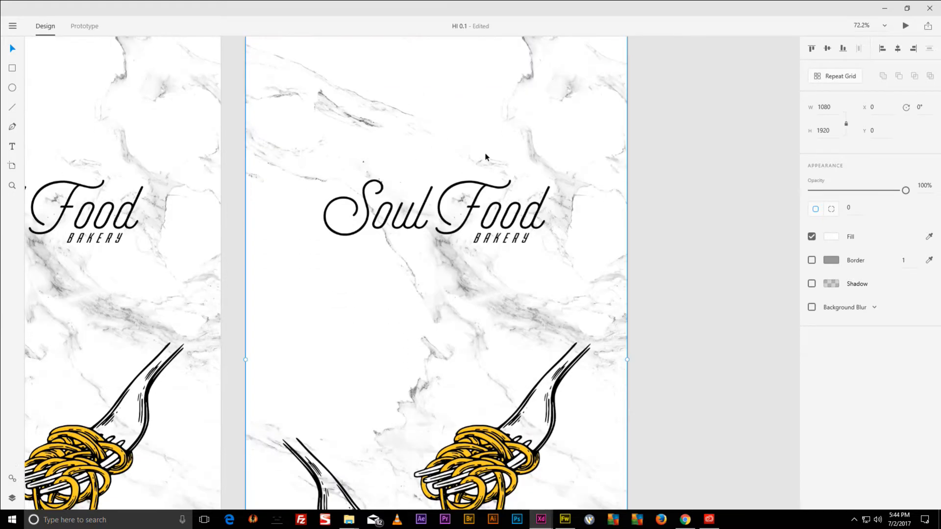
scroll(460, 146, up, 5)
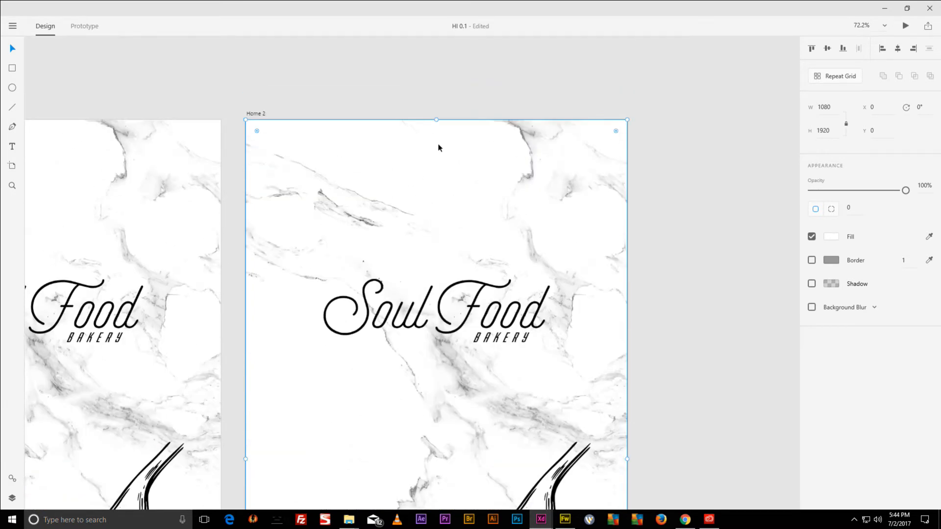
key(ctrl+x)
click(508, 160)
right_click(507, 164)
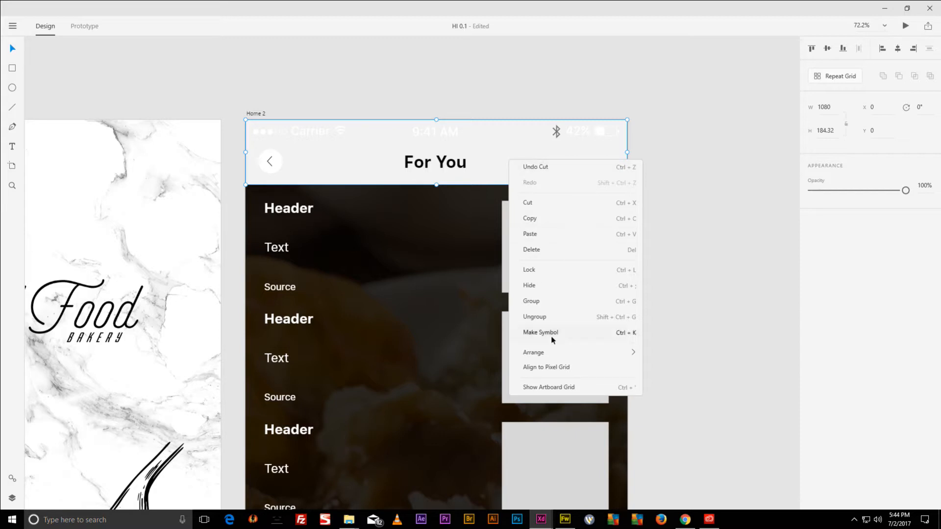
mouse_move(554, 355)
click(493, 162)
right_click(489, 148)
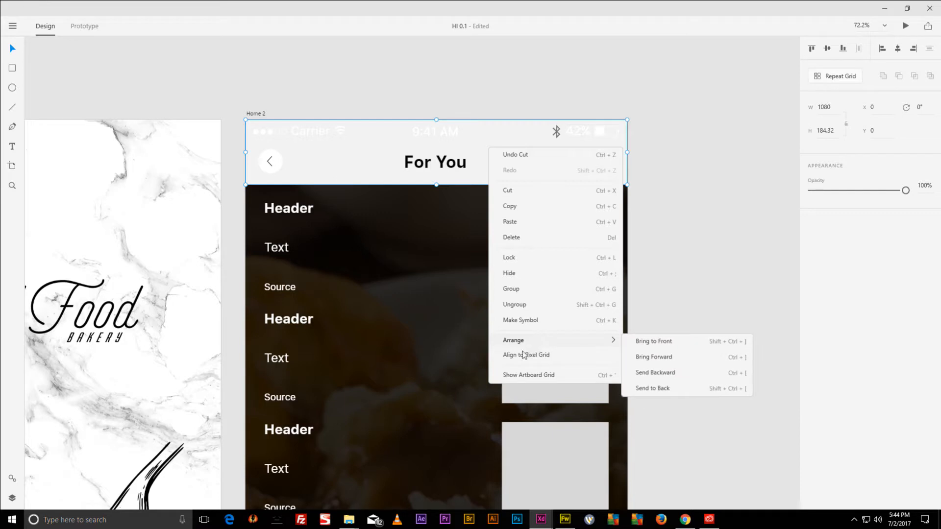
click(381, 151)
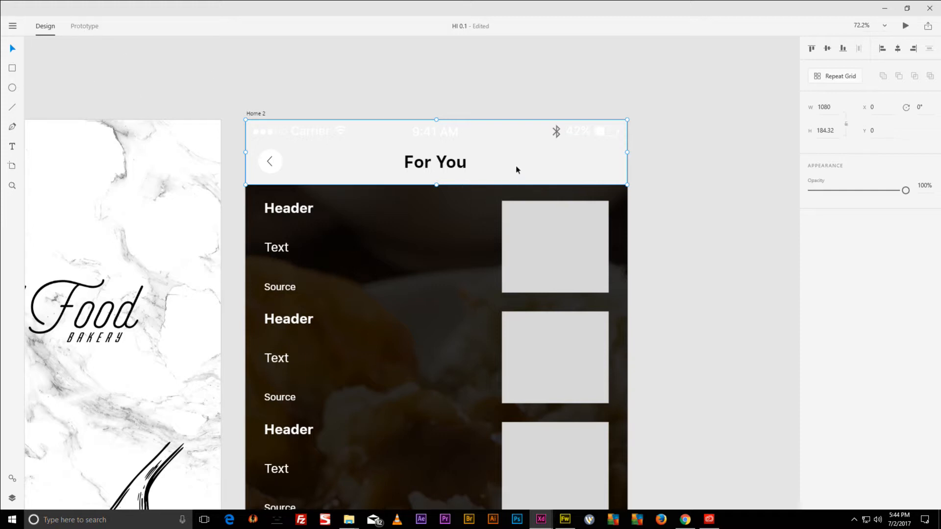
Undo the cut of the Soul Food Bakery image on Home 2 and remove the image again.
key(ctrl+z)
scroll(429, 353, down, 10)
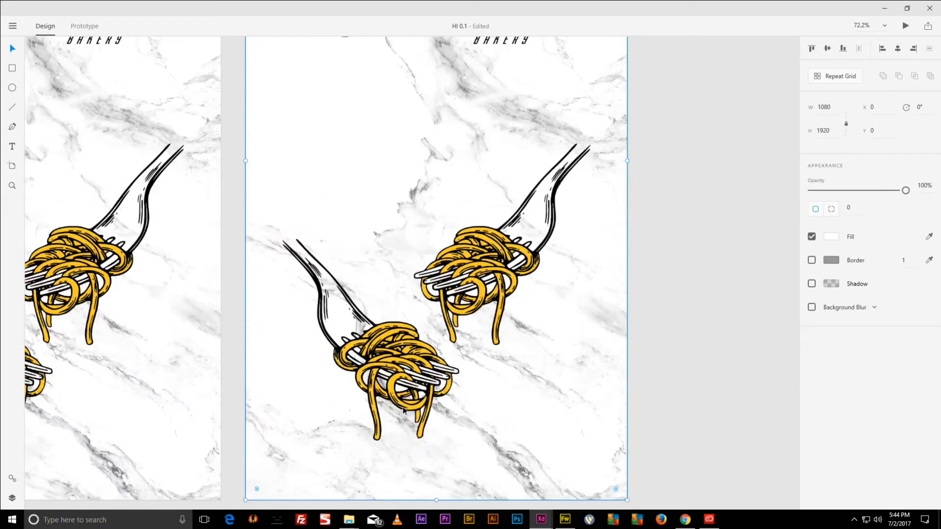
scroll(432, 387, down, 3)
scroll(587, 343, up, 5)
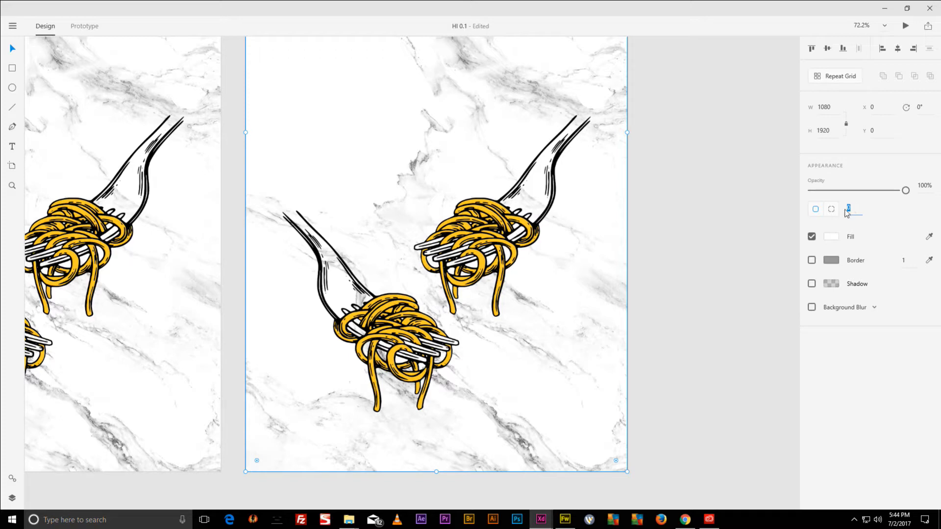
key(Return)
click(873, 109)
click(680, 94)
click(516, 102)
scroll(517, 108, down, 1)
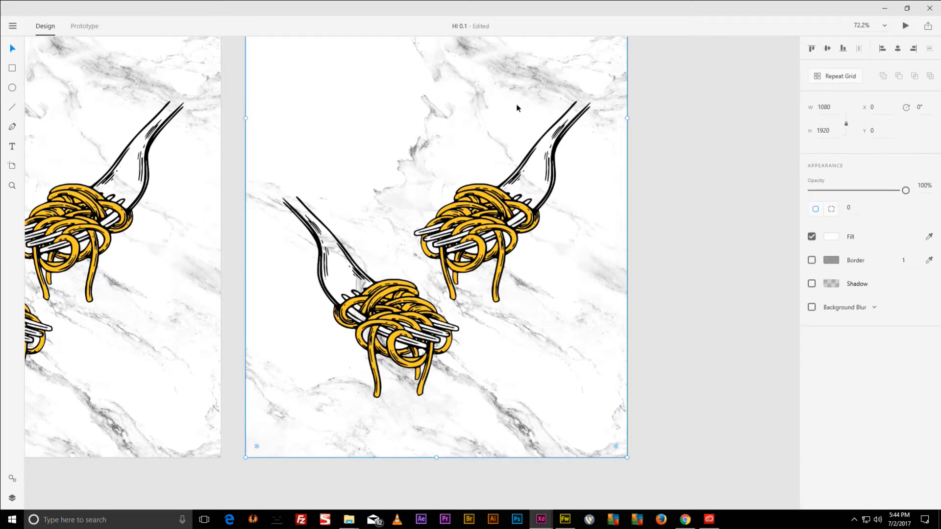
scroll(515, 131, up, 5)
key(Delete)
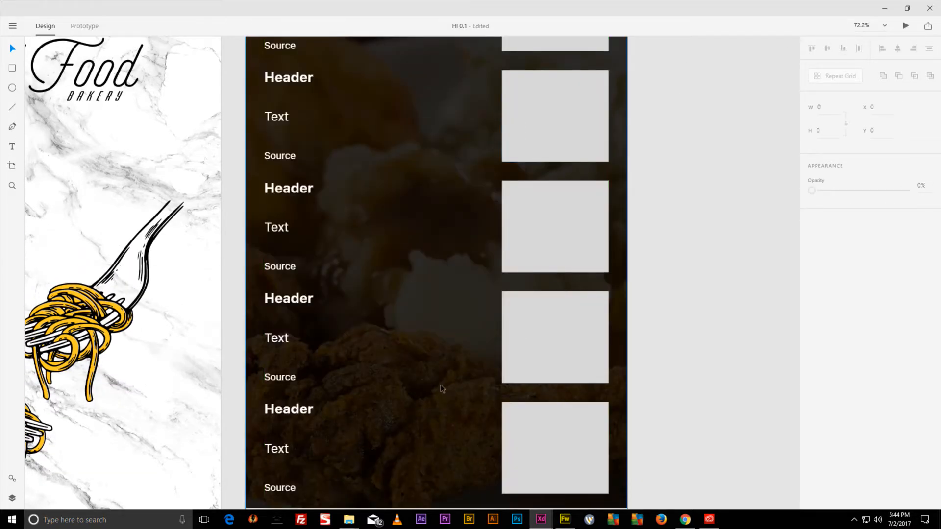
Switch to Fireworks and draw a rectangle 1080 px wide and 184 px high across the top of the Soul Food Bakery image.
scroll(346, 306, up, 10)
scroll(336, 221, up, 5)
click(342, 217)
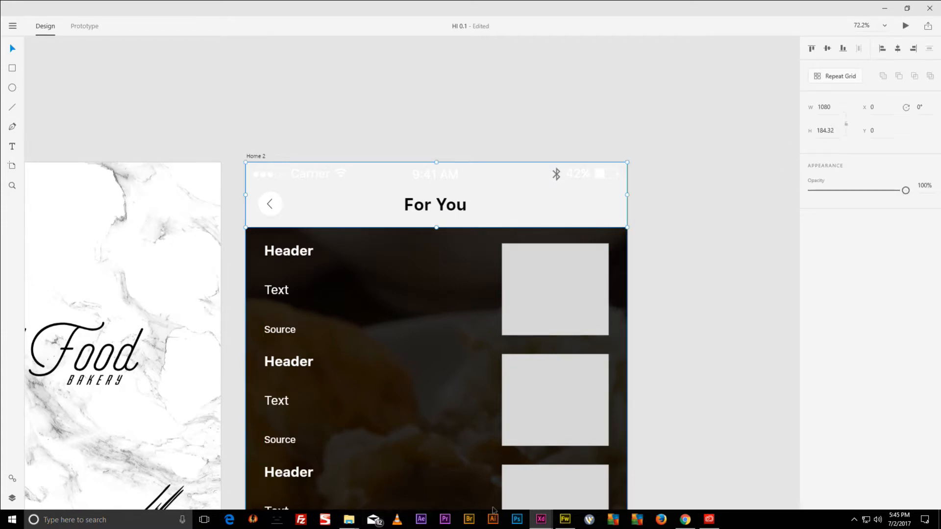
click(565, 519)
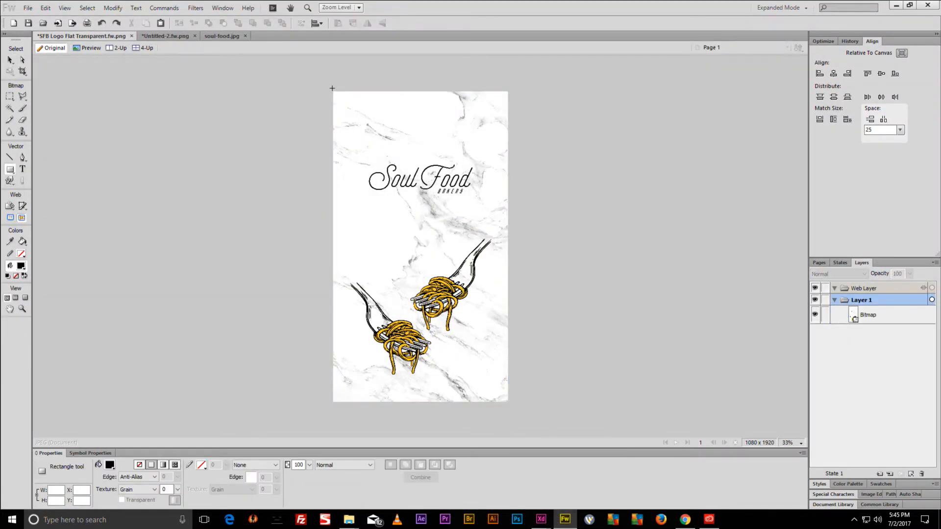
drag(332, 88, 509, 125)
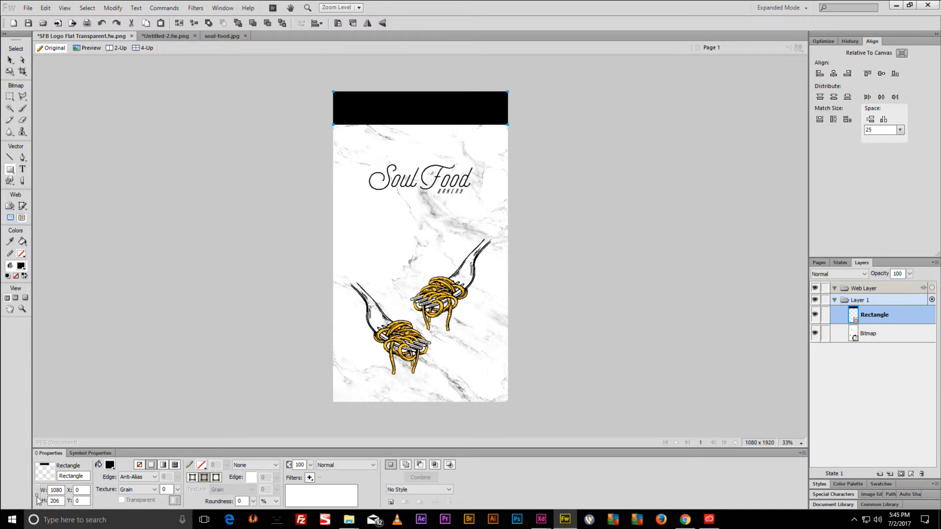
click(547, 519)
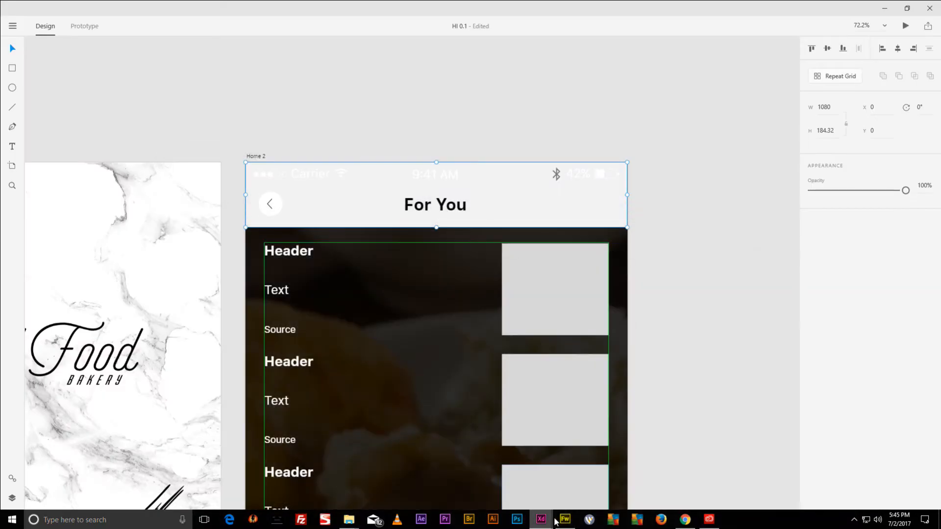
mouse_move(562, 523)
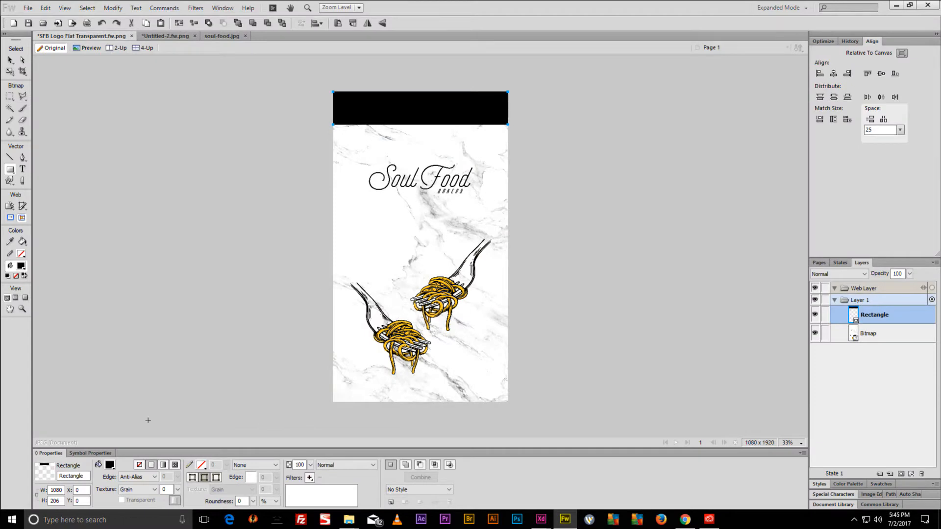
double_click(54, 501)
text(1841)
key(Return)
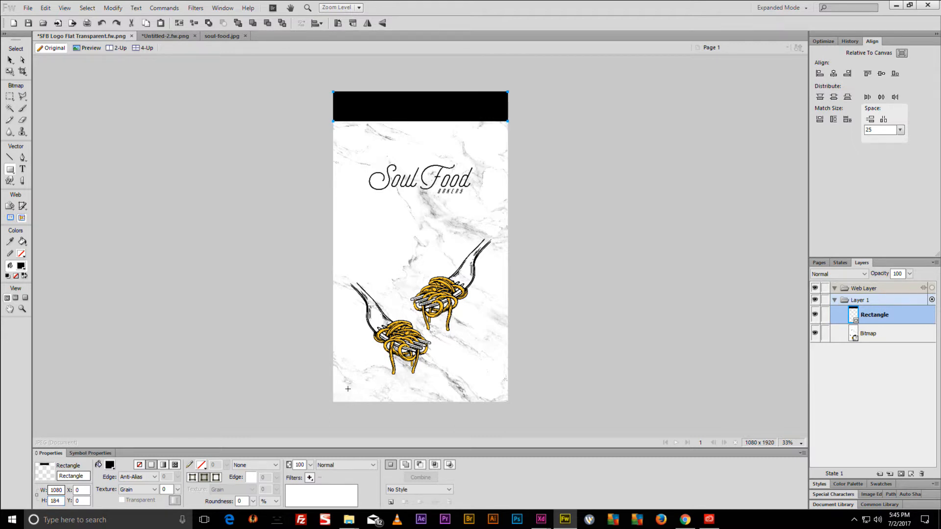
Cut the Soul Food Bakery bitmap from the canvas and fill the header rectangle with white.
key(v)
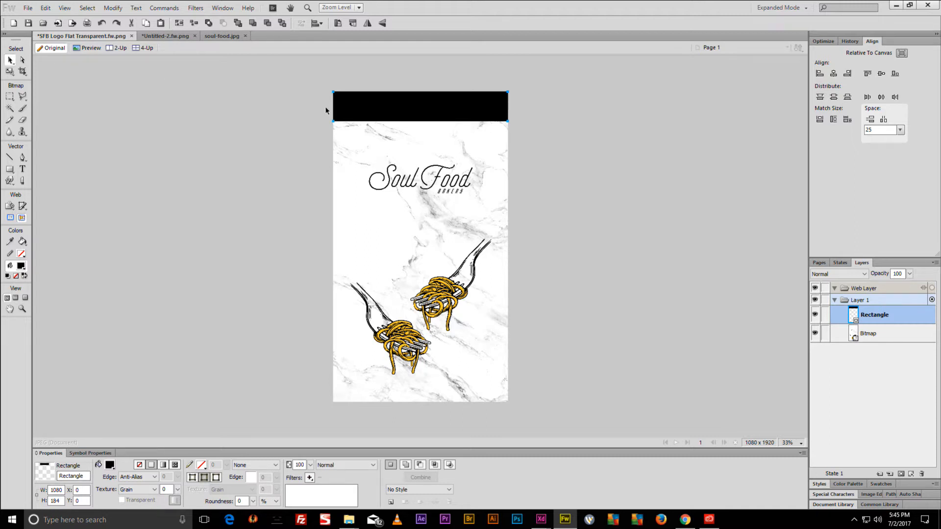
click(367, 133)
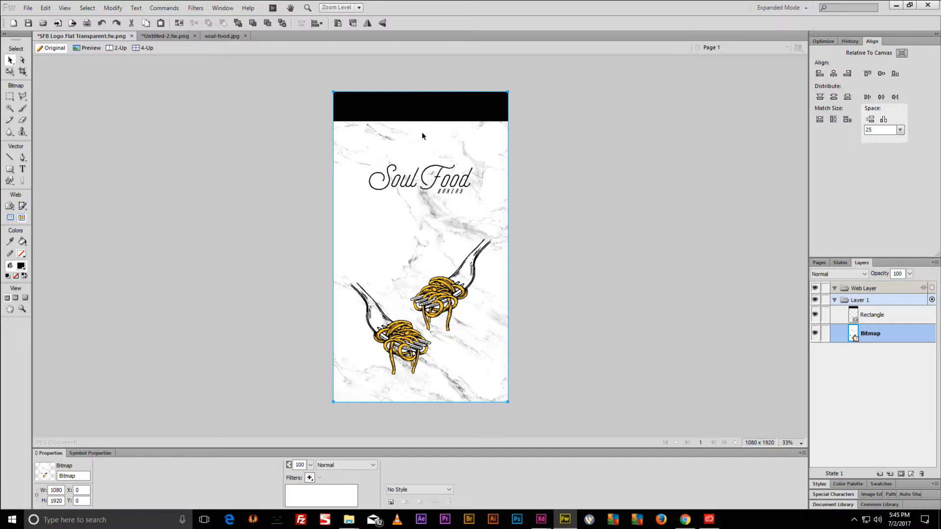
key(Delete)
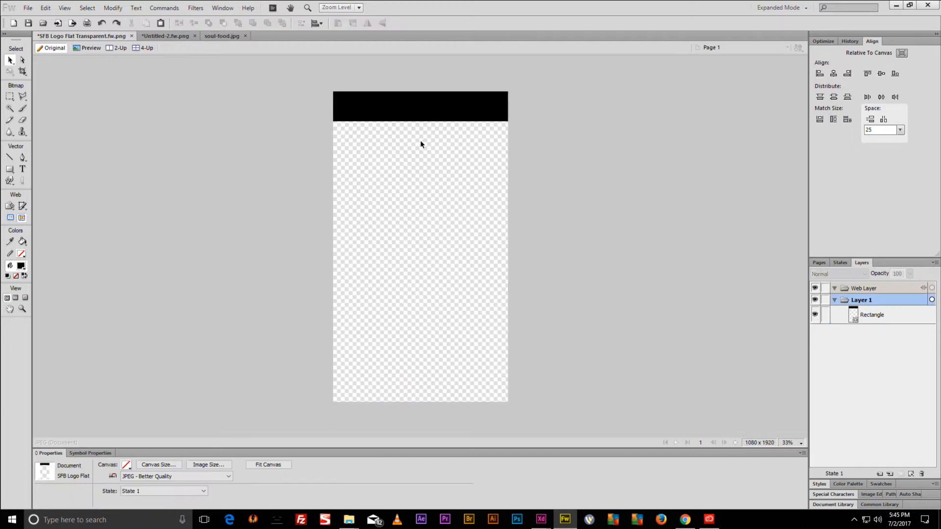
click(455, 101)
click(112, 463)
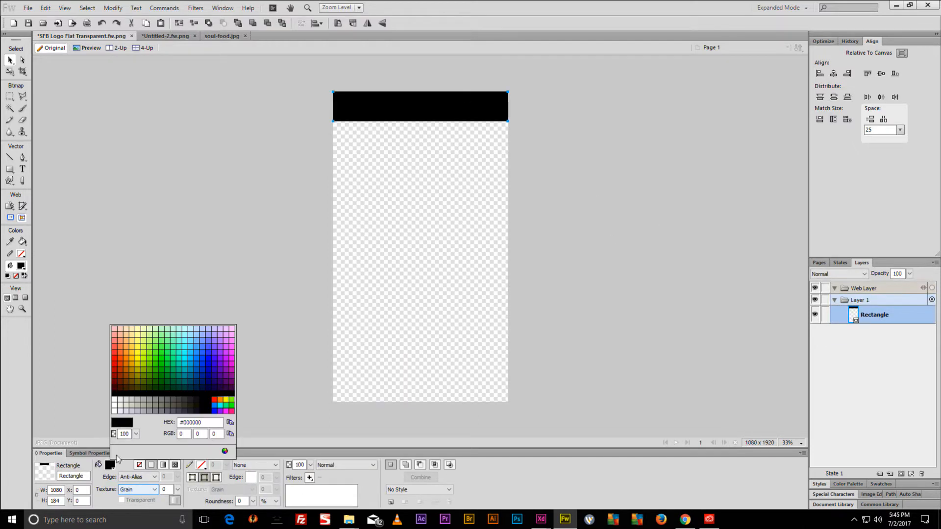
click(113, 400)
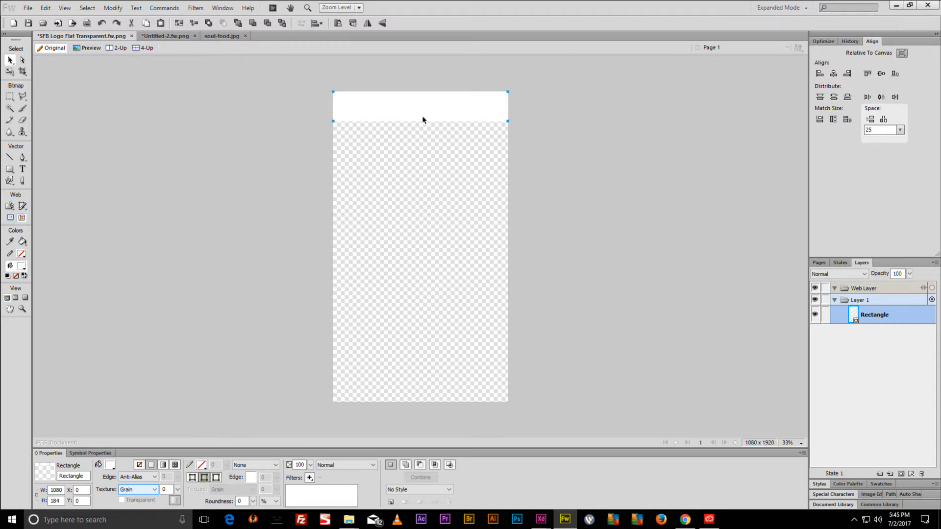
Mask the cut marble bitmap with the white rectangle and copy the resulting header strip.
key(ctrl+shift+v)
drag(543, 77, 328, 170)
click(440, 108)
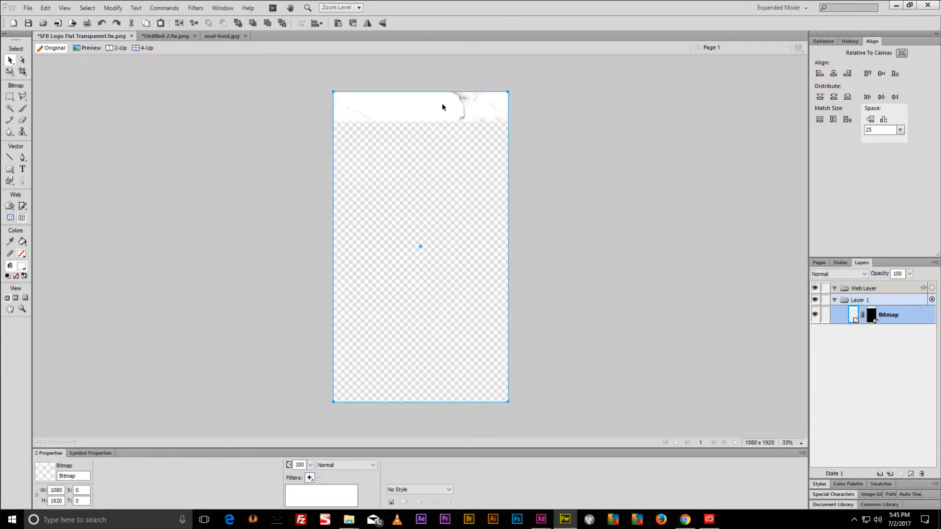
key(a)
click(442, 105)
key(v)
Switch to Adobe XD, paste the marble strip onto Home 2 and place it over the header at X 0, Y 0.
click(896, 7)
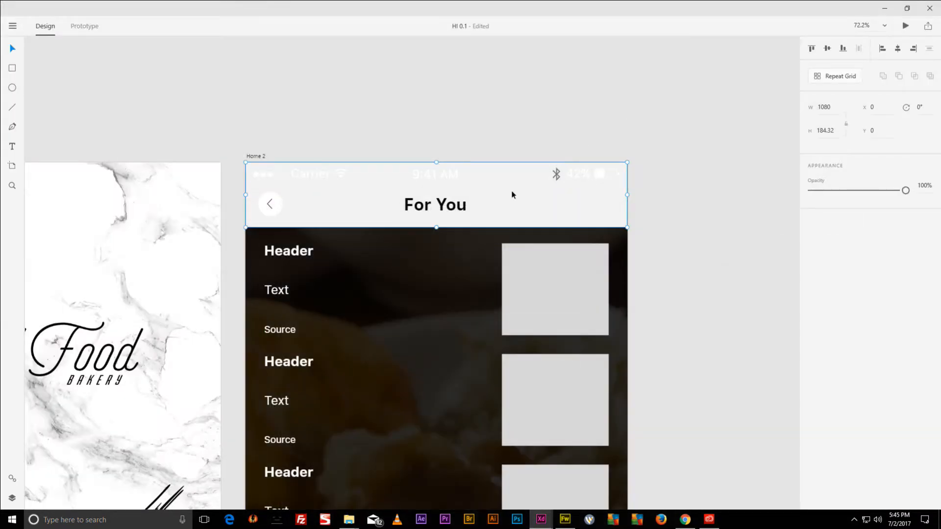
key(ctrl+v)
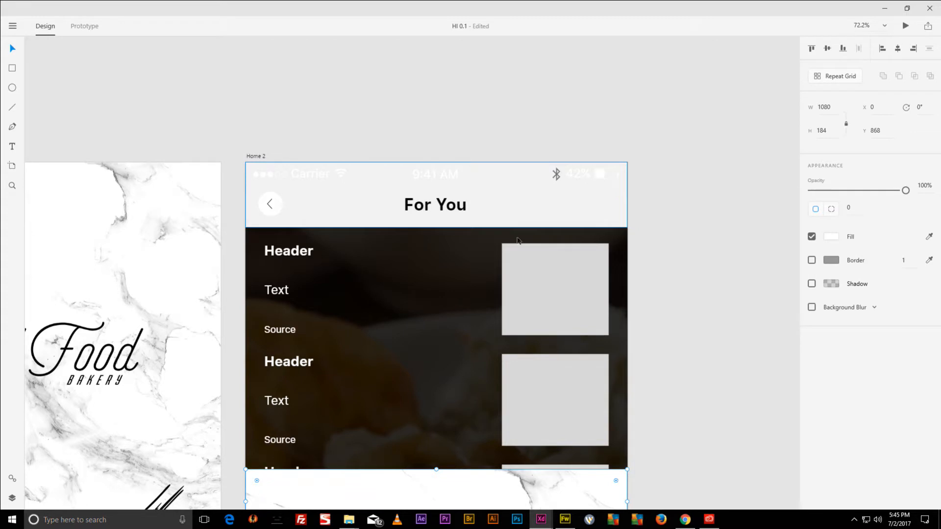
drag(417, 485, 417, 194)
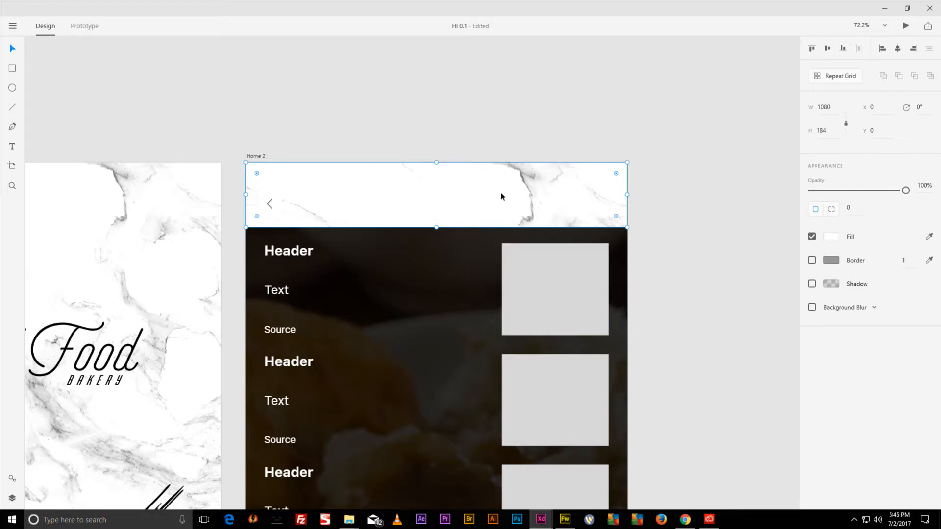
key(ctrl+[)
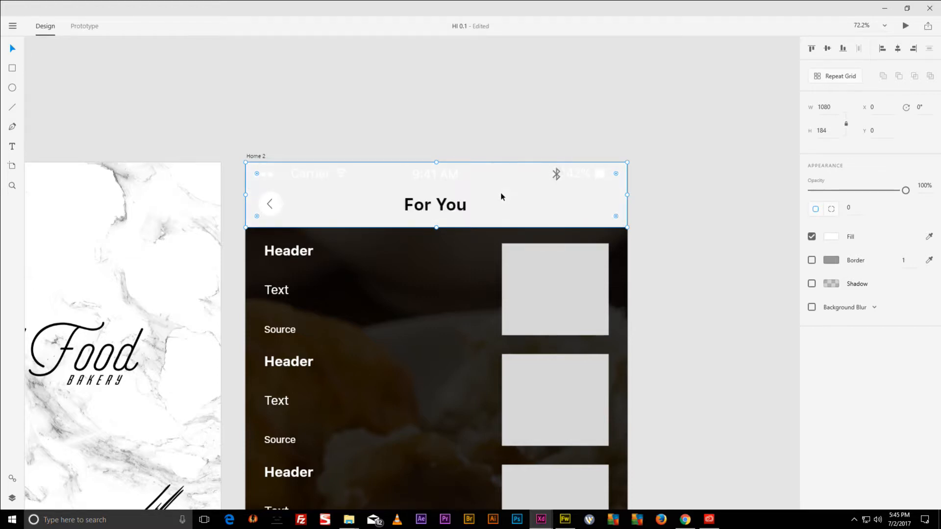
key(ctrl+z)
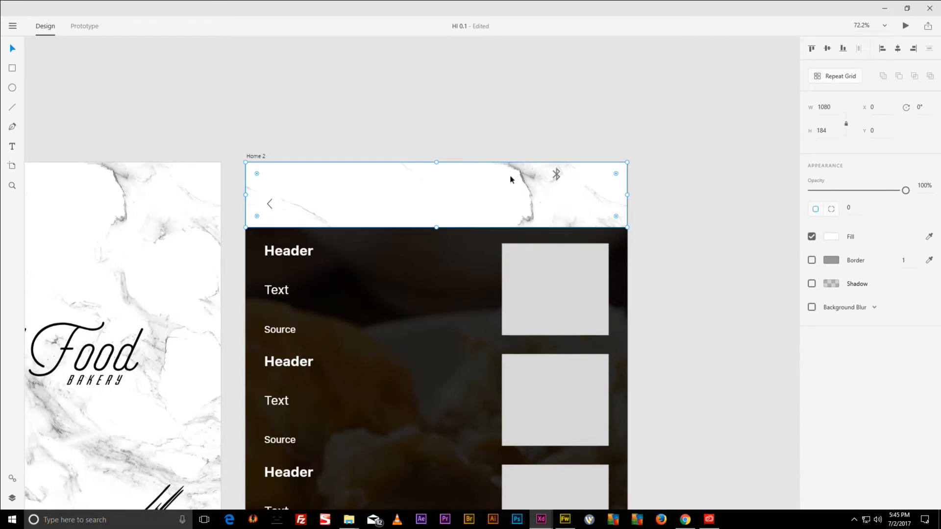
Replace the white status bar on Home 2 with a copy of the black one from the yellow HI artboard.
click(568, 167)
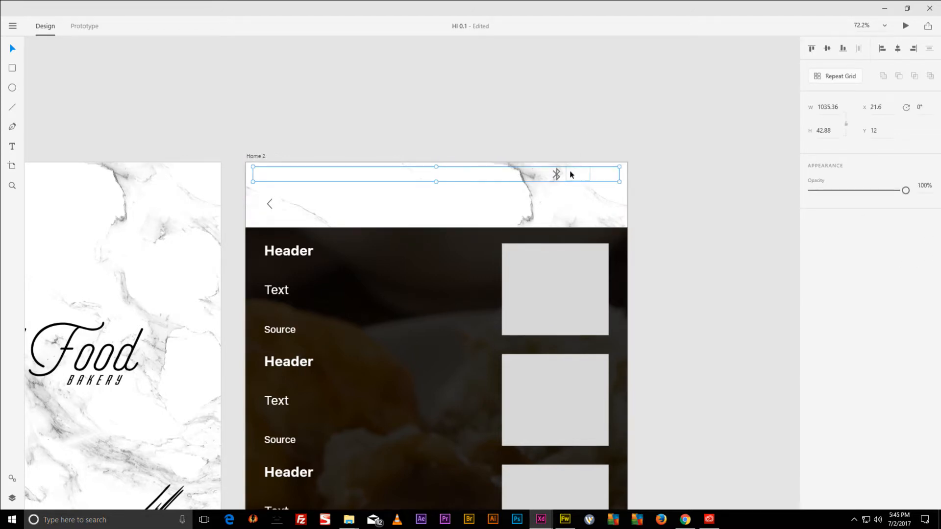
key(Escape)
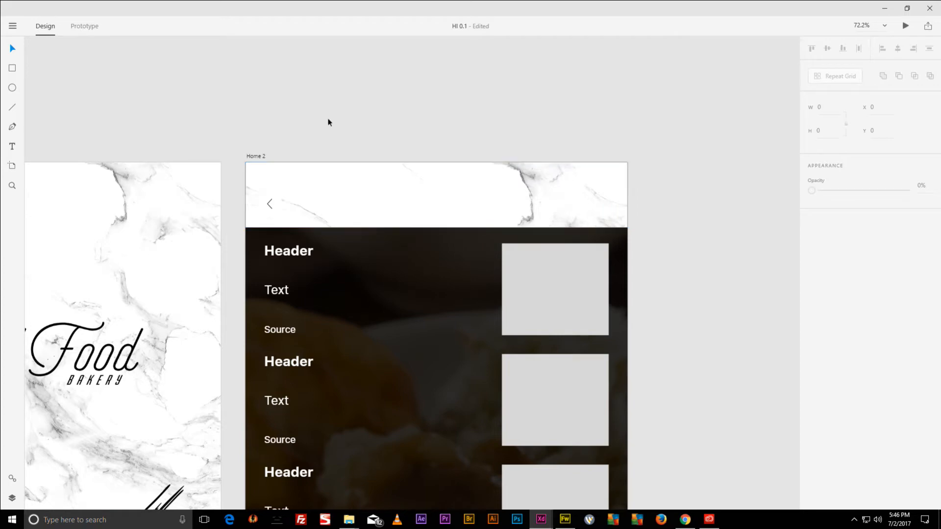
scroll(611, 123, left, 5)
click(185, 174)
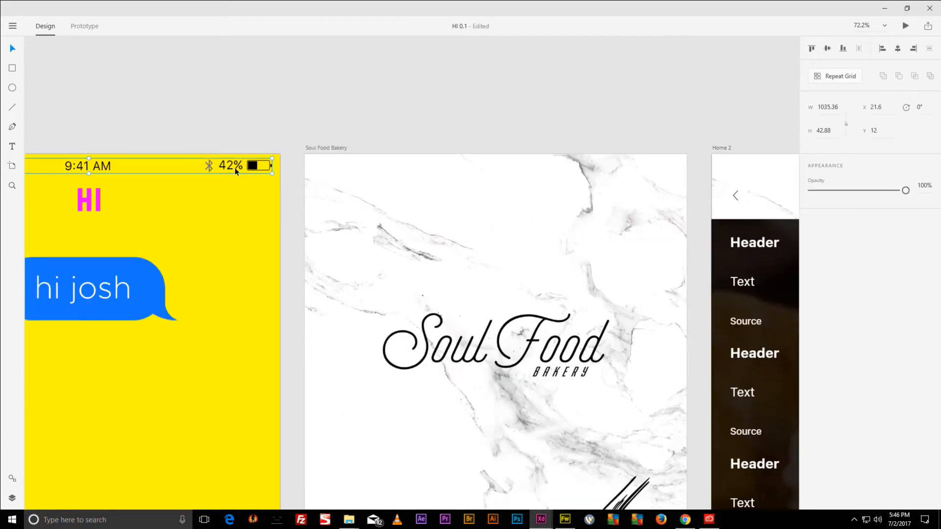
drag(288, 92, 276, 96)
scroll(276, 96, right, 6)
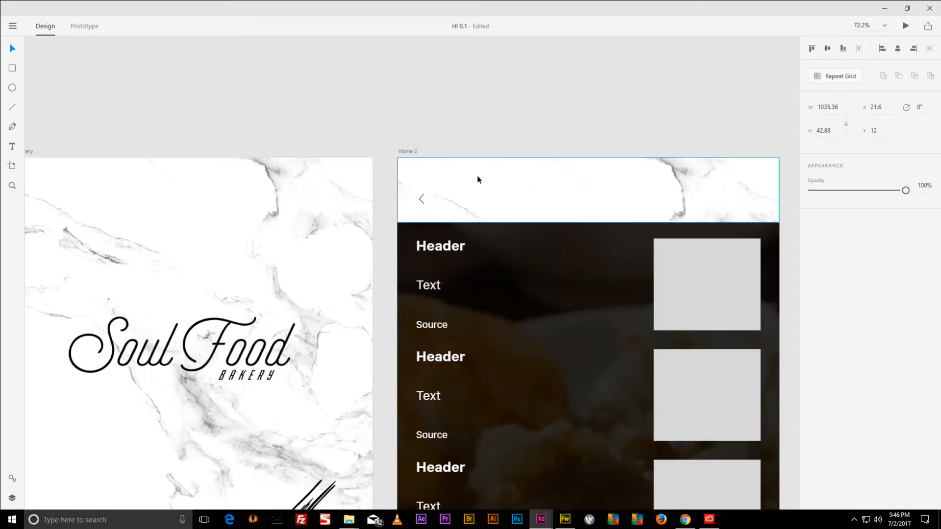
click(414, 152)
key(ctrl+v)
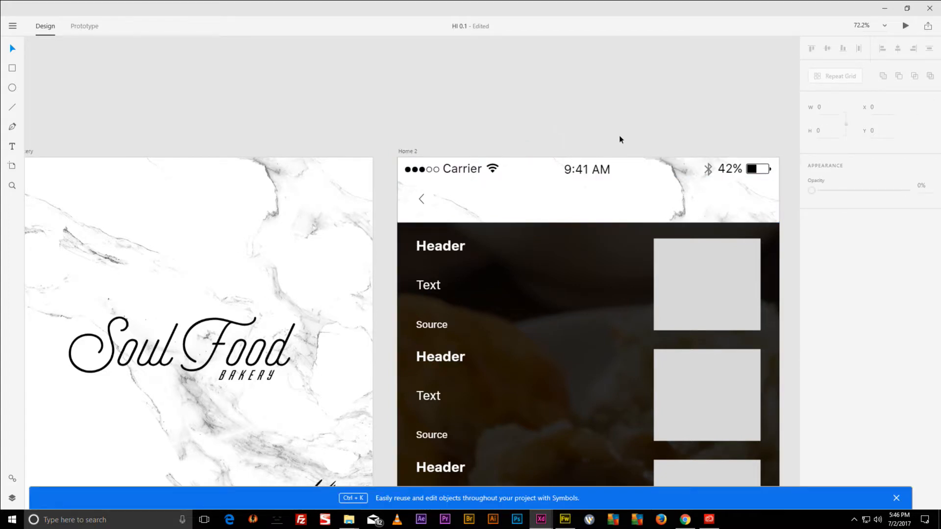
Recolor the Home 2 back button with a white (fff) arrow border and a black (#000000) circle fill.
click(428, 200)
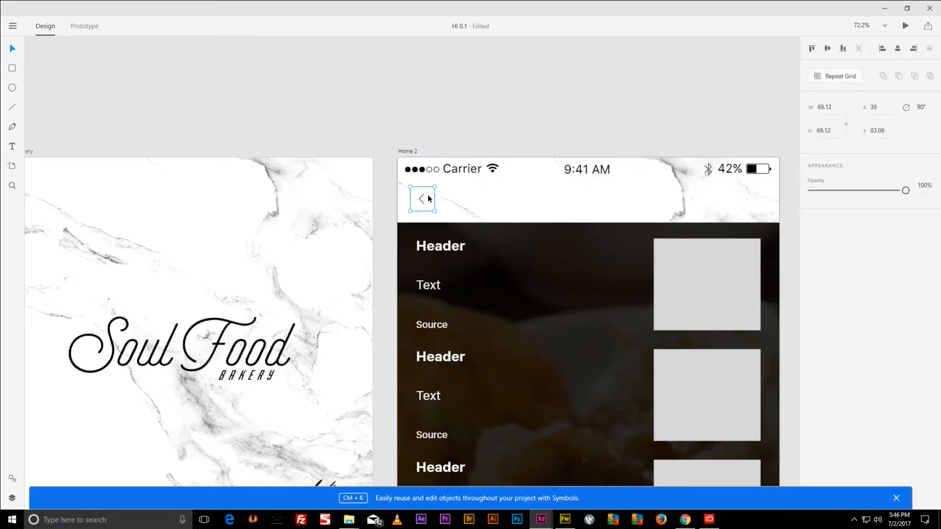
double_click(422, 200)
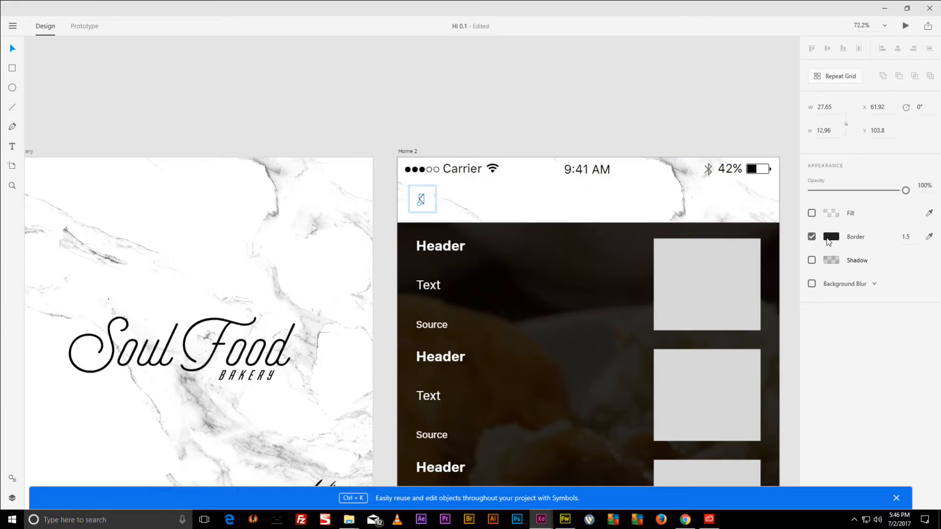
click(830, 236)
text(fff)
key(Return)
key(Escape)
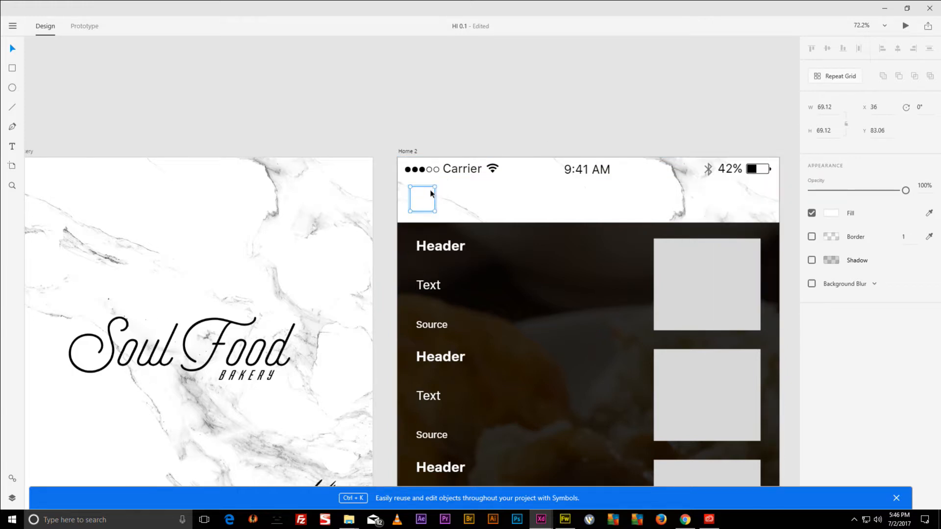
click(831, 213)
drag(730, 222, 660, 248)
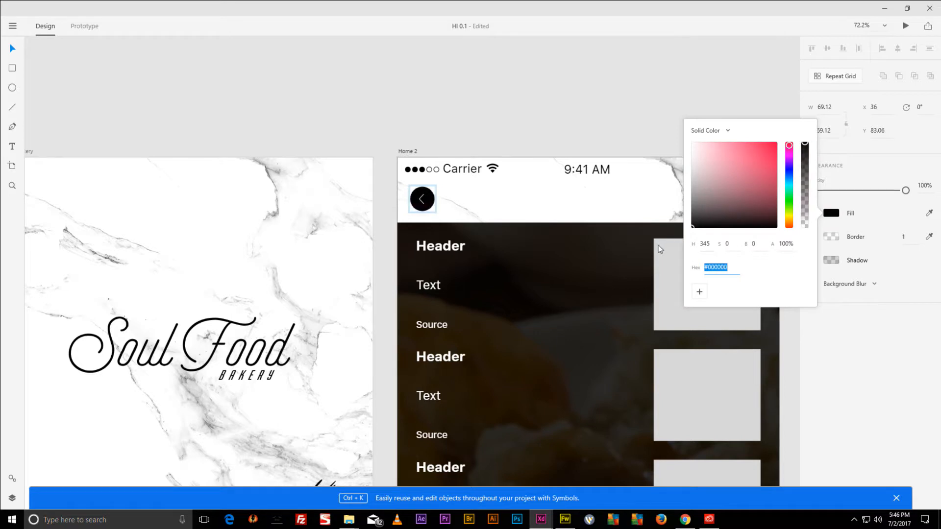
Undo the marble strip's placement on Home 2 to uncover the For You title beneath it.
click(540, 201)
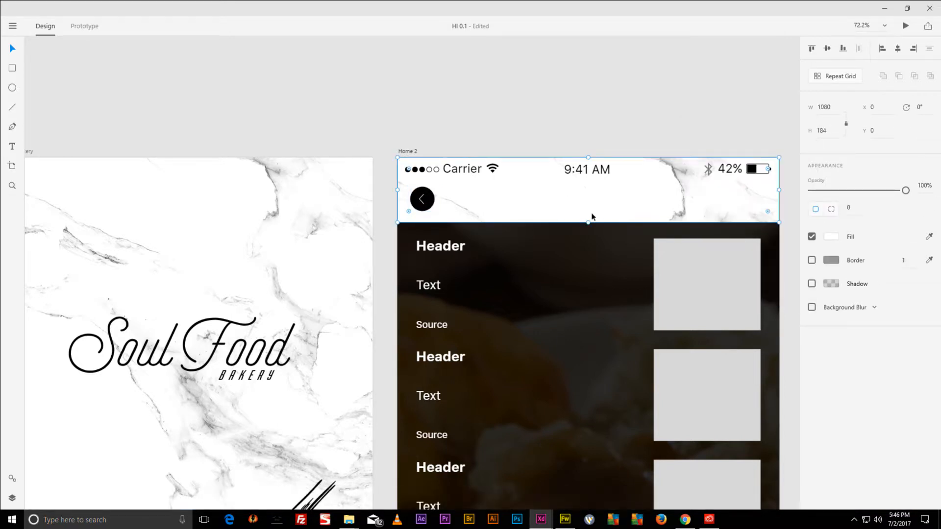
double_click(602, 202)
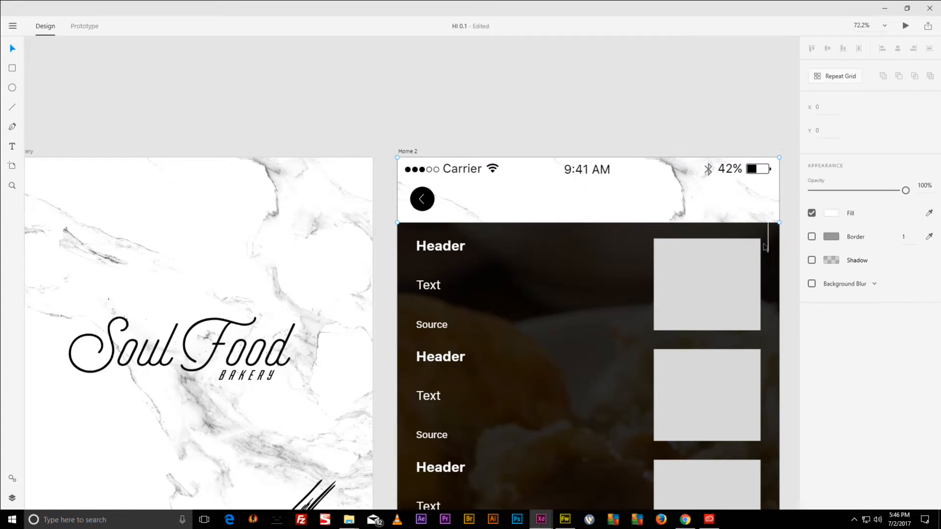
key(Escape)
key(ctrl+z)
key(ctrl+z)
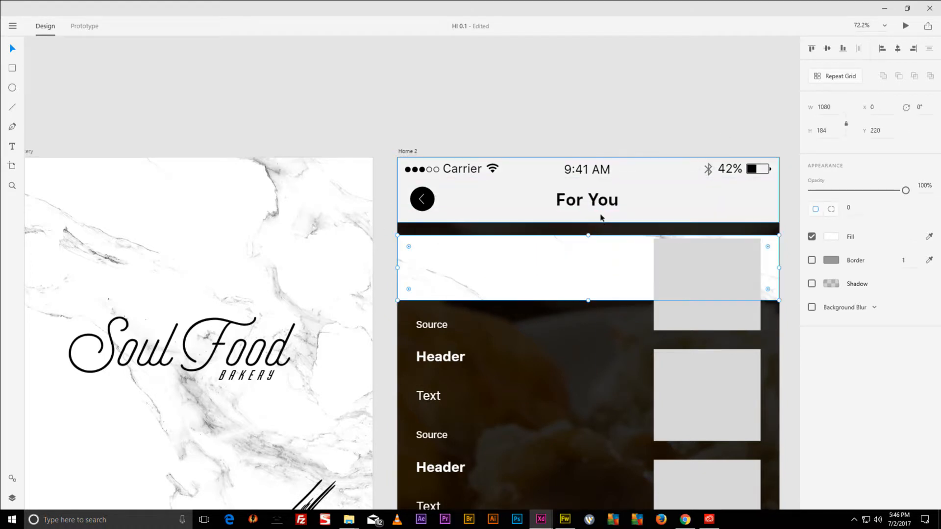
Cut the For You title, move the marble strip back over the Home 2 header and paste the title on top.
double_click(605, 200)
double_click(606, 200)
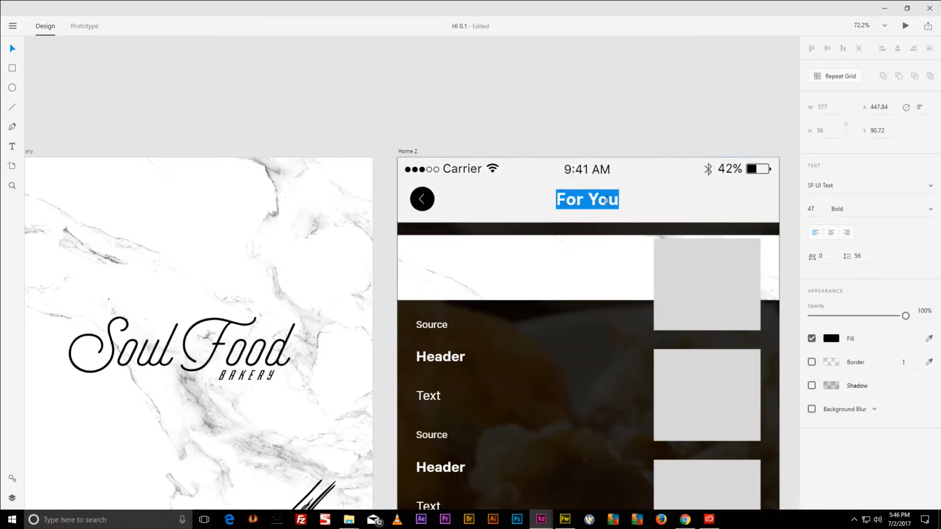
key(Escape)
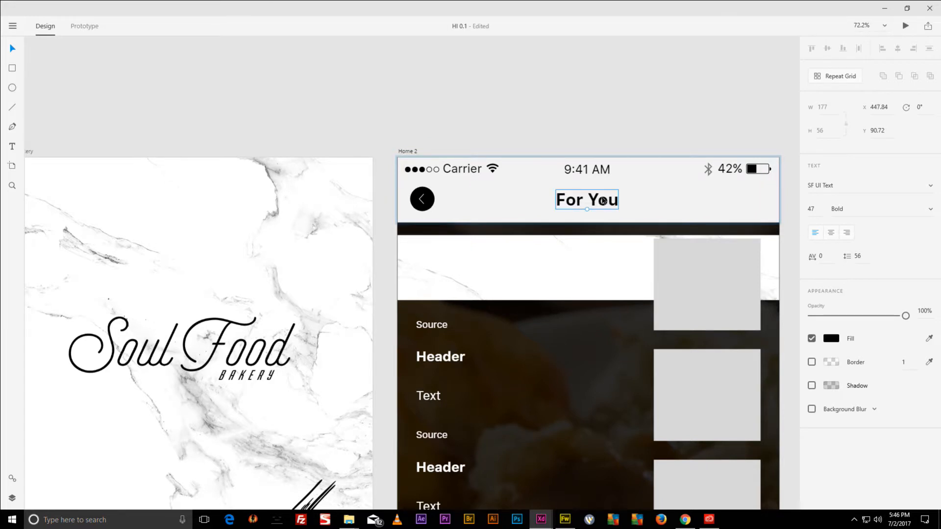
key(Delete)
click(590, 275)
drag(590, 275, 591, 198)
key(ctrl+v)
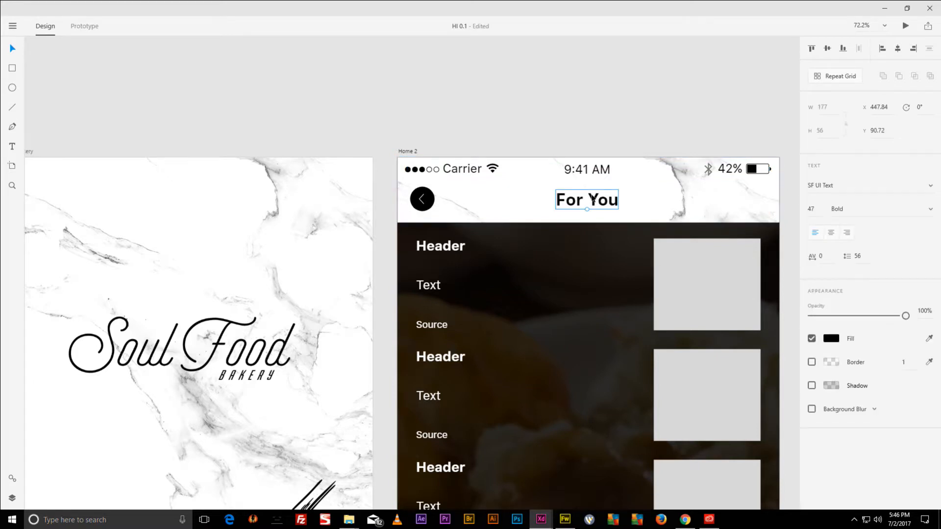
Center-align the For You title text in the Home 2 header.
double_click(596, 204)
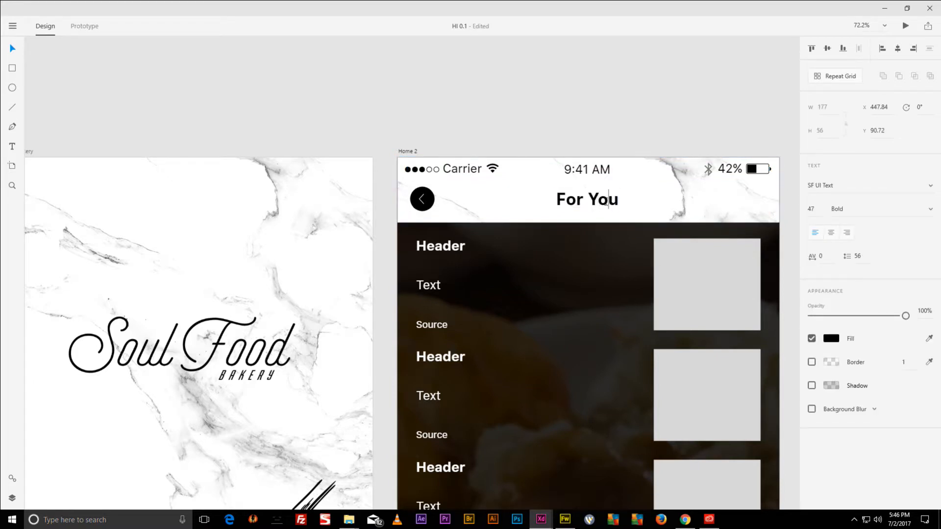
key(ctrl+a)
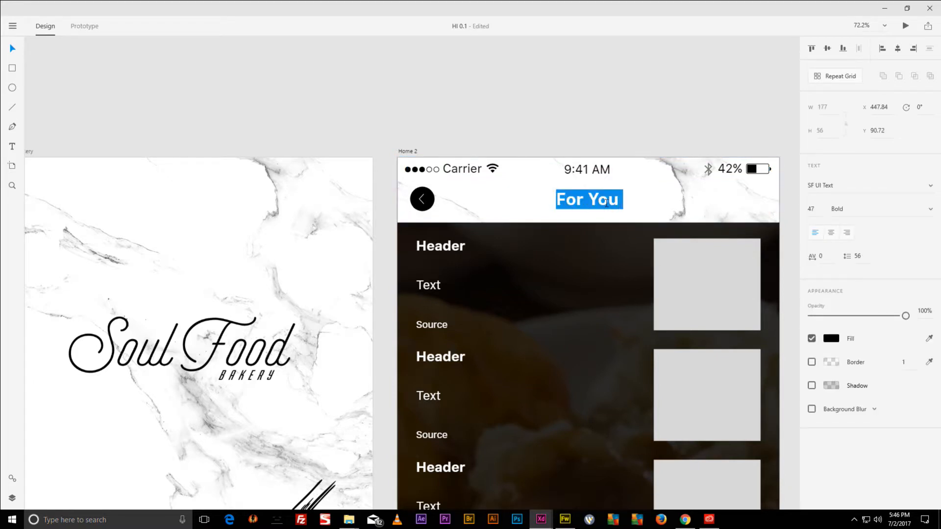
text(W)
key(ctrl+z)
click(826, 234)
Replace the For You header title text with Locations.
triple_click(573, 200)
text(cHO)
key(BackSpace)
key(BackSpace)
key(BackSpace)
text(X)
key(BackSpace)
text(CHoo)
key(BackSpace)
key(BackSpace)
key(BackSpace)
text(h)
key(BackSpace)
key(BackSpace)
text(Locations)
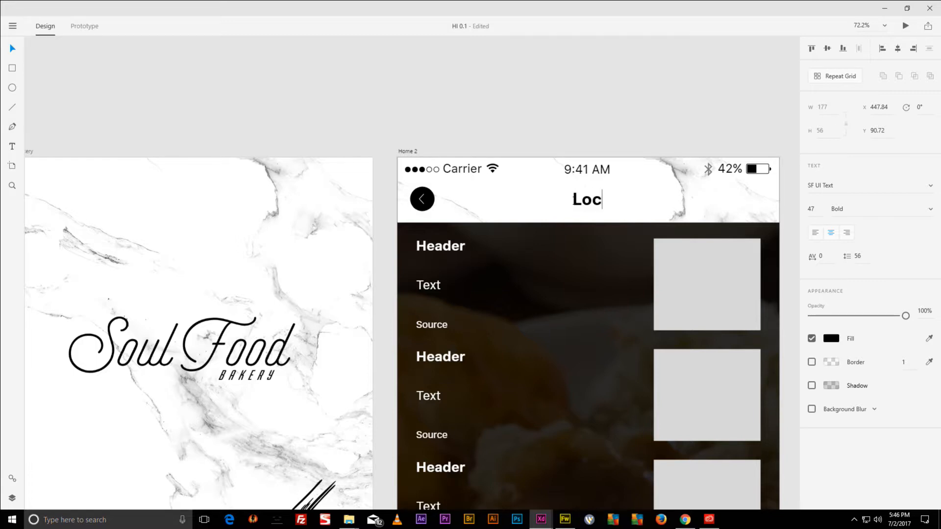
key(Escape)
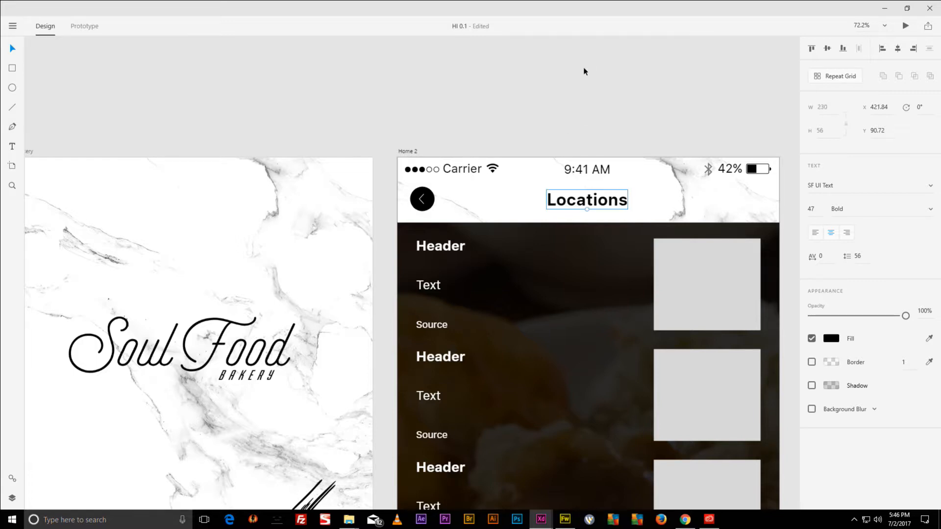
Switch to Chrome, search Google Images for cities and open the Bangkok highway result.
click(885, 9)
click(884, 9)
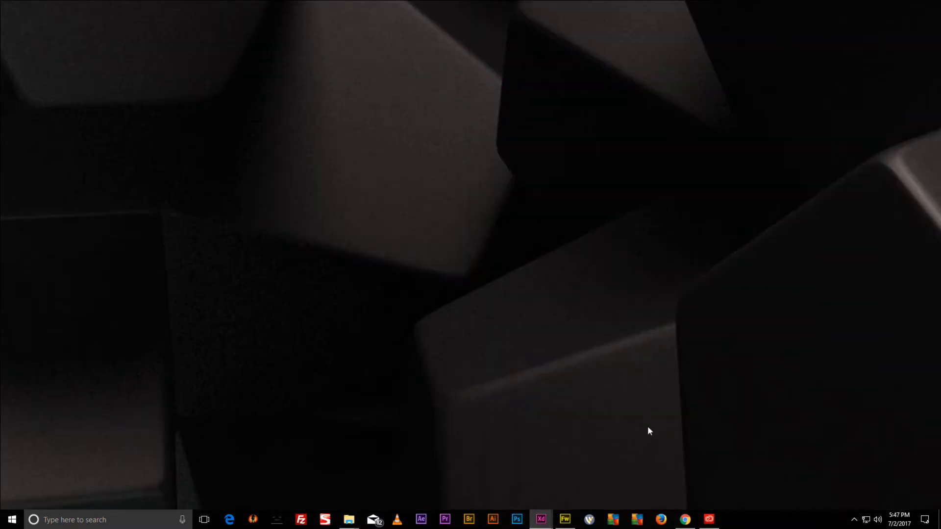
click(683, 517)
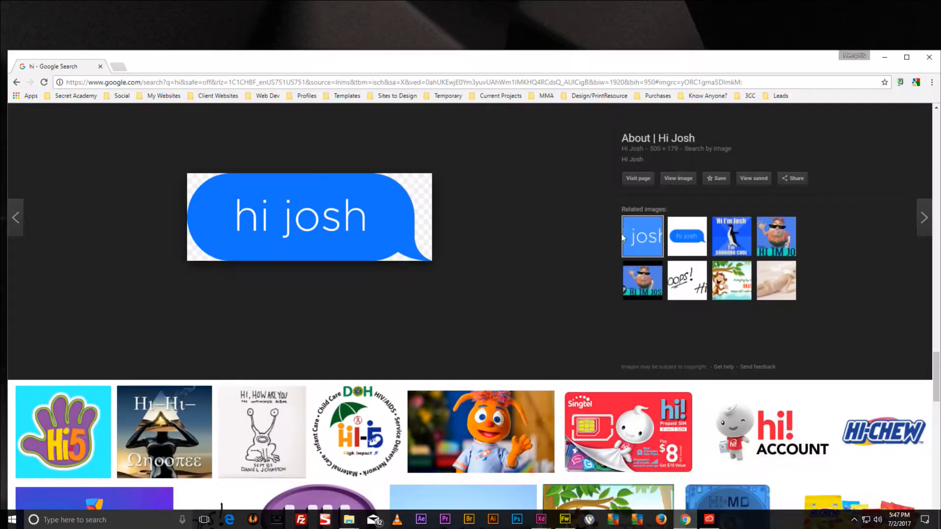
double_click(523, 67)
scroll(208, 96, up, 15)
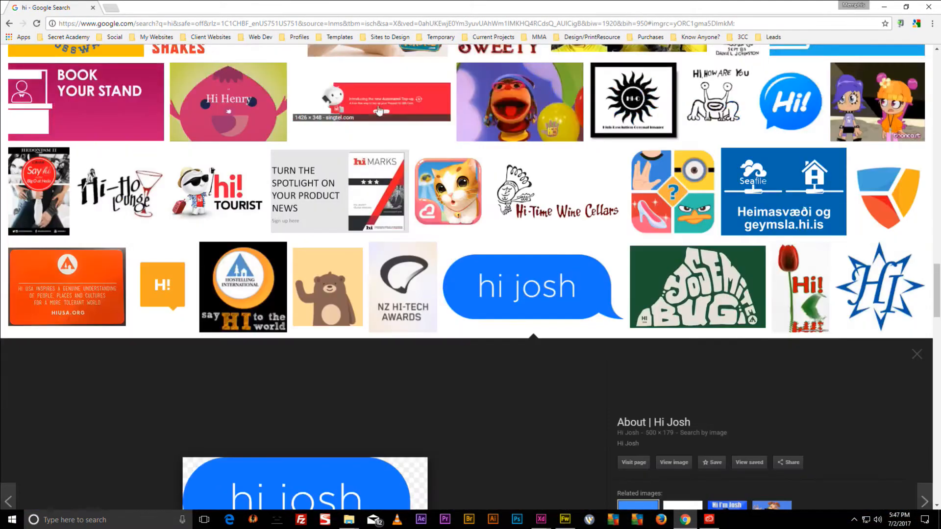
scroll(208, 96, up, 7)
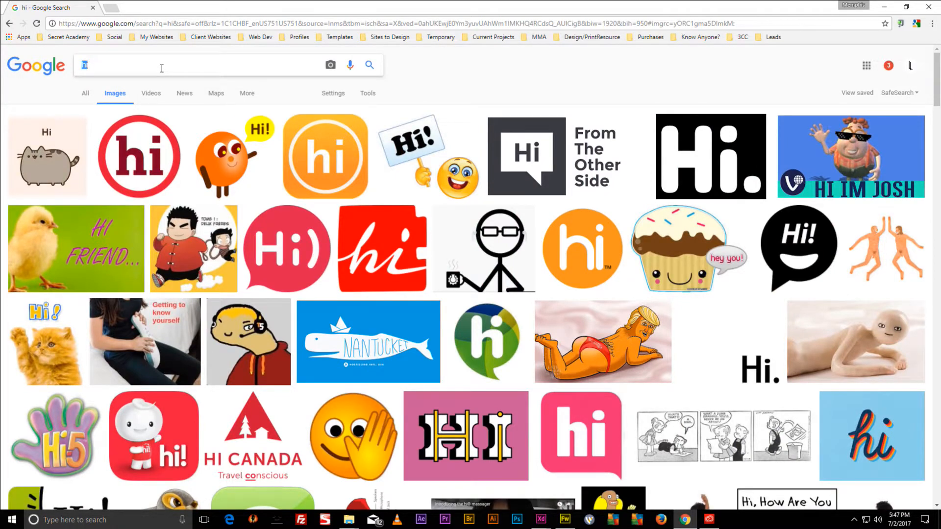
text(cities)
key(Return)
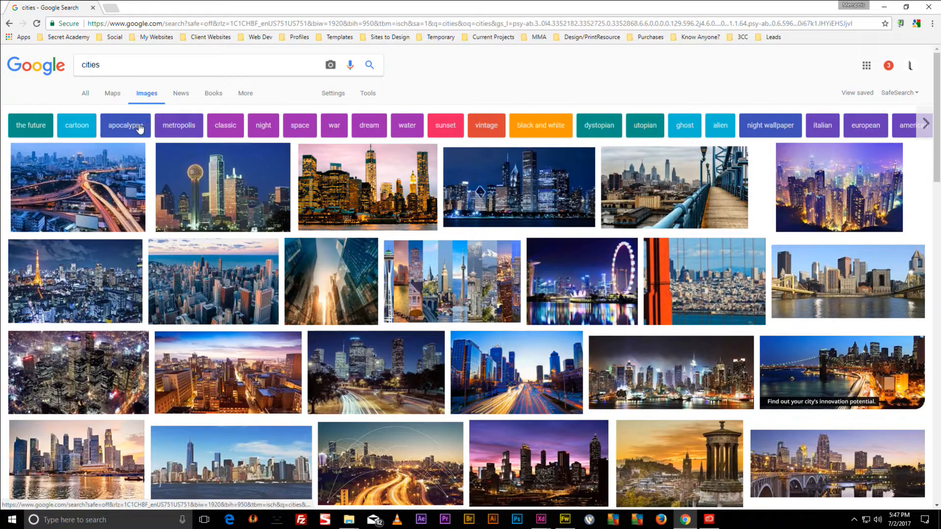
click(96, 182)
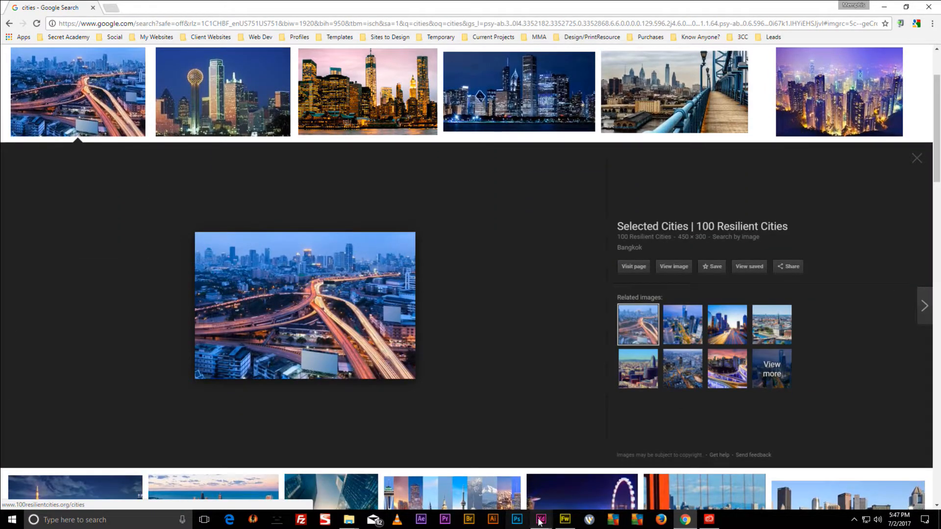
Switch to Adobe XD to examine the image placeholders in Home 2's article grid, and return to the Chrome results.
mouse_move(539, 522)
click(513, 479)
scroll(712, 248, down, 7)
scroll(683, 333, down, 1)
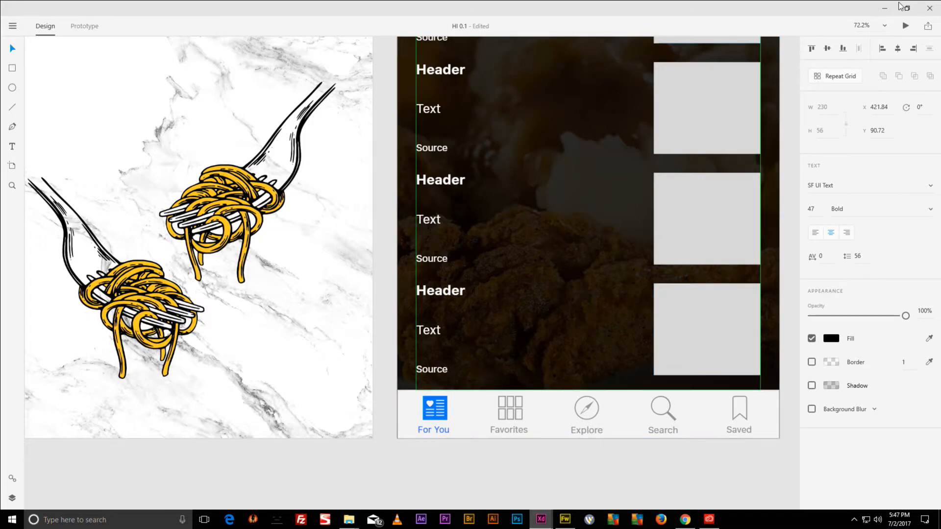
click(884, 9)
scroll(288, 91, up, 2)
scroll(230, 167, down, 6)
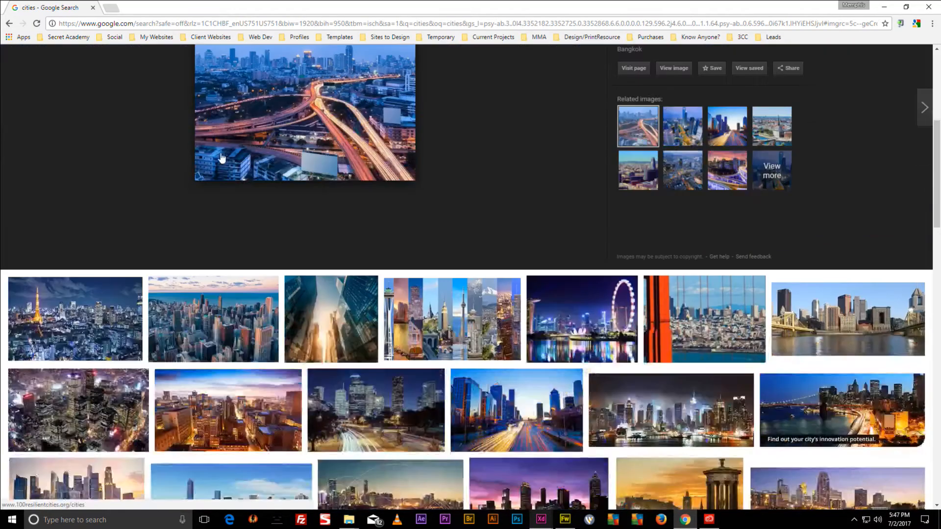
Start saving the Bangkok image and browse to the Assets folder inside HI APP on the desktop.
scroll(268, 230, up, 5)
right_click(276, 202)
click(316, 288)
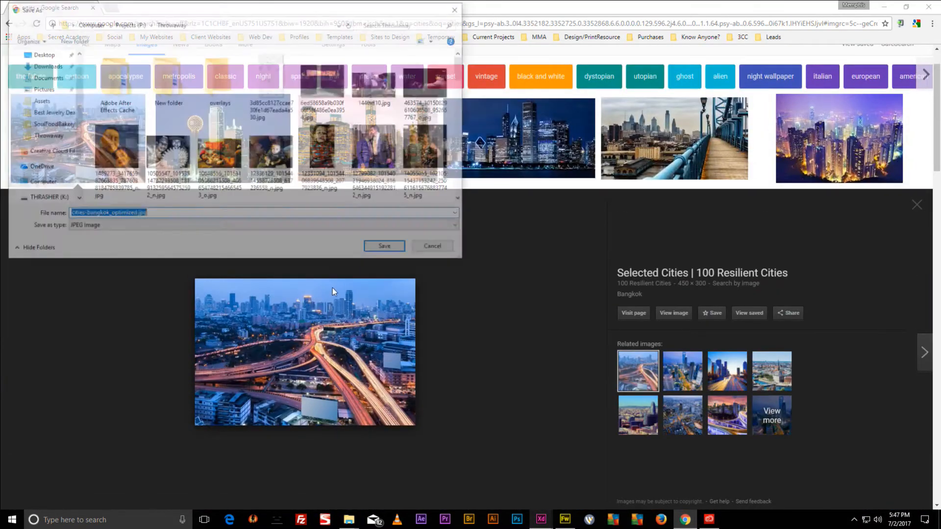
click(91, 23)
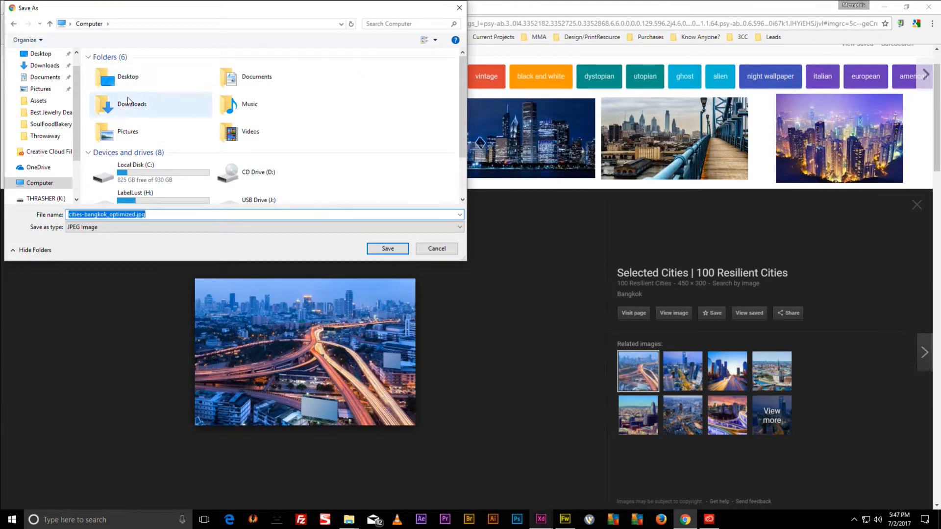
double_click(126, 101)
double_click(118, 105)
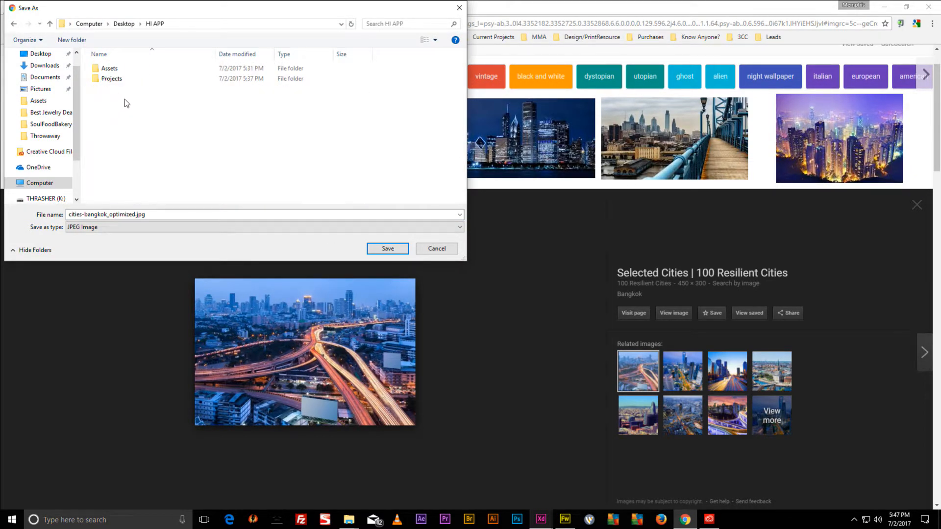
click(111, 71)
double_click(110, 69)
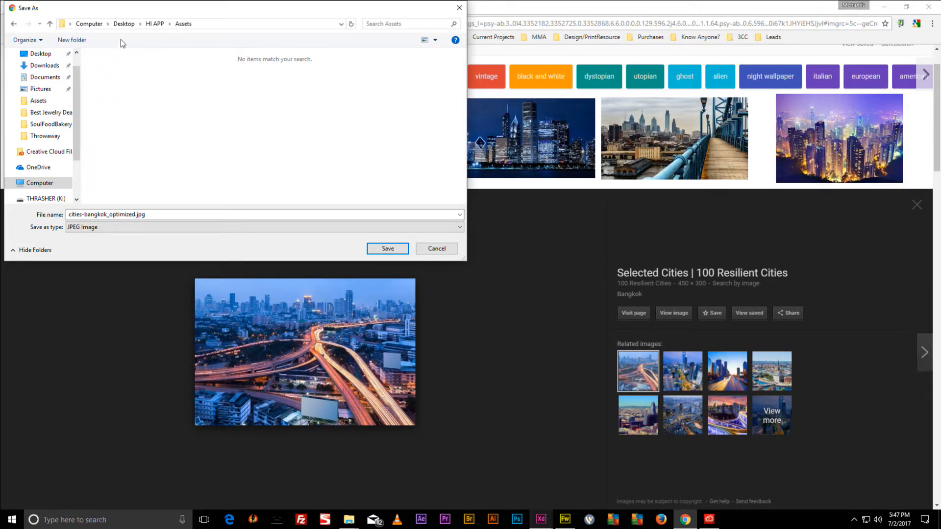
Create a Cities folder inside Assets and save the Bangkok image in it as 1.jpg.
click(69, 39)
text(Cities)
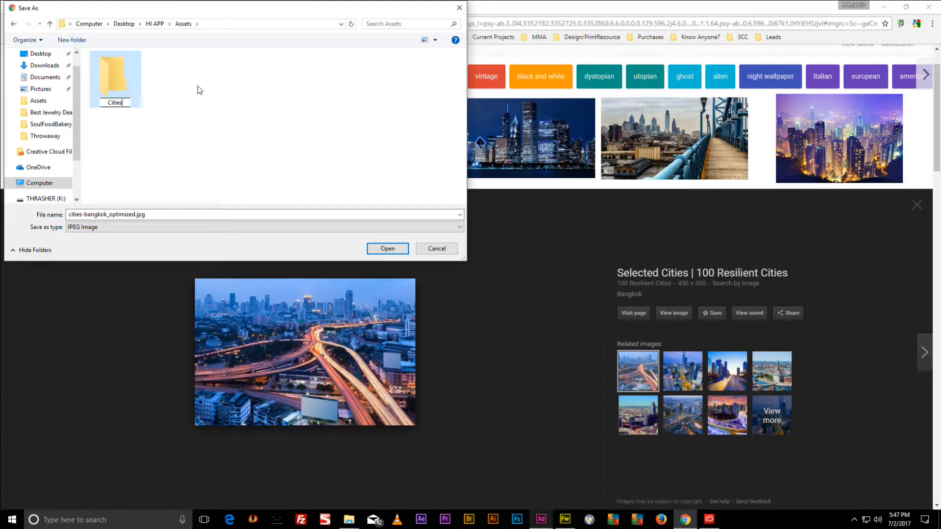
key(Return)
double_click(134, 86)
double_click(154, 214)
key(BackSpace)
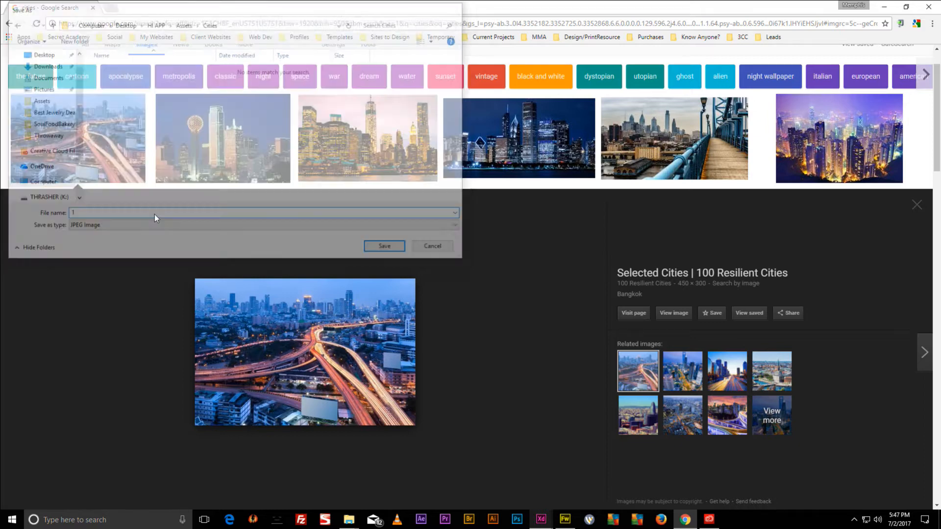
Save the Dallas skyline image to the Cities folder as 2.jpg.
click(196, 166)
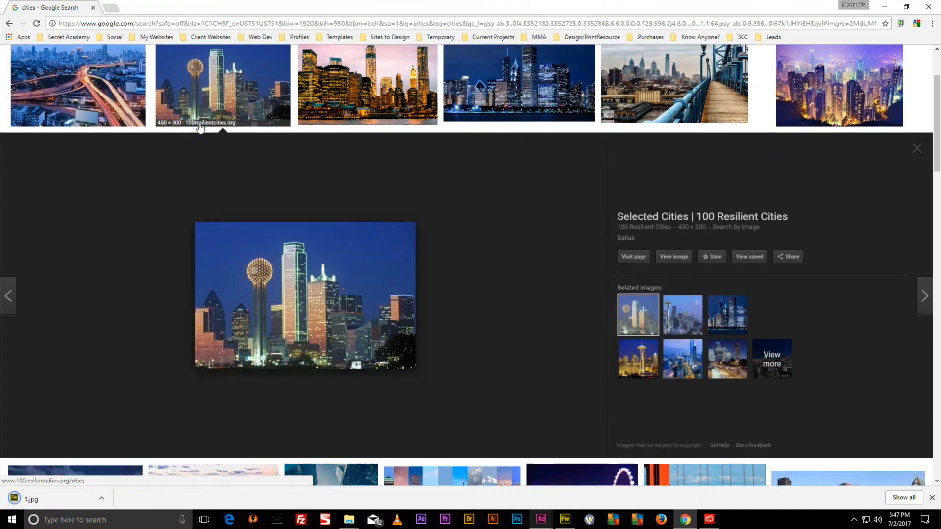
right_click(262, 283)
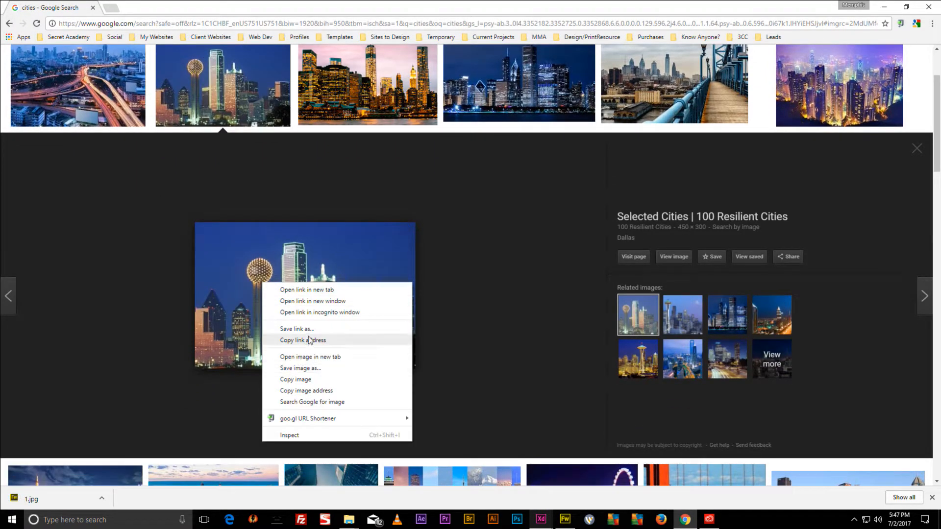
click(295, 368)
key(BackSpace)
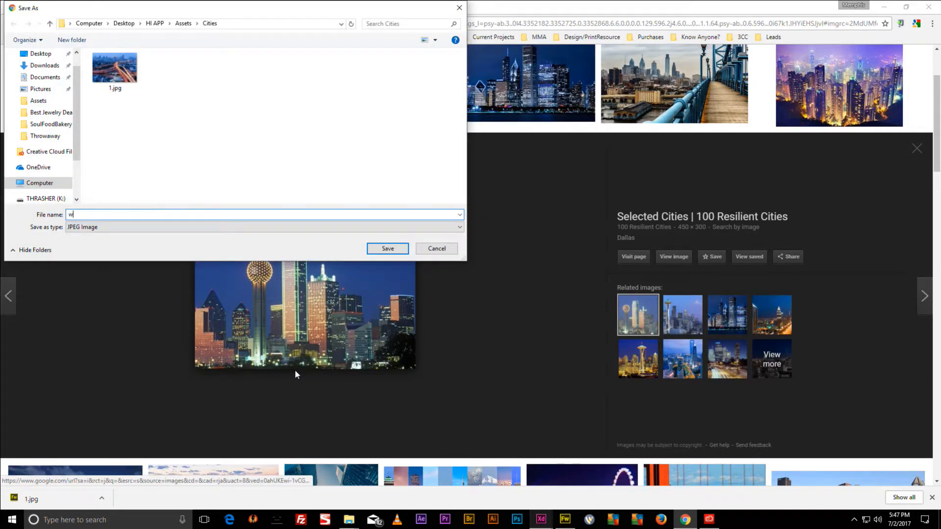
text(2)
key(Return)
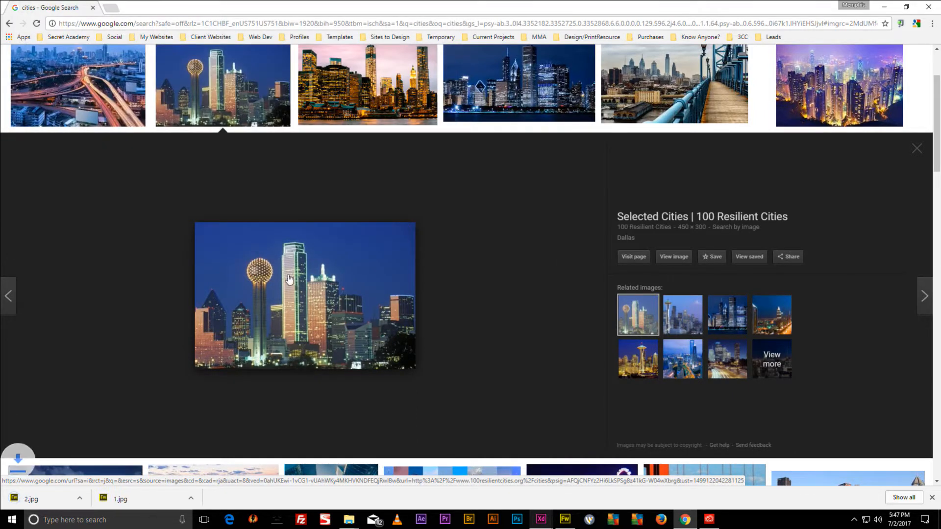
Save the America's Favorite Cities dusk skyline image to the Cities folder as 3.jpg.
click(337, 77)
right_click(280, 229)
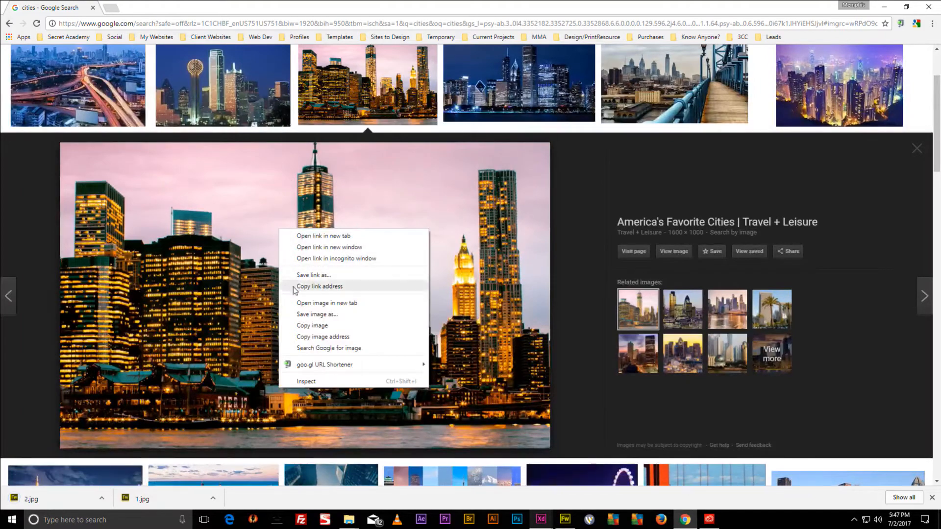
click(316, 314)
text(3)
key(Return)
Save the Music Cities Summit night skyline image to the Cities folder as 4.jpg.
click(519, 83)
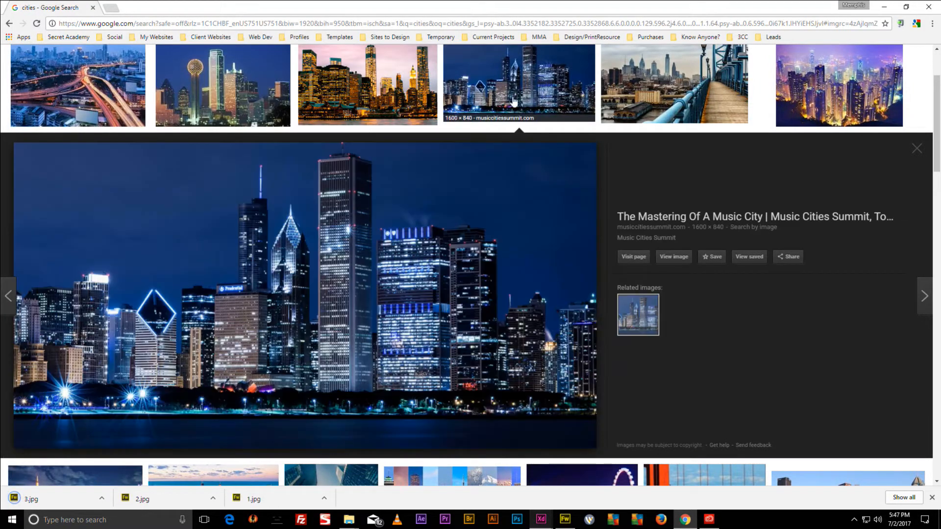
right_click(336, 228)
click(372, 313)
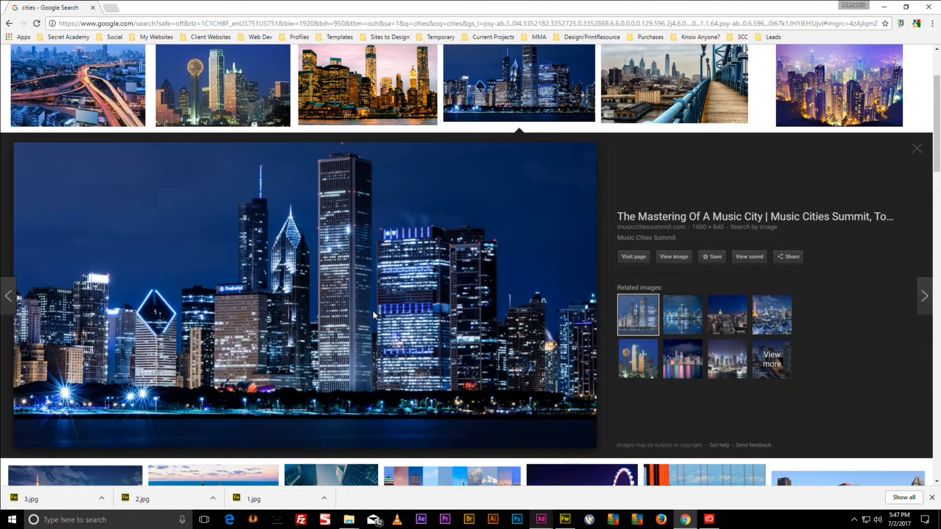
text(4)
key(Return)
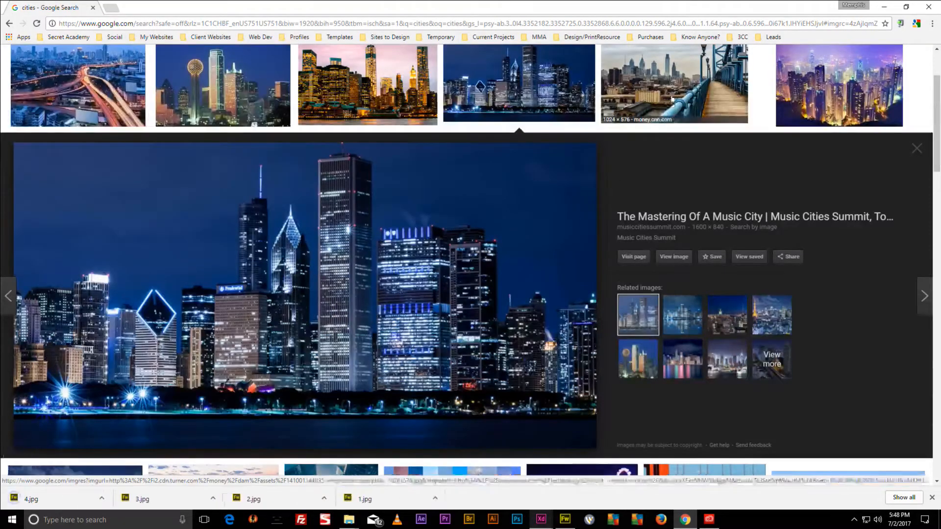
Save the Most Innovative Cities image with the blue bridge to the Cities folder as 5.jpg.
click(674, 83)
right_click(378, 267)
click(419, 352)
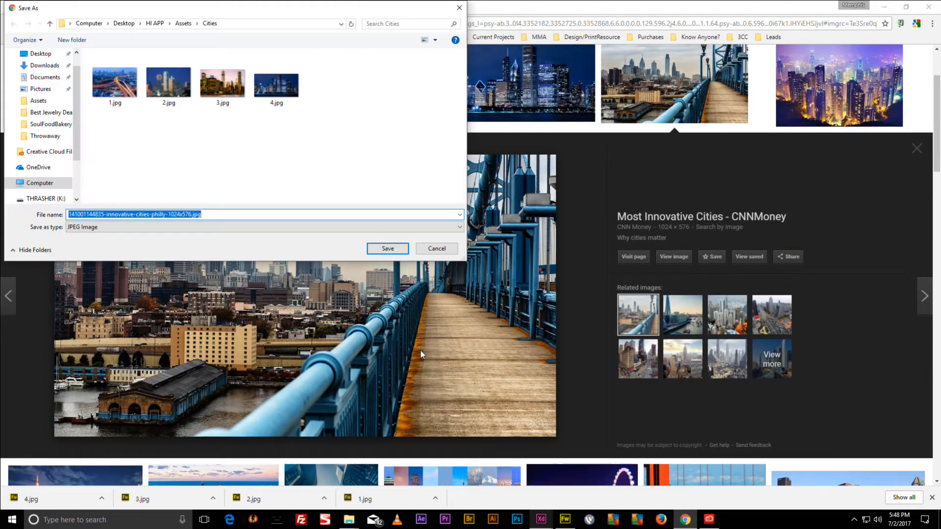
text(5)
key(Return)
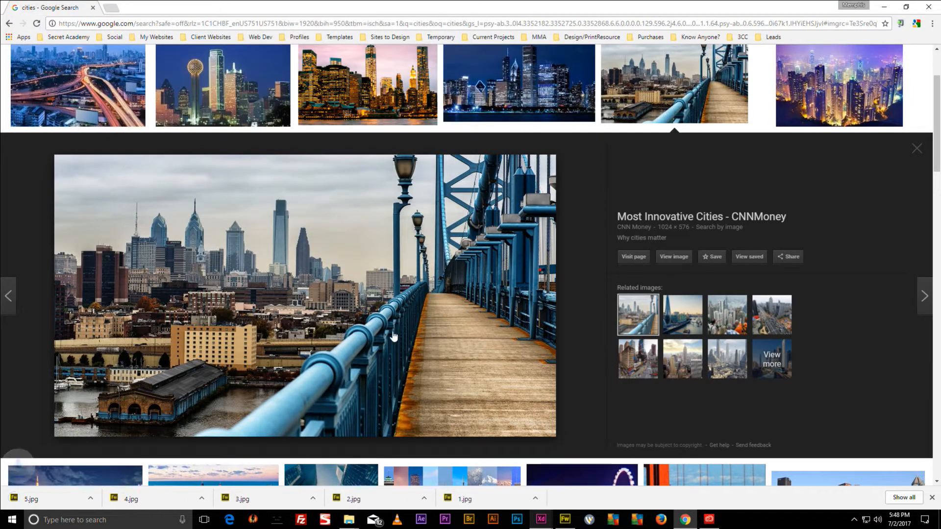
Save the Hong Kong night skyline image to the Cities folder as 2.jpg, replacing the existing file.
click(240, 84)
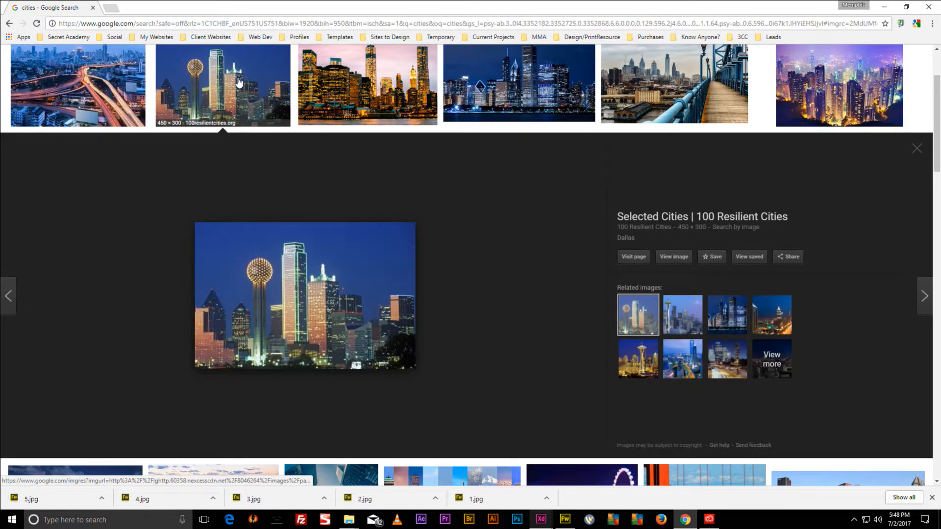
click(833, 86)
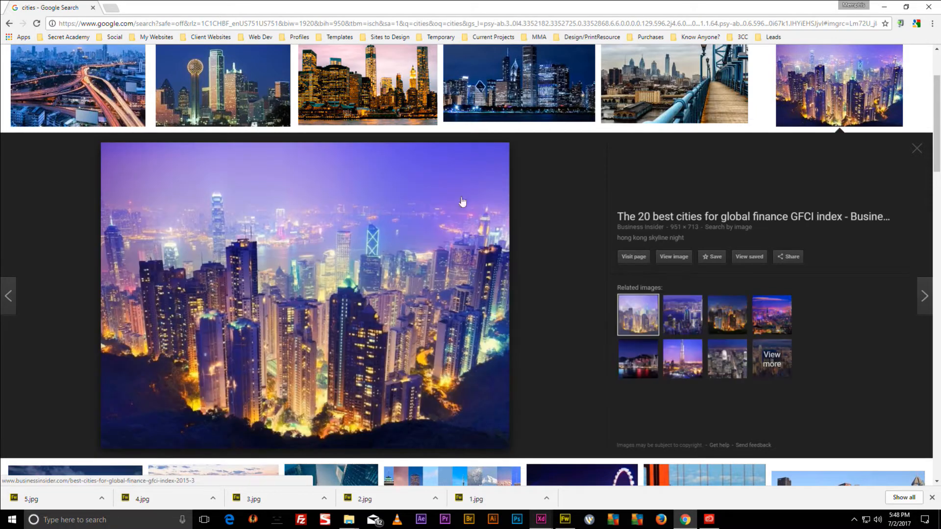
right_click(353, 273)
click(388, 343)
text(2)
key(Return)
click(500, 261)
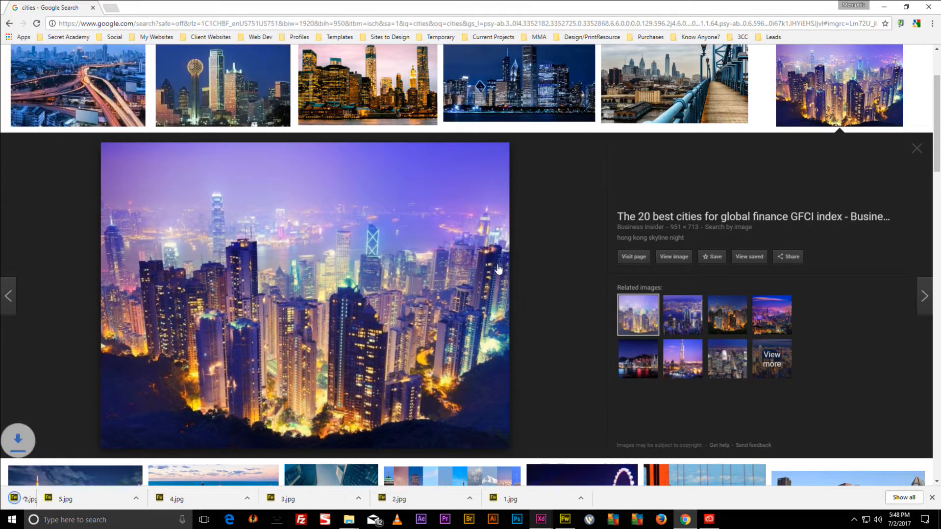
Open the Cities folder inside Assets in File Explorer and select images 1.jpg through 5.jpg.
click(884, 7)
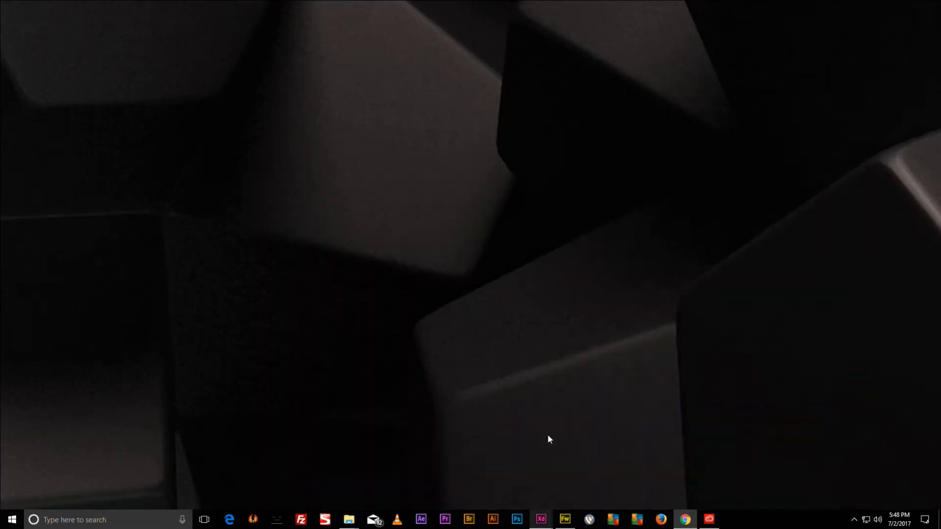
mouse_move(349, 519)
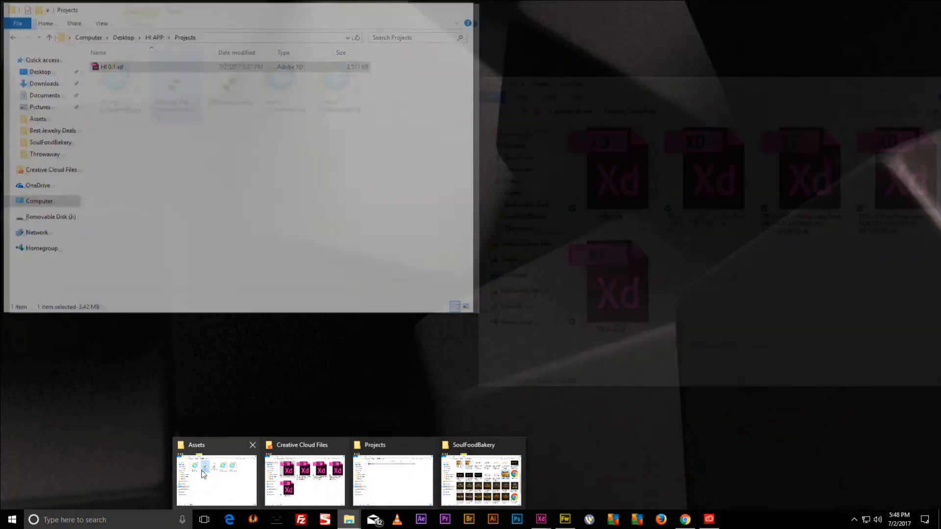
click(201, 470)
double_click(119, 74)
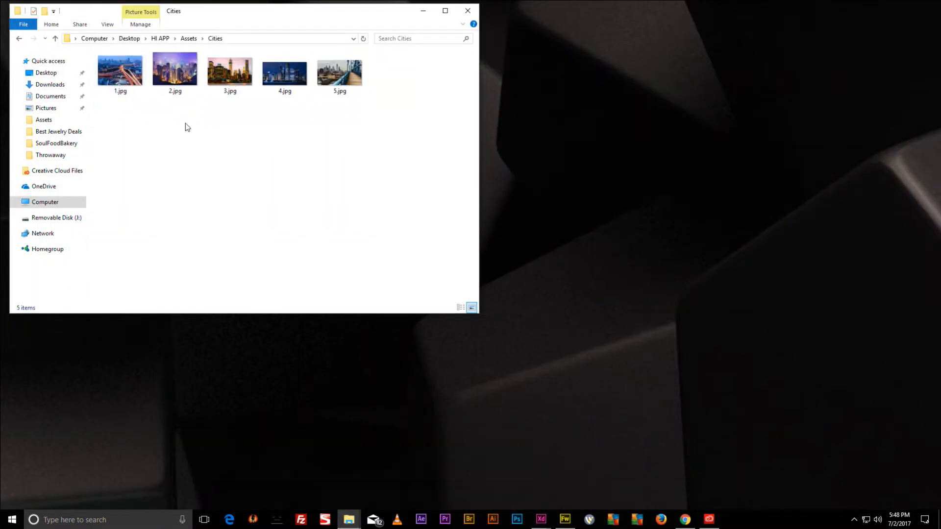
drag(106, 108, 349, 61)
drag(345, 14, 287, 48)
Switch to Adobe XD and resize its window to sit beside the Cities folder with the Home 2 artboard in view.
mouse_move(540, 519)
click(561, 480)
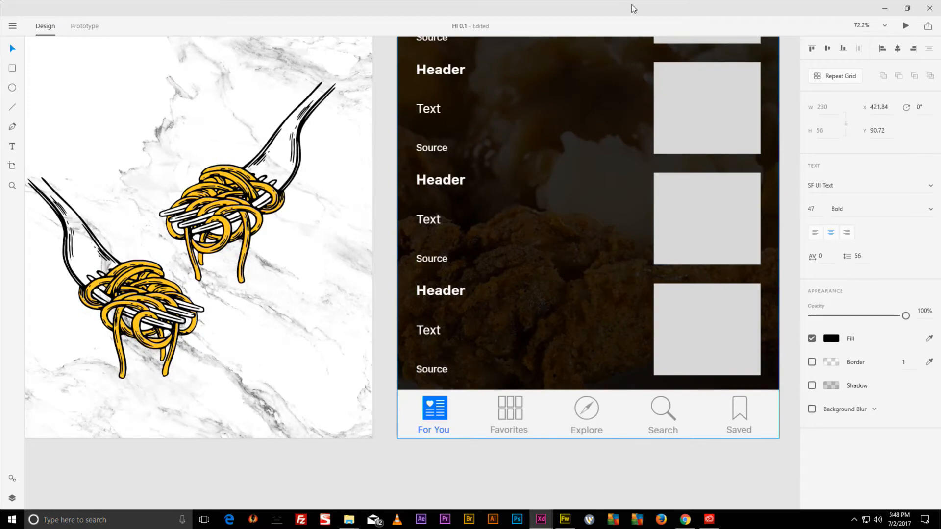
scroll(663, 177, up, 5)
scroll(699, 203, down, 5)
drag(697, 193, 674, 228)
drag(568, 6, 545, 19)
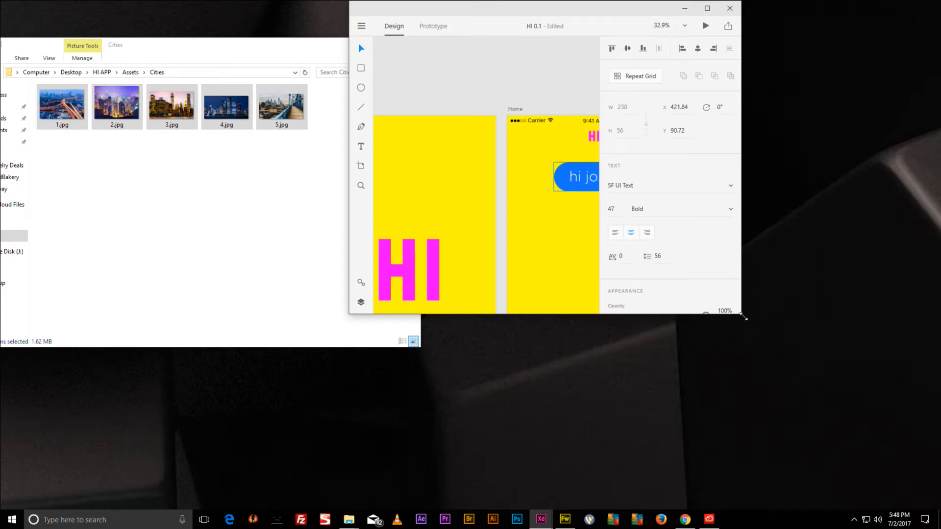
drag(742, 313, 934, 509)
scroll(703, 380, right, 10)
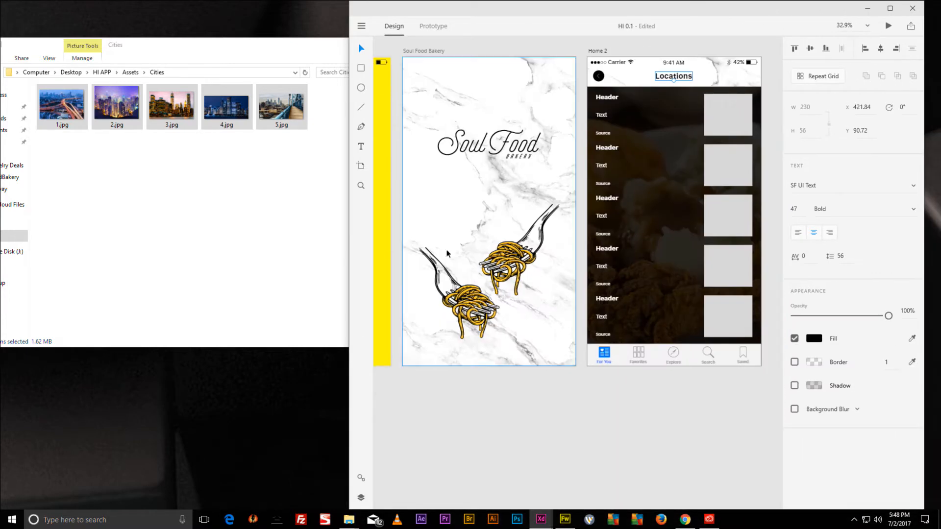
Fill the Home 2 repeat grid's image placeholders with the five selected city photos.
click(679, 146)
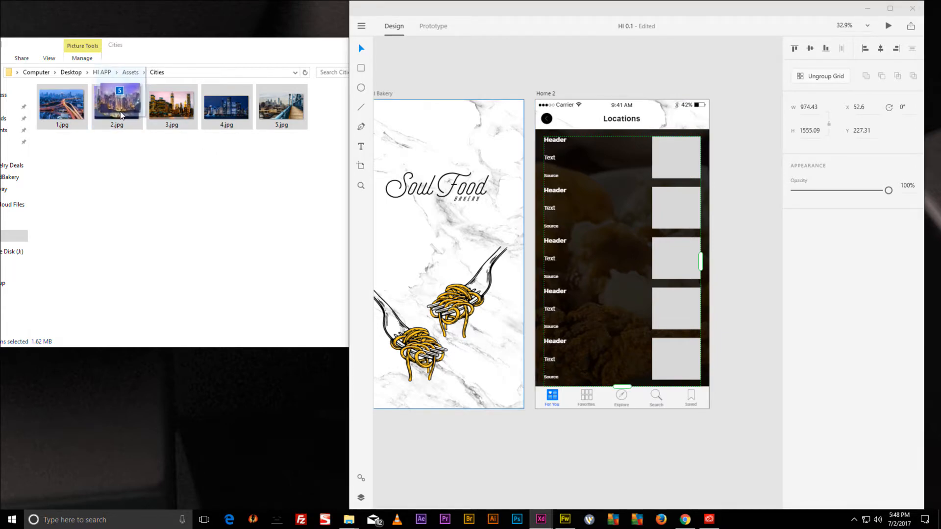
drag(60, 101, 678, 158)
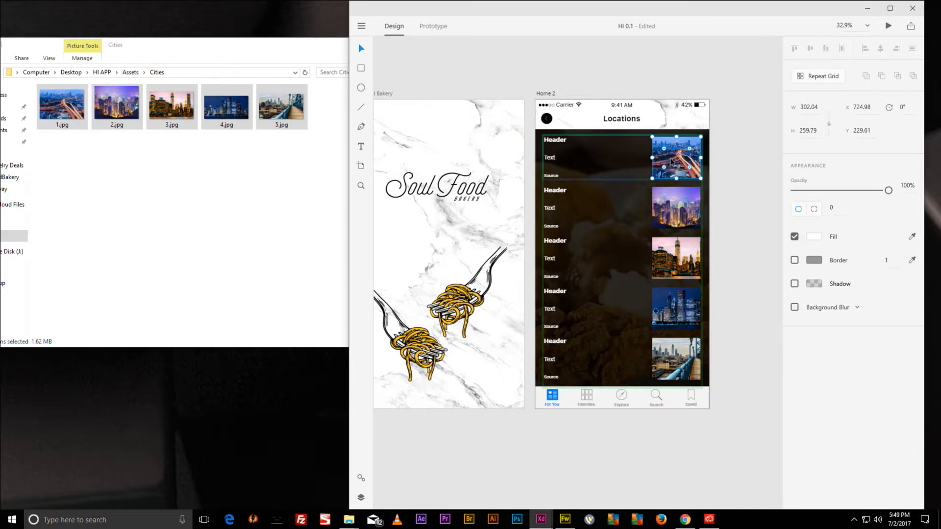
Examine how the five city photos are cropped and arranged in the Home 2 repeat grid.
scroll(675, 161, up, 5)
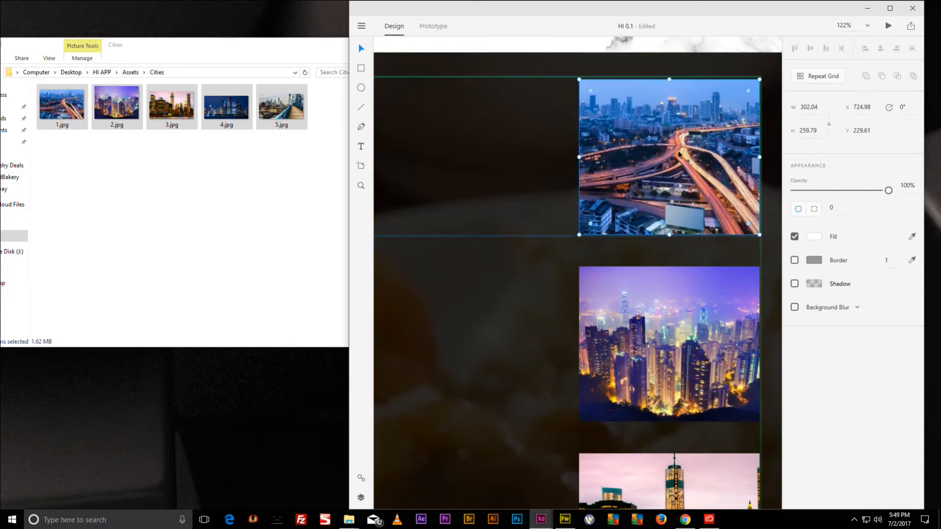
scroll(679, 149, down, 3)
scroll(678, 149, down, 4)
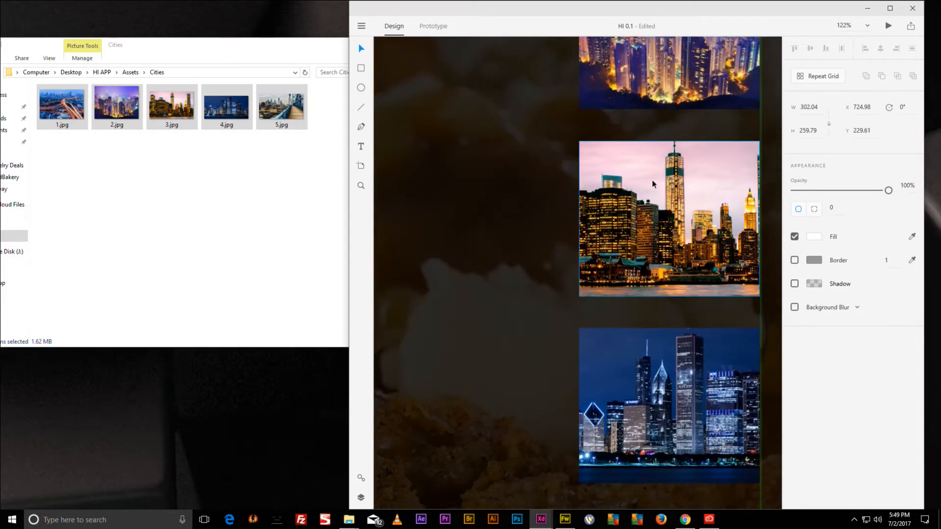
scroll(652, 183, down, 5)
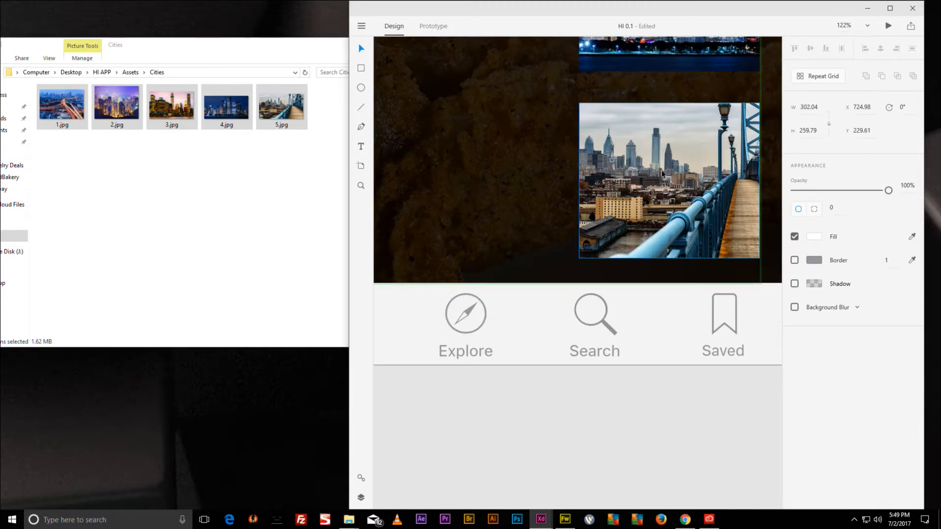
scroll(662, 173, up, 5)
scroll(603, 199, up, 1)
scroll(602, 196, down, 5)
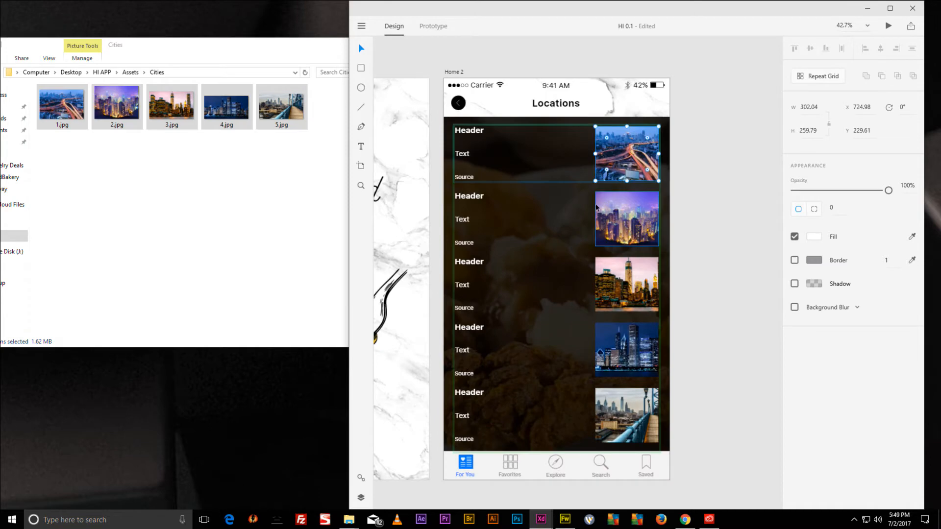
scroll(596, 207, down, 3)
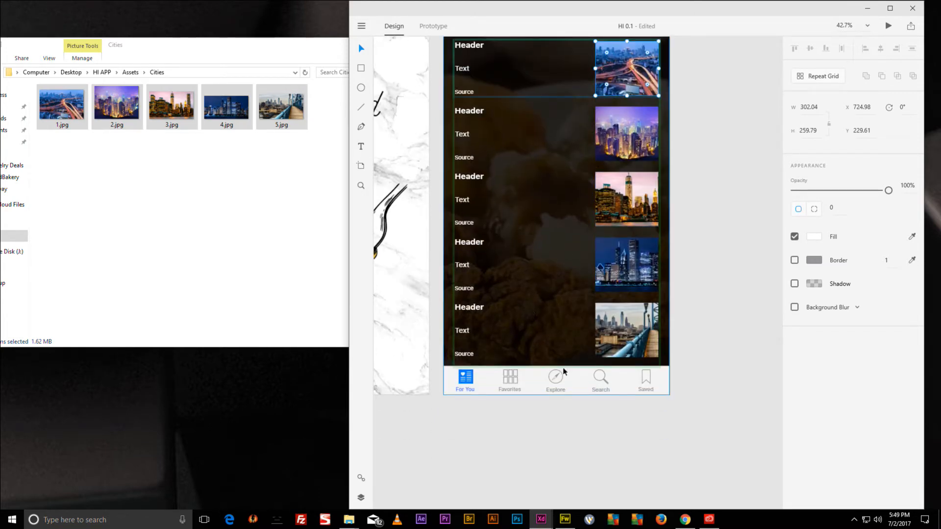
scroll(693, 252, down, 3)
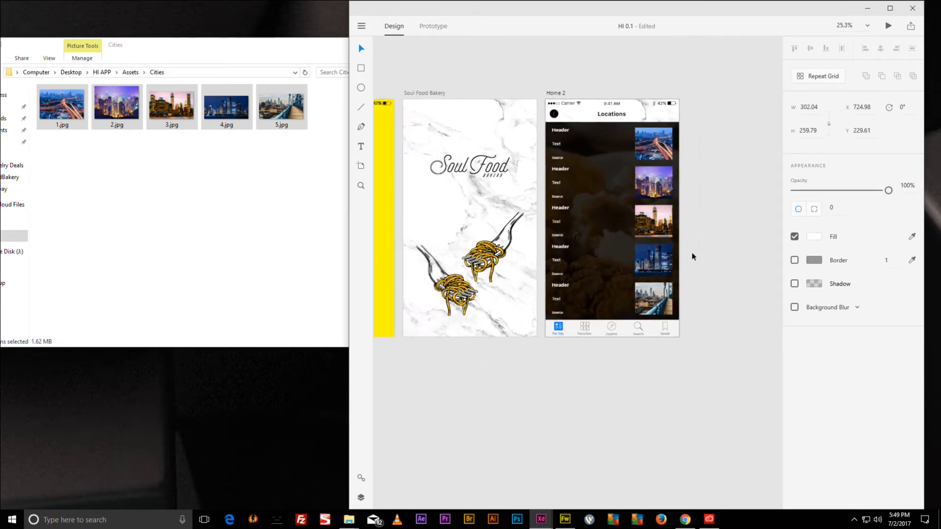
scroll(724, 178, up, 2)
scroll(724, 179, right, 3)
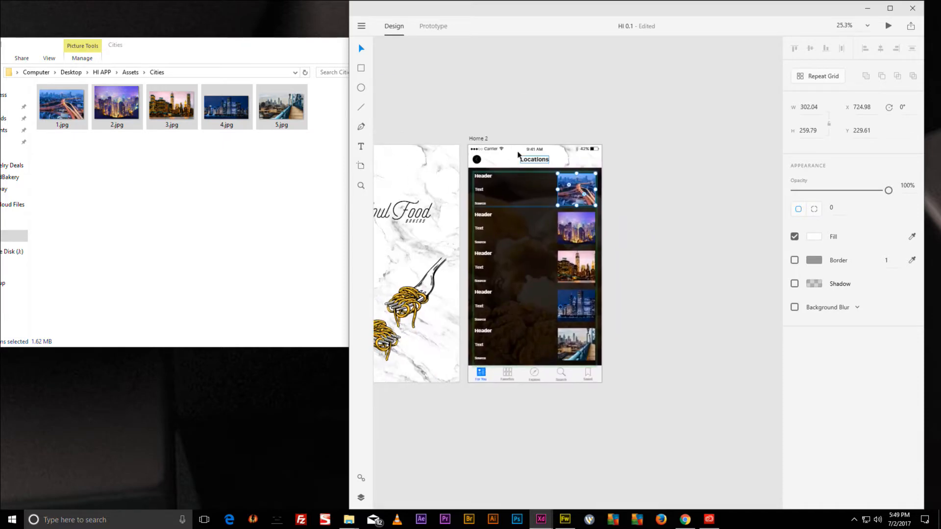
Undo the import of the city photos into the Home 2 repeat grid.
click(543, 148)
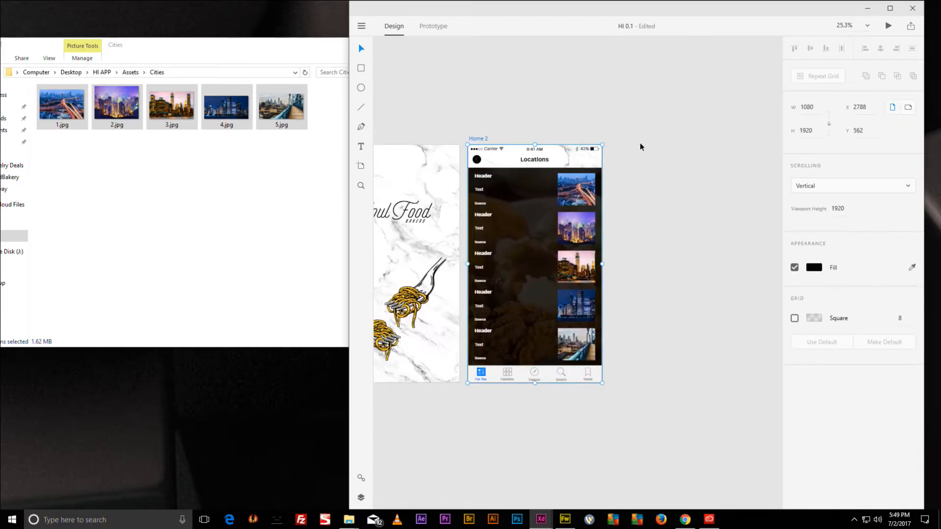
key(ctrl+z)
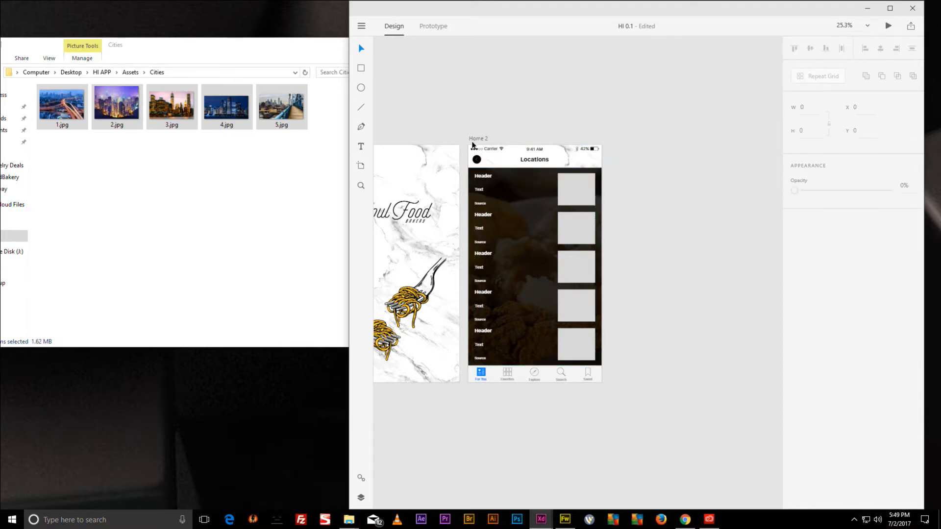
Duplicate the Home 2 artboard with its empty image placeholders.
click(475, 140)
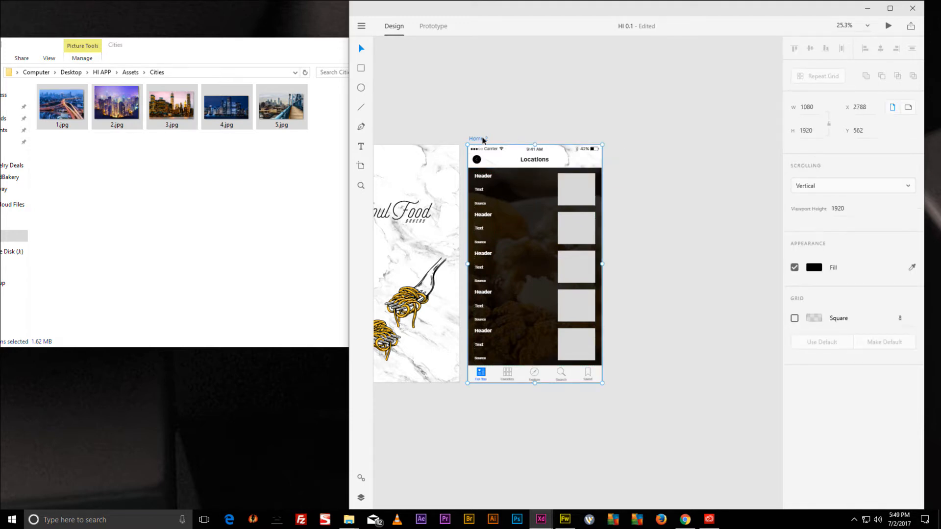
right_click(480, 140)
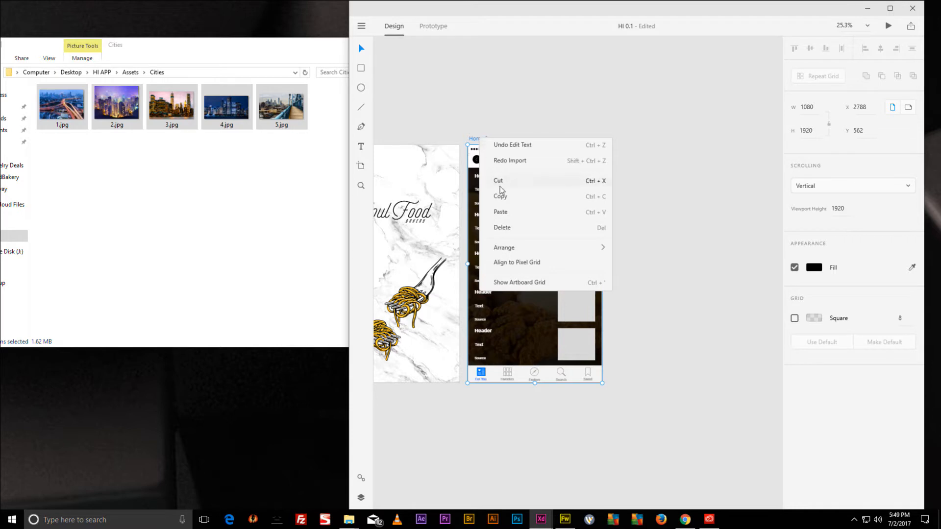
click(476, 138)
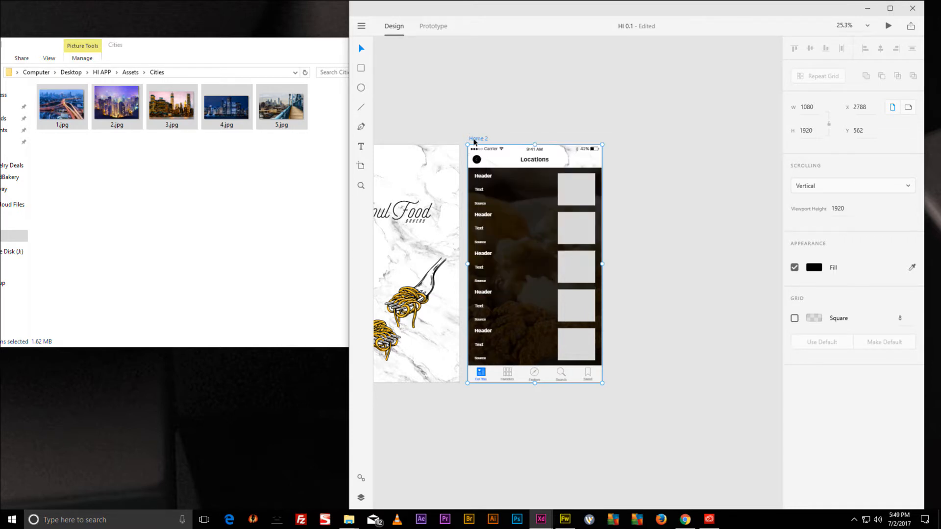
key(ctrl+d)
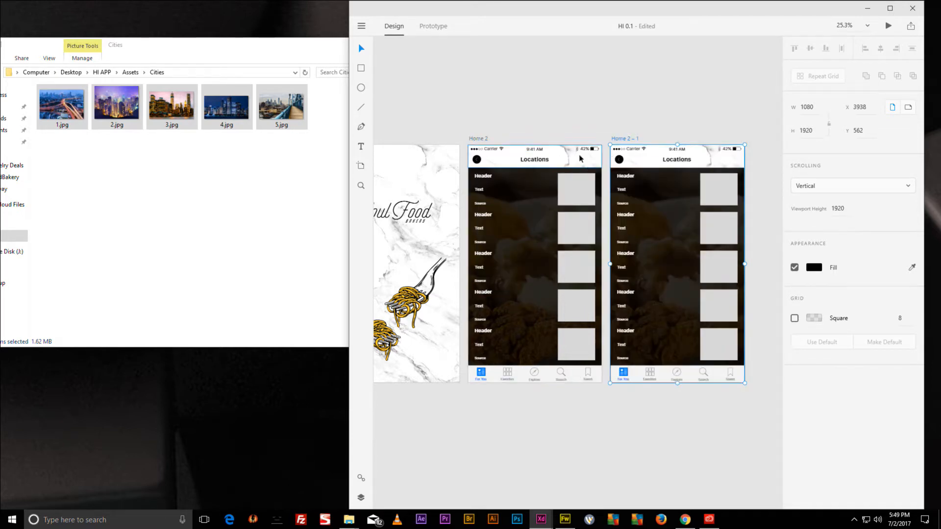
Place images 1.jpg to 5.jpg into the original Home 2 artboard's repeat grid placeholders.
click(575, 193)
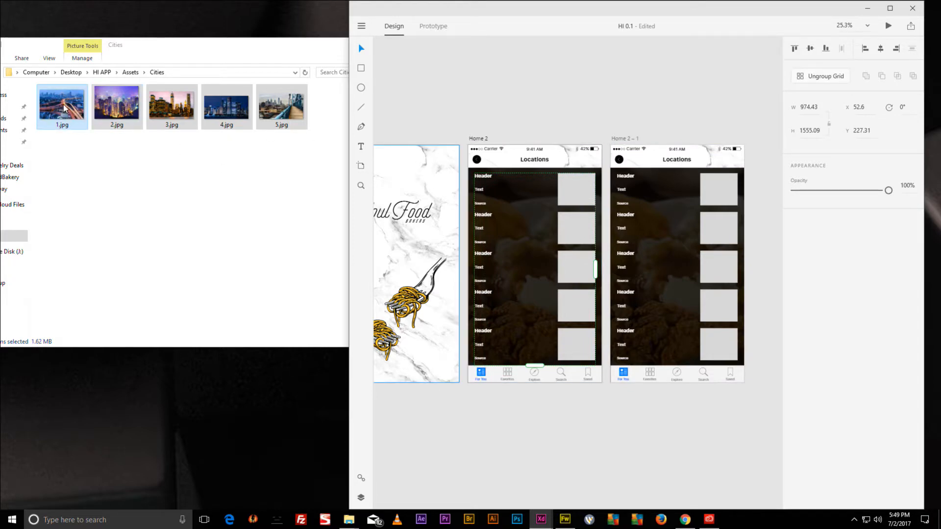
drag(60, 109, 571, 193)
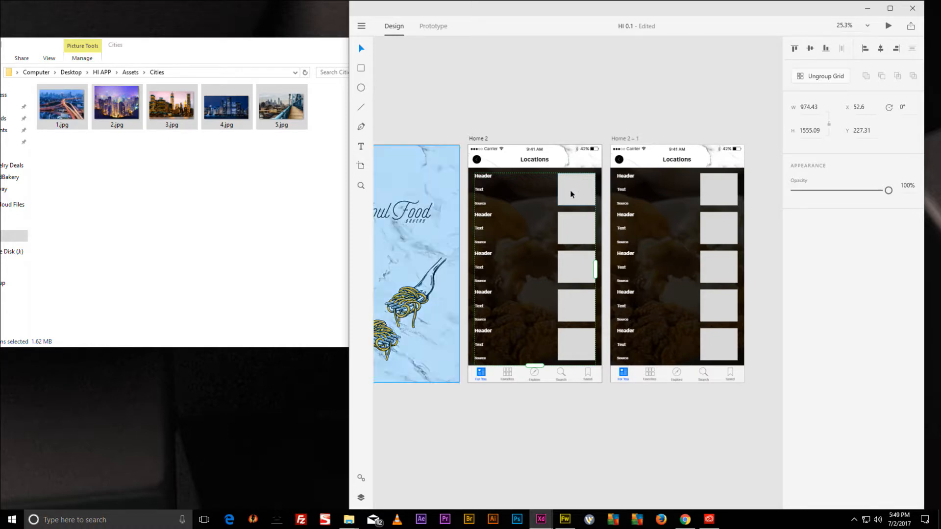
drag(570, 193, 571, 193)
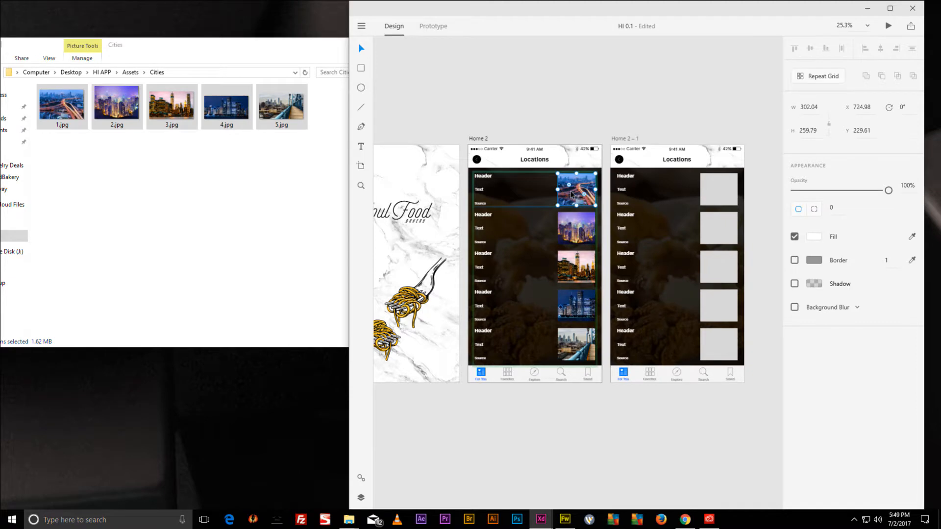
Delete the tab bar at the foot of the Home 2 – 1 artboard.
click(640, 139)
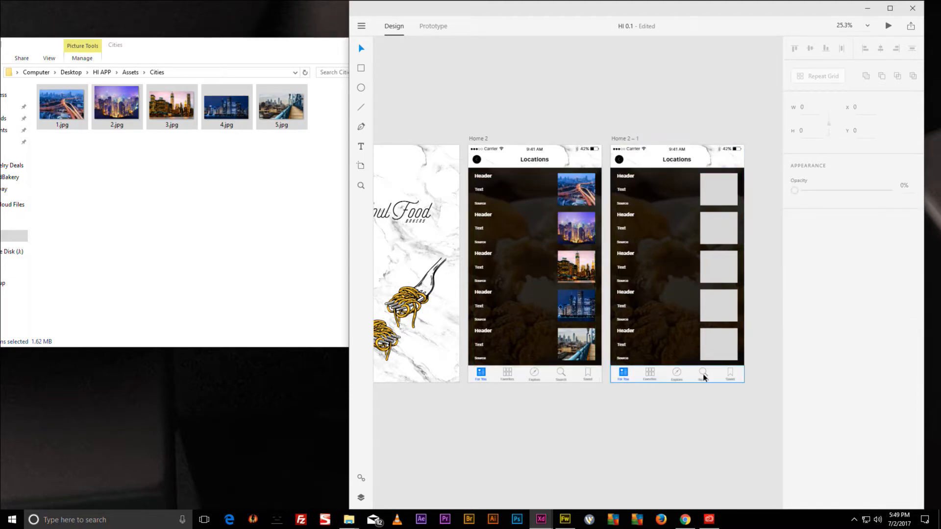
click(678, 376)
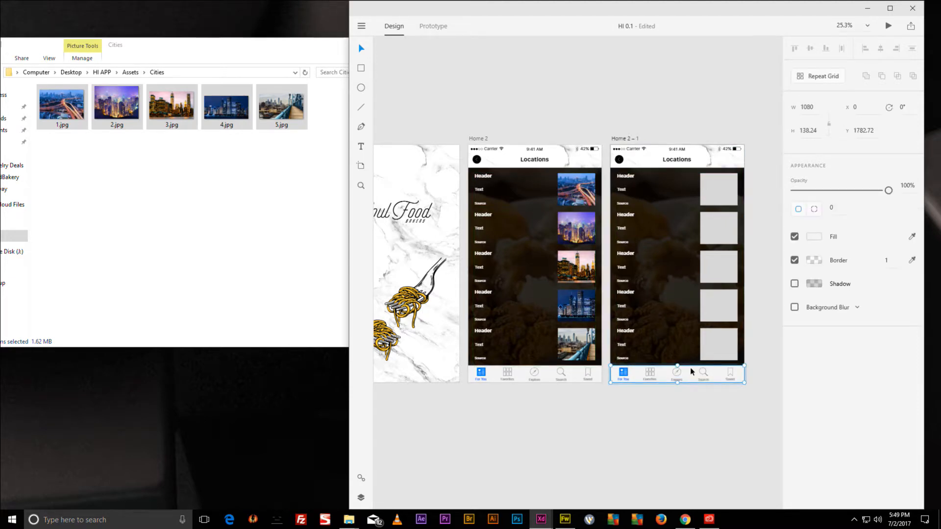
key(Delete)
key(ctrl+z)
key(Delete)
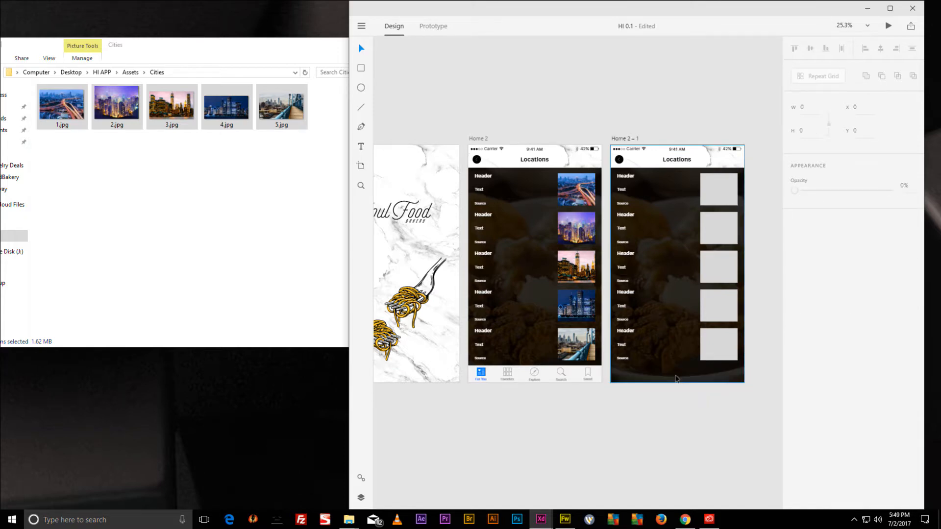
Extend the Home 2 – 1 repeat grid downward past the artboard to a height of about 2812 px.
click(671, 363)
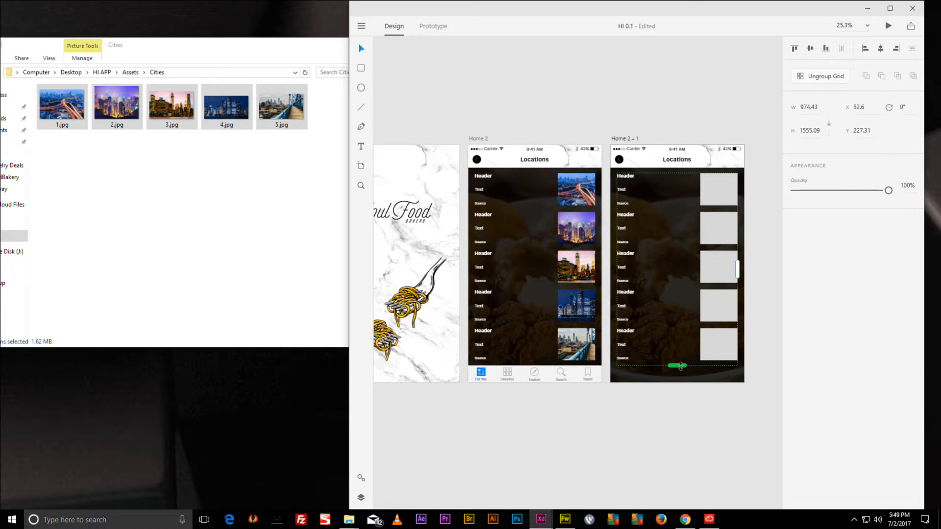
drag(679, 365, 696, 512)
scroll(720, 436, down, 3)
mouse_move(675, 370)
mouse_down()
mouse_move(676, 411)
mouse_move(675, 379)
mouse_up()
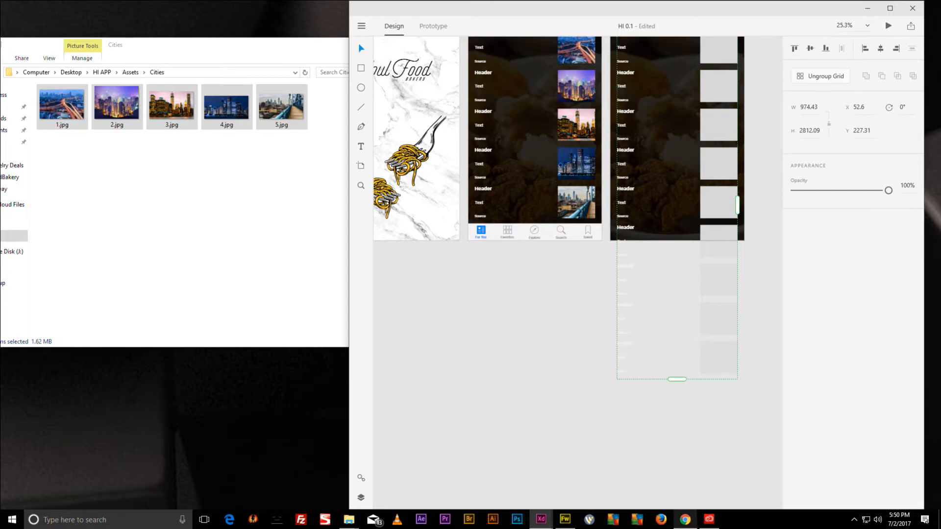
Return to the Google image results in Chrome and save the Tokyo night skyline image to the Cities folder as 6.jpg.
click(685, 519)
scroll(564, 215, down, 9)
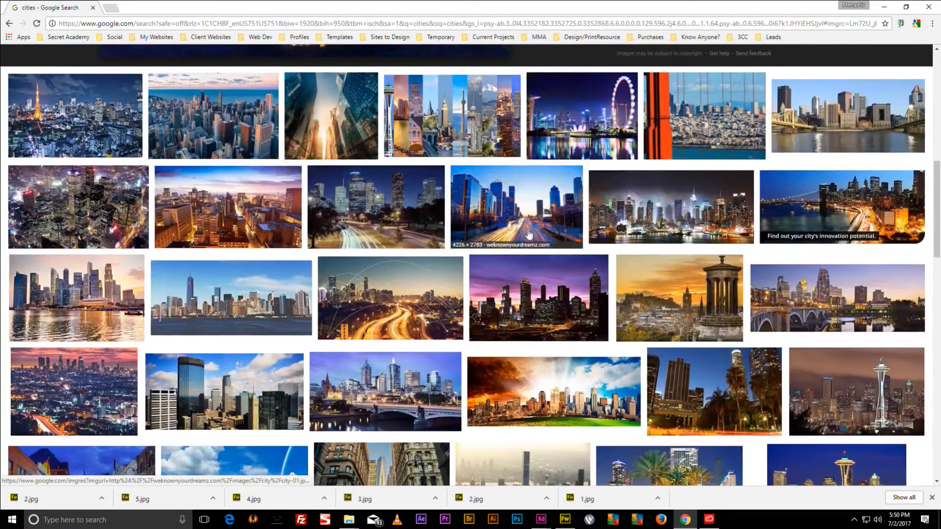
scroll(109, 208, up, 2)
click(110, 208)
right_click(290, 253)
click(327, 339)
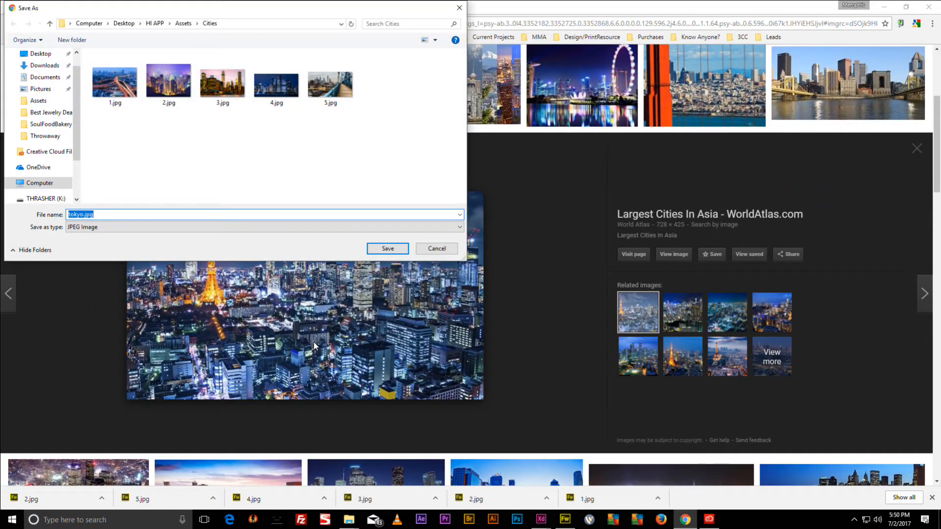
text(6)
key(Return)
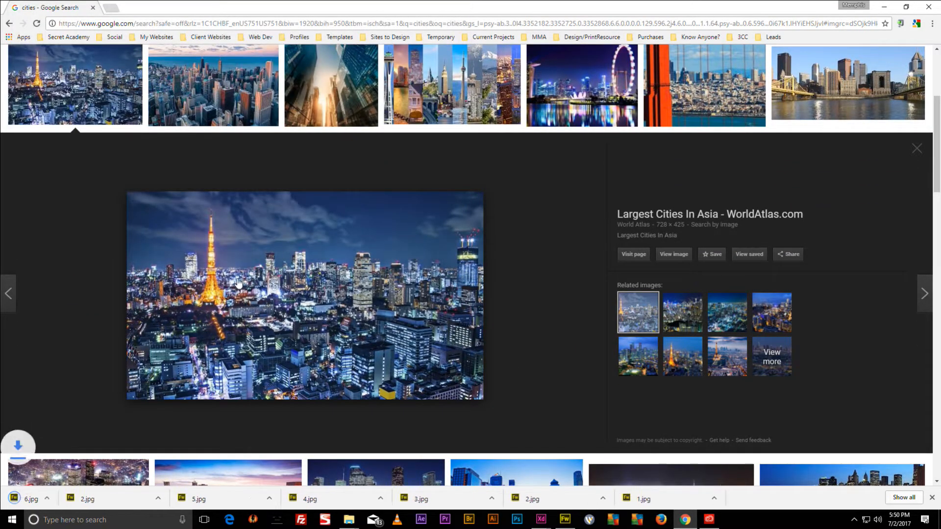
Save the Chicago lakeside skyline image from the results to the Cities folder as 7.jpg.
key(Right)
right_click(201, 254)
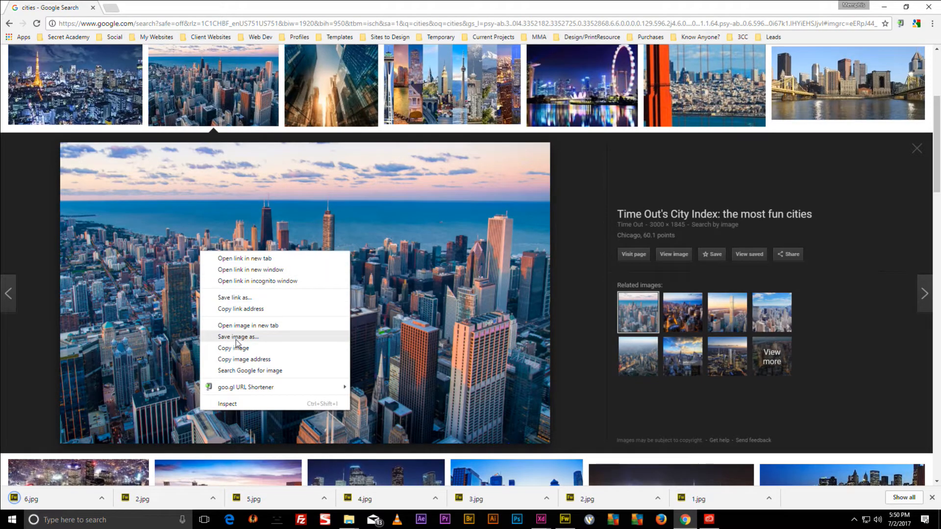
click(237, 336)
text(7)
key(Return)
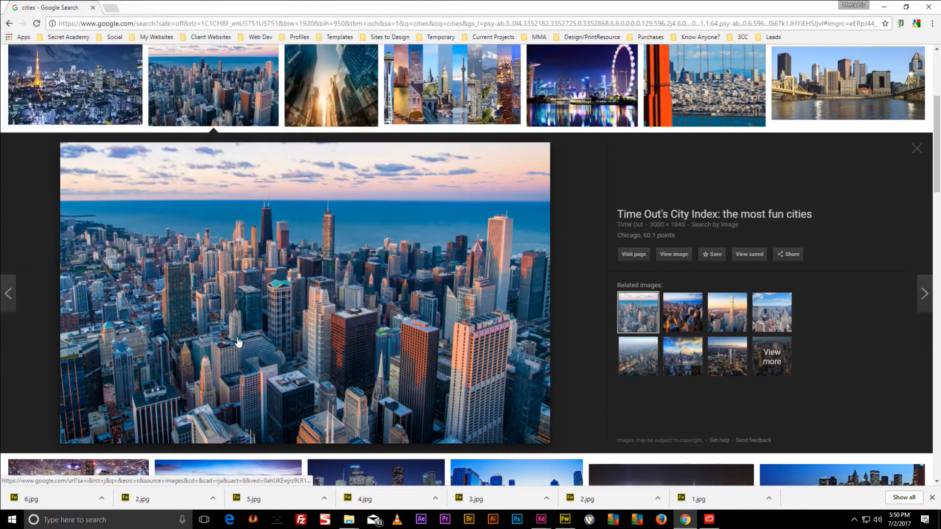
Save the McKinsey image looking up between skyscrapers to the Cities folder as 8.jpg.
key(Right)
right_click(334, 239)
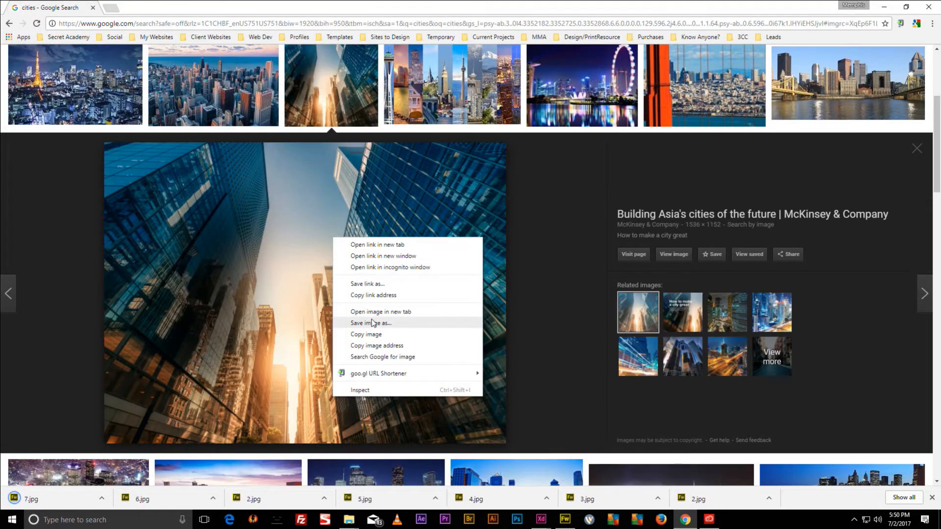
click(371, 322)
text(8)
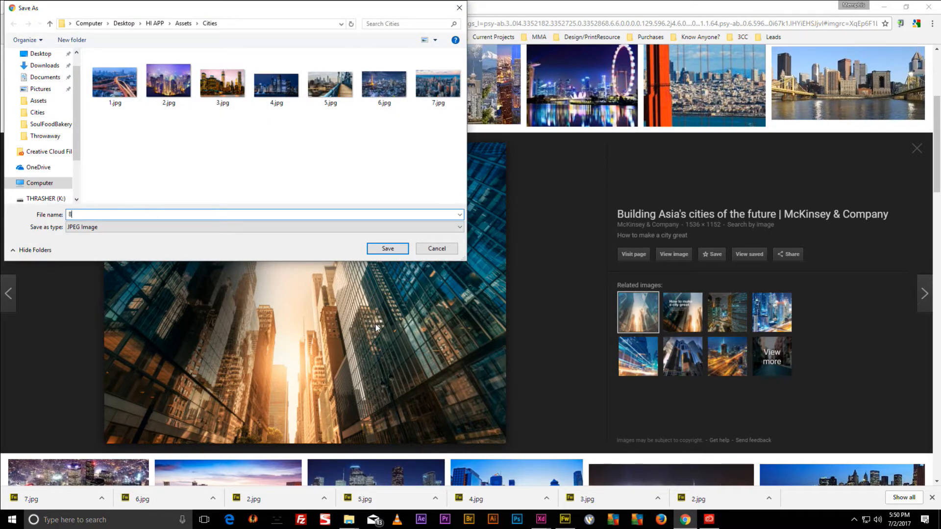
key(Return)
Save the Singapore night image with the Ferris wheel to the Cities folder as 9.jpg.
click(600, 86)
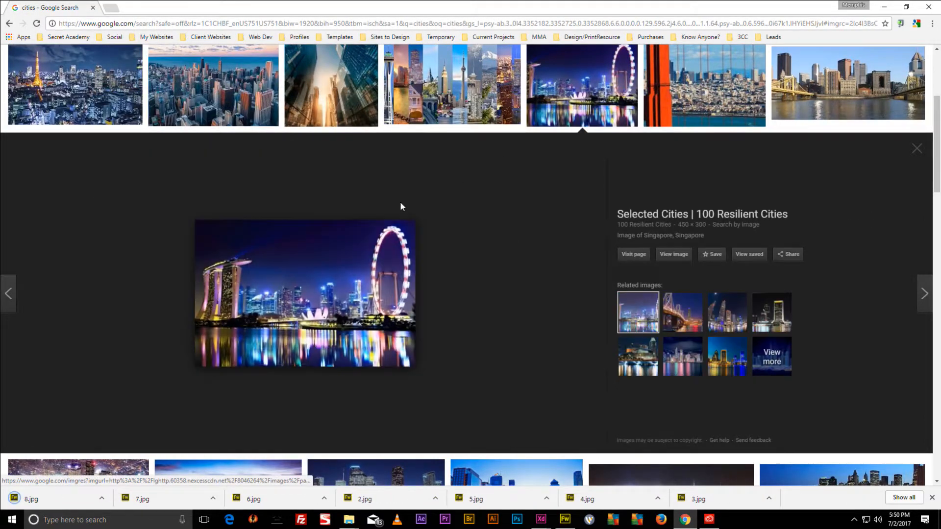
right_click(338, 283)
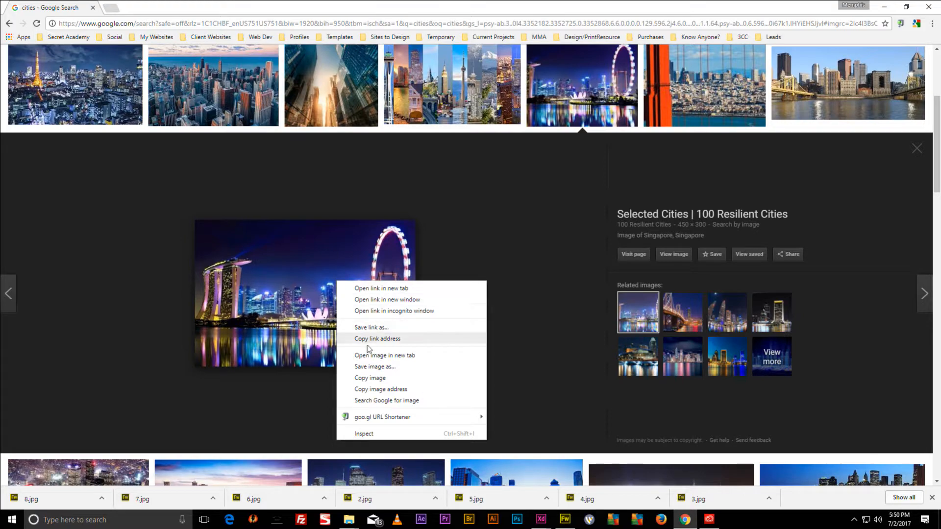
click(368, 368)
text(9)
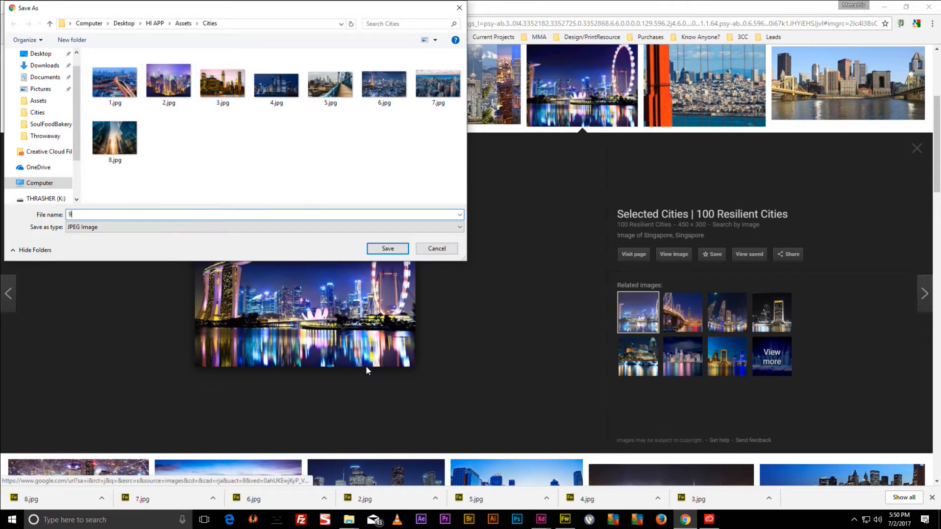
key(Return)
Return to Adobe XD and place 1.jpg to 9.jpg from the Cities folder into the Home 2 – 1 repeat grid placeholders.
click(884, 6)
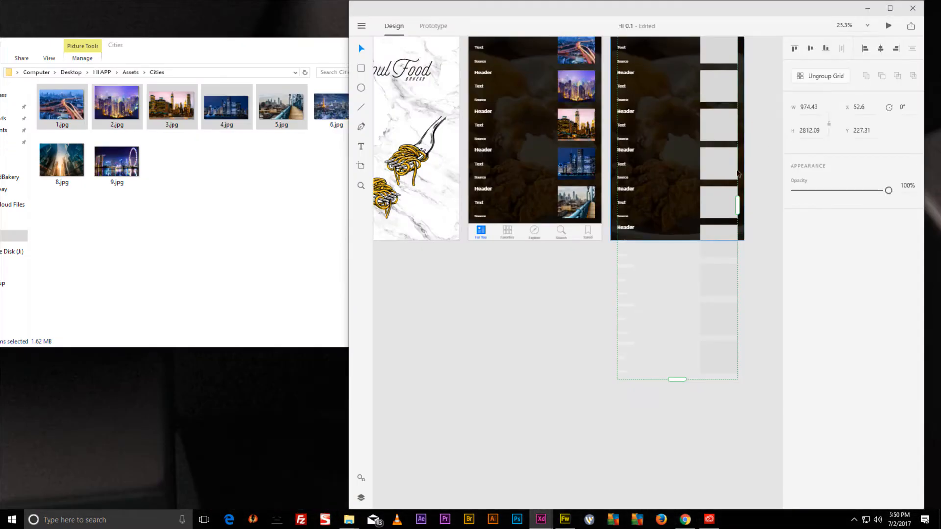
click(173, 163)
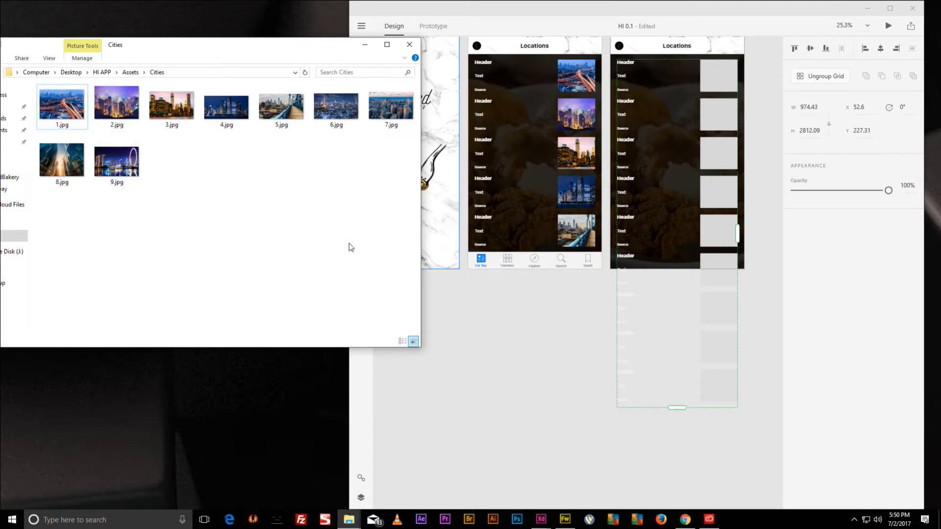
drag(378, 227, 717, 82)
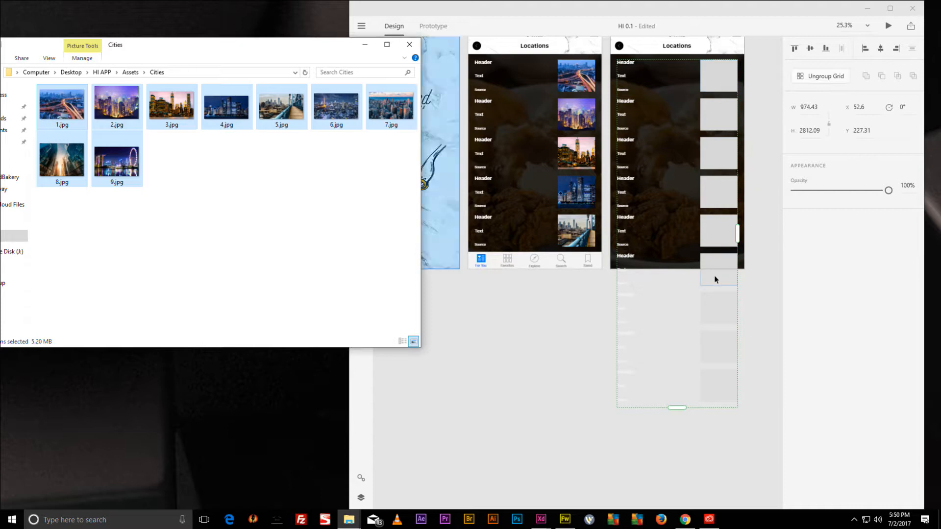
drag(757, 266, 756, 265)
click(763, 262)
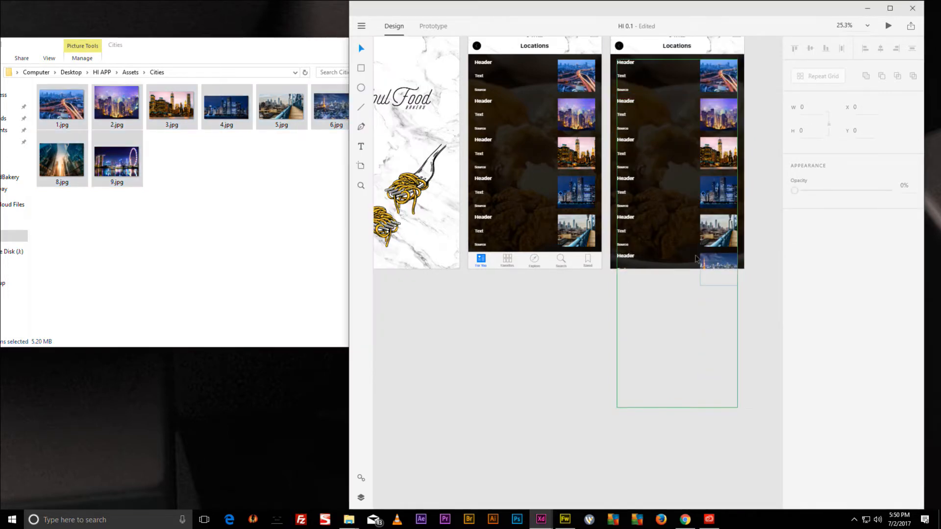
Extend the Home 2 – 1 artboard downward to a height of 3048 px so it holds all nine rows.
scroll(630, 76, up, 2)
click(629, 83)
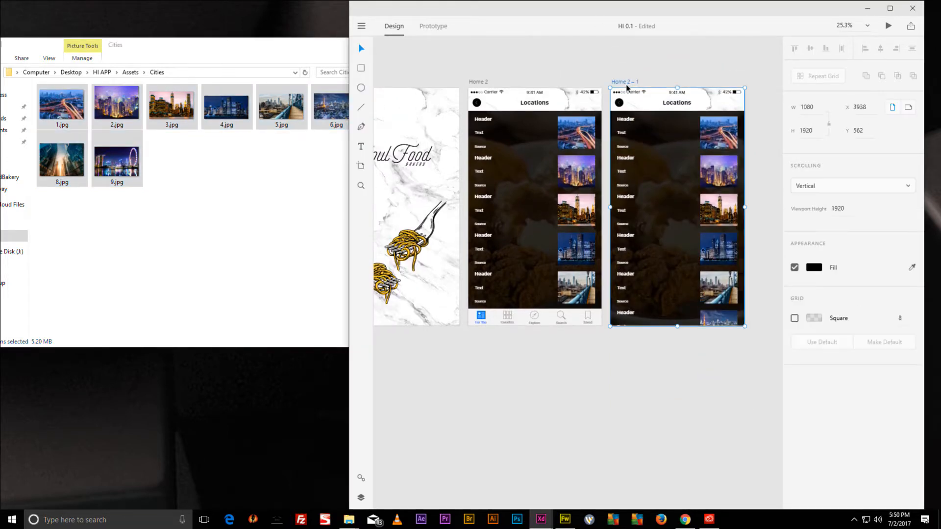
scroll(628, 85, up, 5)
scroll(628, 85, down, 4)
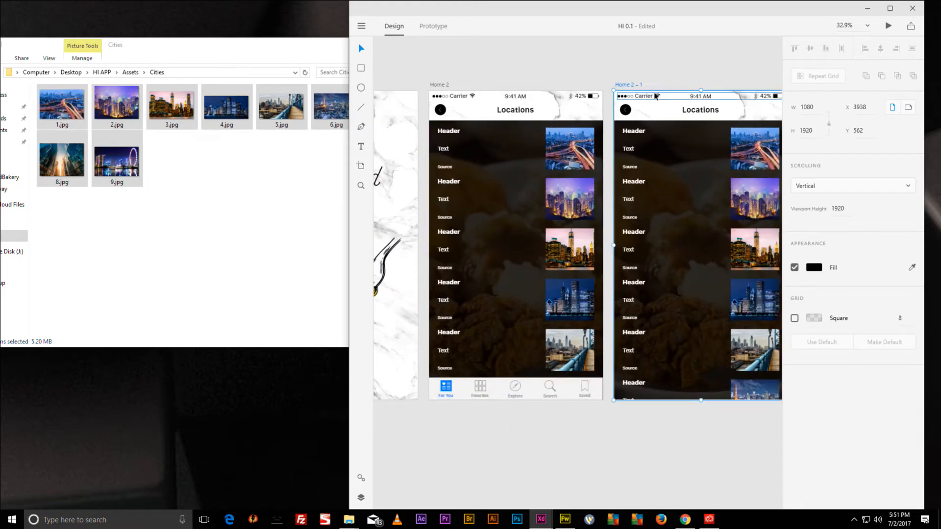
scroll(512, 47, up, 1)
drag(512, 47, 523, 50)
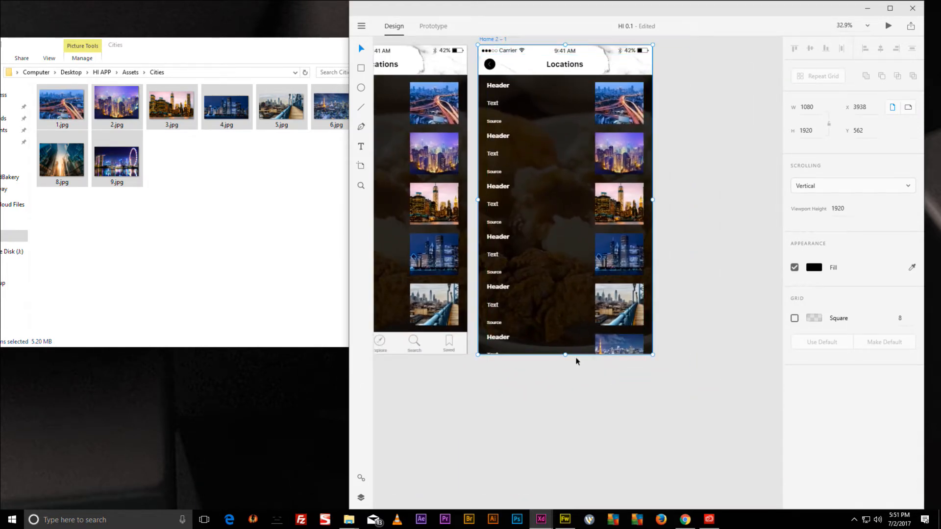
drag(566, 355, 652, 471)
scroll(683, 448, down, 5)
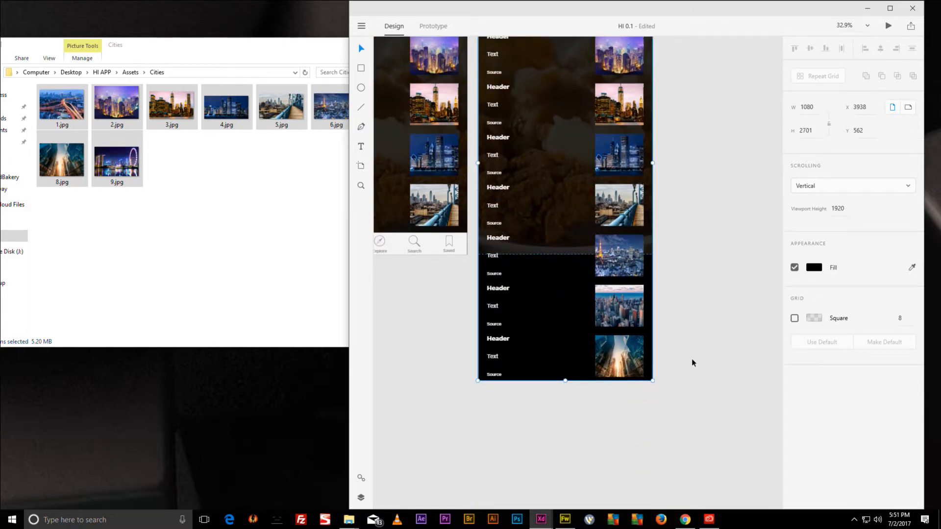
drag(565, 254, 578, 308)
scroll(596, 306, up, 4)
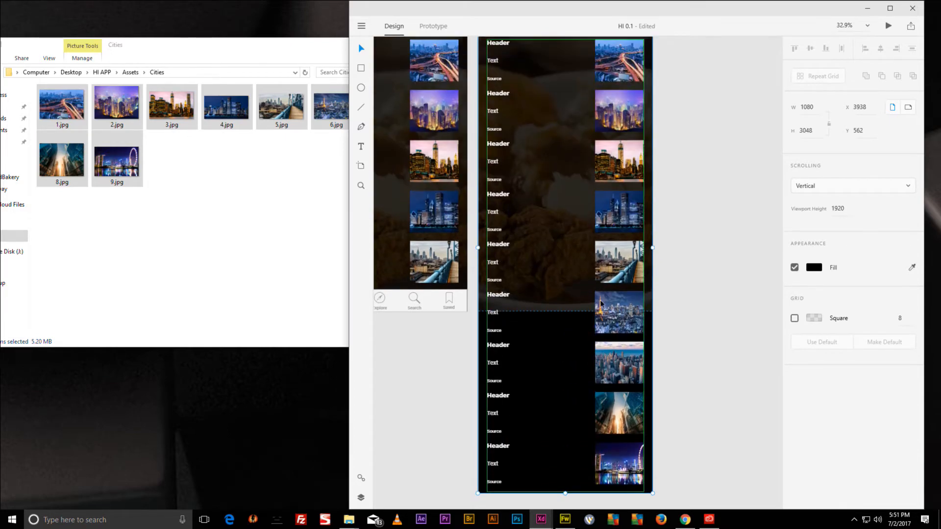
Check the Home 2 – 1 background and artboard sizes, then switch to Fireworks and delete the marble header bitmap.
click(553, 251)
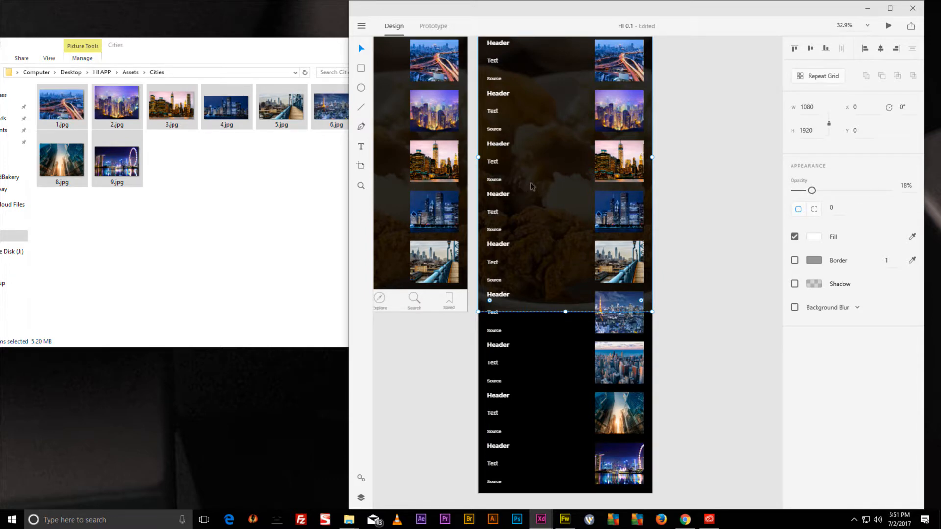
scroll(592, 140, up, 2)
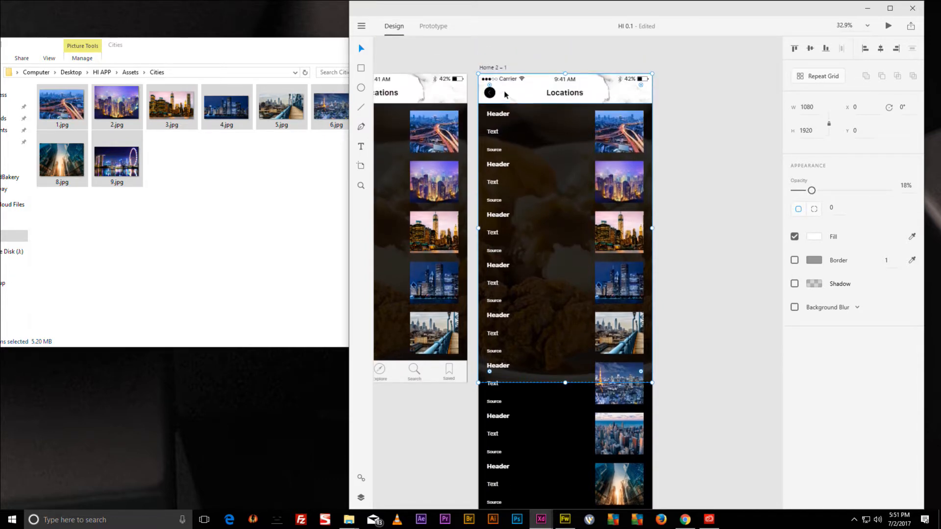
click(491, 68)
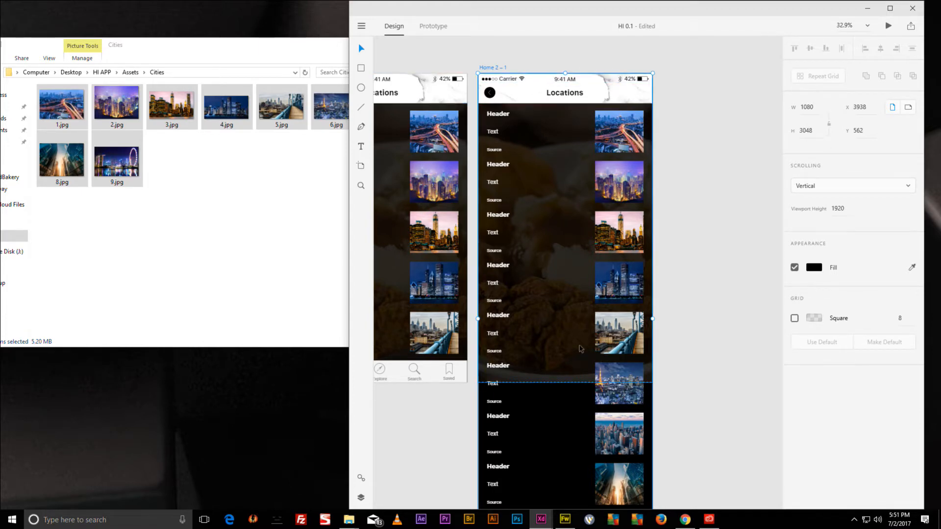
click(564, 518)
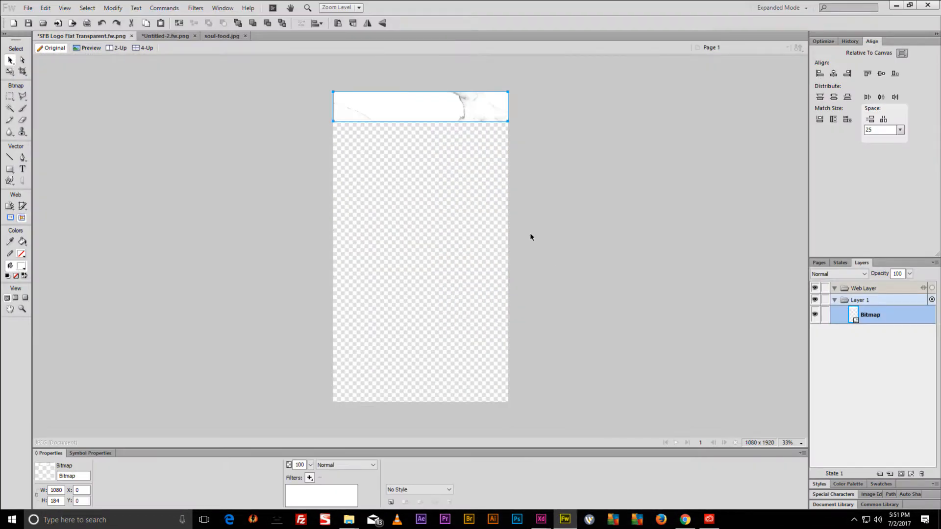
key(Delete)
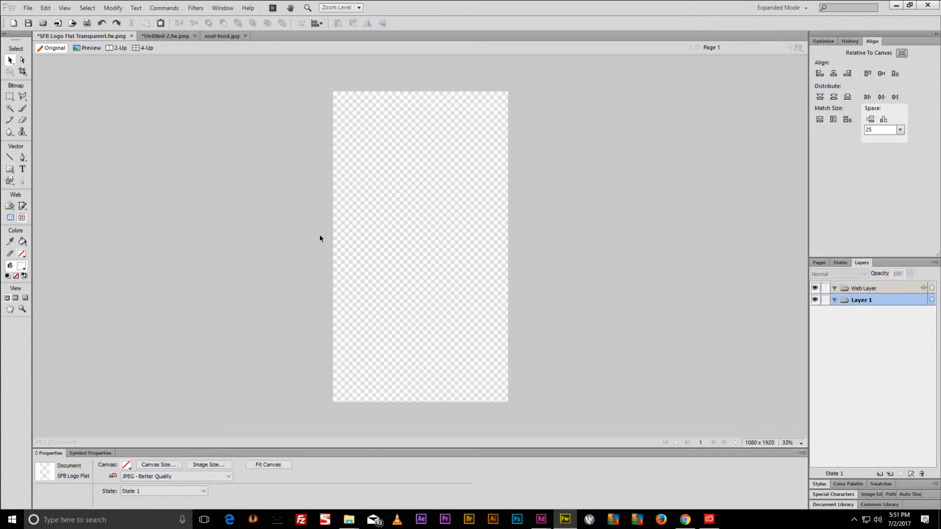
Set the canvas height to 3048 pixels, keeping the width at 1080.
click(158, 464)
key(Tab)
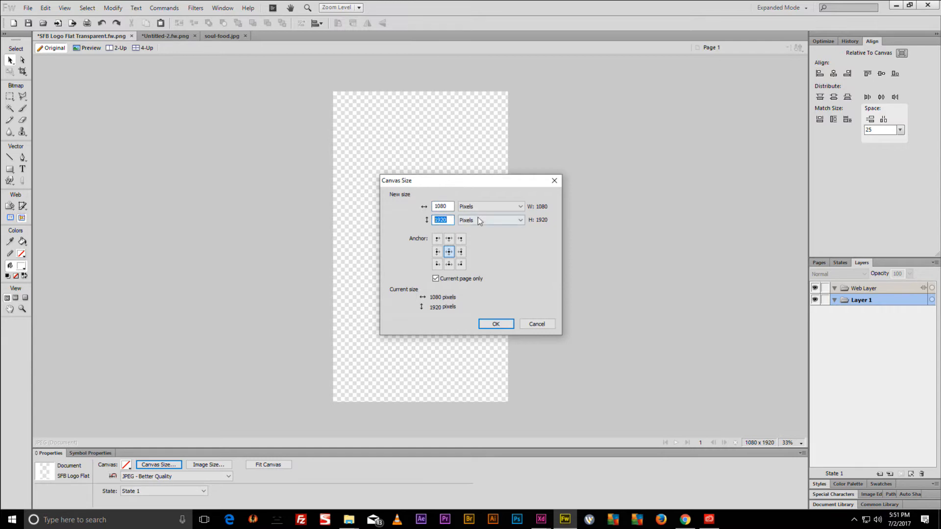
text(3048)
key(Return)
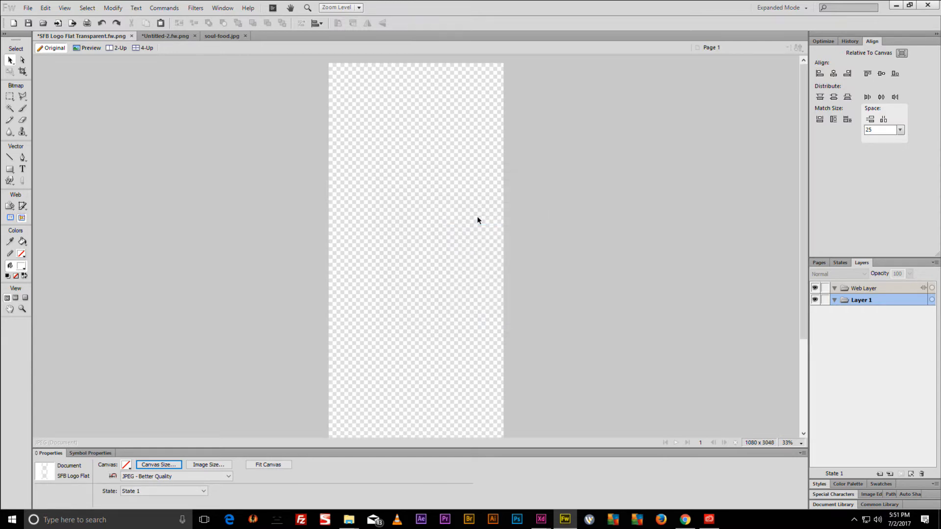
key(ctrl+minus)
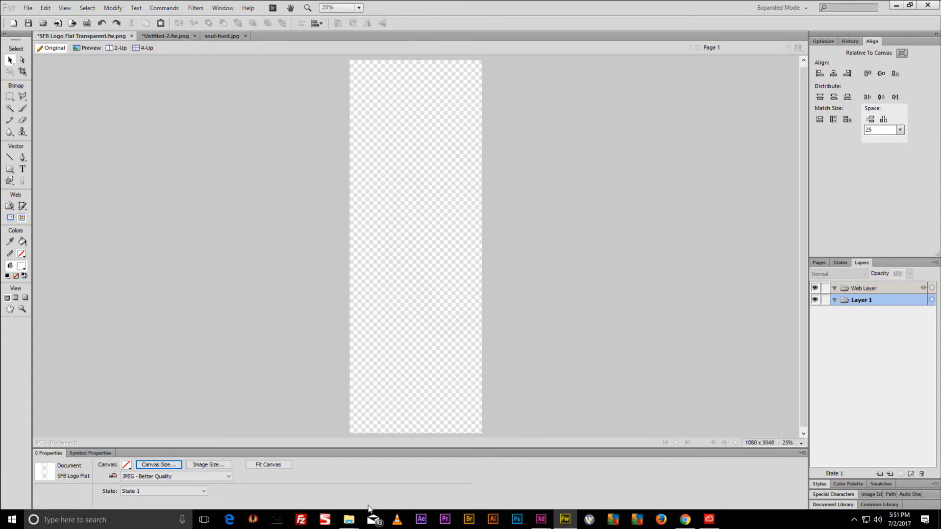
Place soul-food.jpg from the SoulFoodBakery folder onto the empty canvas.
mouse_move(348, 520)
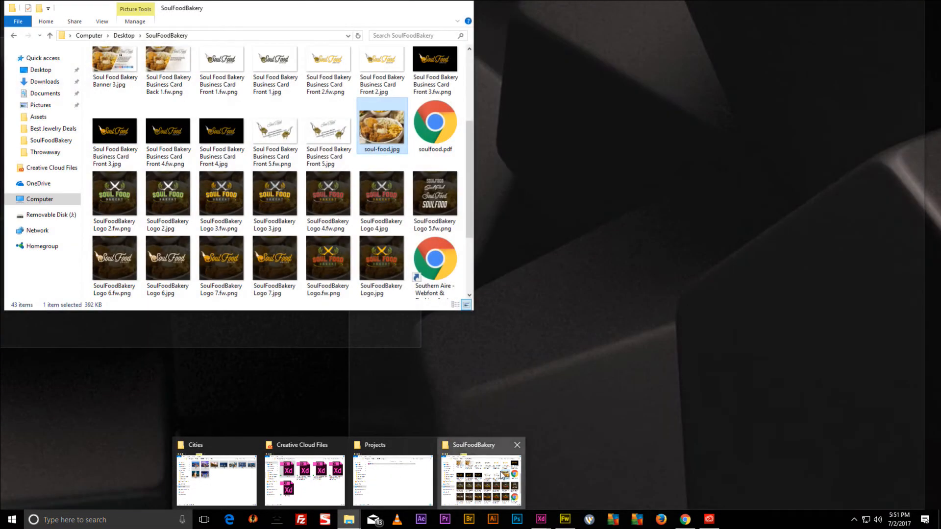
click(504, 474)
scroll(354, 163, up, 3)
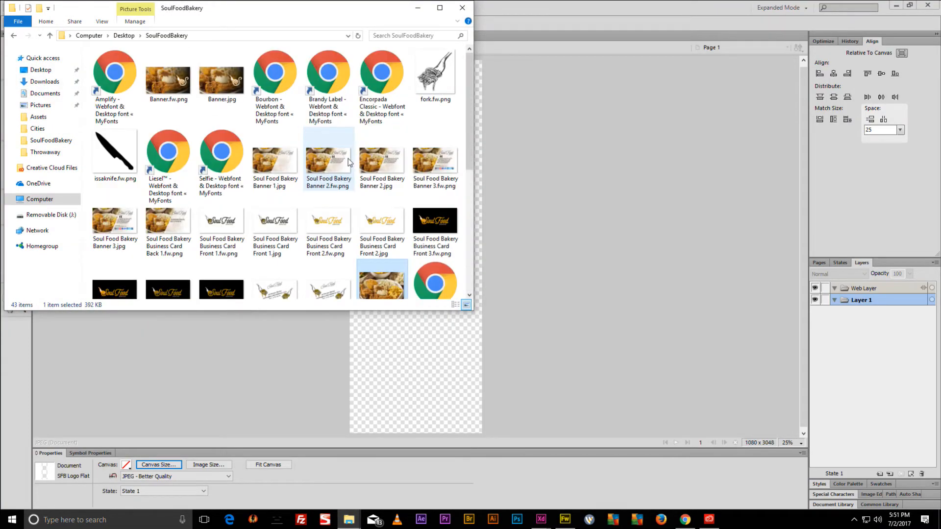
scroll(350, 162, down, 2)
drag(382, 196, 398, 92)
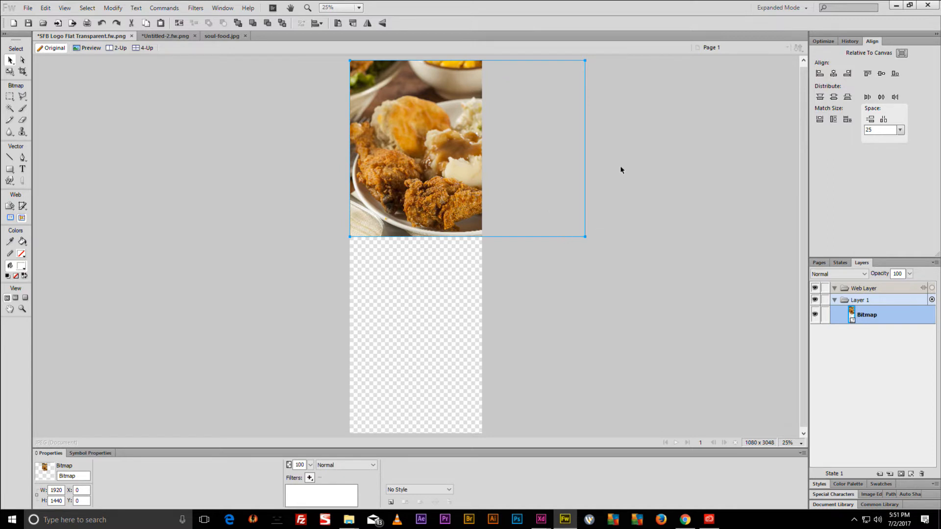
Rotate the food photo 90 degrees clockwise so that it stands upright on the canvas.
key(q)
drag(602, 123, 433, 431)
double_click(439, 172)
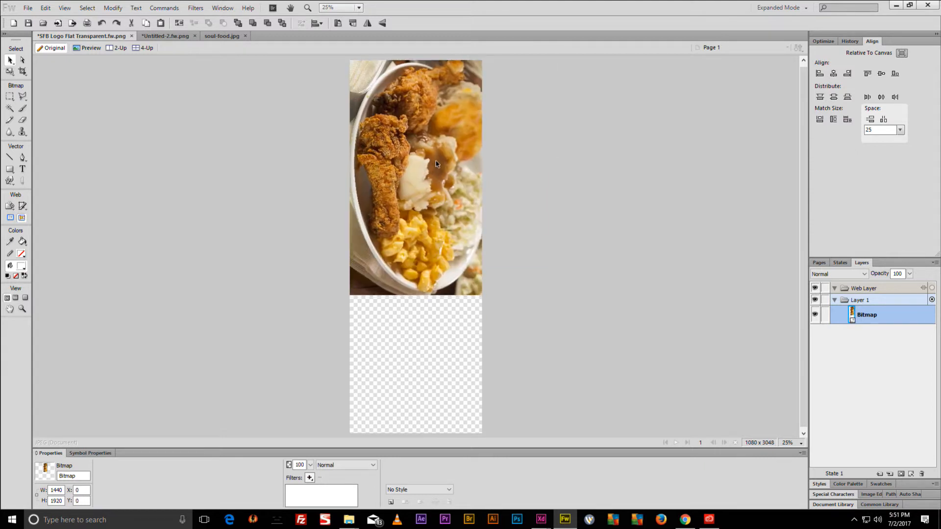
Scale the rotated photo proportionally to about 2294 × 3059 px so it covers the canvas height.
key(q)
drag(526, 295, 629, 435)
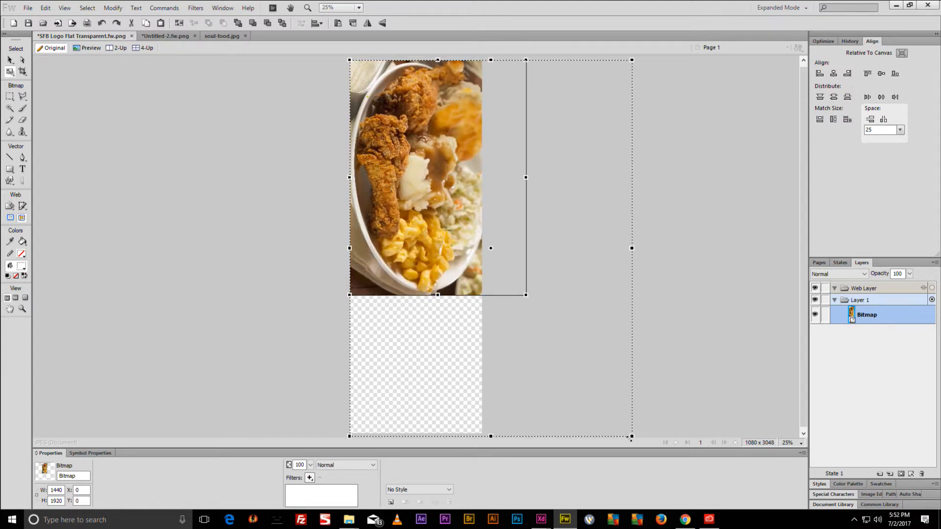
double_click(676, 381)
Centre the enlarged photo vertically and shift it horizontally so the chicken and macaroni fill the canvas.
drag(548, 277, 501, 277)
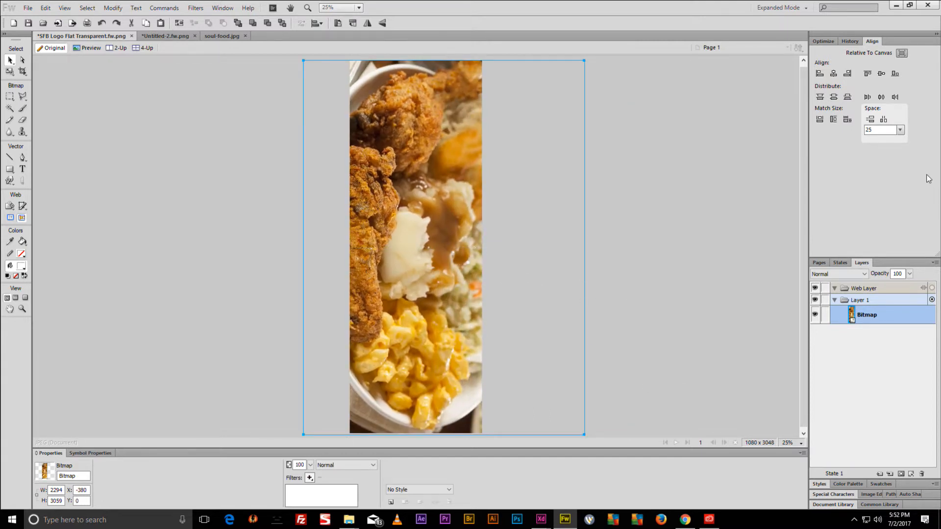
click(881, 74)
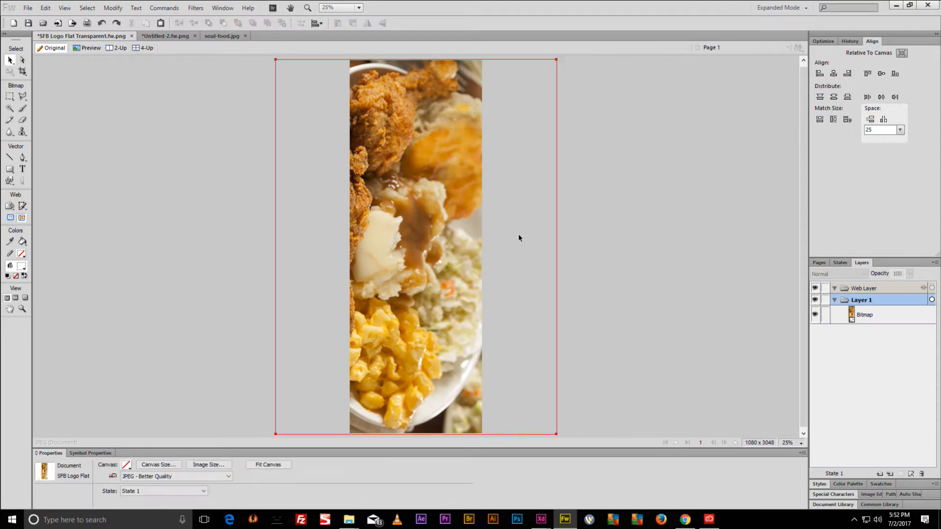
drag(443, 289, 472, 295)
click(268, 435)
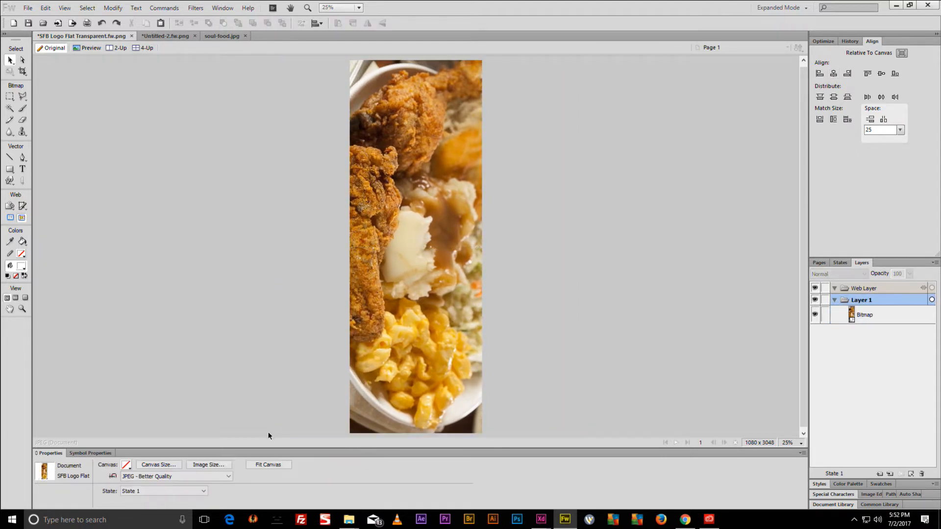
Reapply the 1080 × 3048 canvas size to trim the photo to the canvas, undo the test move, and return to Adobe XD.
click(158, 465)
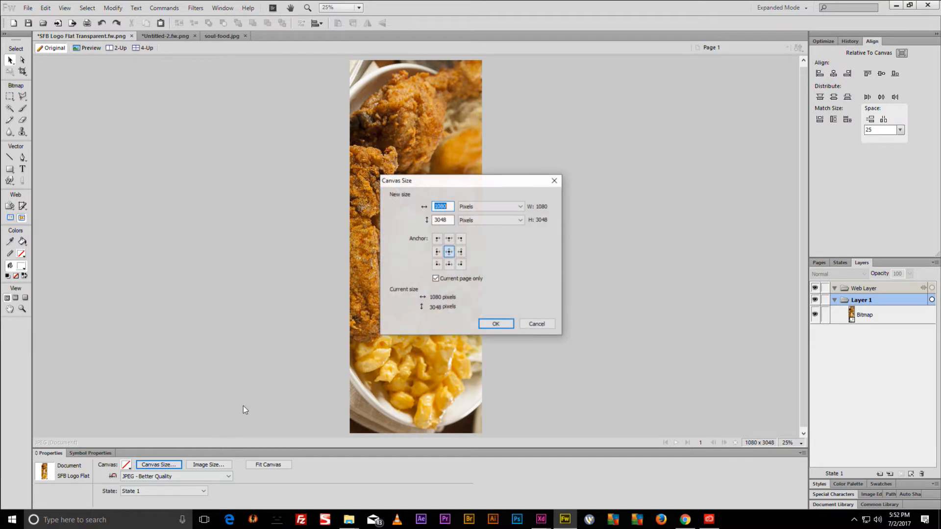
click(498, 326)
click(516, 255)
drag(423, 234, 392, 248)
key(ctrl+z)
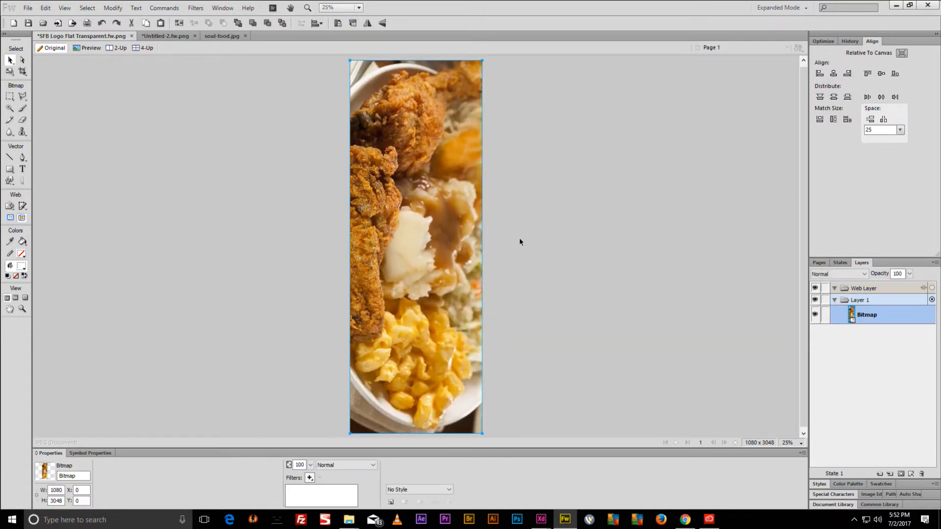
click(895, 5)
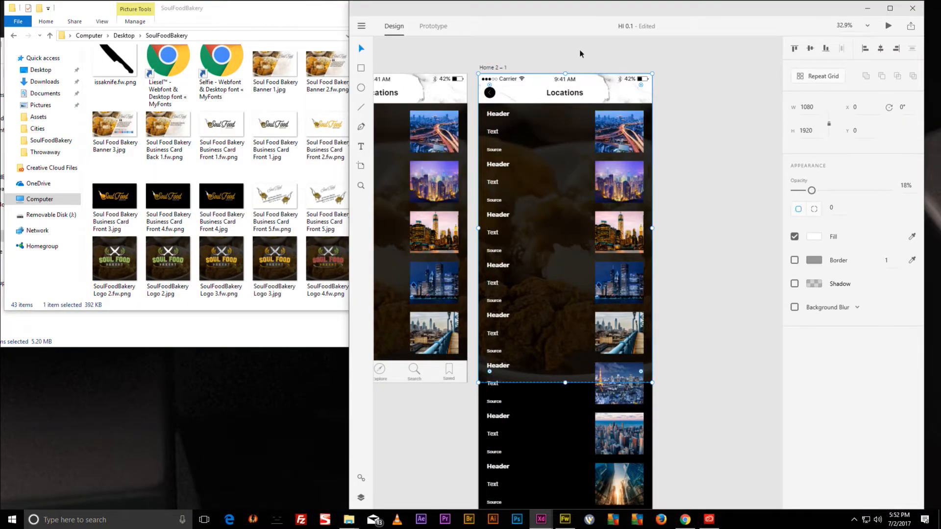
Replace the short background photo on the taller Locations artboard with the copied 1080 × 3048 food photo.
double_click(598, 13)
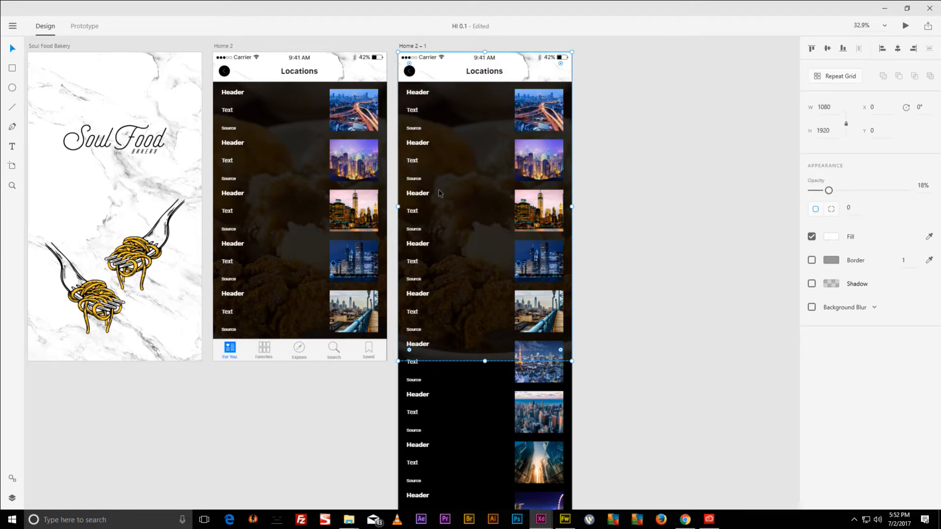
key(Delete)
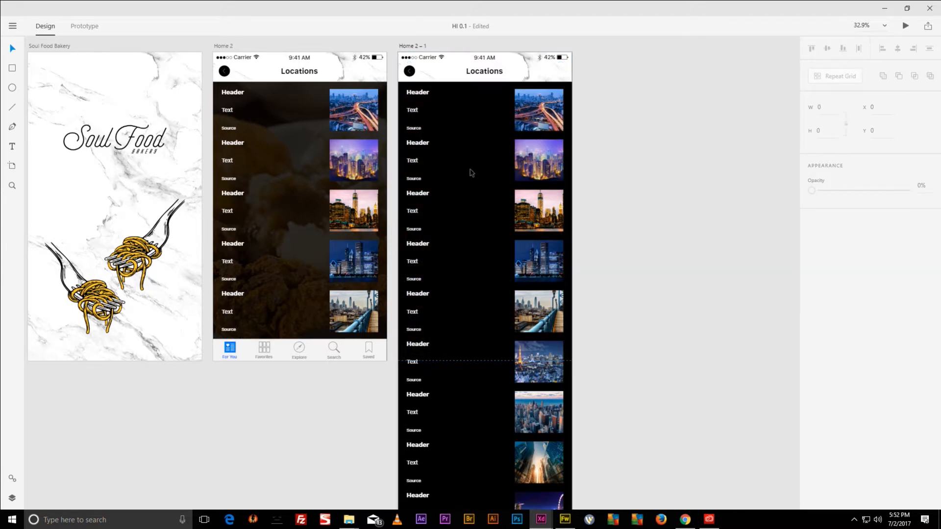
key(ctrl+v)
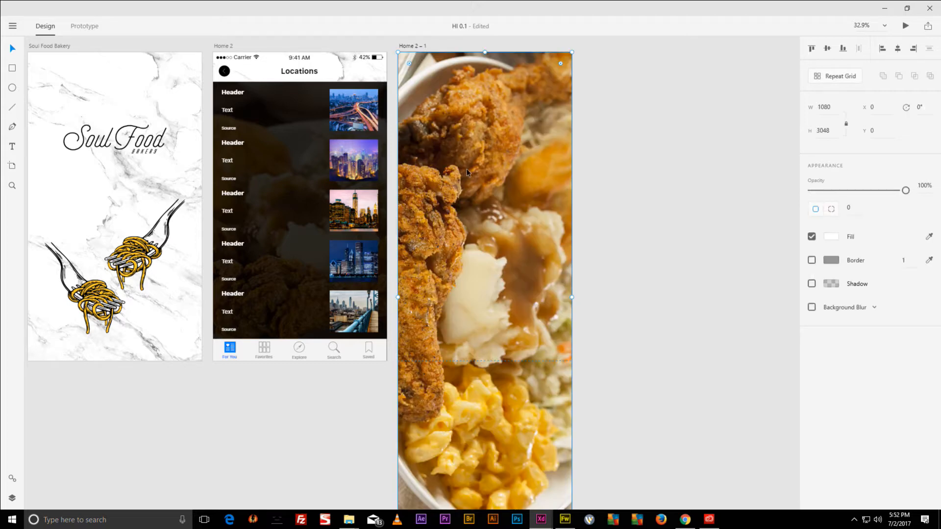
Set the tall food photo's opacity to 18% and place it behind the header and the city list.
click(921, 187)
text(20)
key(Return)
click(483, 149)
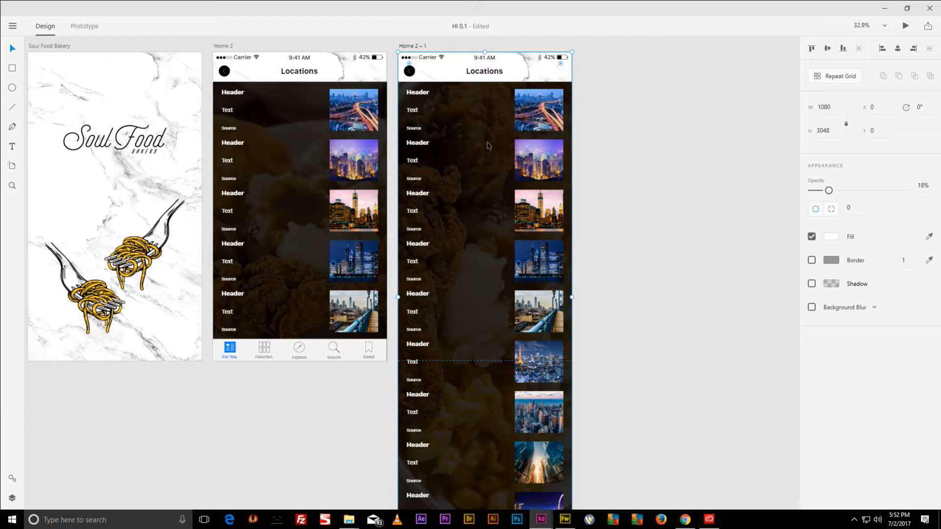
Centre-align the Explore label in the Home 2 artboard's tab bar and change its text to Near Me.
scroll(505, 196, down, 3)
scroll(521, 227, up, 1)
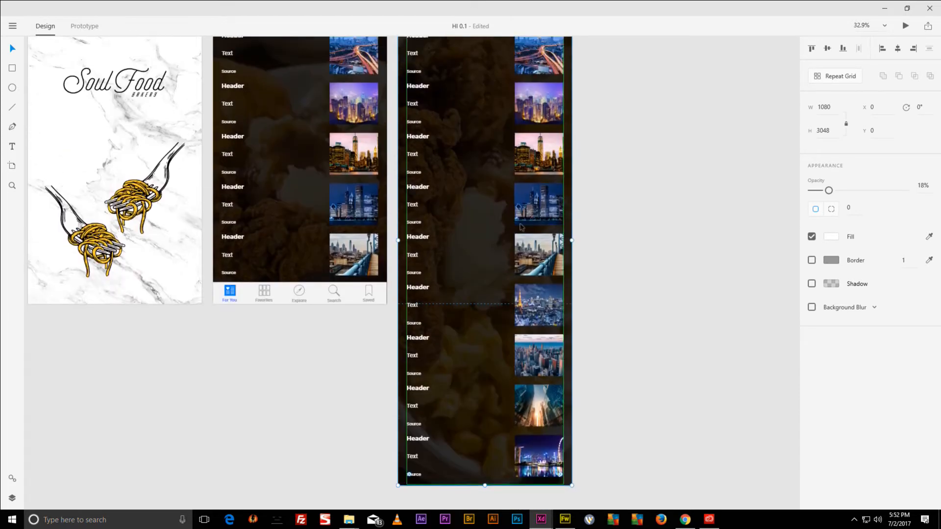
scroll(521, 226, up, 4)
scroll(518, 118, down, 3)
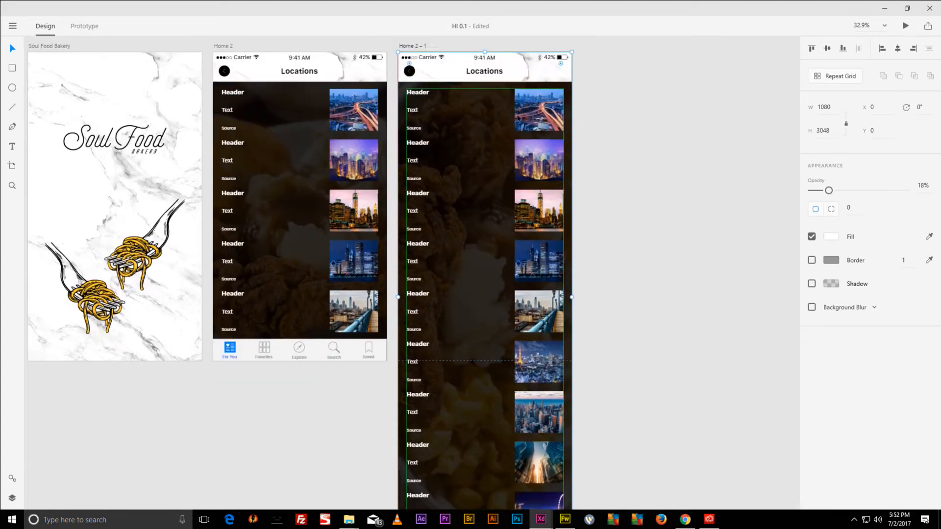
scroll(517, 118, up, 4)
scroll(592, 123, down, 1)
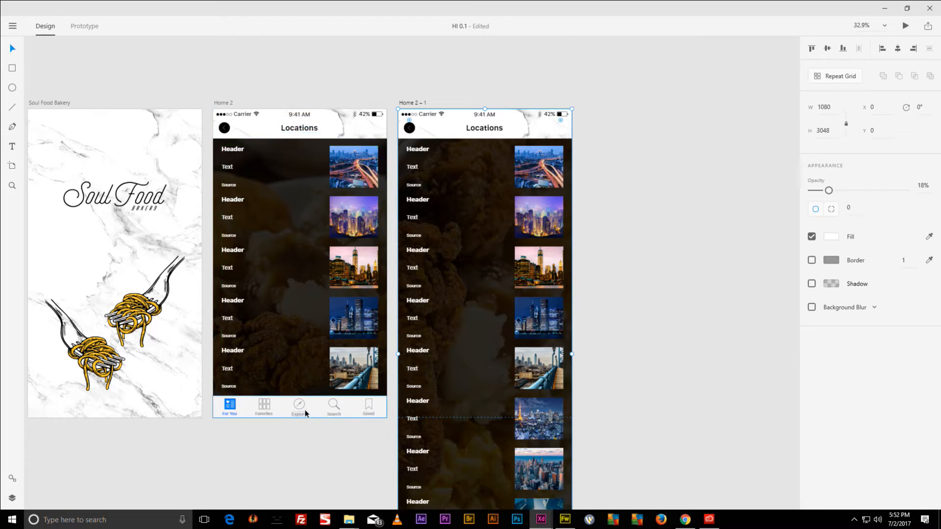
scroll(308, 411, up, 5)
drag(316, 383, 459, 260)
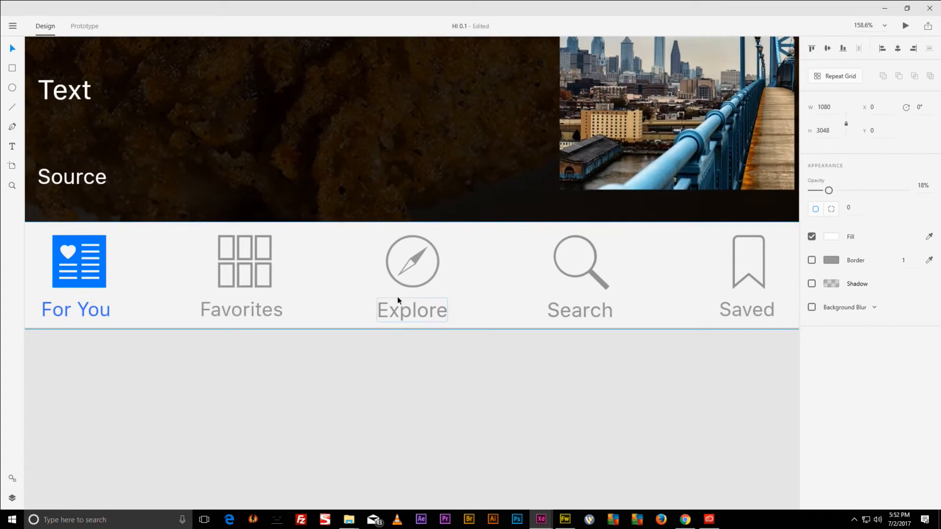
click(401, 311)
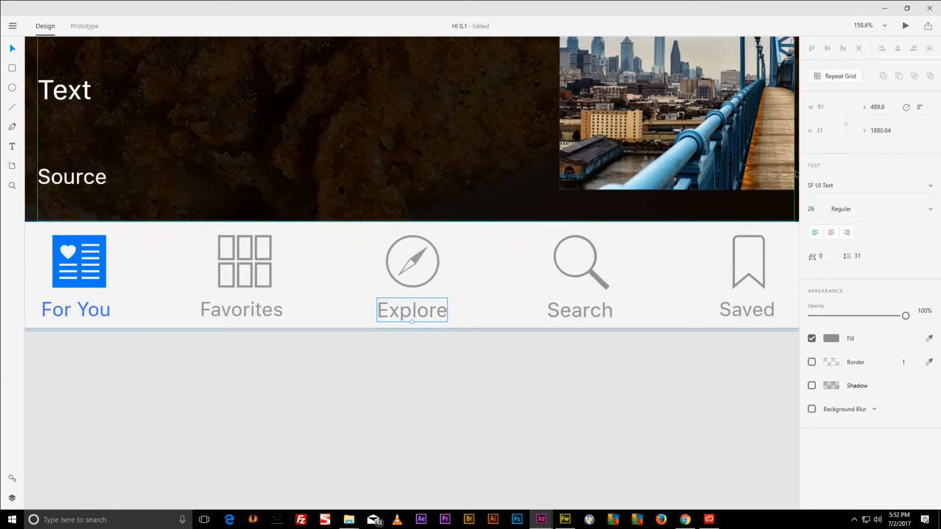
click(831, 233)
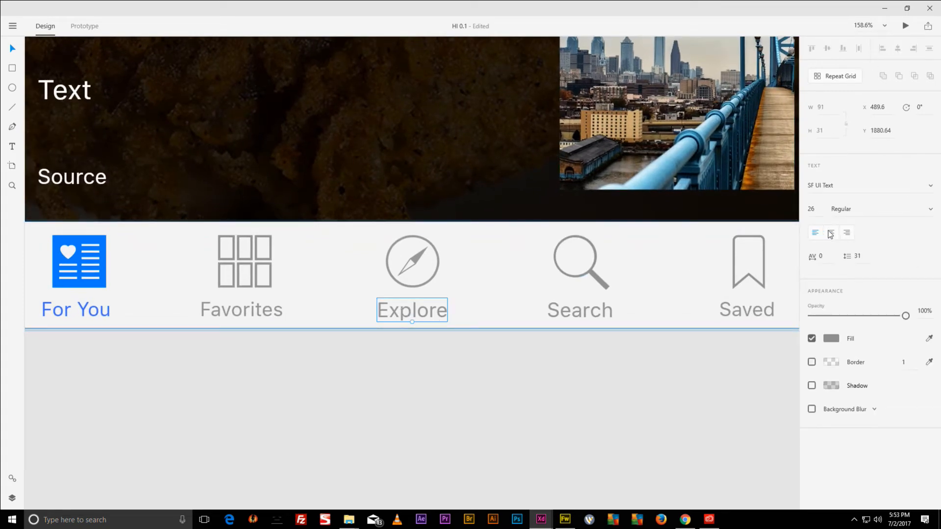
double_click(400, 309)
double_click(413, 314)
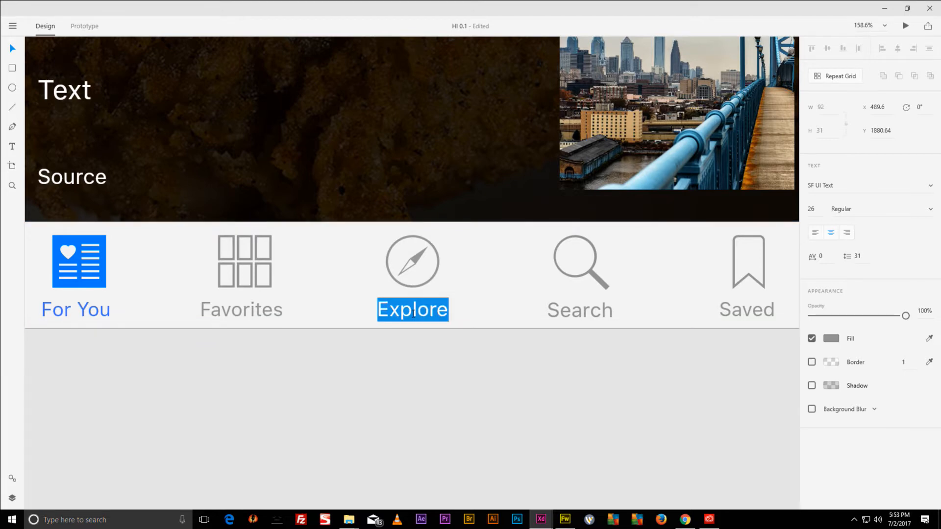
text(Near Me)
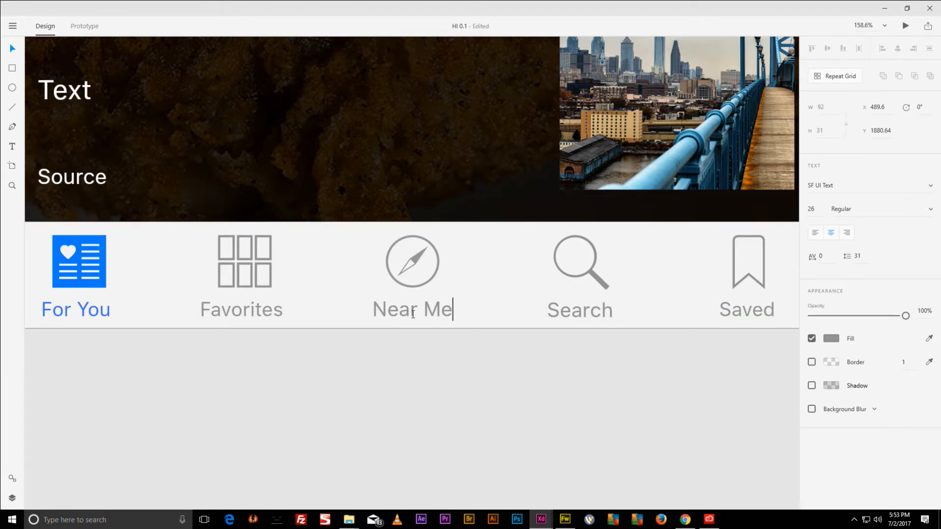
key(Escape)
key(Escape)
Select the compass icon together with the Near Me label beneath it.
double_click(429, 281)
shift+click(428, 306)
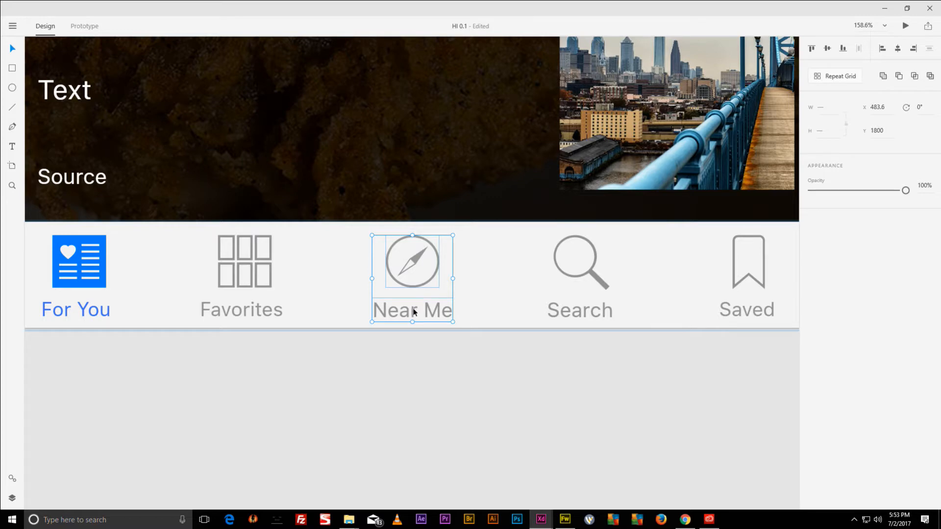
Group the compass icon with its Near Me label and link the group to the Home 2 – 1 artboard in the prototype.
key(ctrl+g)
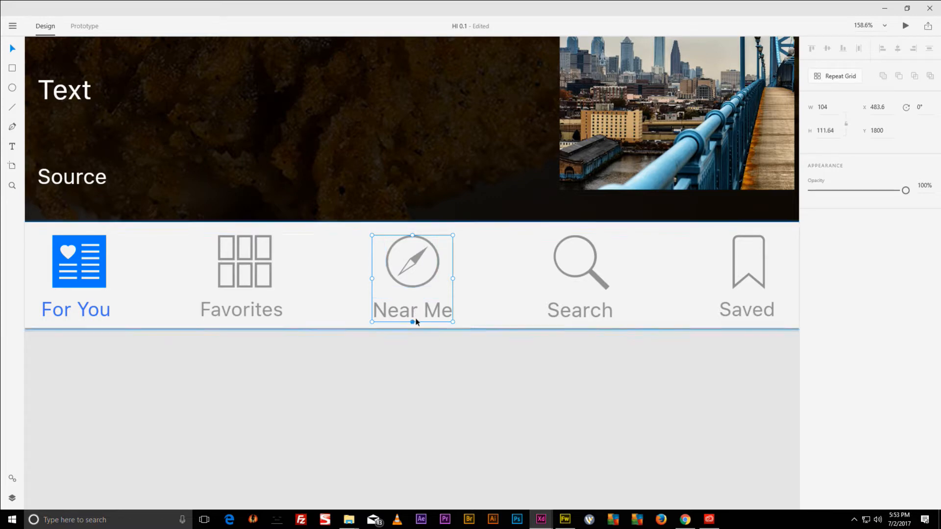
key(ctrl+0)
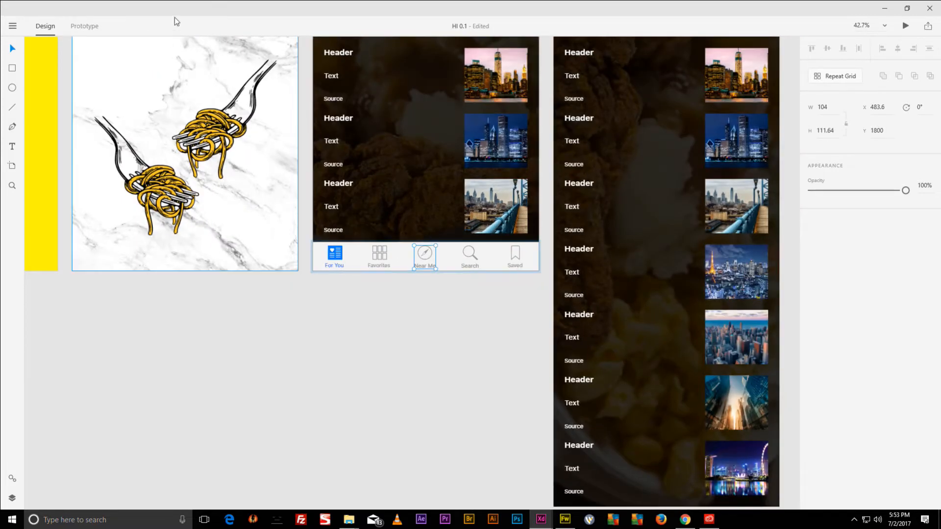
click(84, 26)
drag(439, 257, 553, 218)
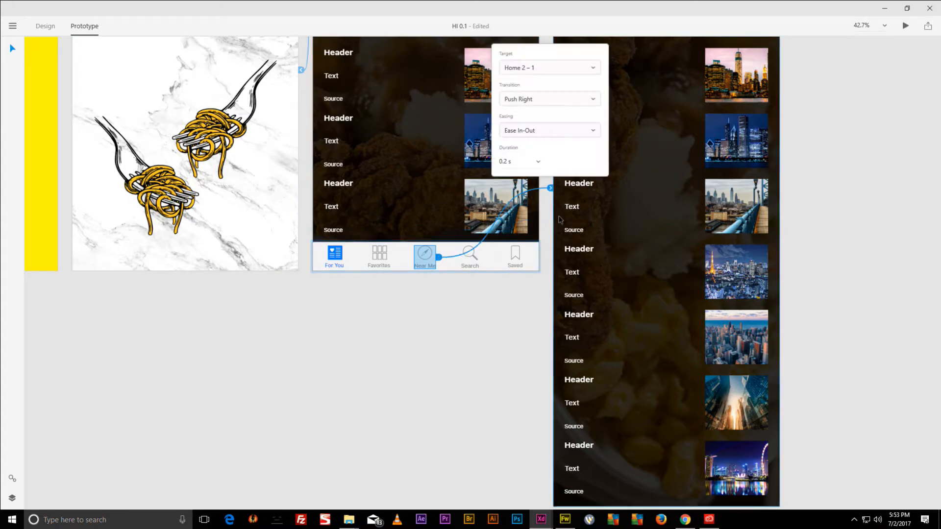
Set the Near Me link's transition to Dissolve.
scroll(551, 275, up, 3)
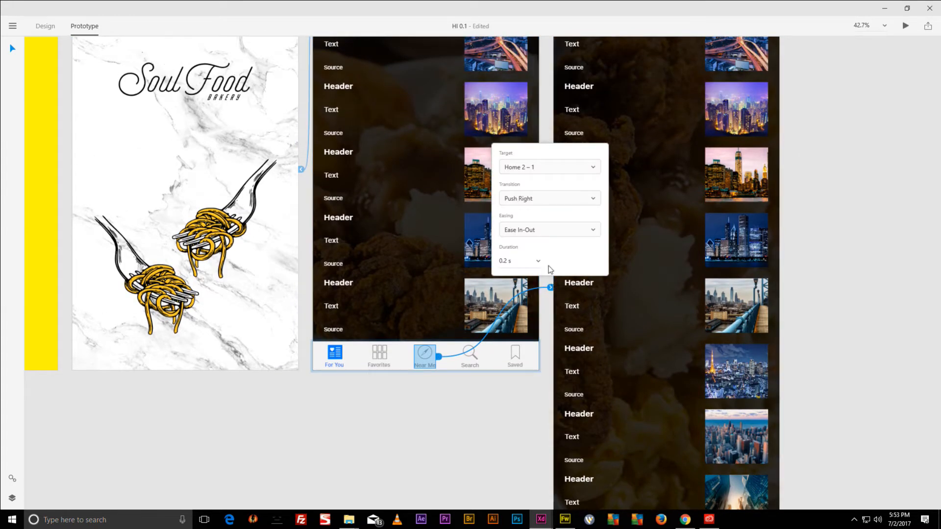
click(541, 199)
scroll(525, 231, up, 2)
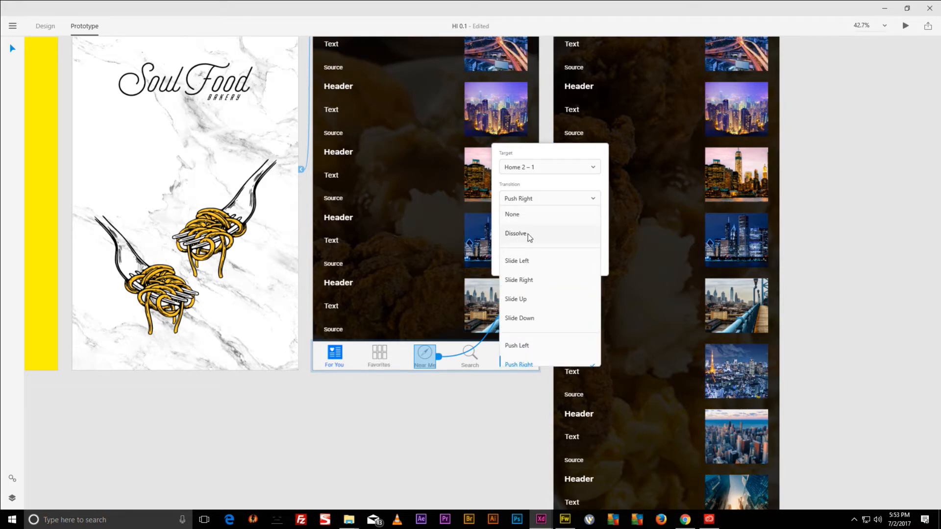
click(529, 237)
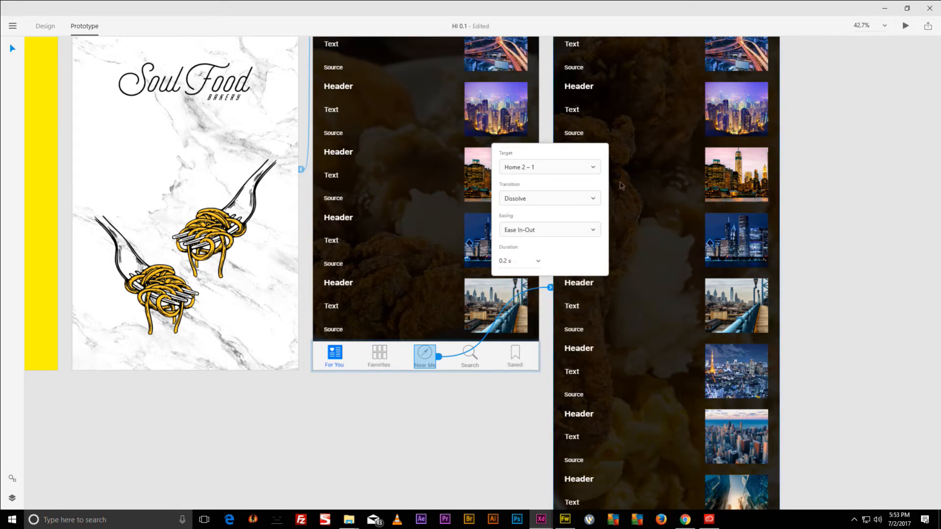
Change the header title on the Home 2 – 1 artboard to "Near Me".
scroll(621, 185, up, 3)
click(656, 136)
double_click(656, 136)
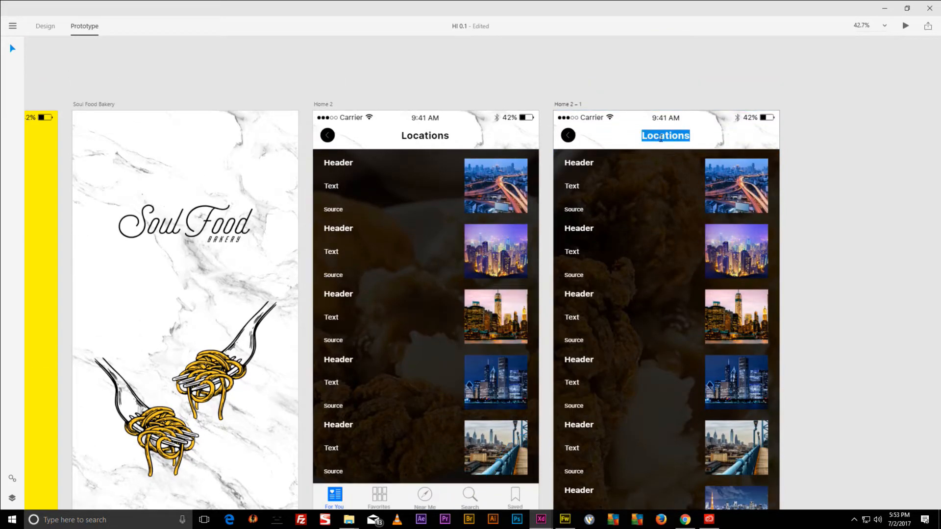
text(Near Me)
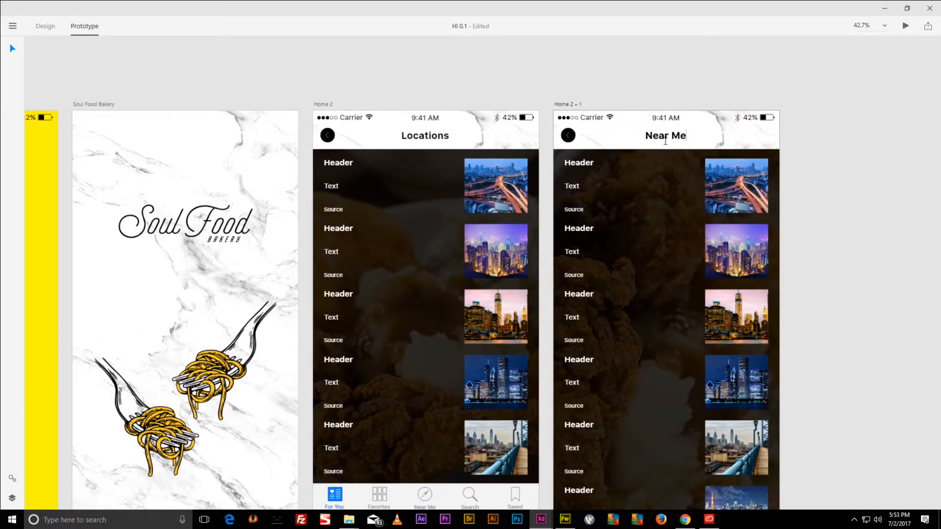
key(Escape)
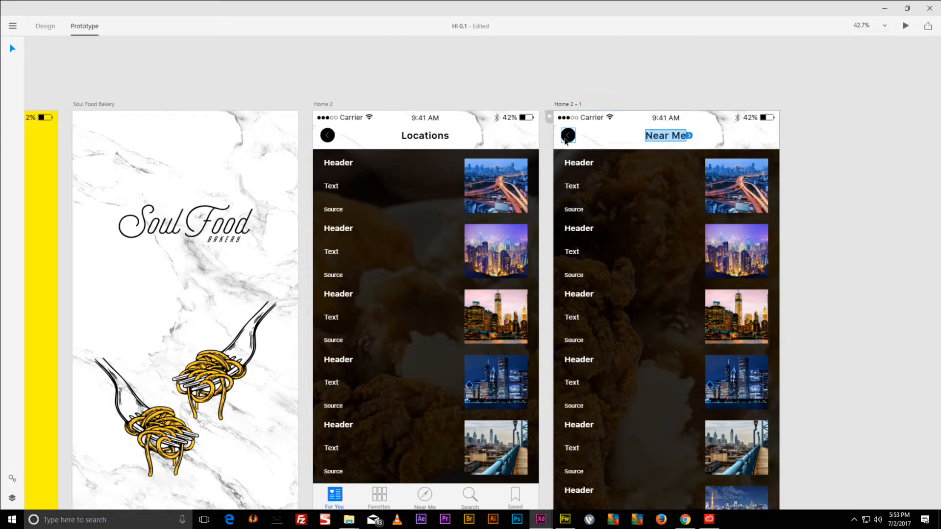
Link the back arrow on the Near Me screen to the Home 2 artboard.
click(567, 137)
drag(578, 136, 539, 176)
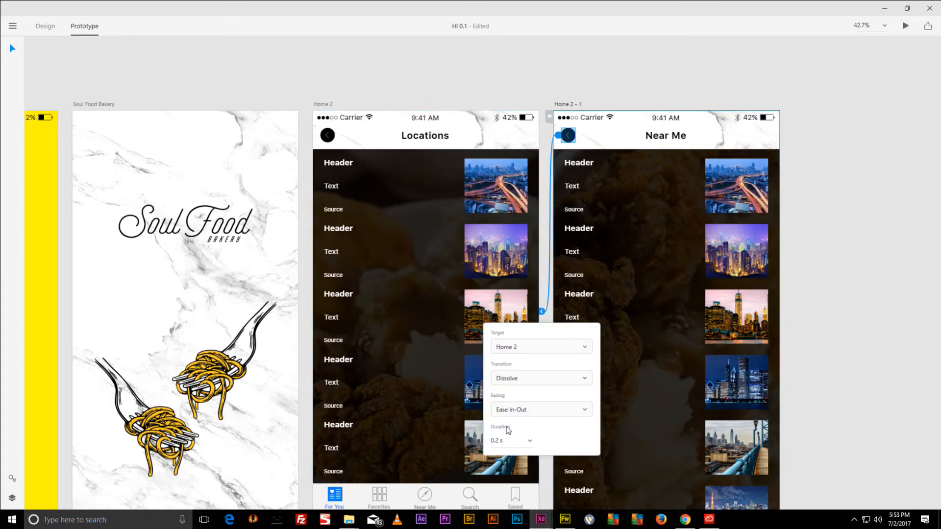
click(327, 136)
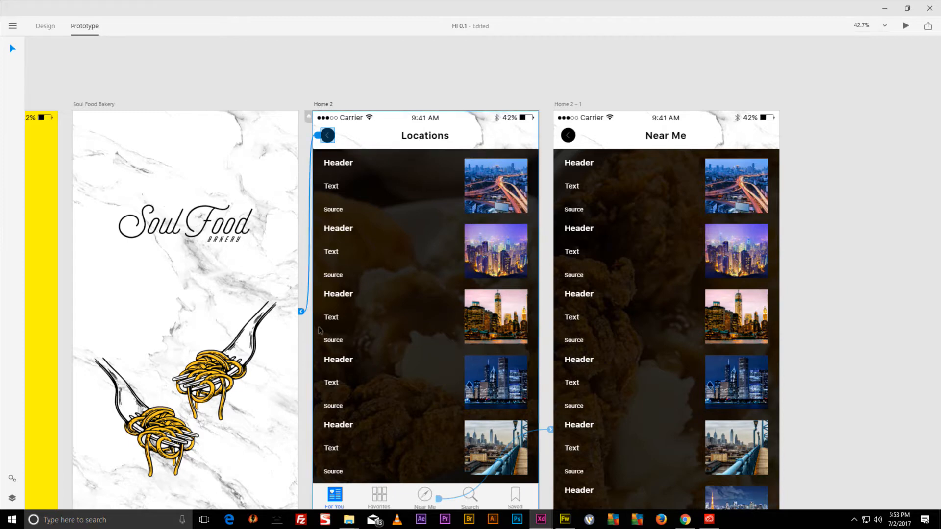
Preview the prototype from the Soul Food Bakery artboard, test the logo's link to the Locations screen, and close the preview.
drag(343, 289, 376, 36)
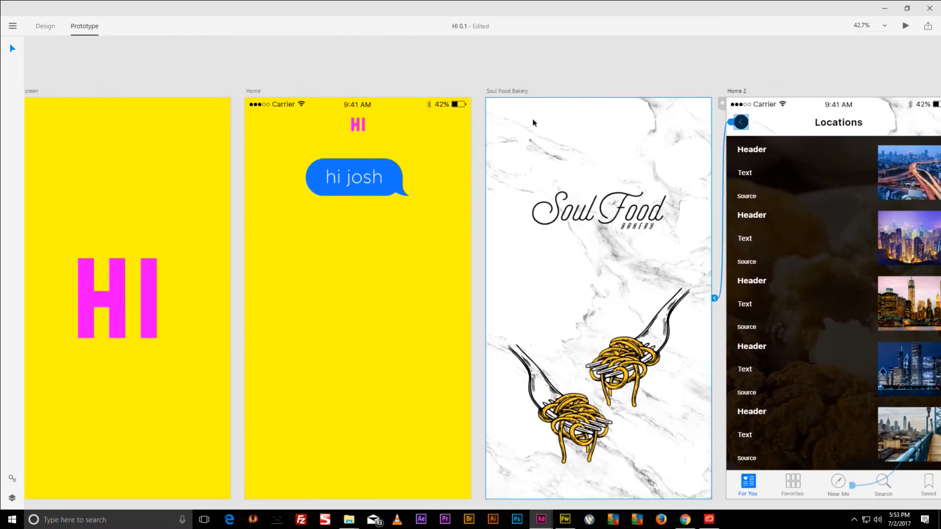
click(514, 94)
drag(558, 76, 468, 52)
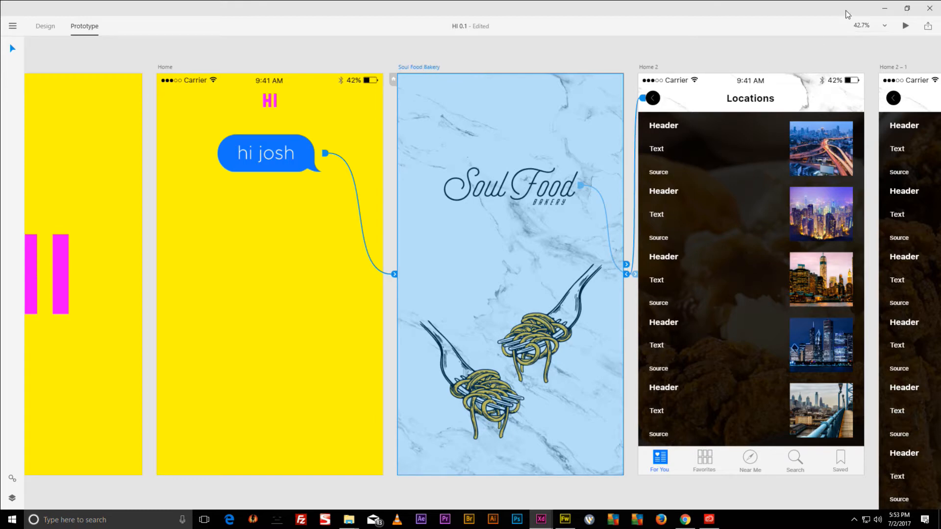
click(905, 26)
drag(493, 20, 499, 18)
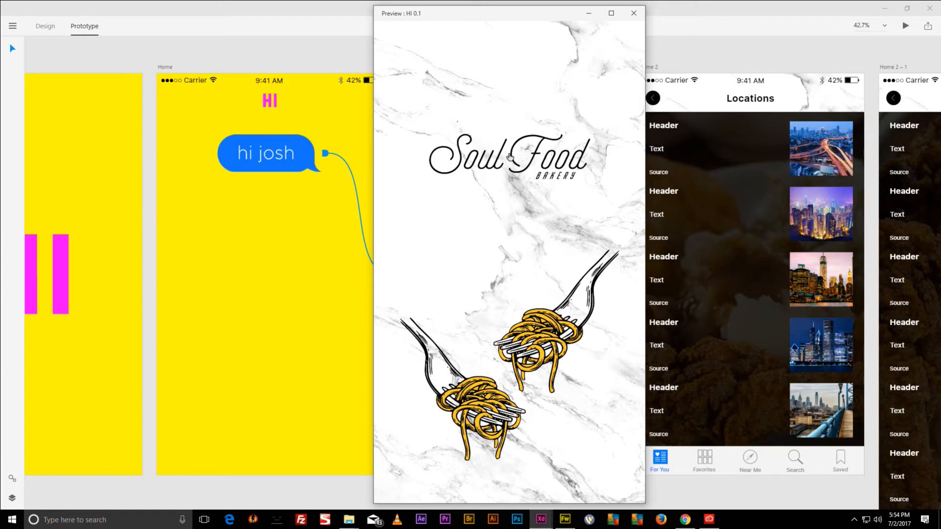
click(509, 155)
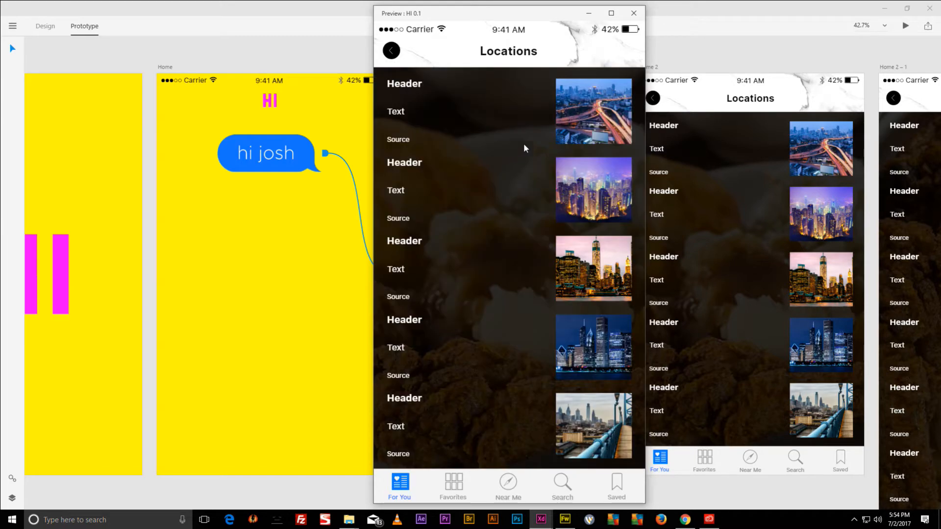
click(636, 13)
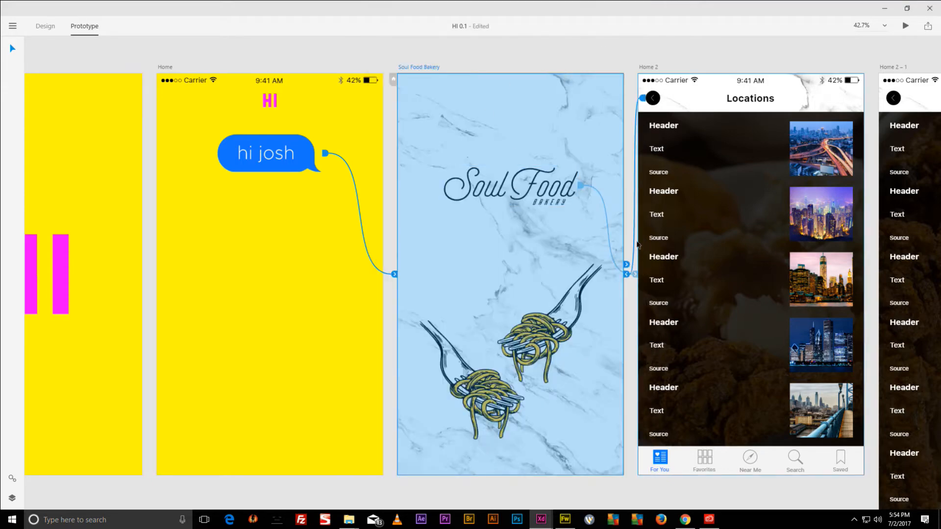
Set the transition of the Soul Food logo's link to Home 2 to Slide Right.
scroll(625, 278, up, 5)
drag(623, 276, 656, 298)
click(633, 372)
scroll(643, 414, down, 2)
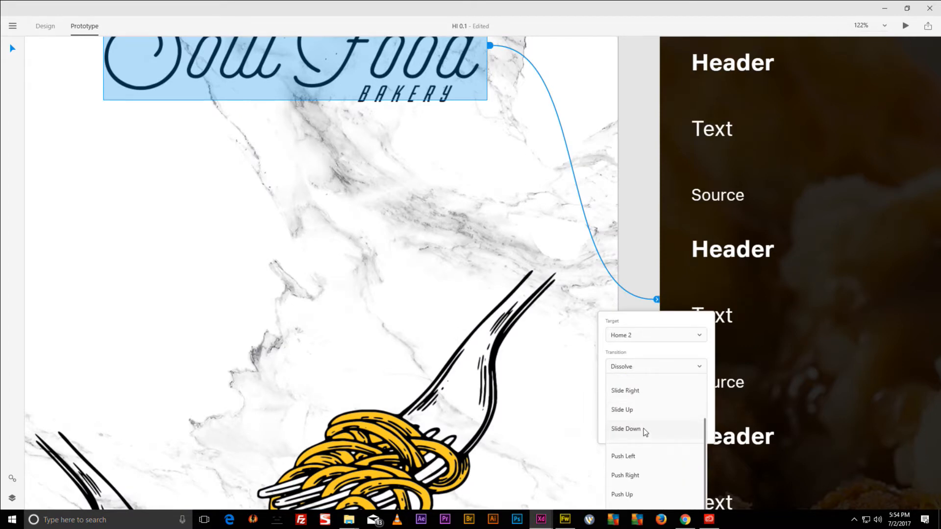
scroll(636, 431, up, 3)
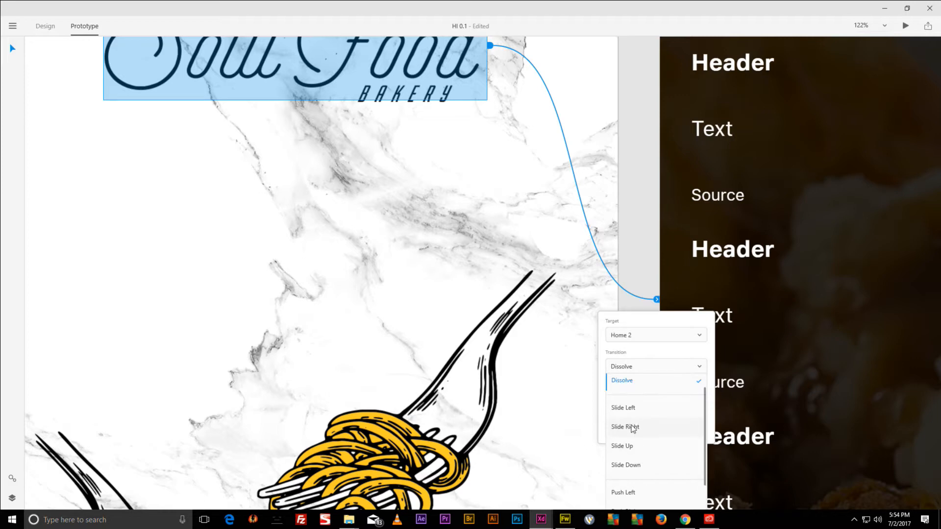
click(632, 427)
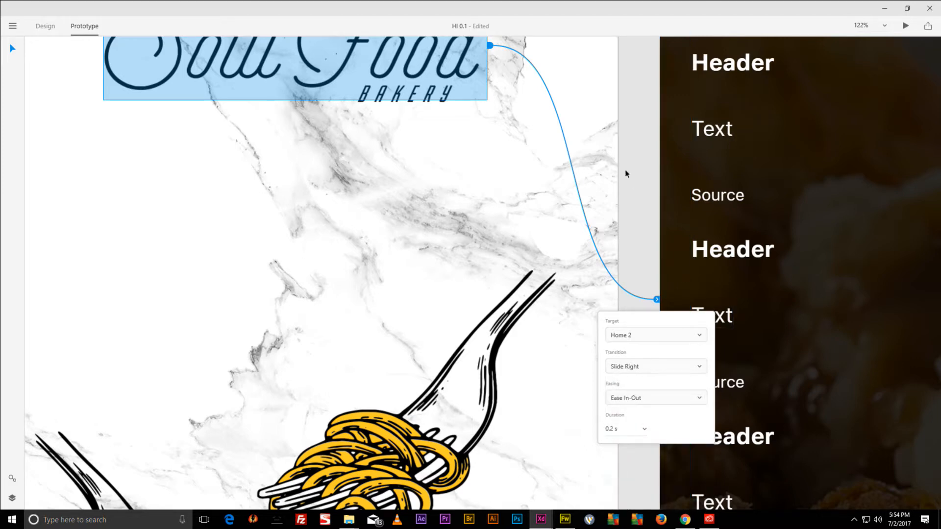
click(701, 96)
Preview the prototype from the HI splash screen through to the Locations screen to check the transitions, and close the preview.
click(905, 25)
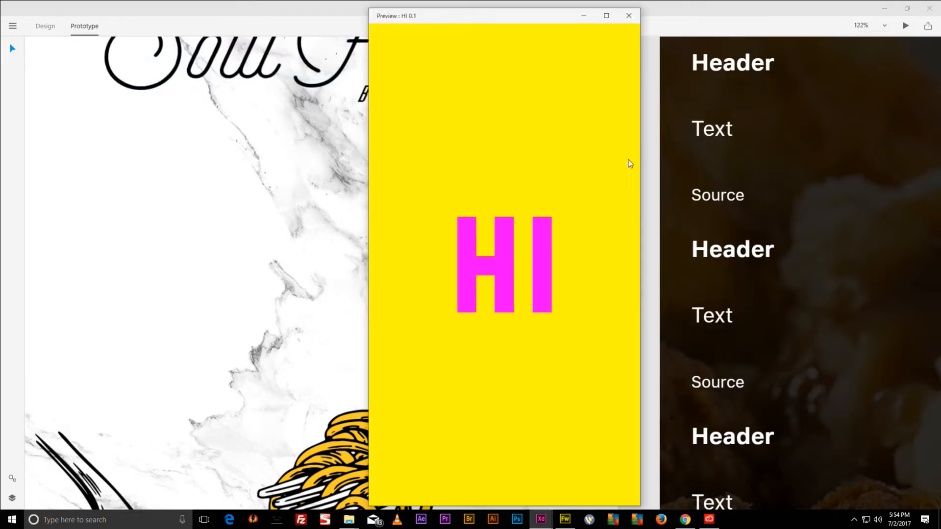
click(519, 248)
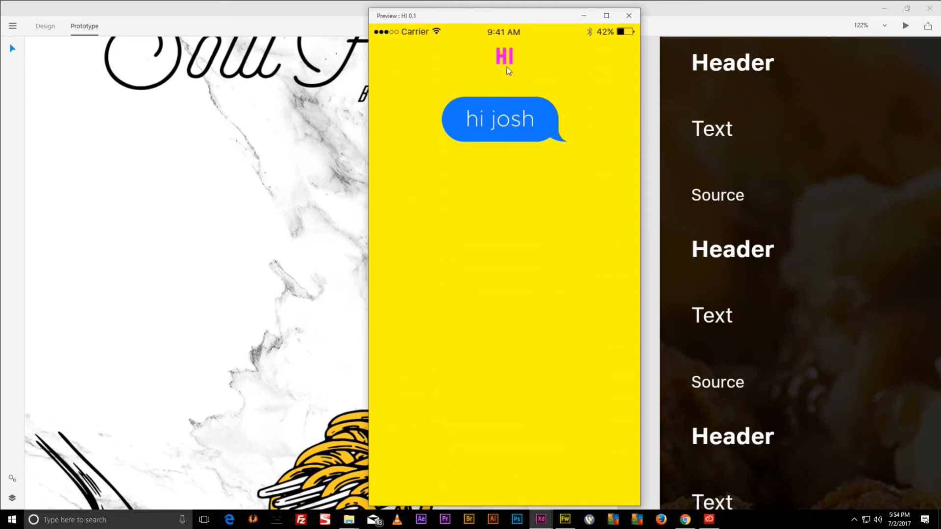
click(507, 62)
click(515, 252)
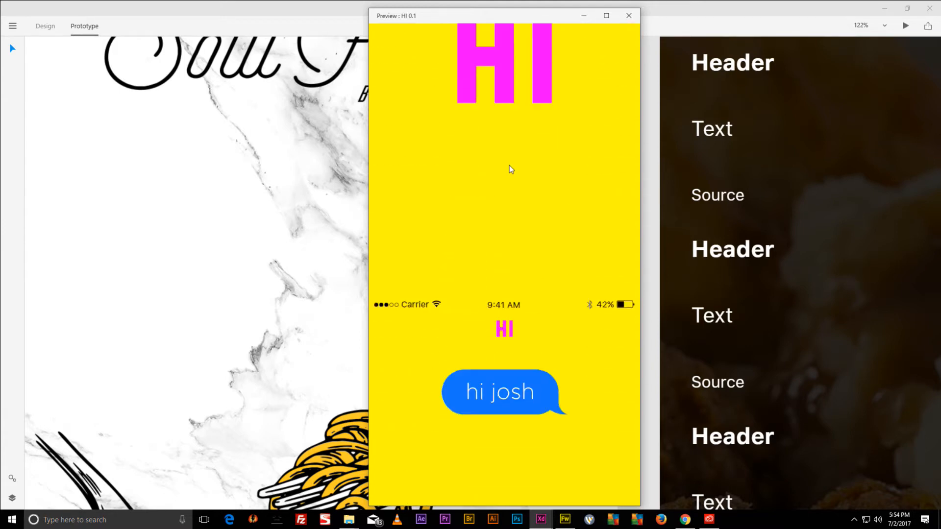
click(514, 112)
click(494, 166)
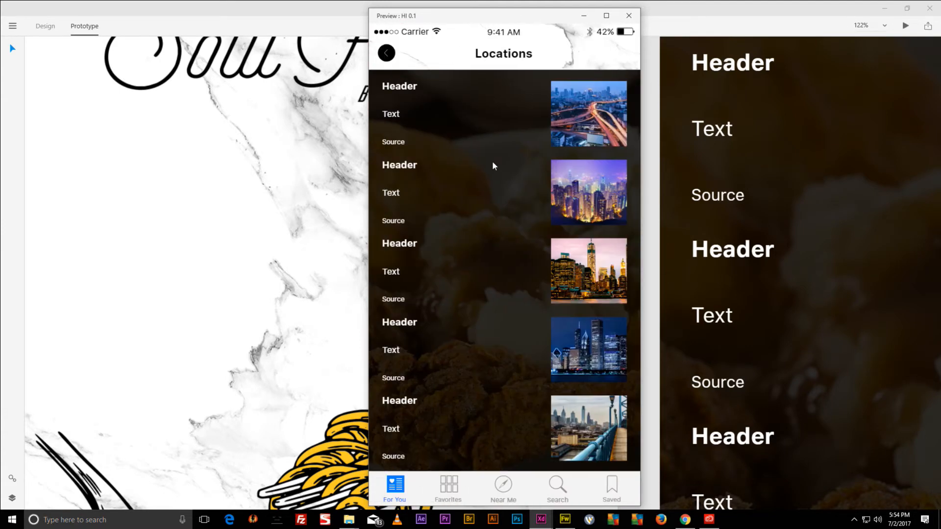
click(628, 15)
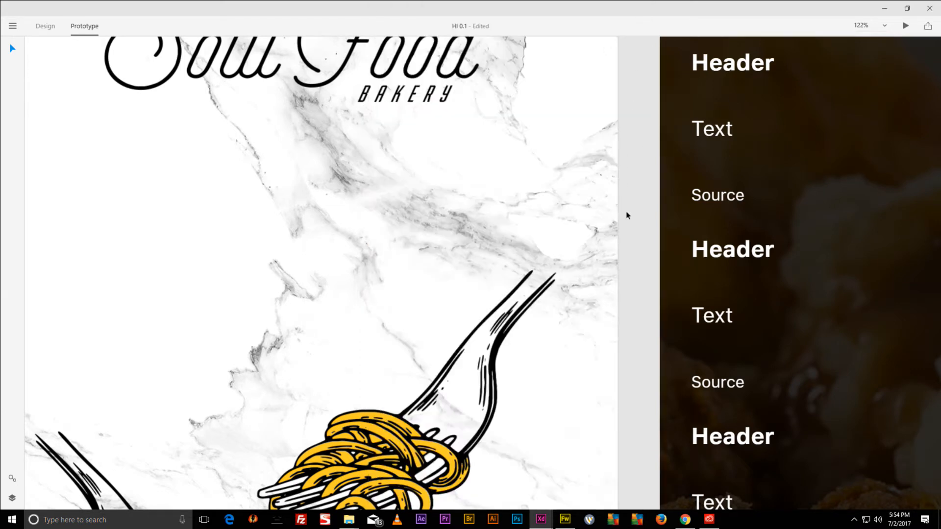
Set the transition of the Soul Food logo's link to Home 2 to Slide Left.
click(442, 99)
click(656, 299)
click(636, 367)
click(622, 410)
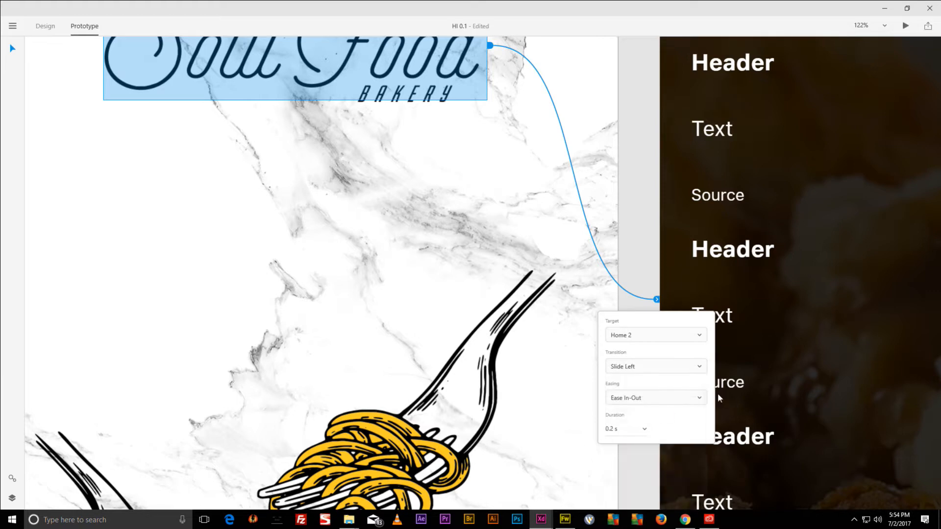
Open the preview on the Soul Food Bakery screen and clear the design window and Cities folder window from behind it.
click(905, 26)
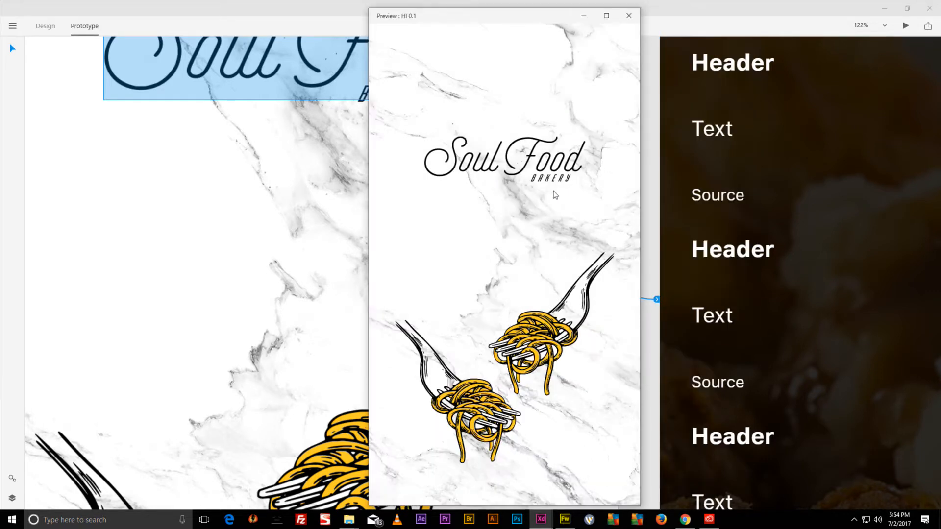
click(884, 9)
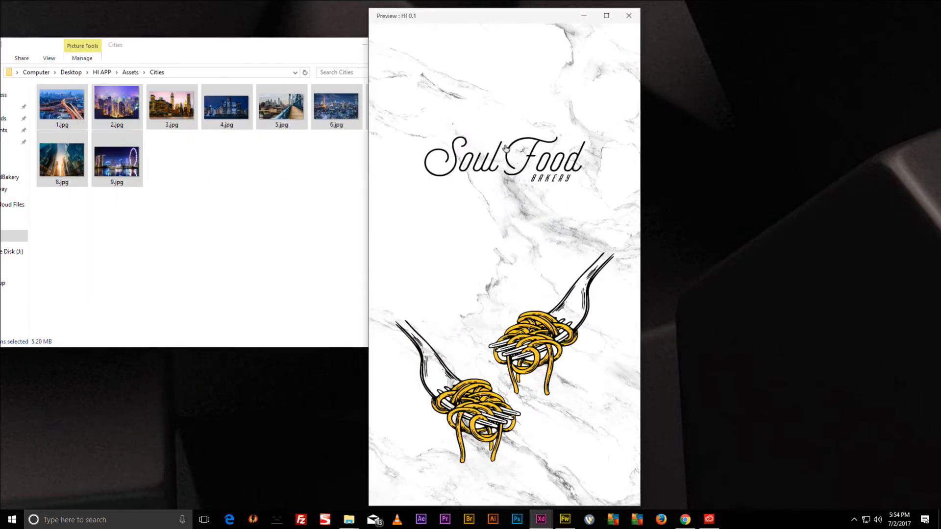
click(365, 44)
click(370, 42)
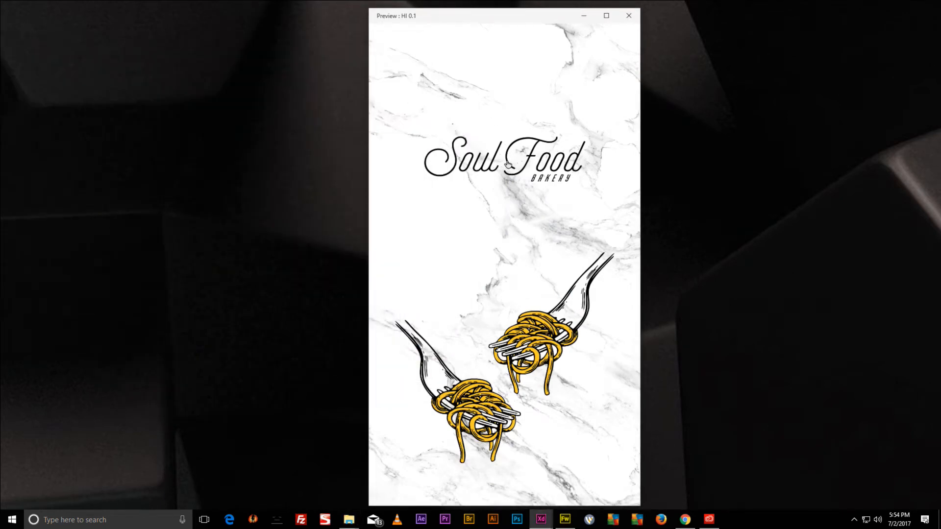
Test the preview's path from the Soul Food logo to Locations and on to Near Me, and browse the full Near Me list.
click(509, 162)
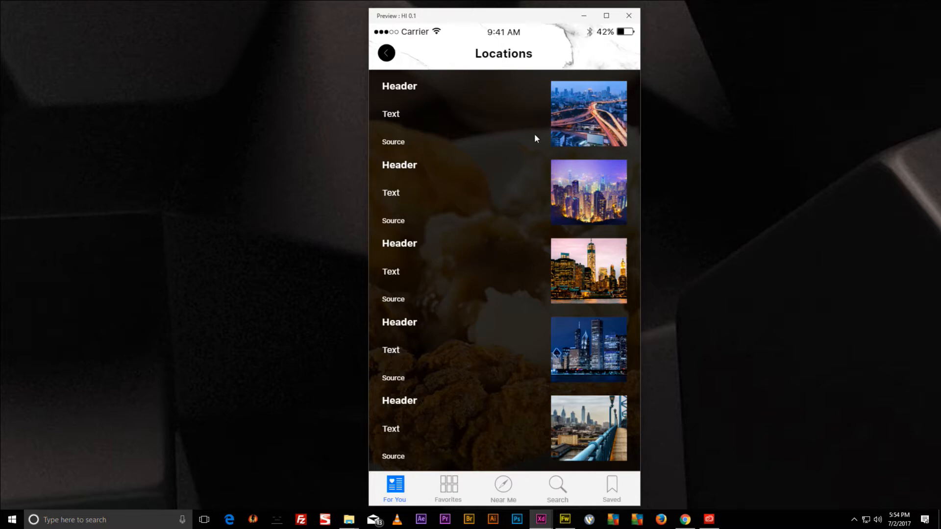
click(504, 496)
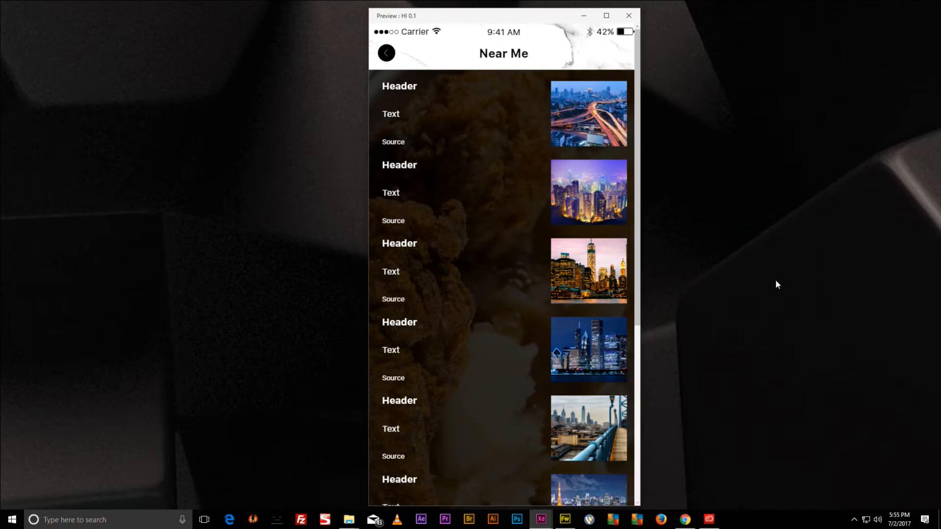
scroll(544, 194, down, 5)
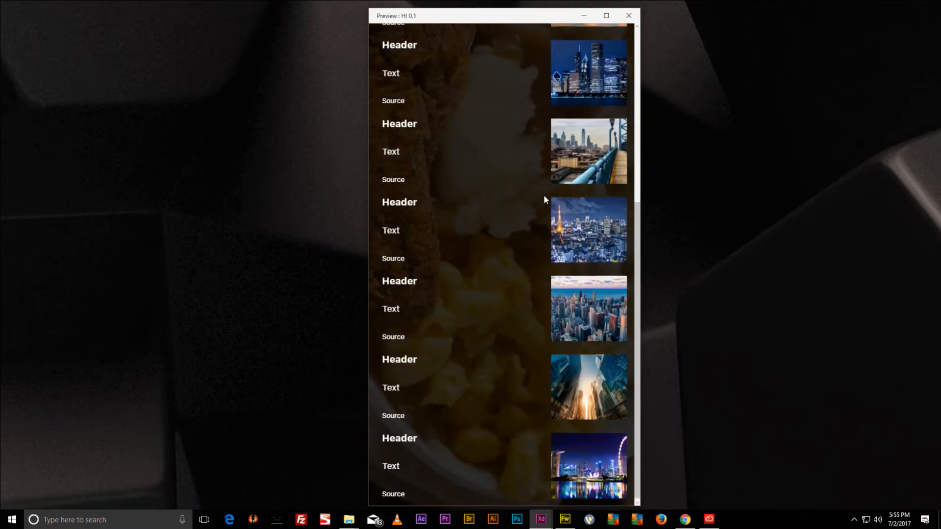
scroll(533, 212, up, 5)
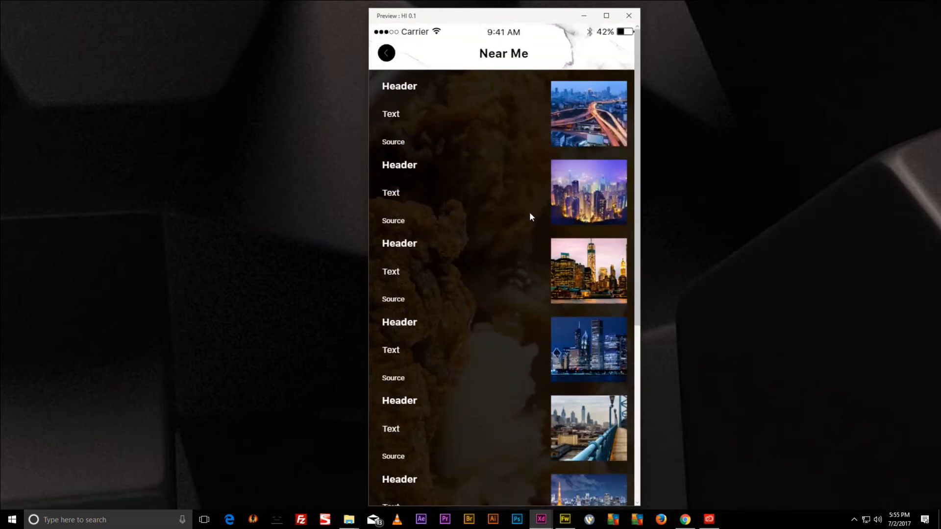
scroll(527, 230, down, 5)
Test the Near Me link and the back arrow repeatedly, switching between the Locations and Near Me screens in the preview.
click(386, 55)
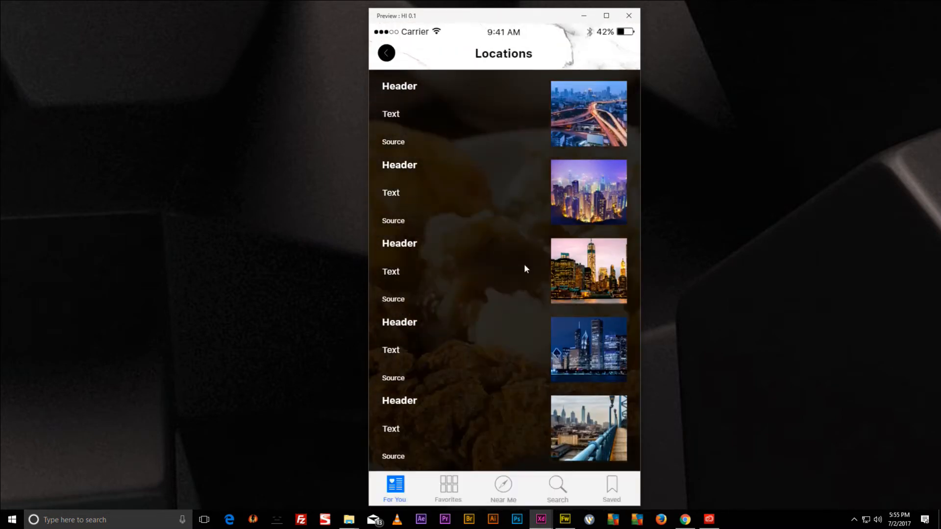
click(504, 485)
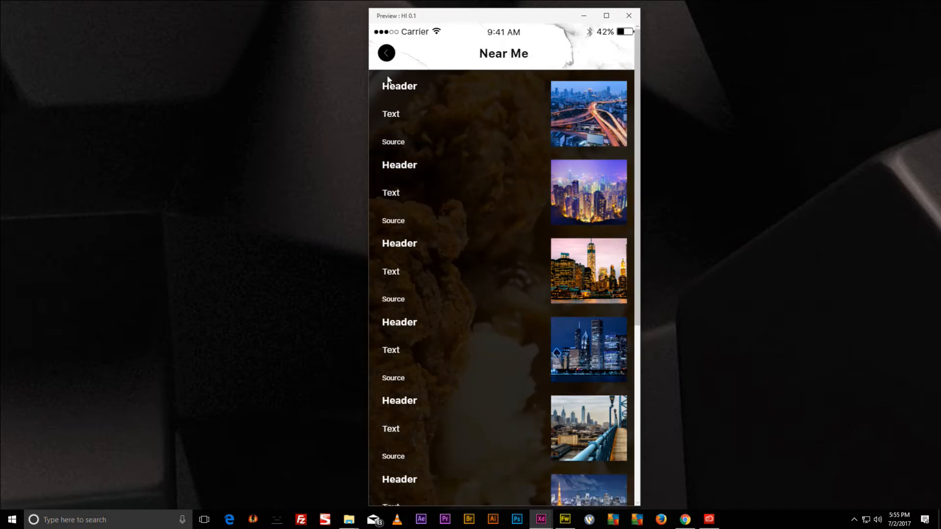
click(387, 58)
click(512, 479)
click(386, 57)
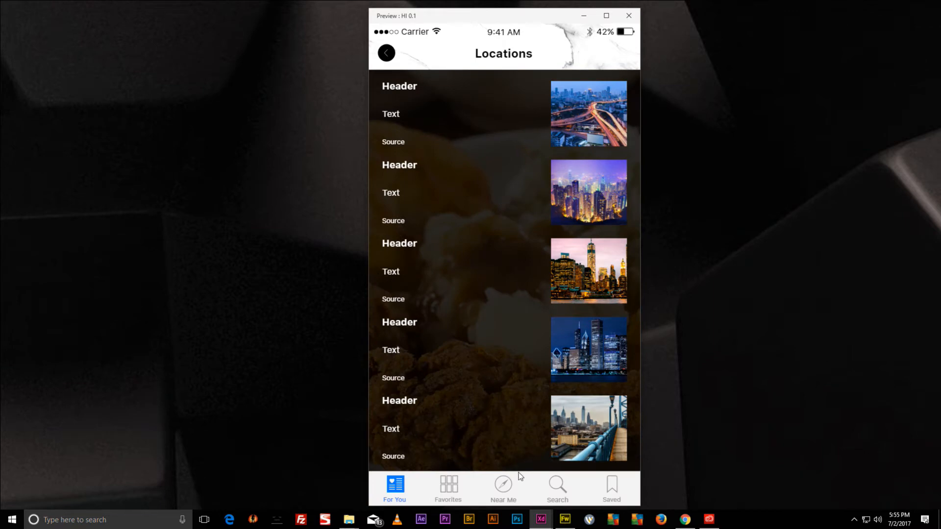
Test the Near Me link and the back arrow once more in the preview, and close the preview window.
click(507, 491)
click(386, 53)
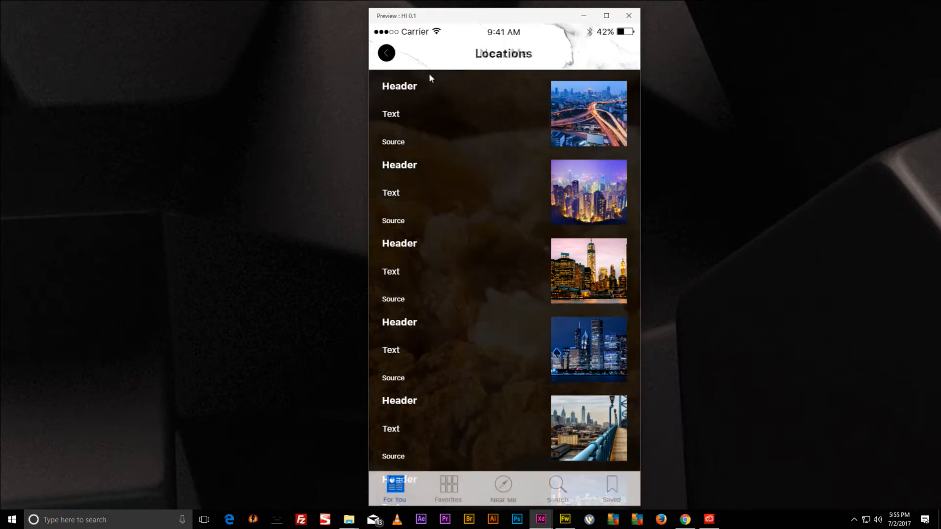
click(629, 15)
Restore the HI 0.1 project window, switch it from Prototype to Design mode, and save the project.
mouse_move(541, 521)
click(510, 473)
scroll(419, 213, down, 10)
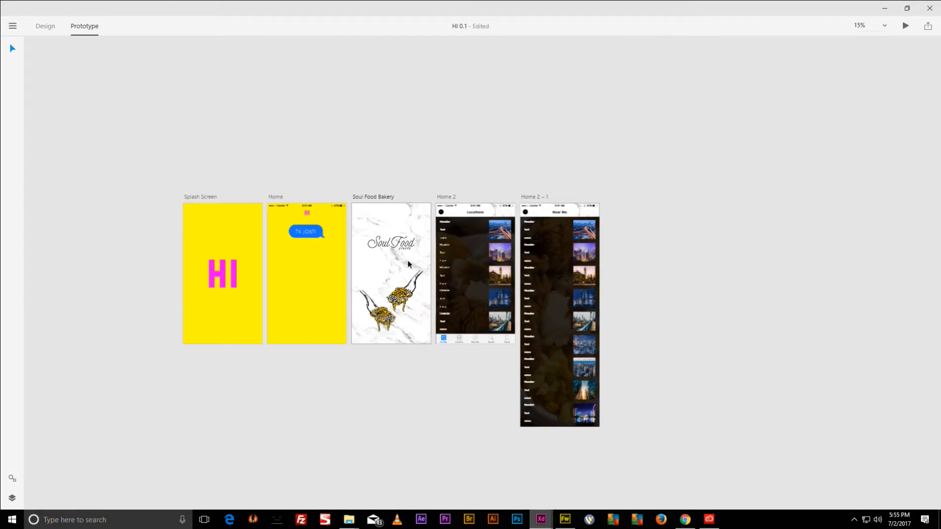
drag(436, 175, 491, 190)
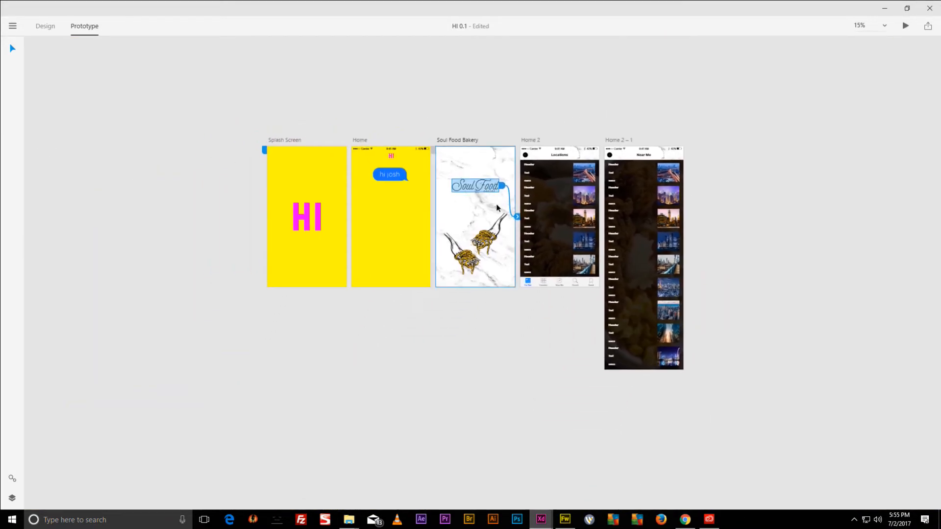
click(43, 28)
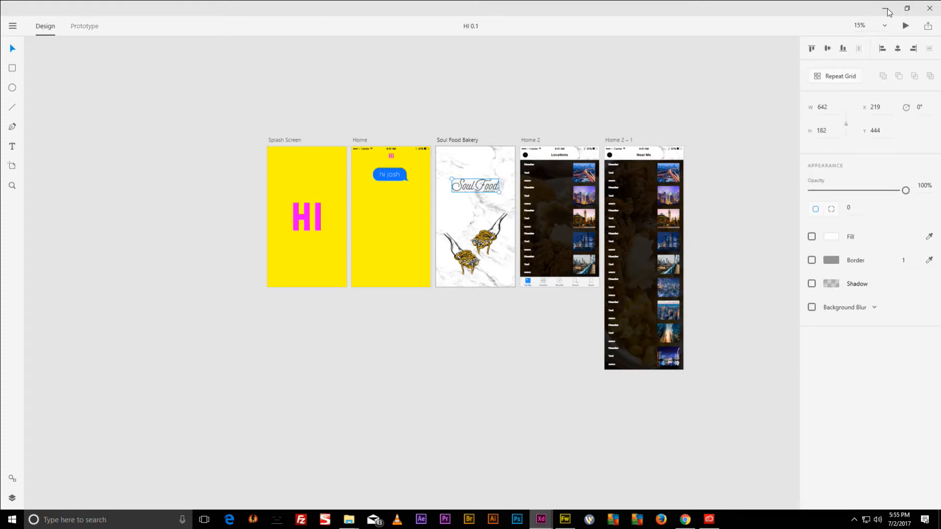
Minimize the design window and bring up the Creative Cloud Files and Projects folder windows.
click(884, 9)
mouse_move(346, 522)
click(304, 482)
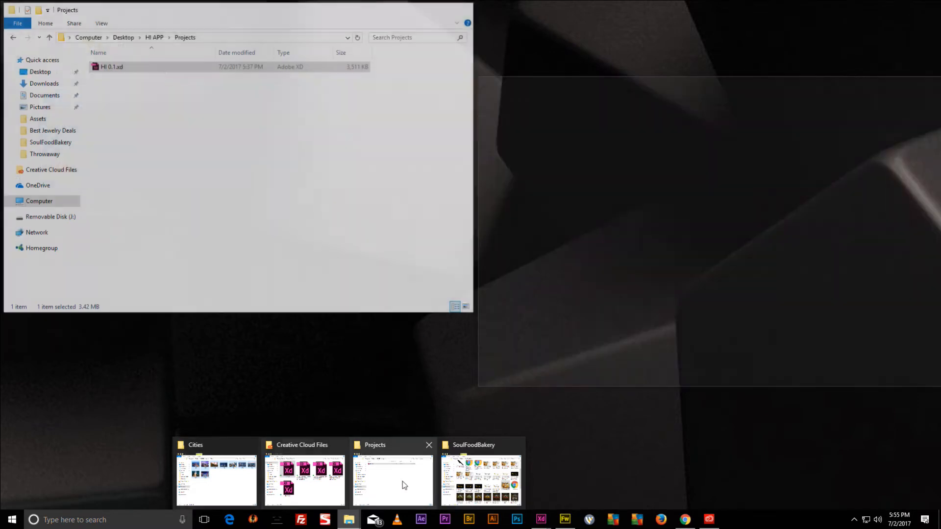
click(402, 481)
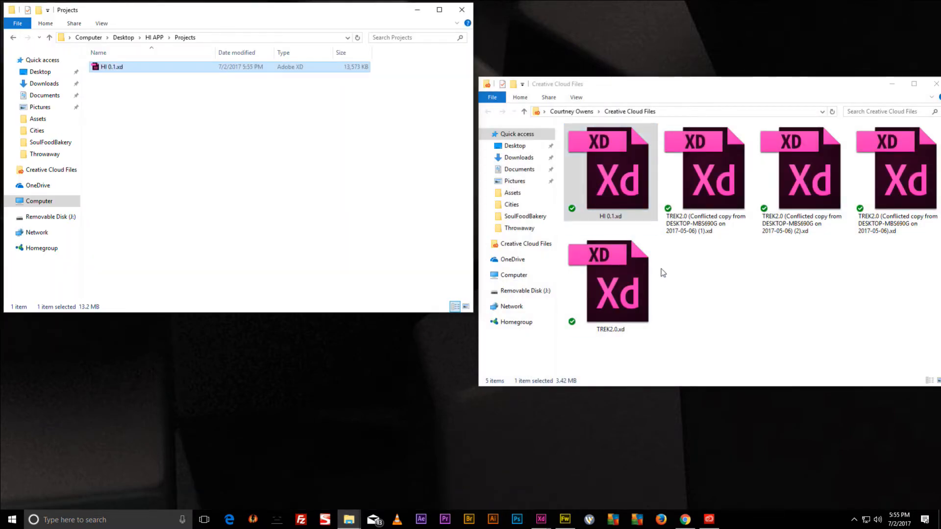
Replace the old HI 0.1.xd in Creative Cloud Files with a copy of the newer HI 0.1.xd from Projects.
click(630, 180)
drag(631, 182, 168, 84)
click(103, 69)
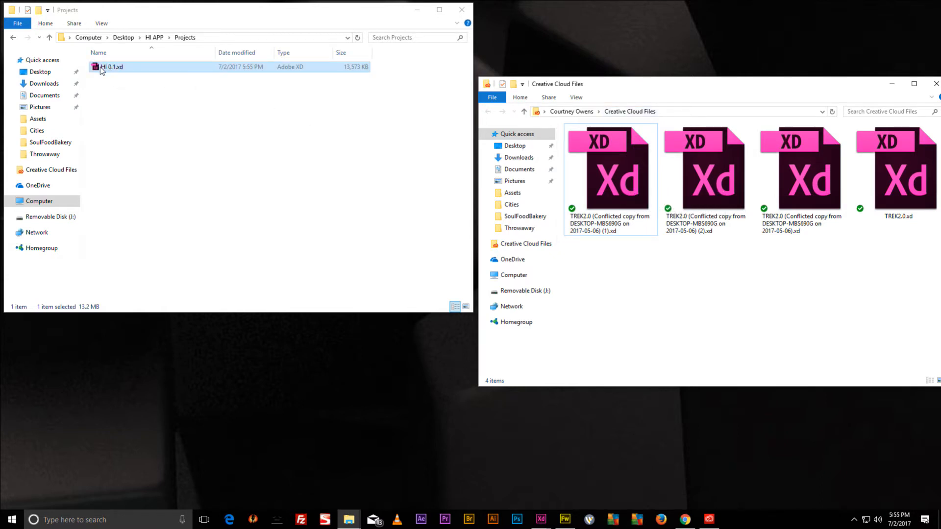
drag(103, 68, 630, 296)
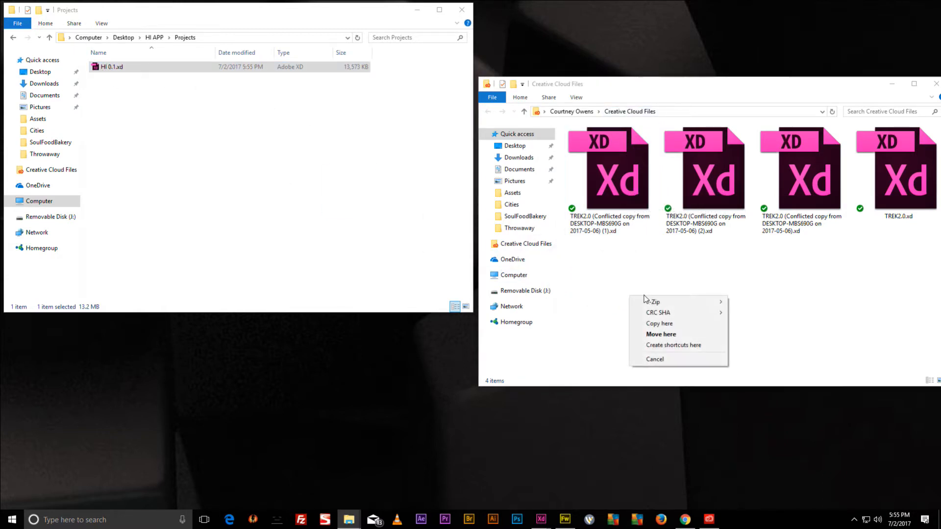
click(659, 324)
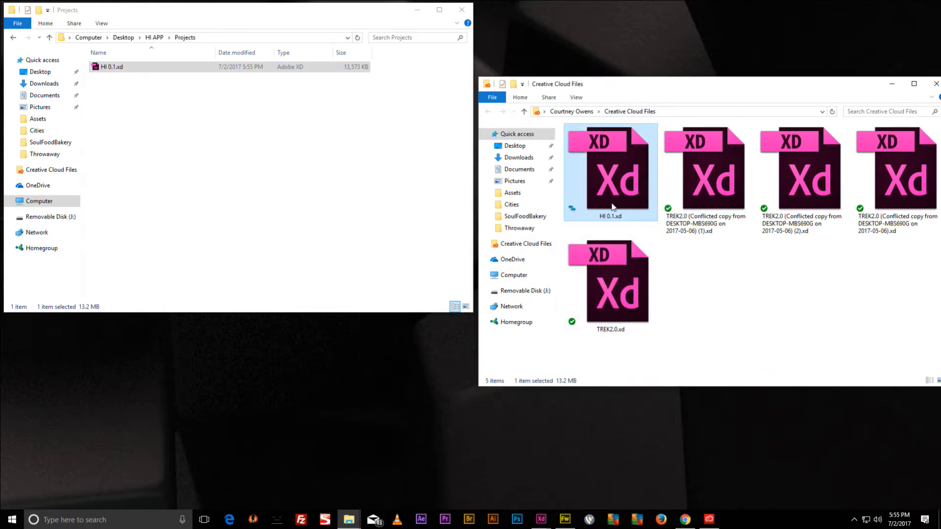
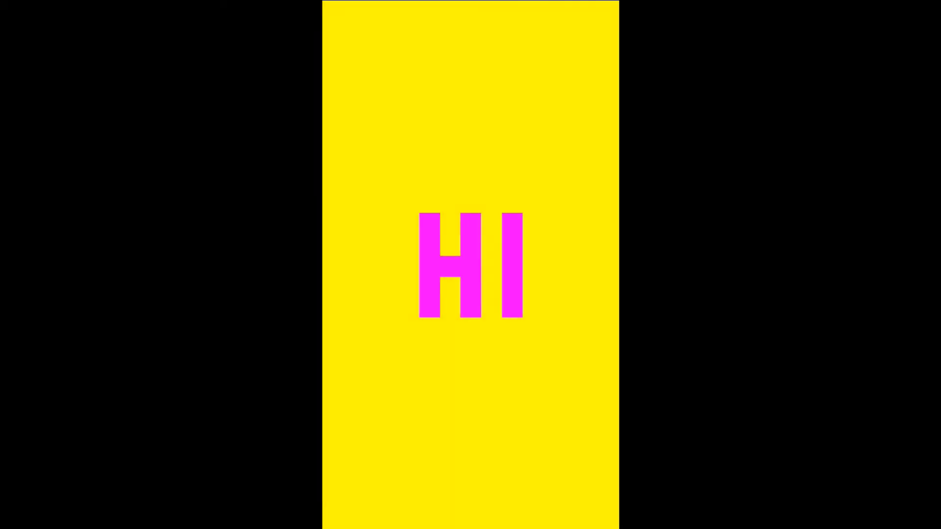
Browse the artboards of HI 0.1.xd on the mirrored phone, open Home 2 – 1, and take the mirror out of full screen.
scroll(470, 294, down, 5)
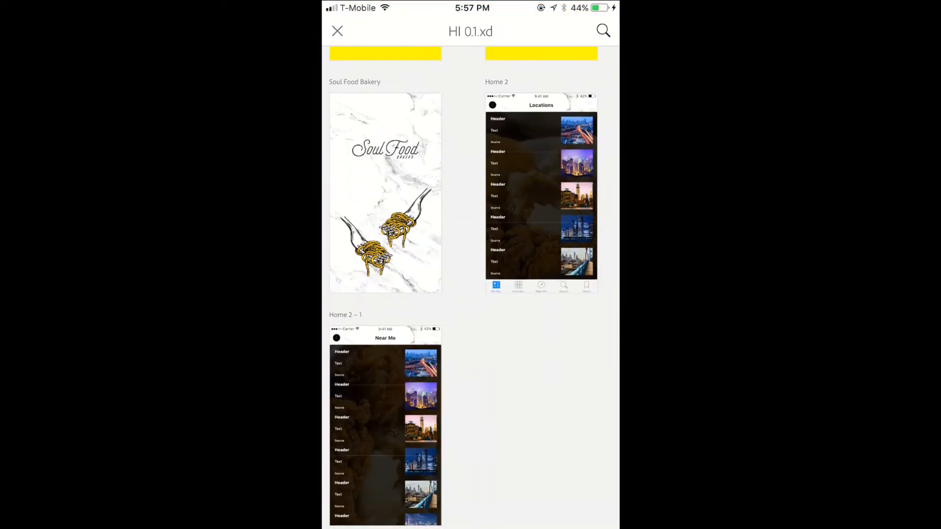
click(386, 427)
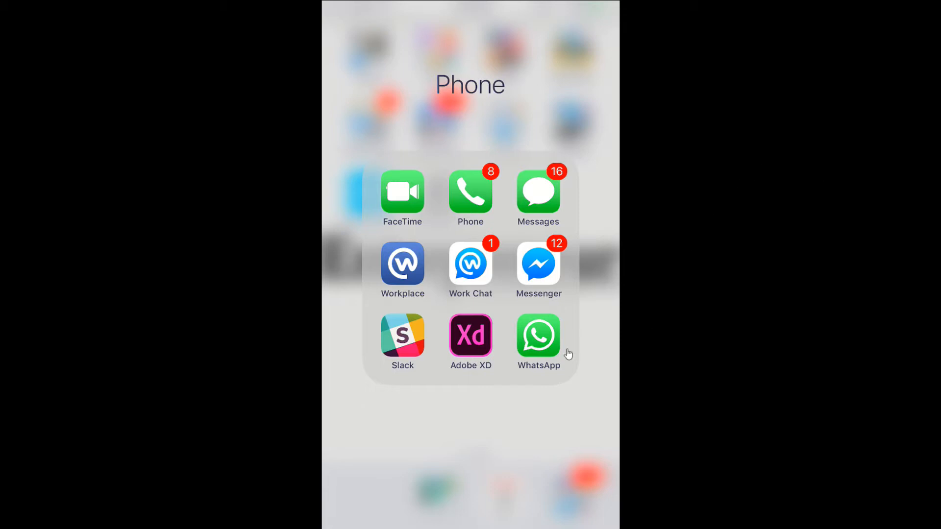
double_click(686, 386)
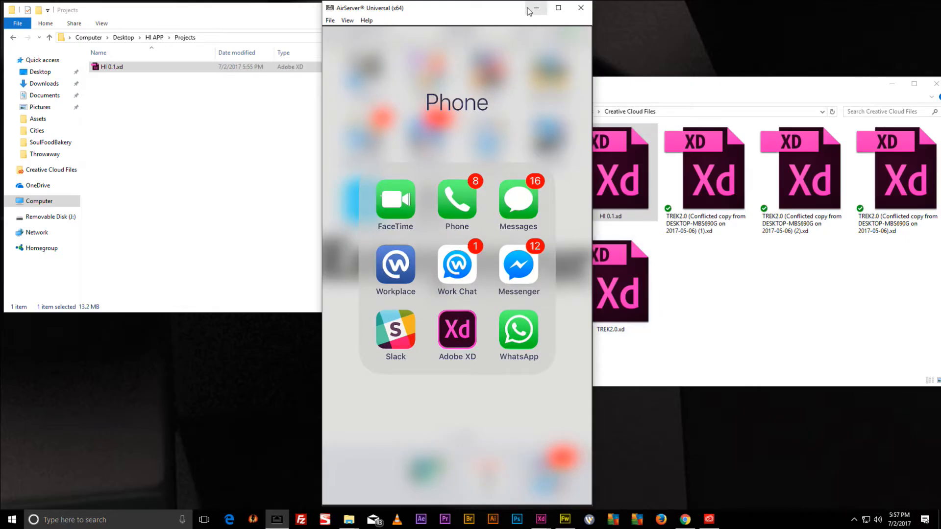
Switch back to the HI 0.1 project in Adobe XD.
mouse_move(541, 519)
click(529, 480)
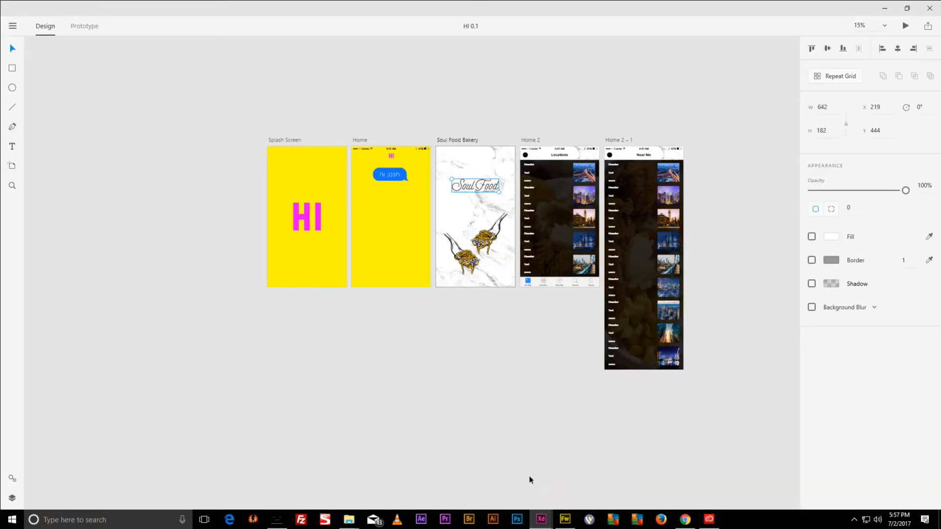
scroll(621, 169, up, 5)
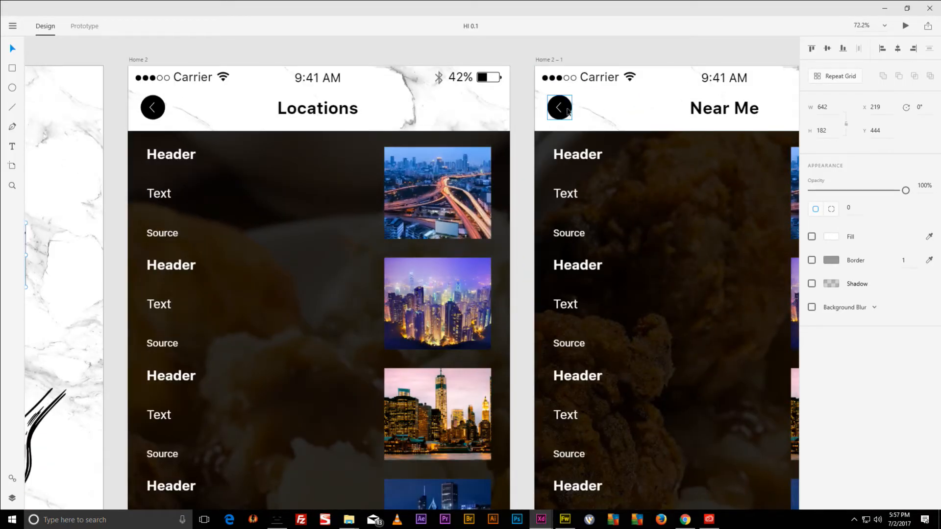
click(567, 111)
right_click(567, 112)
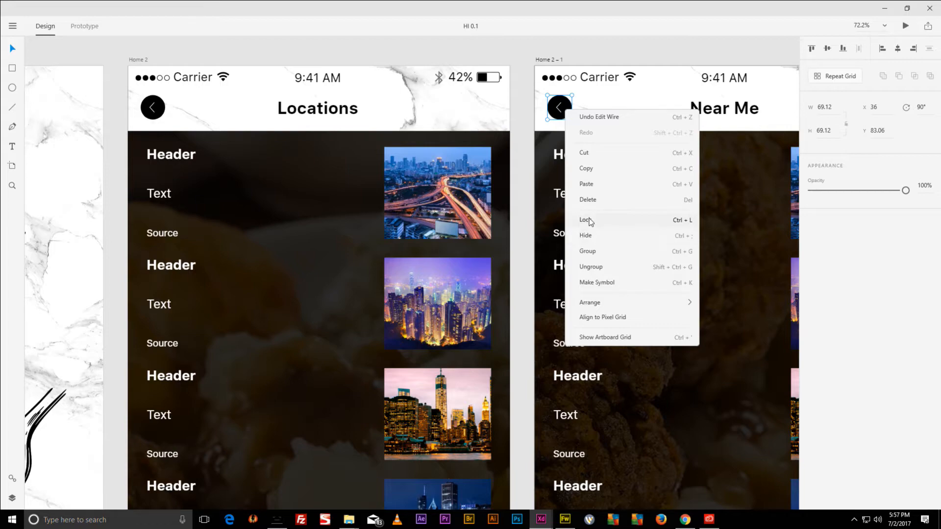
click(592, 49)
scroll(590, 63, down, 3)
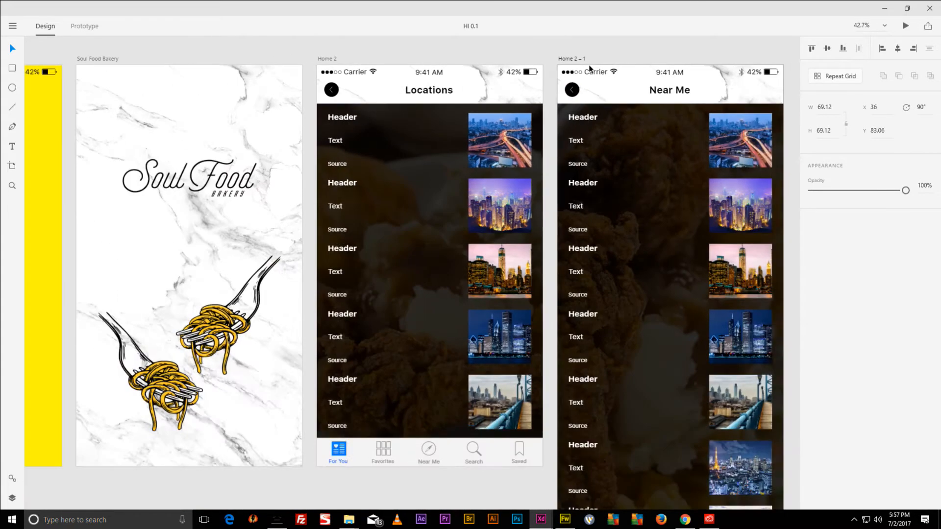
scroll(590, 69, left, 5)
scroll(559, 106, right, 4)
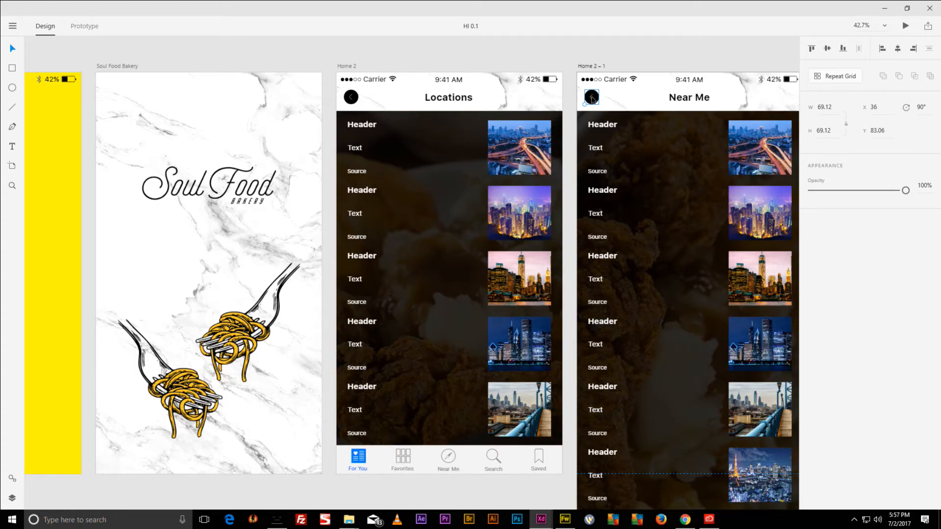
Delete the white arrow inside the black back button on the Near Me artboard.
double_click(591, 98)
scroll(591, 98, up, 5)
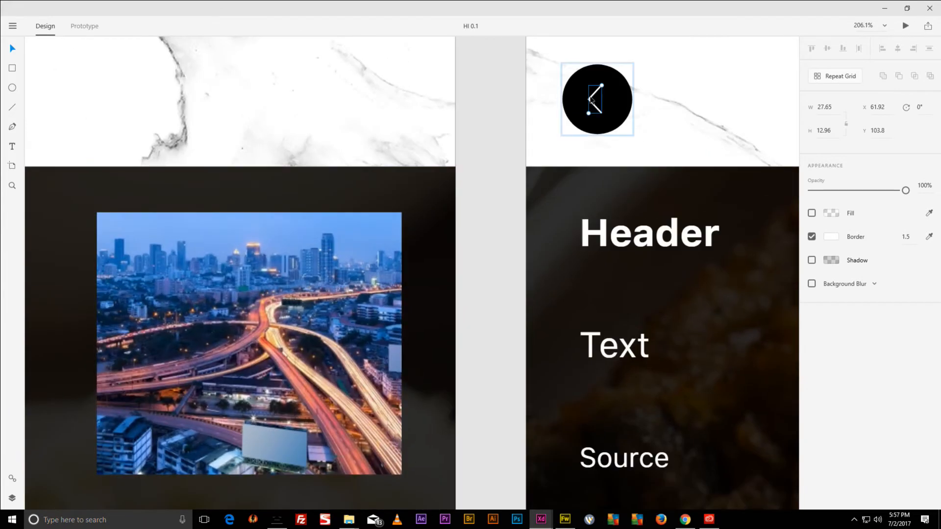
key(Delete)
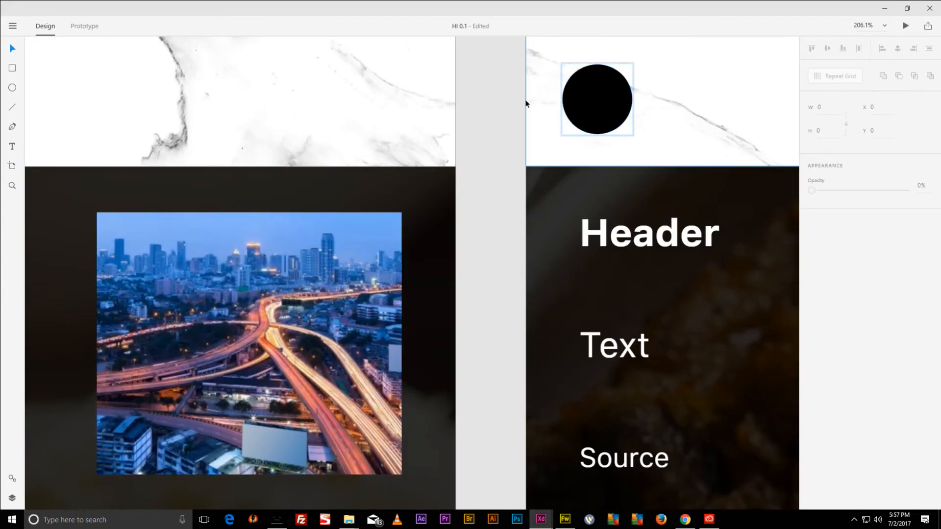
Delete the white arrow inside the black back button on the Locations artboard.
scroll(537, 101, left, 15)
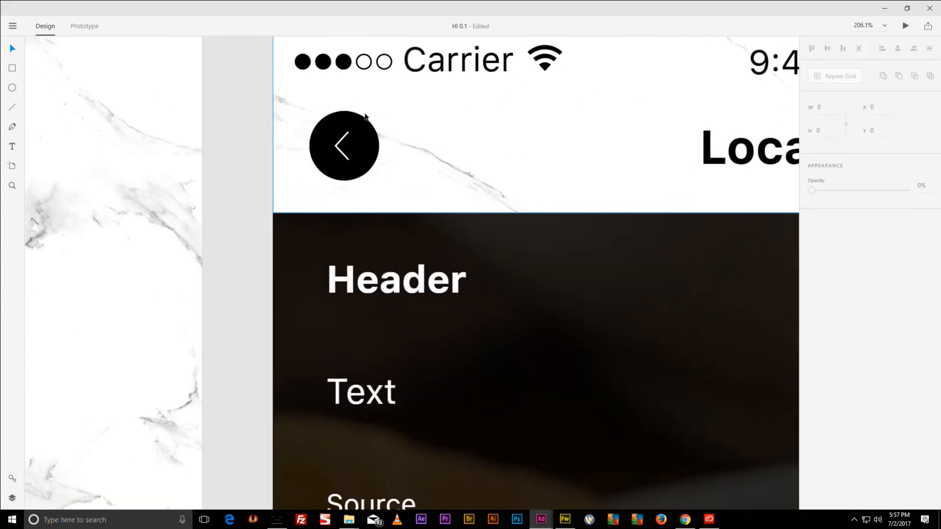
click(361, 123)
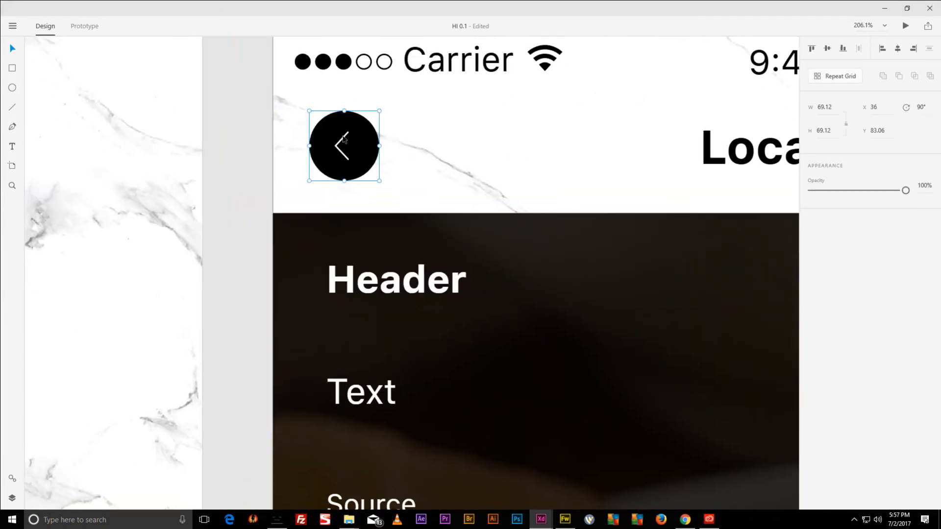
double_click(342, 144)
key(Delete)
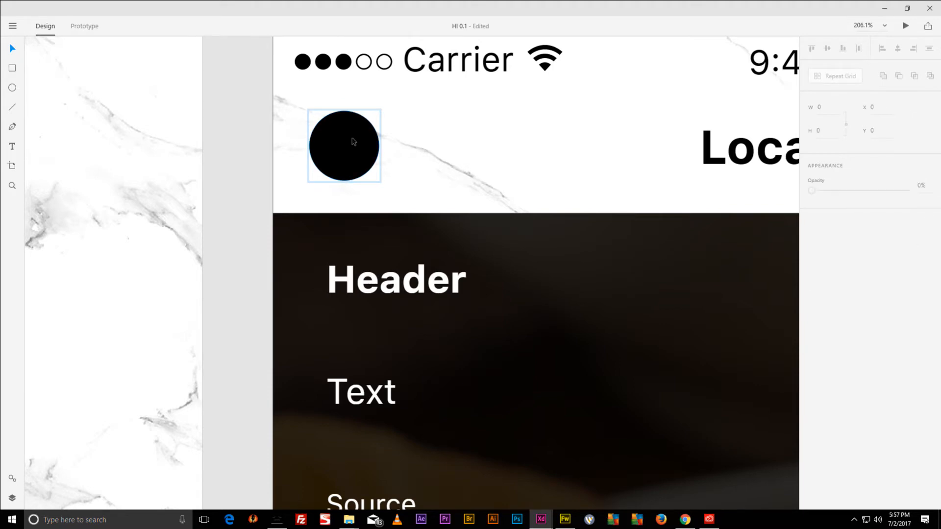
key(ctrl+0)
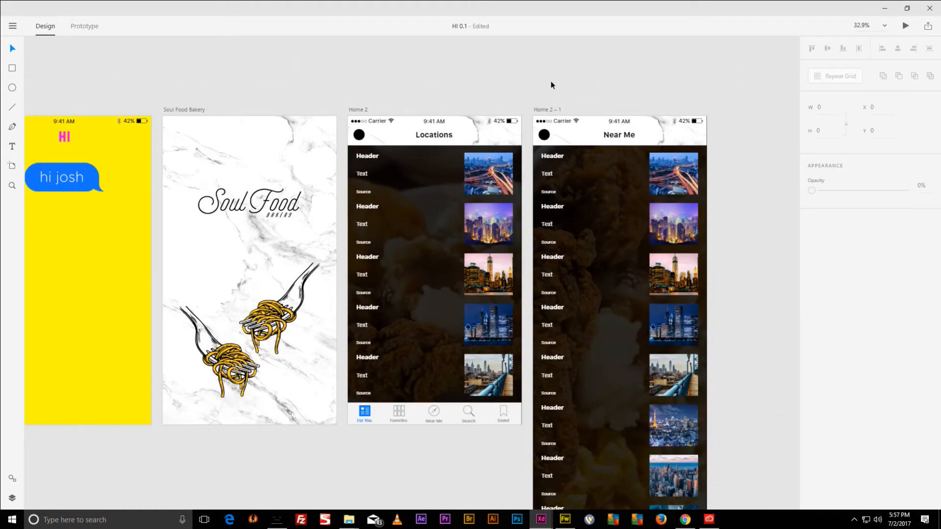
Save the project in the Projects folder as a new file named HI 0.1.1.xd.
key(ctrl+shift+s)
click(79, 214)
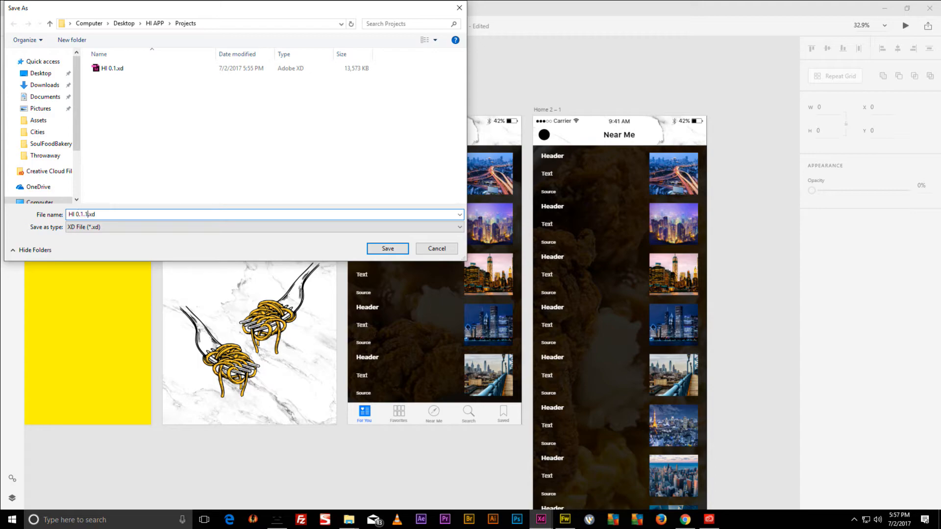
text(.1)
key(Return)
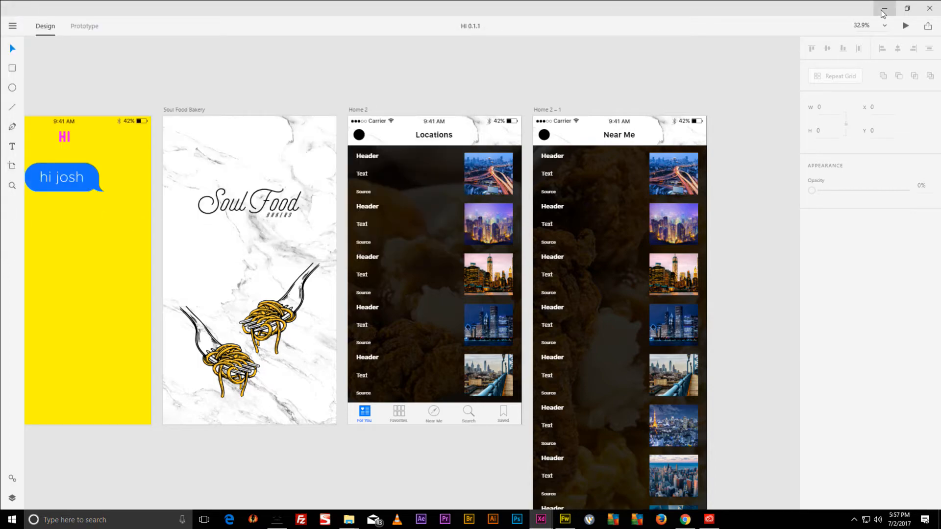
Move HI 0.1.1.xd from Projects into Creative Cloud Files and show the mirrored phone full screen.
click(884, 9)
drag(103, 68, 742, 277)
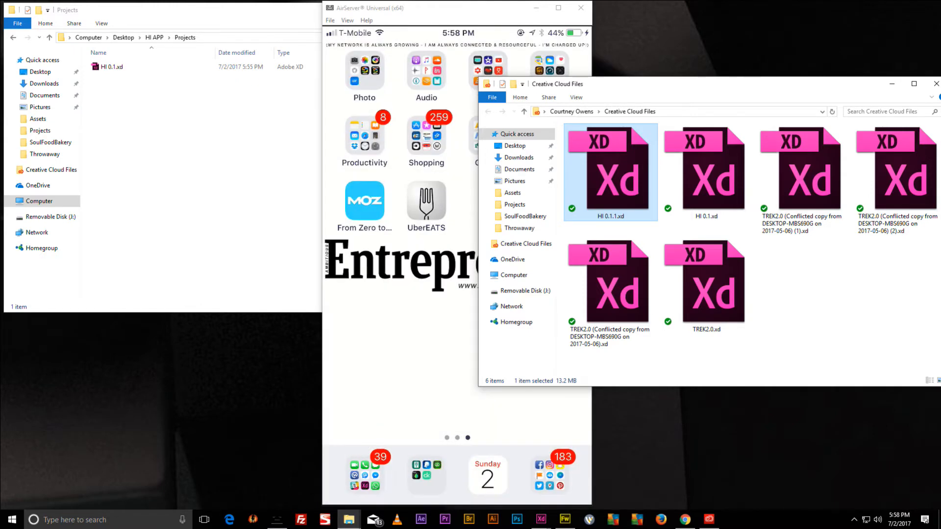
double_click(434, 71)
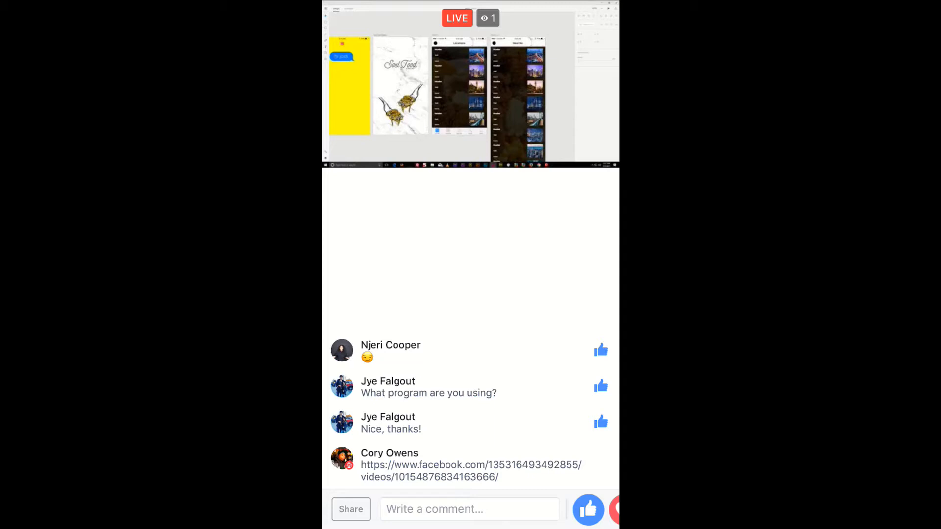
Copy the Adobe XD app's store link from the Phone folder on the phone and return to the live video's comments.
key(super)
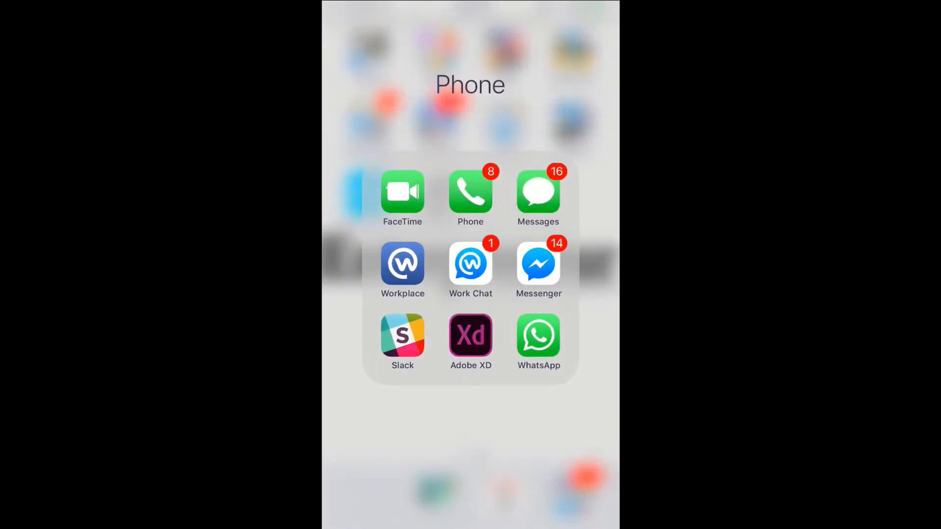
click(471, 335)
click(472, 288)
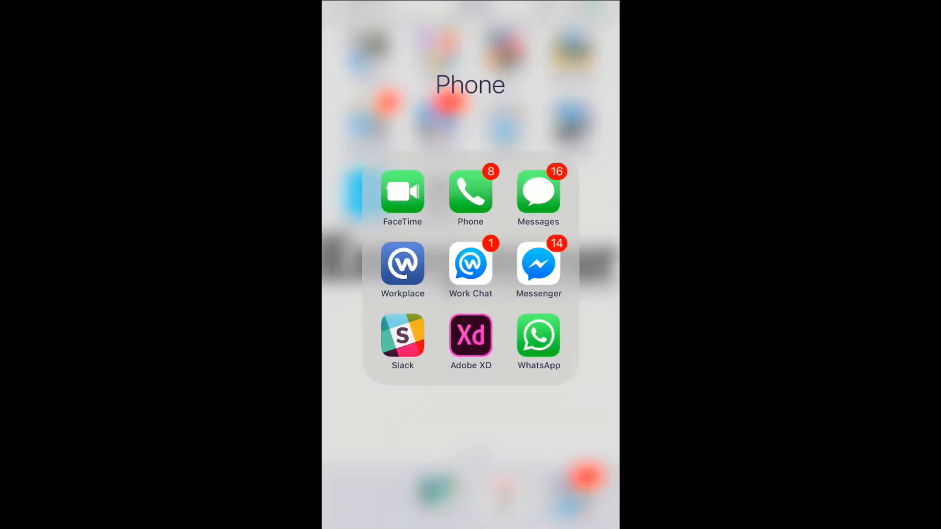
click(470, 508)
key(super)
key(super)
key(super)
click(451, 252)
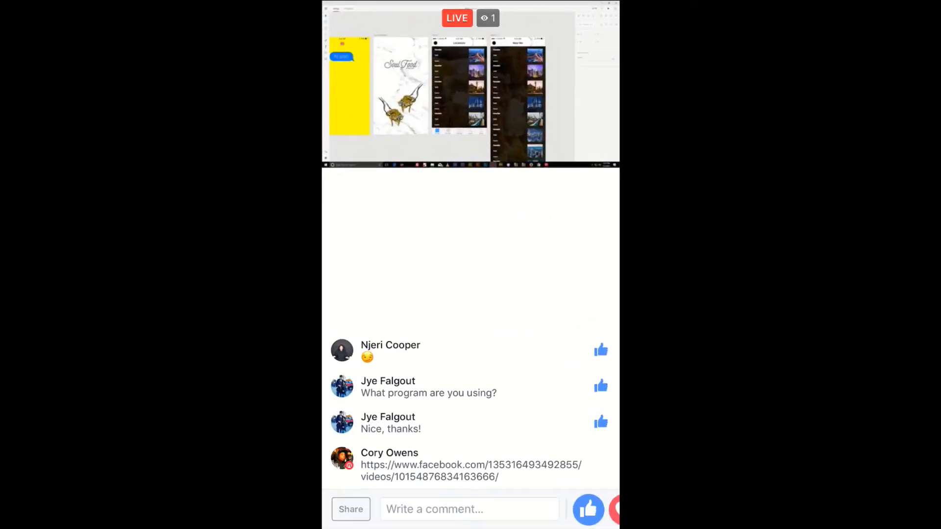
Post a live video comment reading "Link to the app" followed by the pasted iTunes link to the Adobe XD preview app.
click(469, 509)
click(338, 313)
click(355, 279)
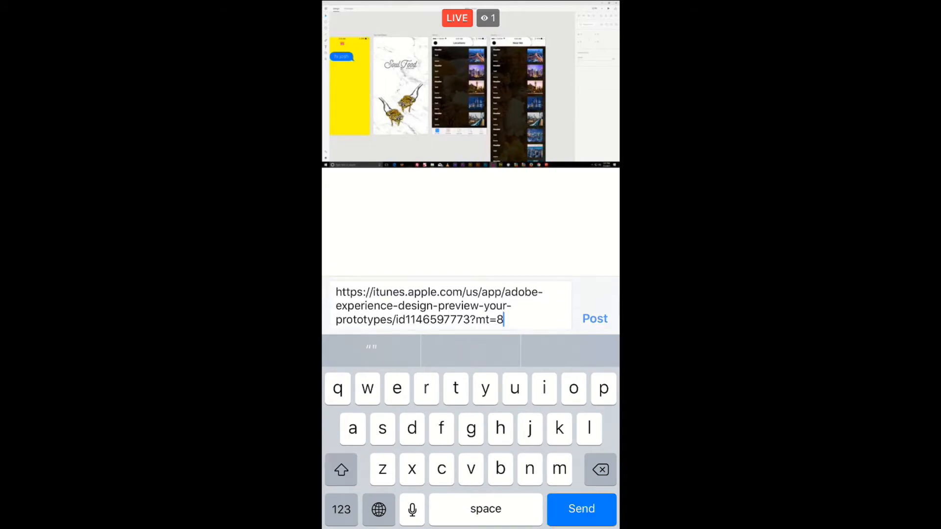
click(363, 291)
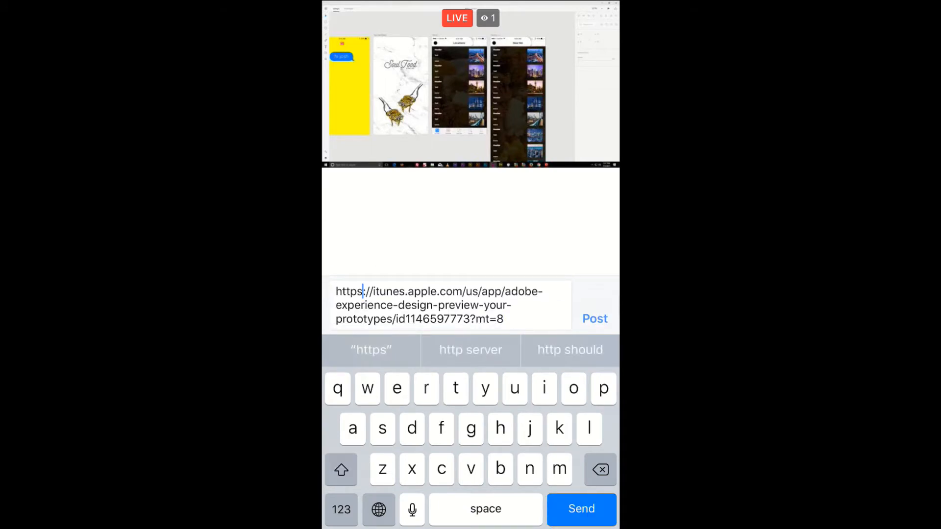
click(336, 291)
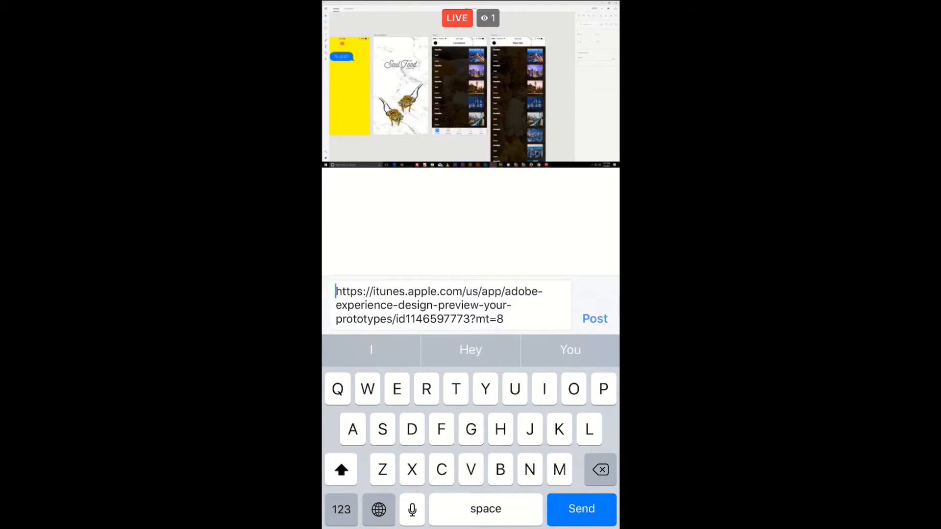
text(Link to the app)
click(595, 318)
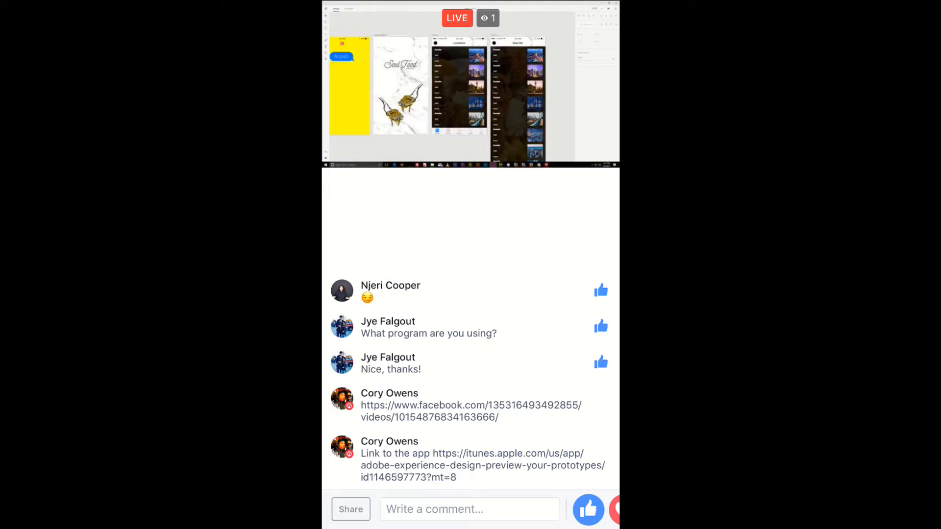
Switch the phone to the Adobe XD app and open HI 0.1.xd from Creative Cloud.
key(Home)
key(Home)
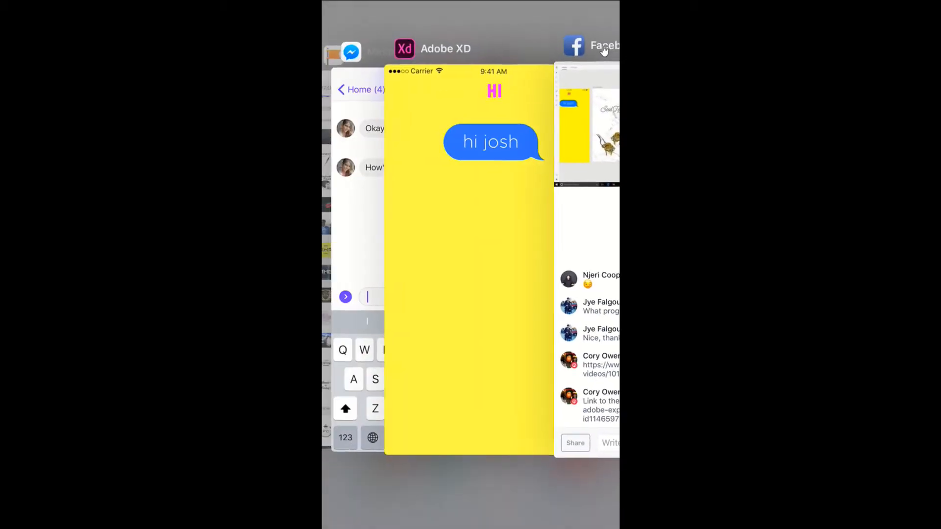
click(467, 244)
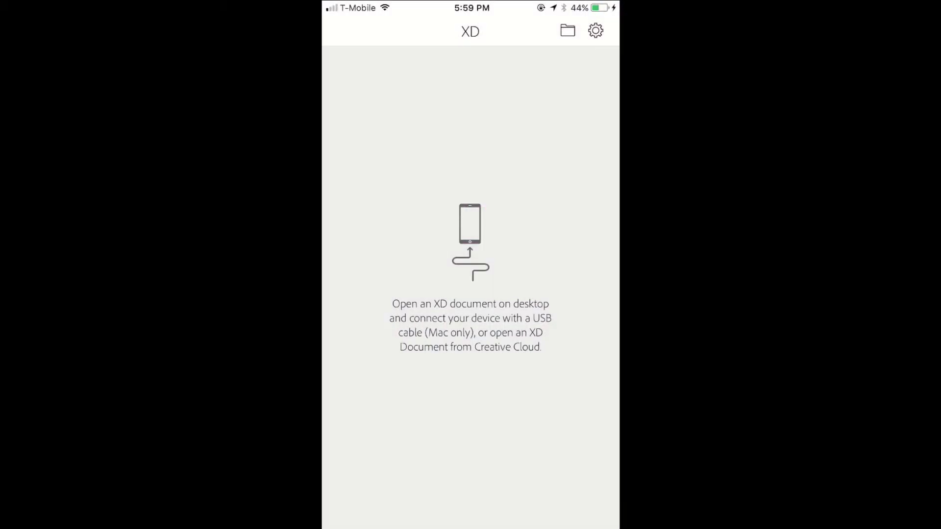
click(567, 30)
click(567, 30)
click(450, 481)
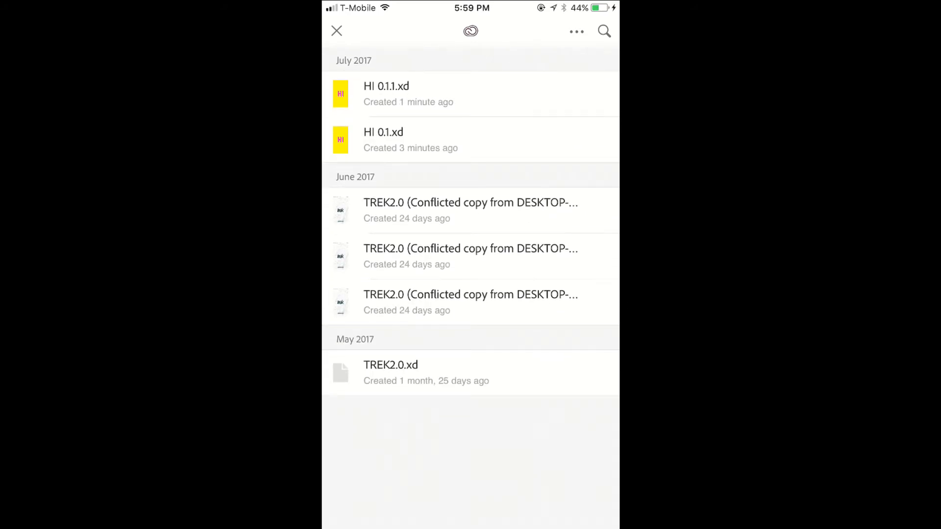
click(441, 139)
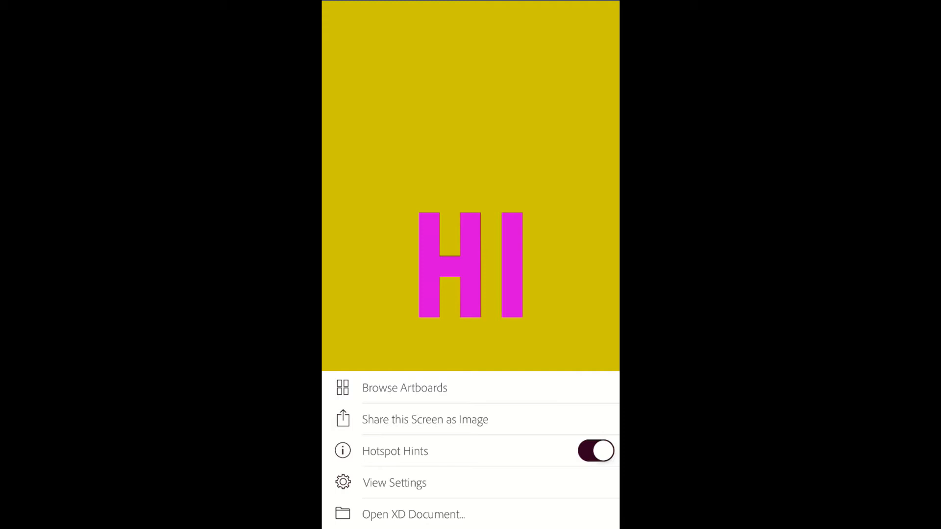
Browse the artboards of HI 0.1.xd, viewing Home 2, and take the mirrored phone out of full screen.
click(404, 388)
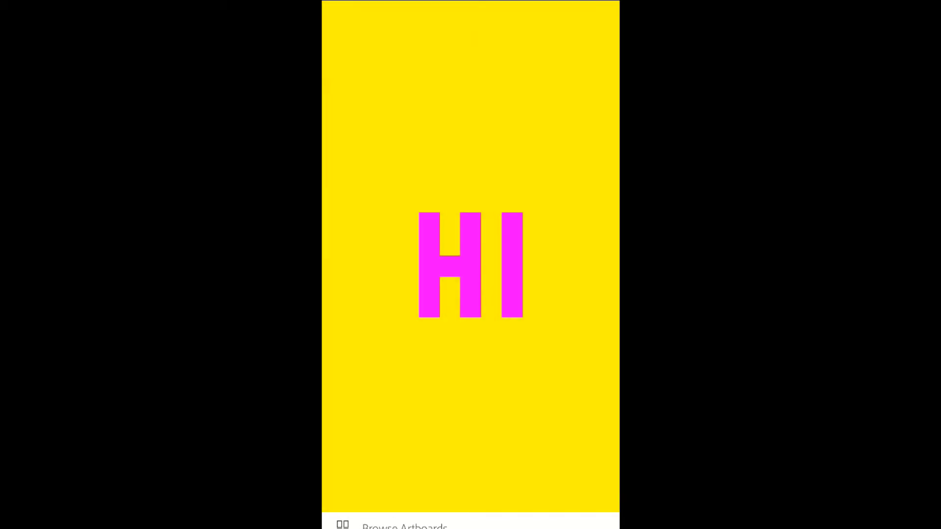
scroll(471, 294, down, 5)
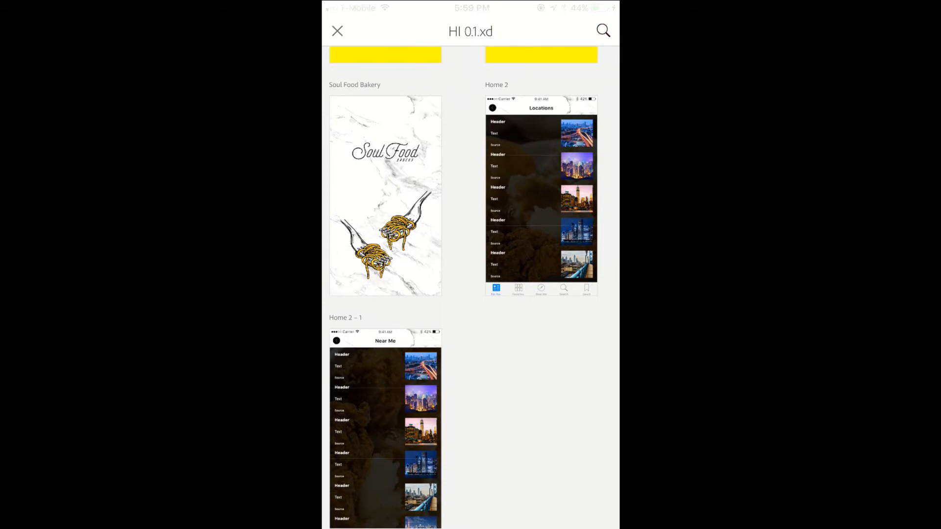
click(540, 196)
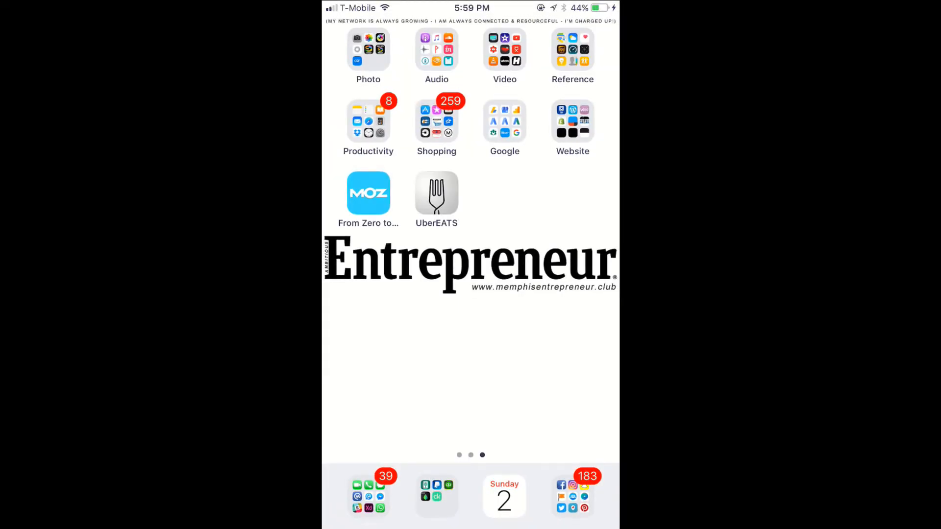
double_click(591, 87)
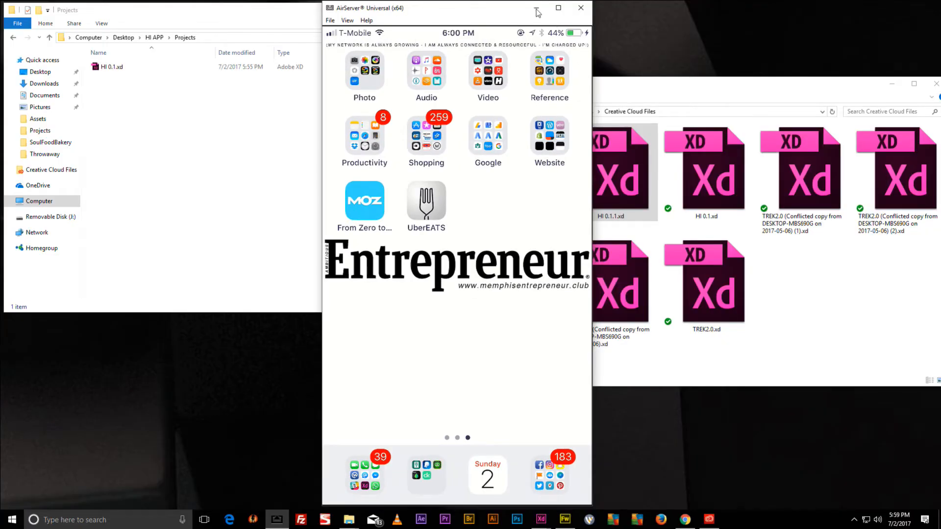
Switch to the HI 0.1.1 project in desktop Adobe XD and view its online sharing options.
click(541, 519)
click(528, 482)
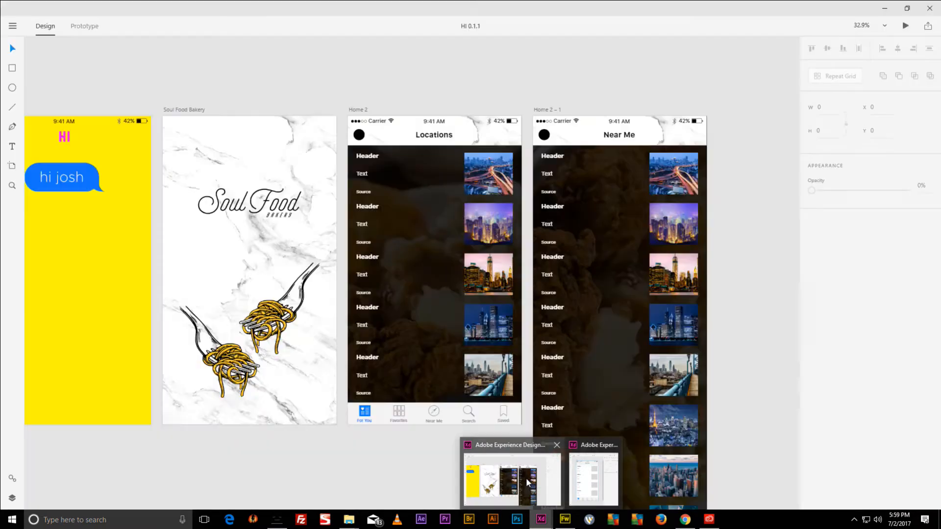
click(929, 27)
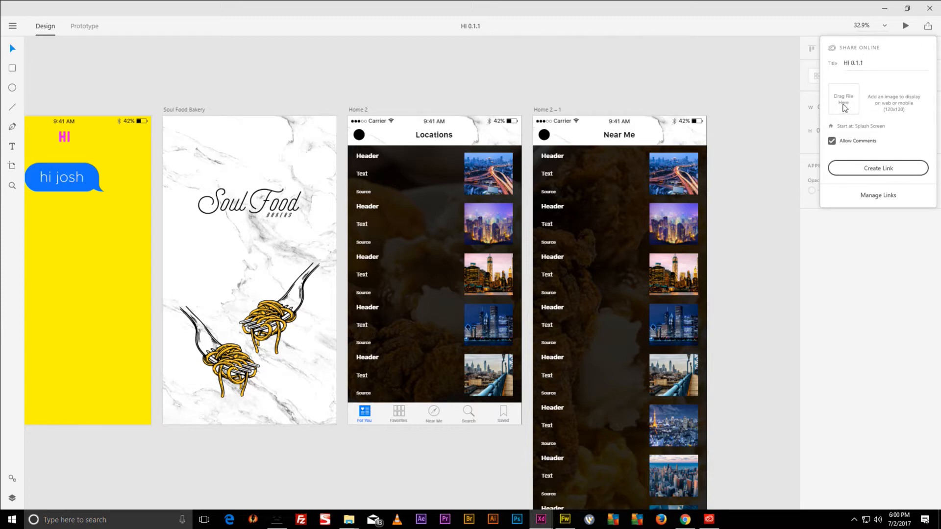
Create a new 120 × 120 pixel document in Fireworks for the share icon.
click(564, 518)
click(520, 317)
key(ctrl+n)
text(120)
key(Tab)
text(120)
key(Return)
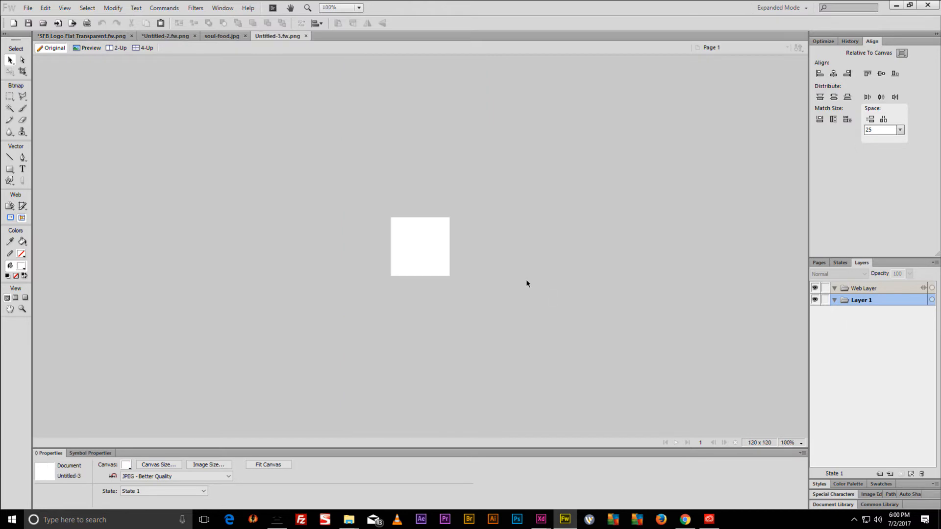
key(ctrl+equal)
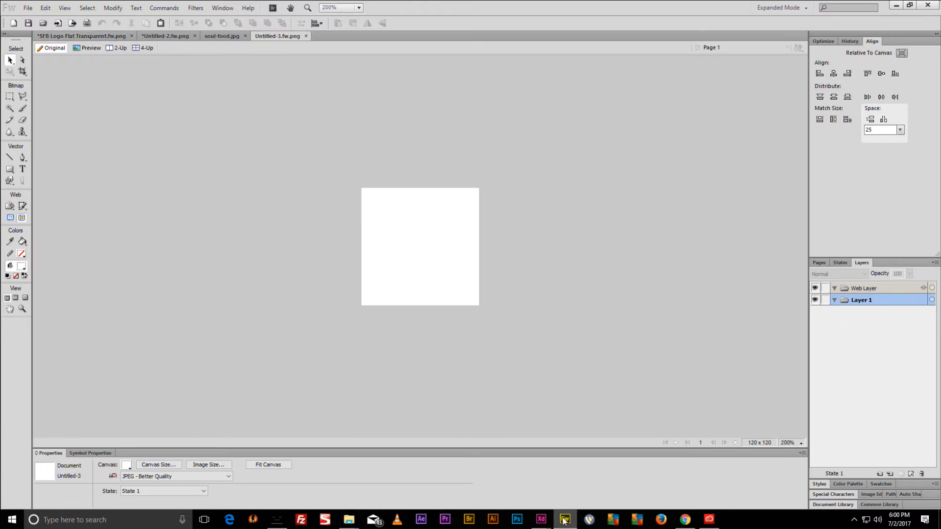
Capture the Splash Screen artboard in Adobe XD and paste the screenshot into the blank 120 × 120 Fireworks document.
key(alt+Tab)
drag(600, 181, 768, 213)
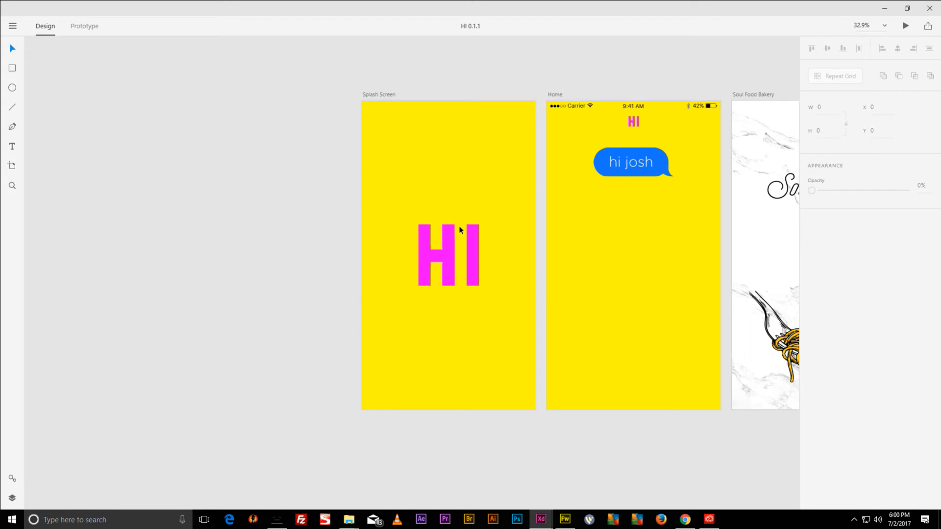
click(564, 519)
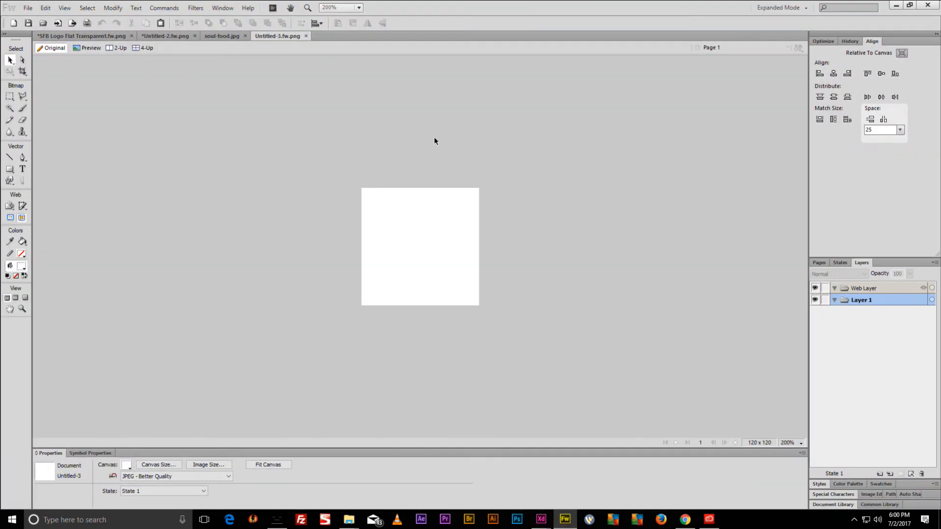
key(ctrl+v)
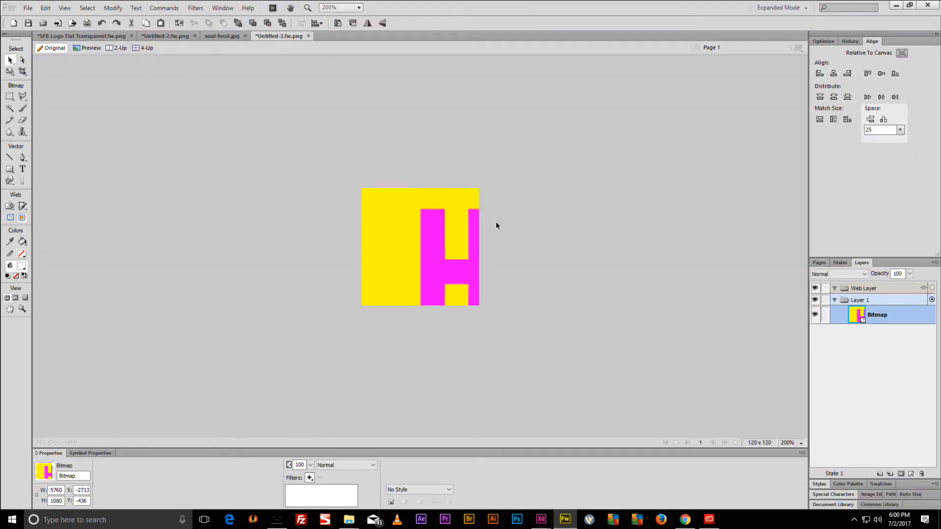
Scale the pasted screenshot down to about 3154 × 592 pixels so the HI lettering fits the canvas.
key(ctrl+minus)
key(ctrl+minus)
key(ctrl+minus)
key(ctrl+minus)
key(ctrl+minus)
key(q)
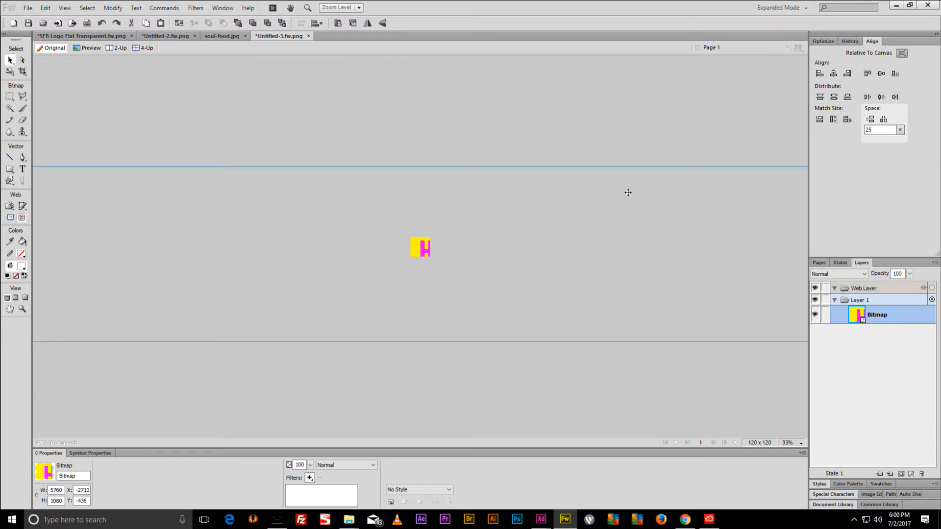
key(ctrl+minus)
drag(785, 185, 626, 216)
key(Return)
Center the HI lettering on the icon canvas by moving the bitmap to about X -1493, Y -224.
drag(492, 251, 461, 265)
key(ctrl+equal)
key(ctrl+equal)
key(ctrl+equal)
key(ctrl+equal)
key(ctrl+equal)
key(ctrl+equal)
key(ctrl+alt+t)
key(ctrl+z)
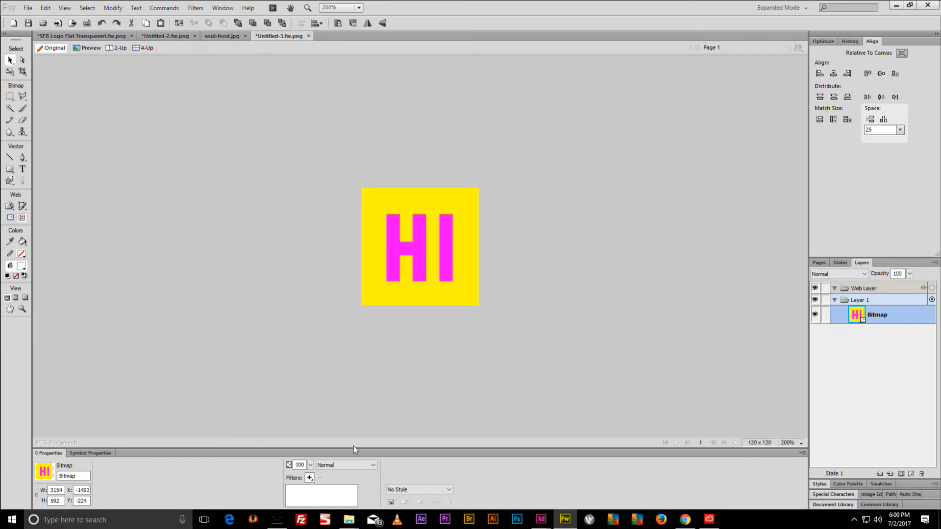
Check the canvas size and save the icon in the Assets folder as Icon.fw.png.
key(ctrl+d)
click(158, 465)
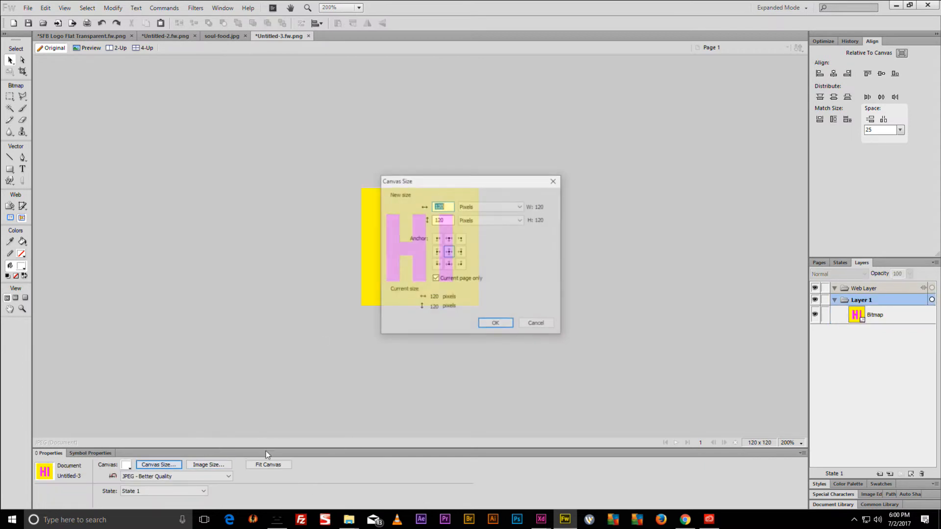
click(507, 324)
key(ctrl+s)
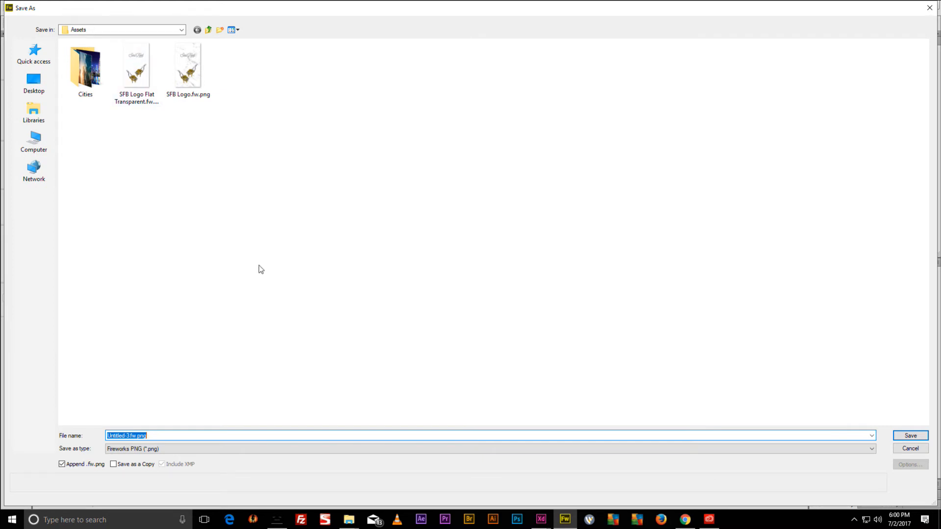
text(Icon)
key(Return)
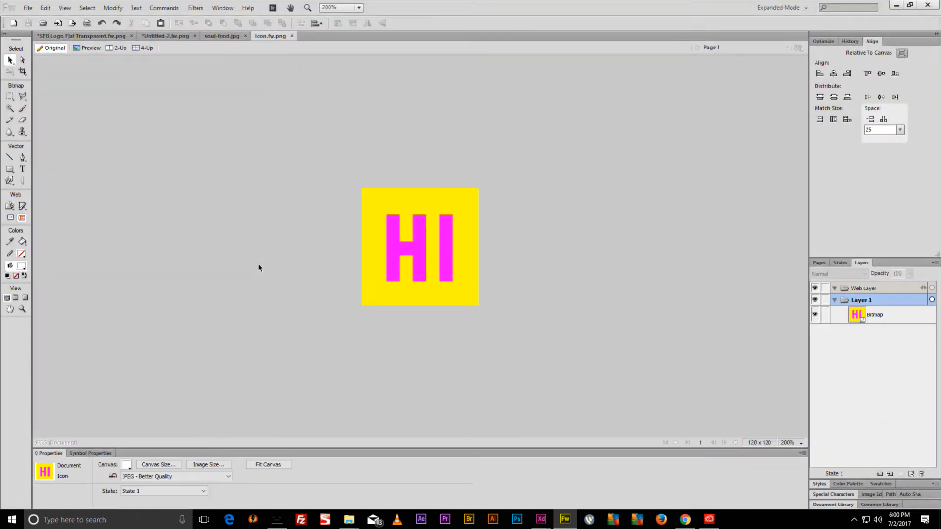
Add Icon.fw.png from the Assets folder as the HI 0.1.1 share image in Adobe XD and create the online link.
click(896, 5)
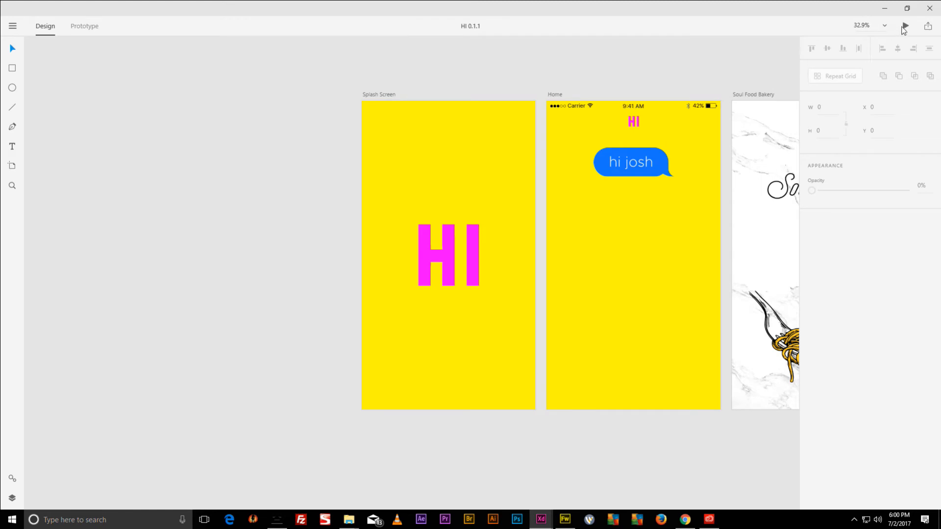
click(926, 26)
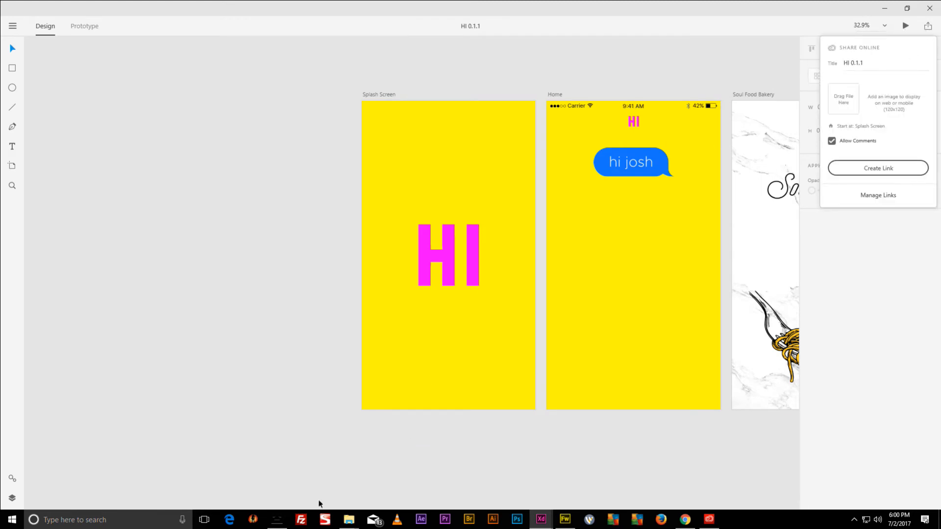
mouse_move(349, 519)
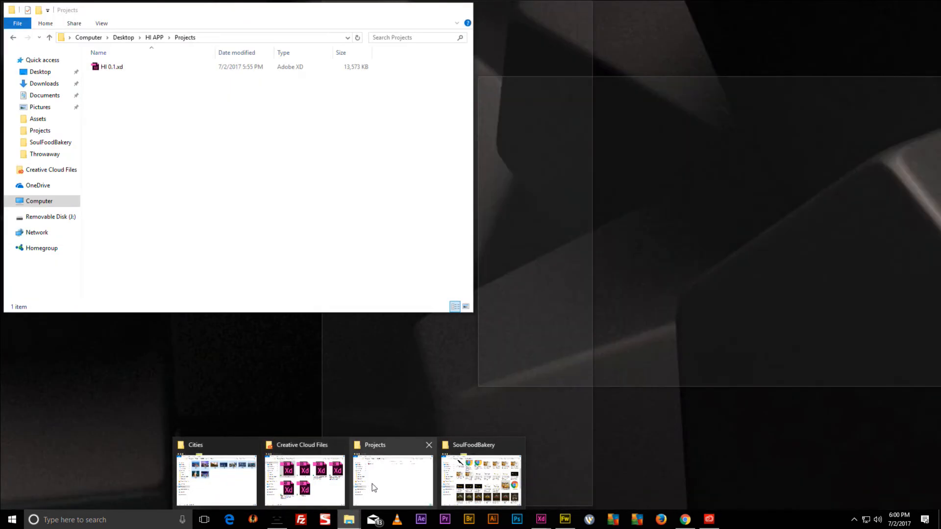
click(372, 484)
click(154, 37)
double_click(105, 67)
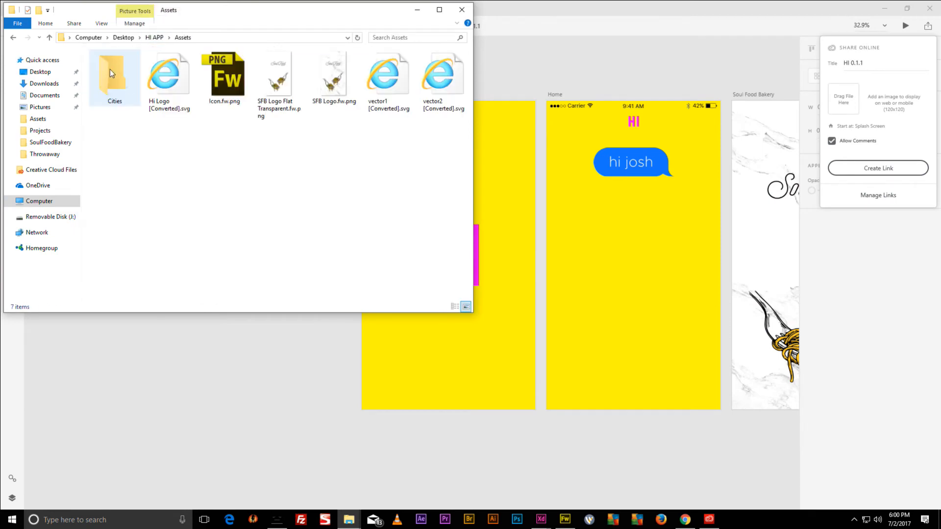
drag(220, 88, 845, 108)
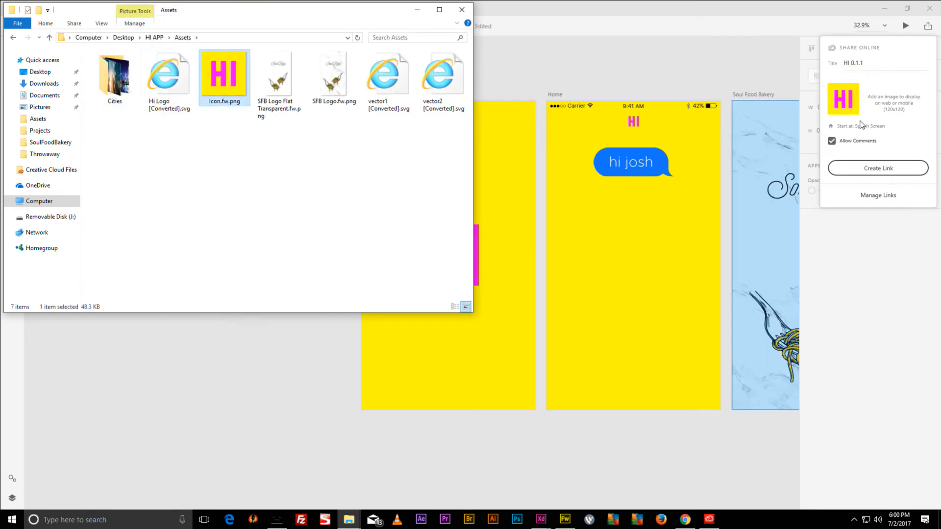
click(875, 168)
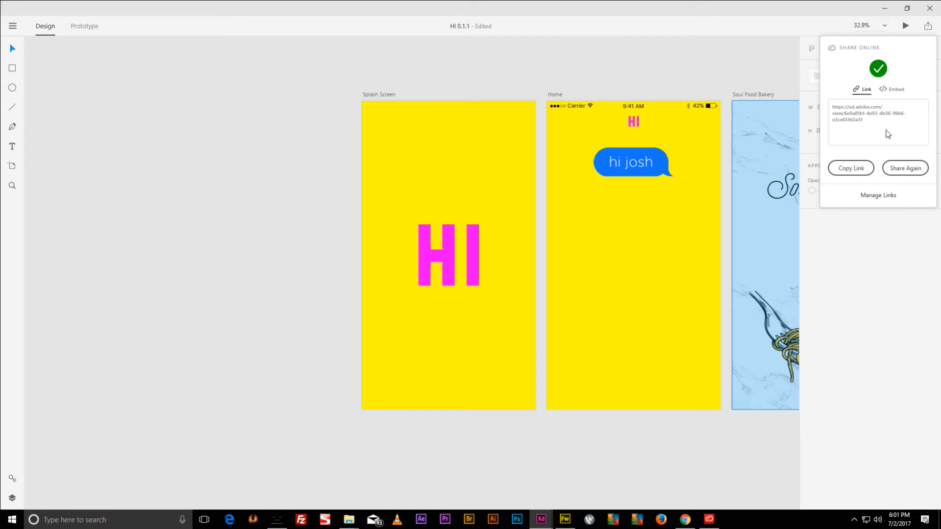
click(561, 50)
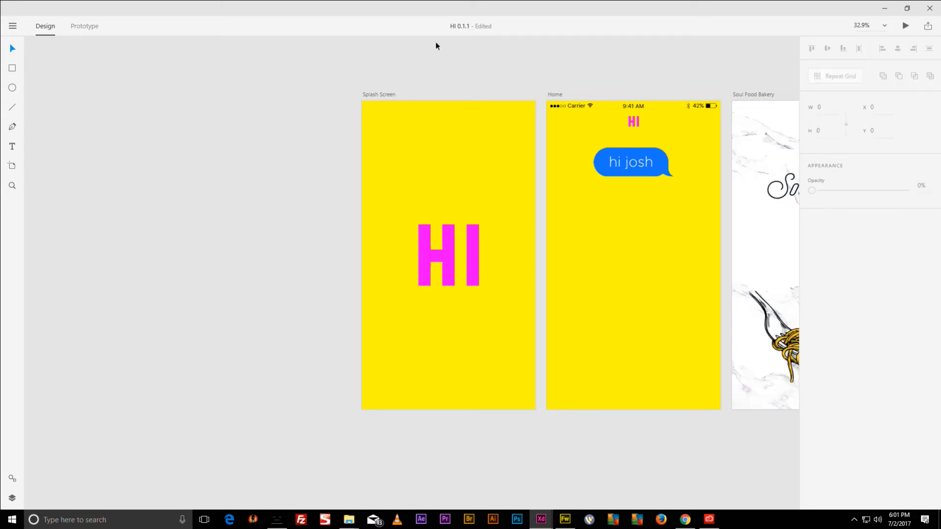
click(10, 26)
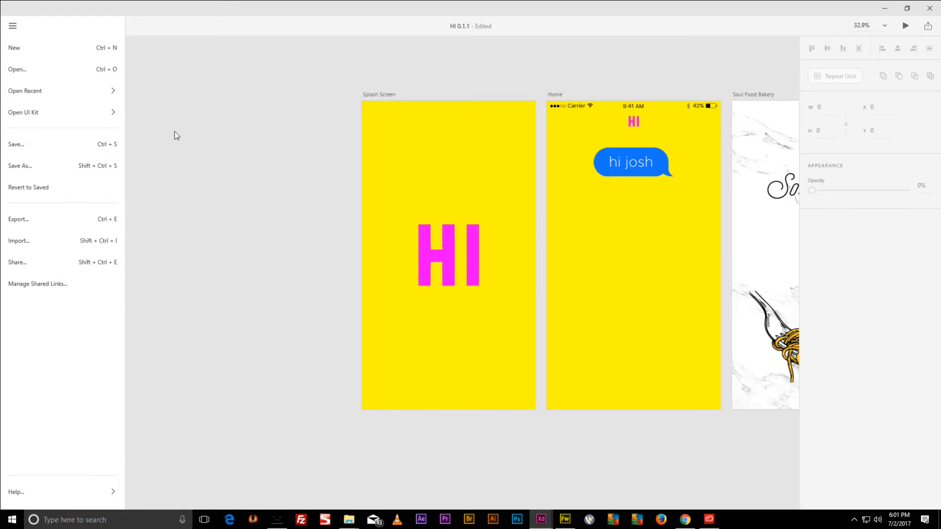
click(253, 123)
scroll(326, 176, right, 5)
scroll(326, 176, right, 8)
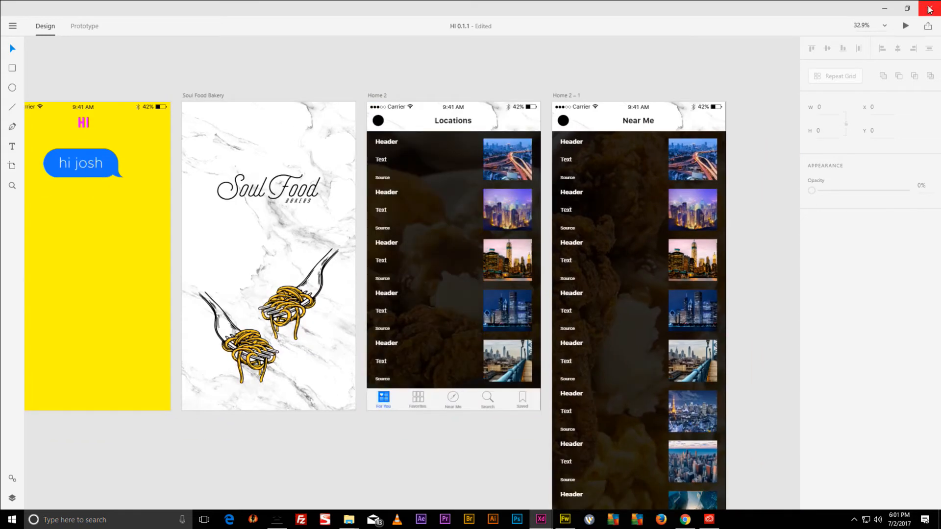
click(927, 25)
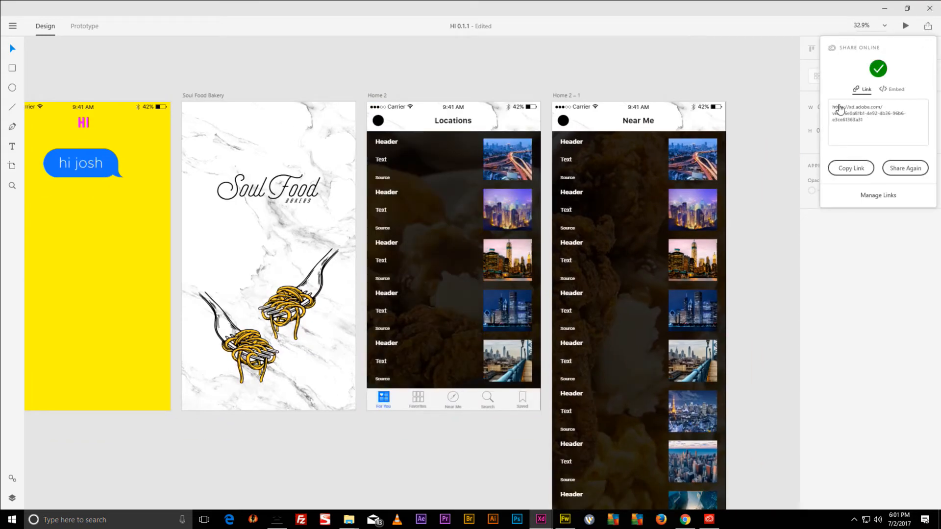
click(732, 68)
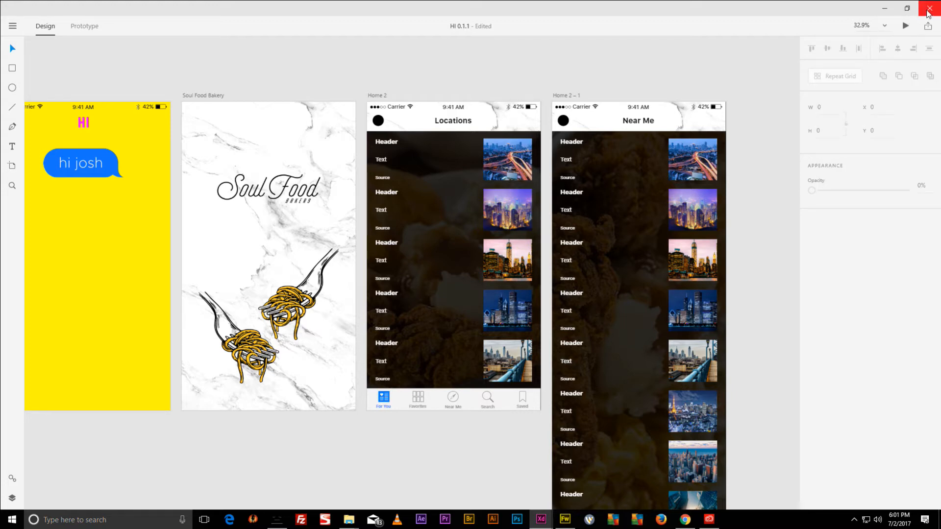
Close the HI 0.1.1 document and open HI 0.1.xd from the Creative Cloud Files folder.
click(927, 8)
click(712, 79)
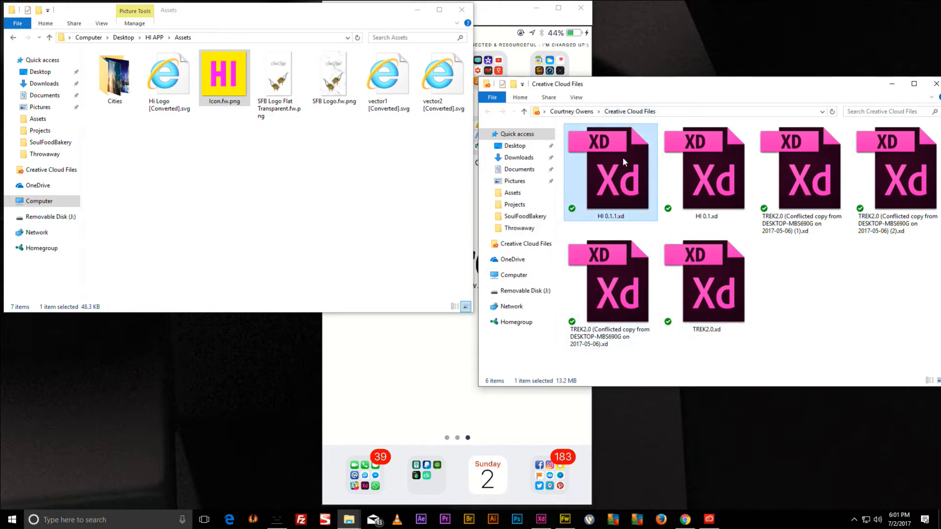
click(708, 170)
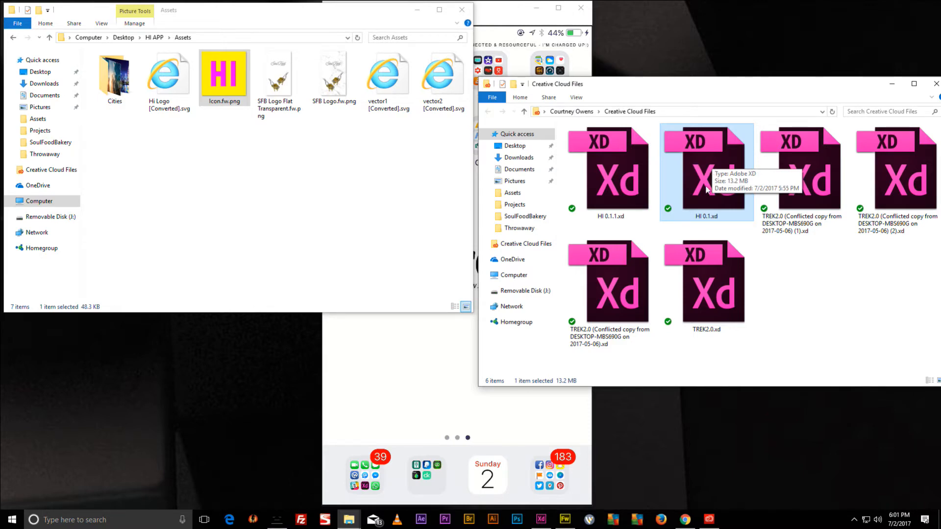
double_click(699, 170)
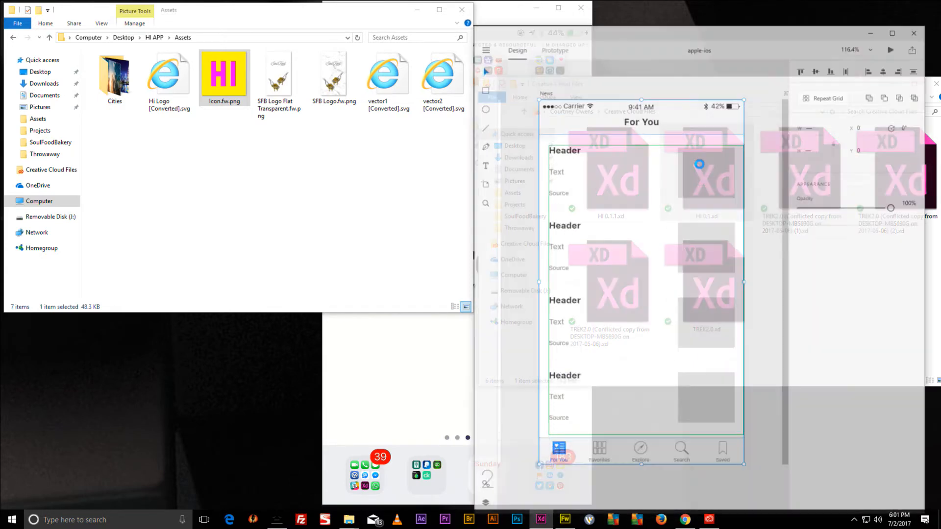
Close the extra apple-ios and HI 0.1.1 document windows, leaving only HI 0.1 open.
drag(766, 12, 770, 31)
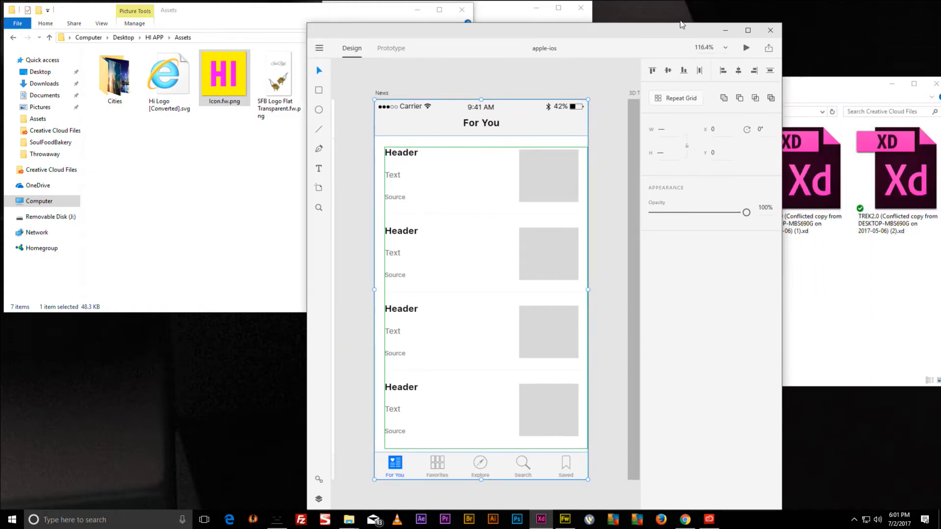
click(770, 31)
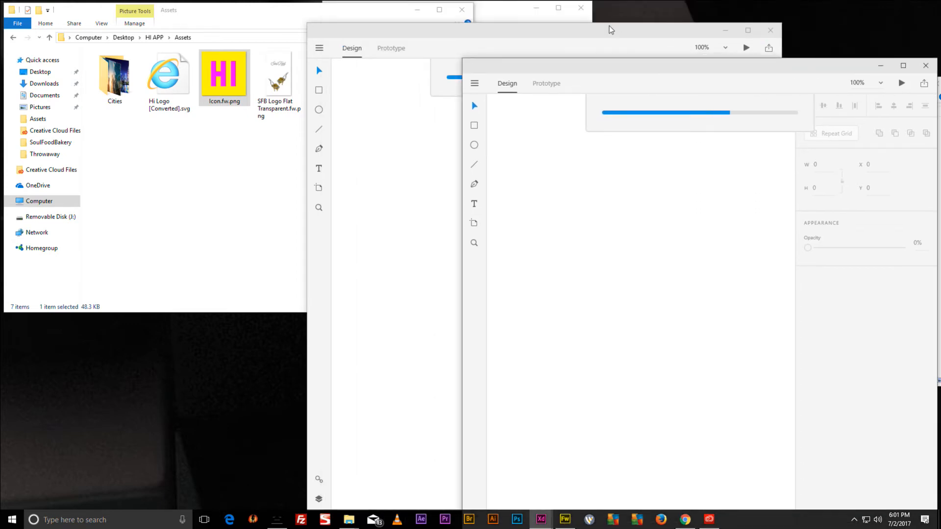
click(790, 10)
drag(743, 67, 424, 20)
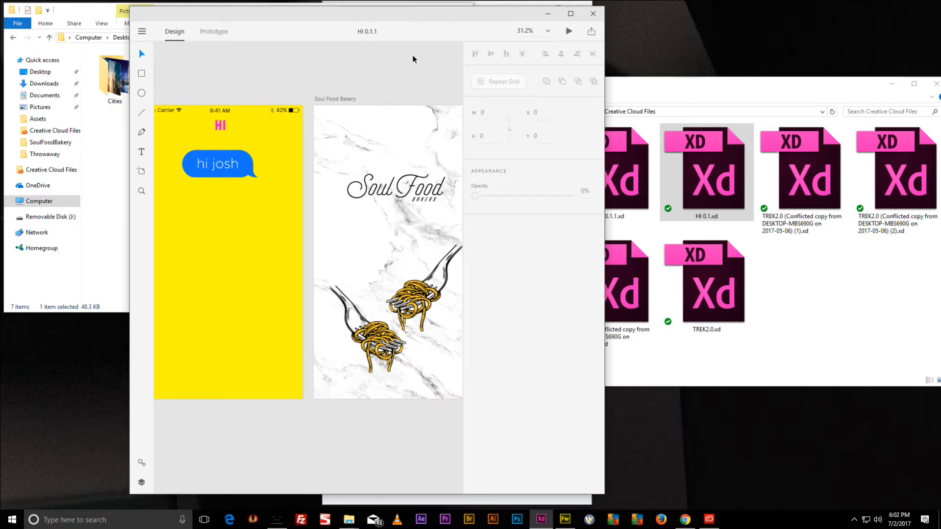
scroll(377, 96, right, 10)
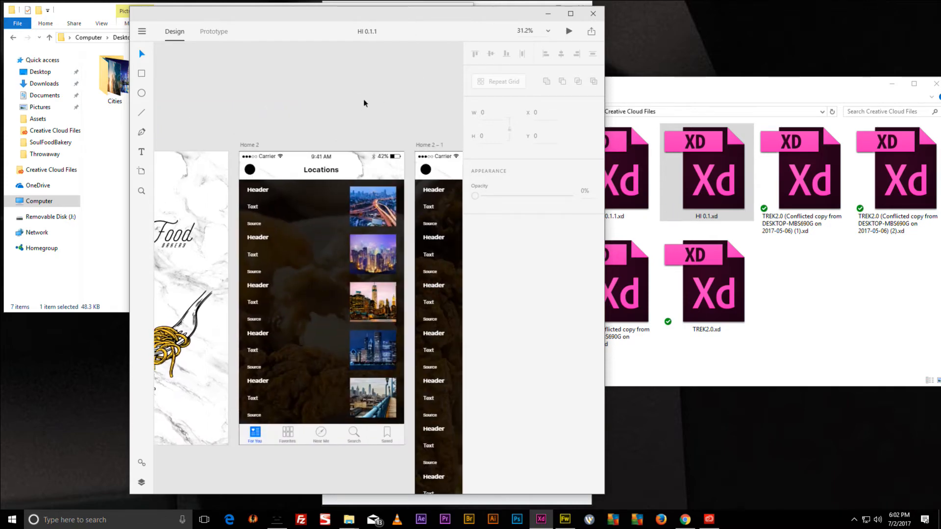
scroll(419, 109, left, 3)
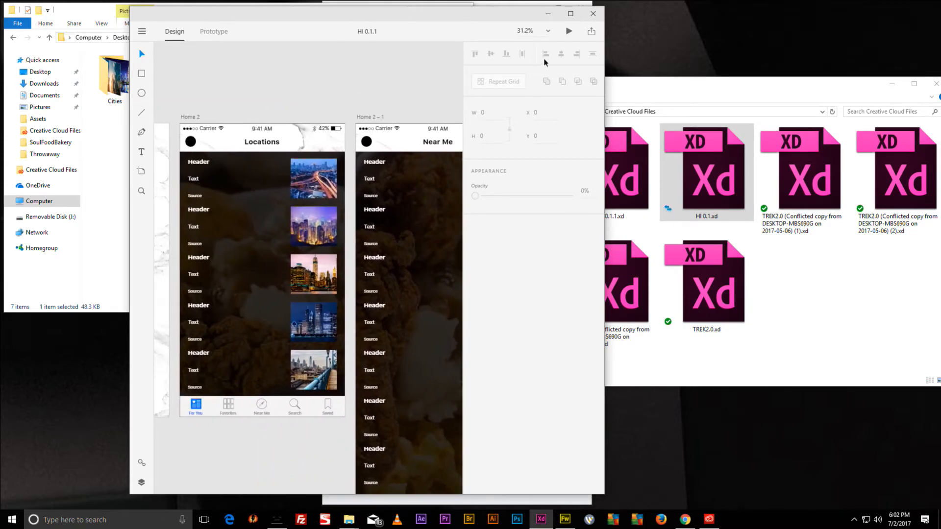
scroll(333, 74, left, 3)
click(593, 13)
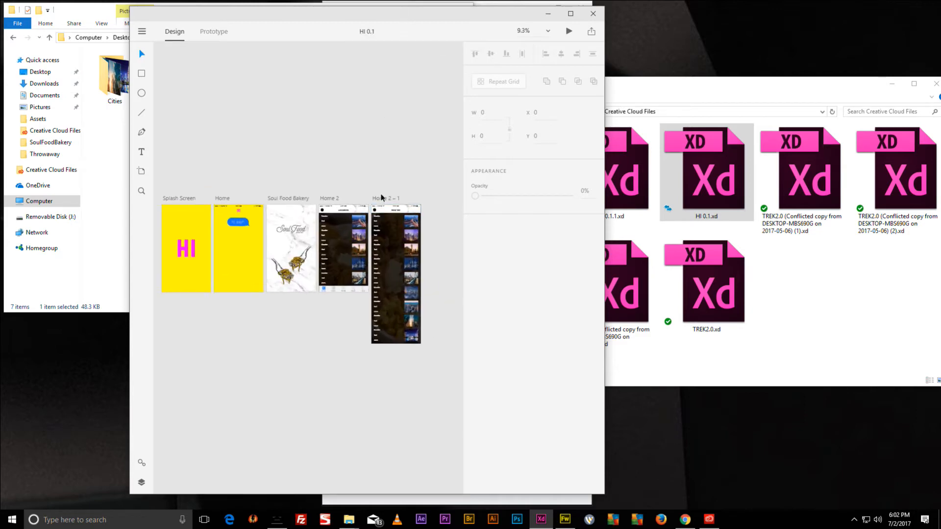
Add Icon.fw.png from the Assets folder as the HI 0.1 share image and create the online link with comments allowed.
scroll(378, 210, up, 5)
scroll(368, 250, up, 4)
scroll(368, 249, down, 2)
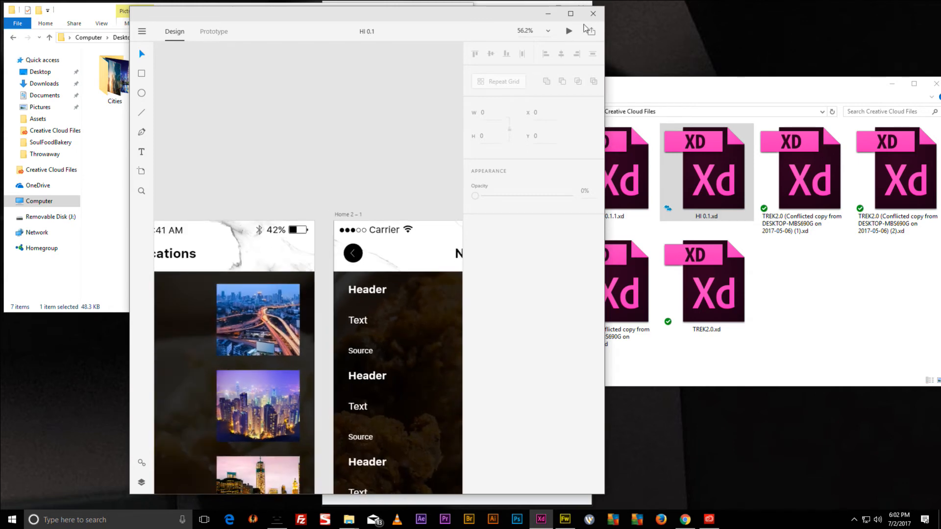
click(592, 33)
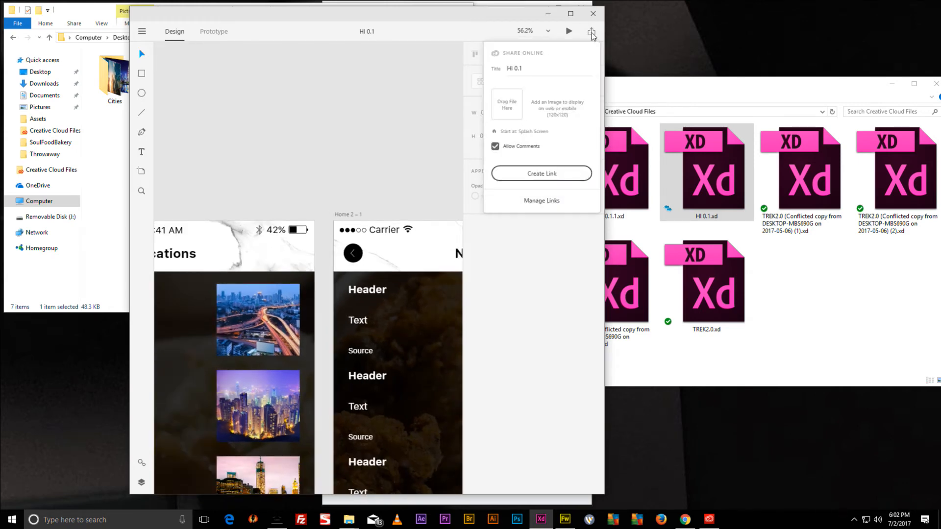
drag(497, 23, 779, 32)
drag(234, 78, 789, 117)
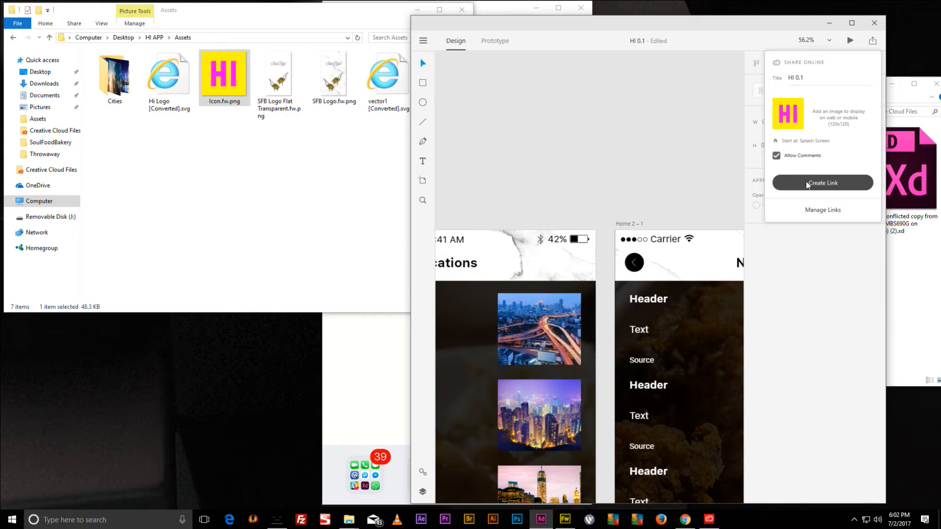
click(806, 183)
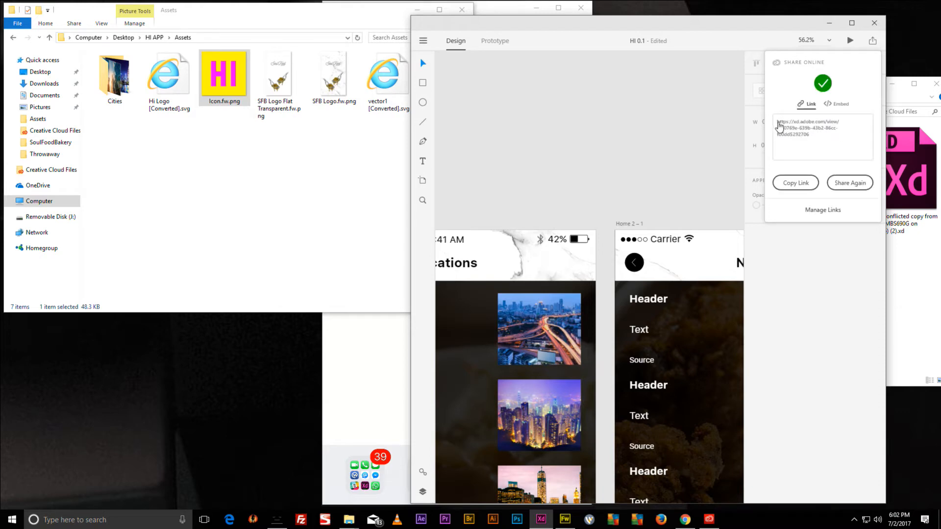
Open the HI 0.1 link in the browser and walk through the prototype from the splash screen to Near Me.
click(808, 135)
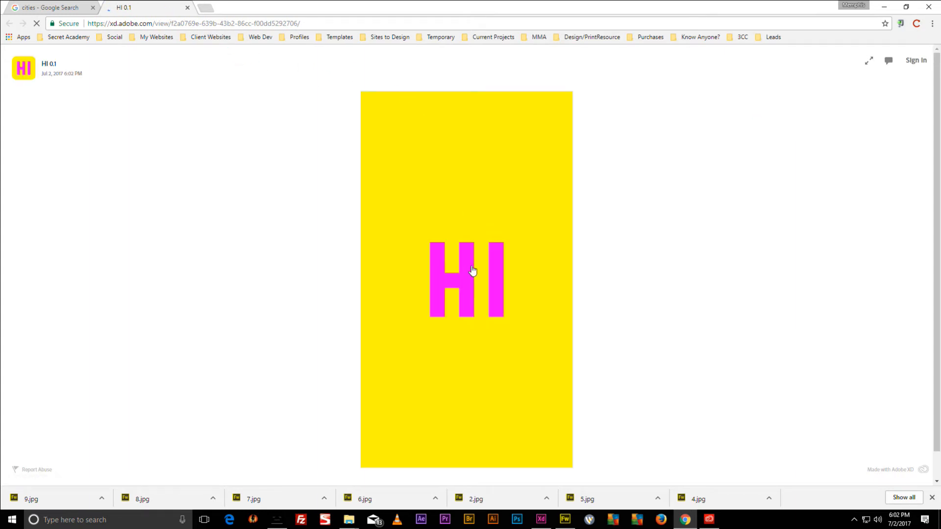
click(466, 291)
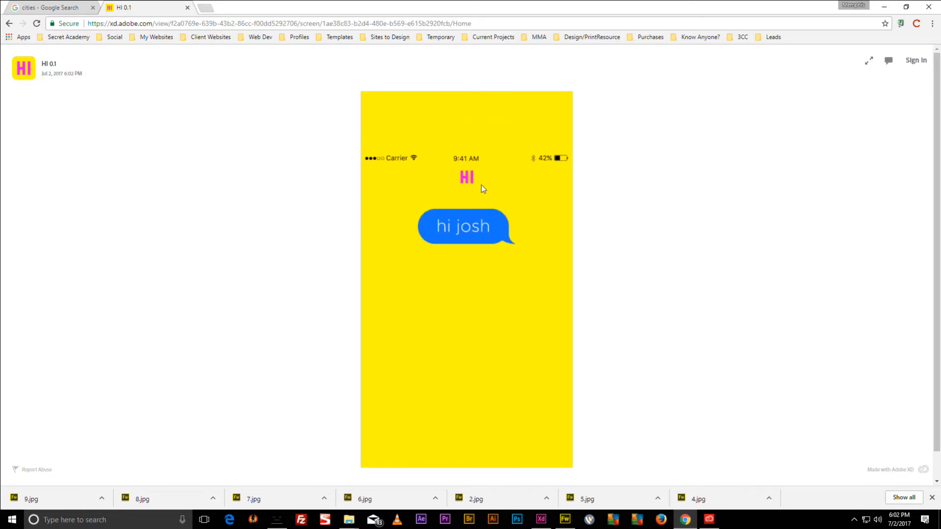
click(454, 166)
click(477, 203)
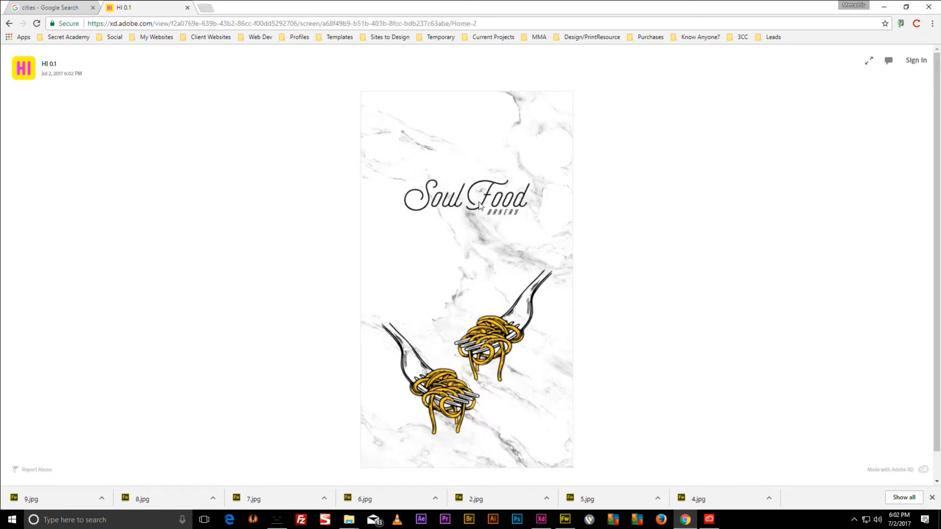
scroll(495, 294, down, 1)
click(467, 426)
Scroll through the Near Me list in the shared prototype and dismiss the browser's downloads bar.
scroll(488, 308, down, 2)
scroll(486, 307, up, 3)
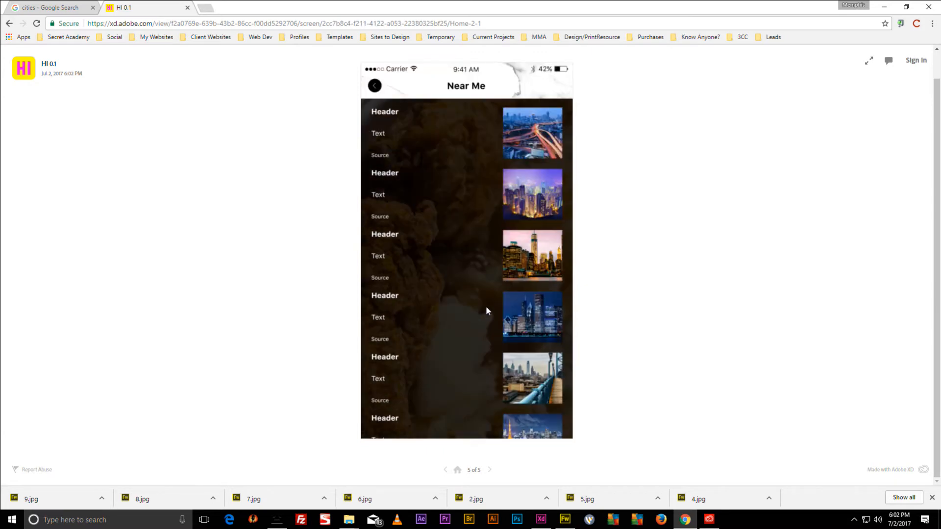
scroll(477, 293, down, 2)
scroll(472, 290, up, 2)
scroll(472, 290, down, 3)
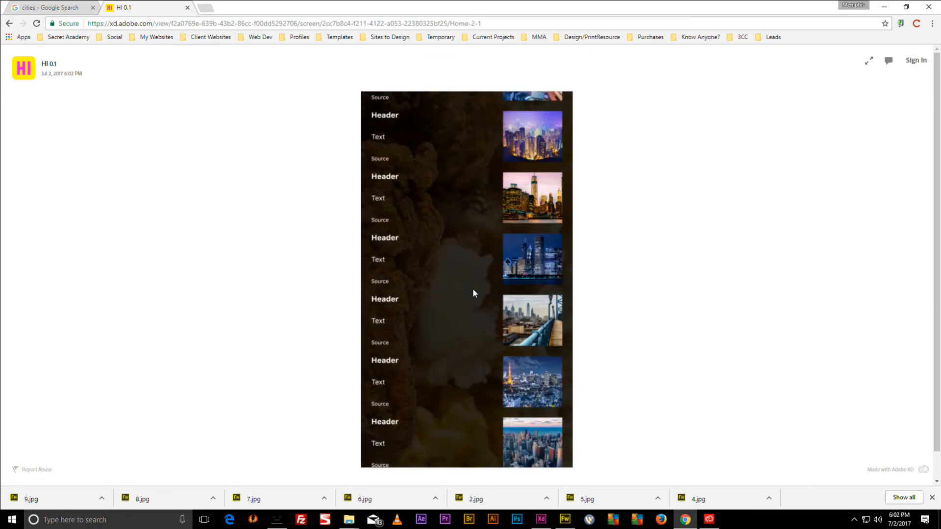
click(932, 496)
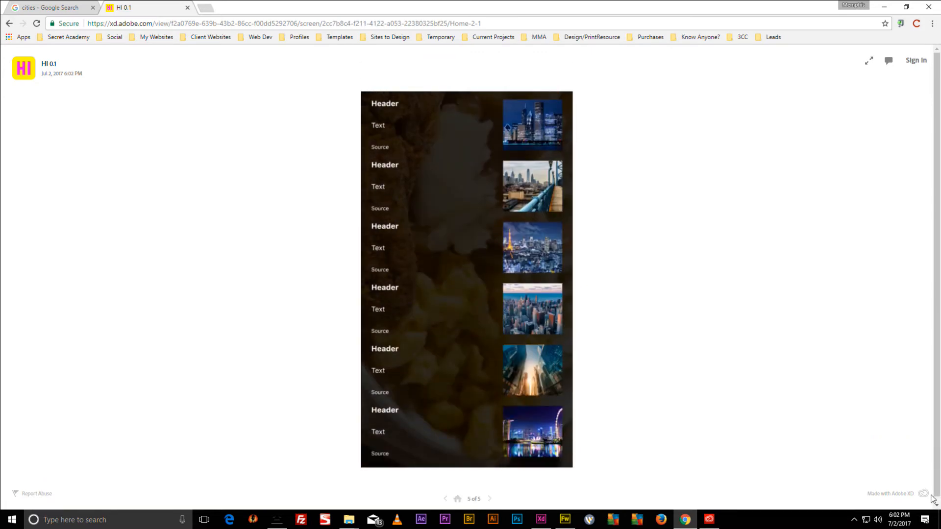
scroll(472, 164, up, 3)
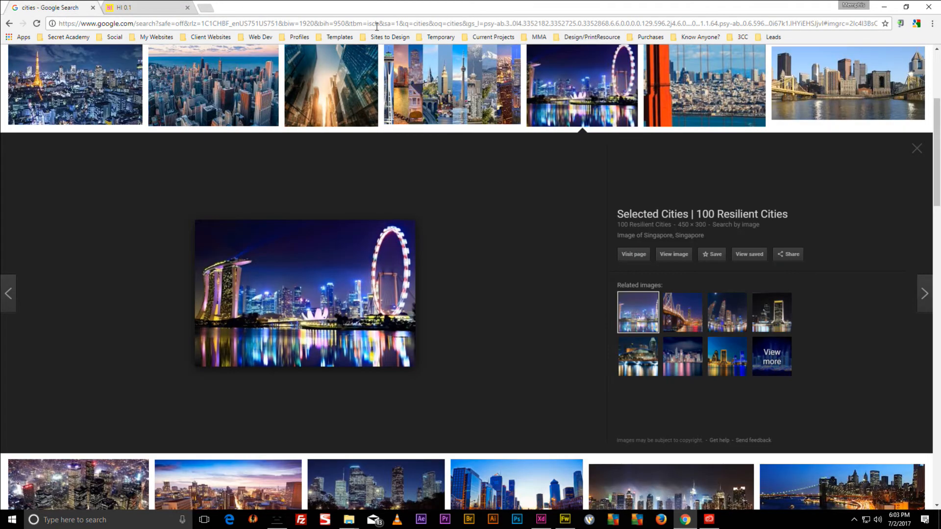
Close the browser window and copy the HI 0.1 share link from Adobe XD.
click(54, 7)
click(929, 7)
click(782, 184)
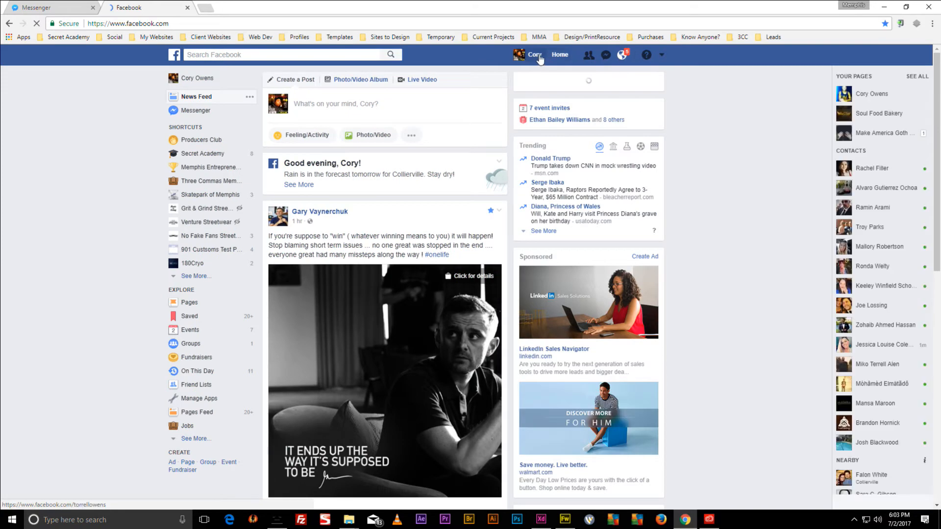
Post the copied prototype link as a comment on the live video on the Facebook profile and pin it.
click(539, 55)
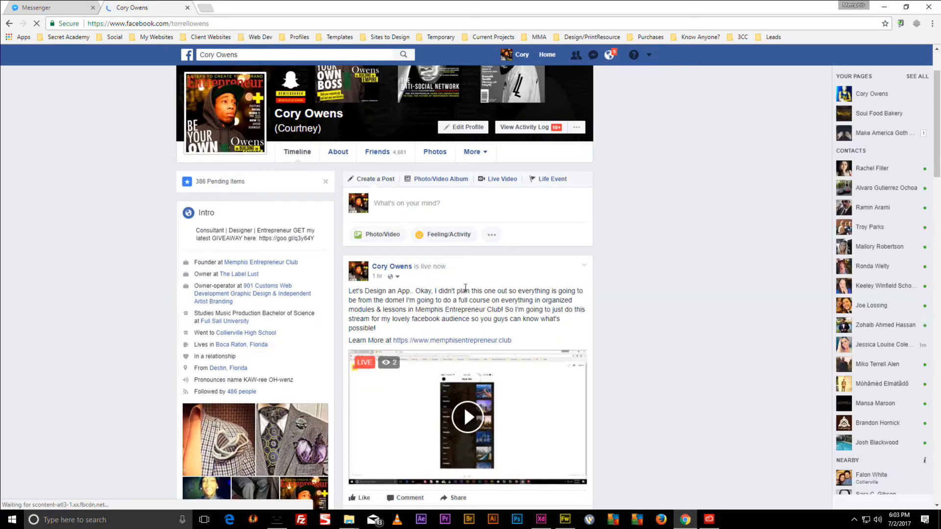
scroll(440, 293, down, 5)
click(420, 303)
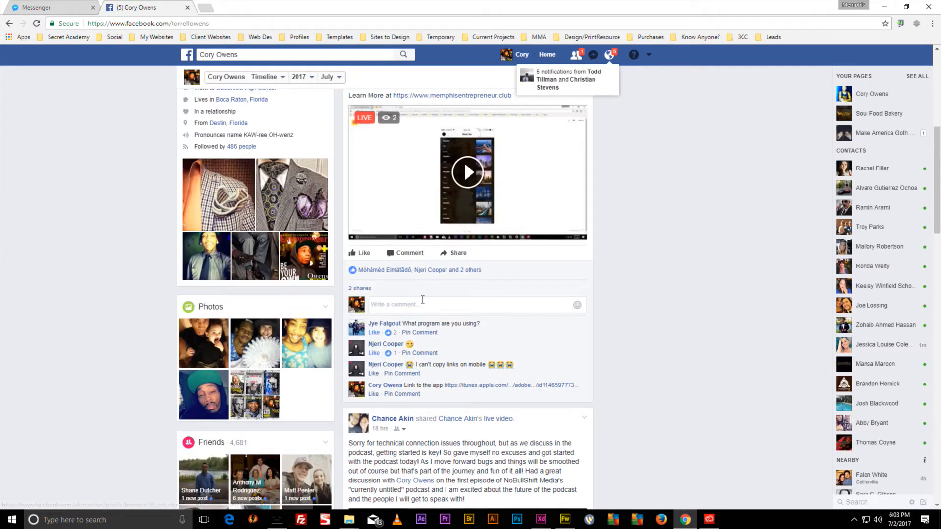
key(ctrl+v)
key(Return)
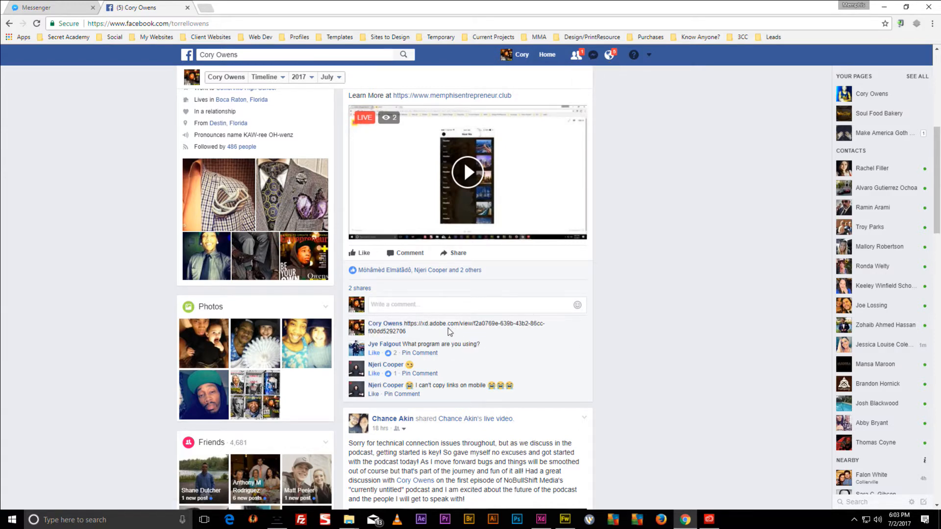
click(398, 333)
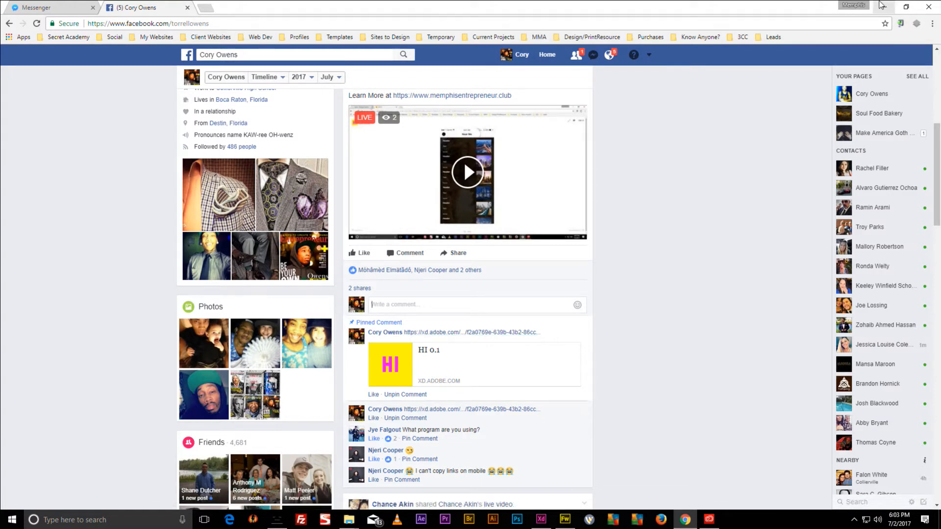
Accept the first pending Facebook friend request and check the recent notifications.
click(574, 58)
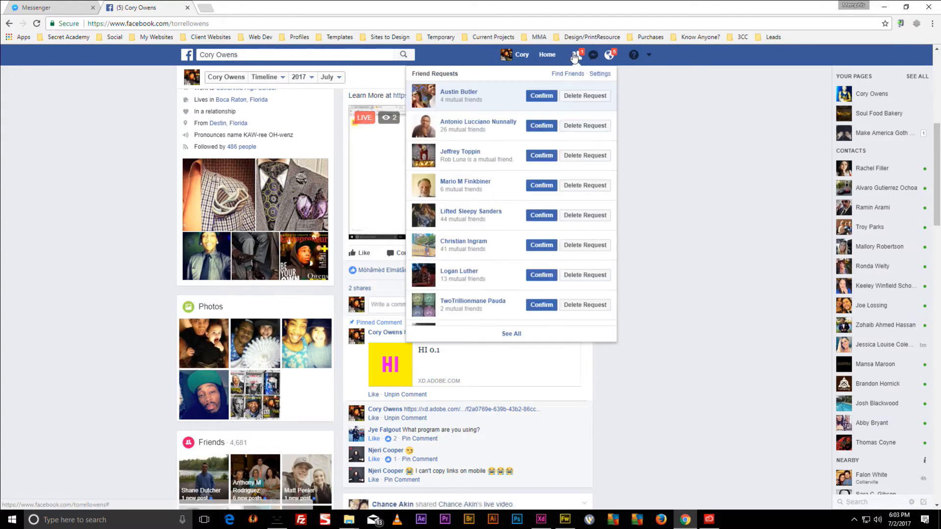
click(541, 95)
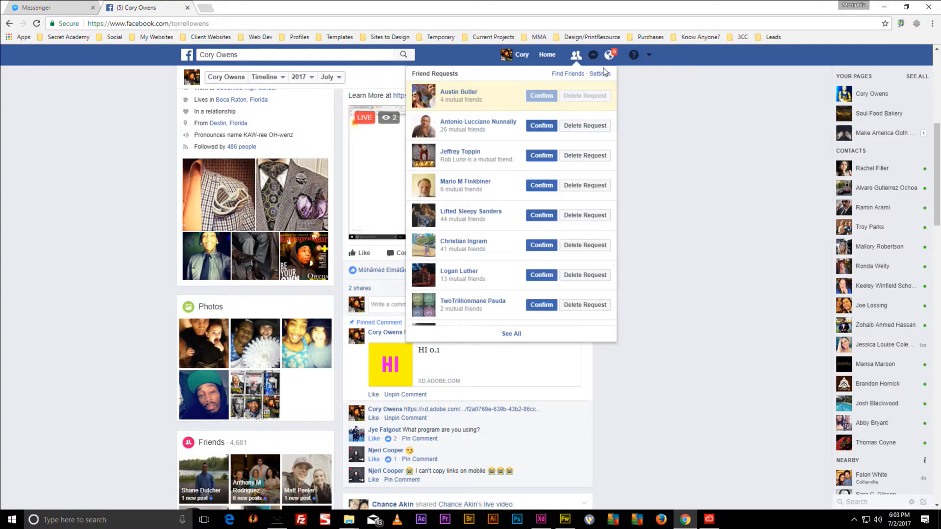
scroll(545, 193, down, 5)
scroll(545, 193, down, 10)
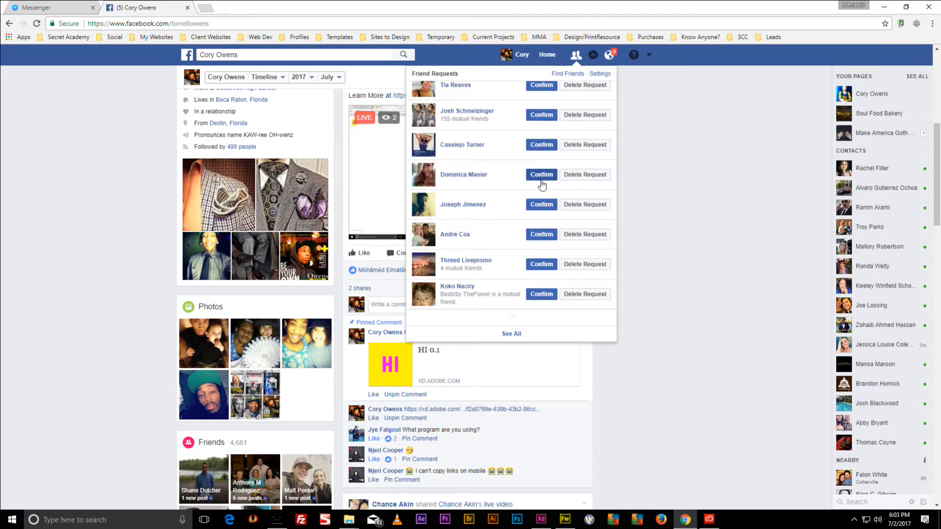
scroll(545, 181, up, 10)
scroll(549, 181, down, 5)
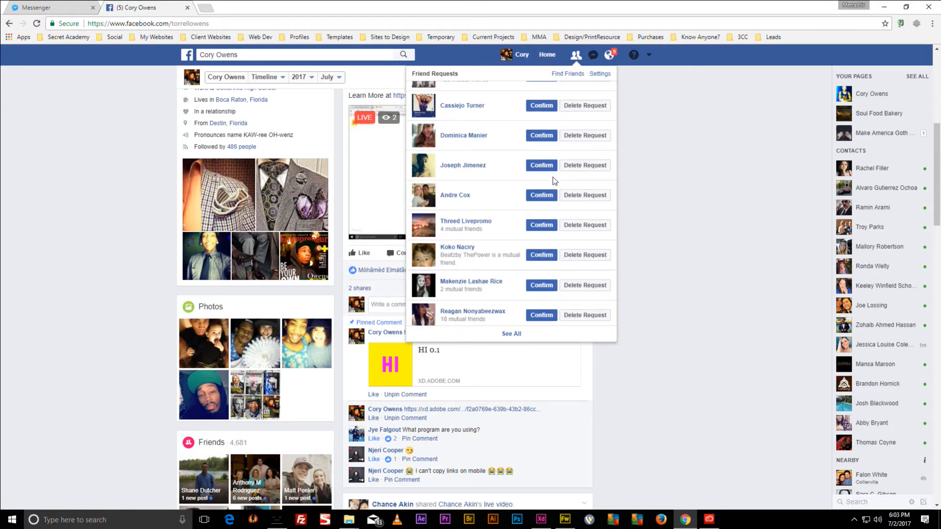
click(634, 136)
click(610, 55)
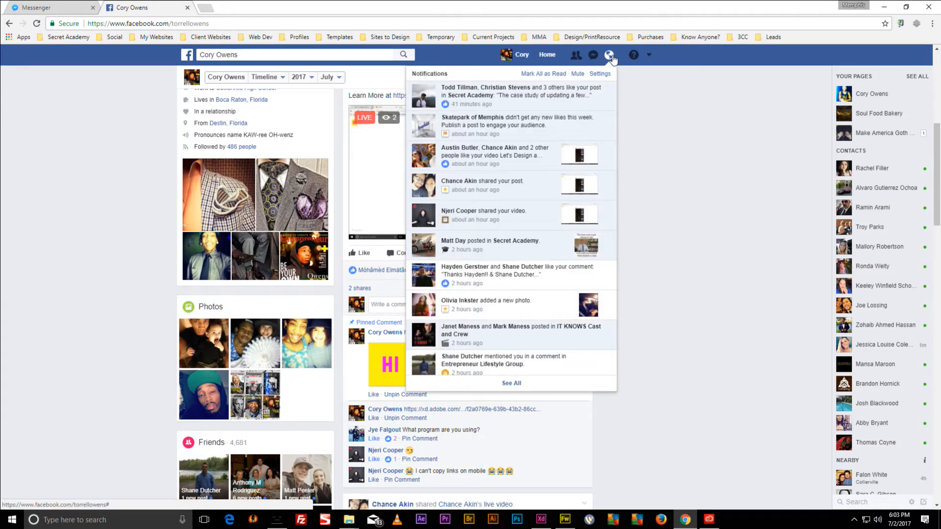
click(779, 116)
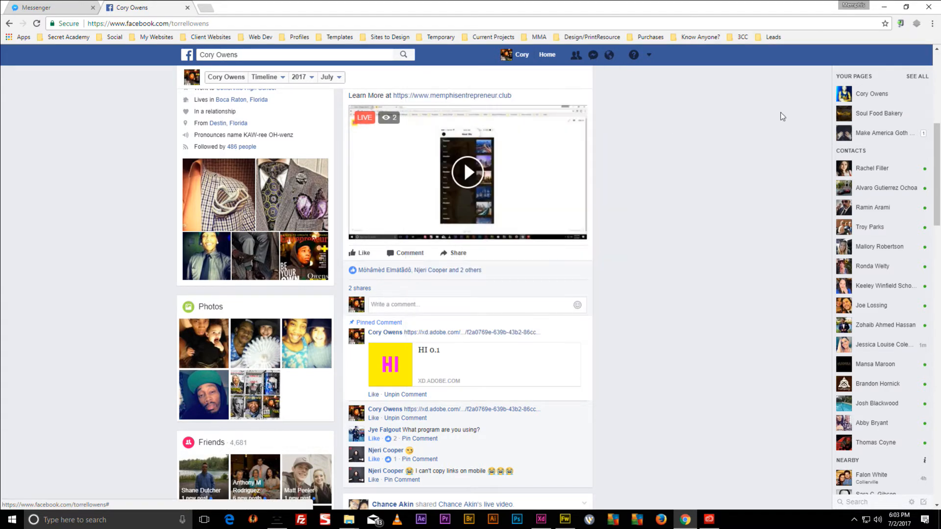
Minimize the browser and close the Assets folder window to get back to Adobe XD.
click(884, 7)
drag(735, 25, 657, 20)
click(272, 9)
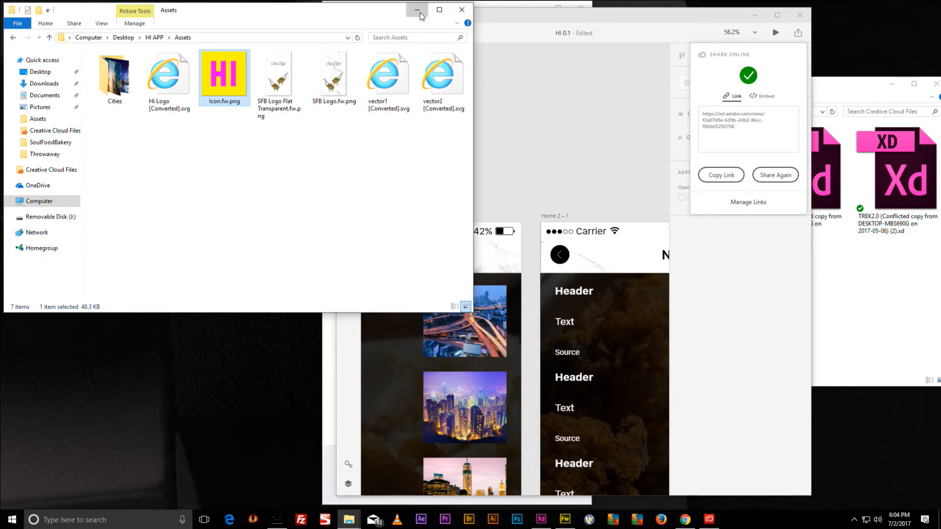
click(462, 10)
Maximize the HI 0.1 document, bring all five artboards into view and select the Splash Screen artboard.
double_click(638, 28)
scroll(563, 166, down, 3)
scroll(528, 178, down, 3)
scroll(528, 179, down, 5)
scroll(527, 178, up, 4)
scroll(525, 178, down, 3)
drag(434, 180, 565, 156)
click(250, 123)
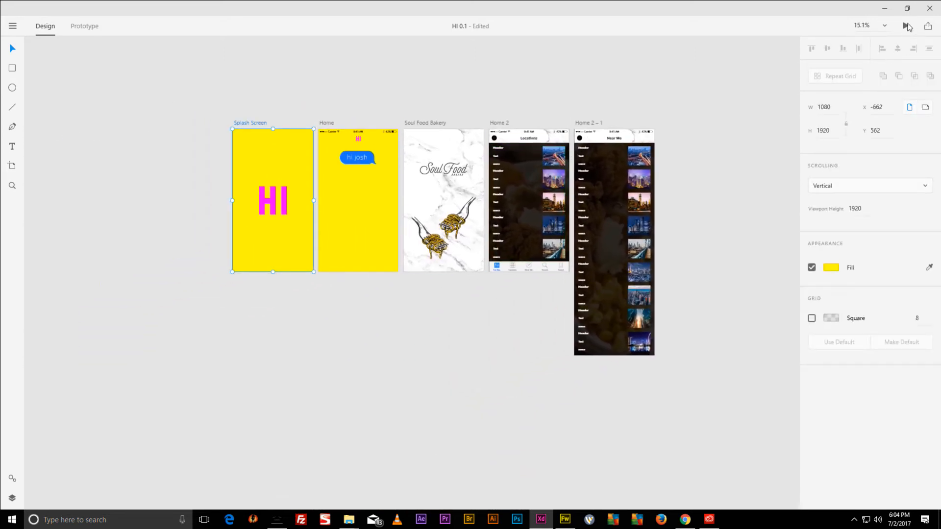
Preview the prototype from the Splash Screen and follow its links through the bakery screen and Locations to Near Me.
click(906, 26)
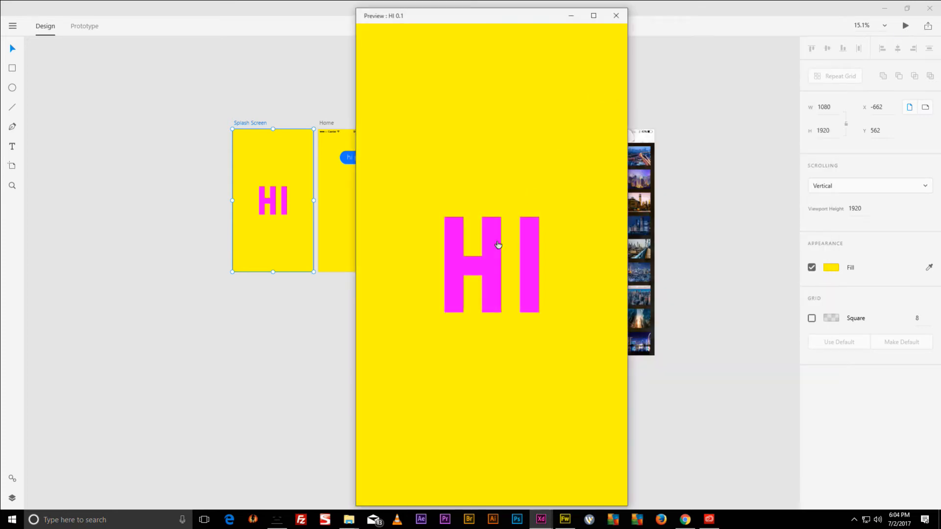
click(496, 245)
click(477, 120)
click(467, 161)
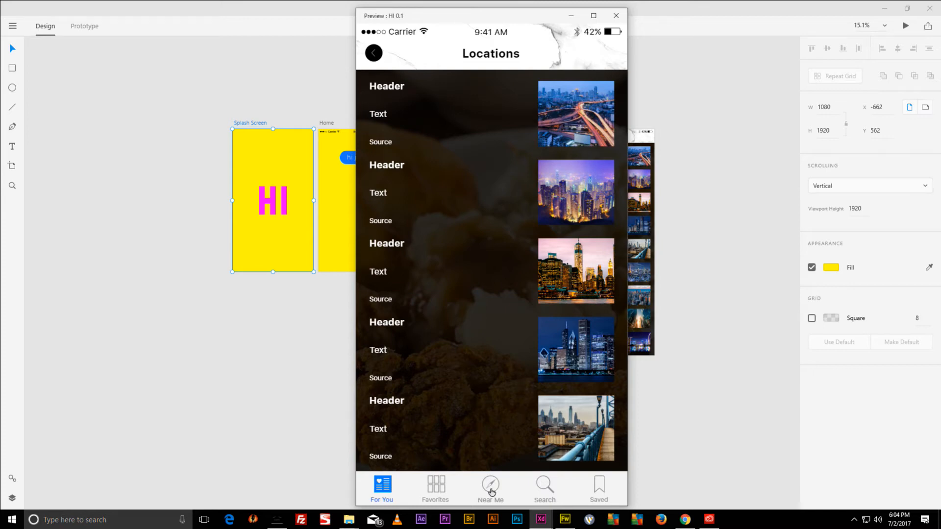
click(491, 487)
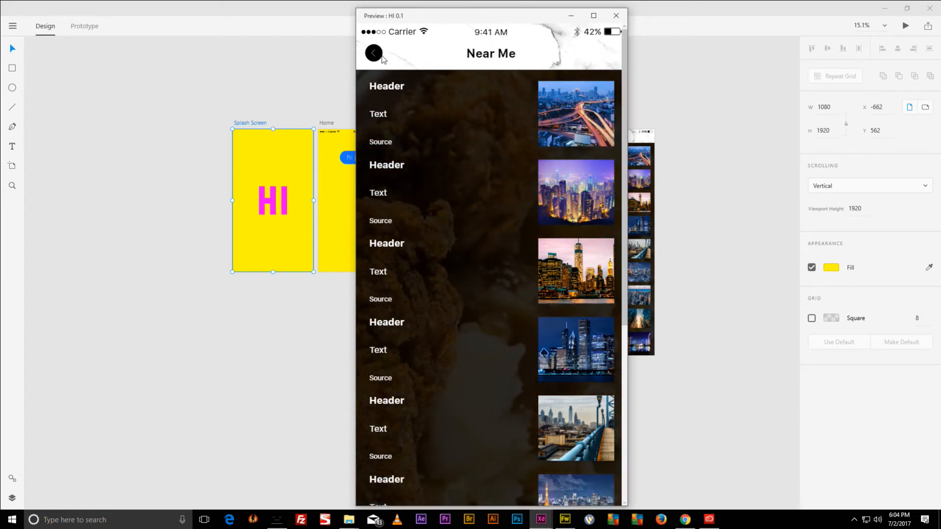
Test the back link on Near Me and the Near Me link on Locations twice in the preview.
click(385, 60)
click(482, 490)
click(374, 55)
click(483, 490)
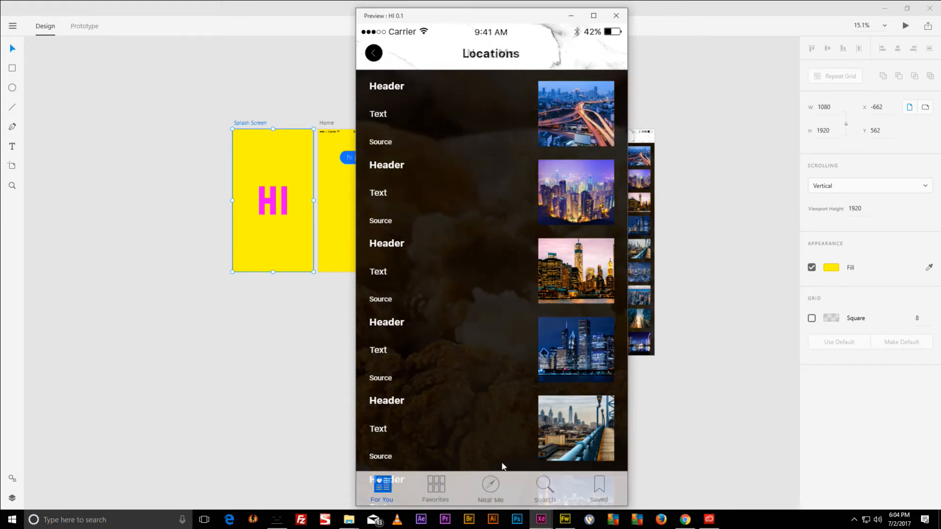
Check that the Near Me list scrolls through all its entries in the preview, and close the preview window.
scroll(518, 133, down, 5)
scroll(493, 248, up, 5)
scroll(487, 248, down, 5)
scroll(487, 245, up, 5)
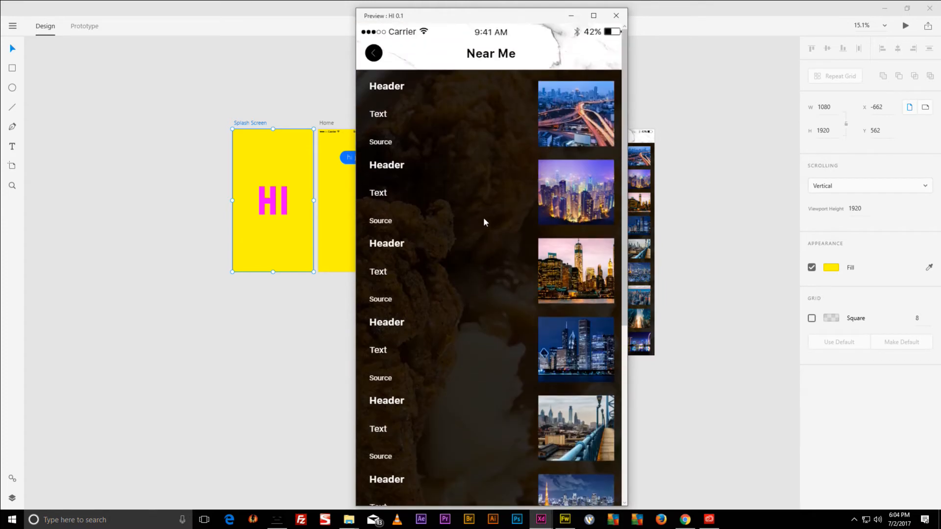
scroll(486, 199, down, 5)
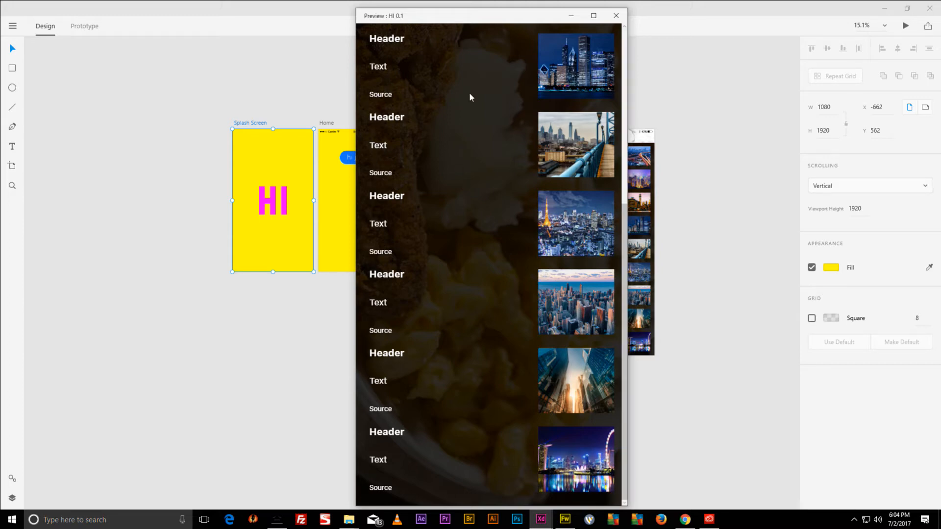
click(616, 15)
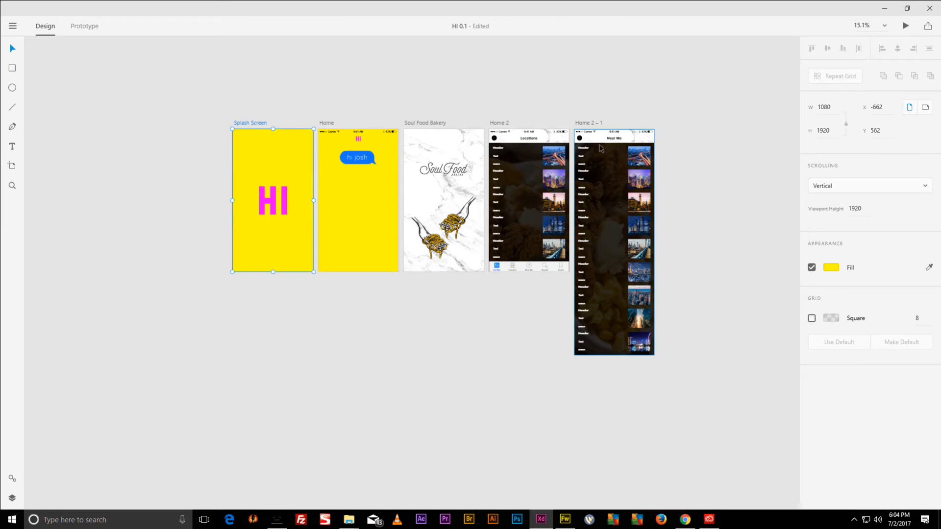
Minimize Adobe XD and the Creative Cloud Files folder to uncover the AirServer phone mirror.
scroll(632, 143, up, 5)
scroll(632, 143, left, 5)
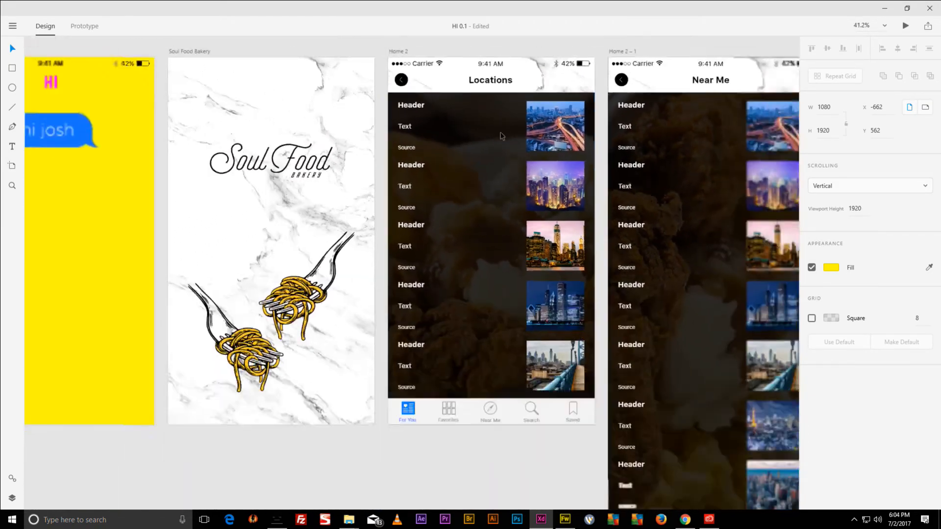
scroll(474, 137, down, 3)
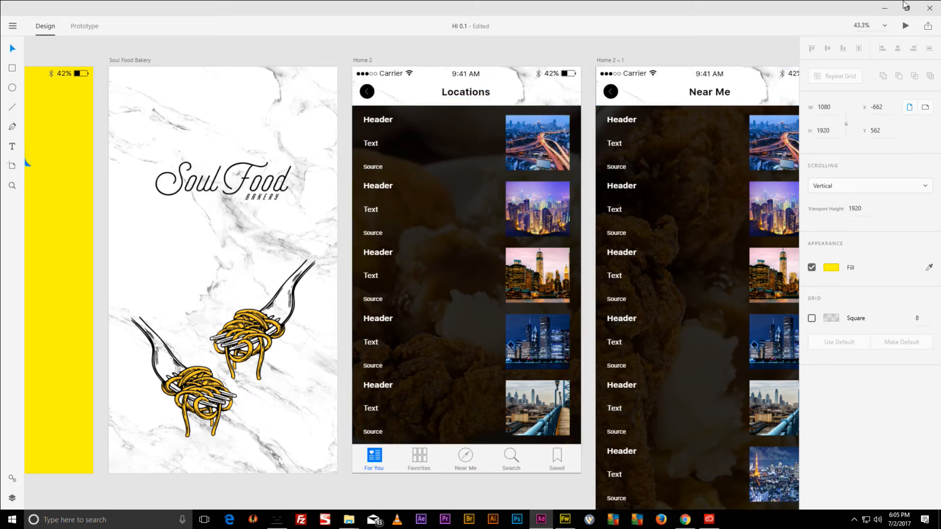
click(884, 8)
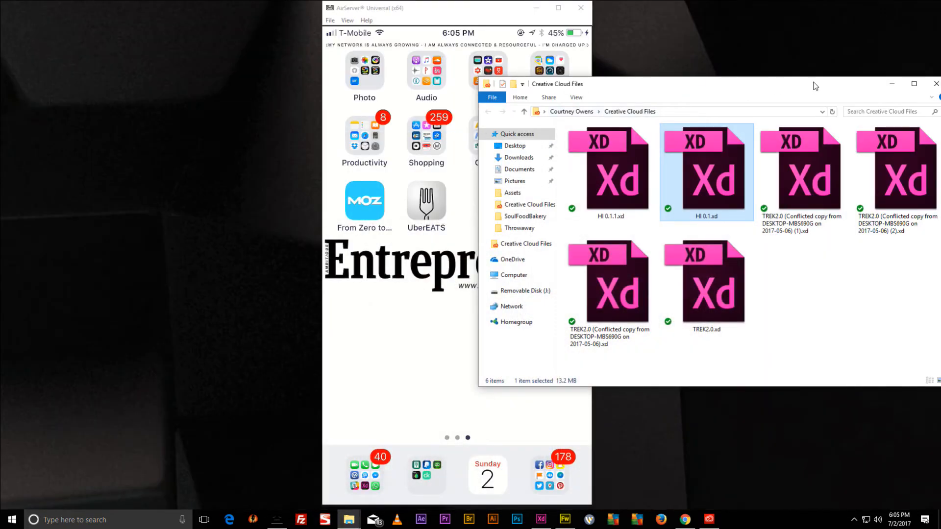
click(891, 84)
Bring the AirServer phone mirror back up on the desktop and display it full screen.
double_click(536, 9)
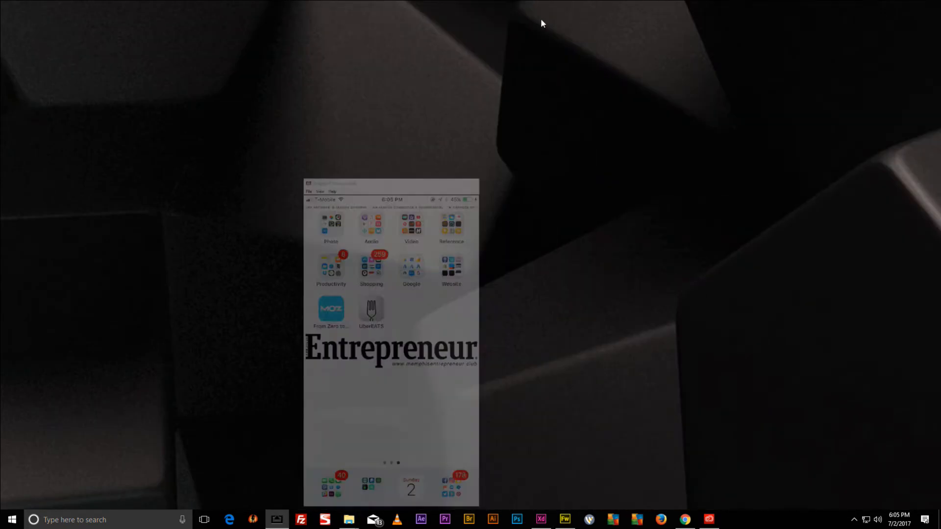
click(564, 518)
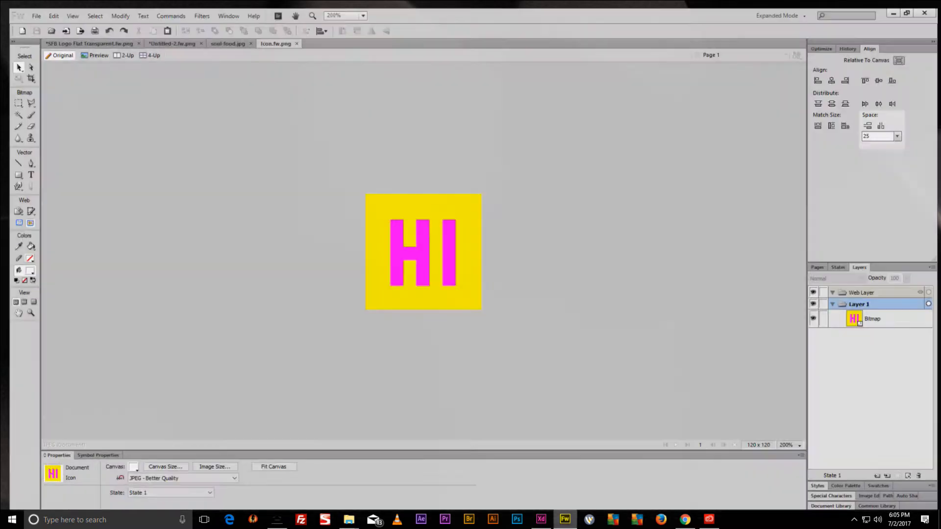
click(564, 518)
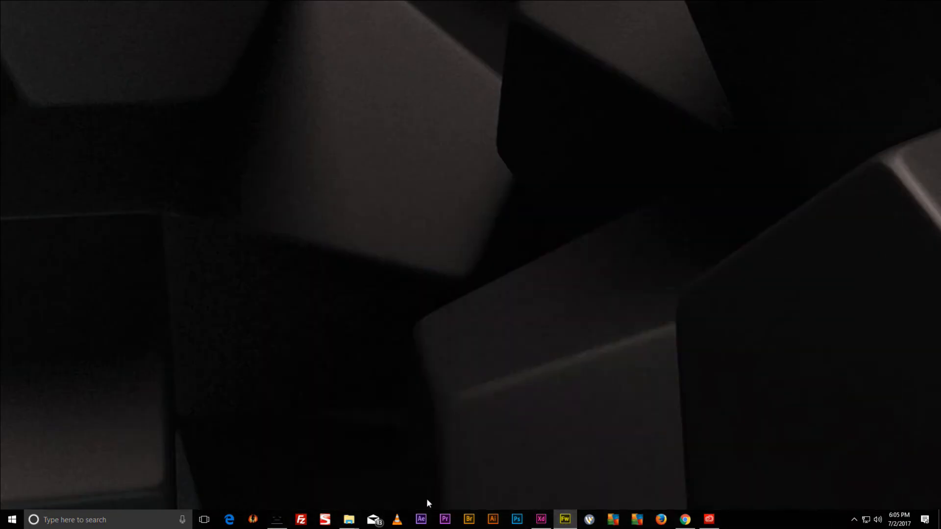
click(277, 519)
drag(494, 8, 526, 10)
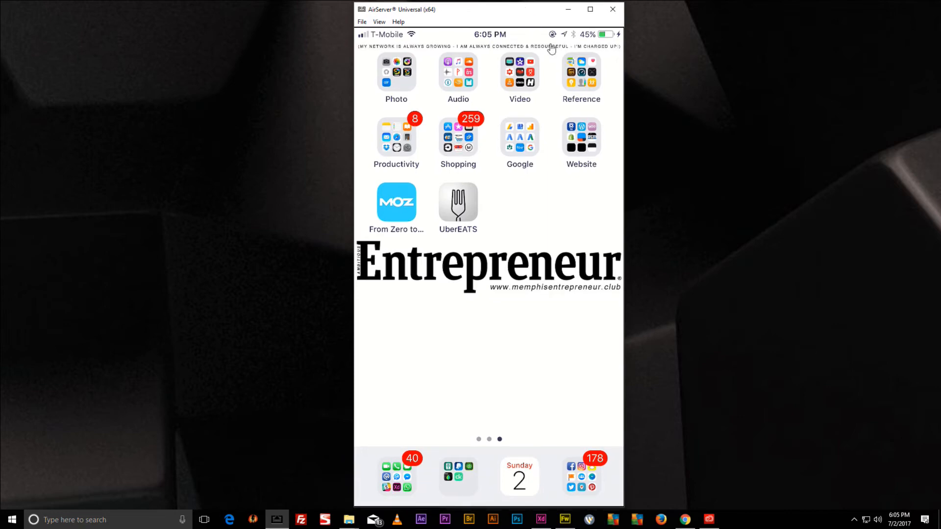
double_click(532, 100)
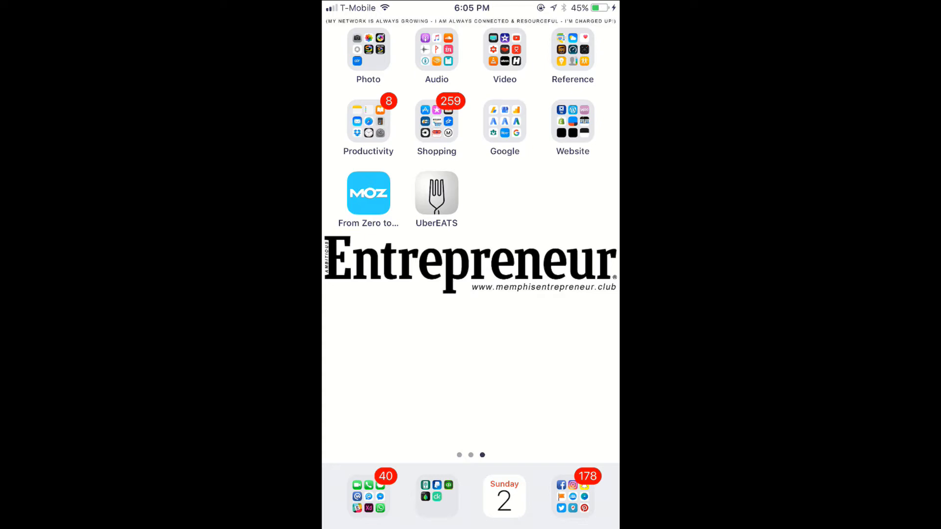
Open HI 0.1.xd from the Creative Cloud files in the XD mobile app on the mirrored phone.
click(369, 497)
click(472, 336)
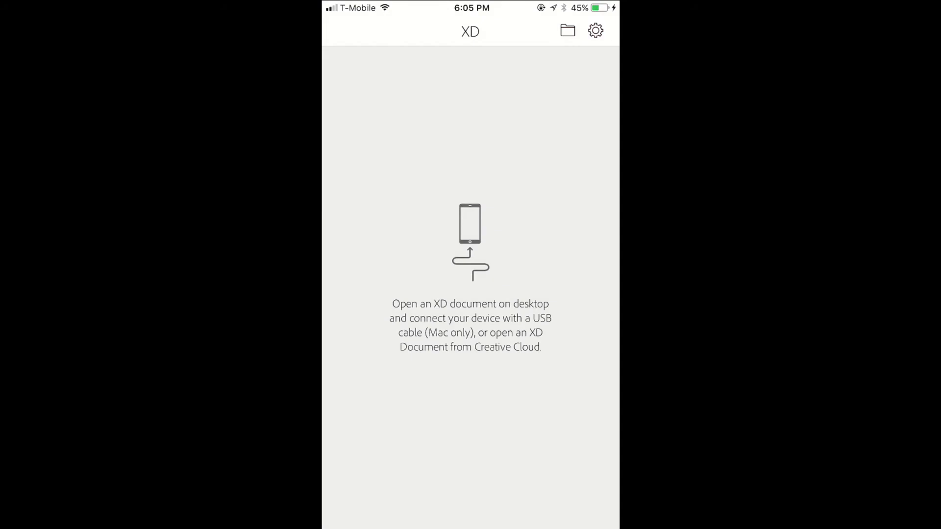
click(568, 30)
click(471, 482)
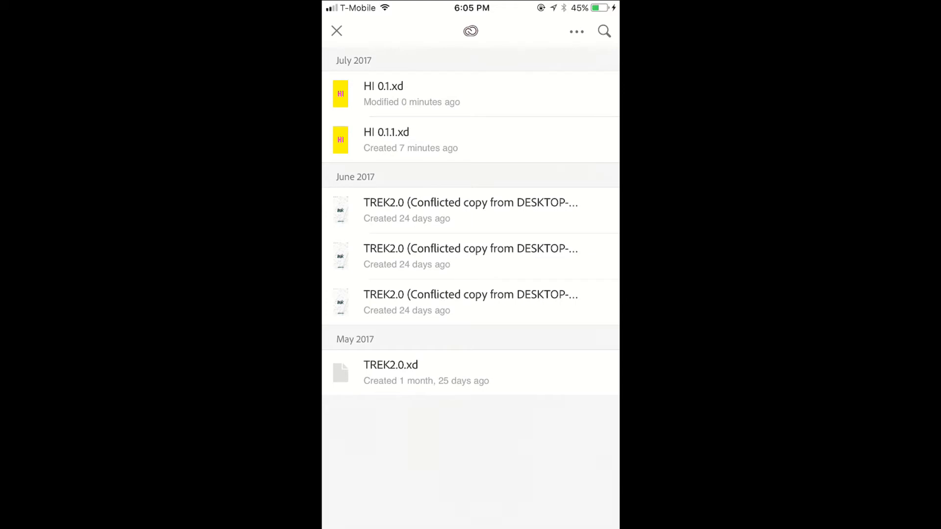
click(383, 93)
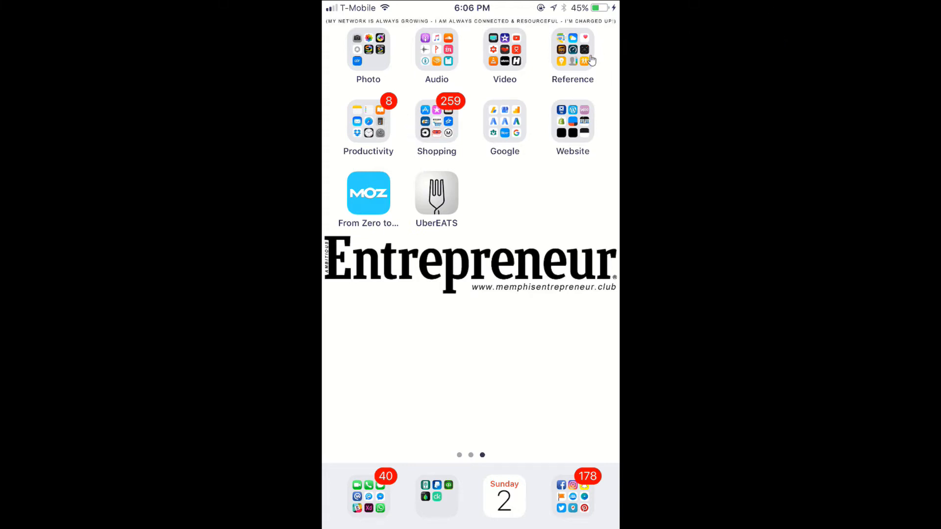
Exit the full-screen phone mirror and arrange the AirServer window side by side with the Wirecast window.
key(Escape)
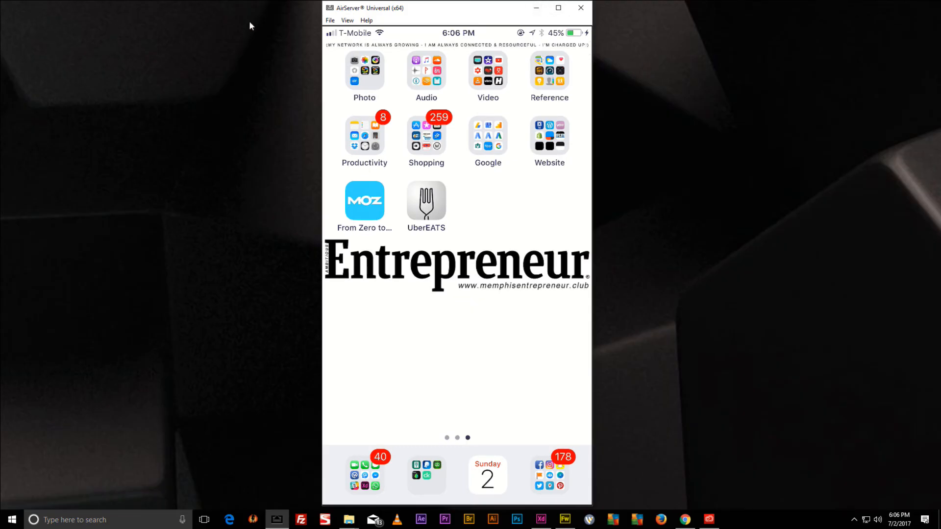
drag(470, 8, 152, 7)
click(571, 253)
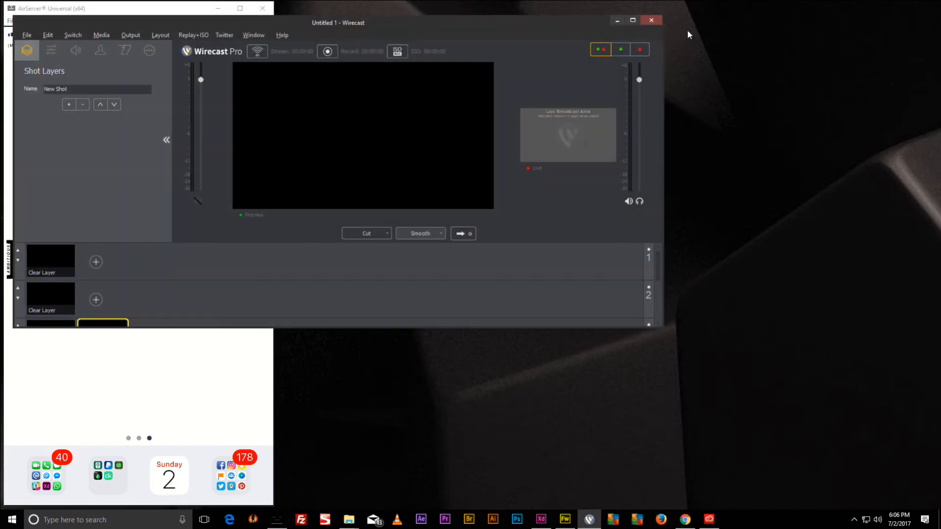
drag(536, 32, 803, 21)
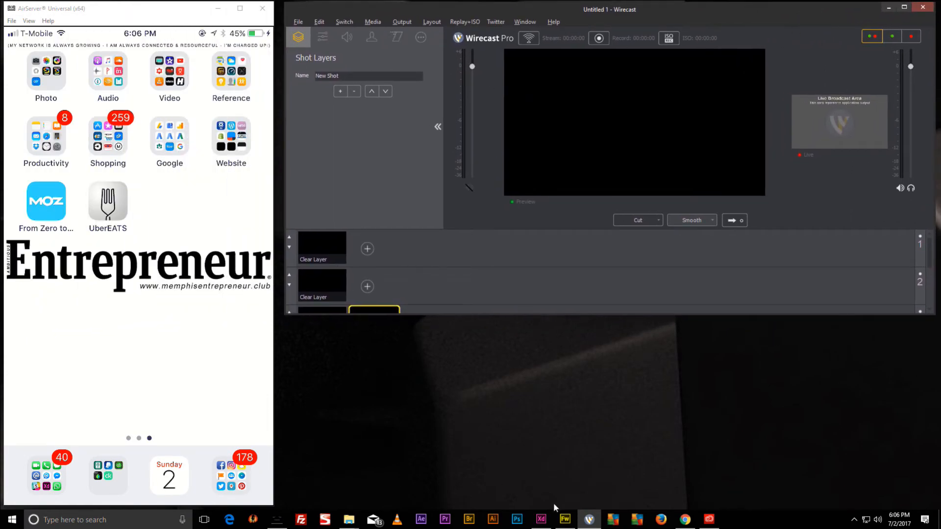
Switch to Chrome, load google.com in a new tab and search for "iphone in hand".
click(685, 519)
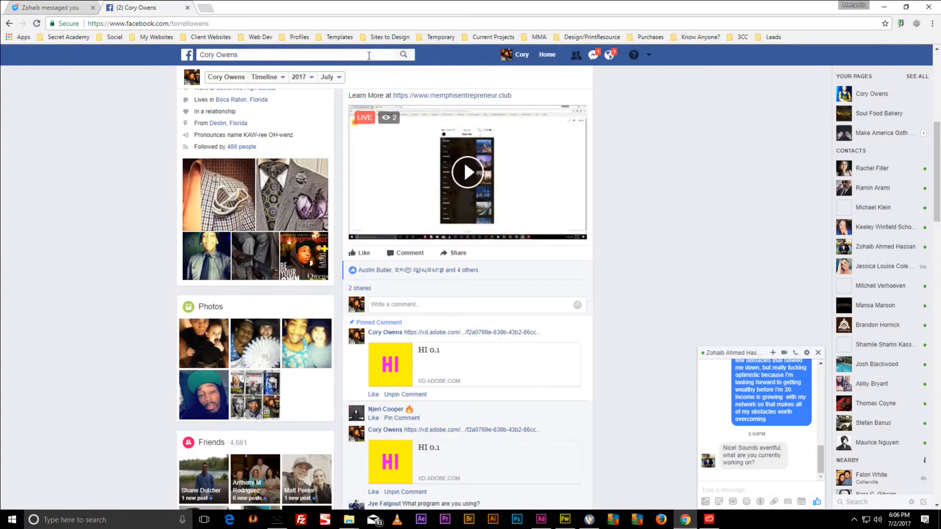
click(206, 8)
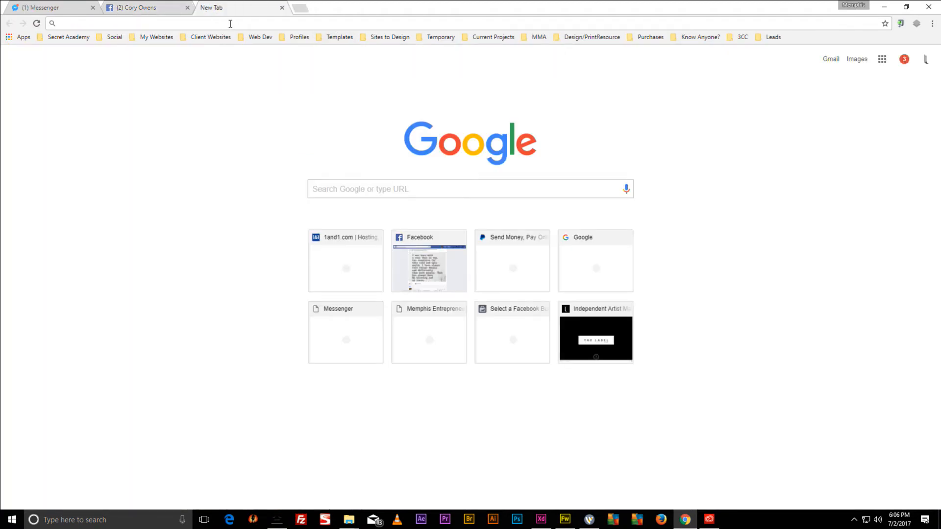
text(google.c)
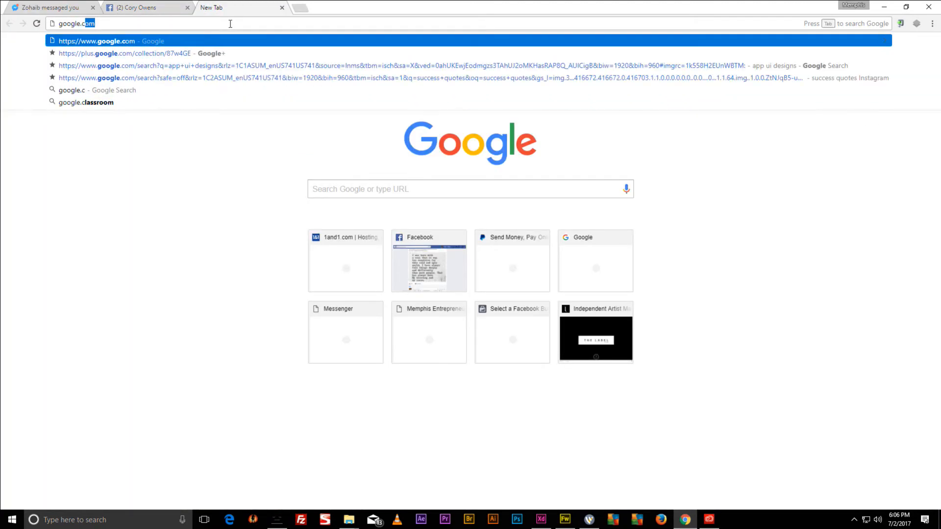
key(Return)
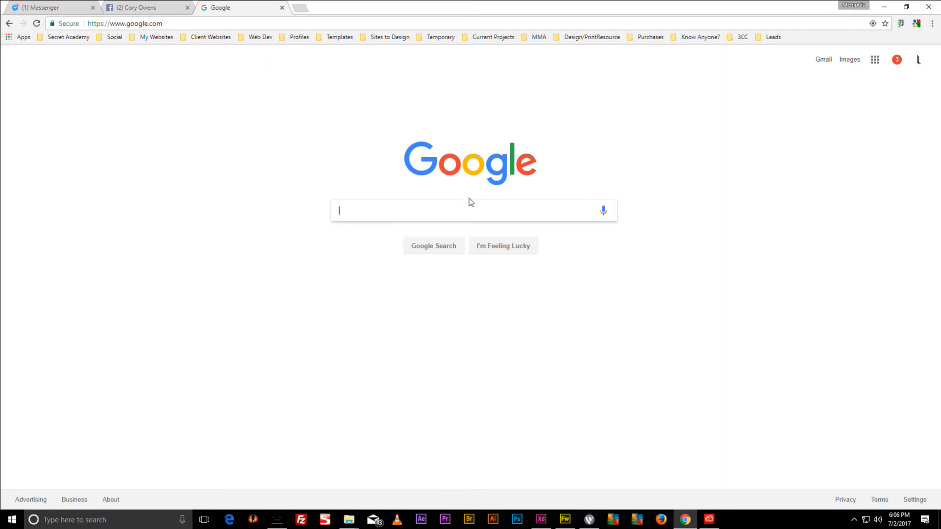
text(iphone in hand)
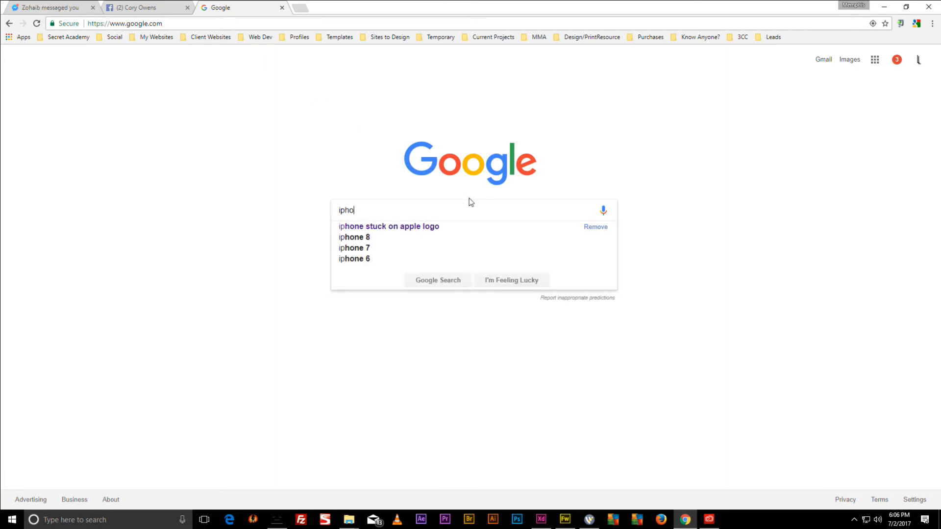
key(Return)
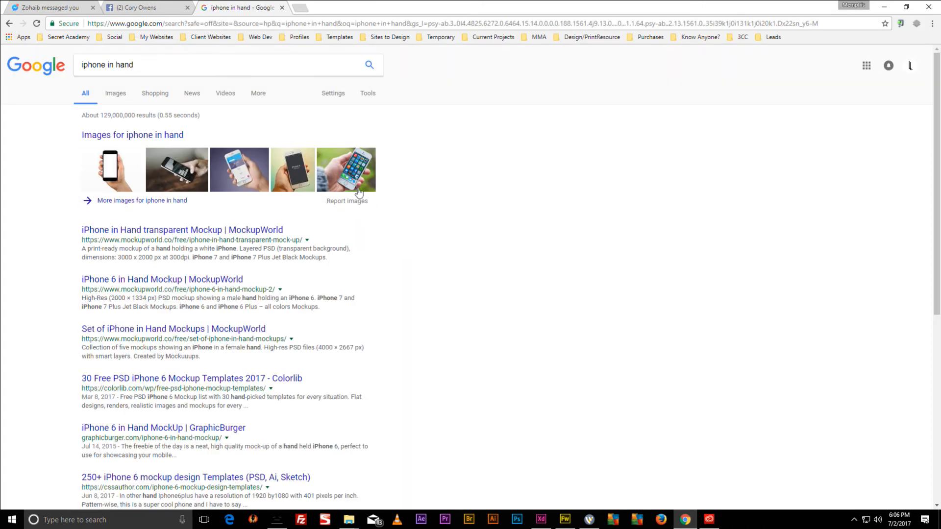
Show the image results for the search and filter them to Large size and Transparent color.
click(108, 94)
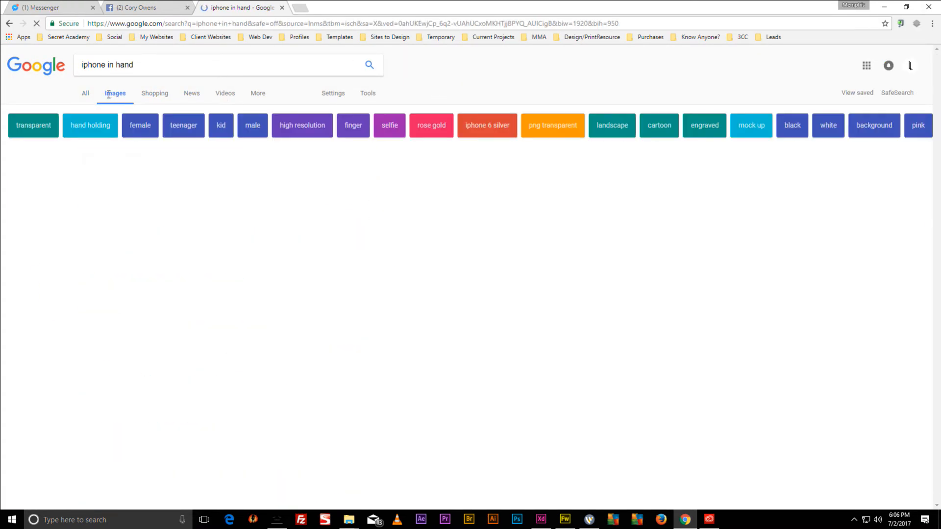
click(368, 94)
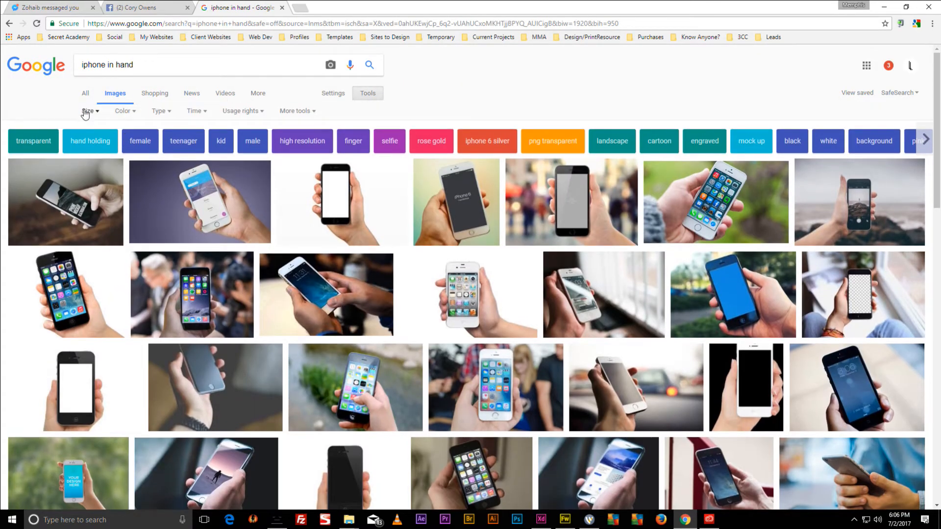
click(89, 111)
click(90, 140)
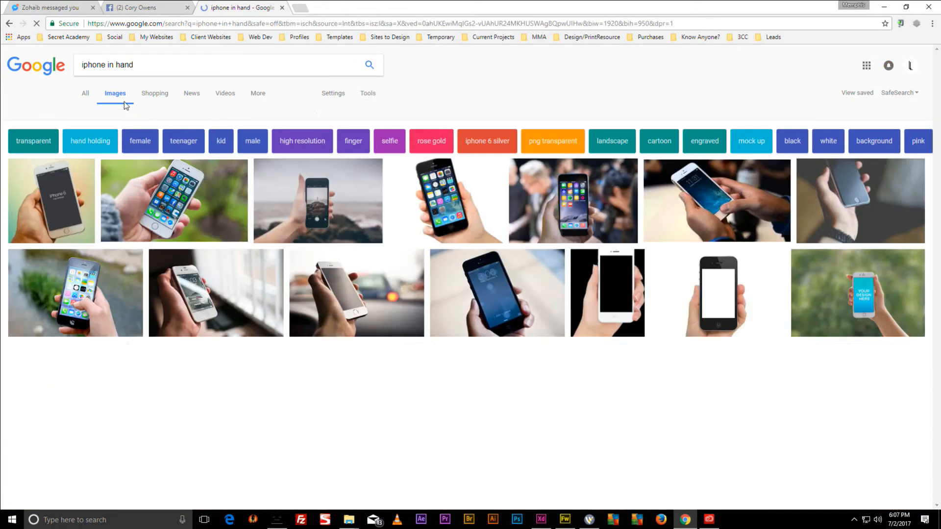
click(127, 110)
click(125, 170)
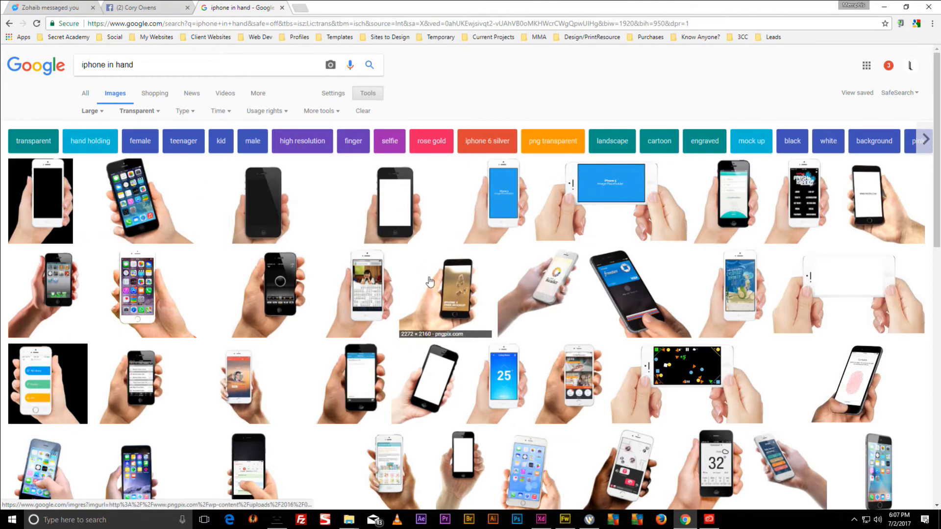
Save the PNG of the hand holding a white iPhone as "phone in hand" in the HI APP Assets folder.
click(137, 290)
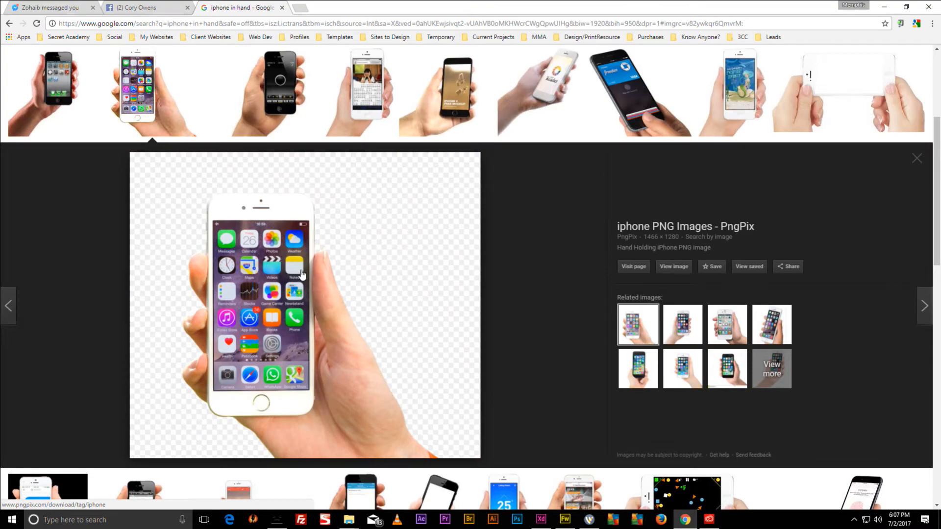
right_click(297, 304)
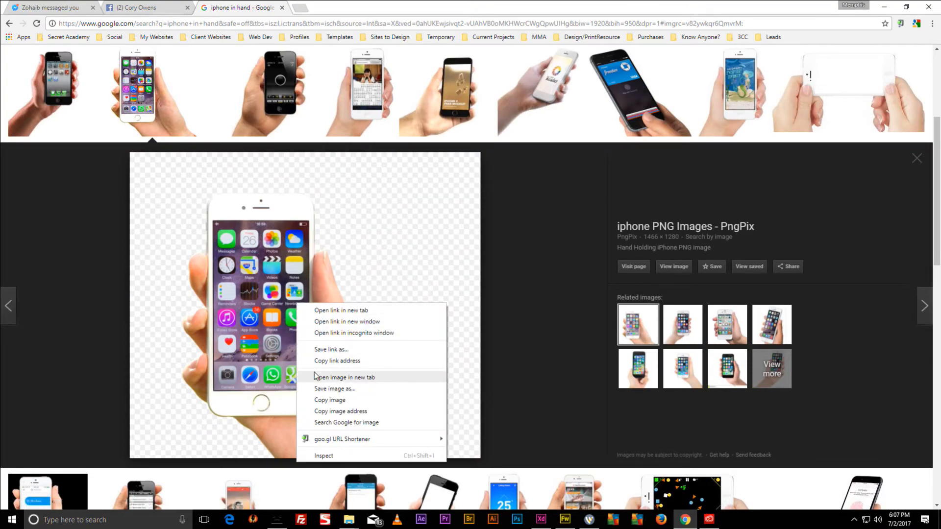
click(324, 389)
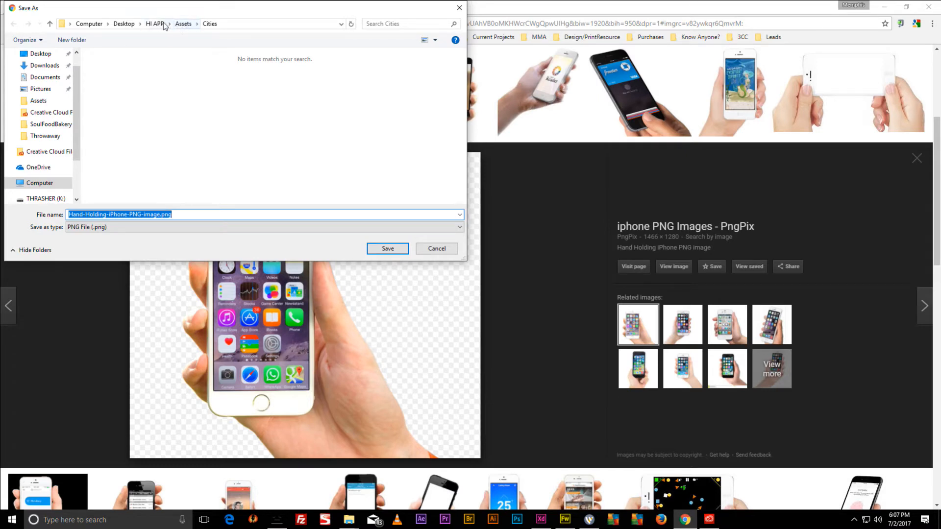
click(183, 24)
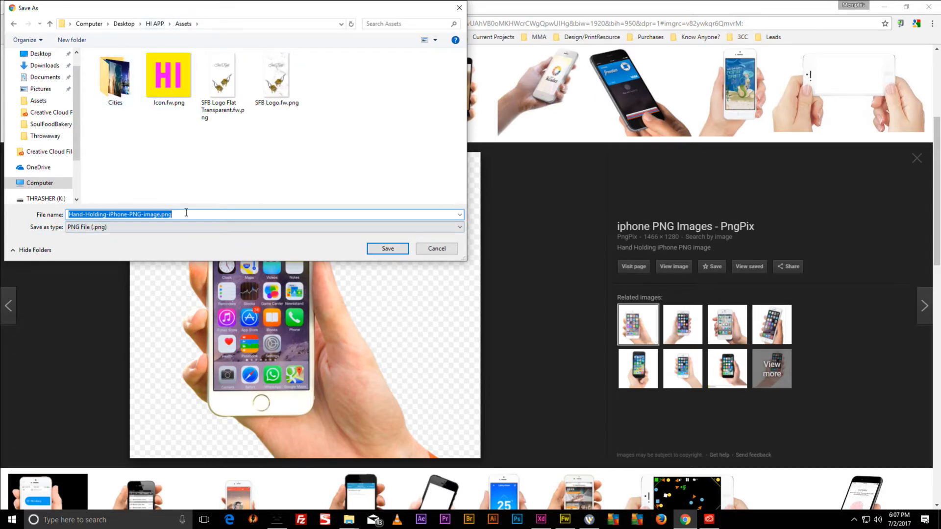
text(ph)
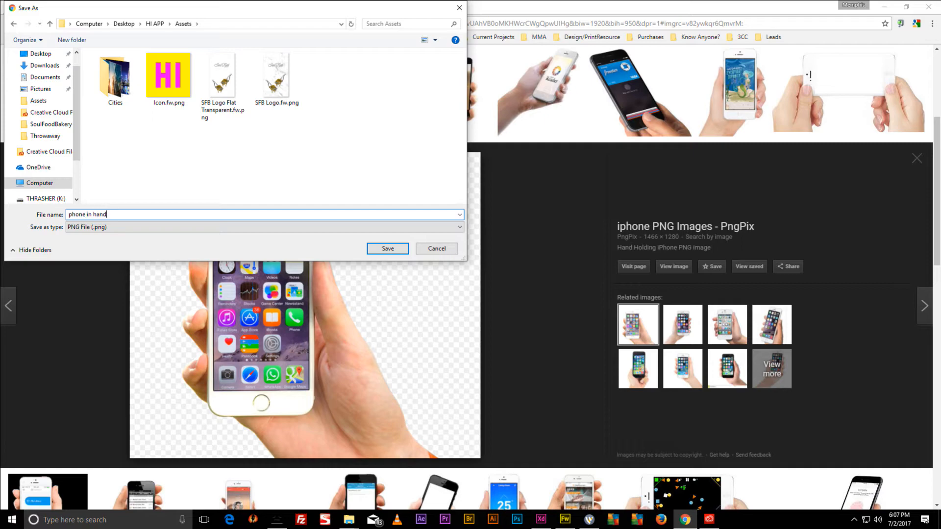
text(one in hand)
key(Return)
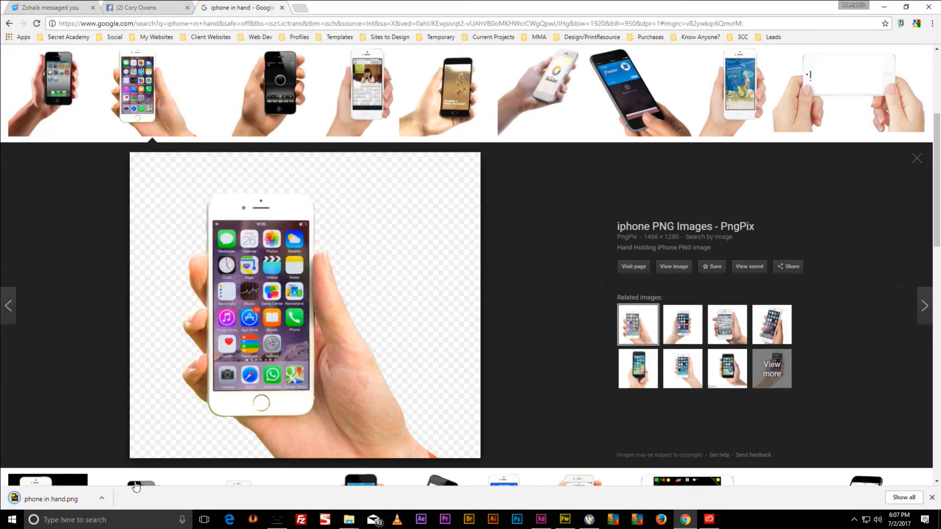
Open the downloaded phone in hand.png in Fireworks.
click(68, 505)
scroll(330, 237, down, 2)
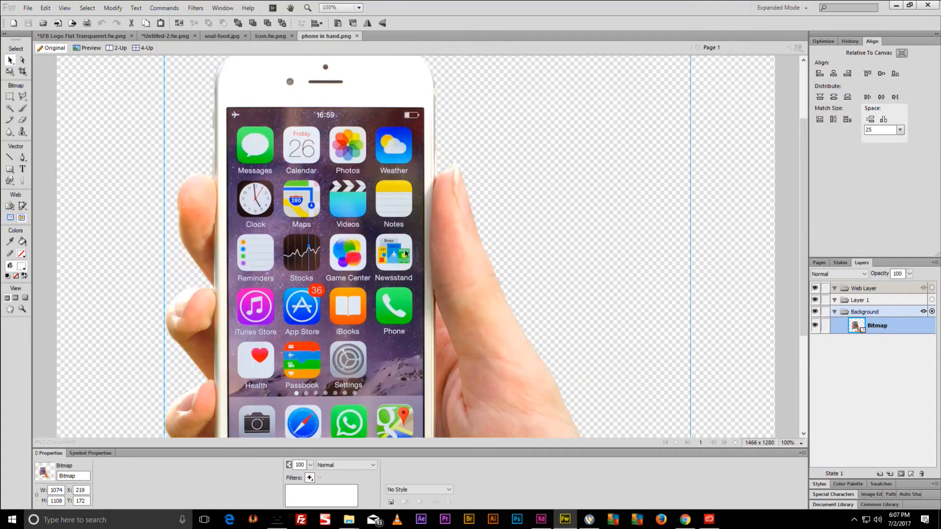
scroll(330, 236, down, 1)
scroll(330, 237, up, 4)
scroll(331, 237, down, 1)
Draw a rectangle over the phone's screen, set its size to 1080 by 1920 and fill it with green.
click(9, 169)
drag(233, 116, 427, 346)
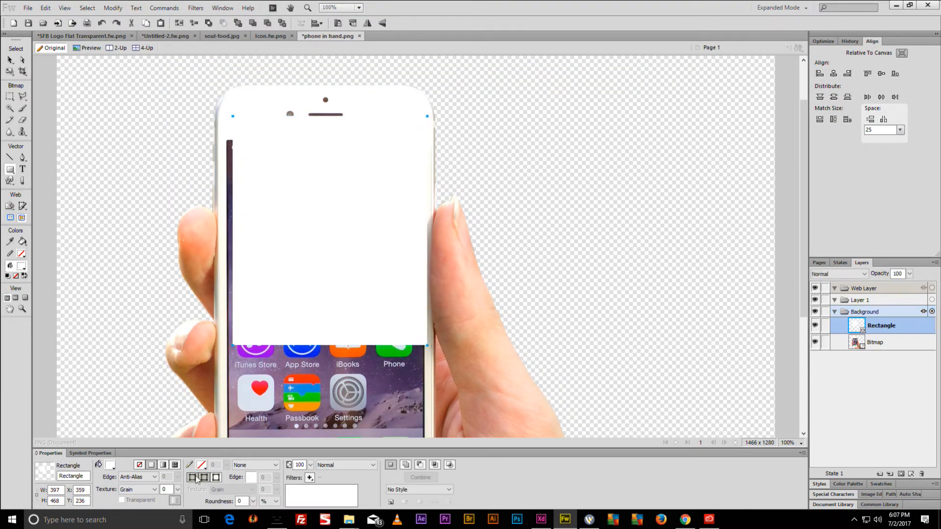
double_click(55, 490)
text(1080)
key(Tab)
text(1)
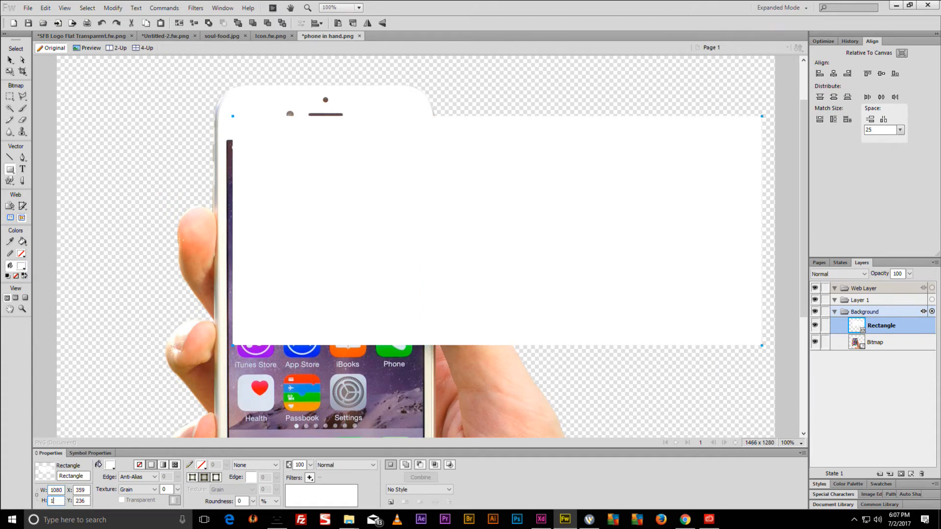
text(920)
key(Return)
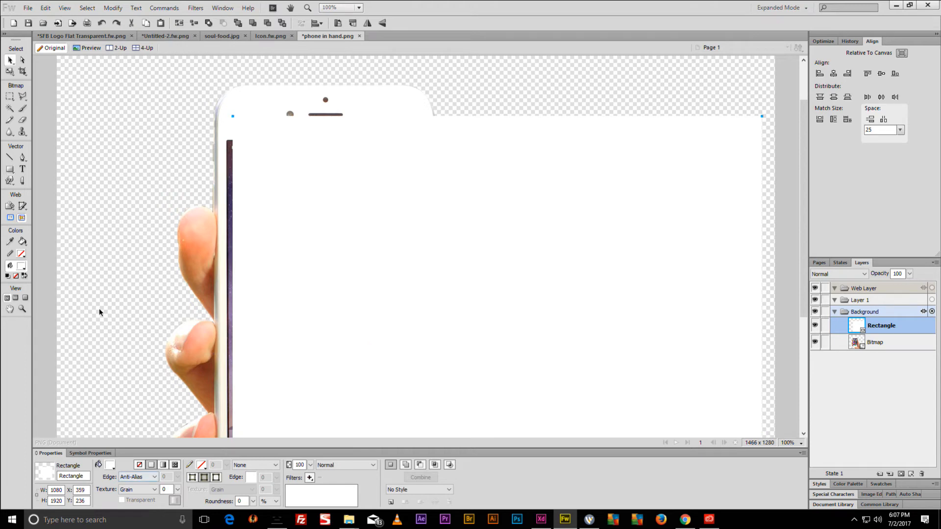
click(109, 468)
click(157, 367)
Scale the green rectangle down proportionally to about 397 by 706 pixels, near the size of the phone's screen.
key(ctrl+minus)
key(ctrl+minus)
key(ctrl+minus)
key(ctrl+minus)
key(ctrl+minus)
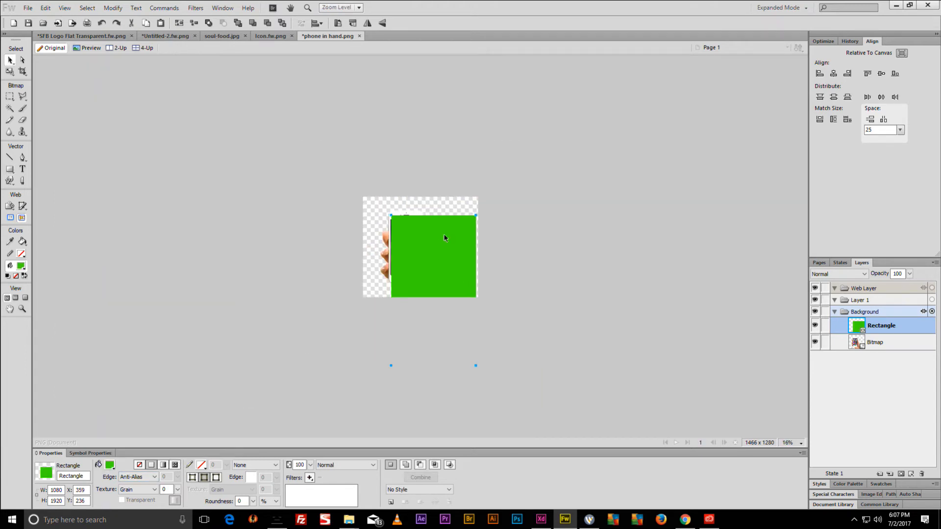
key(q)
drag(475, 365, 422, 270)
key(ctrl+1)
key(ctrl+minus)
key(ctrl+minus)
key(ctrl+equal)
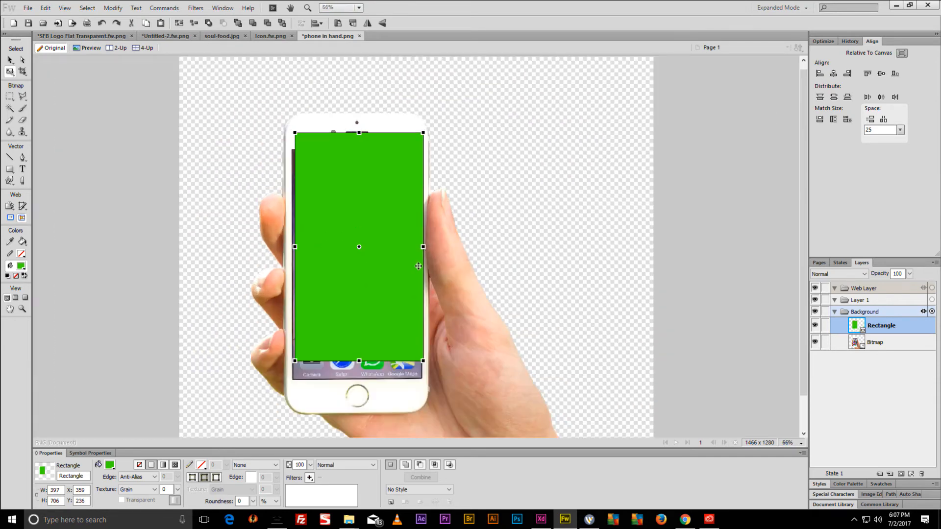
Move the green rectangle onto the phone's screen area, to about X 346, Y 286.
key(v)
drag(355, 198, 352, 215)
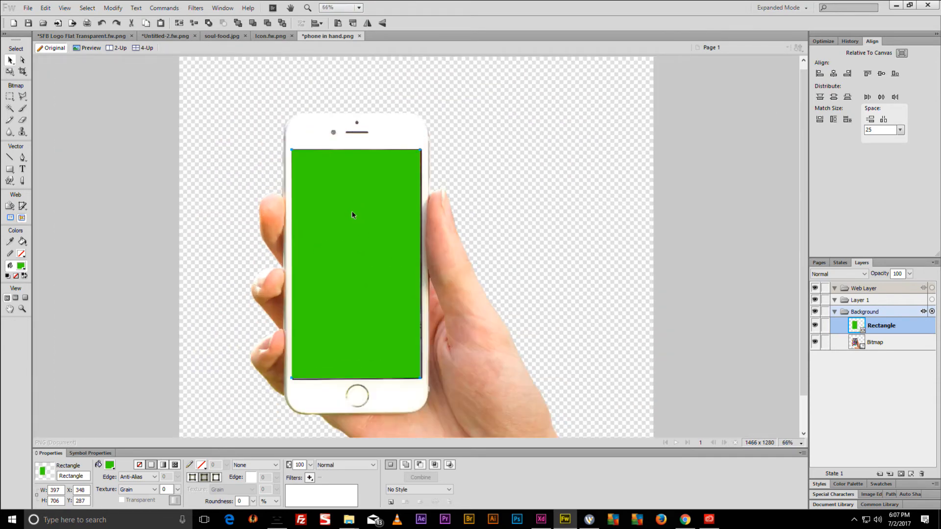
key(Down)
key(Right)
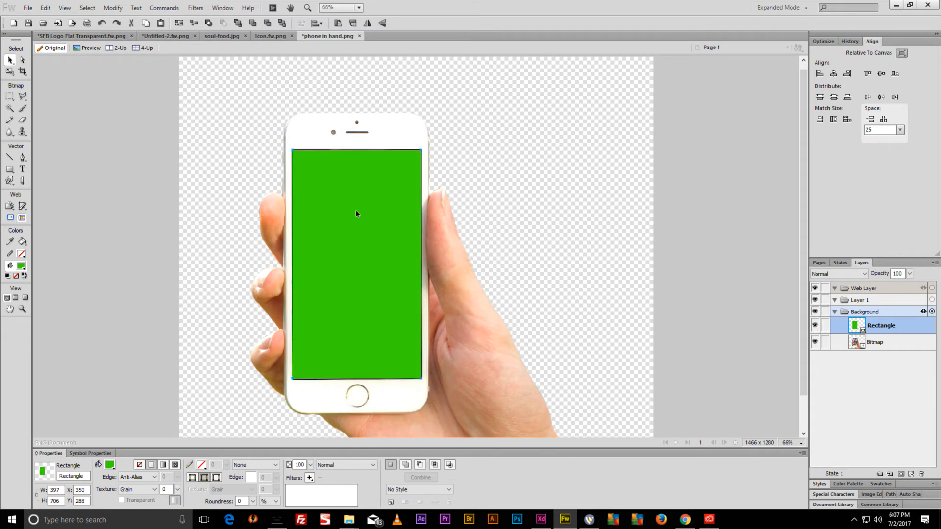
key(Left)
key(Left)
key(Up)
key(Up)
key(Up)
key(Left)
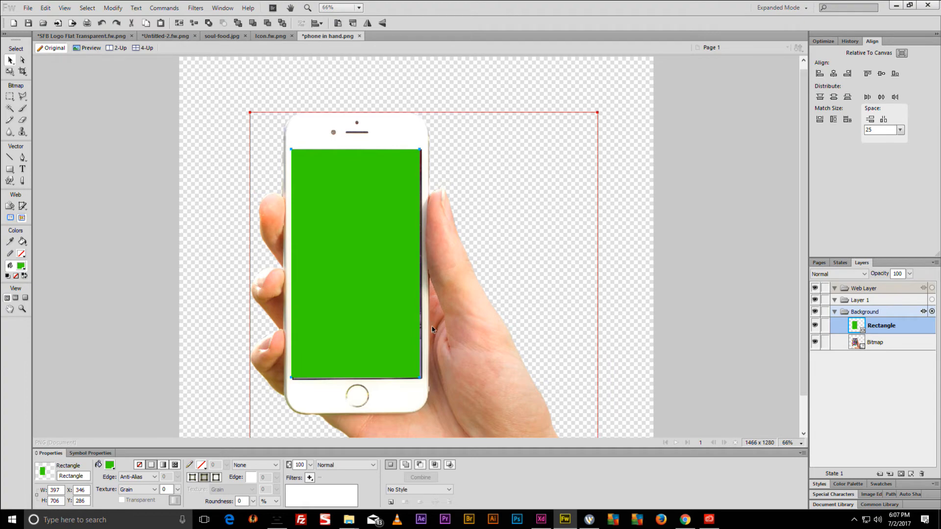
Stretch and distort the green rectangle's corners and upper edge to cover the phone's screen, about 407 by 718 pixels.
scroll(433, 329, up, 4)
scroll(435, 325, down, 3)
key(q)
drag(704, 303, 717, 307)
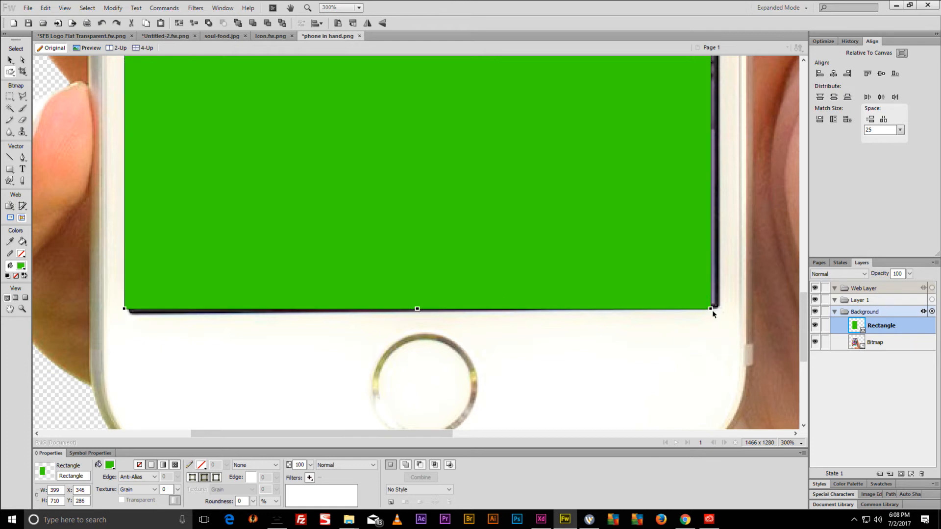
drag(710, 308, 719, 310)
drag(124, 310, 127, 315)
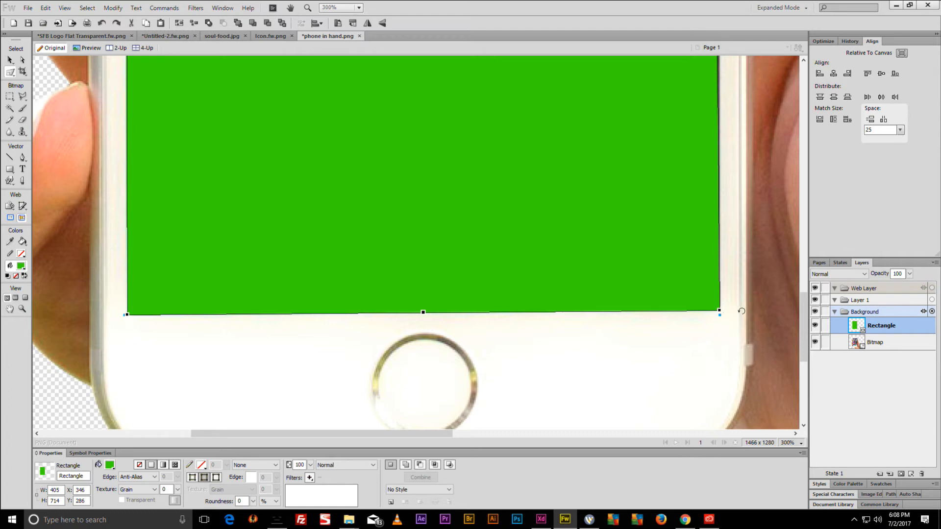
scroll(692, 284, up, 15)
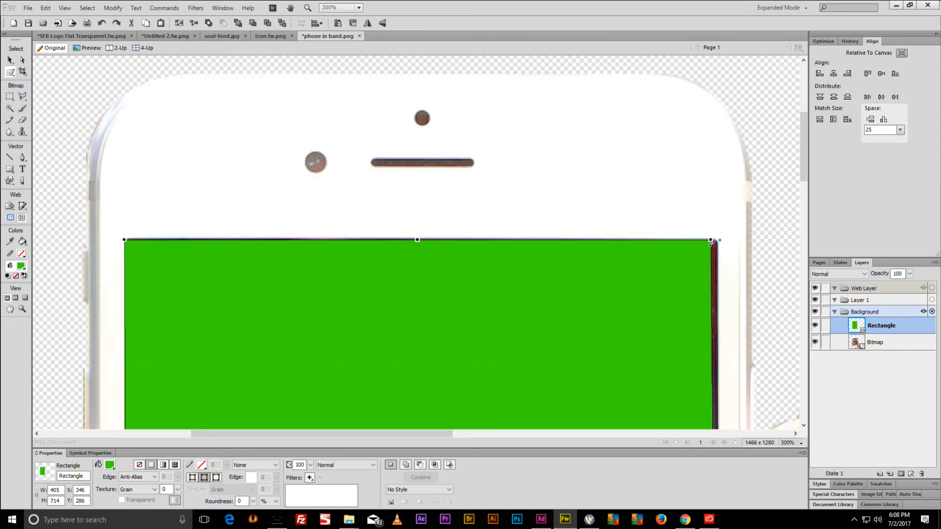
drag(711, 240, 718, 240)
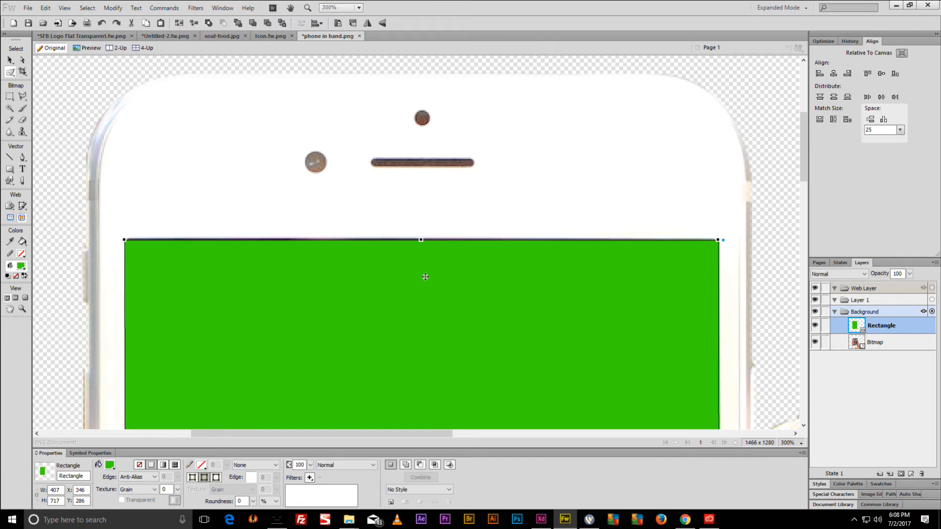
drag(421, 239, 420, 237)
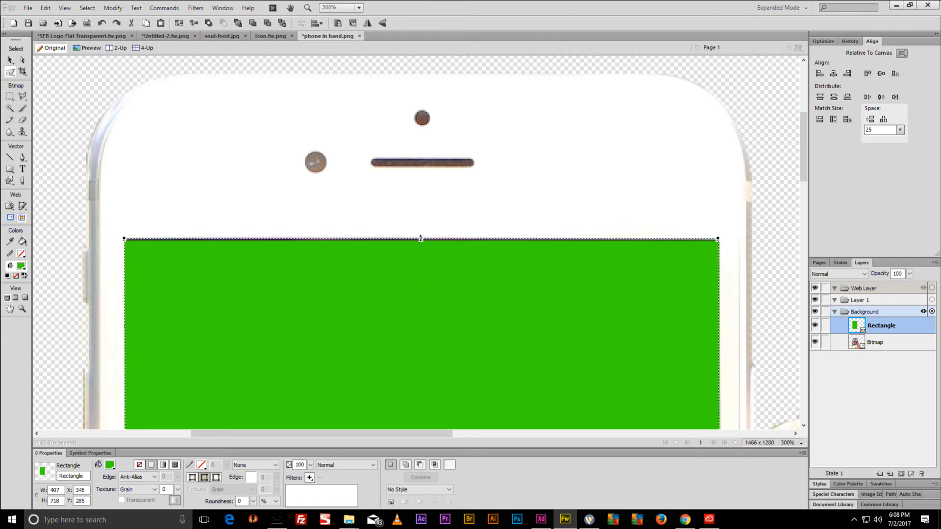
Set the green rectangle's corner roundness to 2%.
drag(252, 501, 269, 442)
mouse_move(252, 503)
mouse_down()
mouse_move(258, 490)
mouse_move(256, 505)
mouse_up()
click(254, 502)
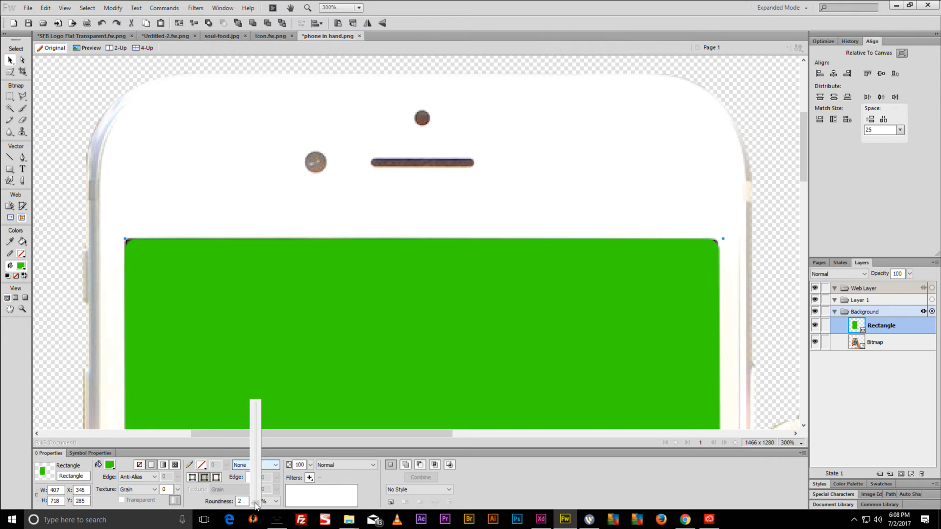
Set the green rectangle's blend mode to Erase to cut a transparent hole in the phone's screen, and deselect it.
scroll(597, 275, down, 5)
key(ctrl+1)
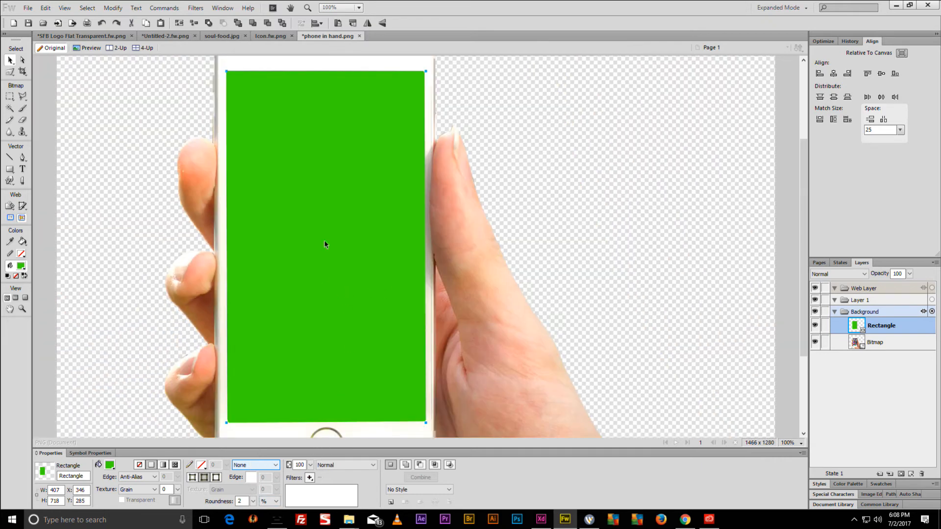
click(318, 470)
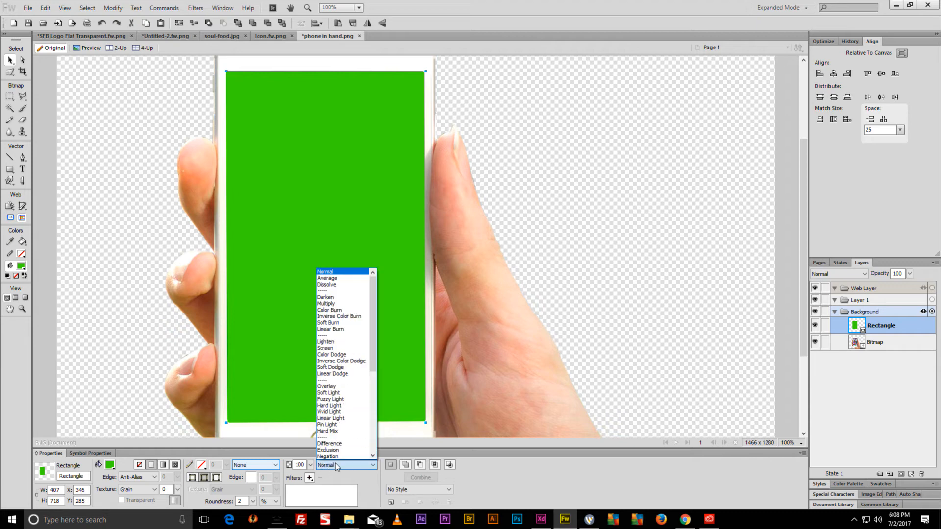
scroll(343, 440, down, 6)
click(327, 457)
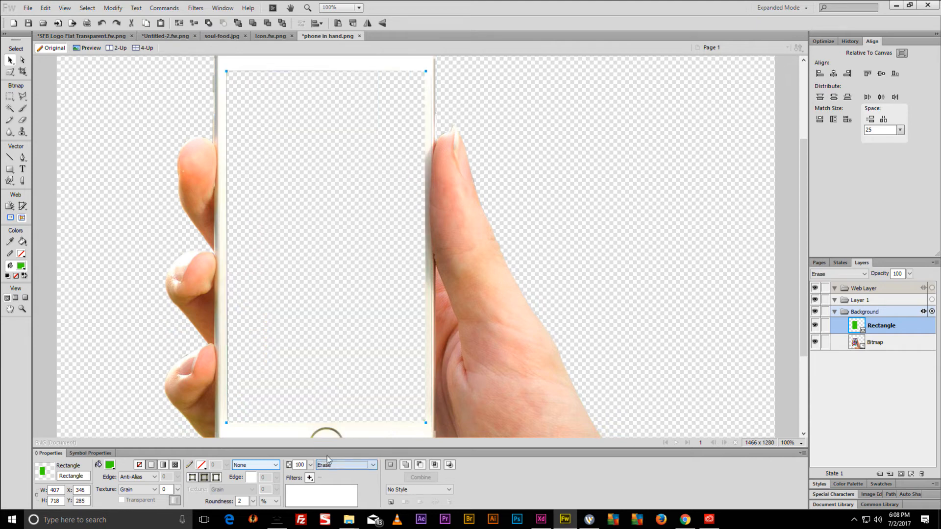
key(ctrl+5)
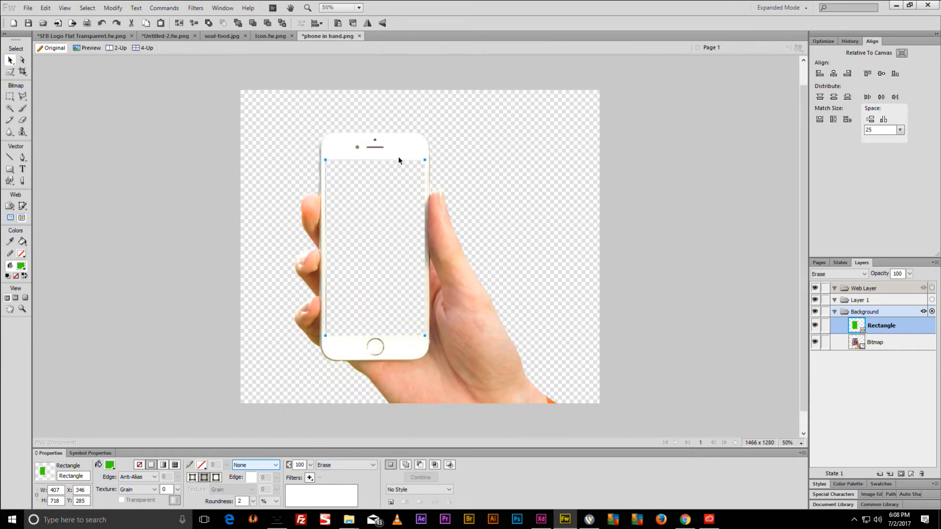
key(ctrl+equal)
click(179, 143)
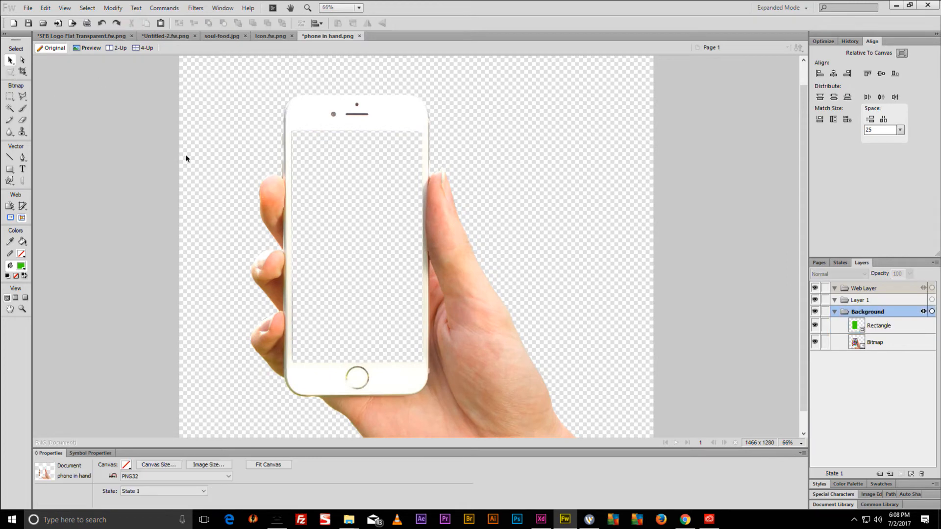
Select the rectangle and the phone bitmap and save the document as phone in hand2.fw.png in the Assets folder.
key(ctrl+minus)
key(ctrl+minus)
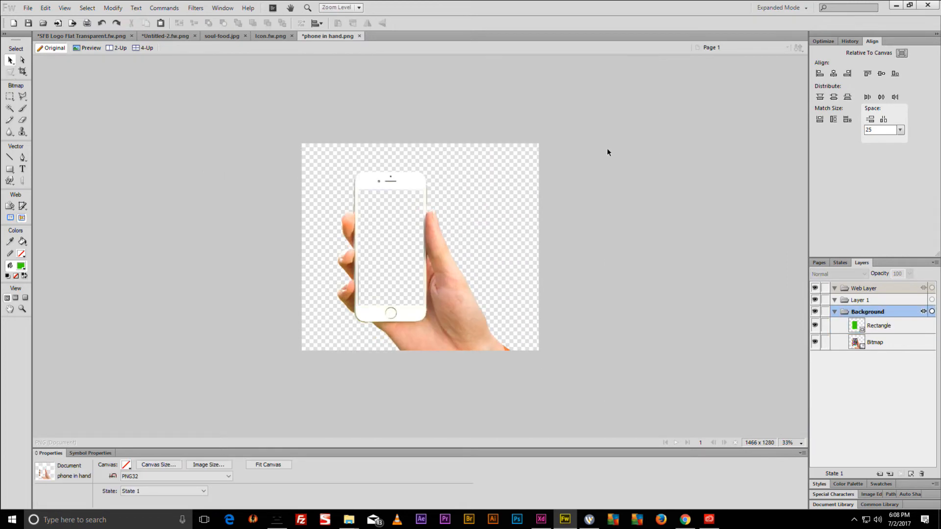
drag(613, 143, 231, 357)
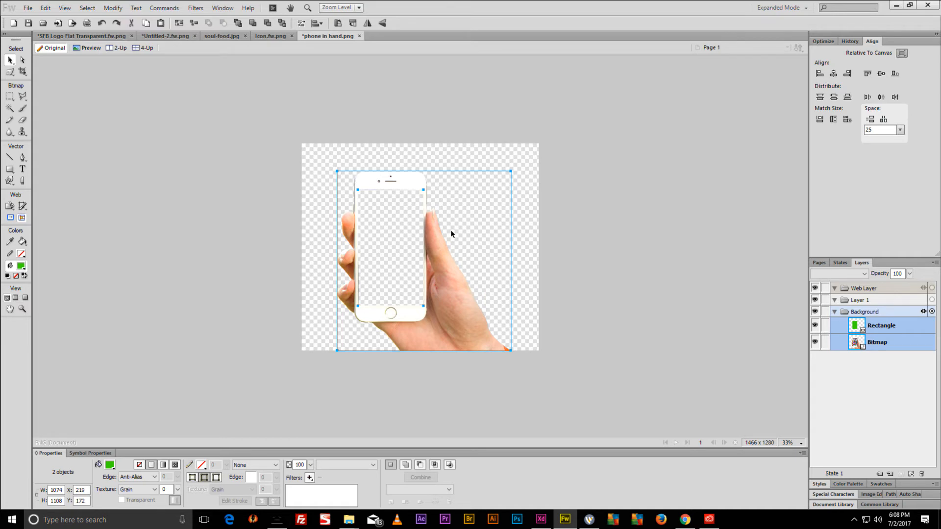
key(ctrl+shift+s)
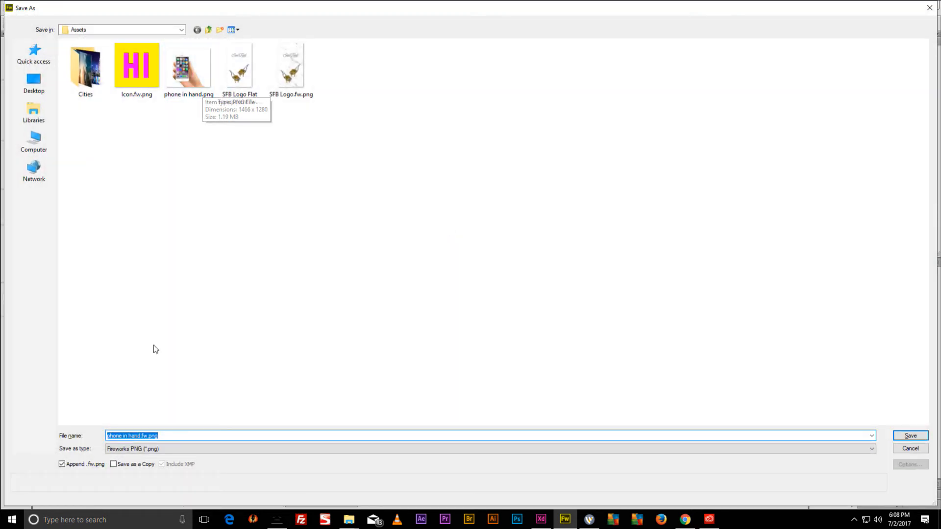
click(140, 436)
text(2)
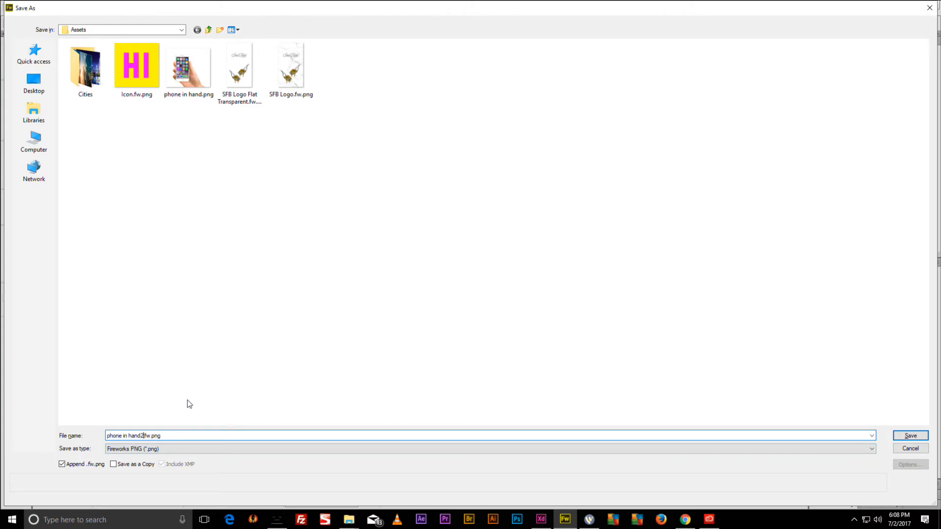
key(Return)
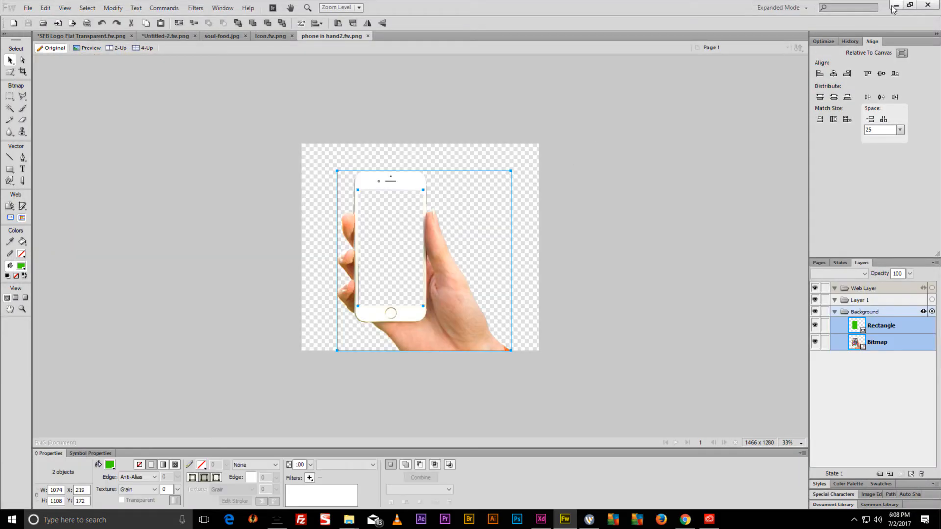
Minimize the Fireworks and Chrome windows, switch to Wirecast and maximize its window.
click(895, 5)
click(878, 9)
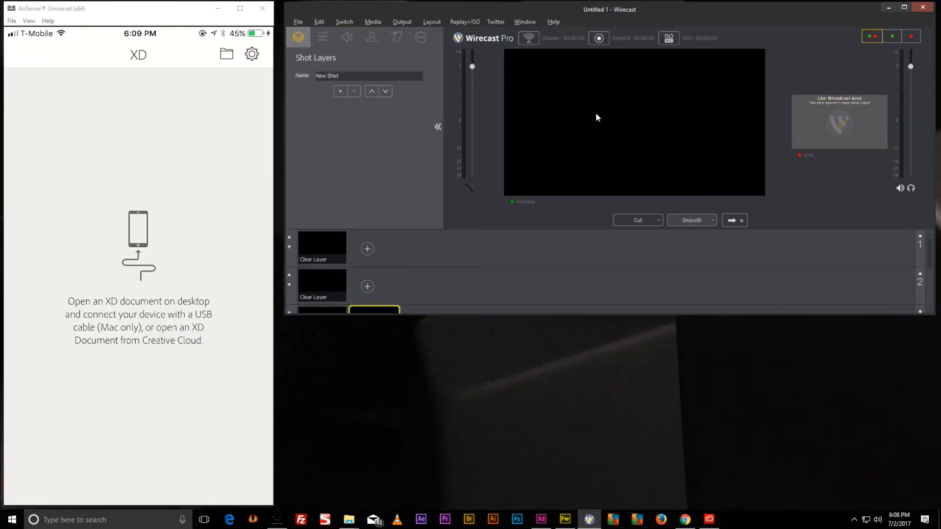
double_click(671, 5)
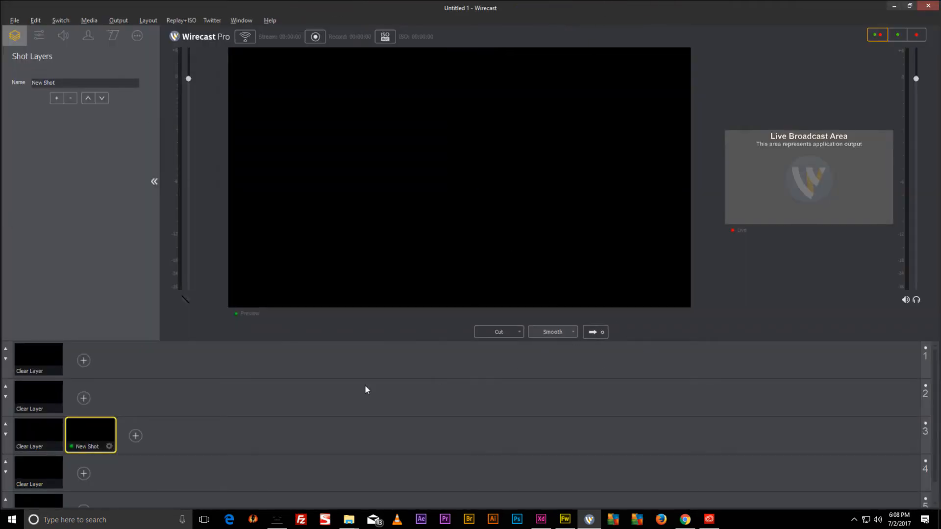
Send the New Shot on layer 3 live and resize the preview and live areas to equal widths.
click(604, 332)
drag(718, 212, 545, 217)
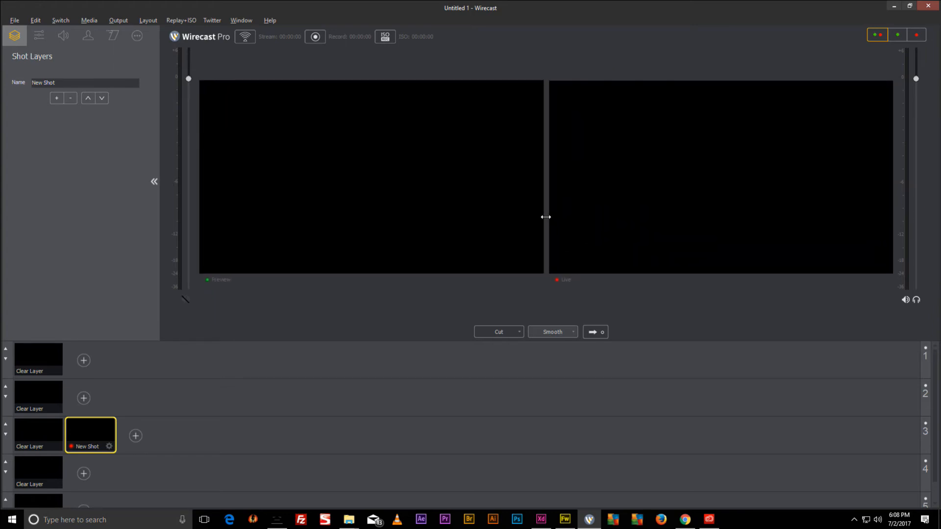
Delete the New Shot from layer 3.
right_click(83, 444)
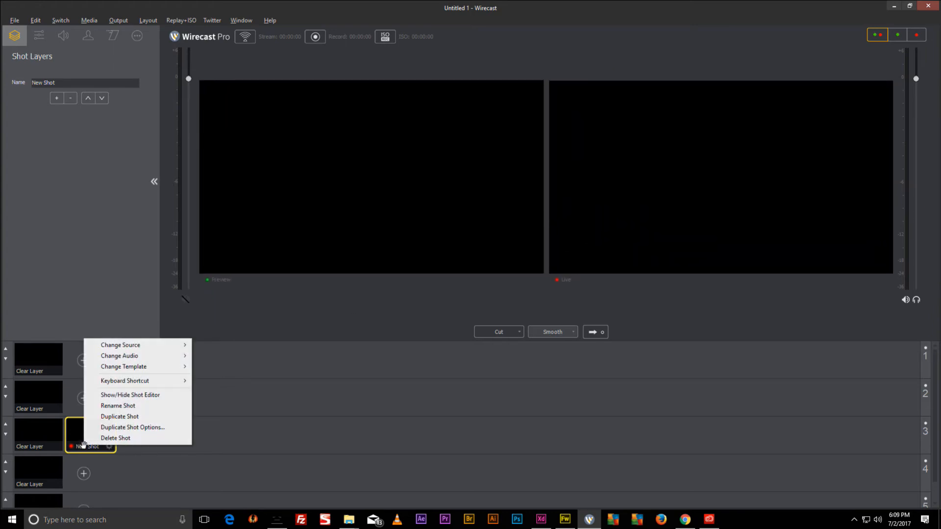
click(115, 438)
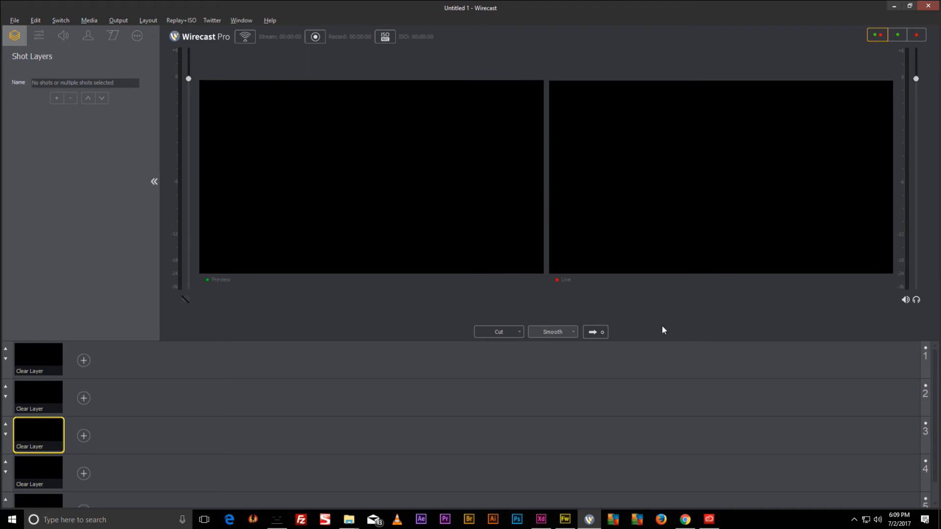
scroll(94, 422, down, 1)
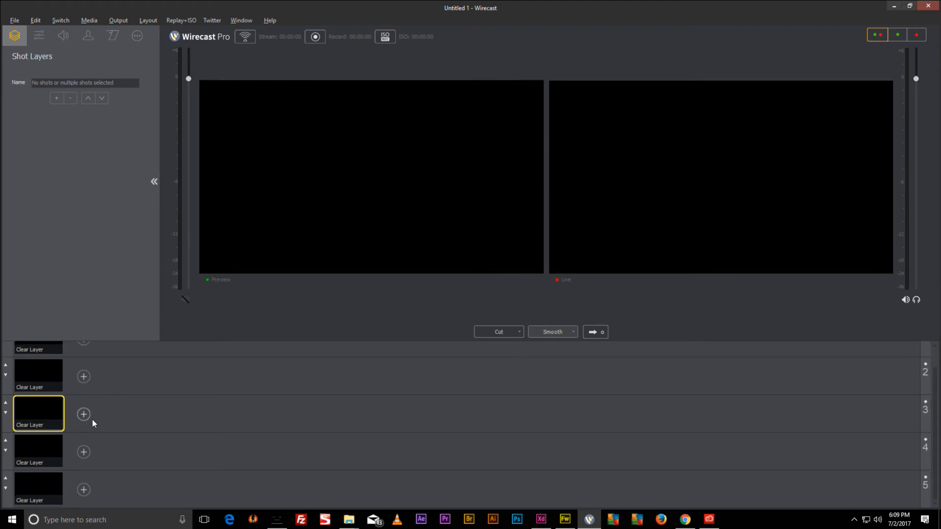
click(85, 488)
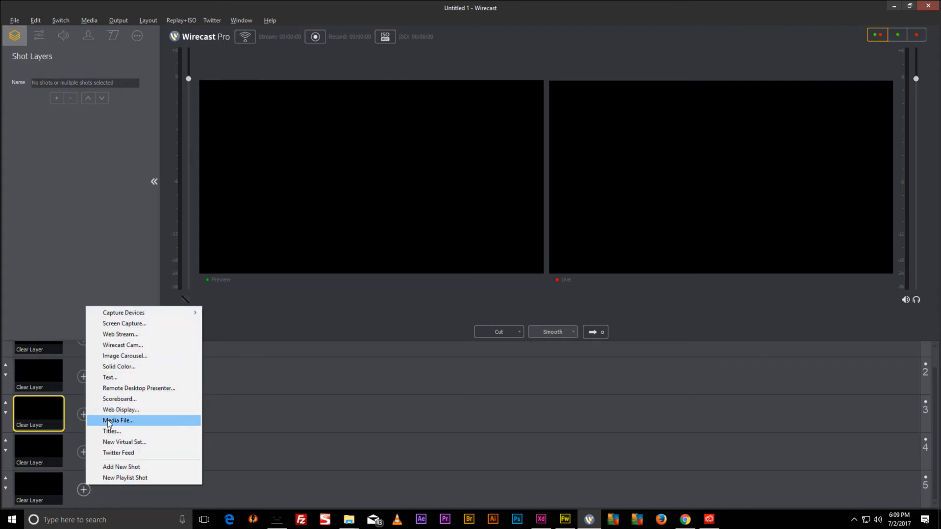
click(73, 381)
scroll(104, 374, up, 1)
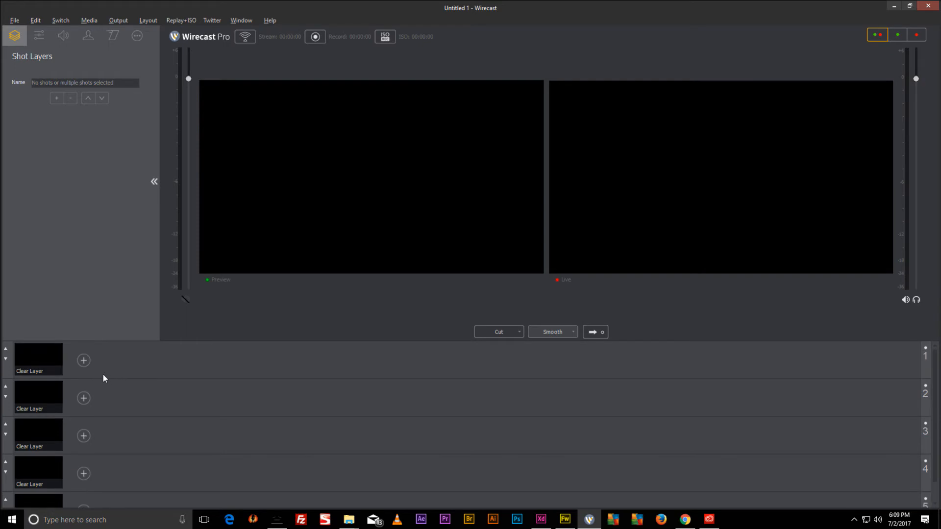
Add the media file phone in hand2.fw.png from the HI APP Assets folder on the Desktop as a shot on layer 2.
click(83, 398)
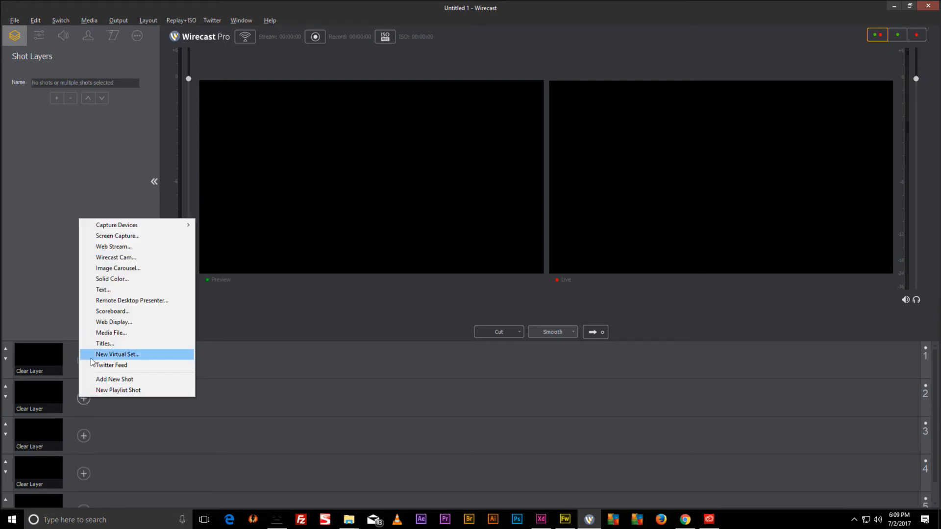
click(132, 332)
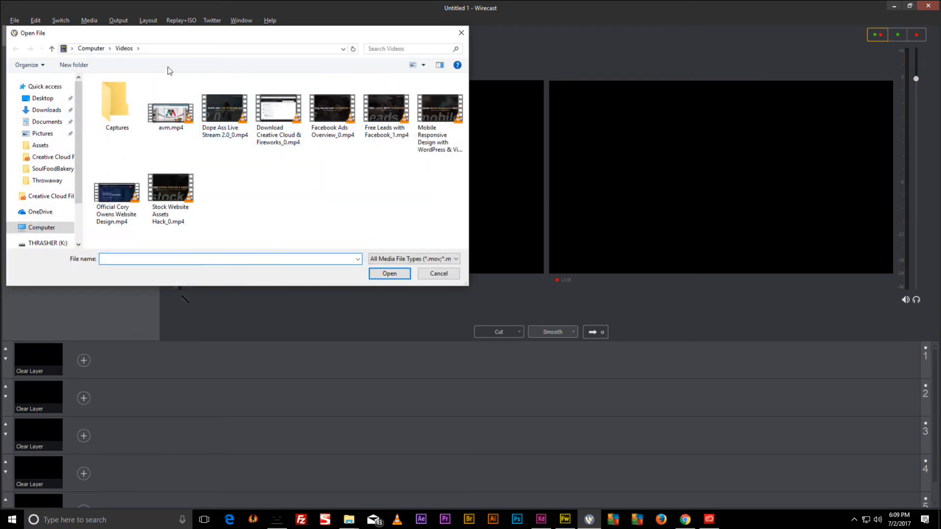
click(104, 50)
double_click(129, 104)
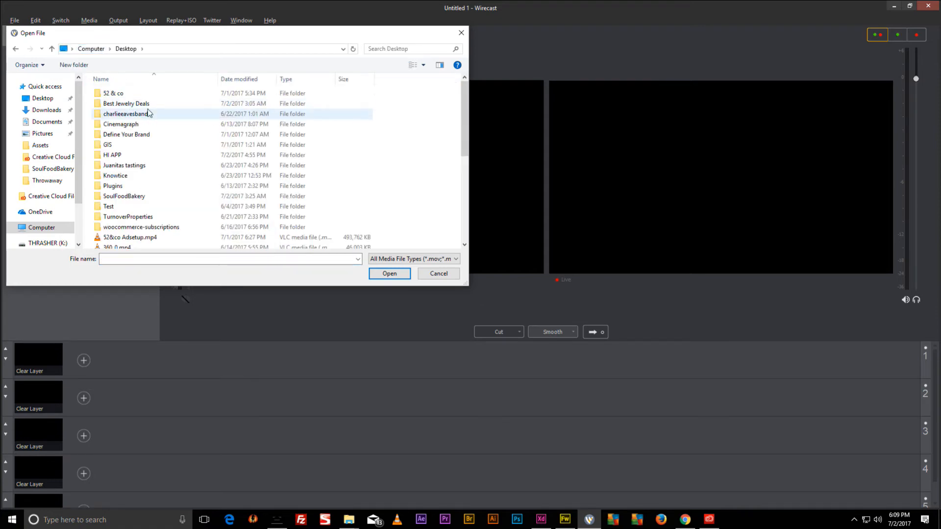
double_click(113, 155)
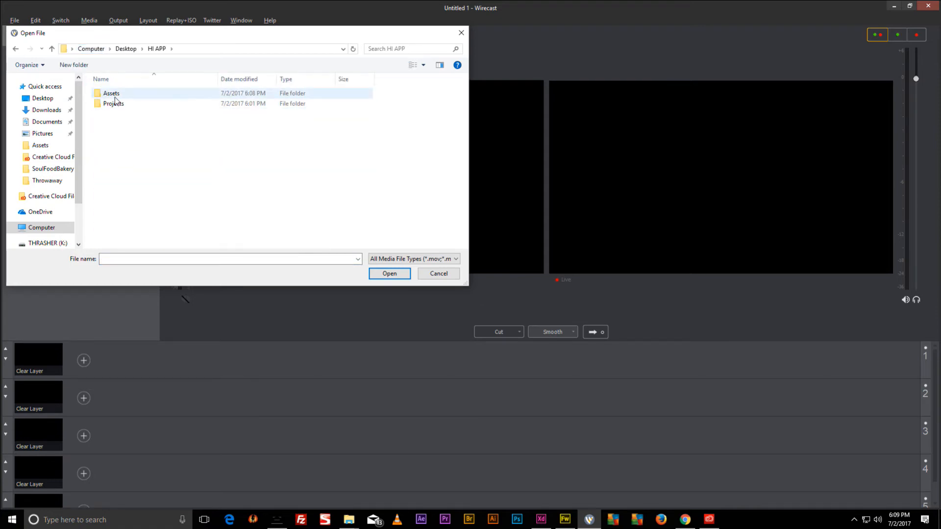
double_click(114, 95)
double_click(277, 102)
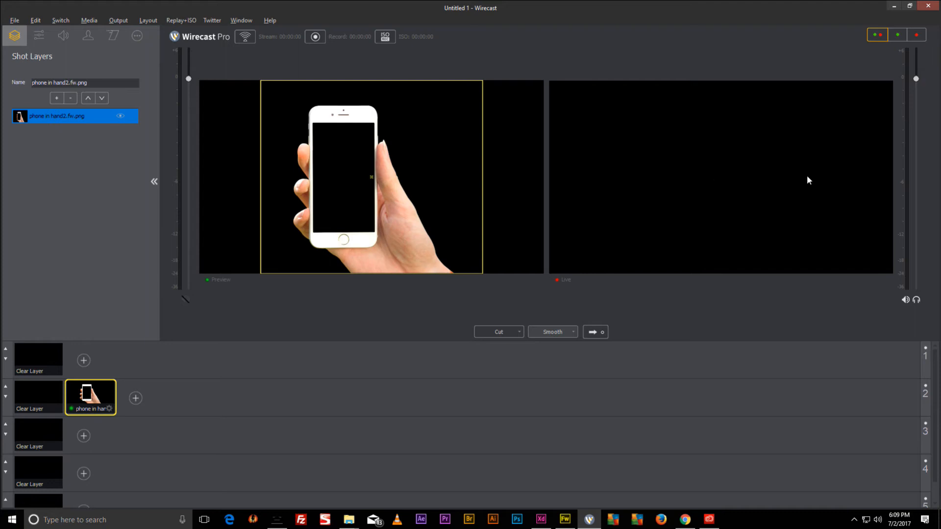
Start adding a screen capture source to the phone-in-hand shot, with Show Cursor turned off and 30 fps.
click(86, 440)
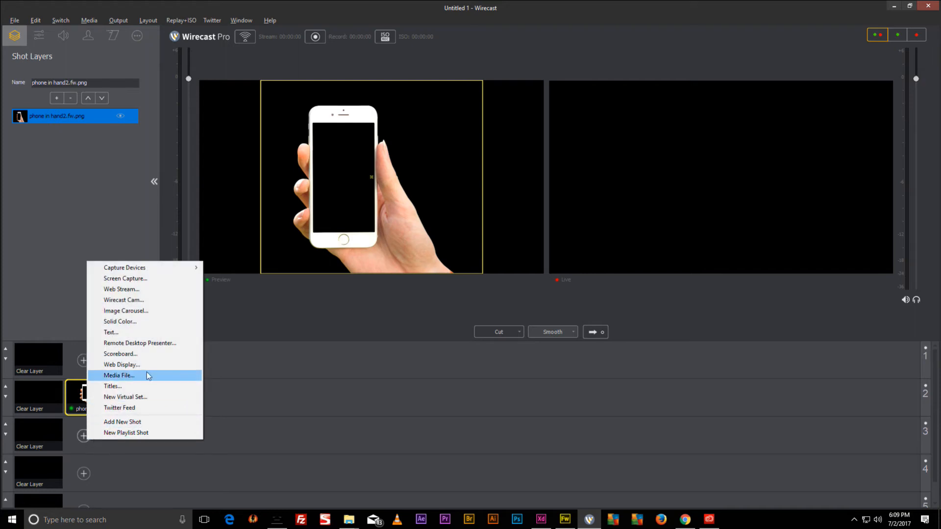
click(57, 397)
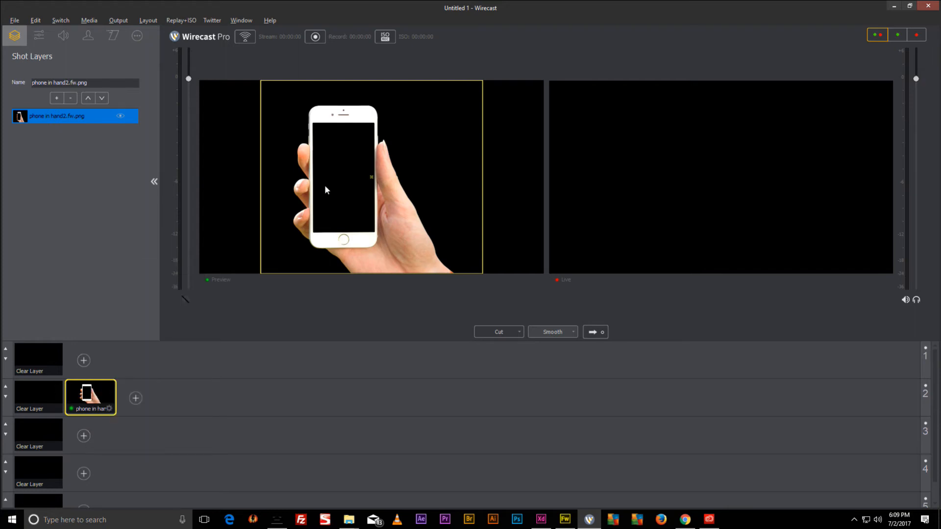
click(55, 99)
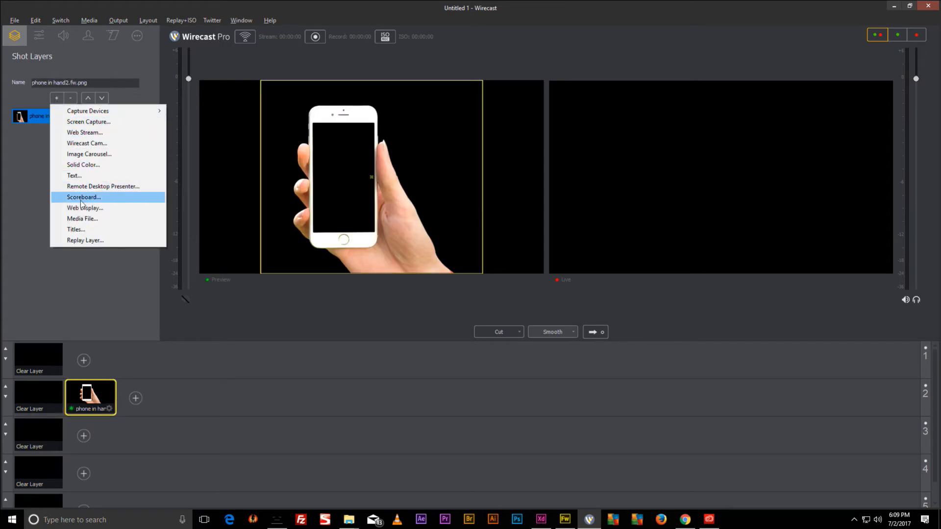
click(89, 122)
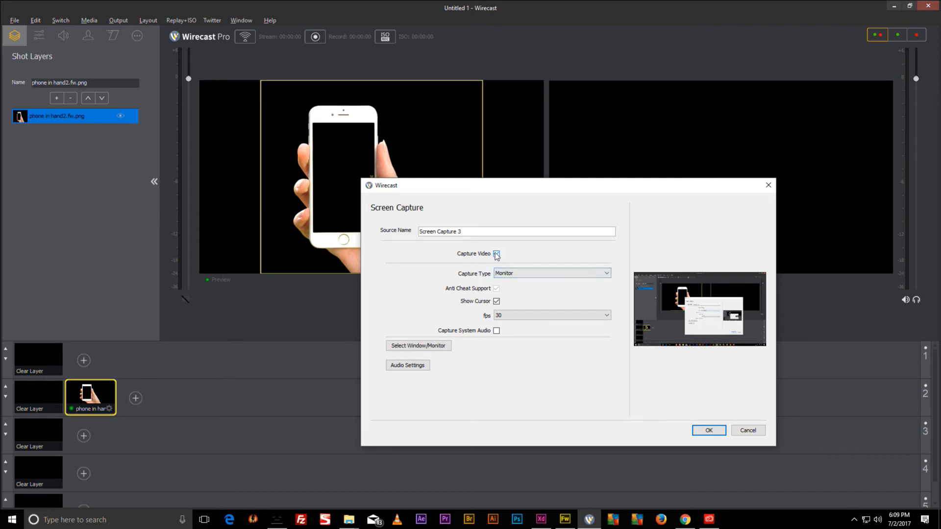
click(496, 301)
click(506, 317)
click(409, 288)
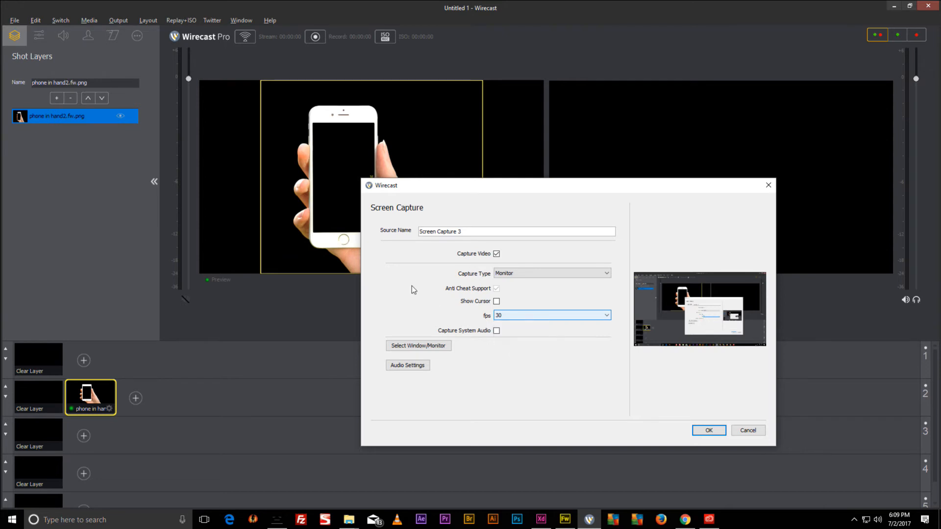
Set the capture type to Window, choose the AirServer.exe application's window, and add the source to the shot.
click(525, 274)
click(529, 293)
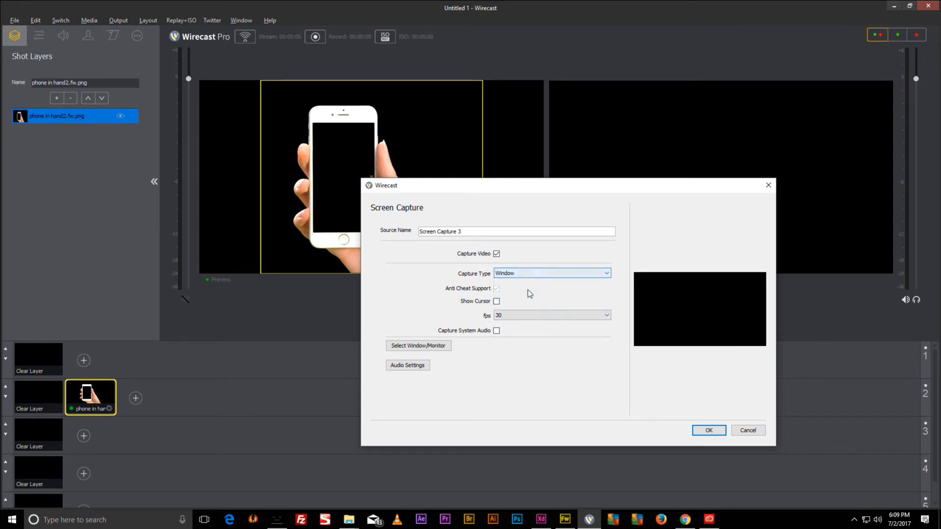
click(421, 346)
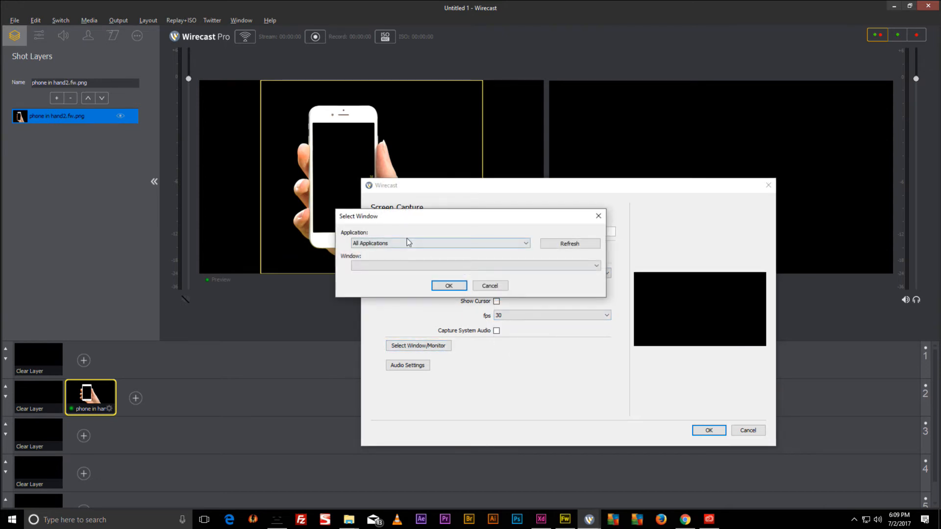
click(409, 241)
click(375, 256)
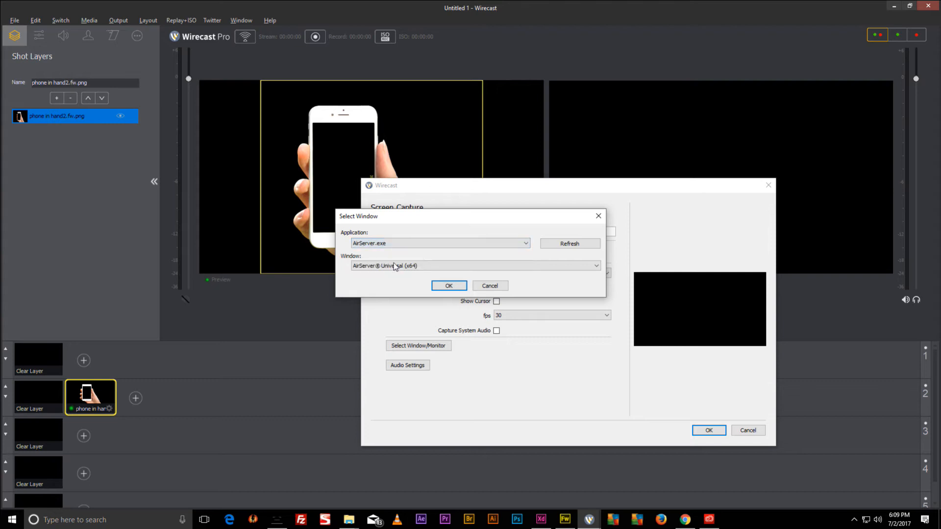
click(441, 283)
click(701, 430)
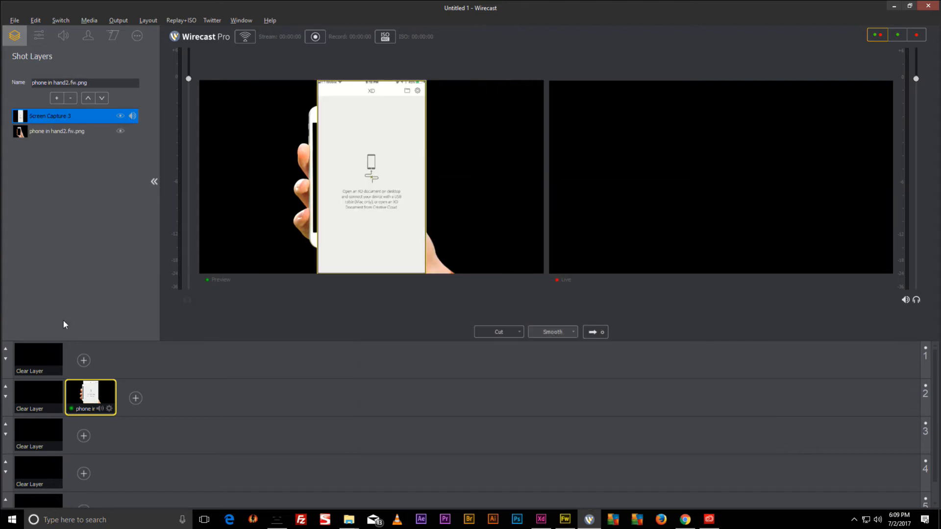
Move the screen capture layer beneath the phone image and center it behind the phone's transparent screen.
click(102, 99)
drag(409, 146, 383, 152)
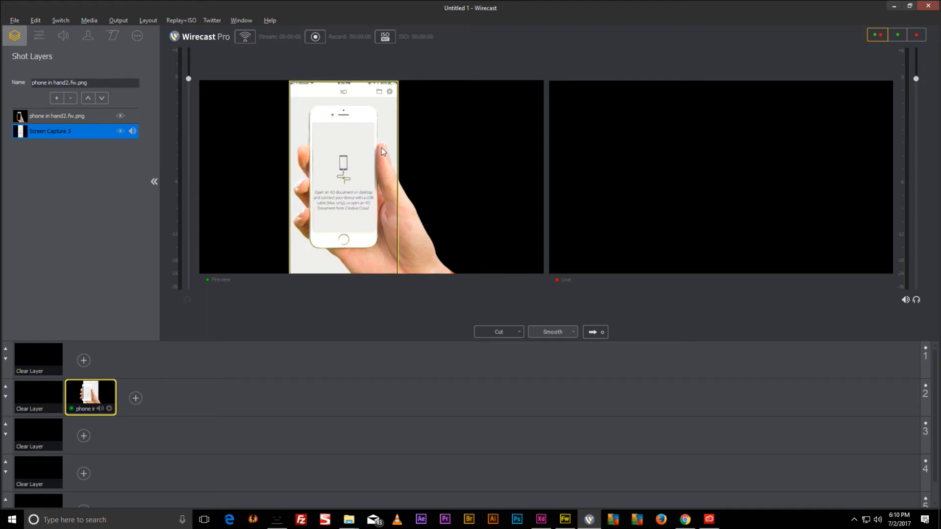
Scale the screen capture layer down to 44% and enlarge the preview area.
click(40, 36)
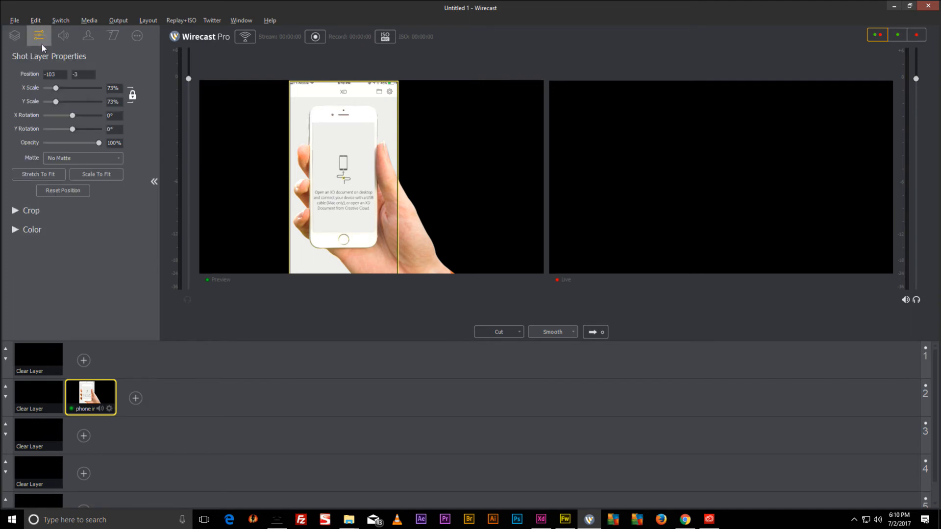
drag(55, 88, 52, 88)
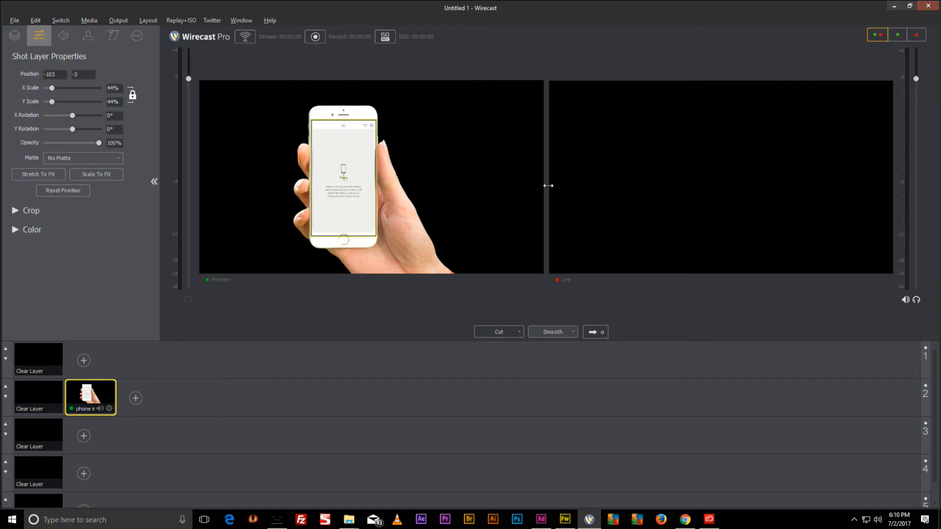
drag(548, 186, 692, 206)
drag(431, 340, 431, 401)
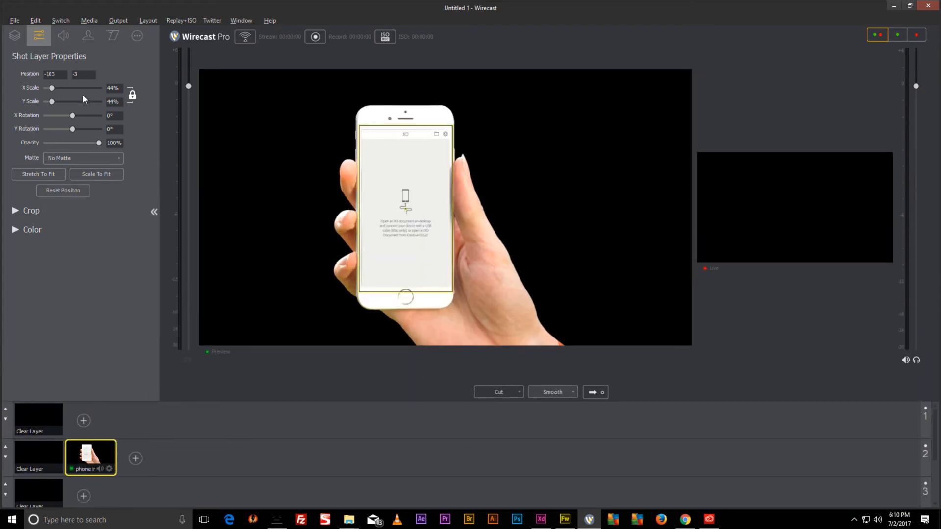
Set the screen capture's X and Y scale to 42%, check its fit in the phone's screen, and deselect it.
drag(51, 87, 51, 87)
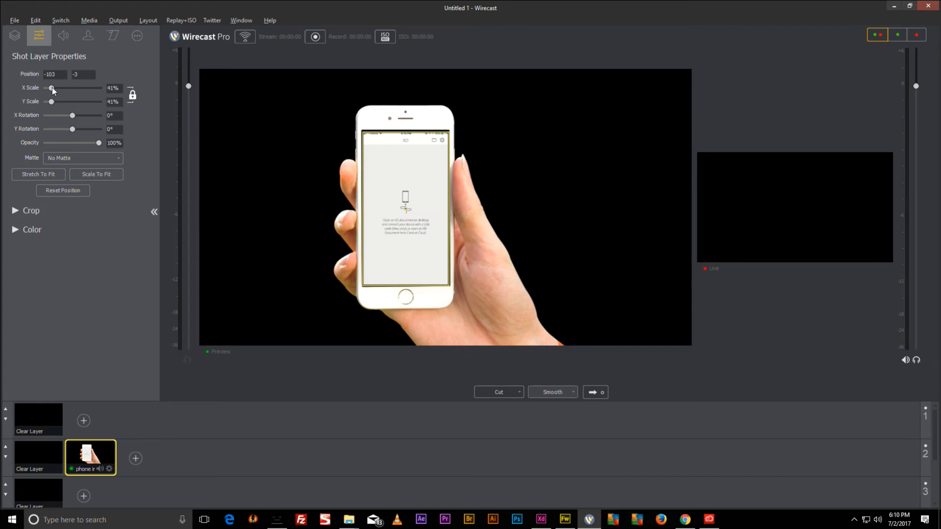
text(24)
key(Return)
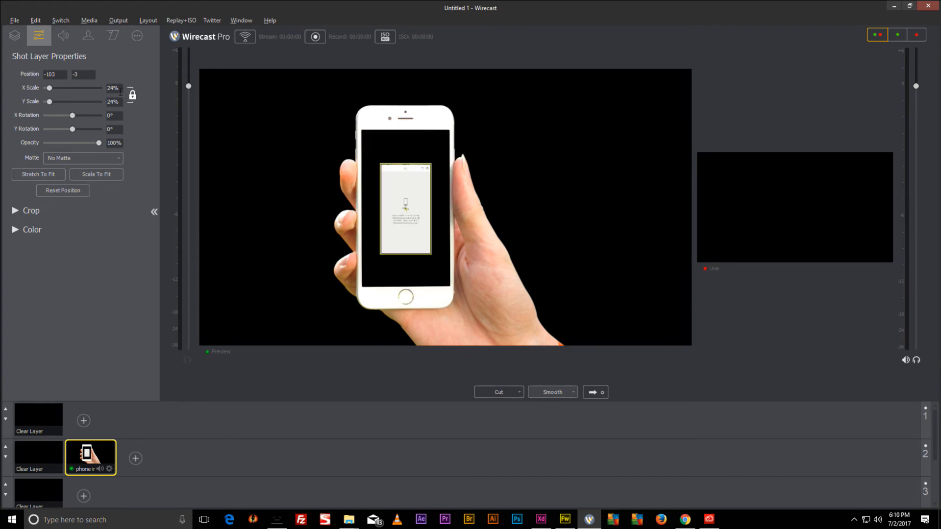
text(42)
key(Return)
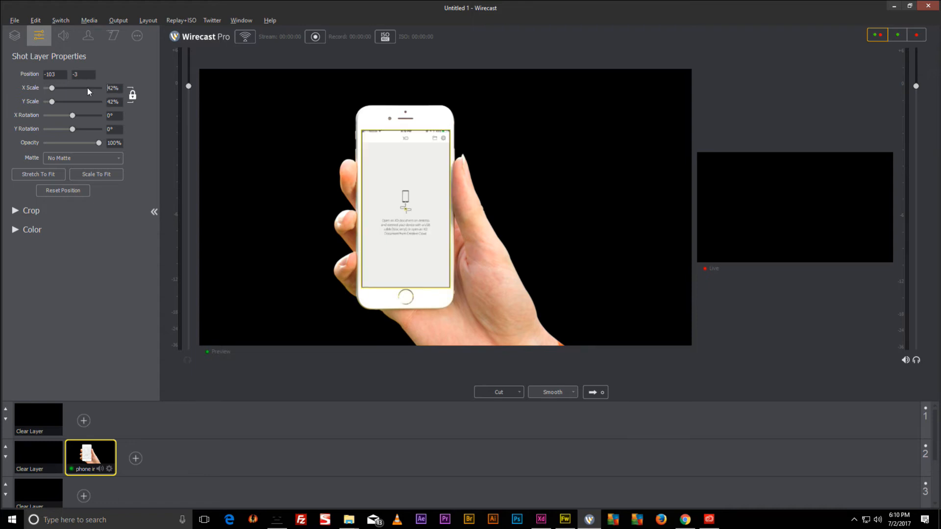
click(552, 144)
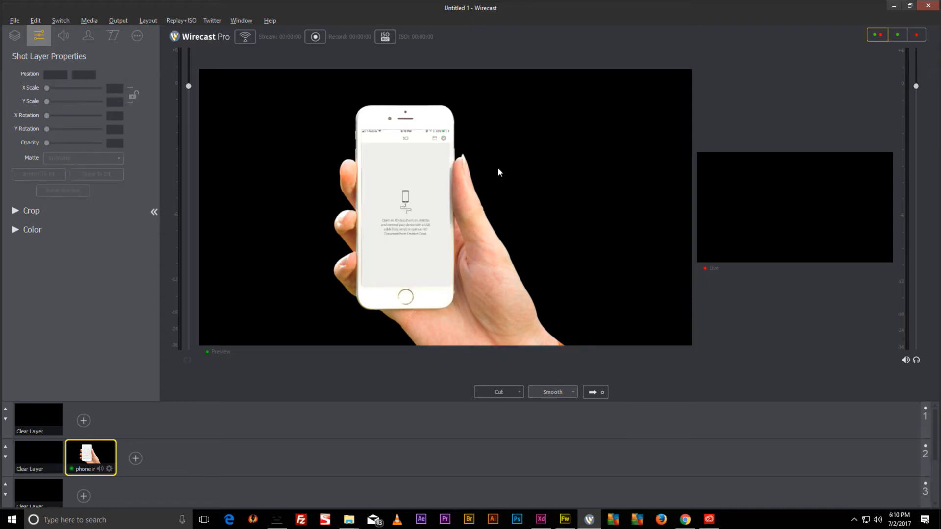
click(418, 180)
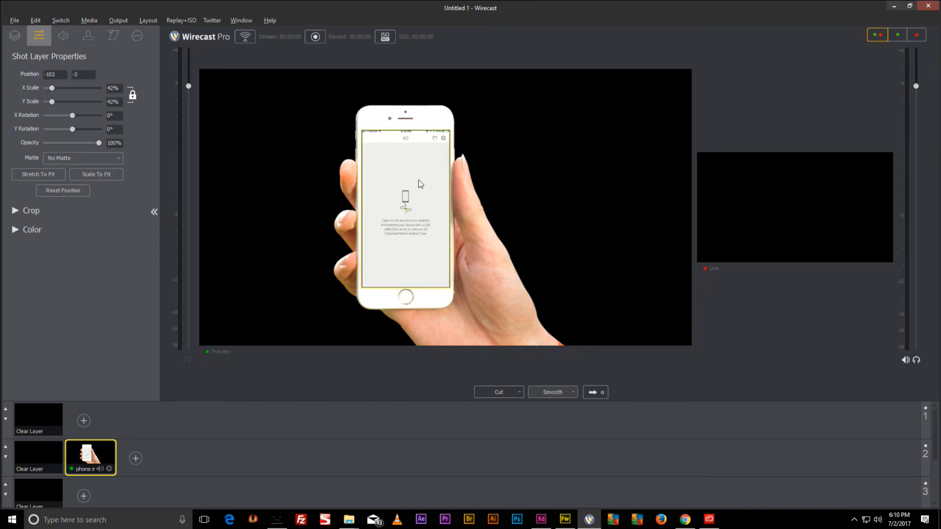
click(529, 150)
click(389, 172)
click(488, 151)
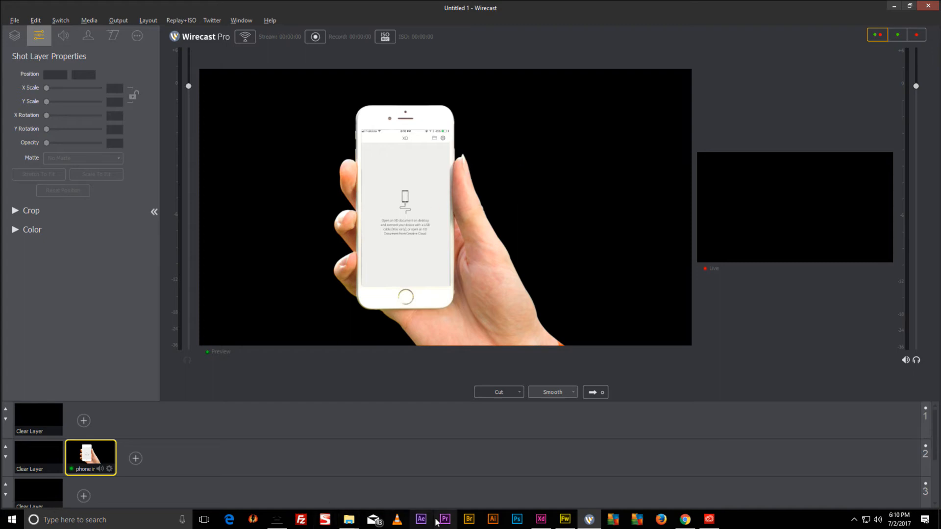
Switch to Fireworks, view phone in hand2.fw.png at 100%, and toggle the green rectangle off and on to inspect the original phone screen.
click(565, 519)
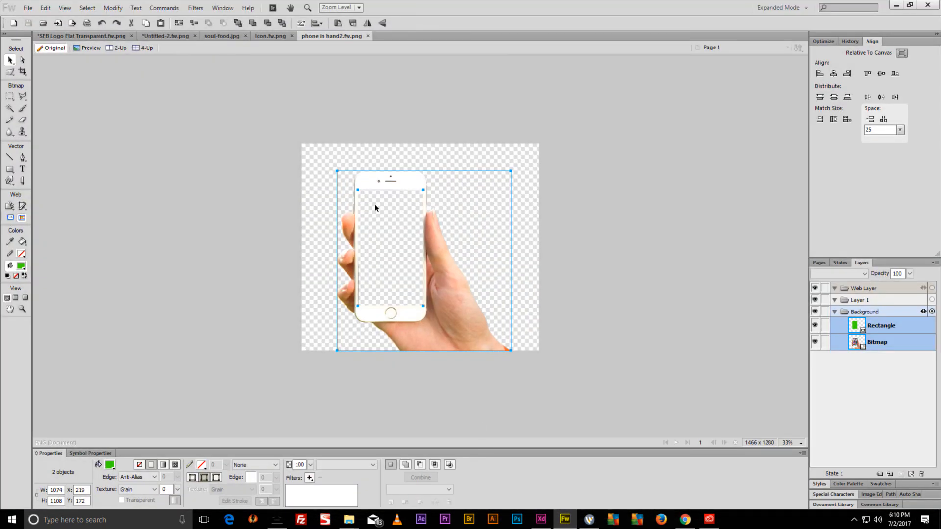
key(ctrl+1)
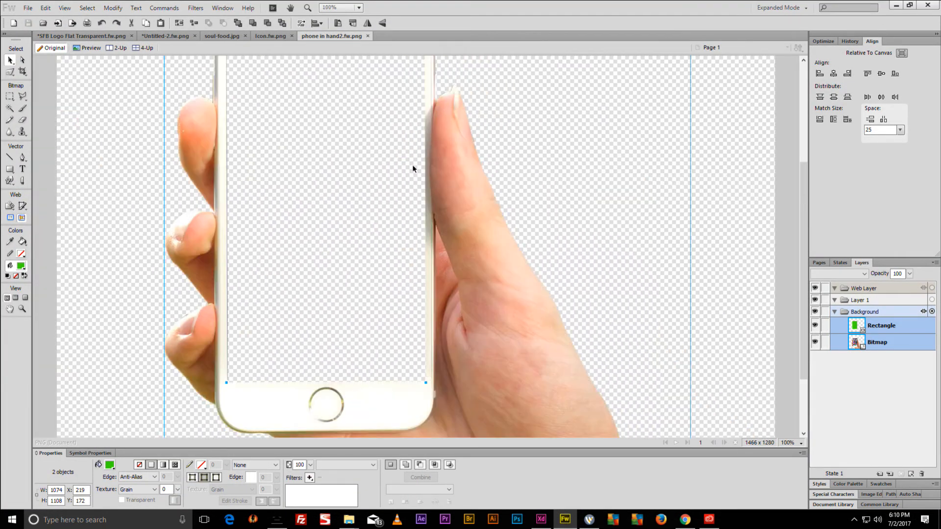
click(814, 326)
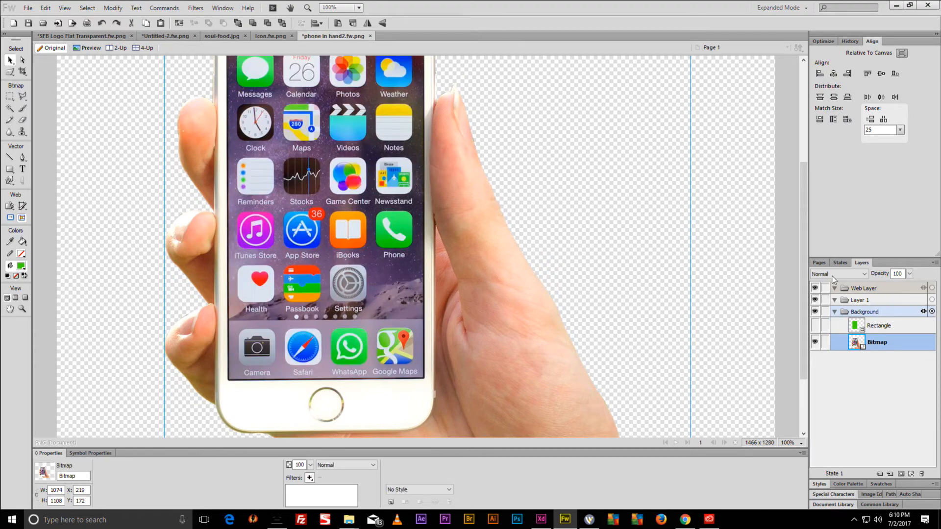
click(814, 326)
click(413, 234)
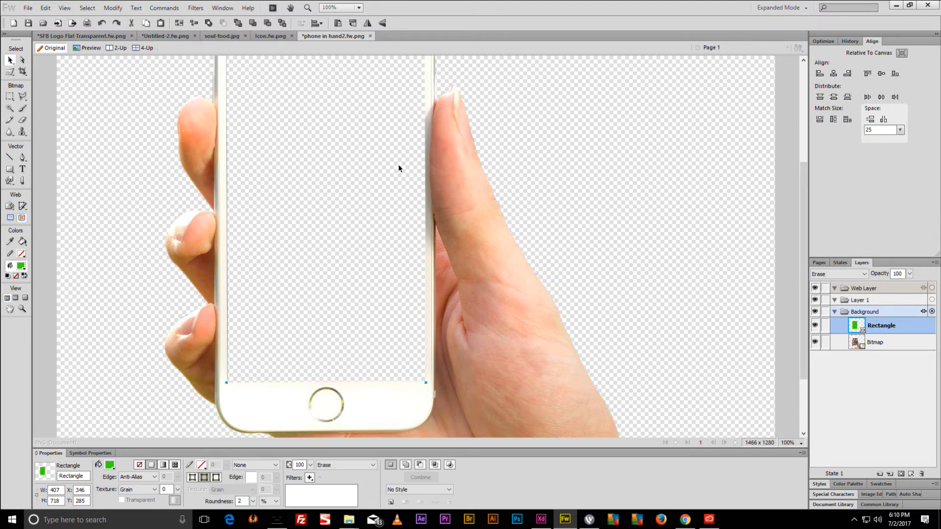
Draw a closed curved shape with the Pen tool along the phone's edge beside the thumb, about 51 by 285 px.
click(22, 157)
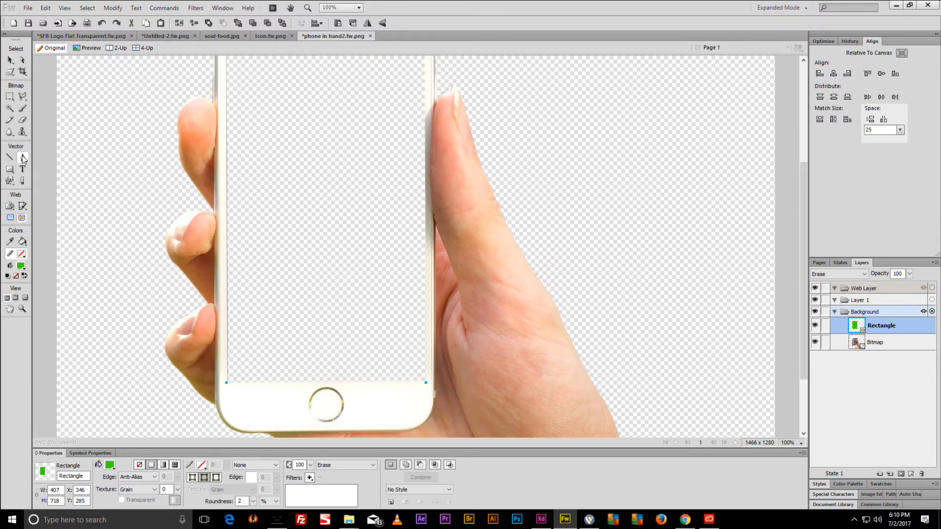
click(426, 116)
drag(414, 158, 414, 184)
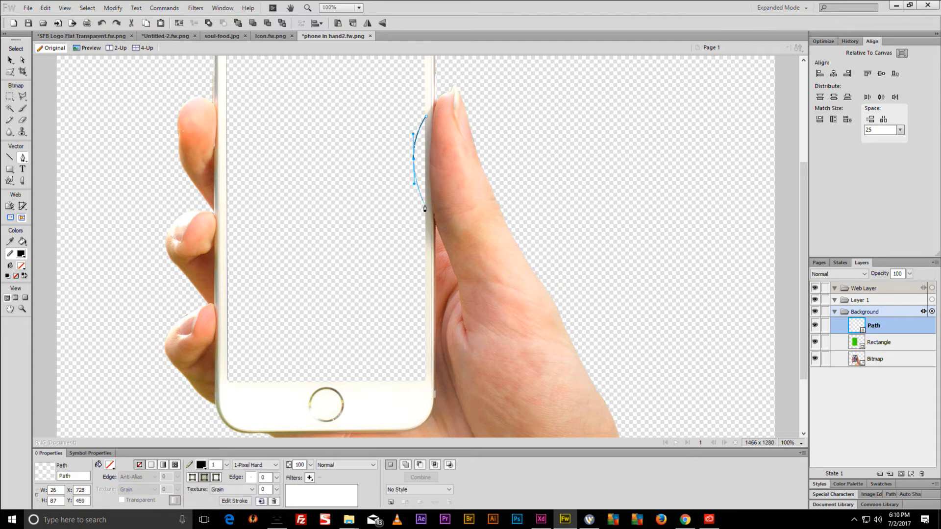
drag(433, 256, 449, 269)
click(427, 120)
key(v)
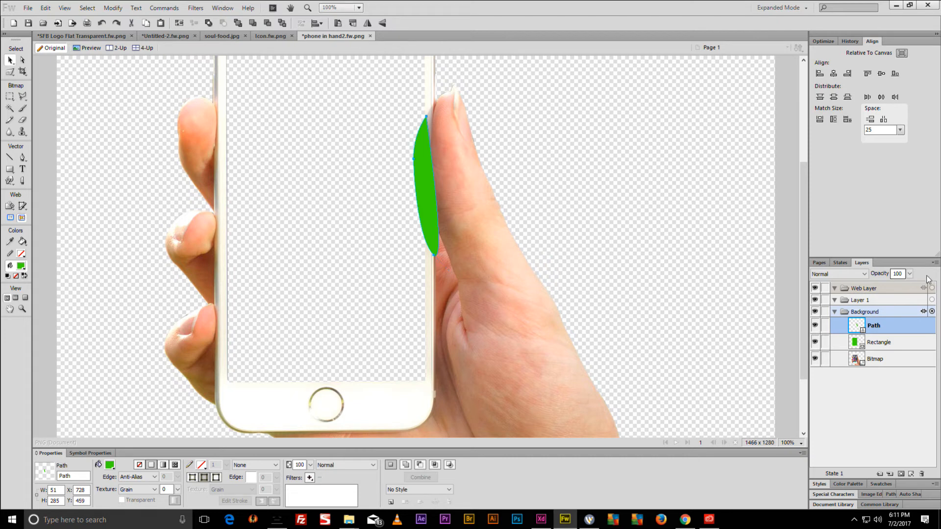
Merge the green rectangle into the hand bitmap and move the curved path beneath the merged bitmap.
click(875, 342)
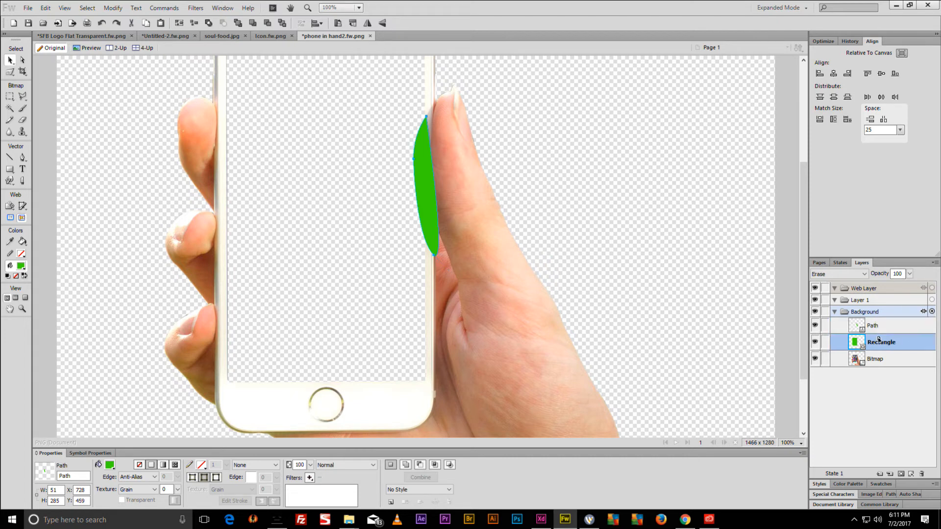
shift+click(879, 359)
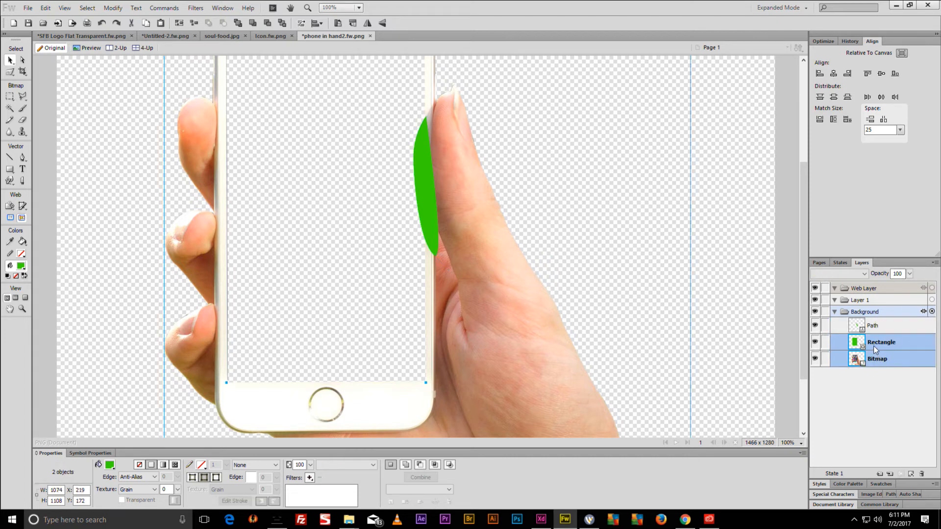
key(ctrl+e)
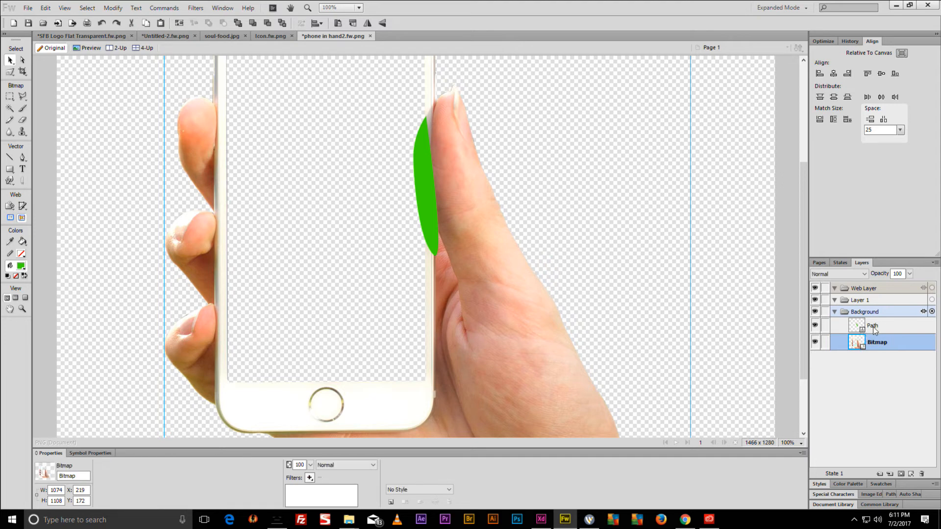
click(879, 326)
drag(887, 329, 883, 347)
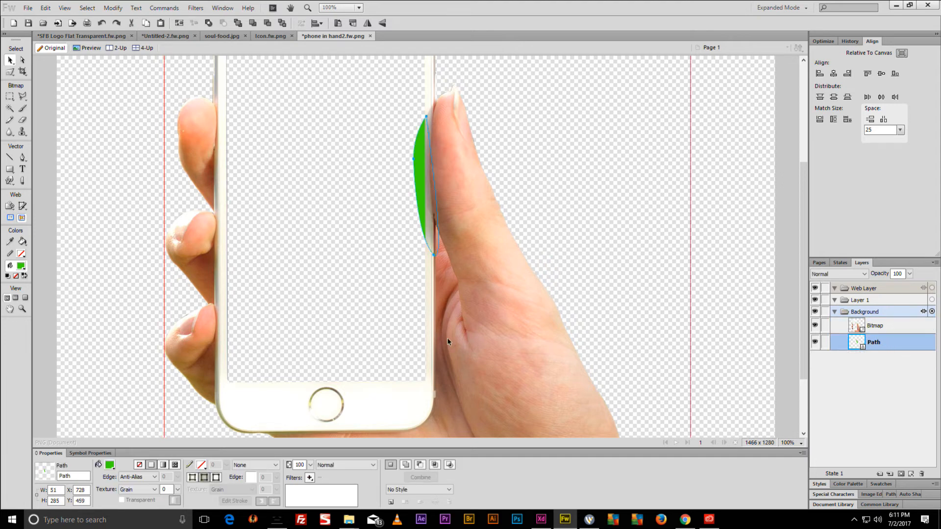
Fill the curved path with black, feather its edge by 10, reduce its opacity to 22, and deselect it.
click(110, 464)
click(126, 393)
click(142, 477)
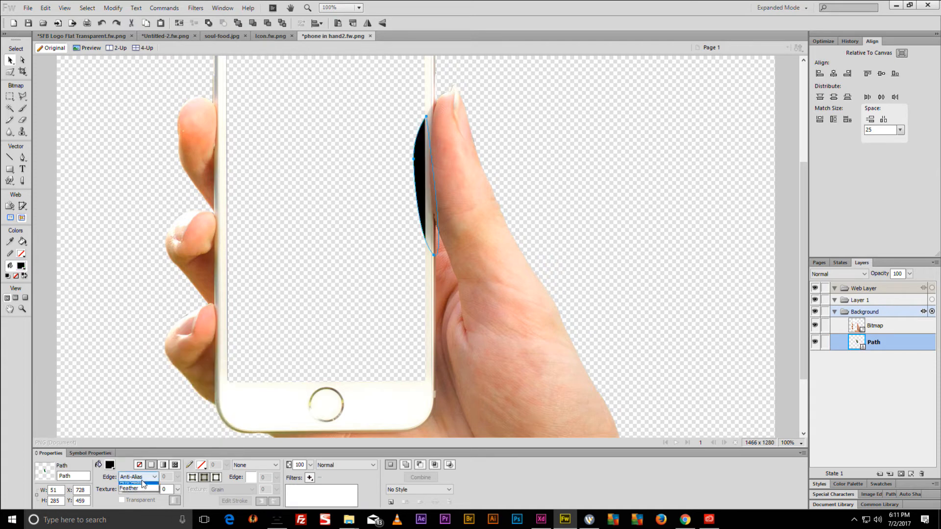
click(133, 499)
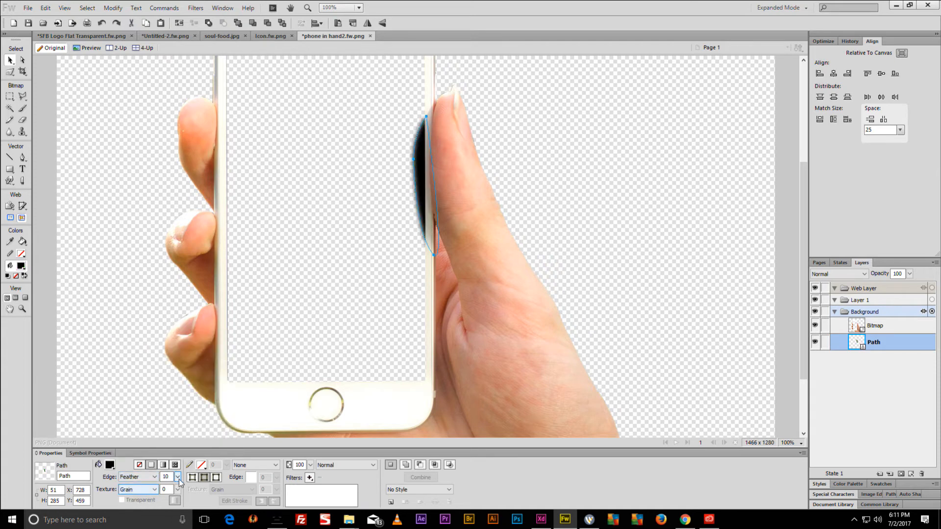
mouse_move(310, 465)
mouse_down()
mouse_move(316, 451)
mouse_move(310, 480)
mouse_up()
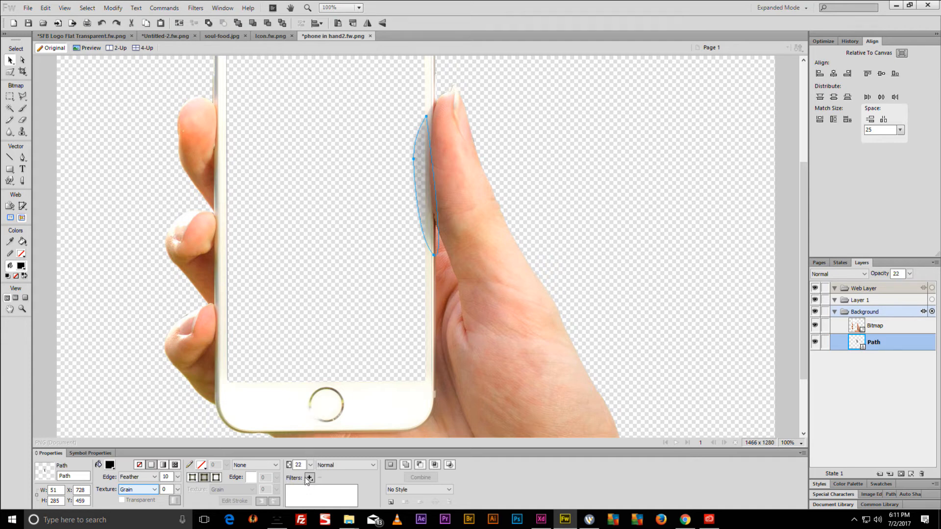
click(596, 181)
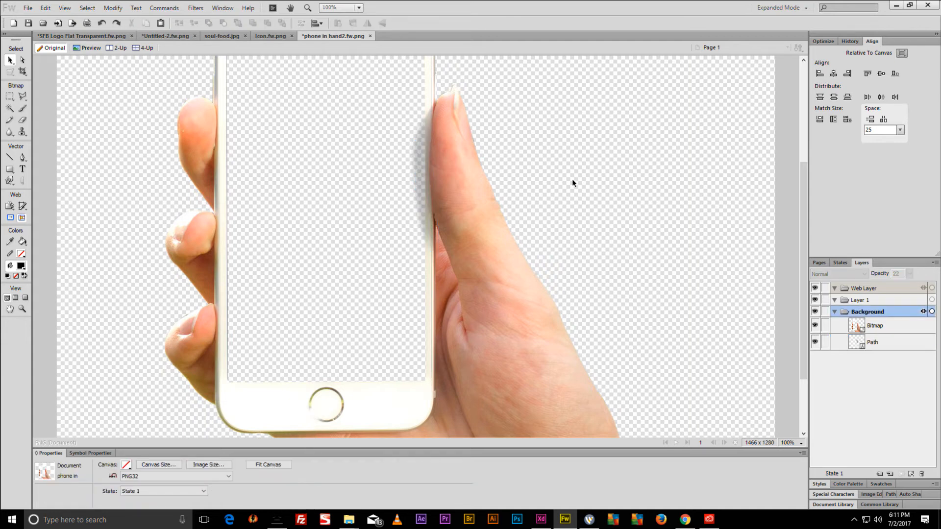
Set the shadow path's opacity to 20, save the image, and switch back to Wirecast to check it.
click(420, 203)
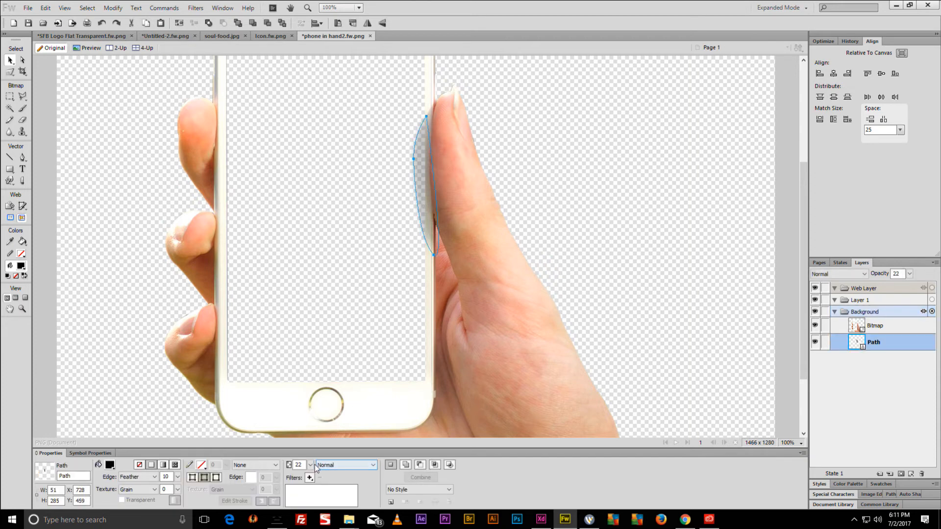
mouse_move(310, 465)
mouse_down()
mouse_move(313, 479)
mouse_move(310, 462)
mouse_up()
key(ctrl+s)
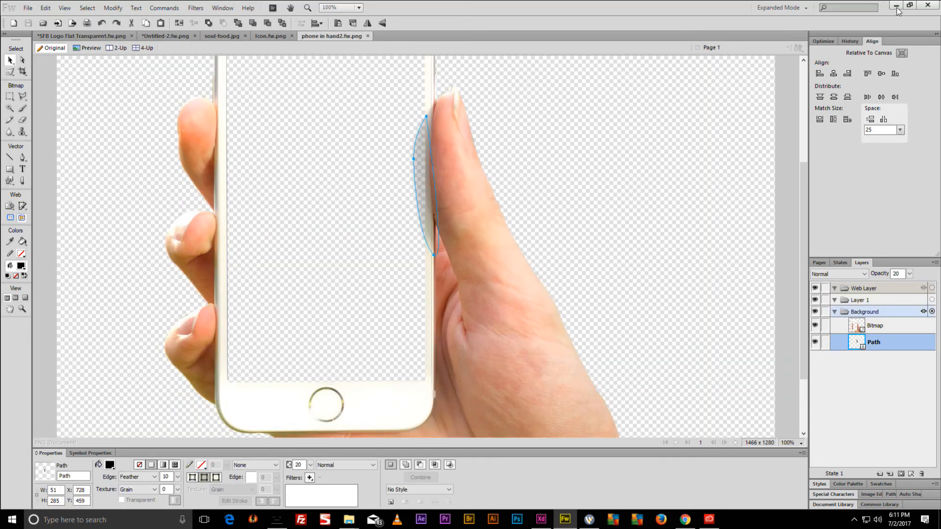
click(896, 6)
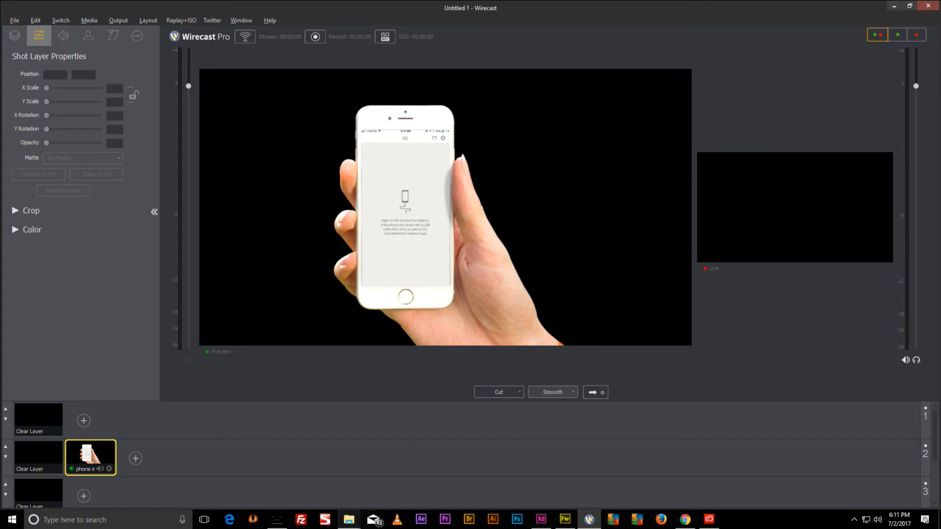
Switch to Fireworks, reduce the shadow path's opacity to 10, save the image, and return to Wirecast.
click(564, 519)
drag(832, 6, 718, 32)
scroll(634, 152, right, 5)
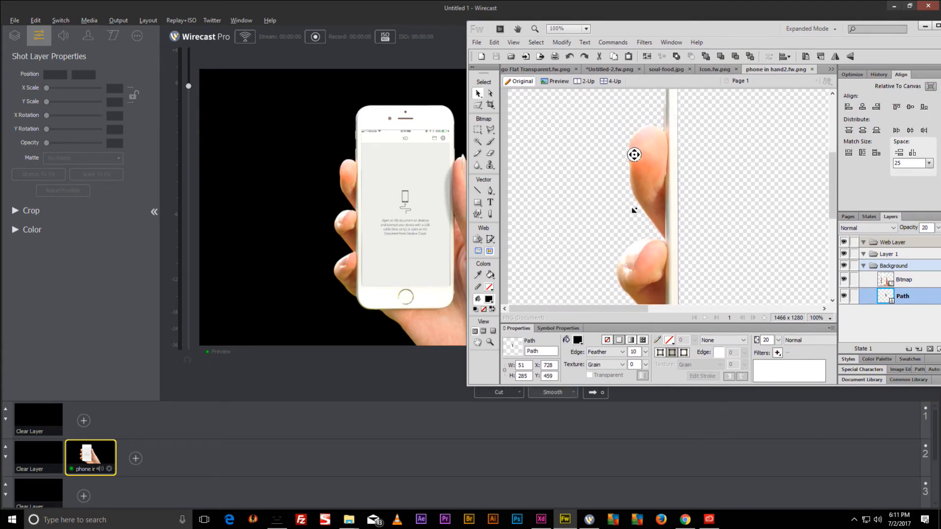
scroll(634, 154, right, 3)
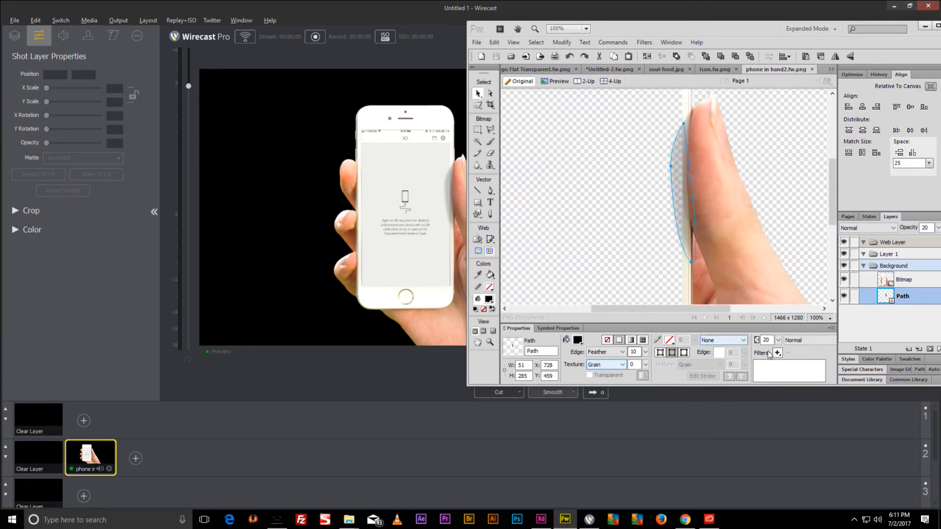
drag(777, 340, 781, 346)
key(ctrl+s)
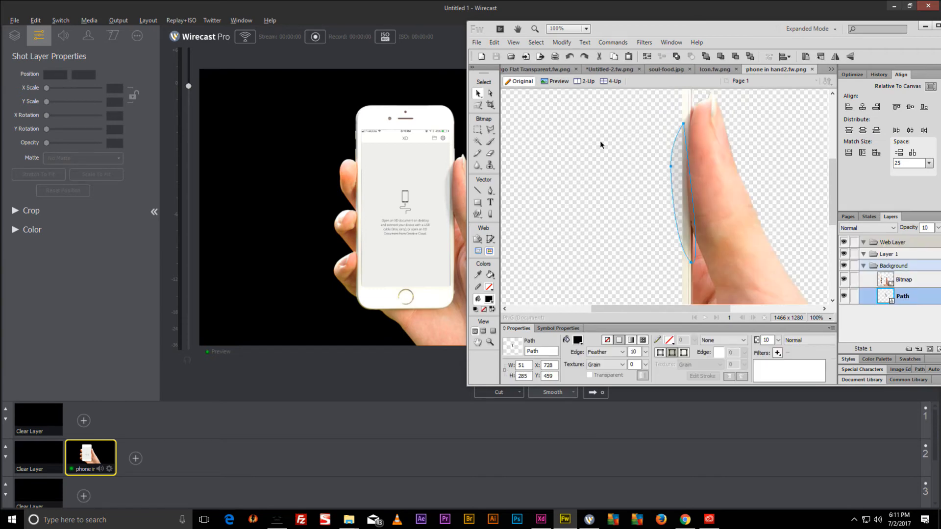
click(925, 25)
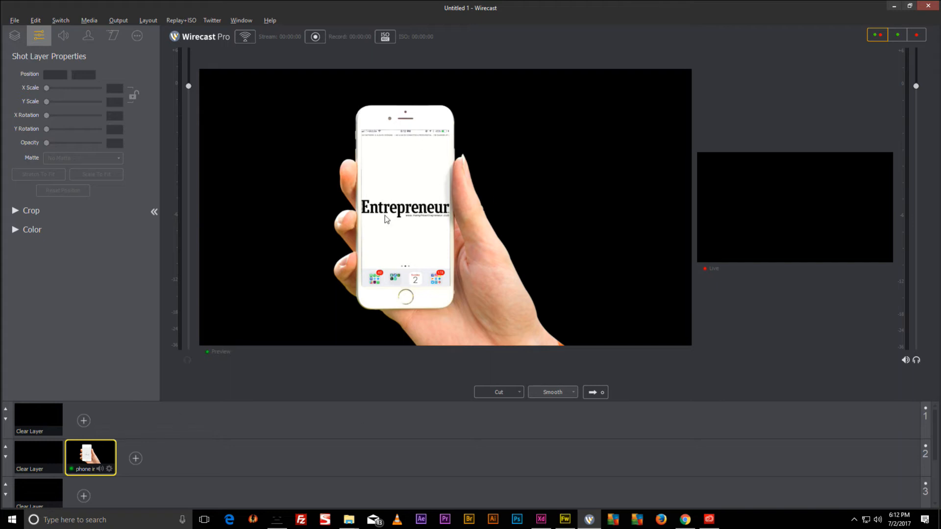
Set both phone shot layers to build in From Bottom with Decelerate In and build out To Bottom with Accelerate Out.
click(100, 442)
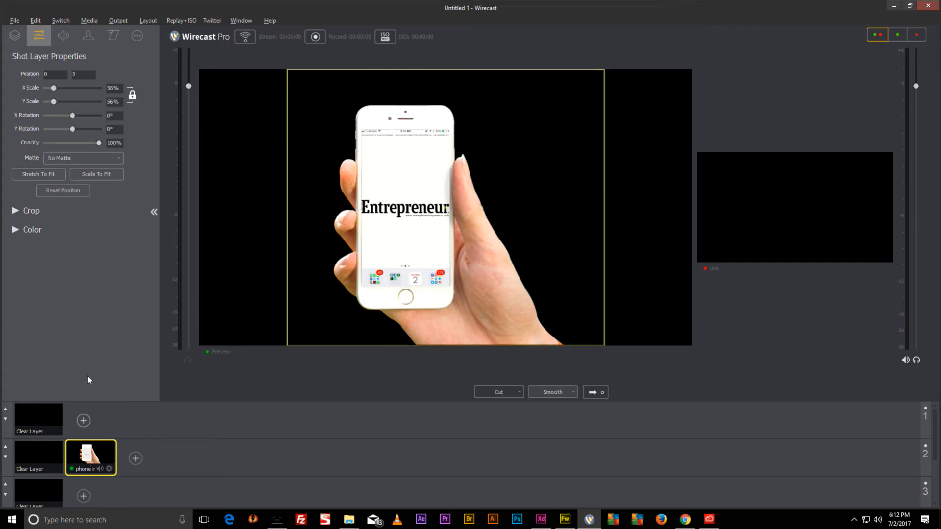
click(14, 35)
ctrl+click(48, 138)
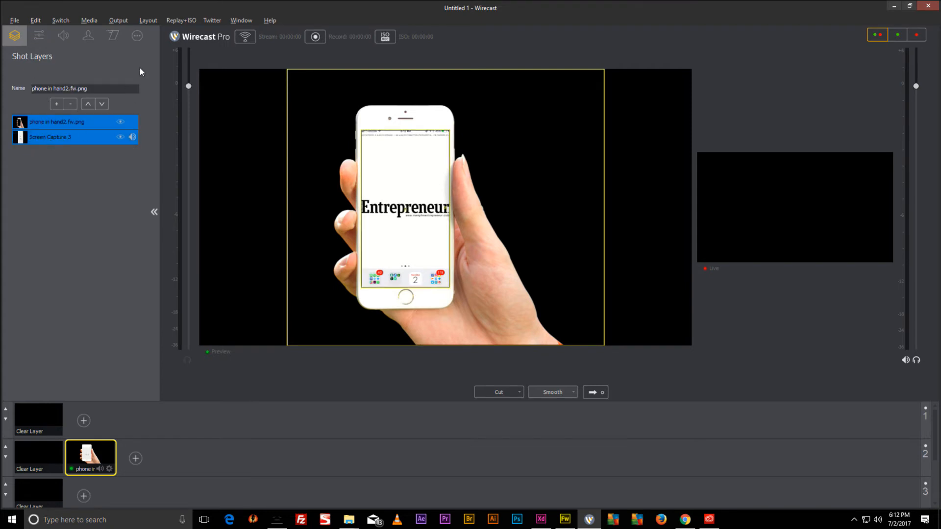
click(113, 37)
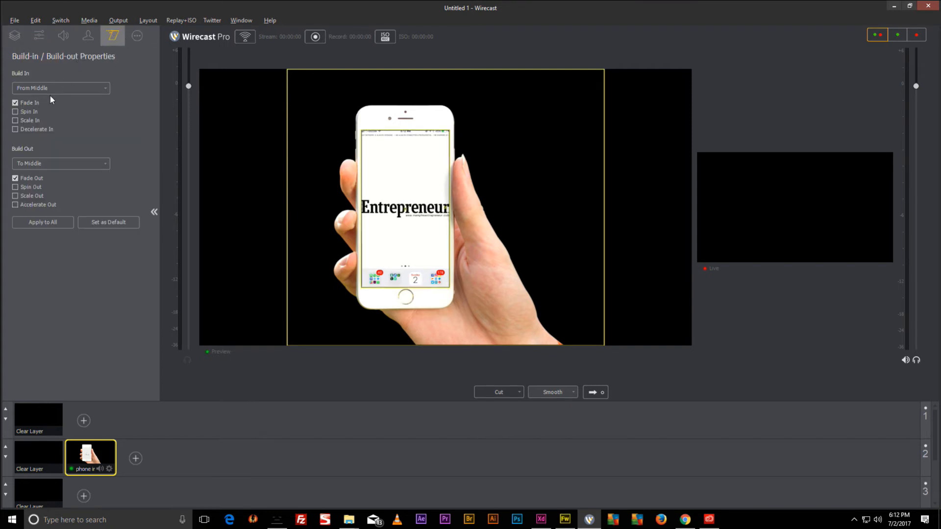
click(43, 89)
click(39, 134)
click(41, 165)
click(41, 208)
Enlarge the live view, send the phone shot live, and clear its layer to test both build animations.
click(53, 462)
click(97, 451)
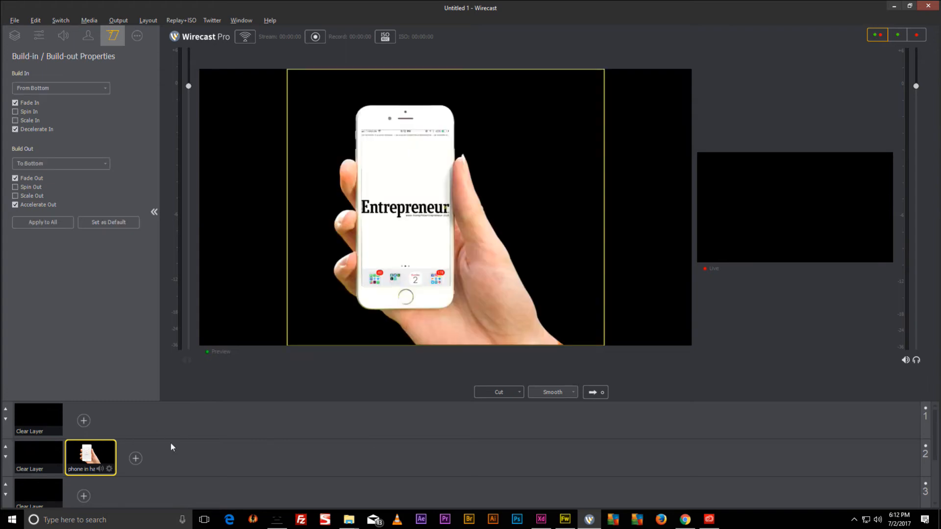
drag(695, 226, 185, 201)
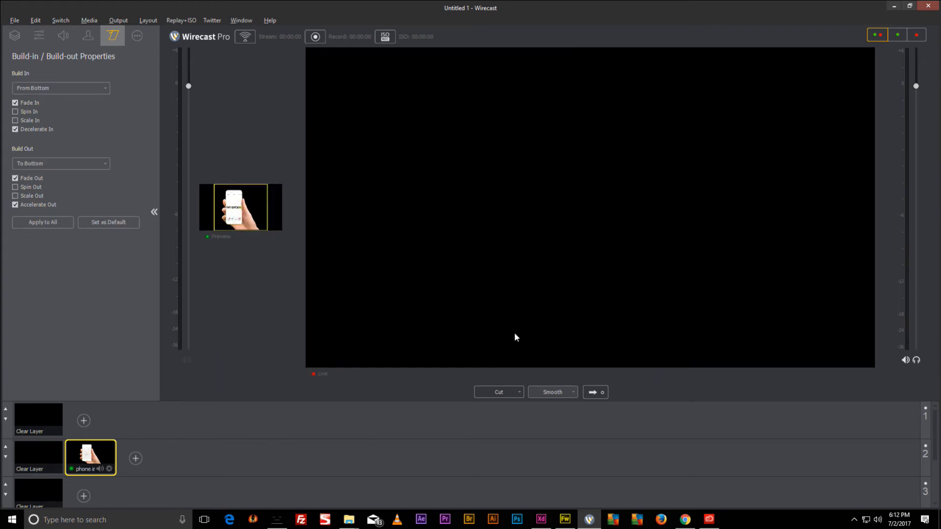
click(593, 393)
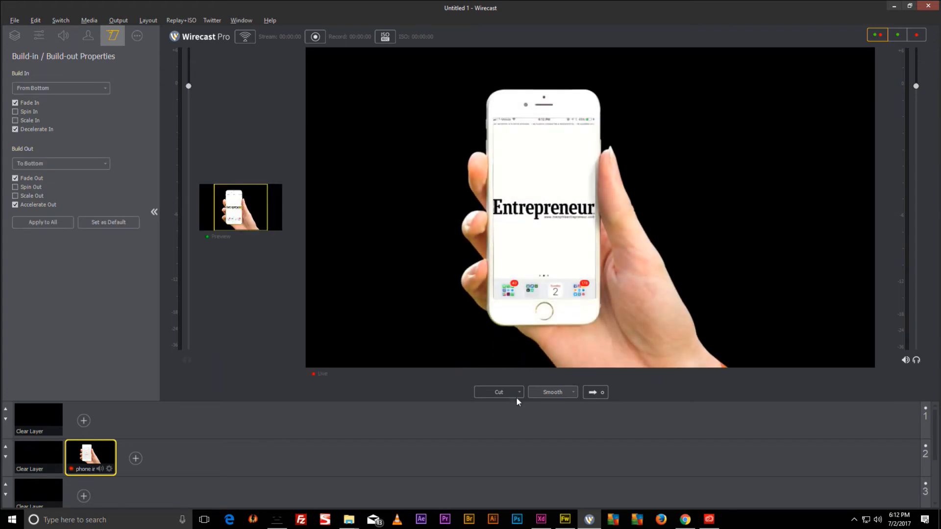
click(44, 450)
click(607, 393)
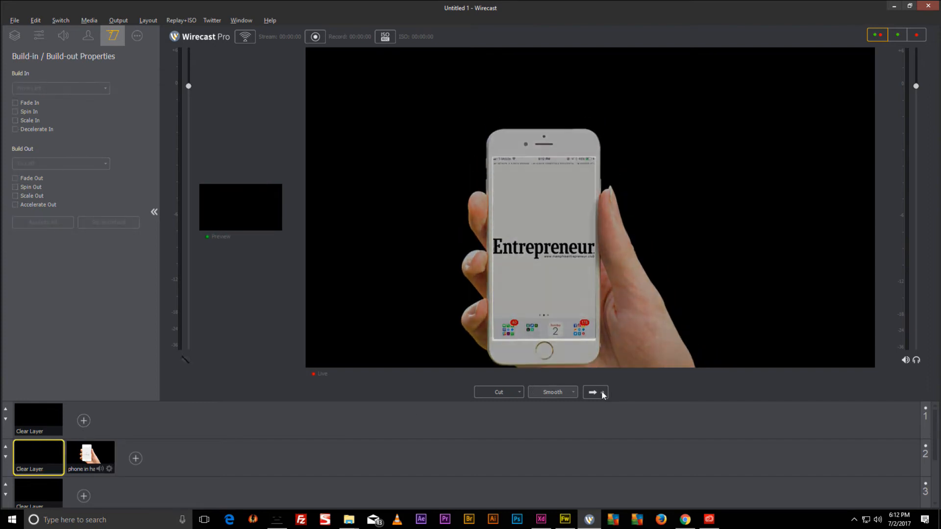
Add the media file Diamond-Background-02.mp4 from the Stock > Video > Loops folder on Projects (P:) to master layer 3.
click(83, 496)
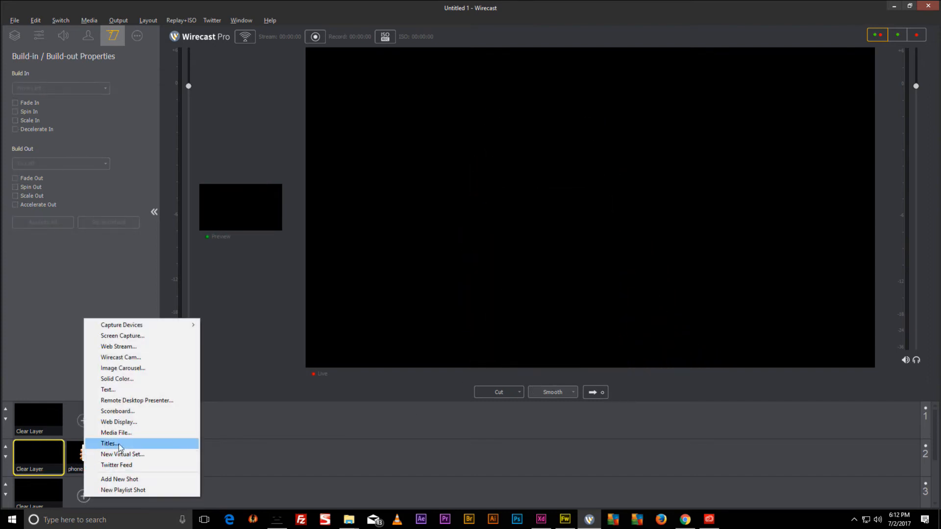
click(130, 434)
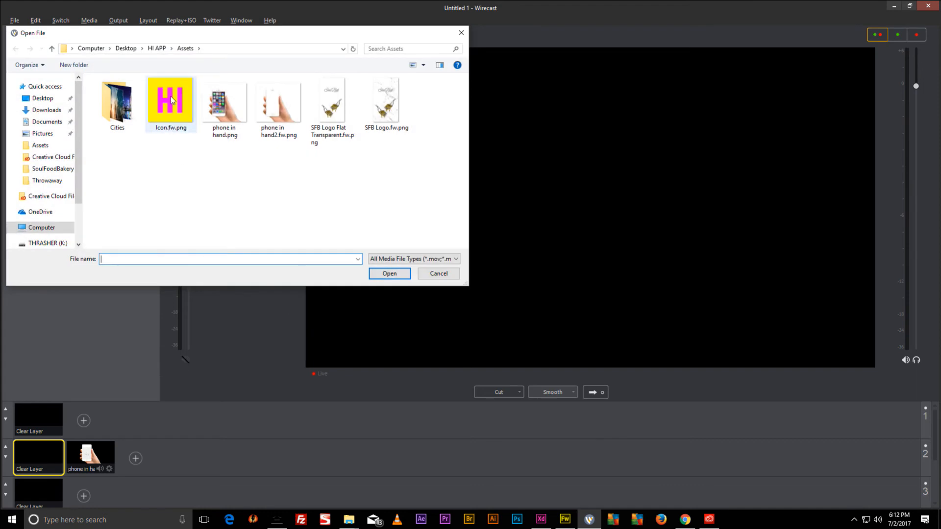
click(126, 48)
click(91, 48)
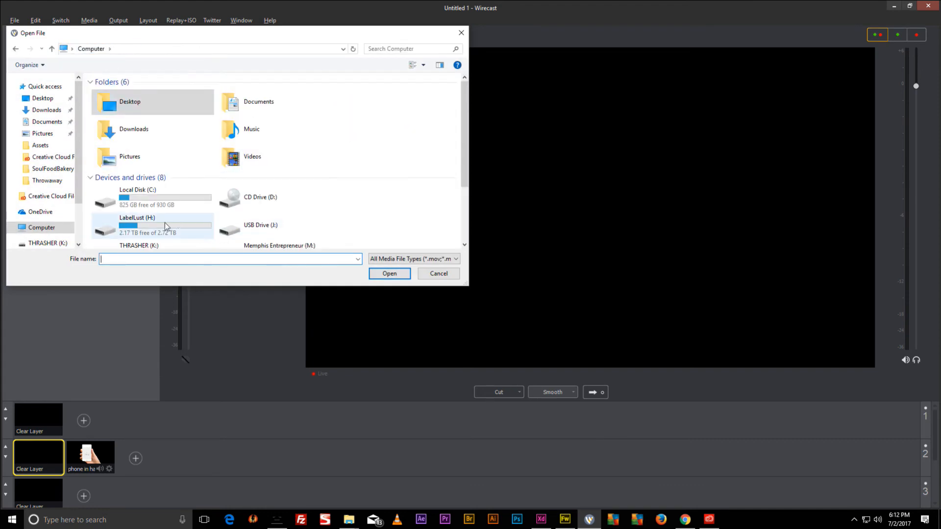
scroll(171, 201, down, 3)
double_click(163, 186)
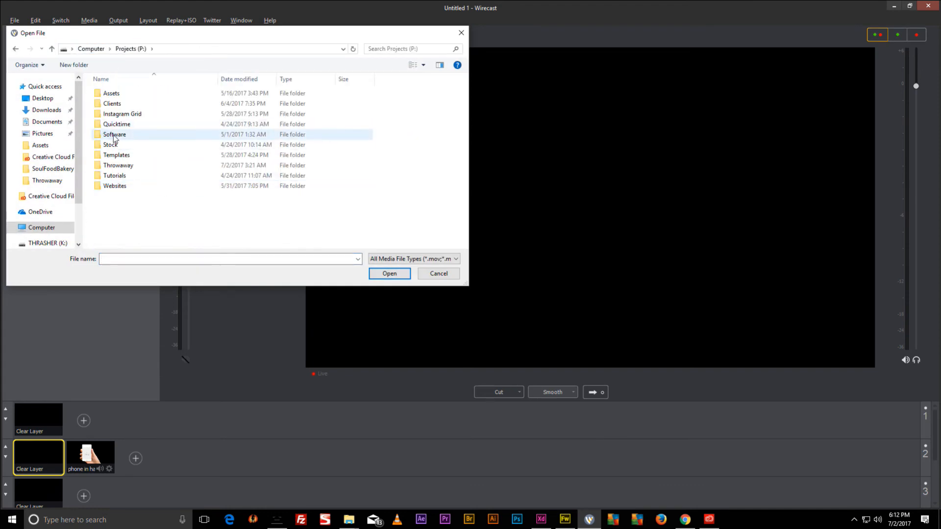
click(115, 147)
double_click(115, 145)
double_click(111, 104)
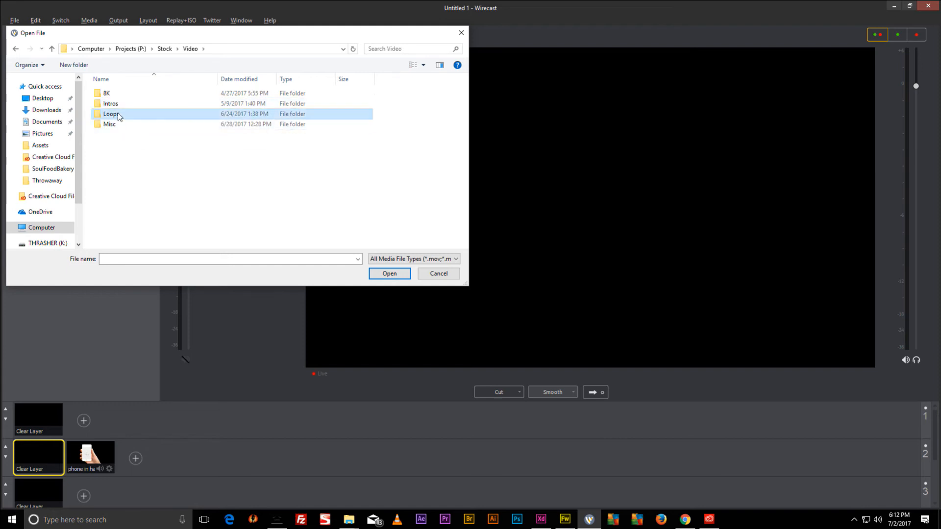
double_click(117, 113)
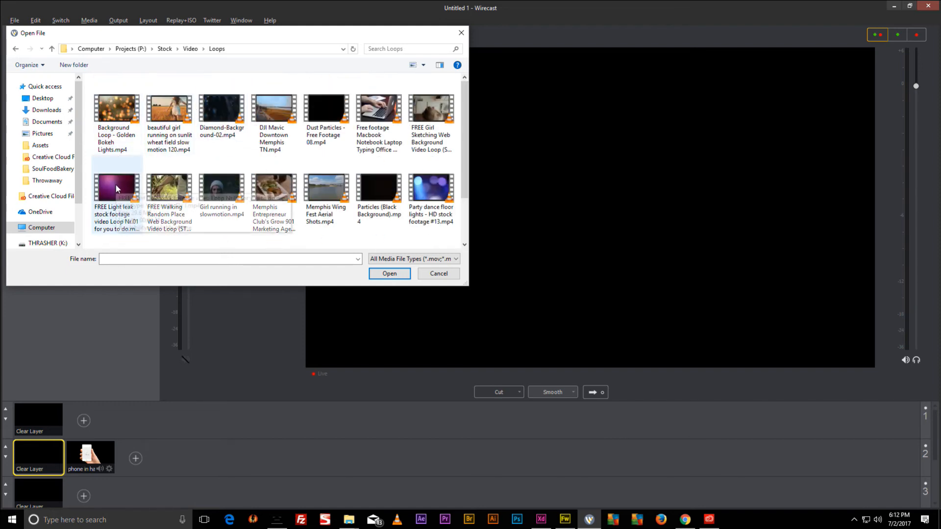
double_click(232, 112)
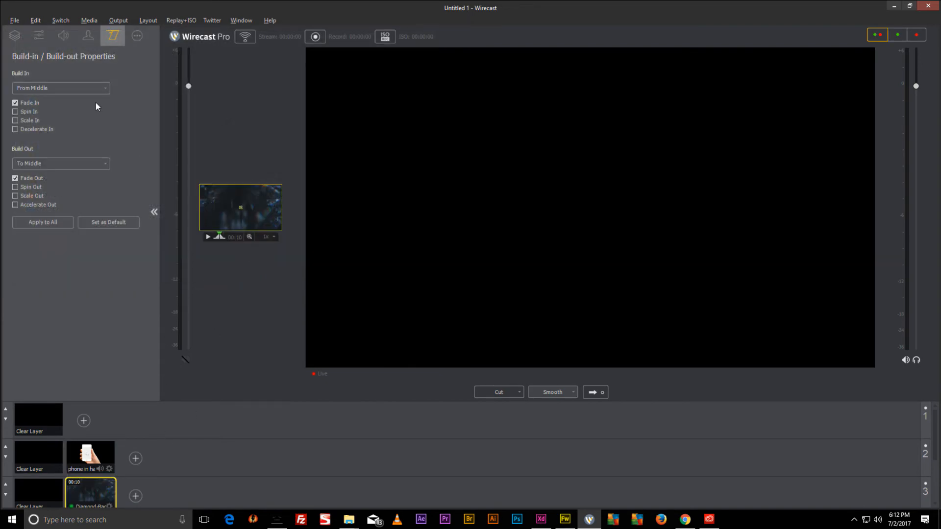
Enlarge the preview area and scale the diamond background video to 101%.
click(48, 32)
drag(286, 204, 648, 216)
click(15, 35)
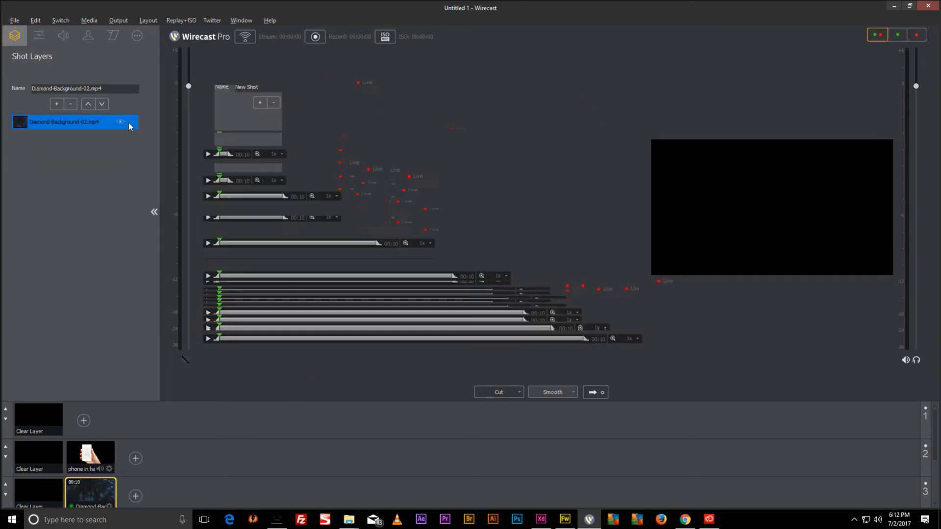
click(55, 32)
click(42, 37)
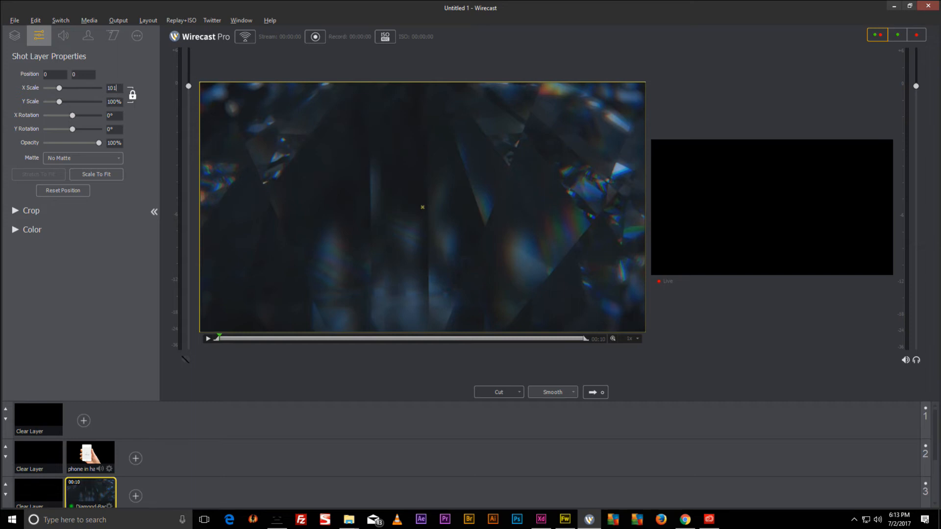
text(101)
key(Return)
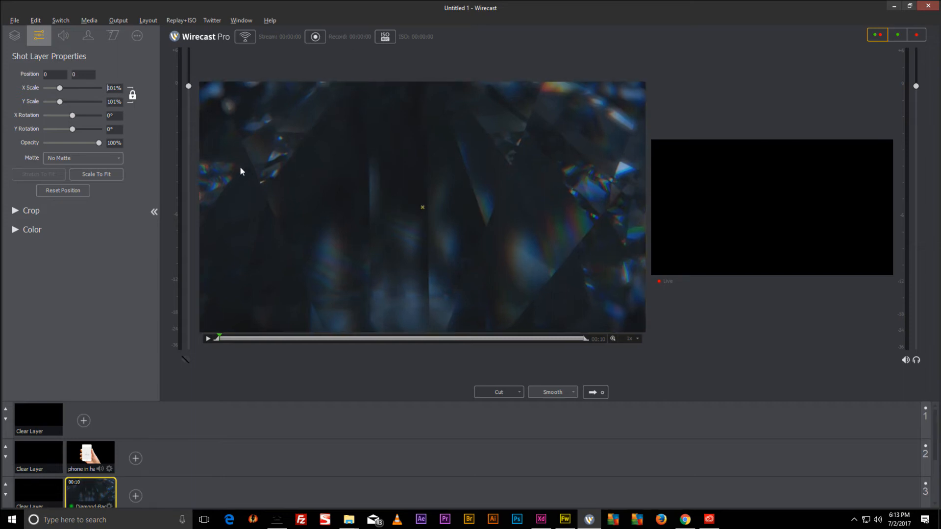
Send the diamond background video live and enlarge the live view.
click(594, 394)
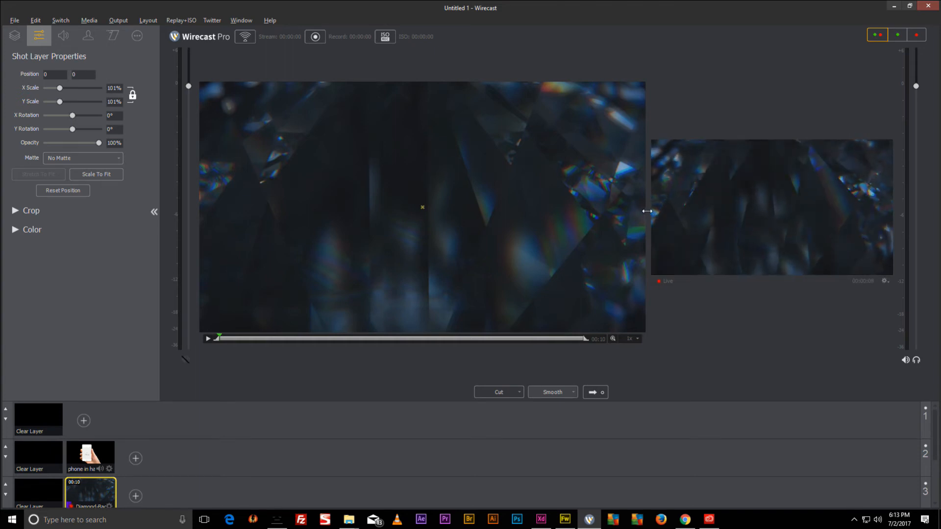
drag(650, 210, 232, 178)
Add a Record To Disk - MP4 destination in the output settings.
click(118, 20)
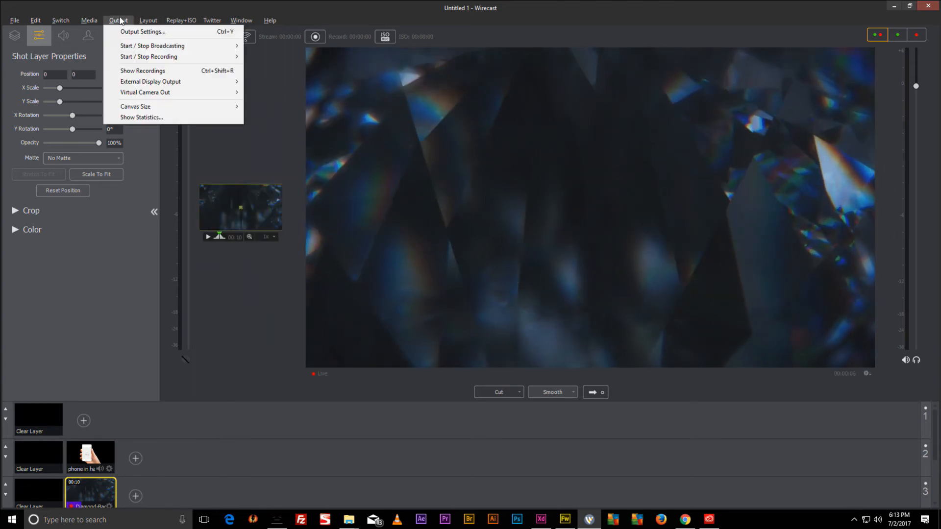
click(130, 32)
click(510, 257)
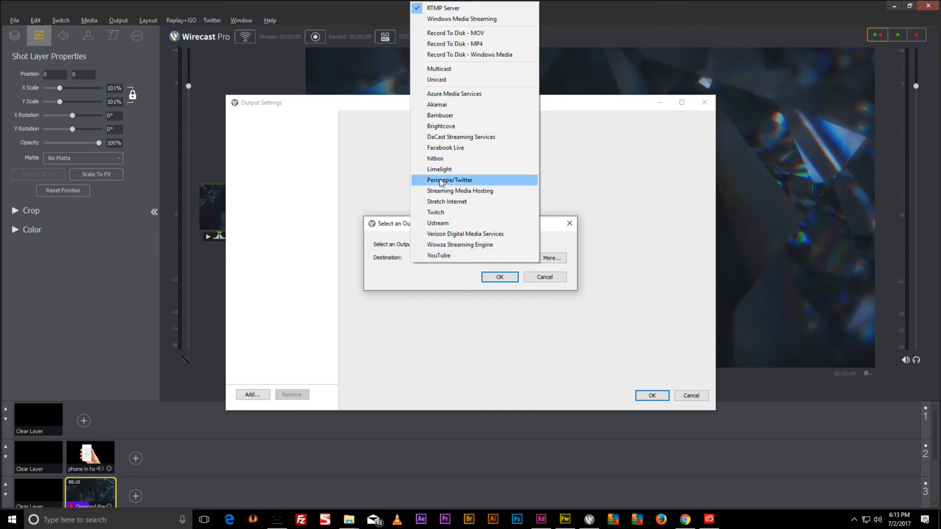
click(469, 45)
click(487, 276)
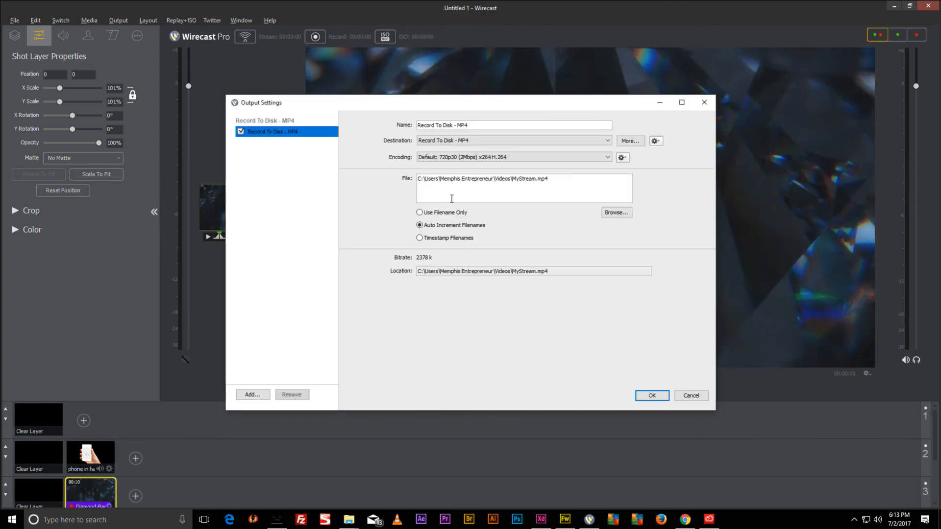
Create a folder named Rendered inside Desktop > HI APP and open it as the recording's save location.
drag(513, 178, 530, 176)
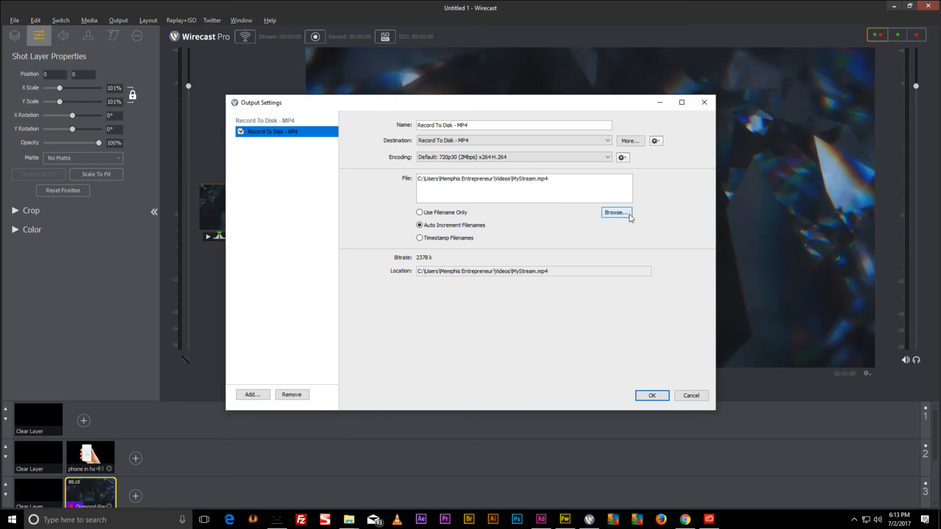
click(629, 216)
click(327, 135)
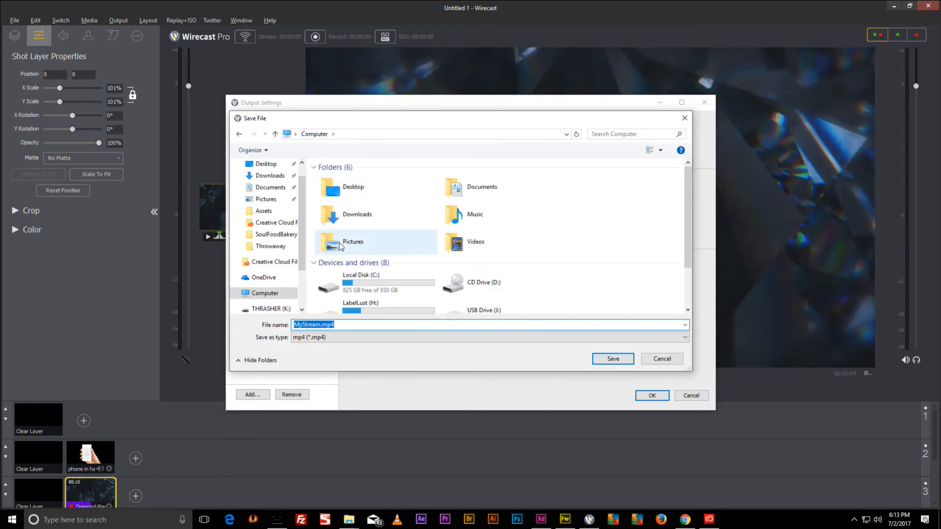
scroll(372, 244, down, 3)
scroll(356, 196, up, 3)
double_click(353, 187)
scroll(364, 204, down, 1)
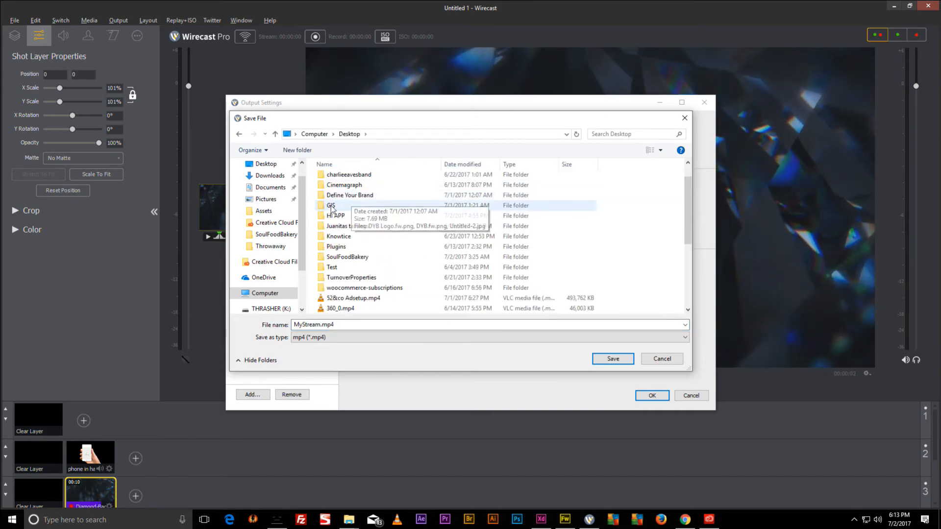
double_click(365, 201)
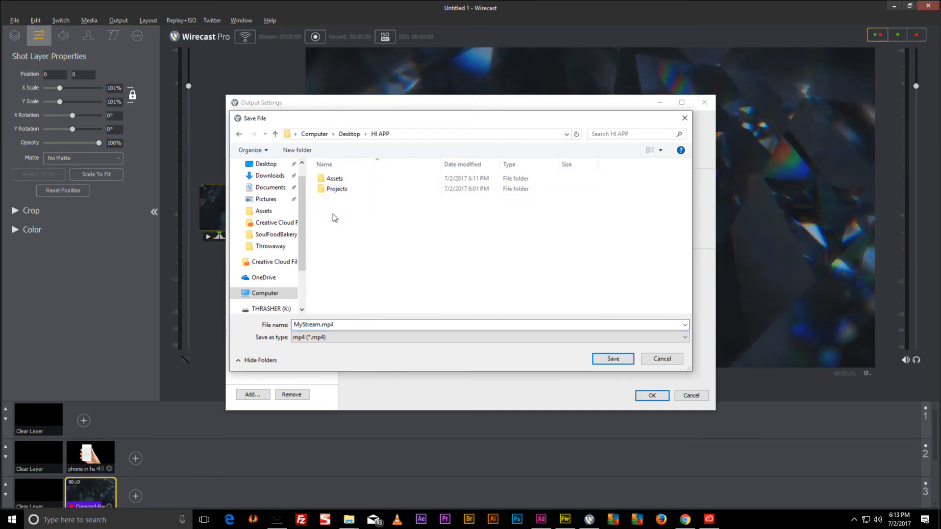
click(296, 150)
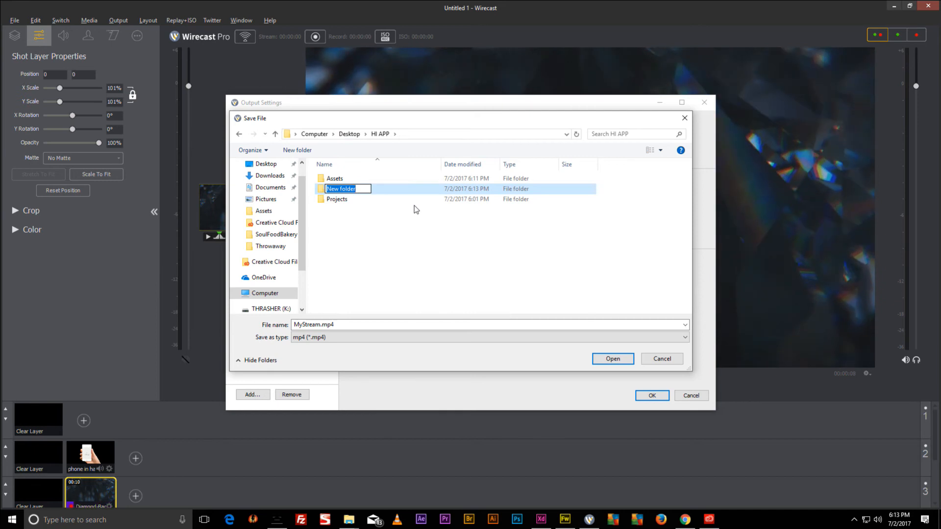
text(Rendered)
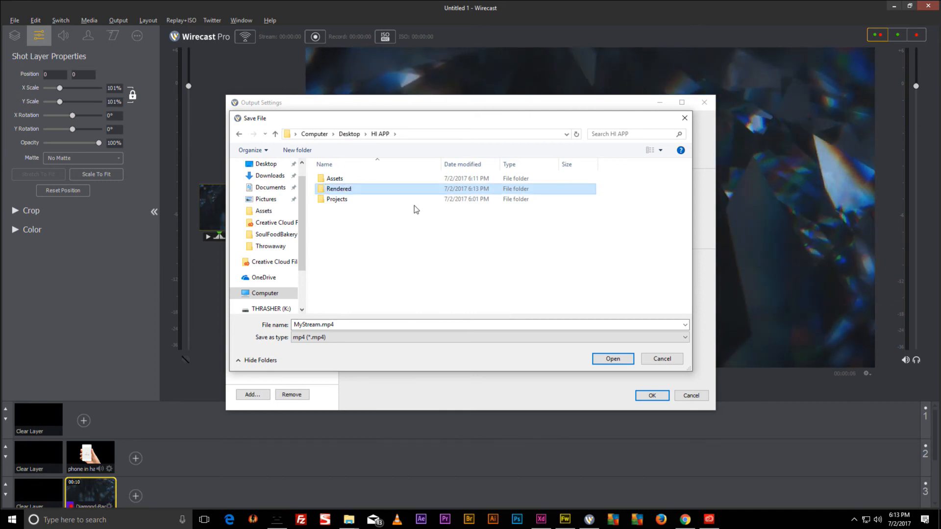
key(Return)
double_click(340, 191)
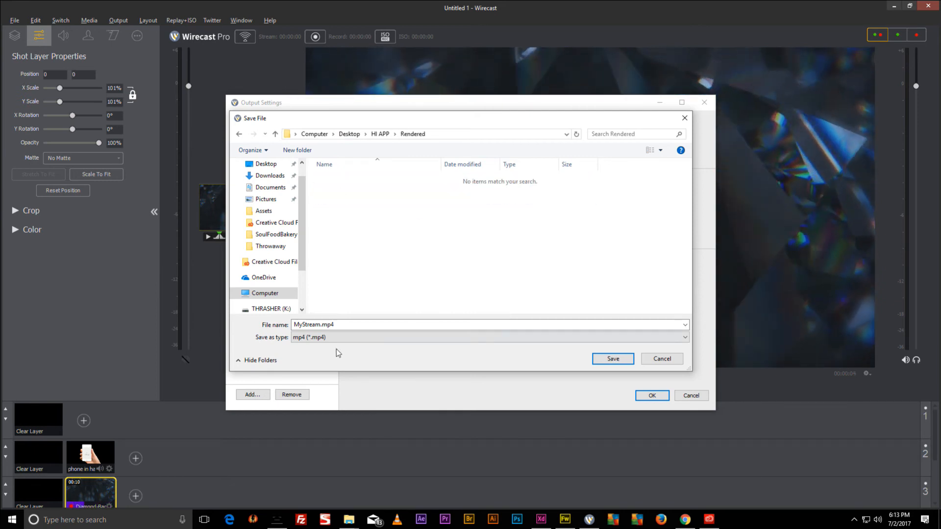
Name the recording file Rendered1.mp4 and apply the output settings.
double_click(342, 325)
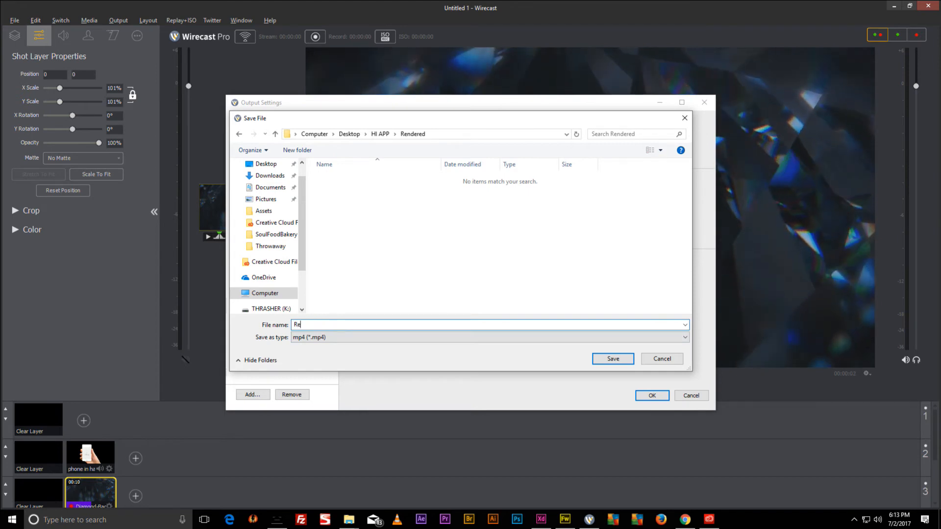
key(Return)
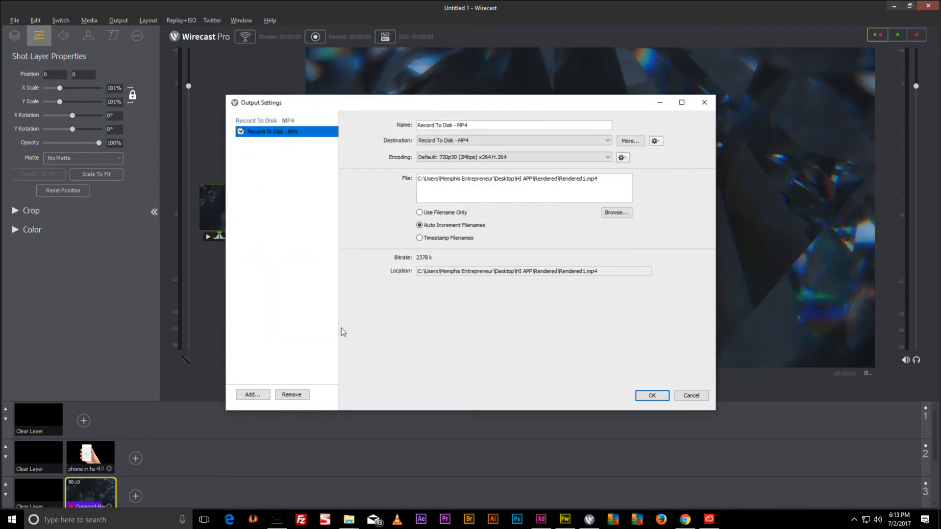
click(651, 395)
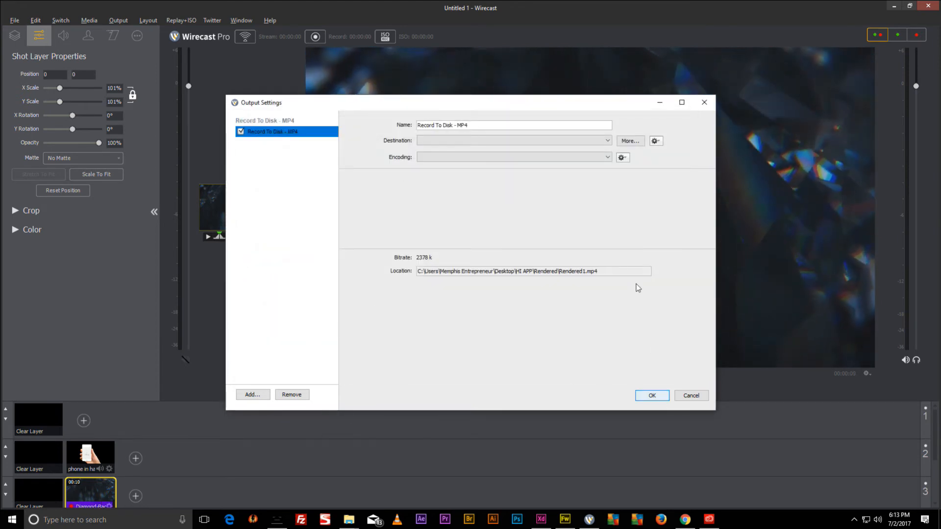
Start recording to disk and send the phone-in-hand shot live over the diamond background.
click(316, 38)
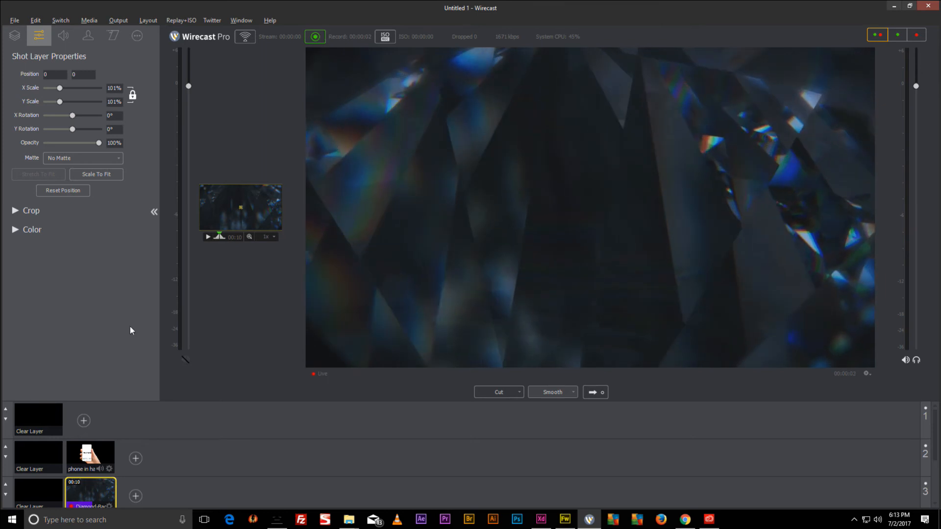
click(92, 466)
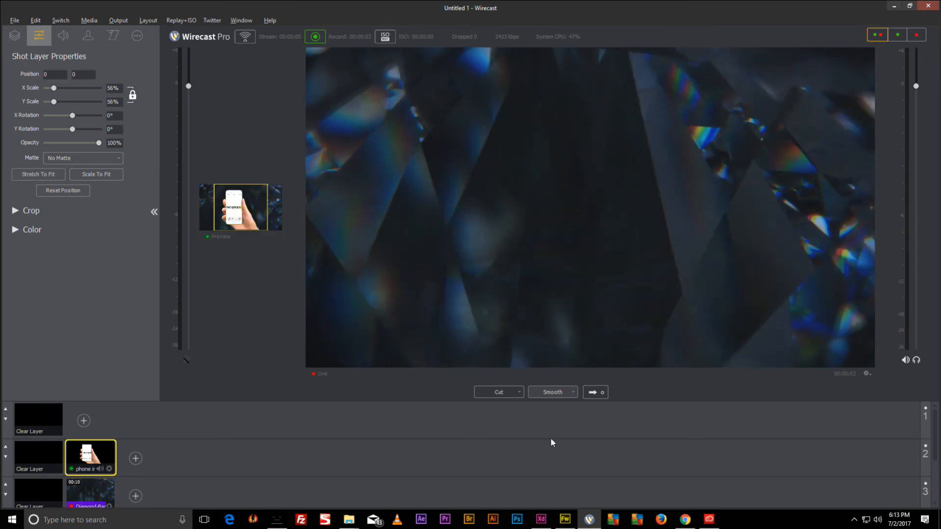
click(605, 392)
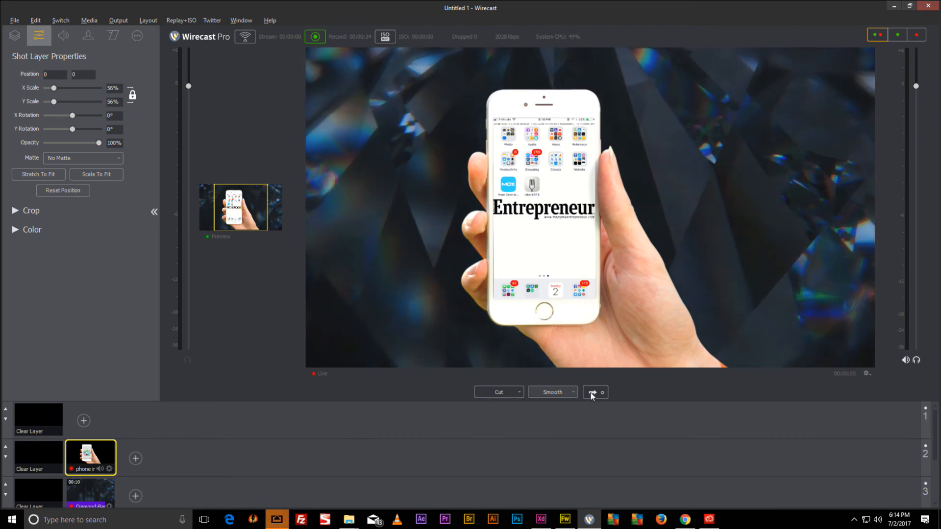
Clear the phone shot's layer from the live output and stop the recording.
click(38, 458)
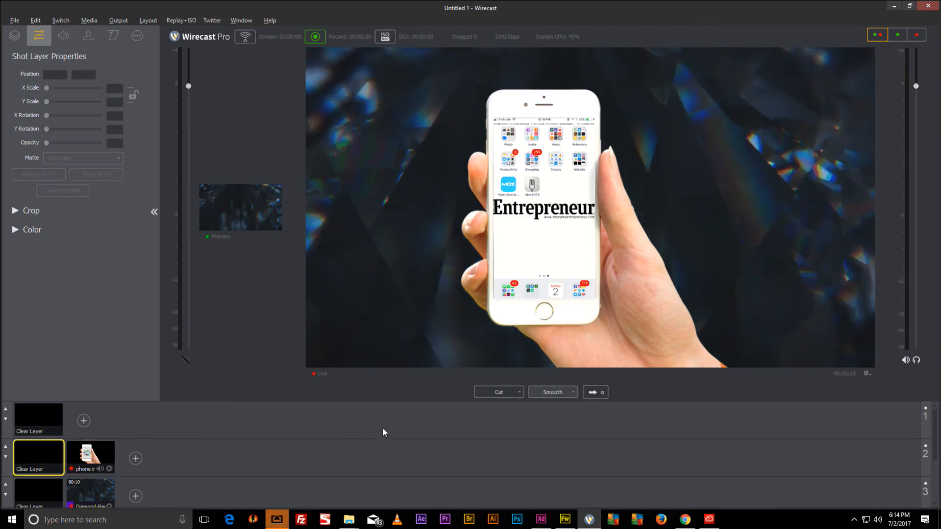
click(590, 395)
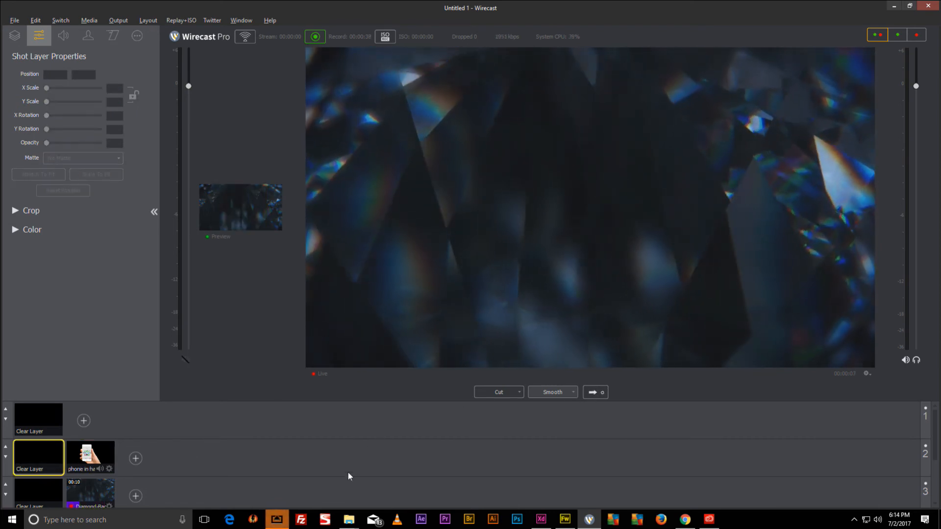
click(278, 519)
click(309, 11)
click(315, 36)
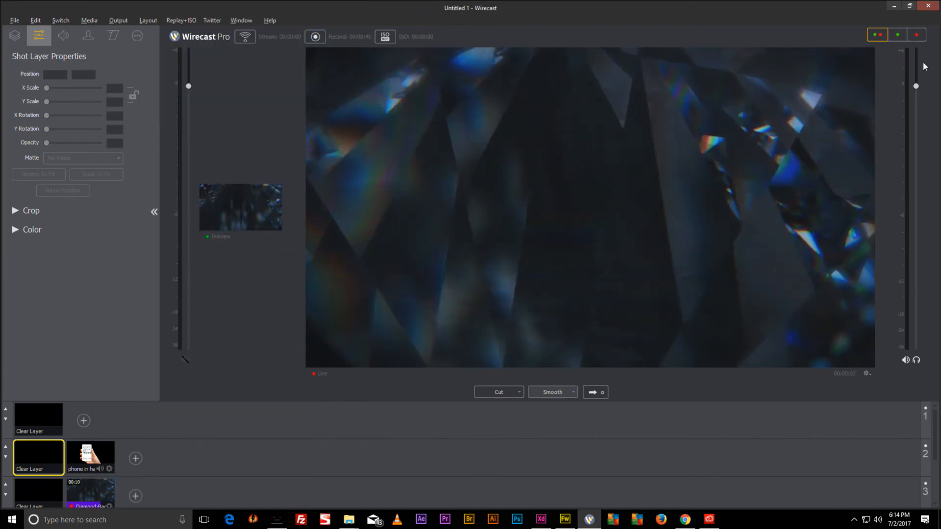
Close Wirecast without saving the document.
click(933, 8)
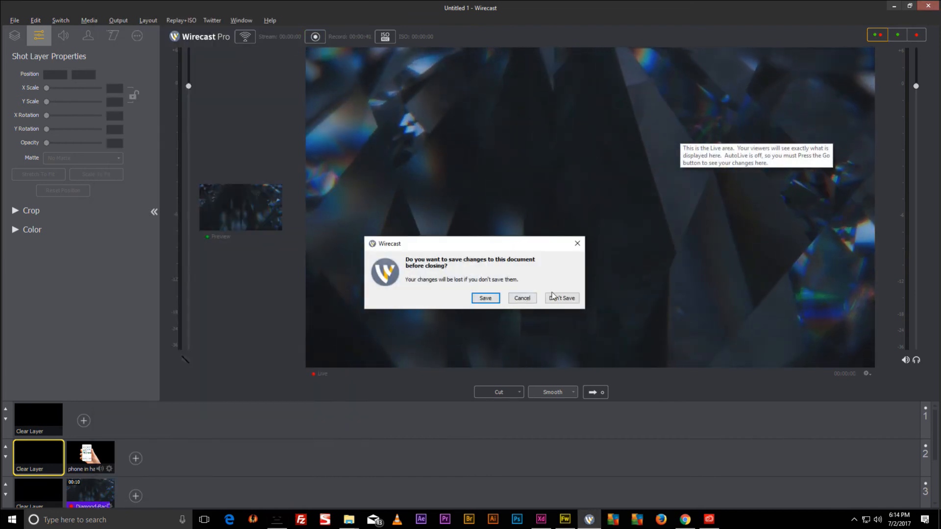
click(551, 298)
Switch to File Explorer and play Rendered1_0.mp4 from the HI APP > Rendered folder.
mouse_move(361, 521)
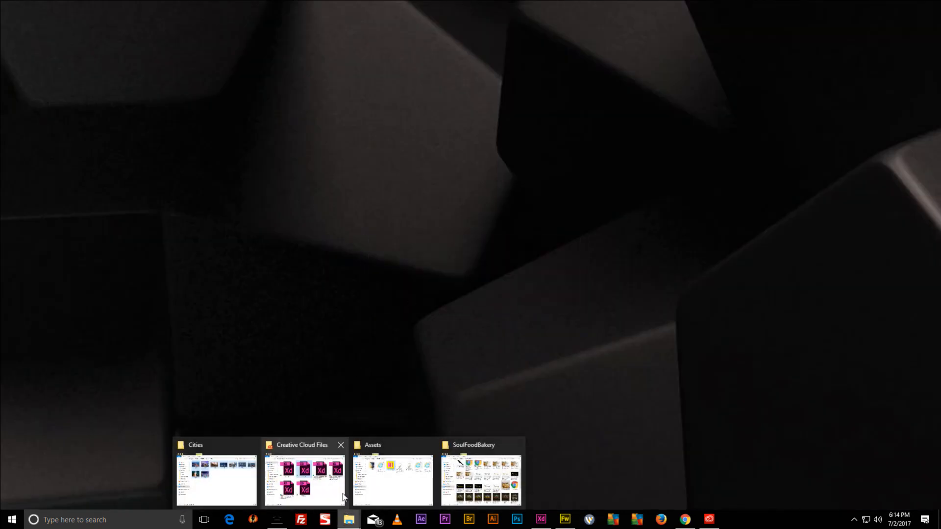
click(383, 474)
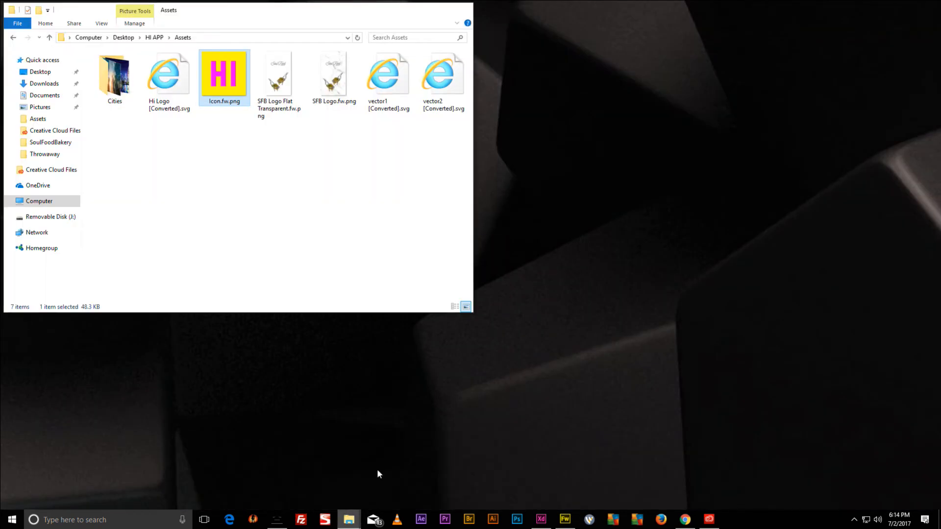
click(155, 38)
double_click(120, 86)
double_click(120, 87)
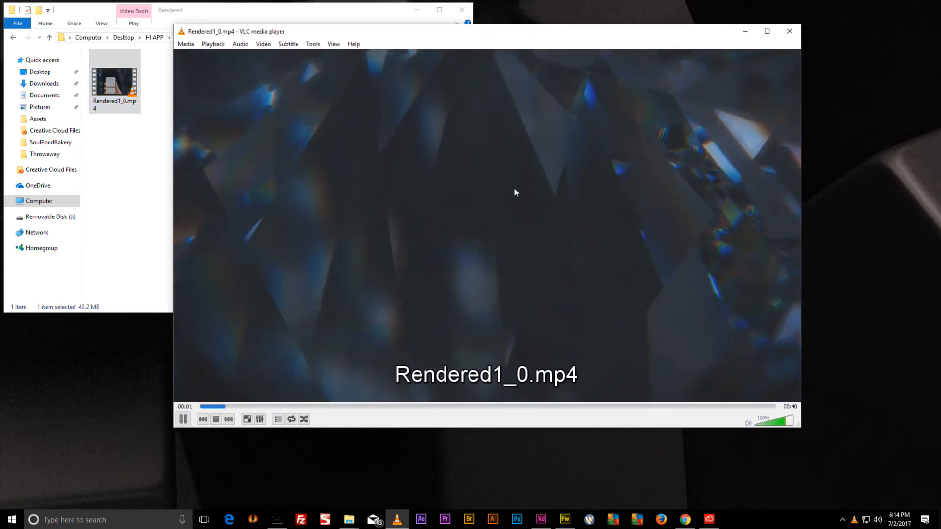
Skim through the recorded video to check the phone shot, and close the player.
click(307, 407)
click(268, 406)
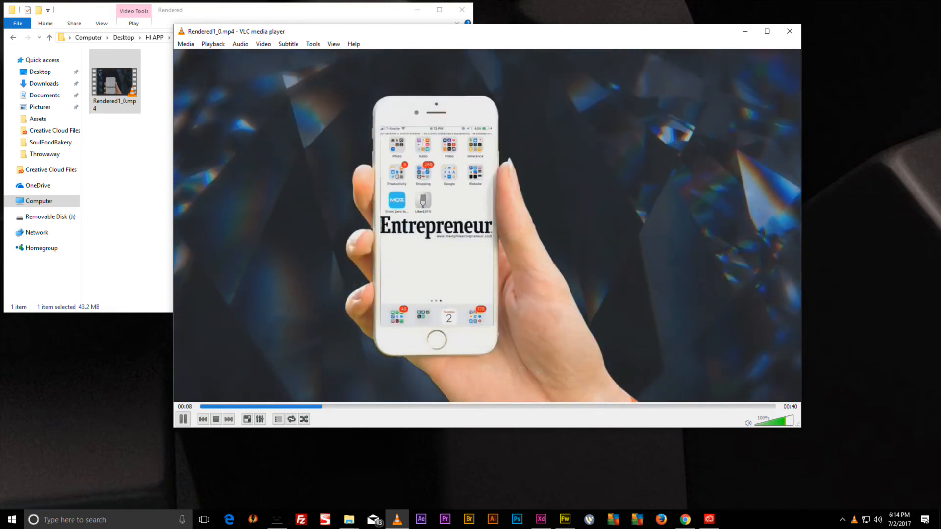
click(474, 405)
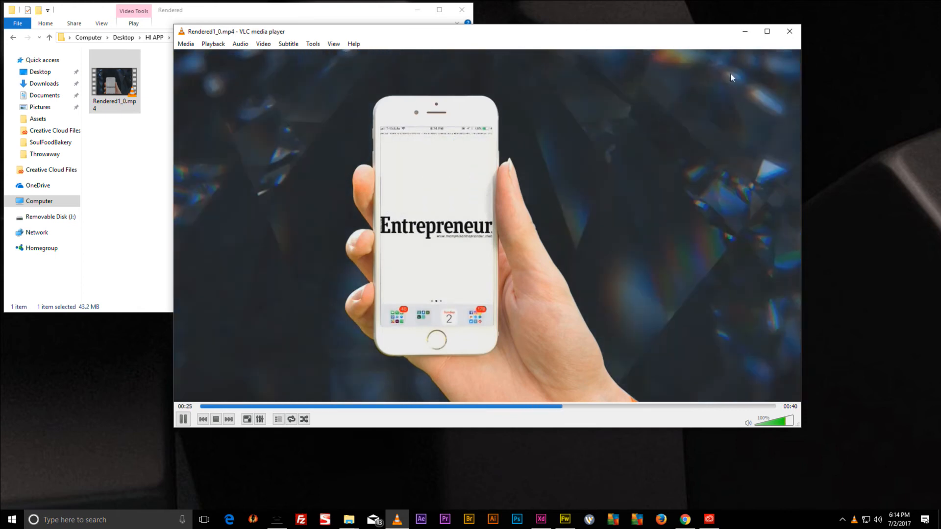
click(789, 31)
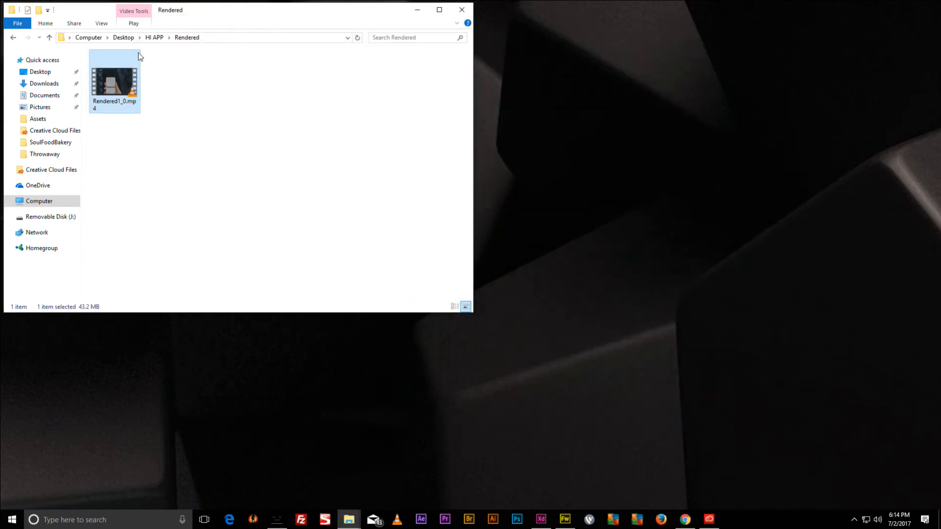
Delete Rendered1_0.mp4 from the Rendered folder and close the folder window.
key(Delete)
drag(344, 6, 621, 108)
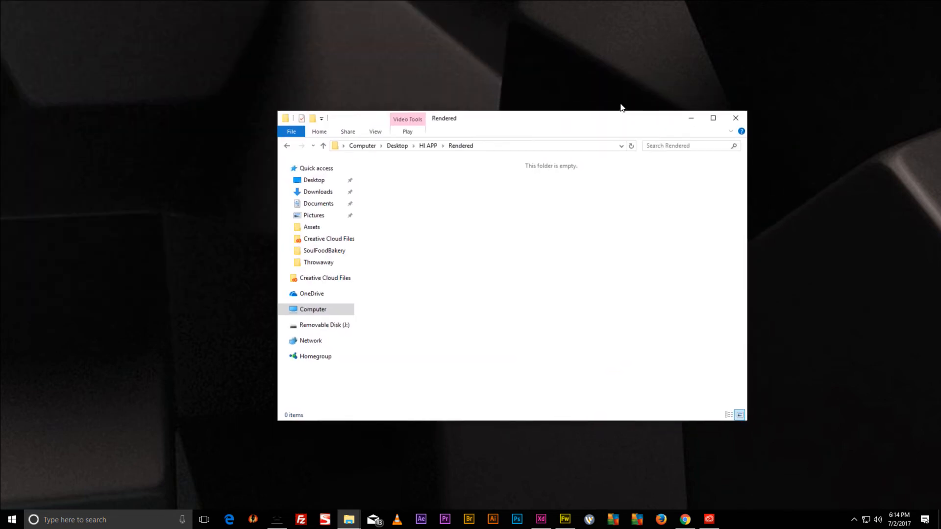
click(736, 119)
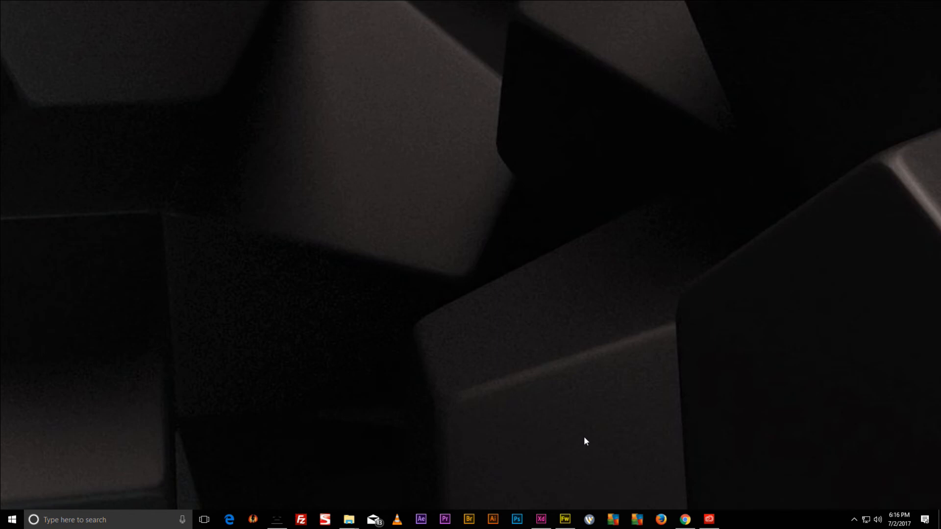
Switch to Adobe XD and look over all artboards of the HI 0.1 prototype together.
click(541, 518)
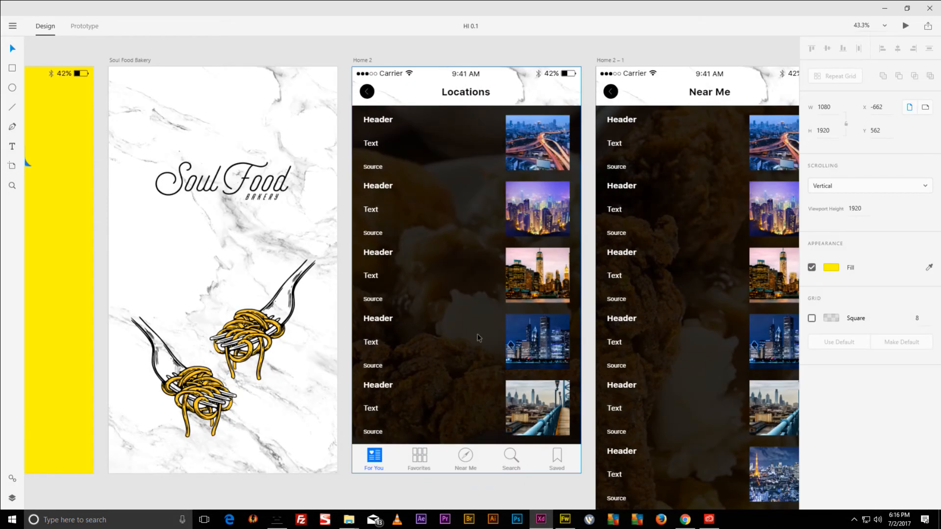
drag(473, 313, 428, 248)
scroll(400, 294, down, 5)
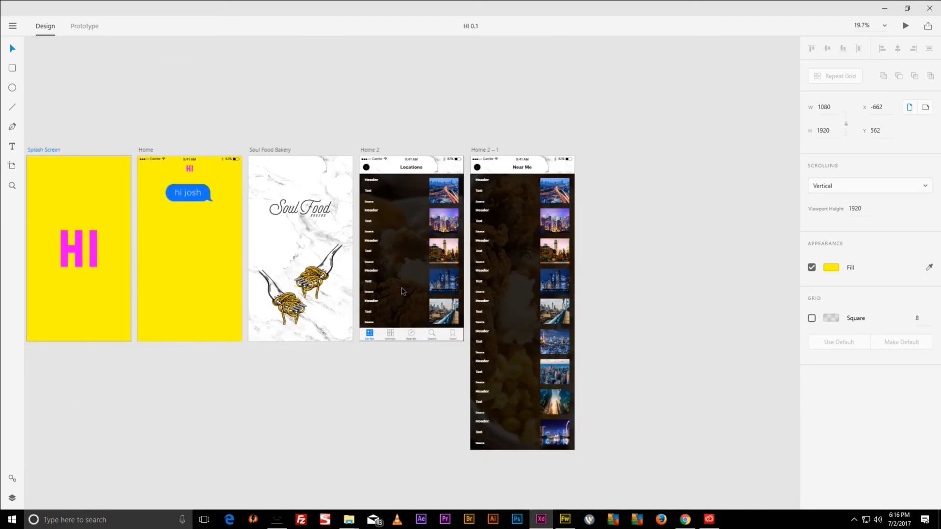
drag(356, 284, 581, 241)
scroll(412, 255, right, 5)
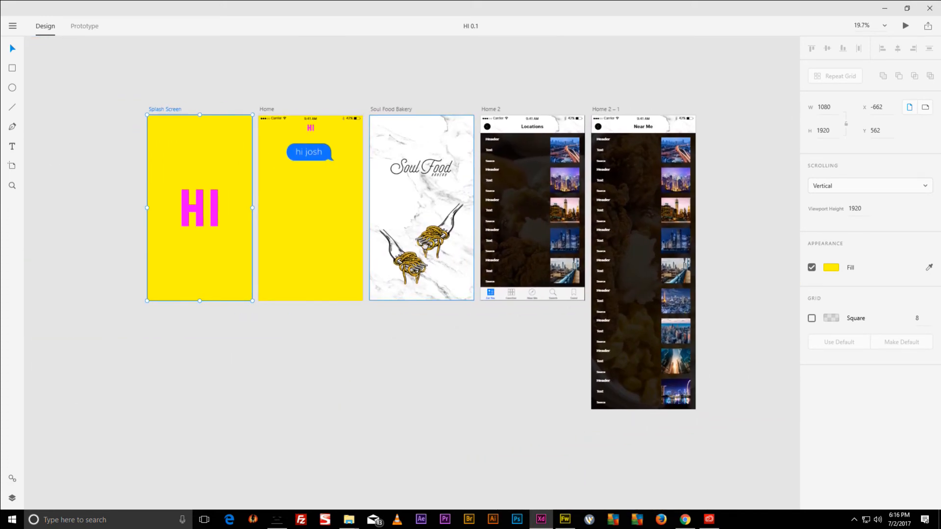
scroll(420, 228, down, 2)
scroll(420, 228, left, 1)
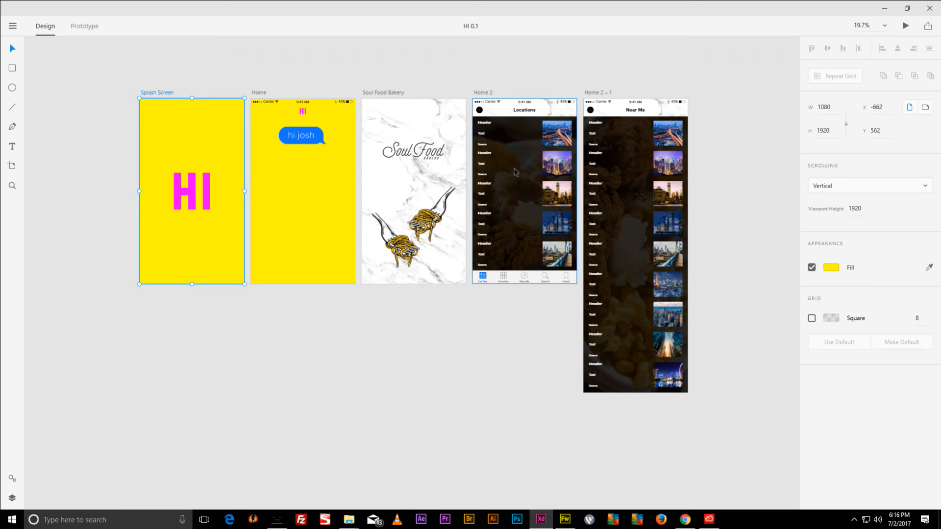
Preview the HI 0.1 prototype and advance from the splash screen through Home to the Soul Food Bakery screen.
click(905, 26)
click(526, 276)
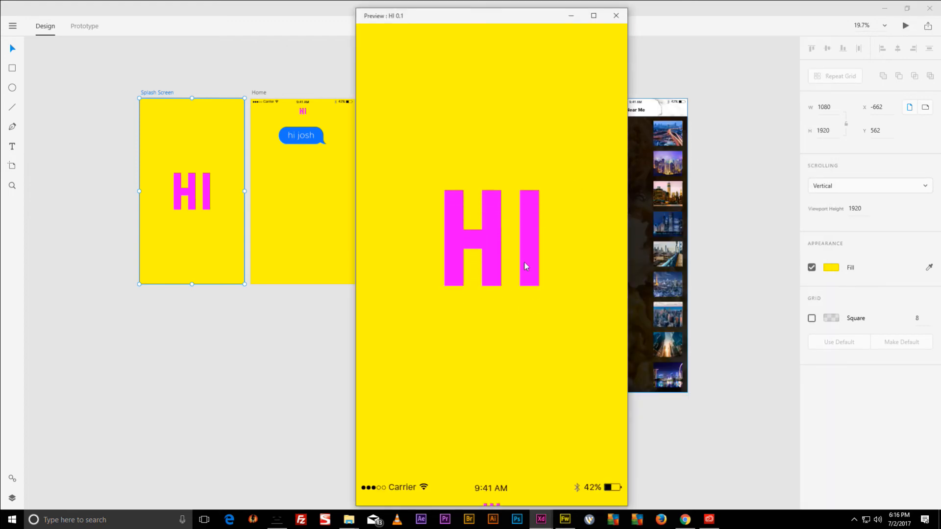
click(506, 121)
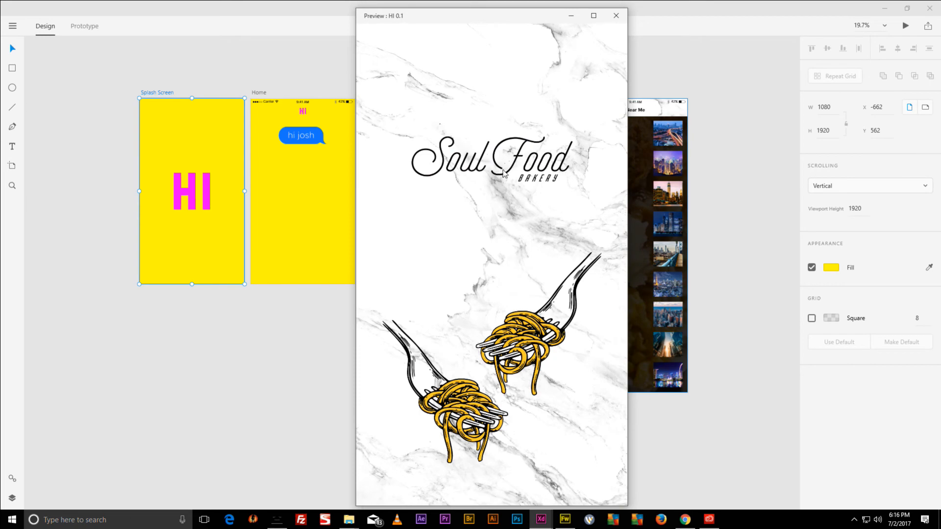
Advance the preview to the Locations screen, browse the full Near Me list, and close the preview.
click(506, 173)
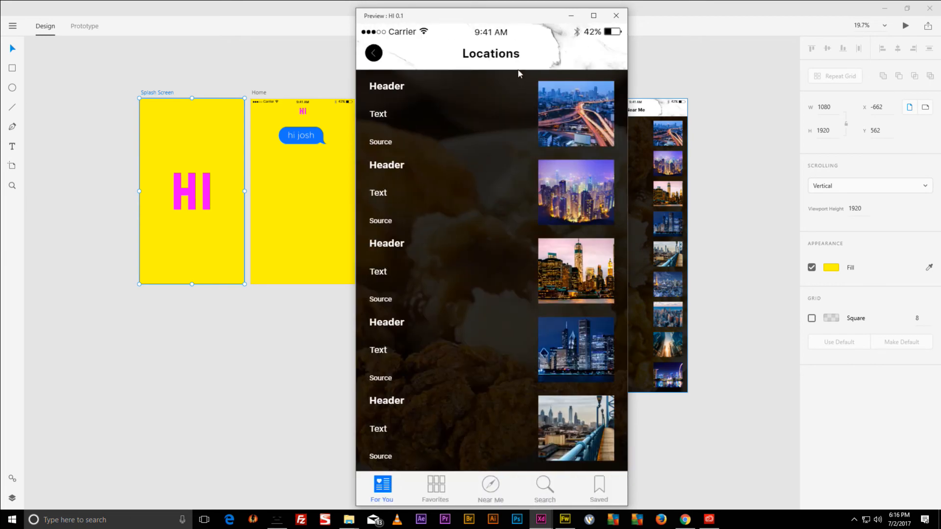
click(499, 487)
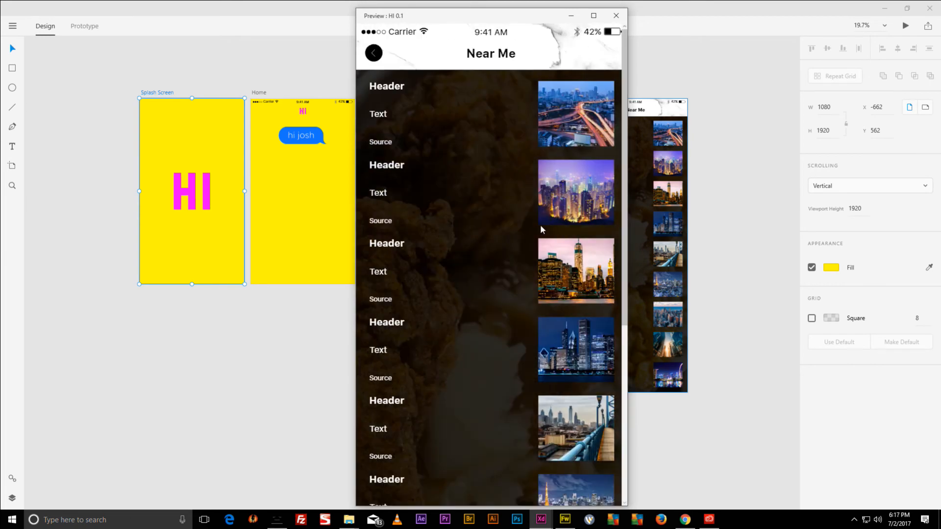
scroll(510, 268, down, 5)
scroll(507, 277, up, 5)
scroll(510, 264, down, 5)
scroll(510, 252, up, 5)
scroll(556, 116, down, 5)
scroll(555, 118, down, 1)
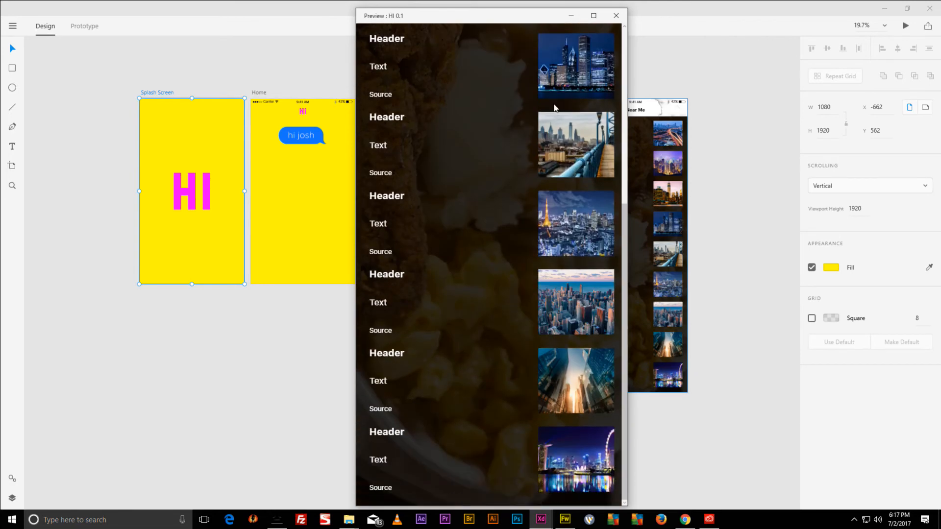
scroll(549, 142, up, 6)
scroll(548, 129, down, 5)
scroll(514, 142, up, 5)
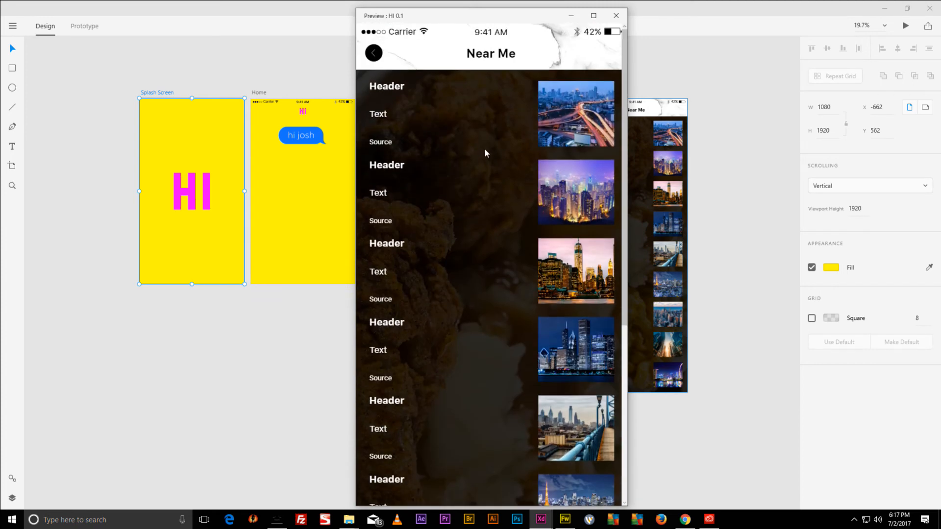
scroll(486, 161, down, 5)
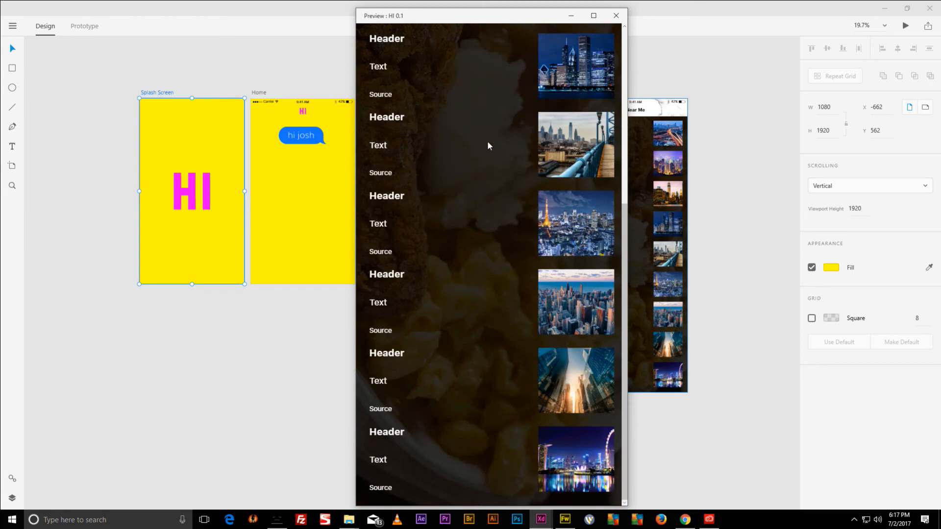
scroll(499, 186, up, 5)
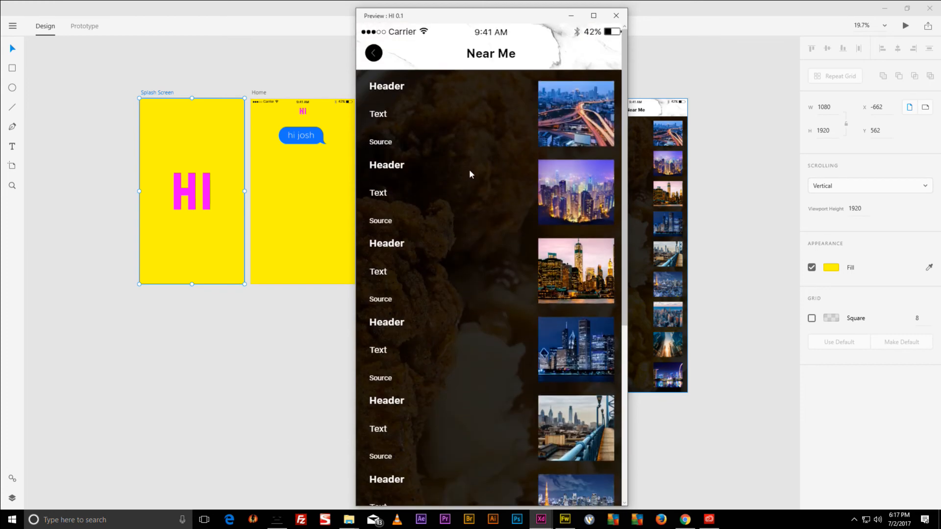
scroll(478, 178, down, 5)
scroll(479, 178, up, 5)
click(615, 15)
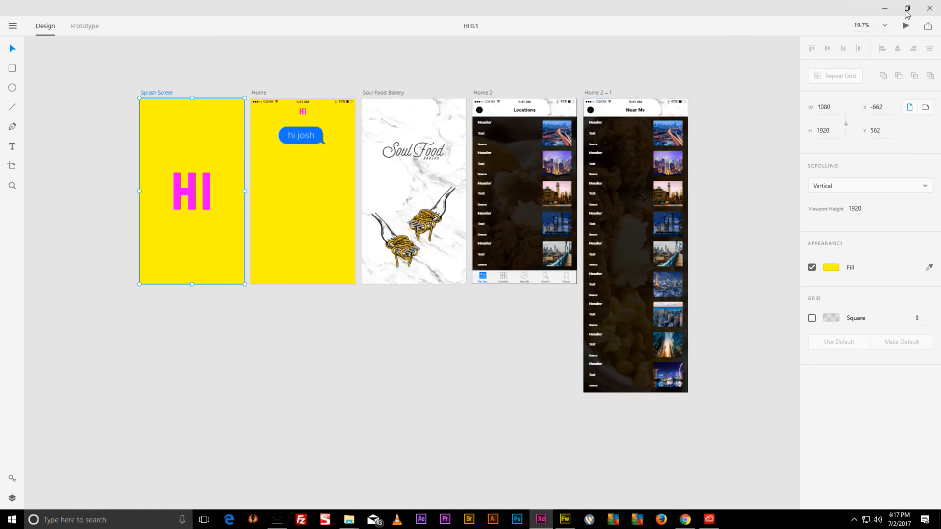
Minimize Adobe XD, switch to the Facebook profile page in Chrome, and close both open chats.
click(884, 9)
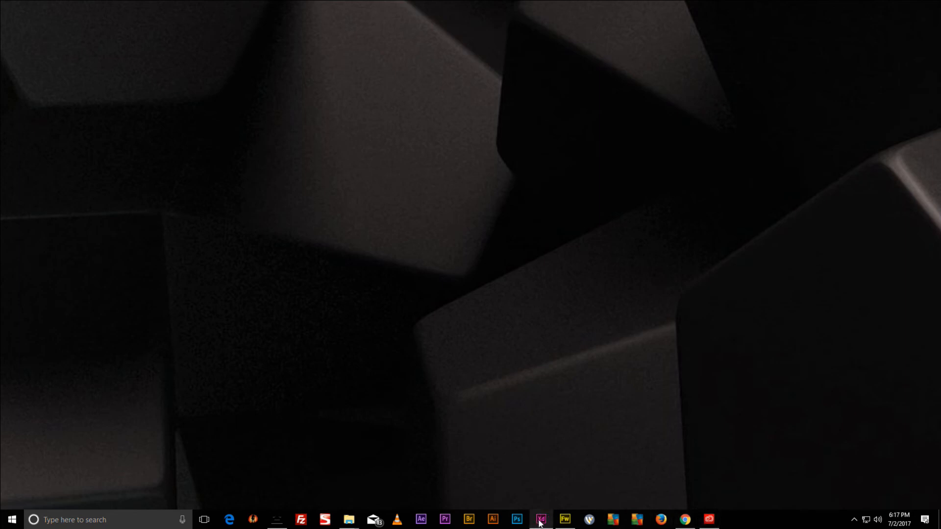
click(686, 520)
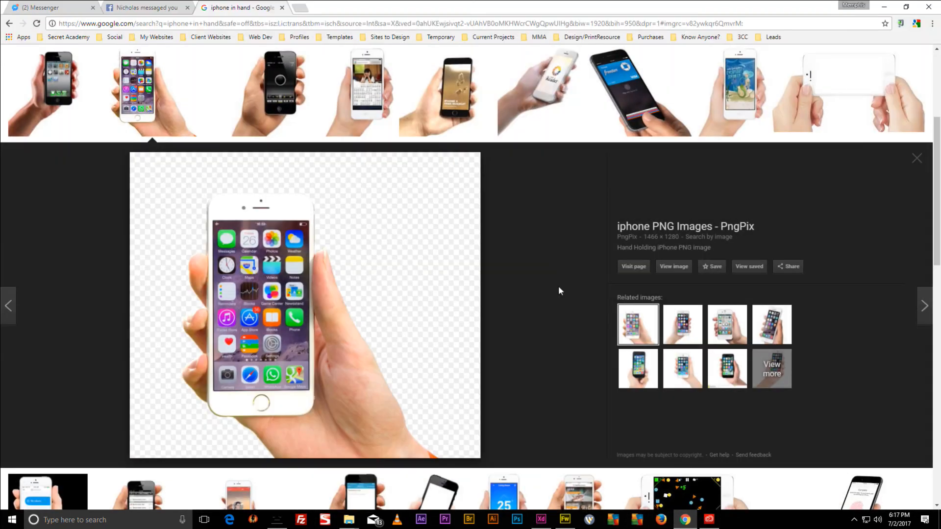
click(142, 8)
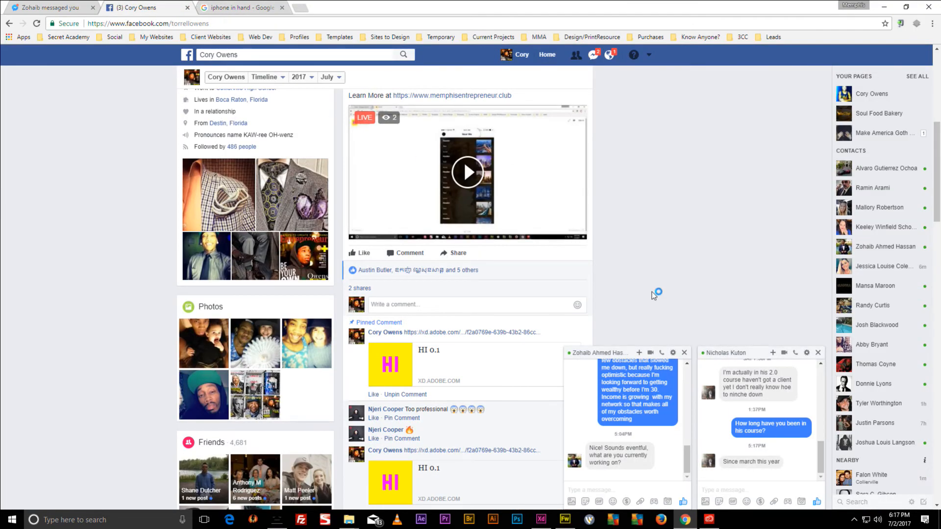
click(684, 352)
click(817, 352)
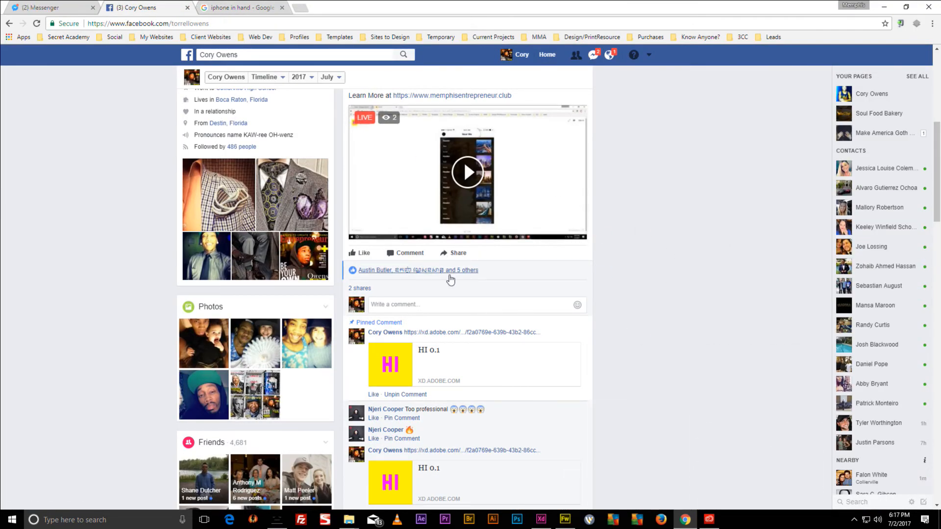
Open the shared HI 0.1 prototype link from the pinned comment and advance from the splash screen to Locations.
click(430, 332)
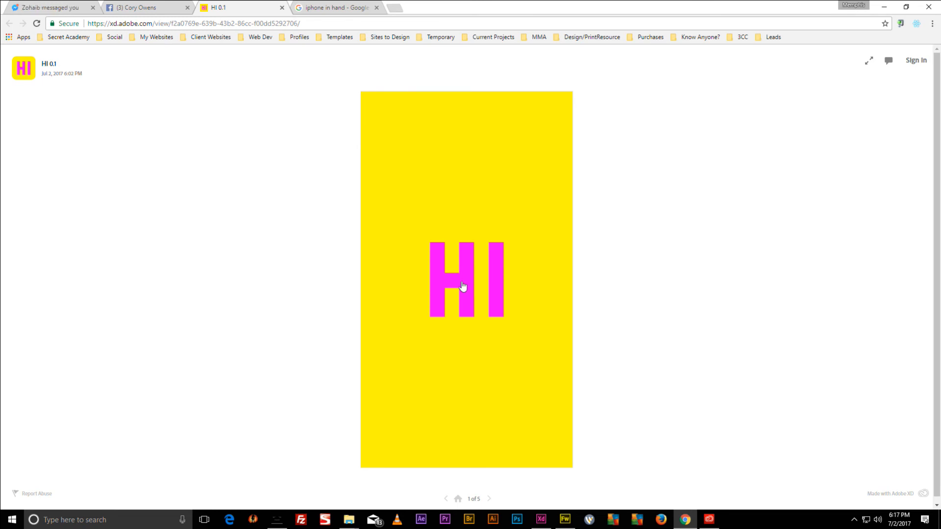
click(462, 287)
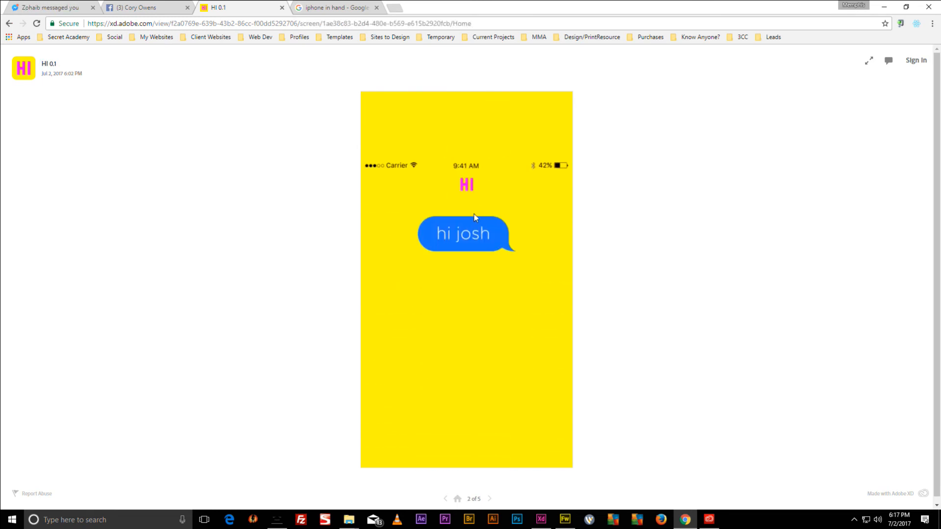
click(472, 181)
click(462, 190)
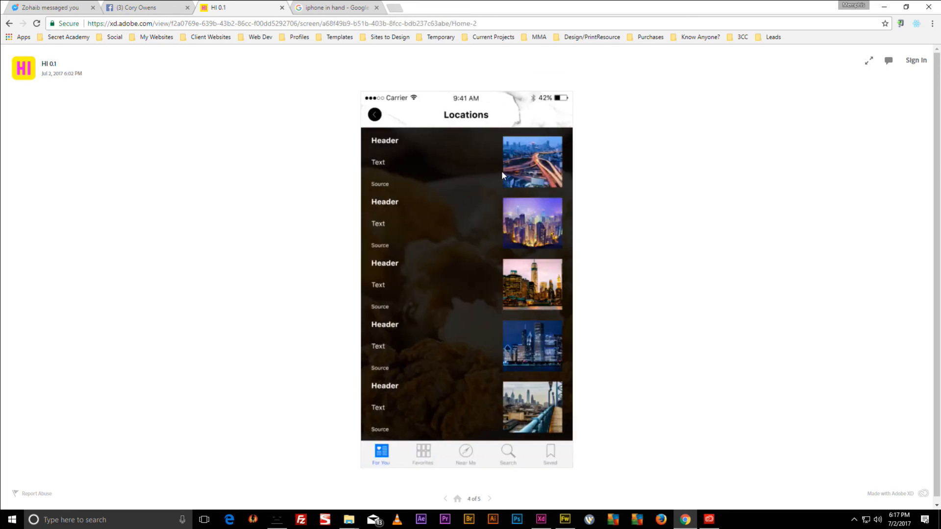
Go to the Near Me screen of the shared web prototype and look through its full list.
click(461, 455)
scroll(496, 290, down, 5)
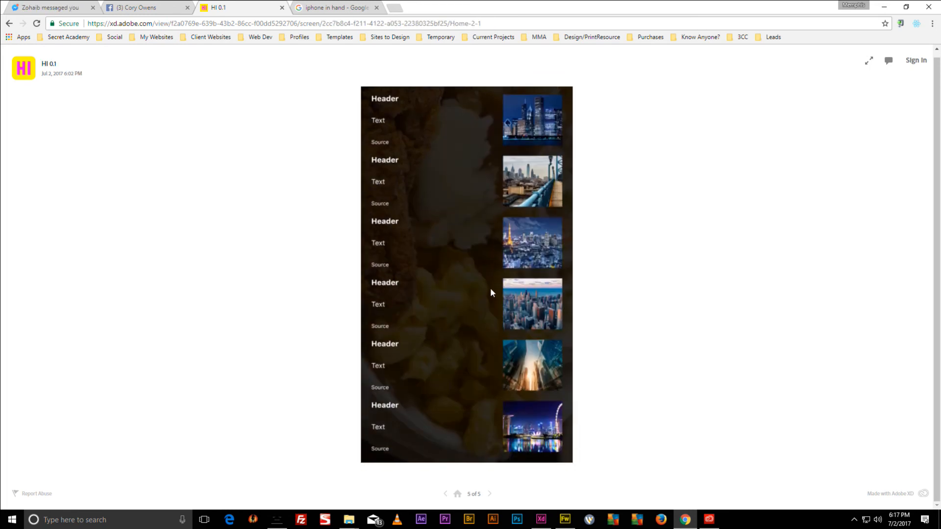
scroll(490, 287, up, 5)
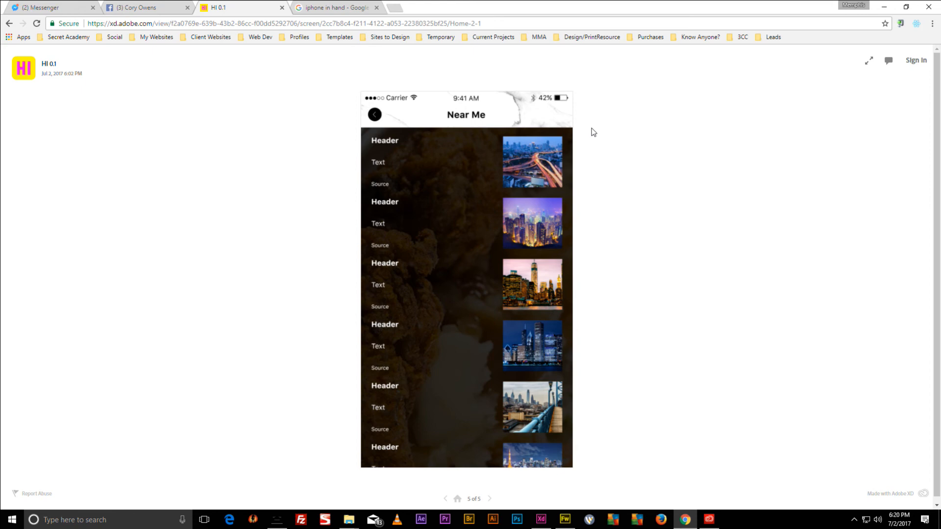
scroll(465, 274, down, 3)
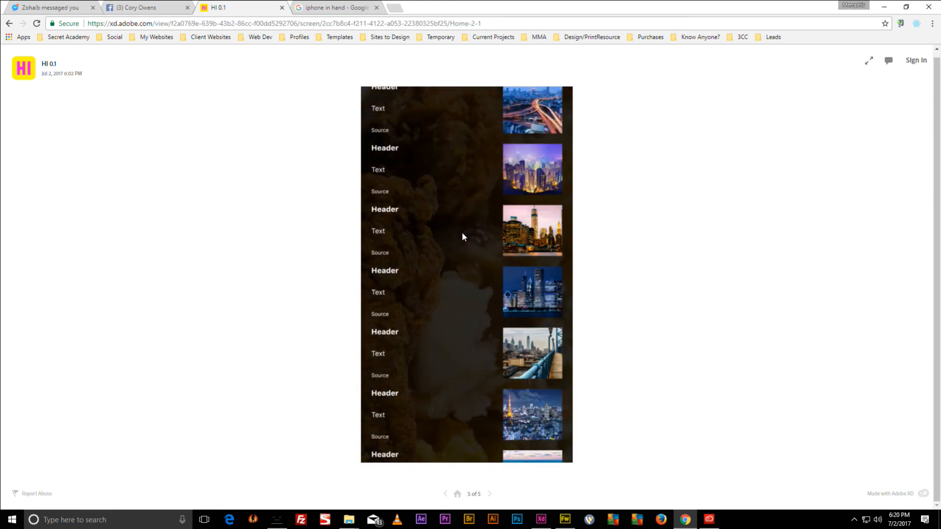
scroll(450, 157, up, 3)
scroll(458, 161, down, 5)
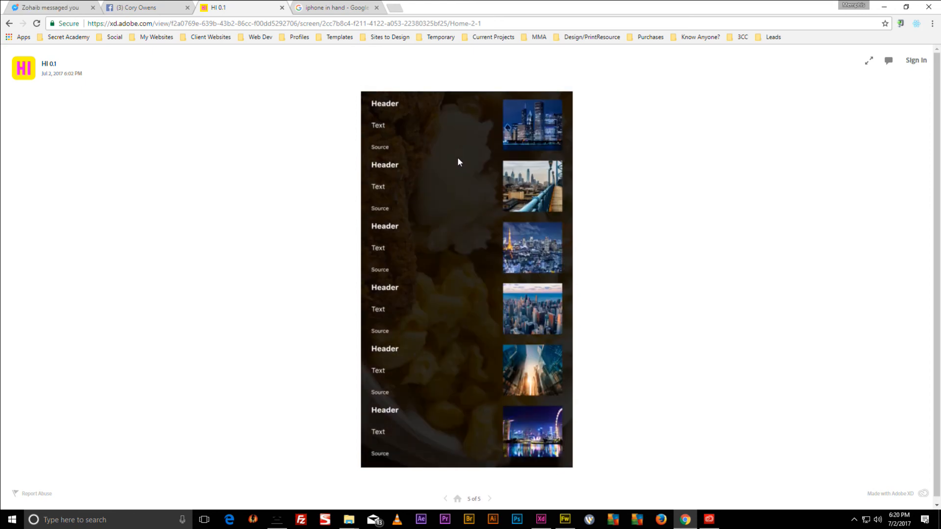
Close the "iphone in hand" image search page and the HI 0.1 prototype page.
click(348, 8)
click(375, 8)
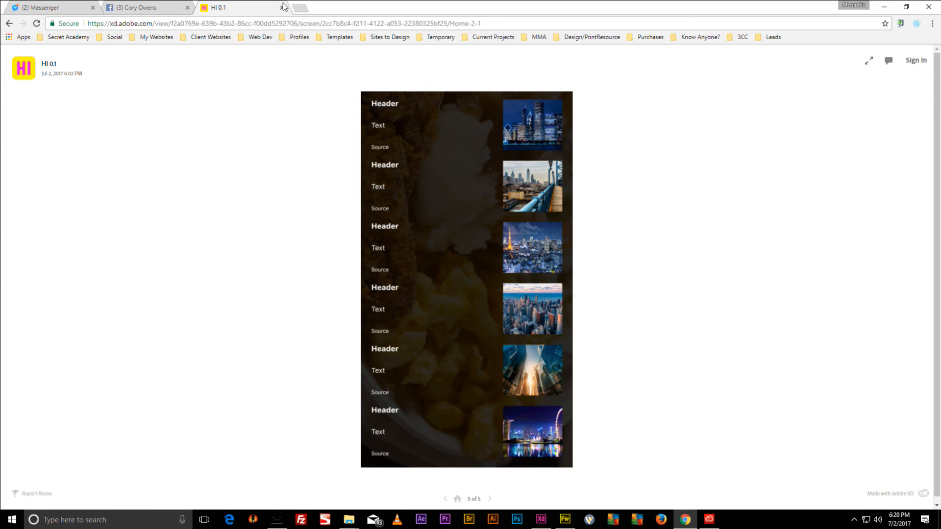
click(281, 8)
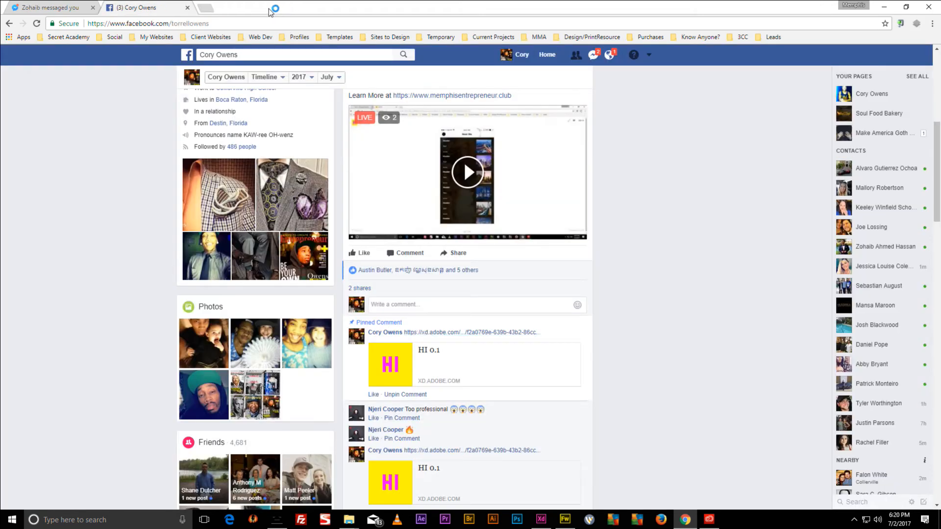